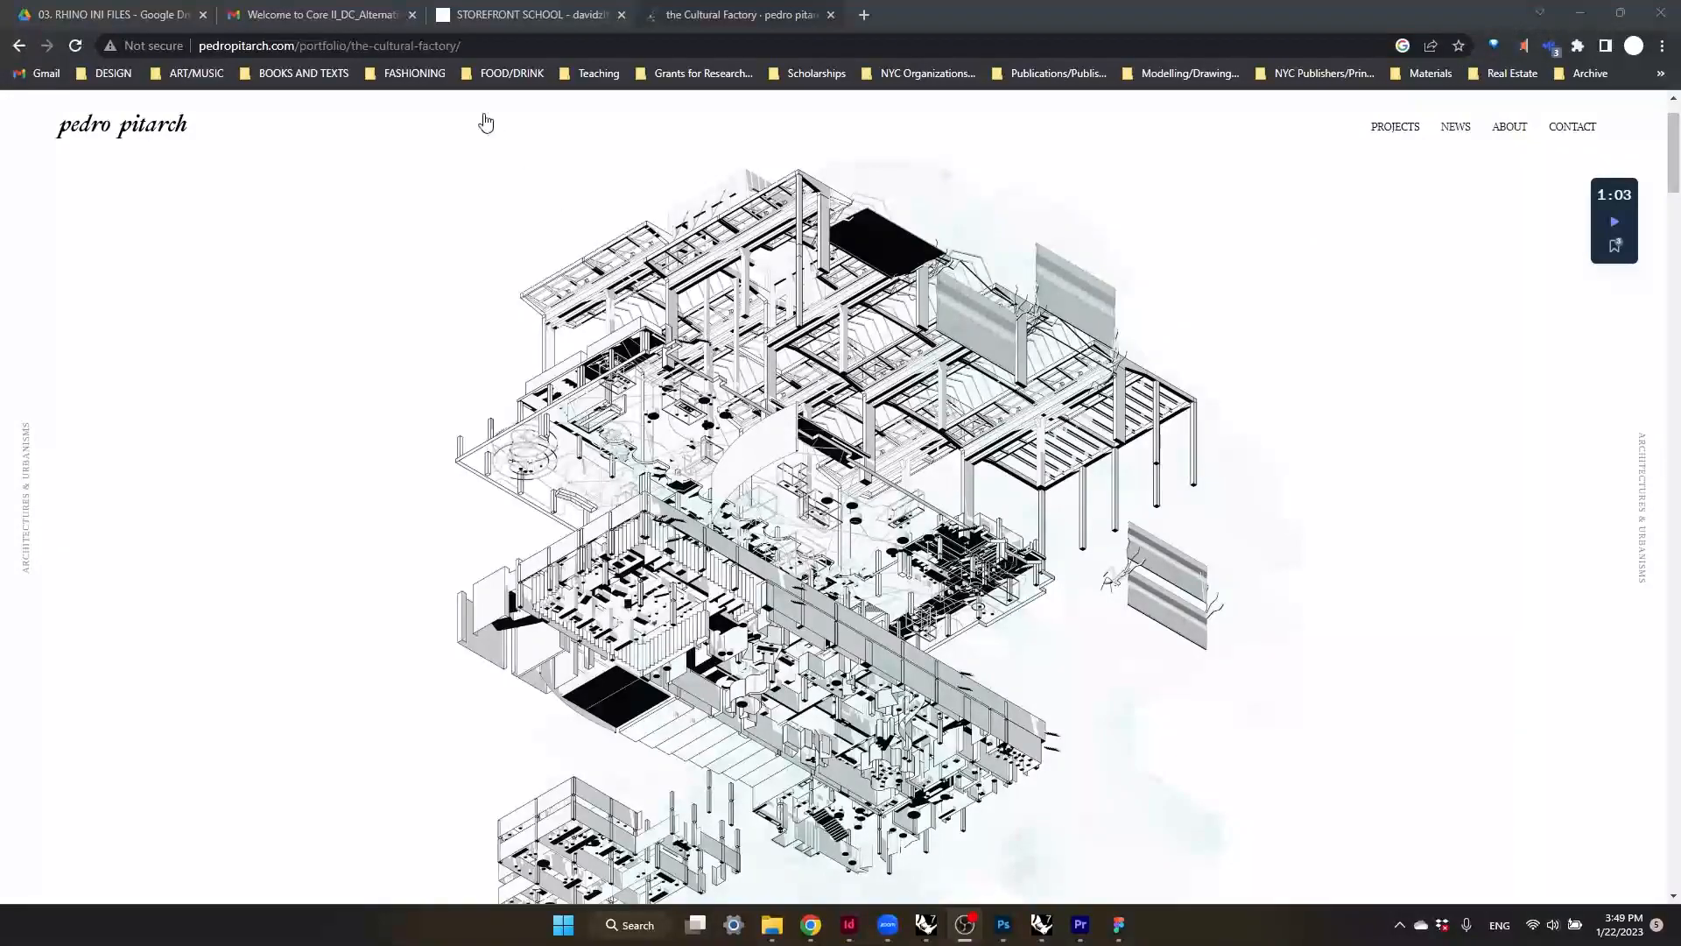
- Return to the portfolio site's home page and browse the project drawings shown there
click(119, 127)
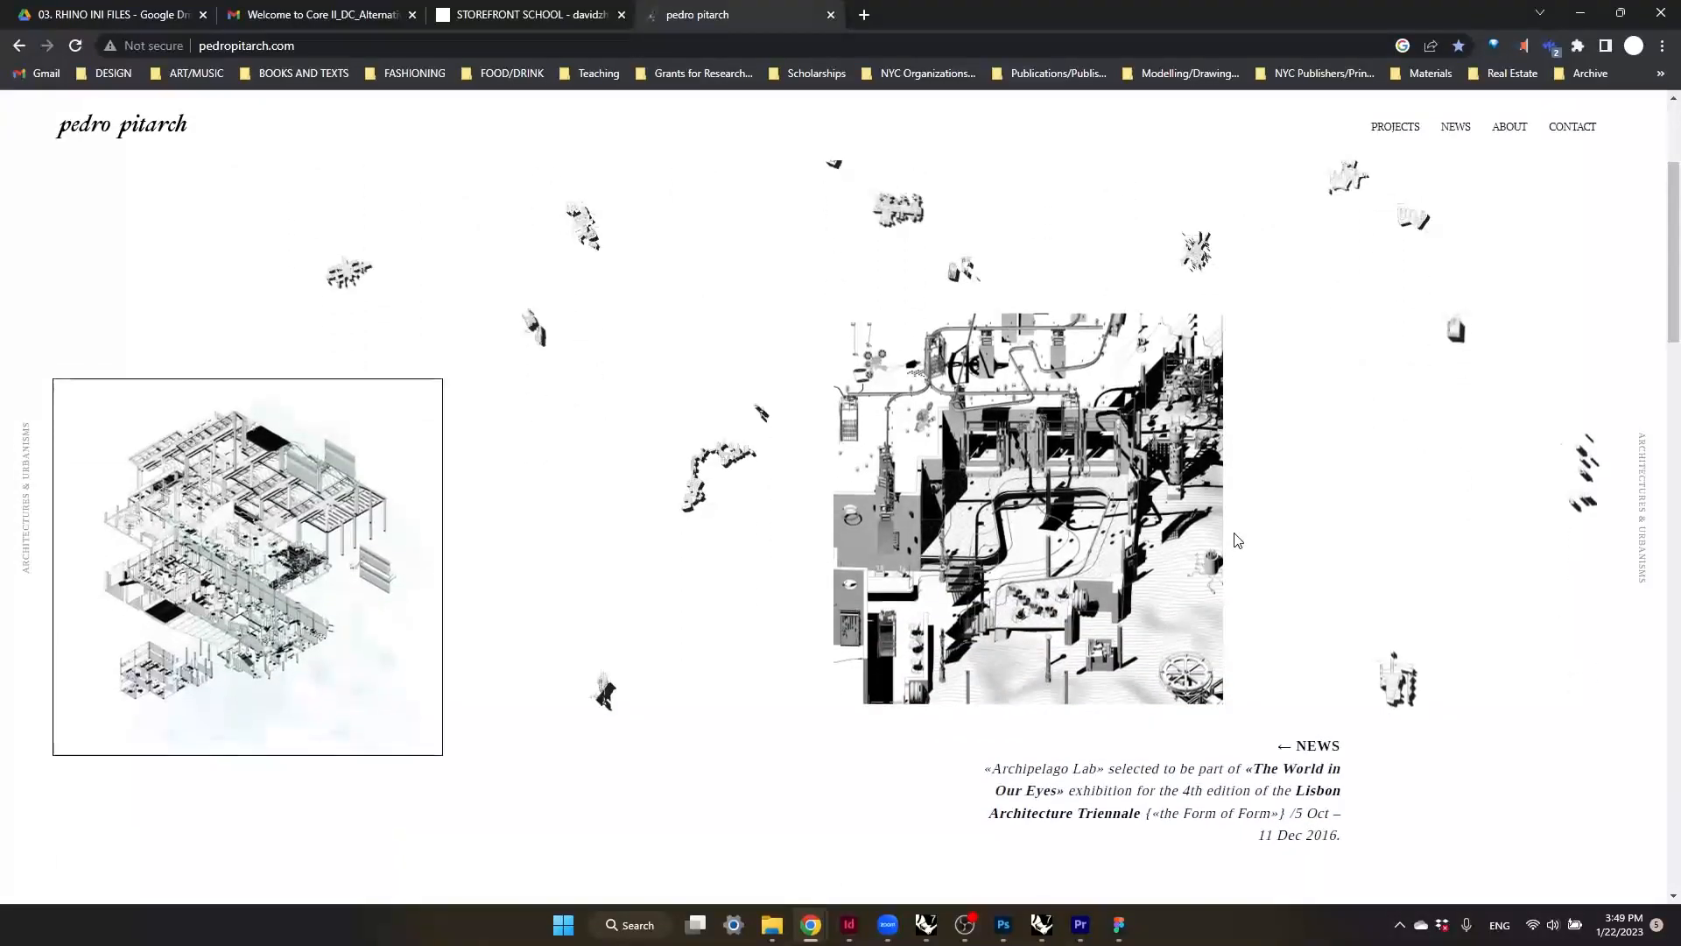
scroll(1287, 534, down, 3)
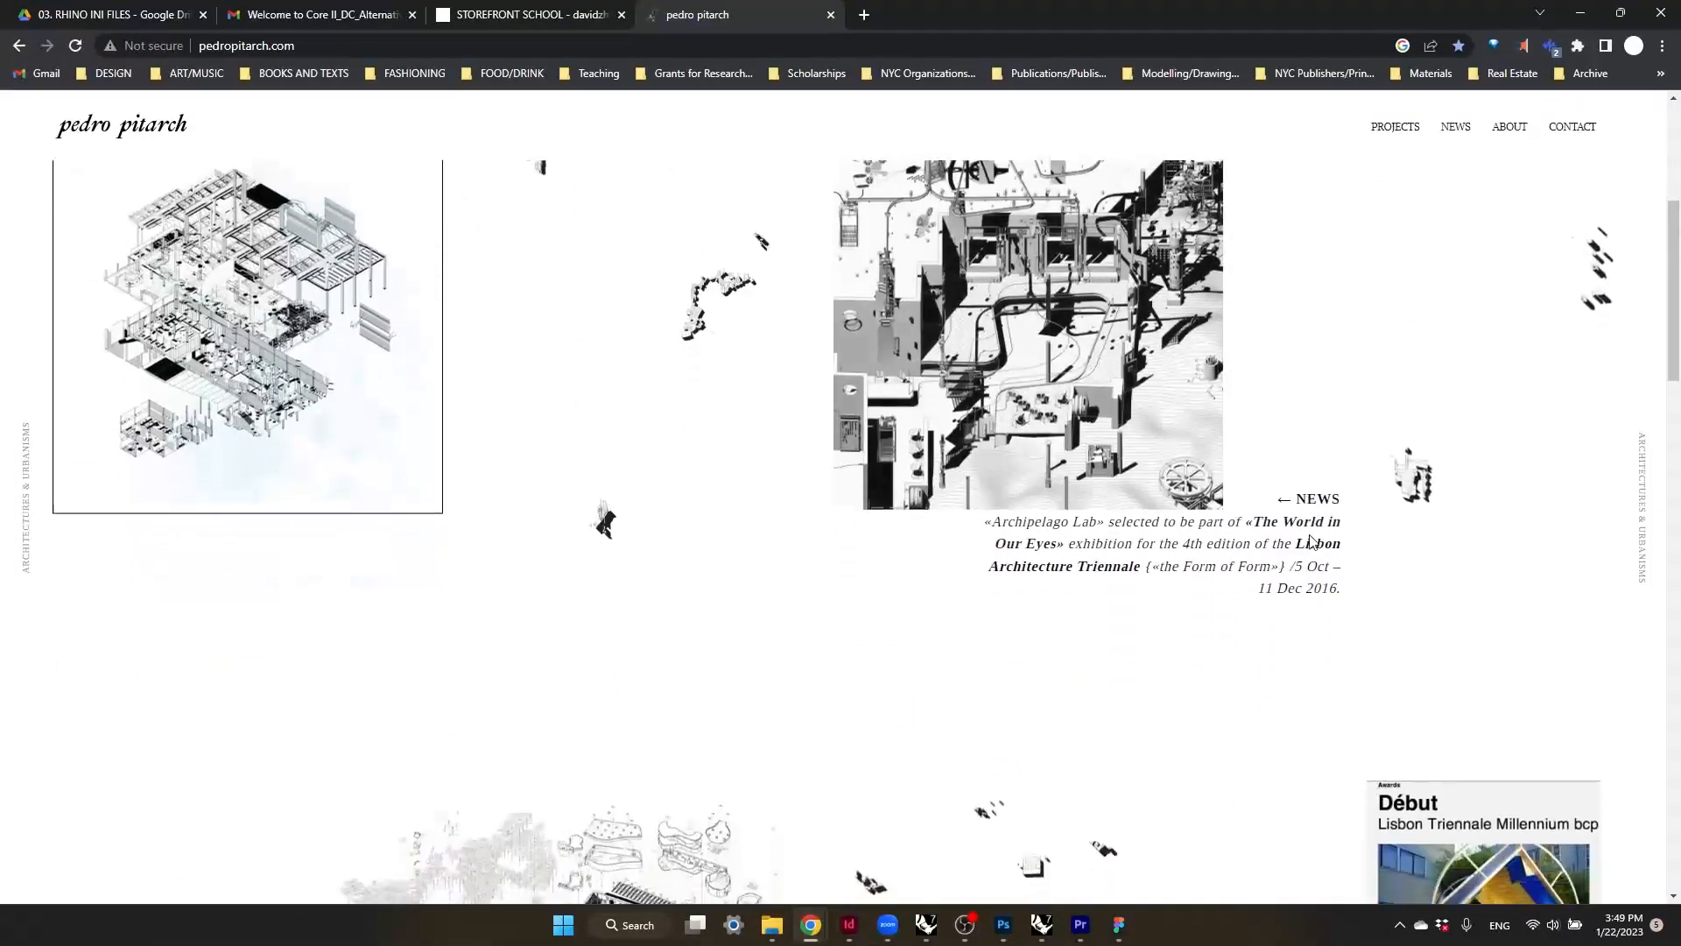
scroll(1318, 559, up, 4)
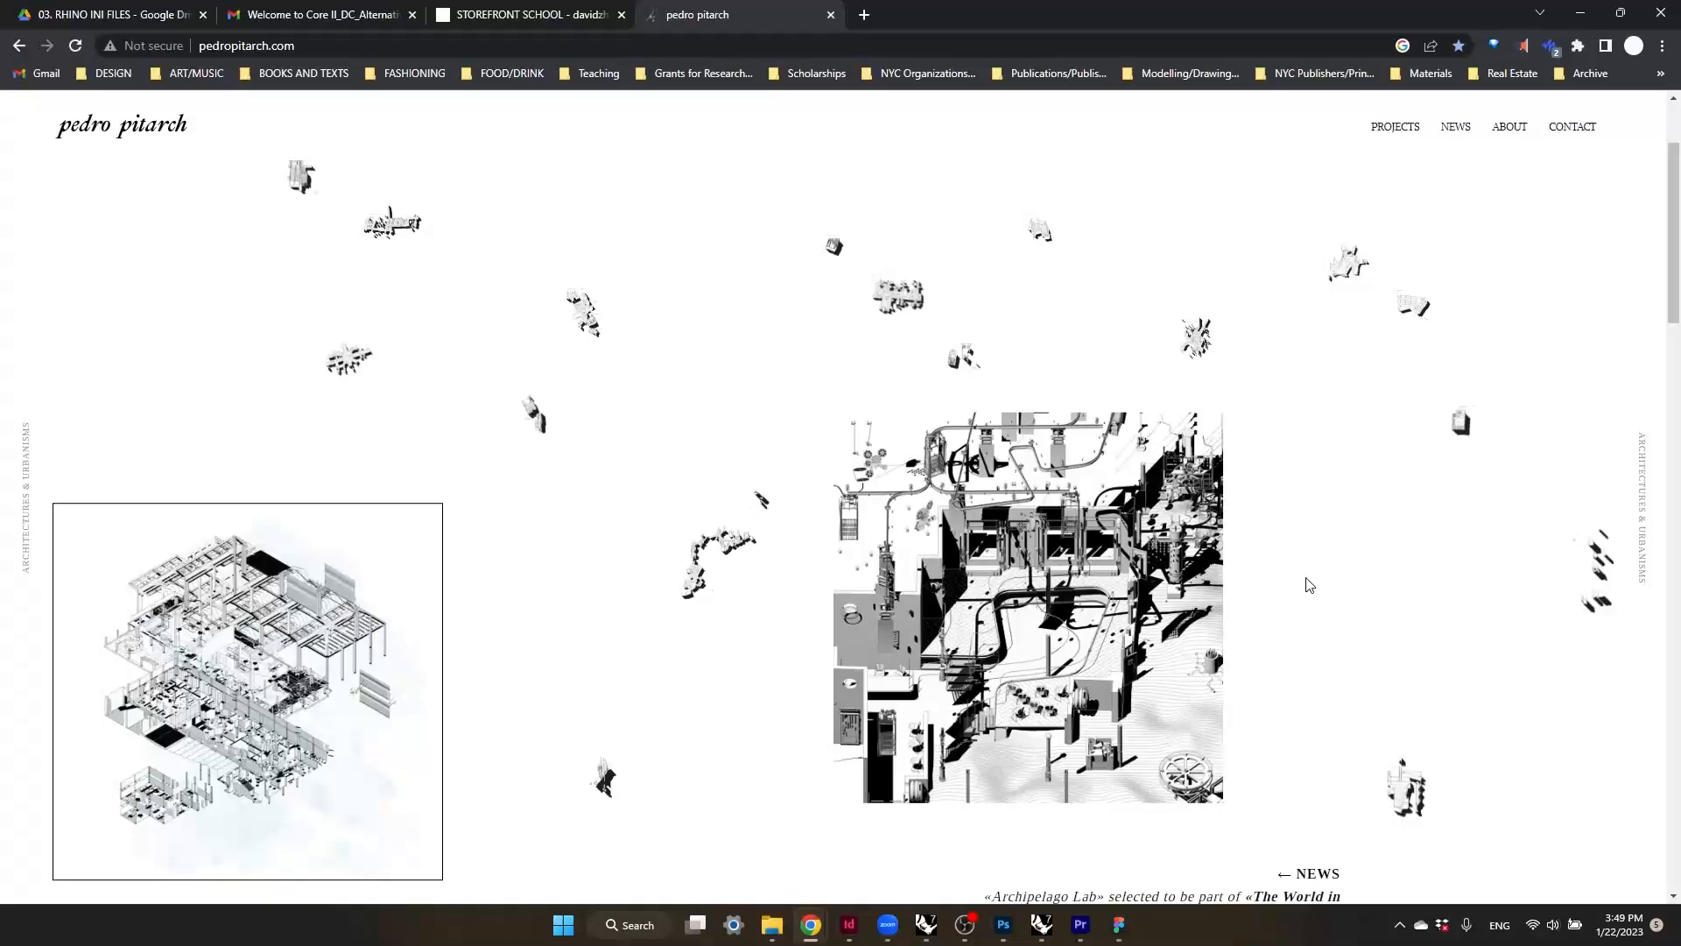
scroll(1309, 585, down, 4)
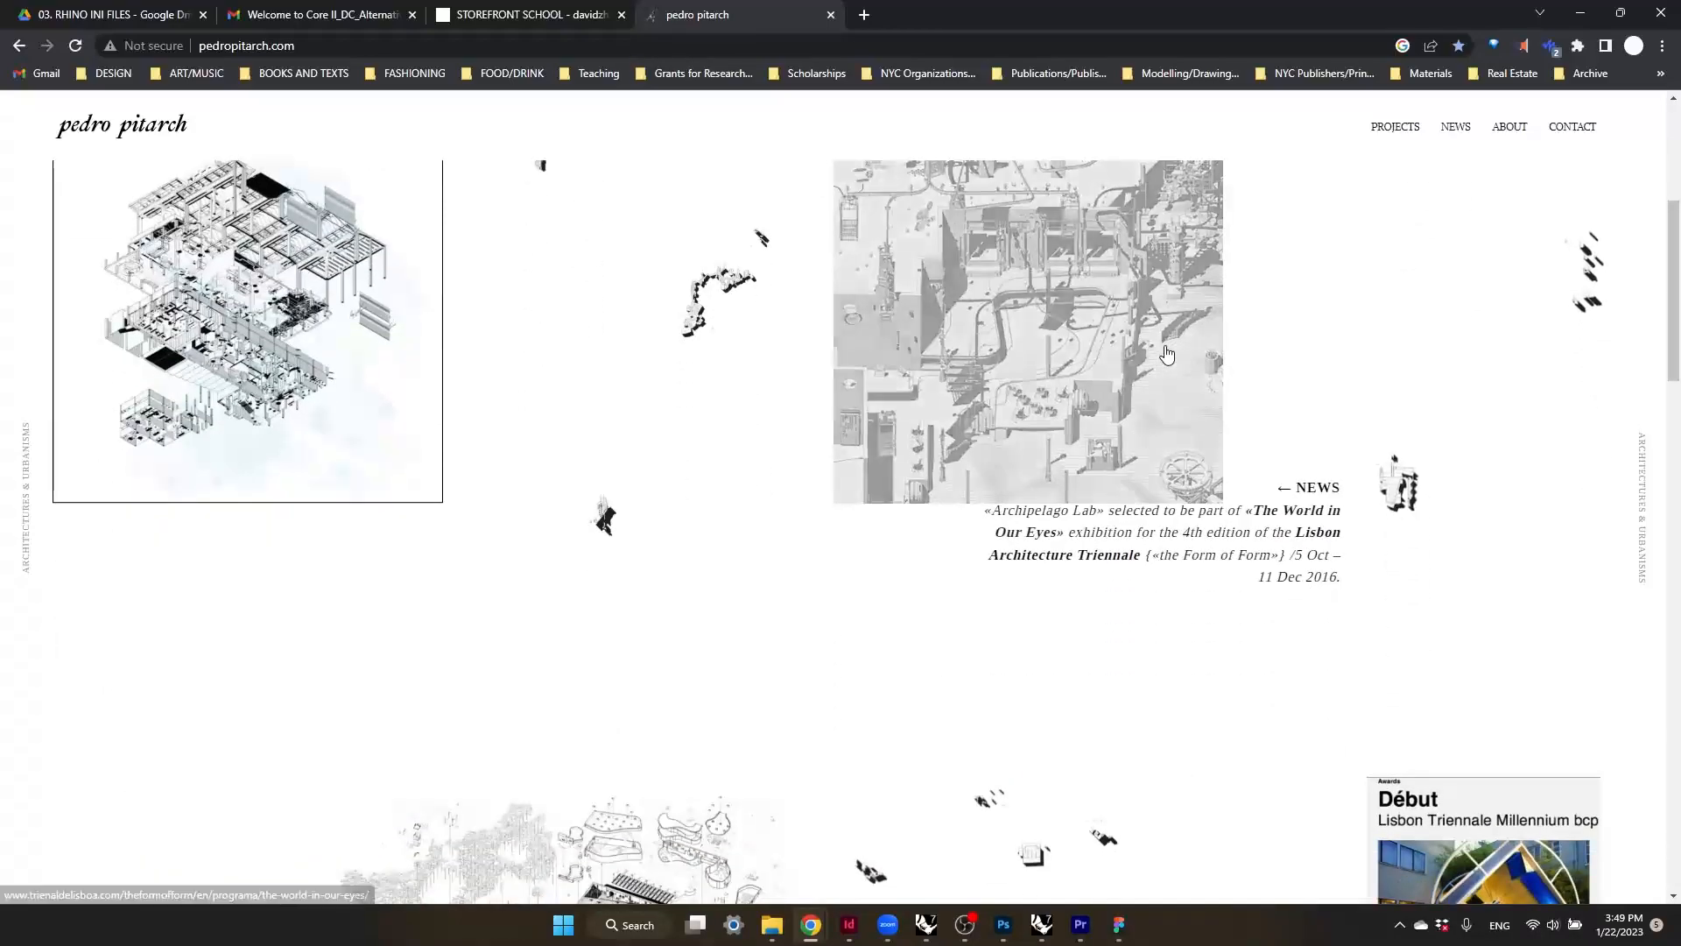
scroll(1180, 426, down, 3)
- Open the Bamiyan Cultural Centre project and examine its large axonometric drawing
click(594, 629)
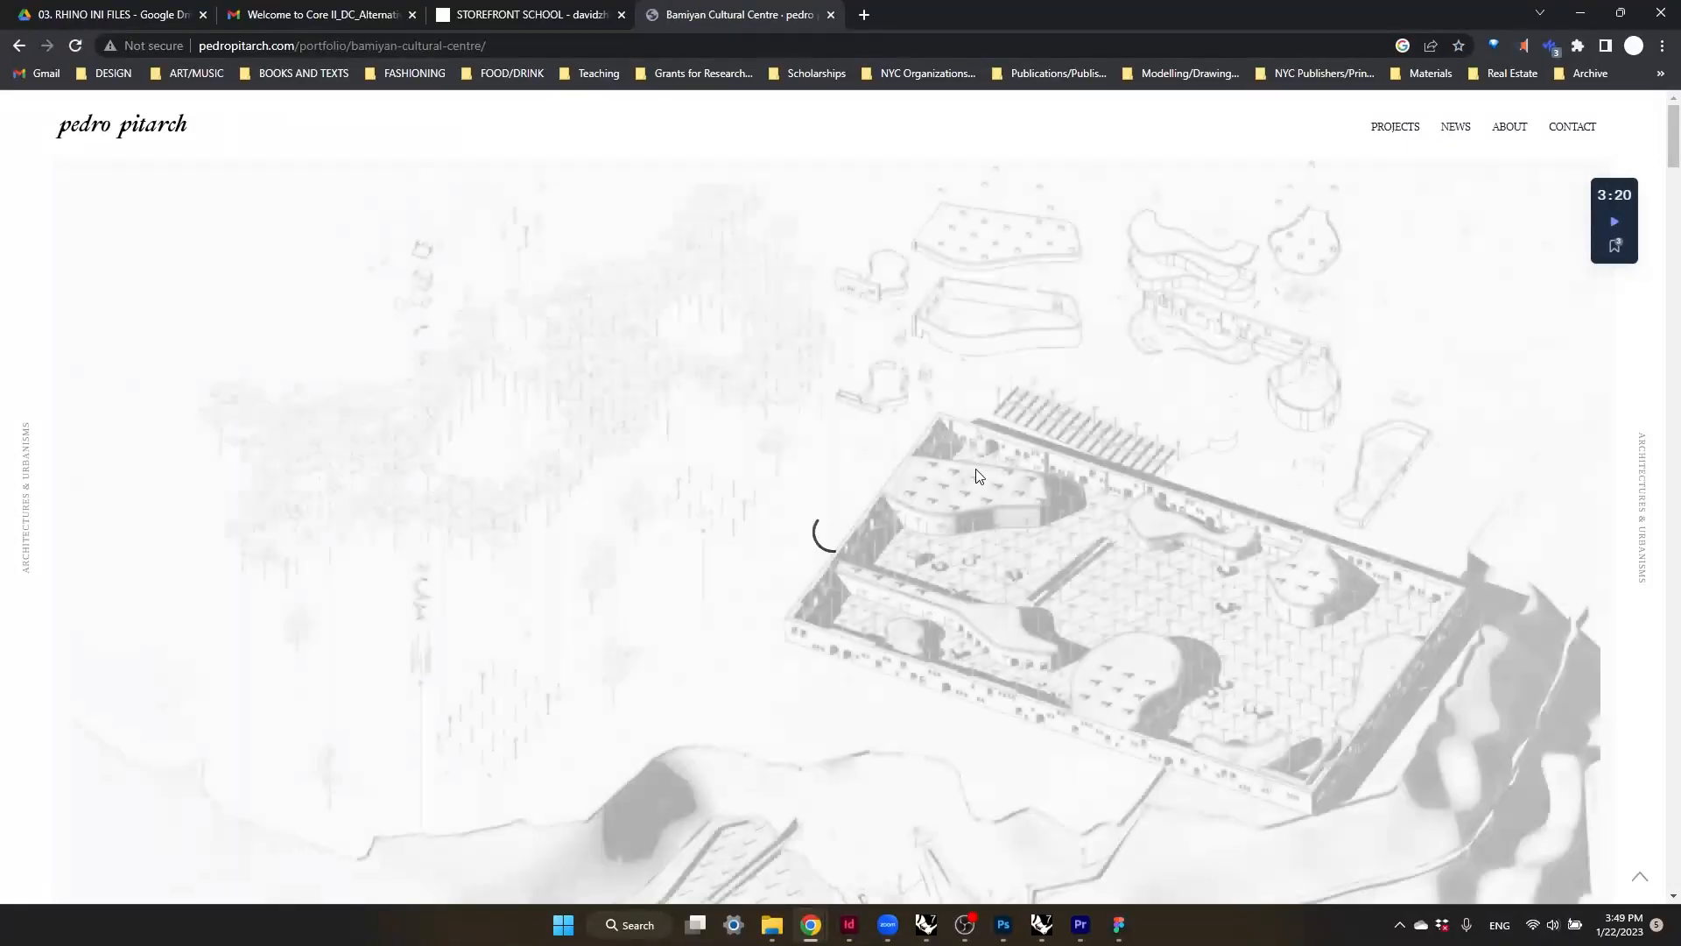
scroll(993, 498, down, 5)
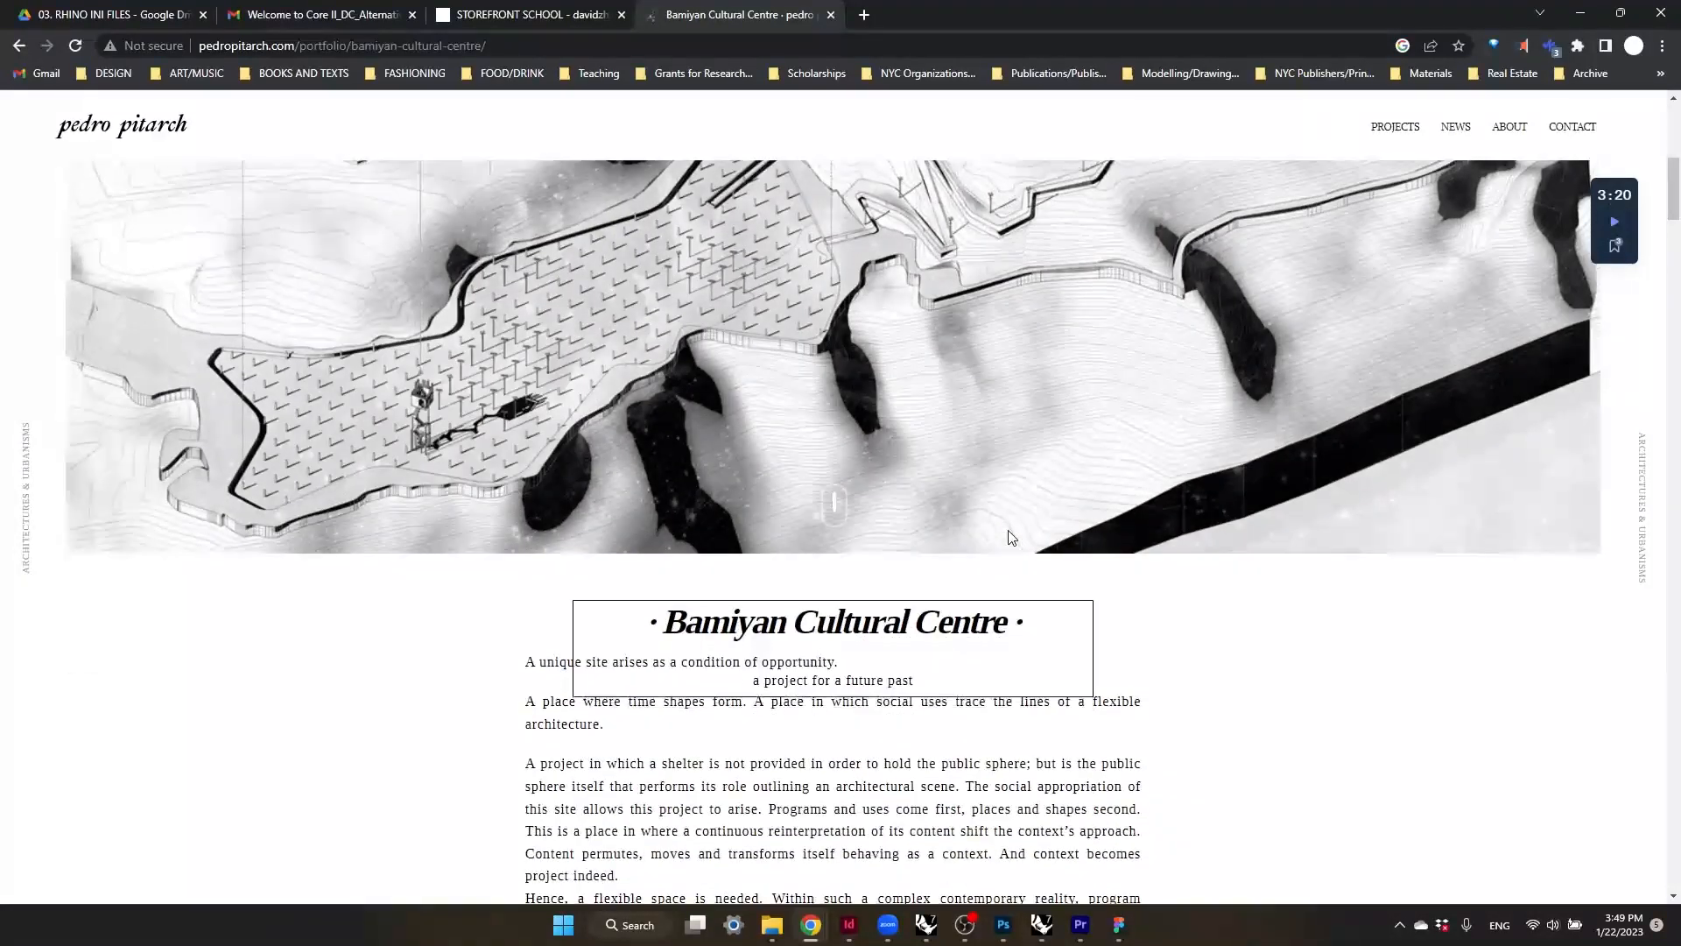
scroll(1011, 532, up, 6)
scroll(1011, 536, up, 2)
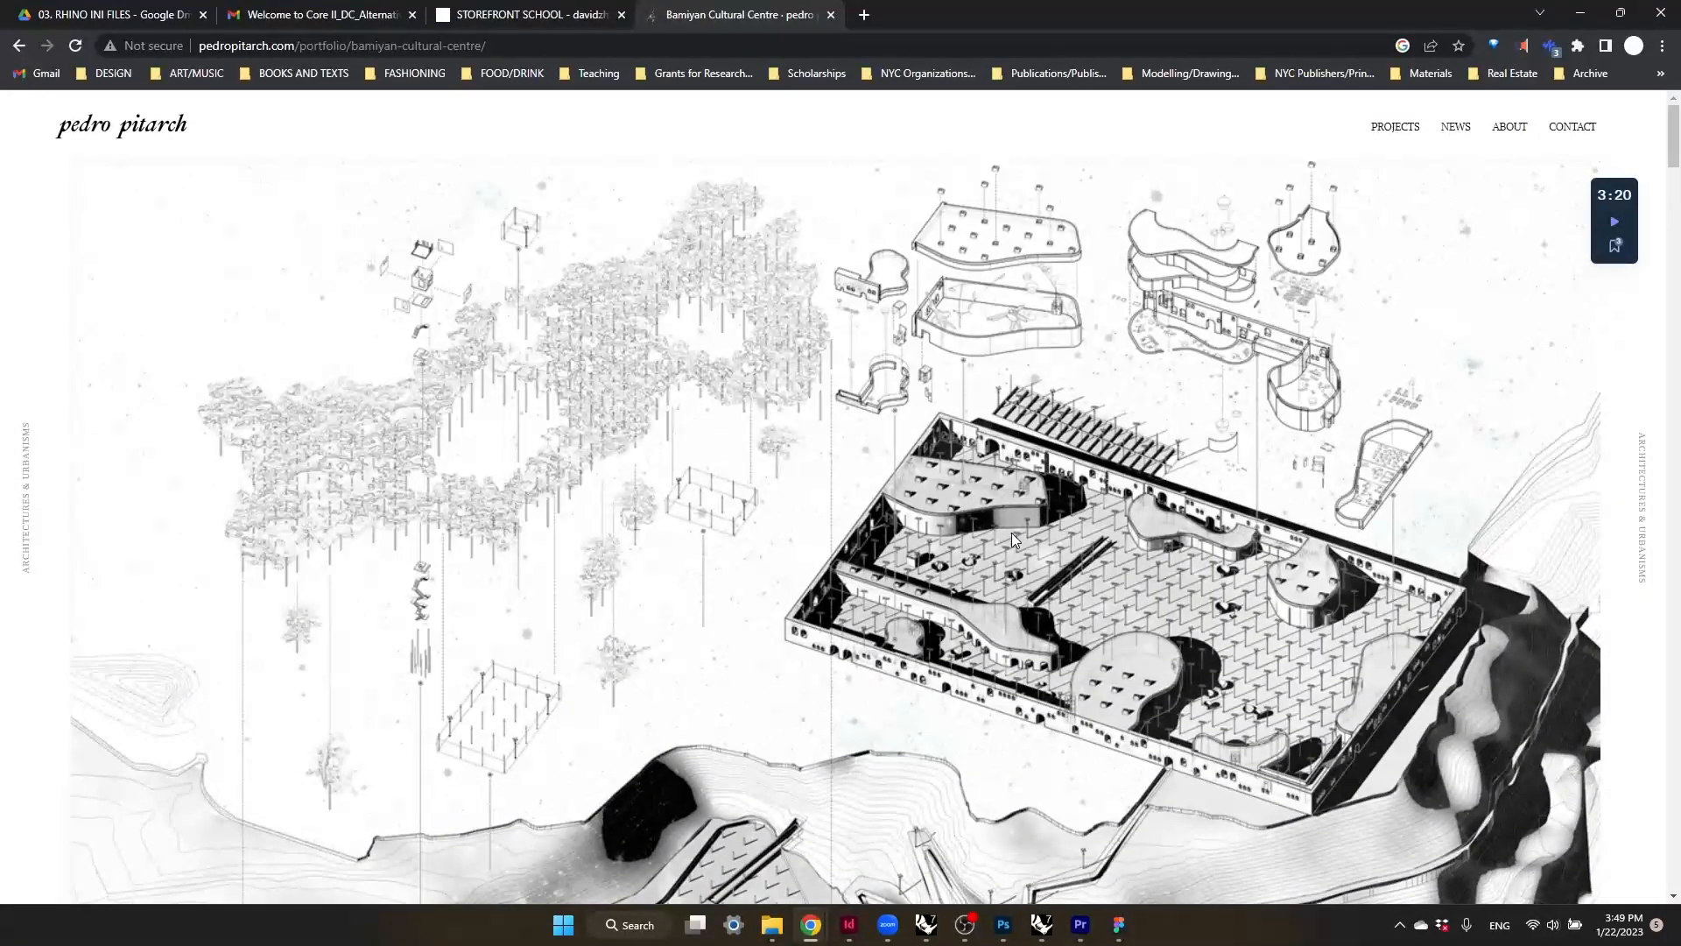
scroll(1011, 532, down, 1)
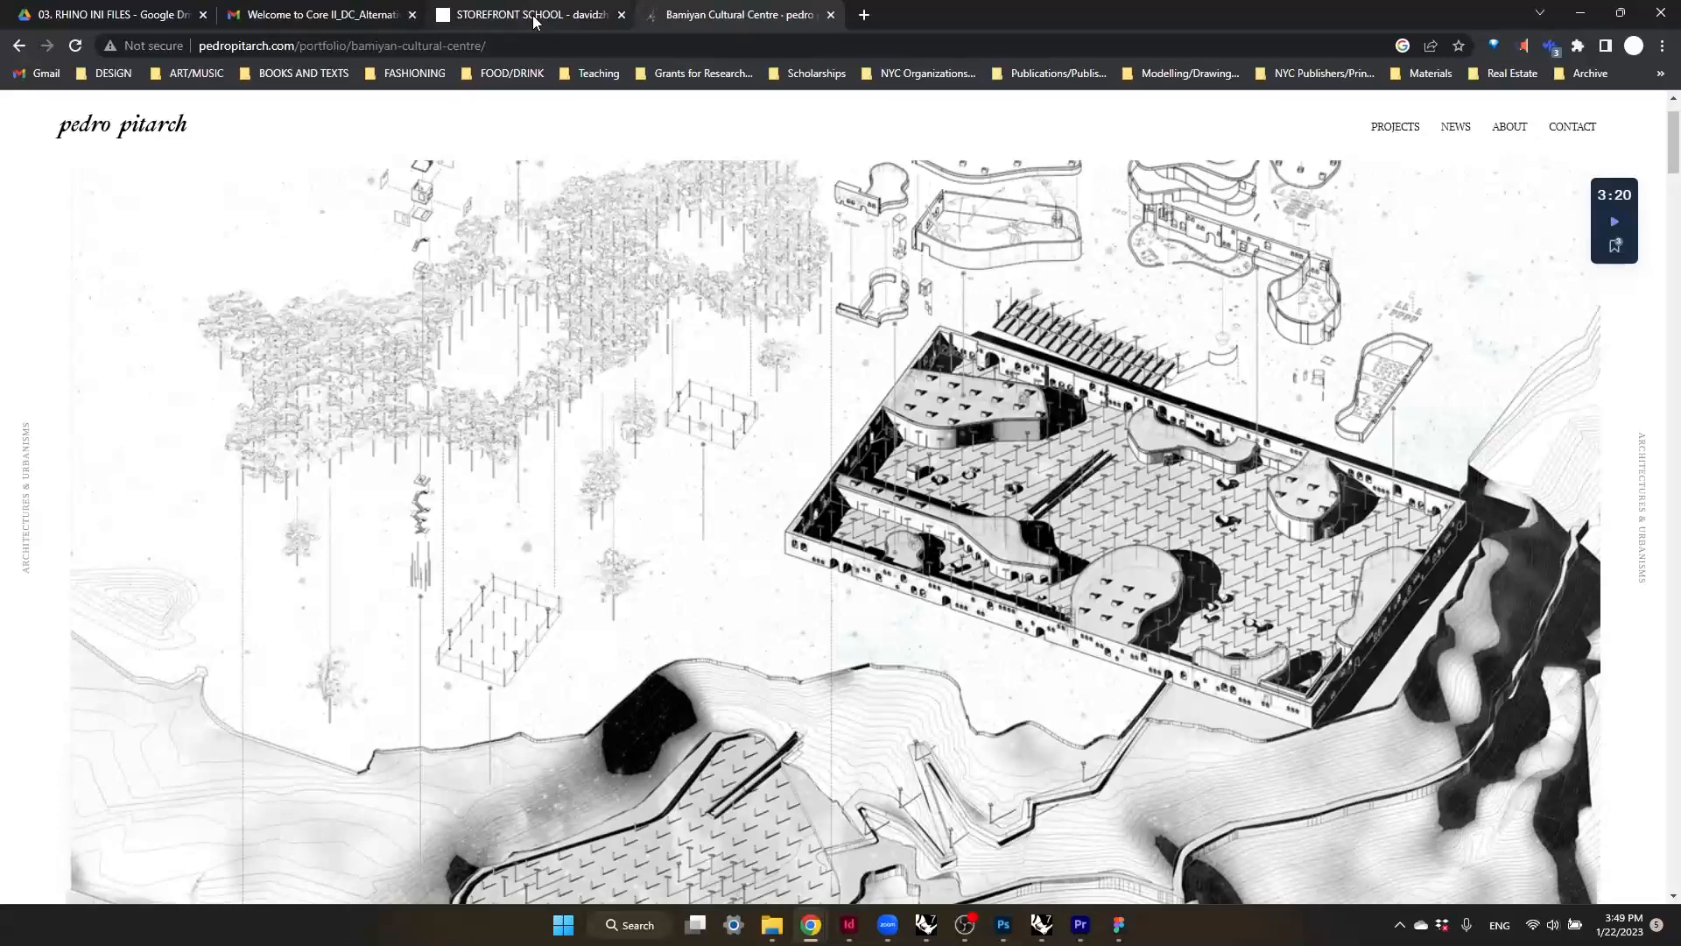
- Switch to the Storefront School page and view its axonometric, plan and section drawings enlarged
click(535, 20)
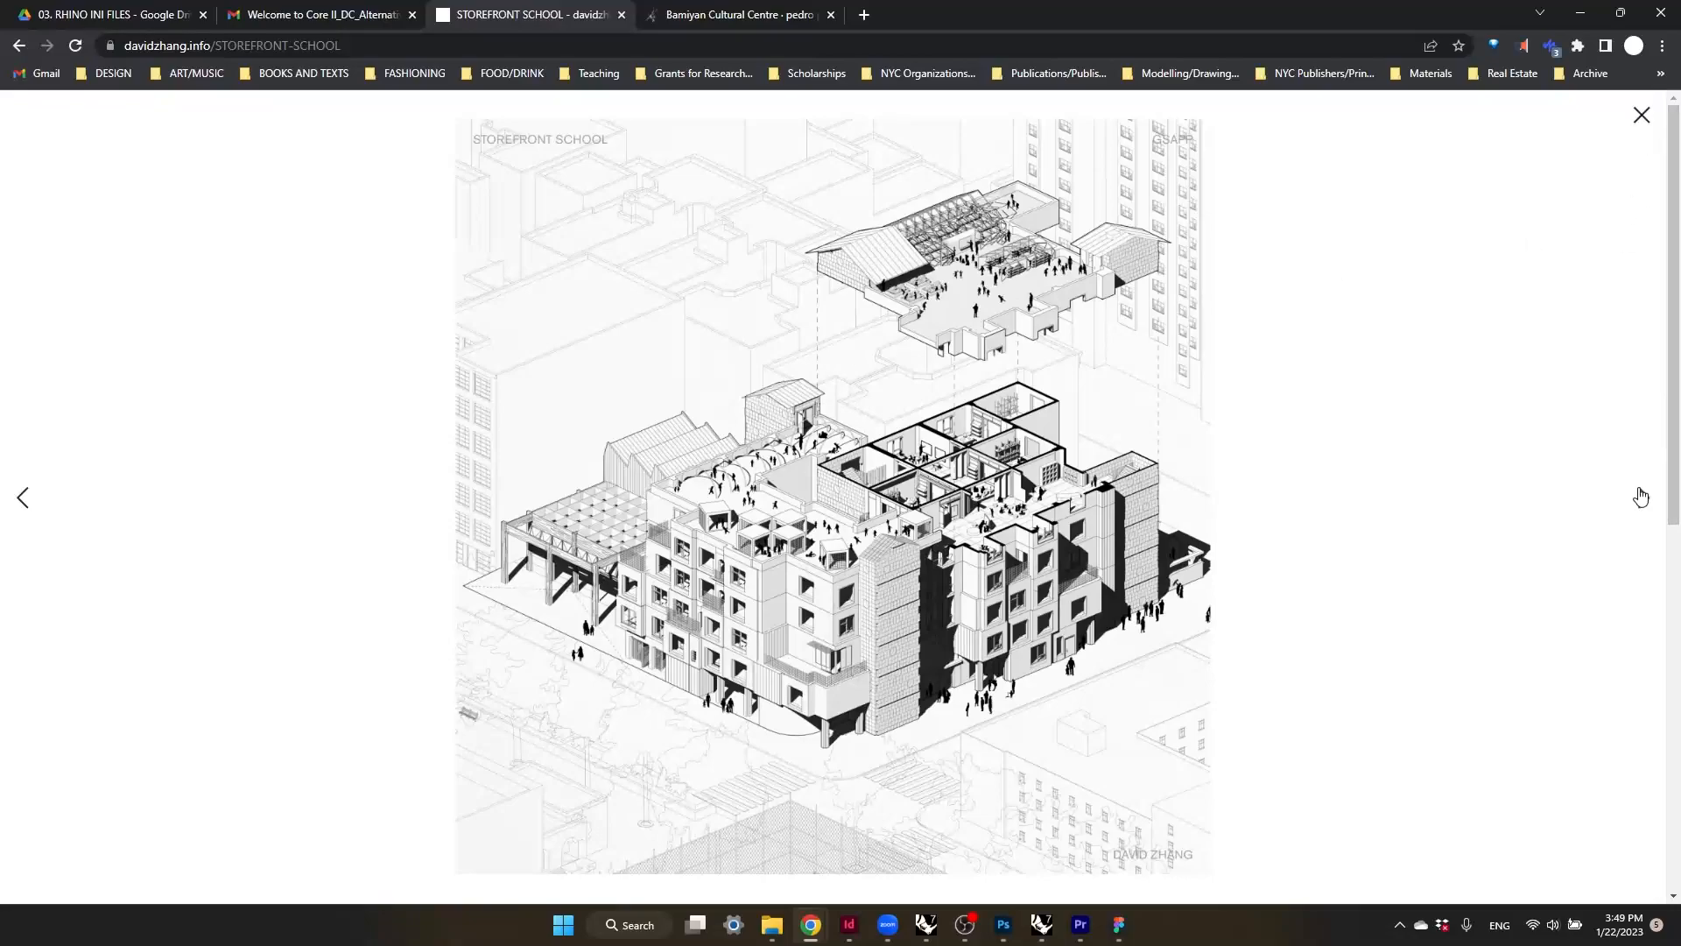
click(1643, 497)
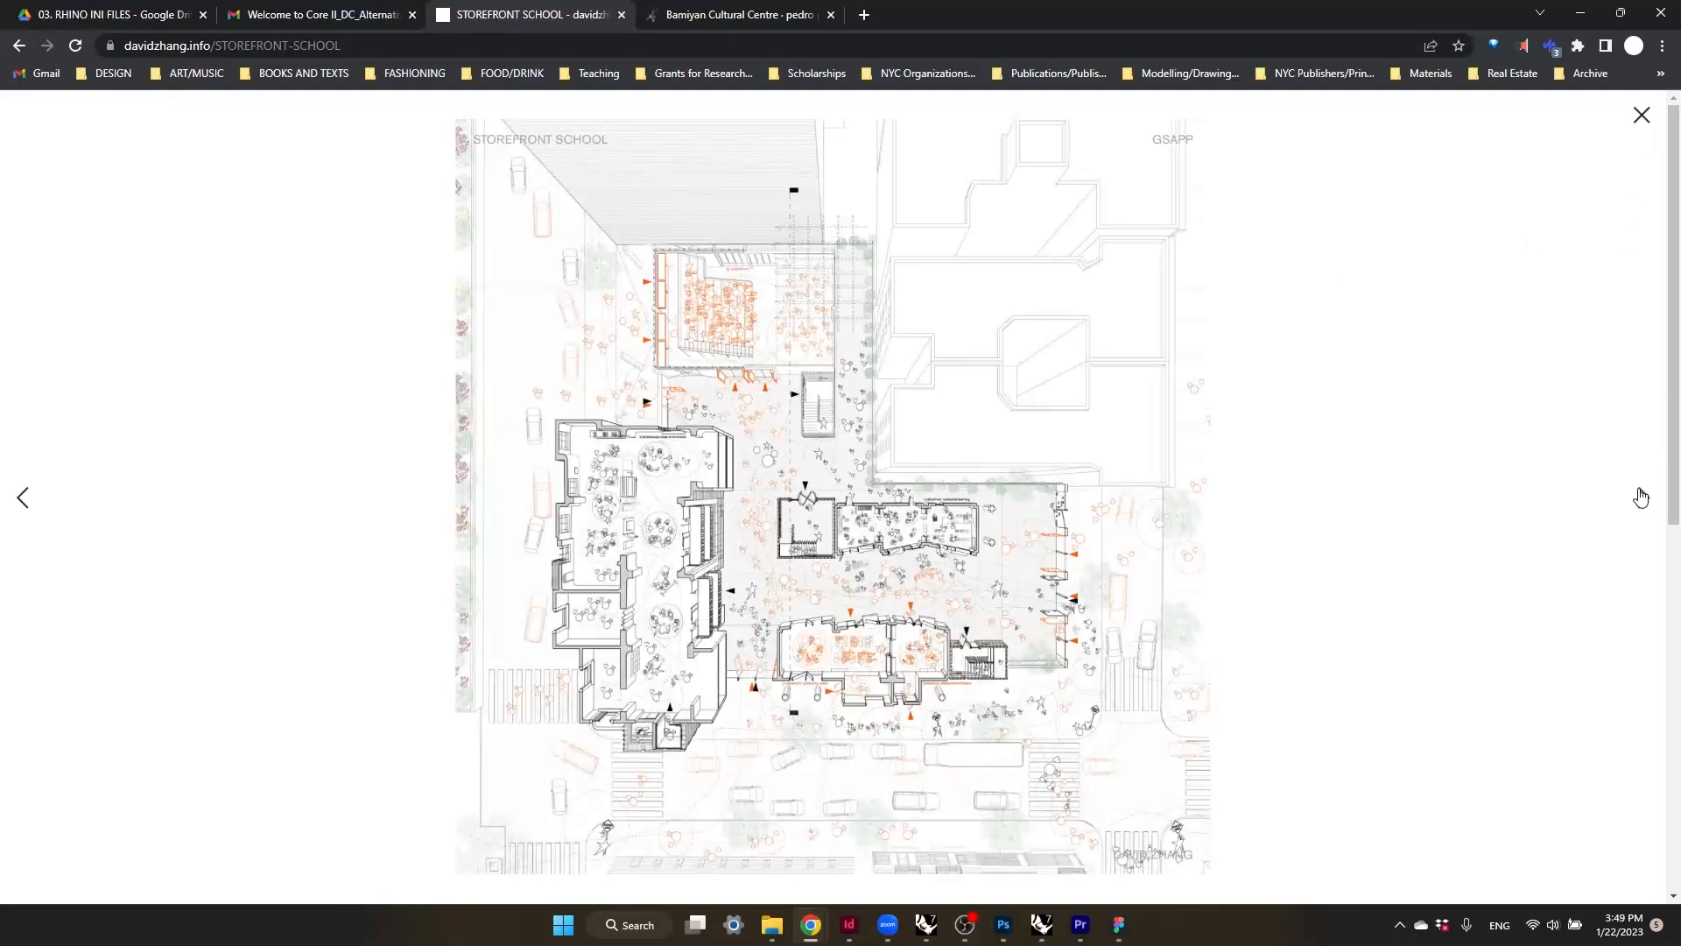
click(1640, 114)
click(698, 581)
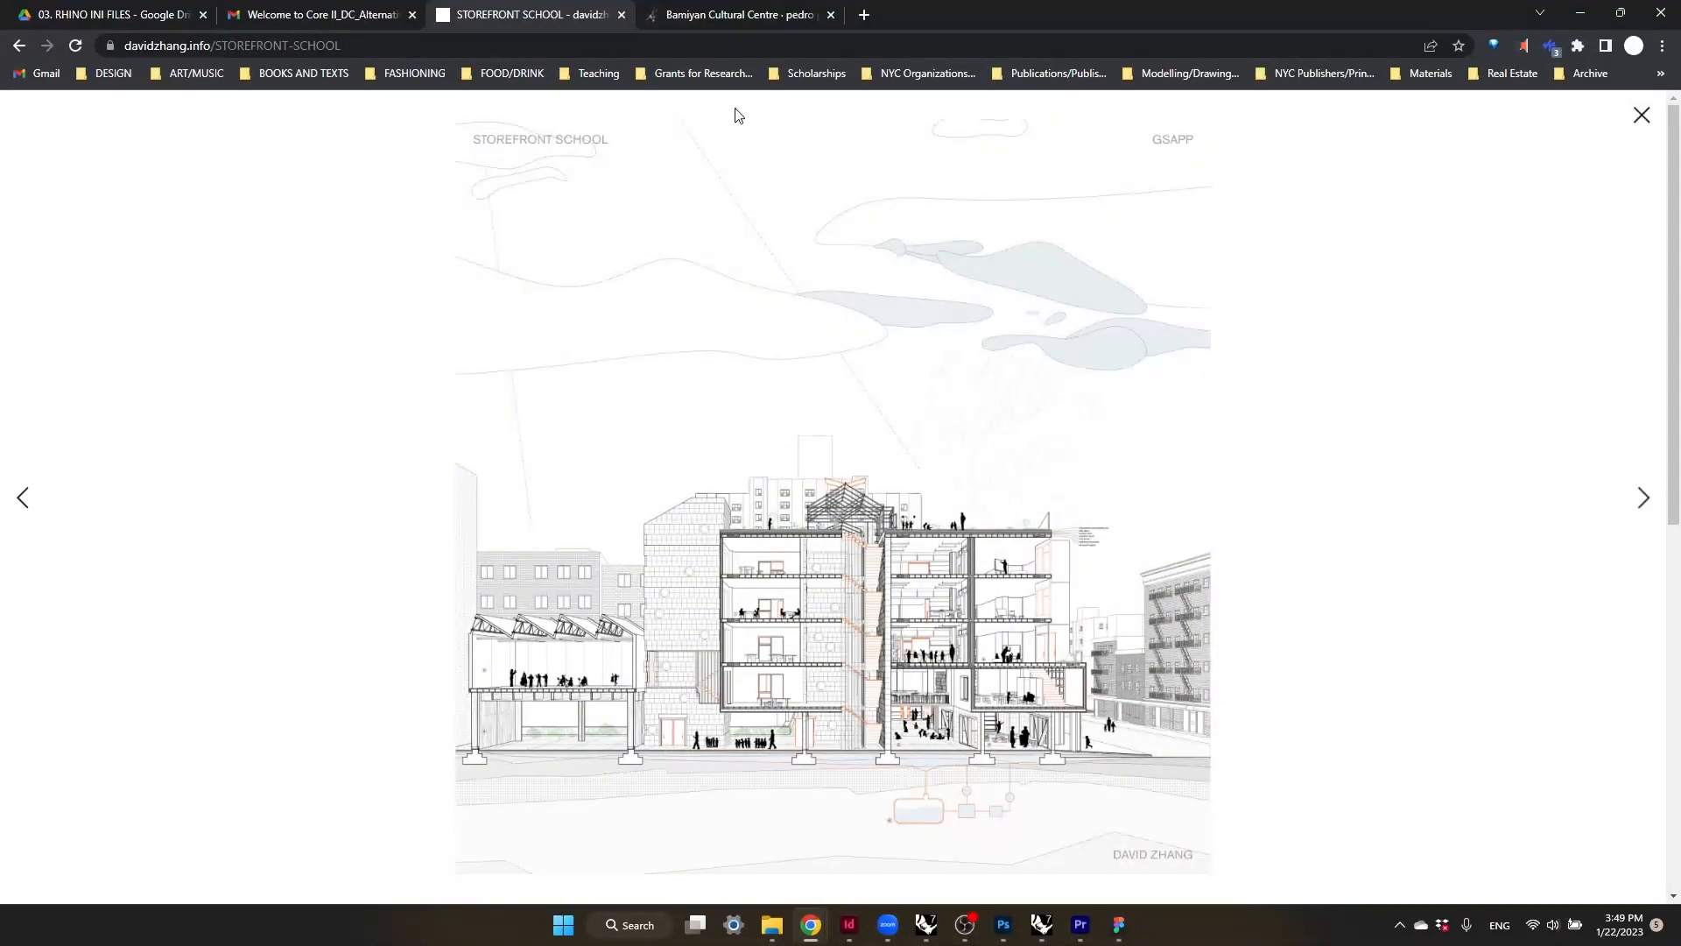
- Switch to the Rhino school model, open the AXON SW VIEW layout and examine the building in its detail
mouse_move(1040, 921)
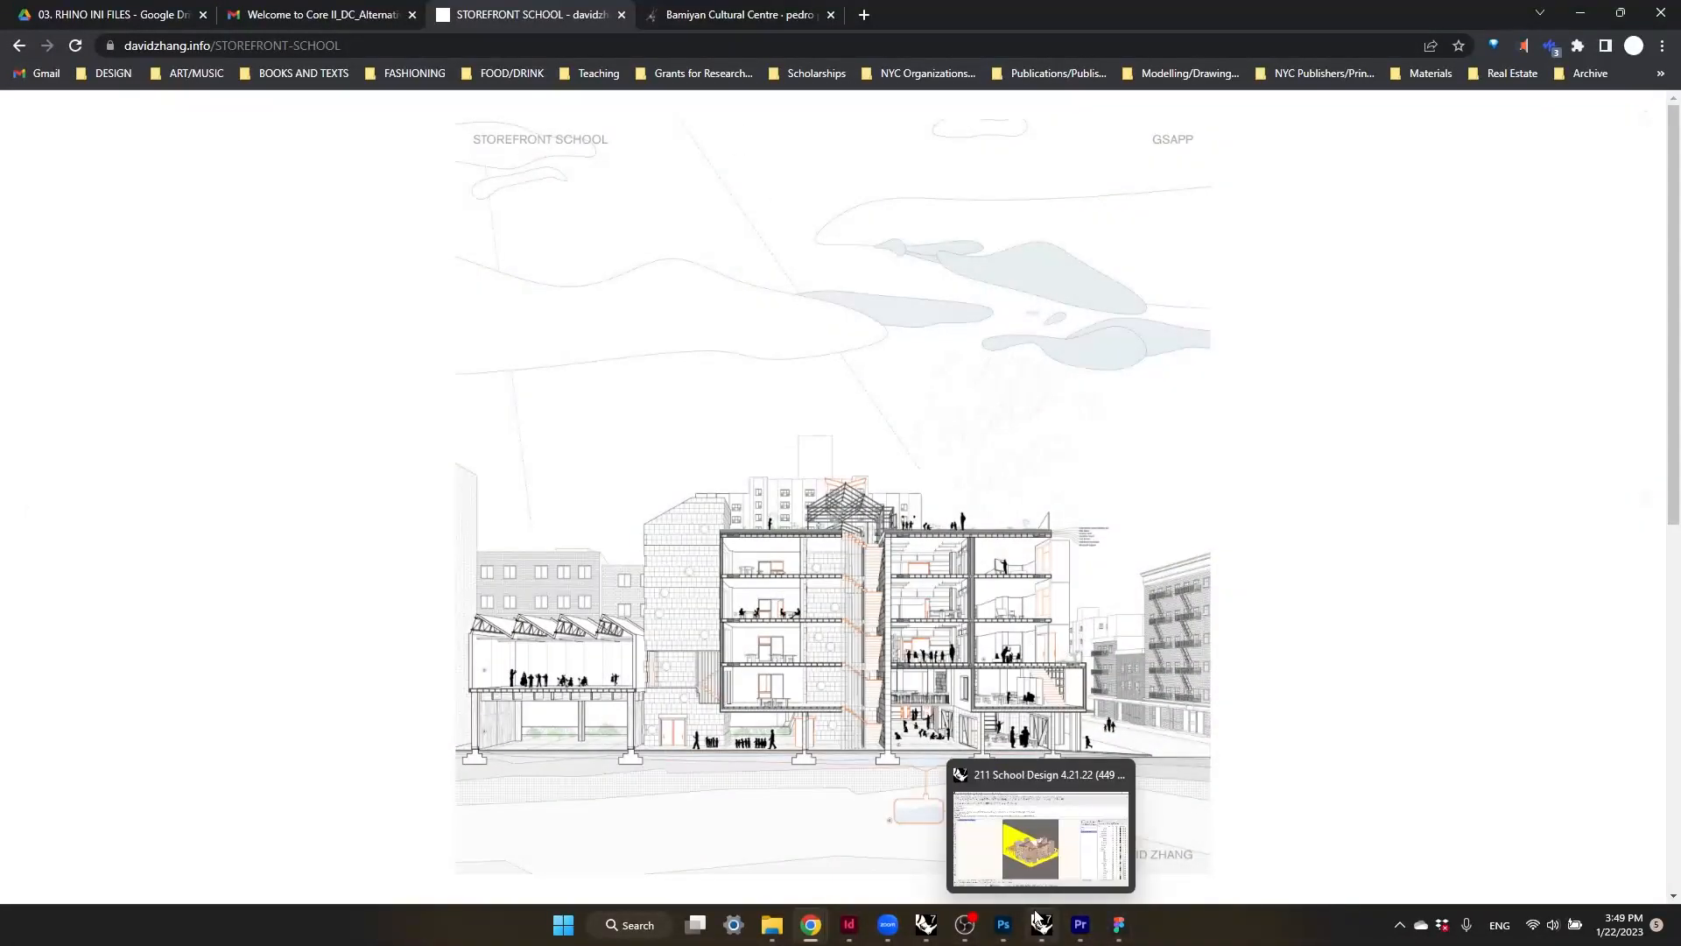
click(1040, 928)
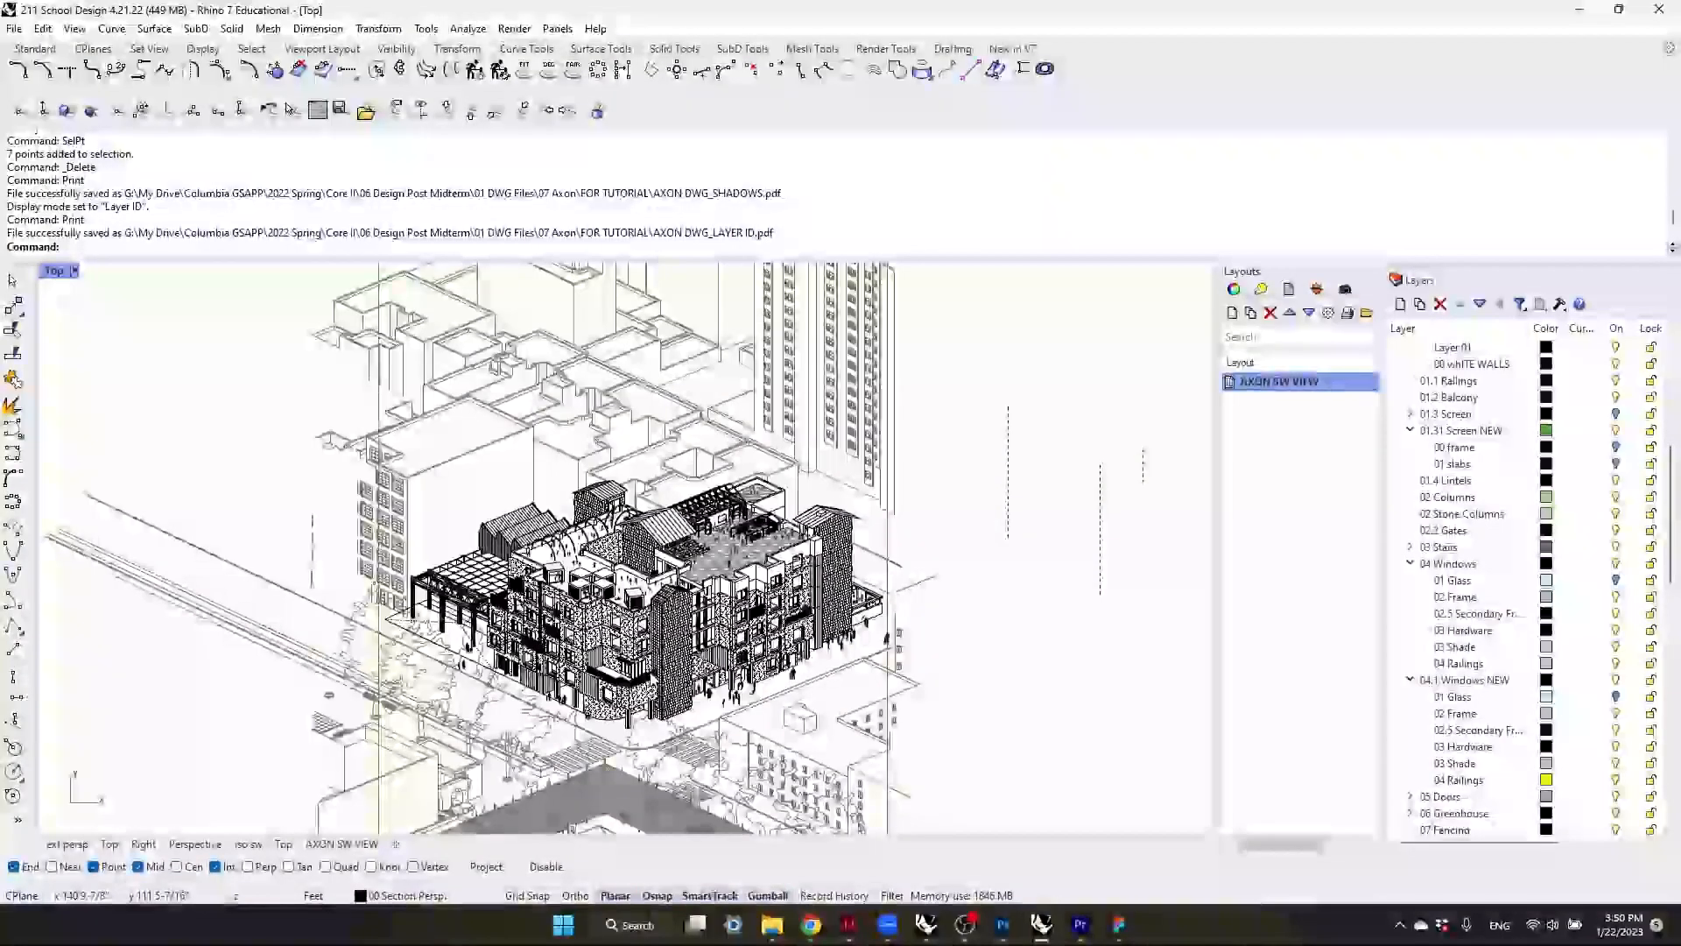
double_click(1358, 386)
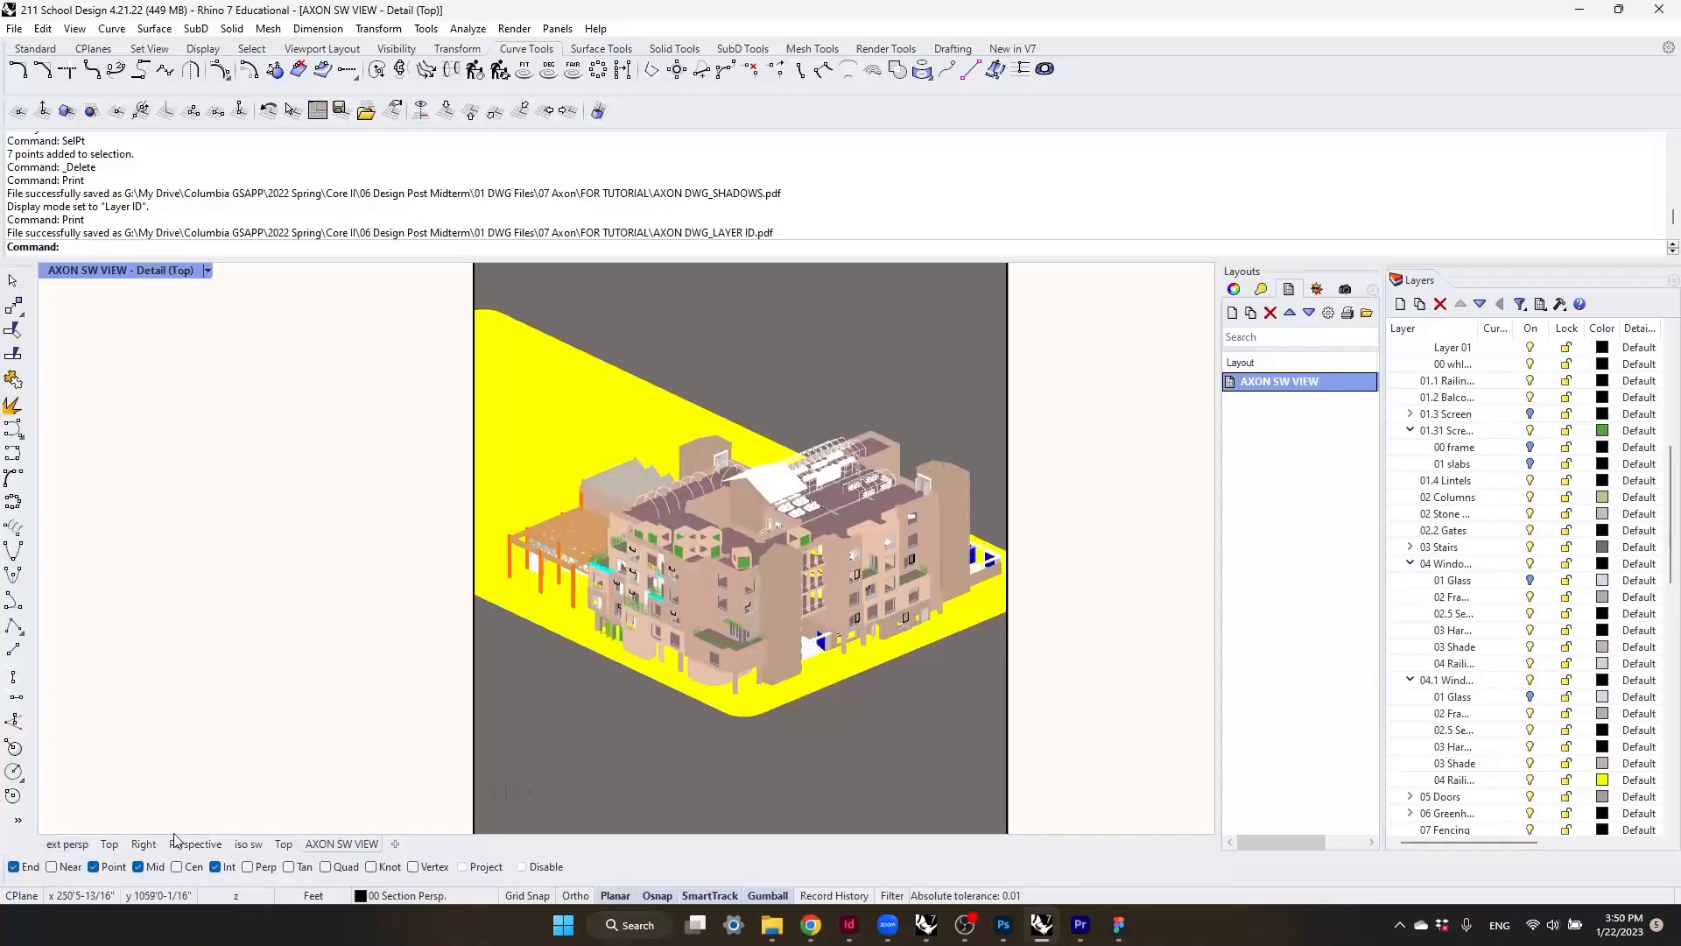
scroll(1008, 547, down, 2)
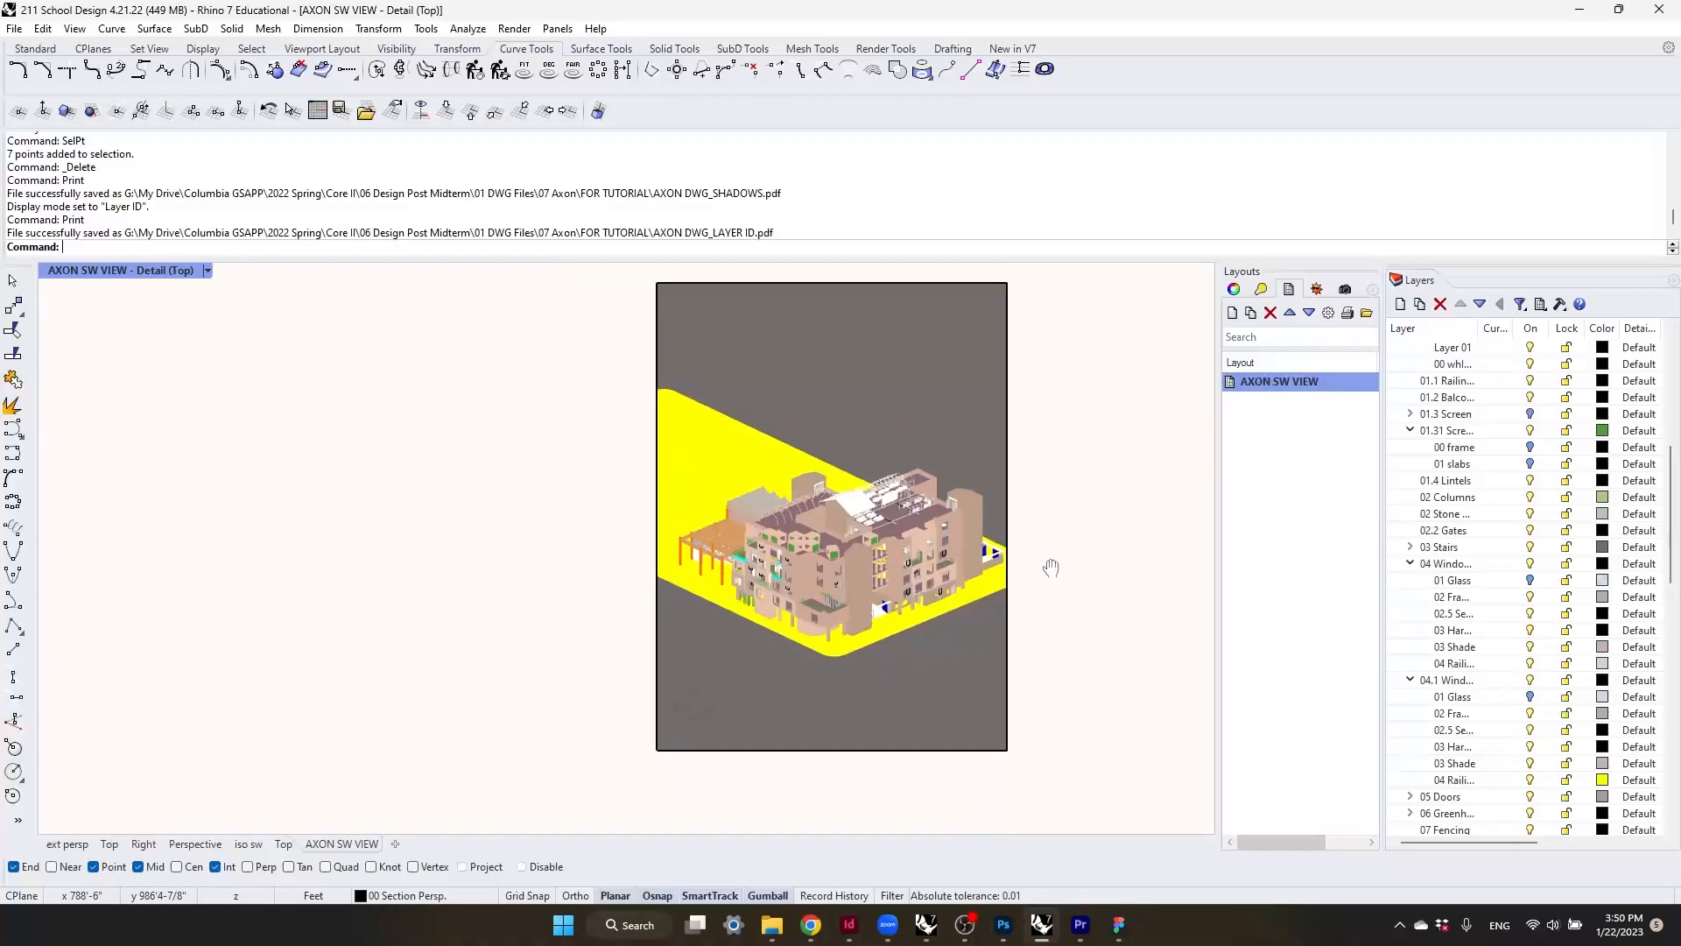
right_drag(1051, 567, 1038, 582)
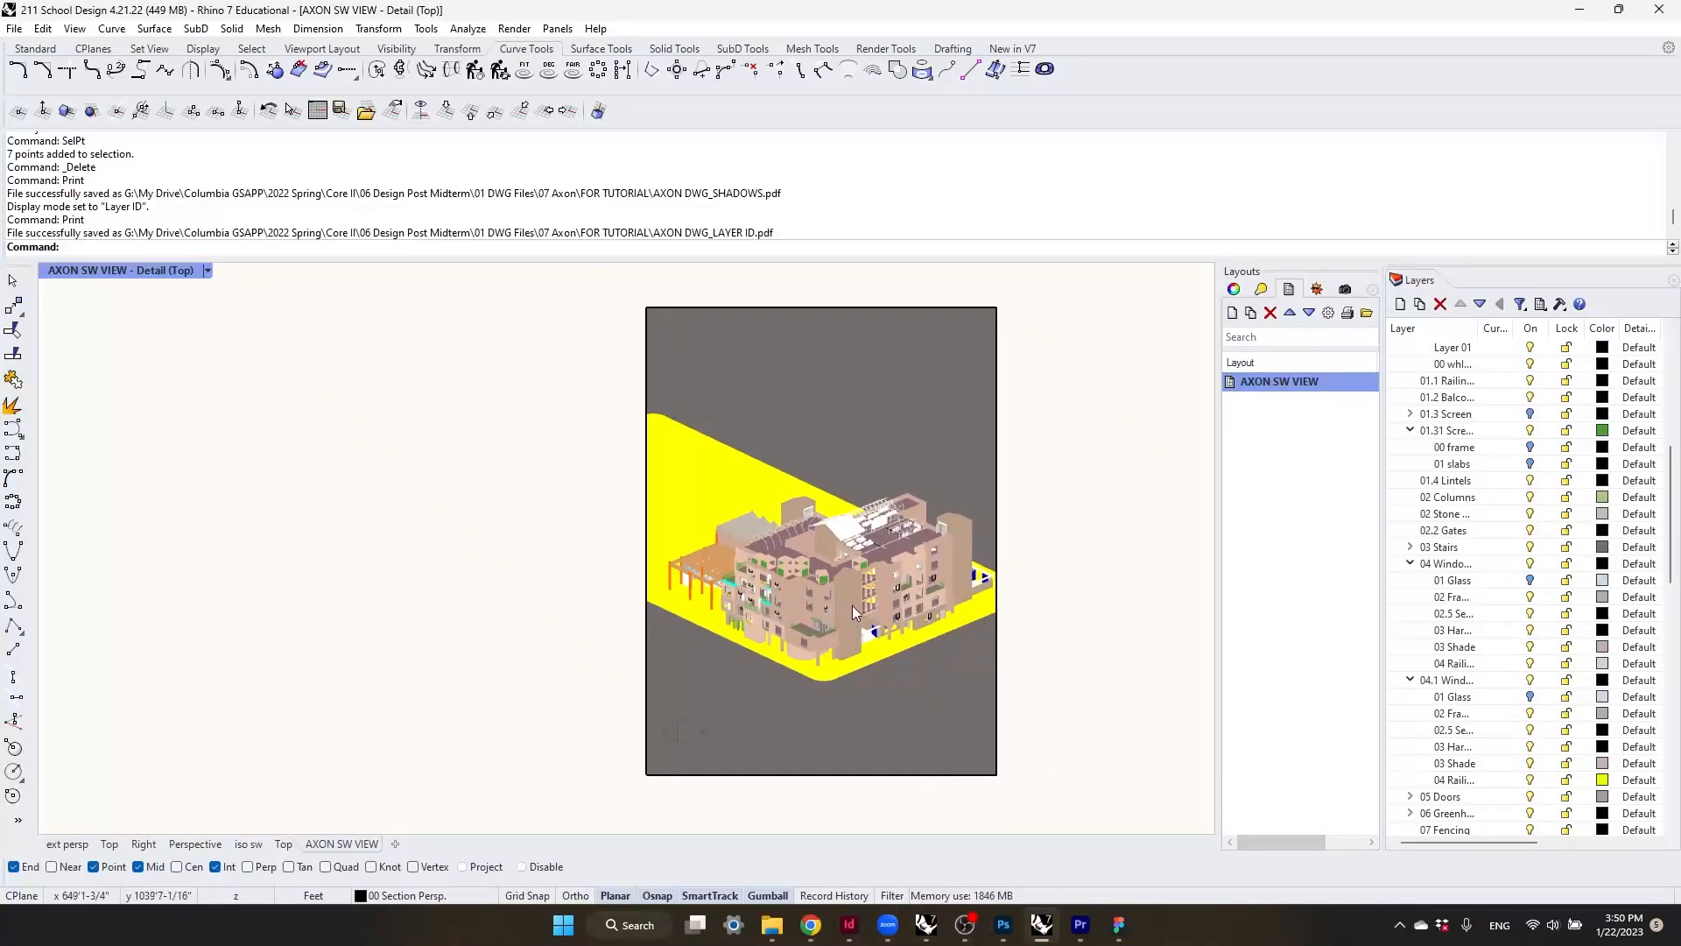
scroll(942, 585, up, 2)
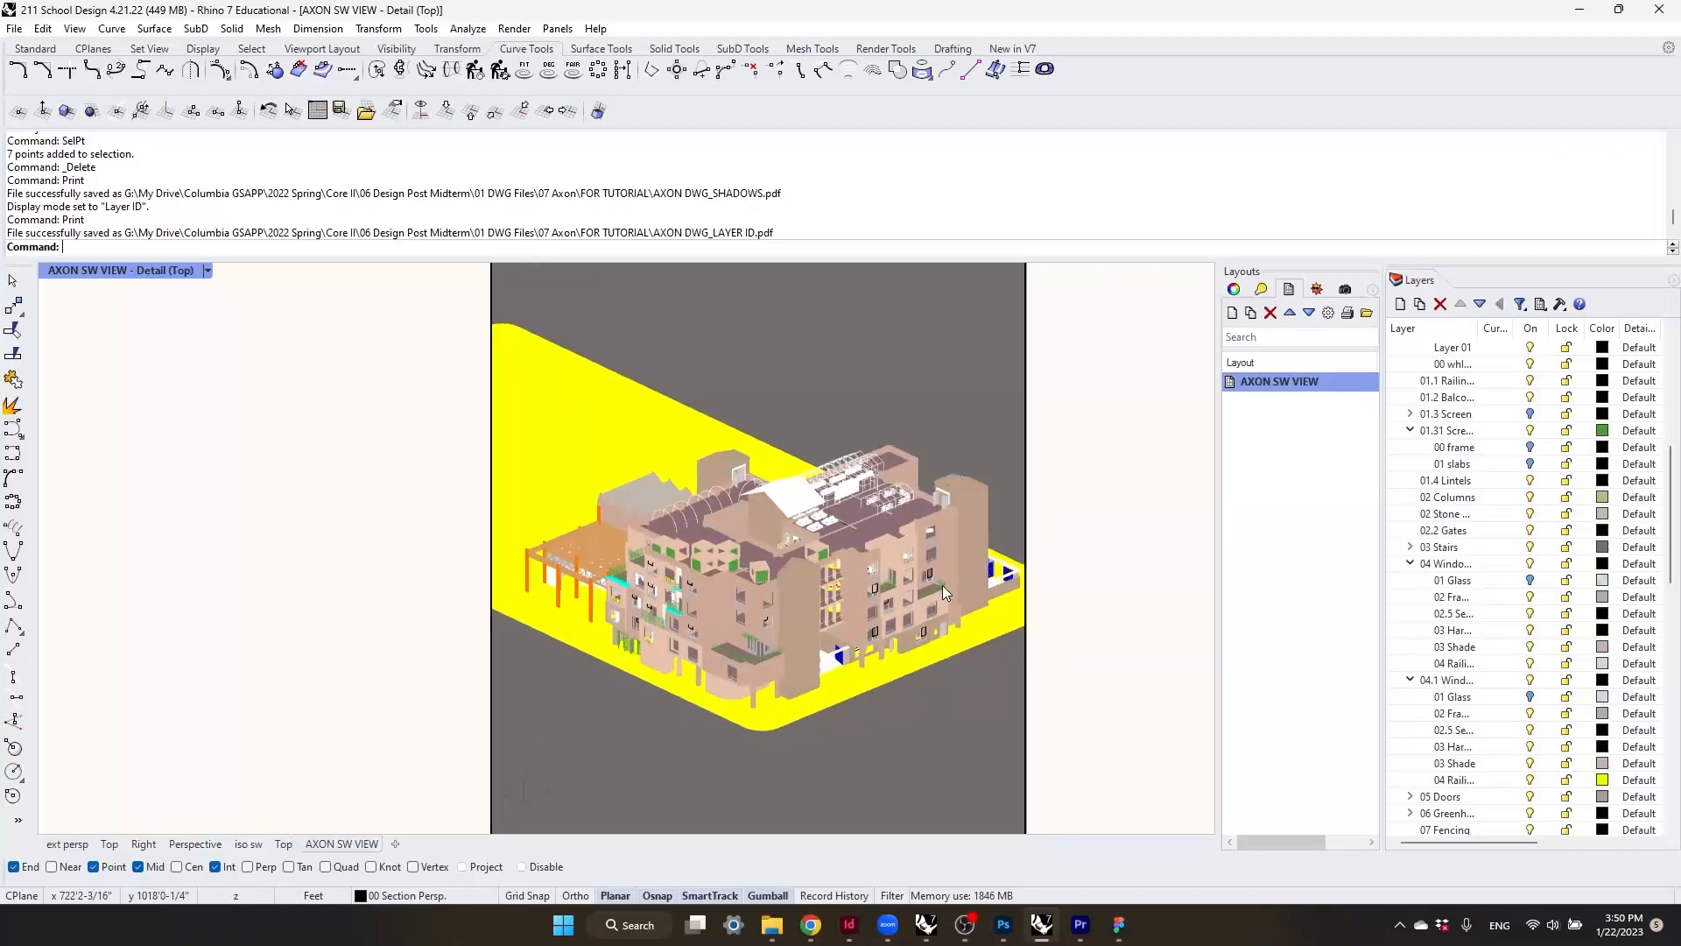
scroll(942, 585, down, 2)
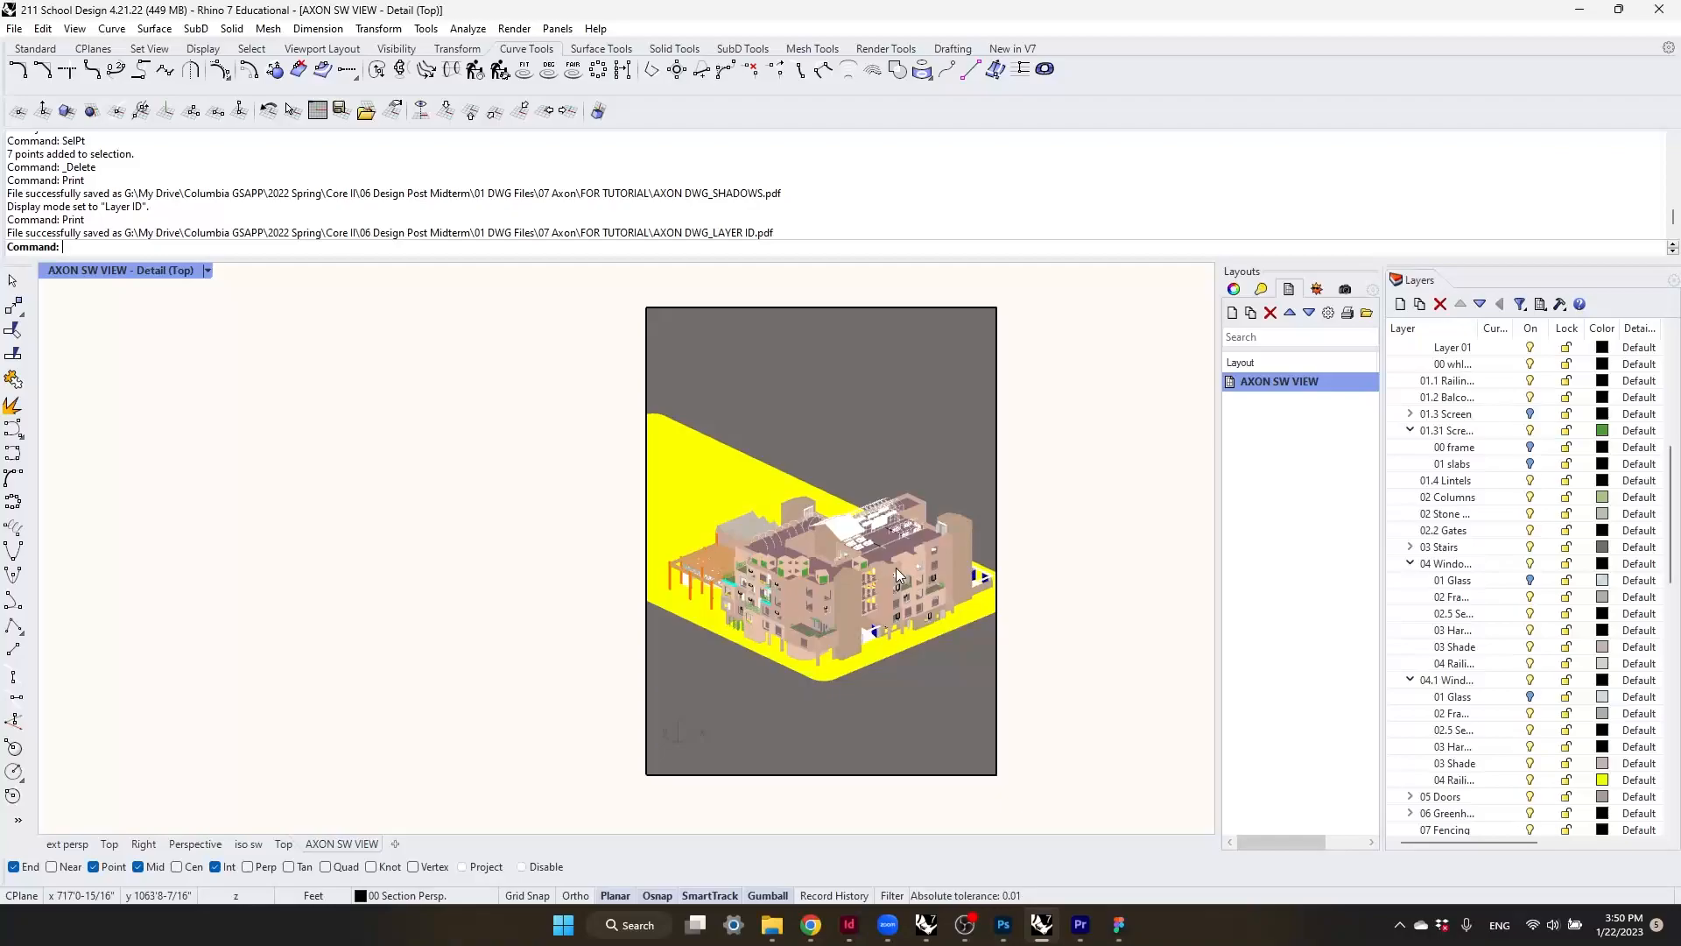
- Inspect the axonometric linework in the Top view and the 3D school model in the Perspective view
click(108, 843)
right_drag(1020, 569, 989, 585)
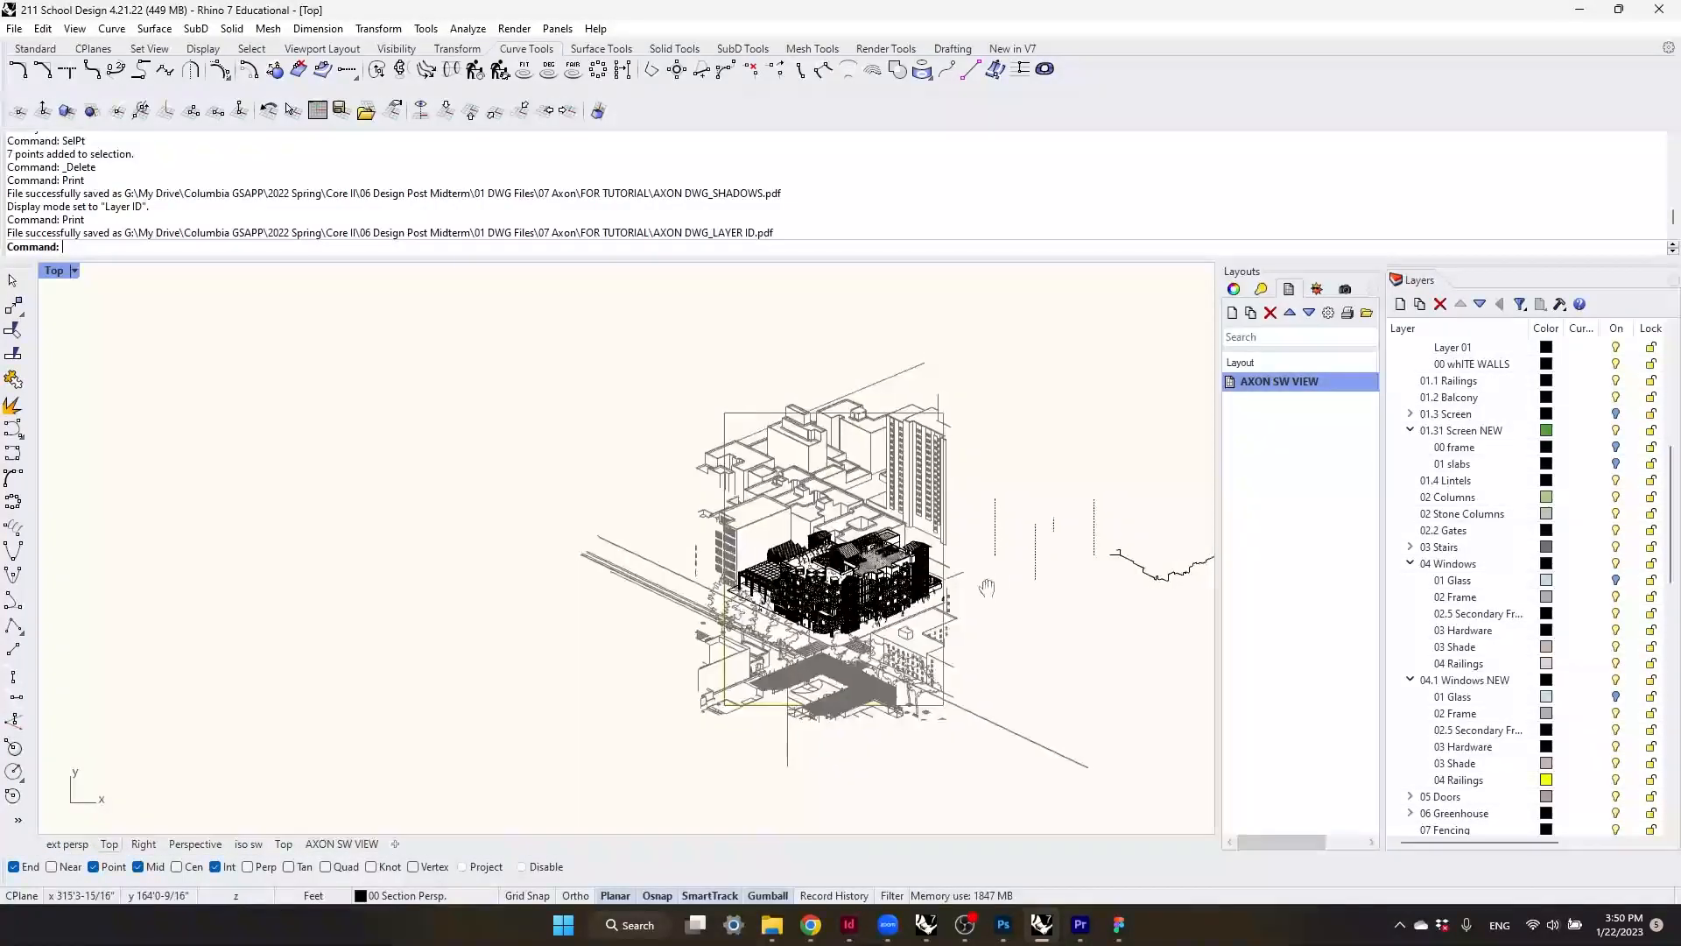
scroll(910, 585, up, 5)
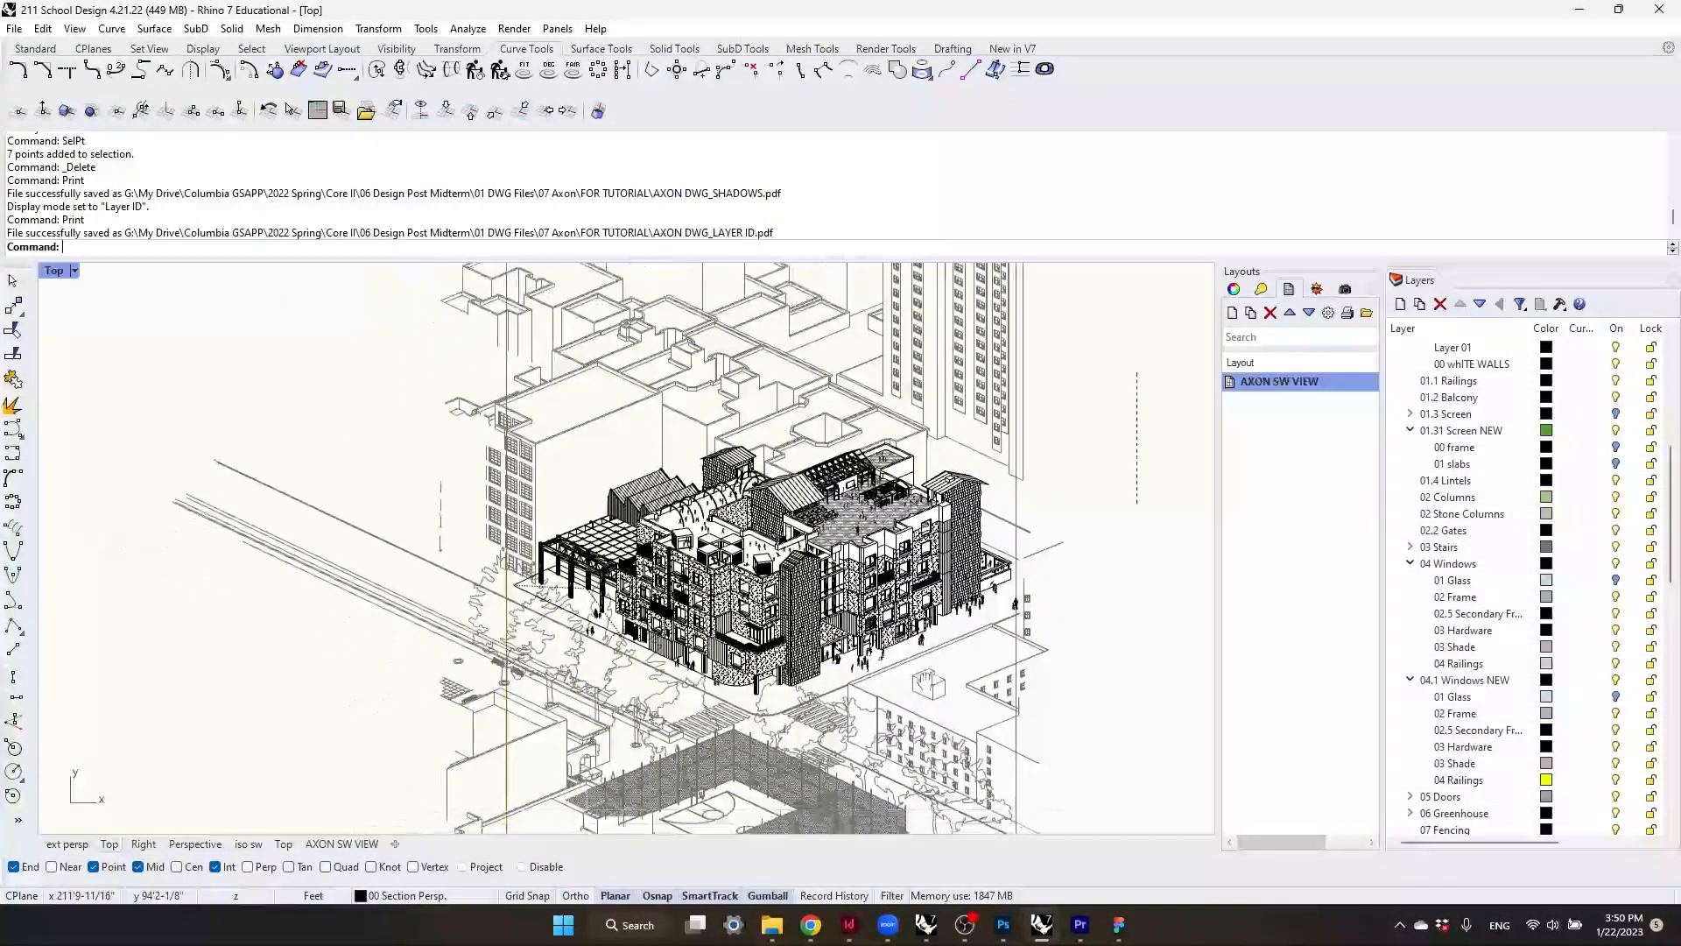
click(175, 841)
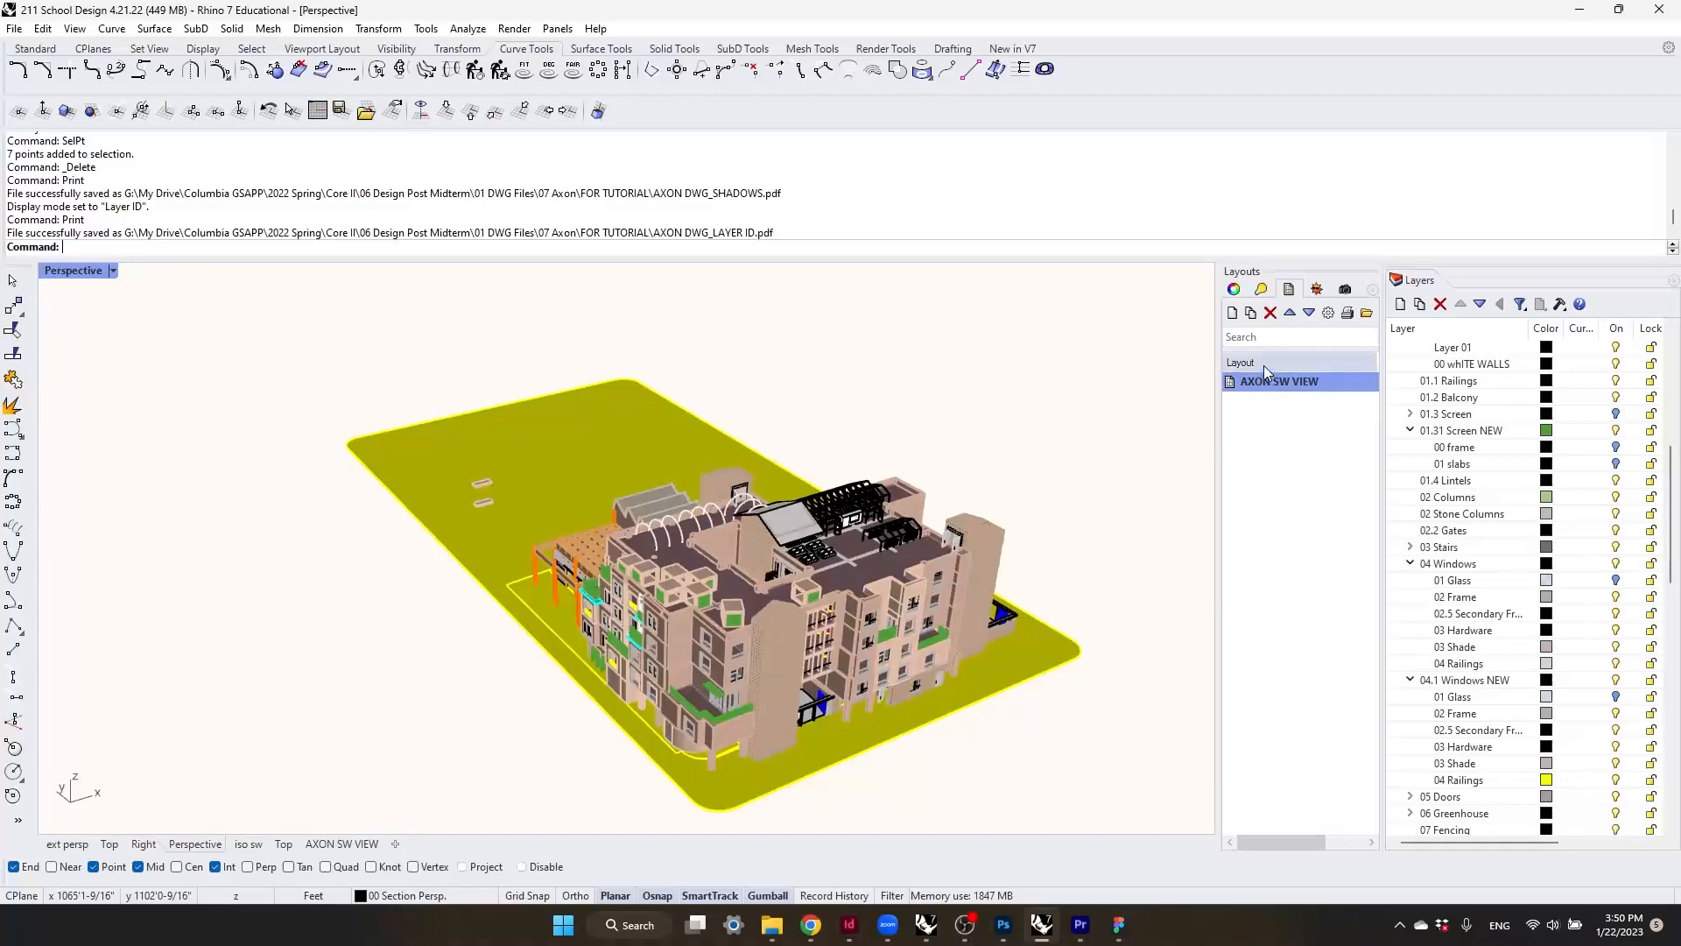
- Review the new layout settings without creating a layout, and return to the AXON SW VIEW sheet with its detail deactivated
click(1232, 313)
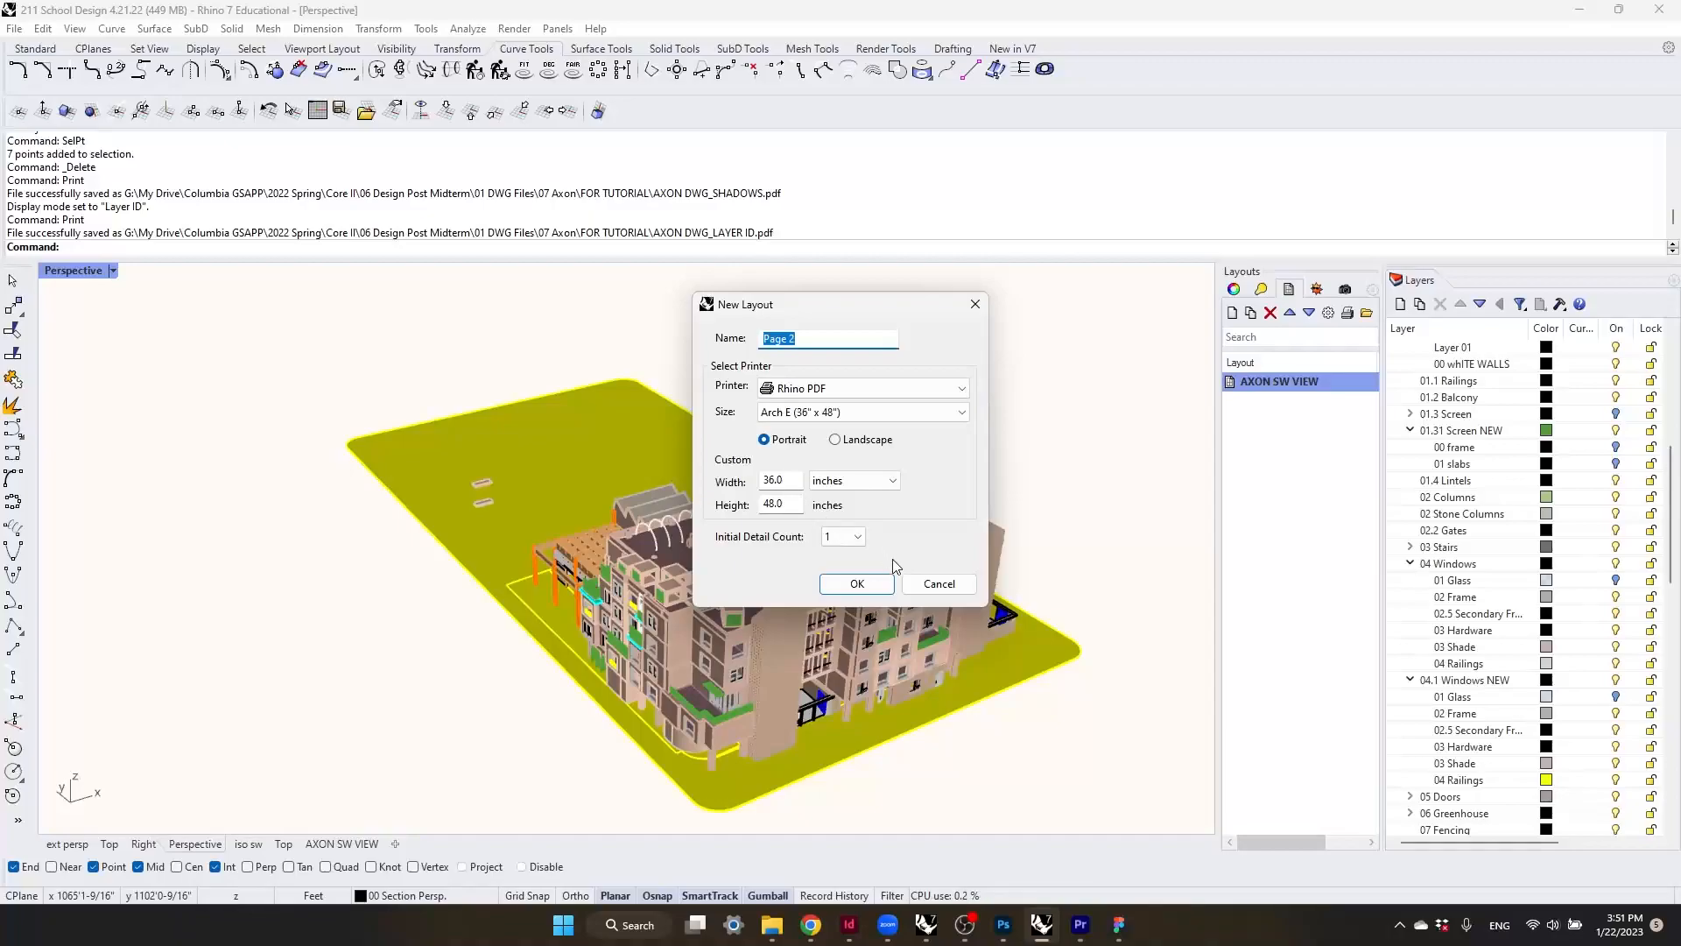
click(940, 584)
double_click(1309, 382)
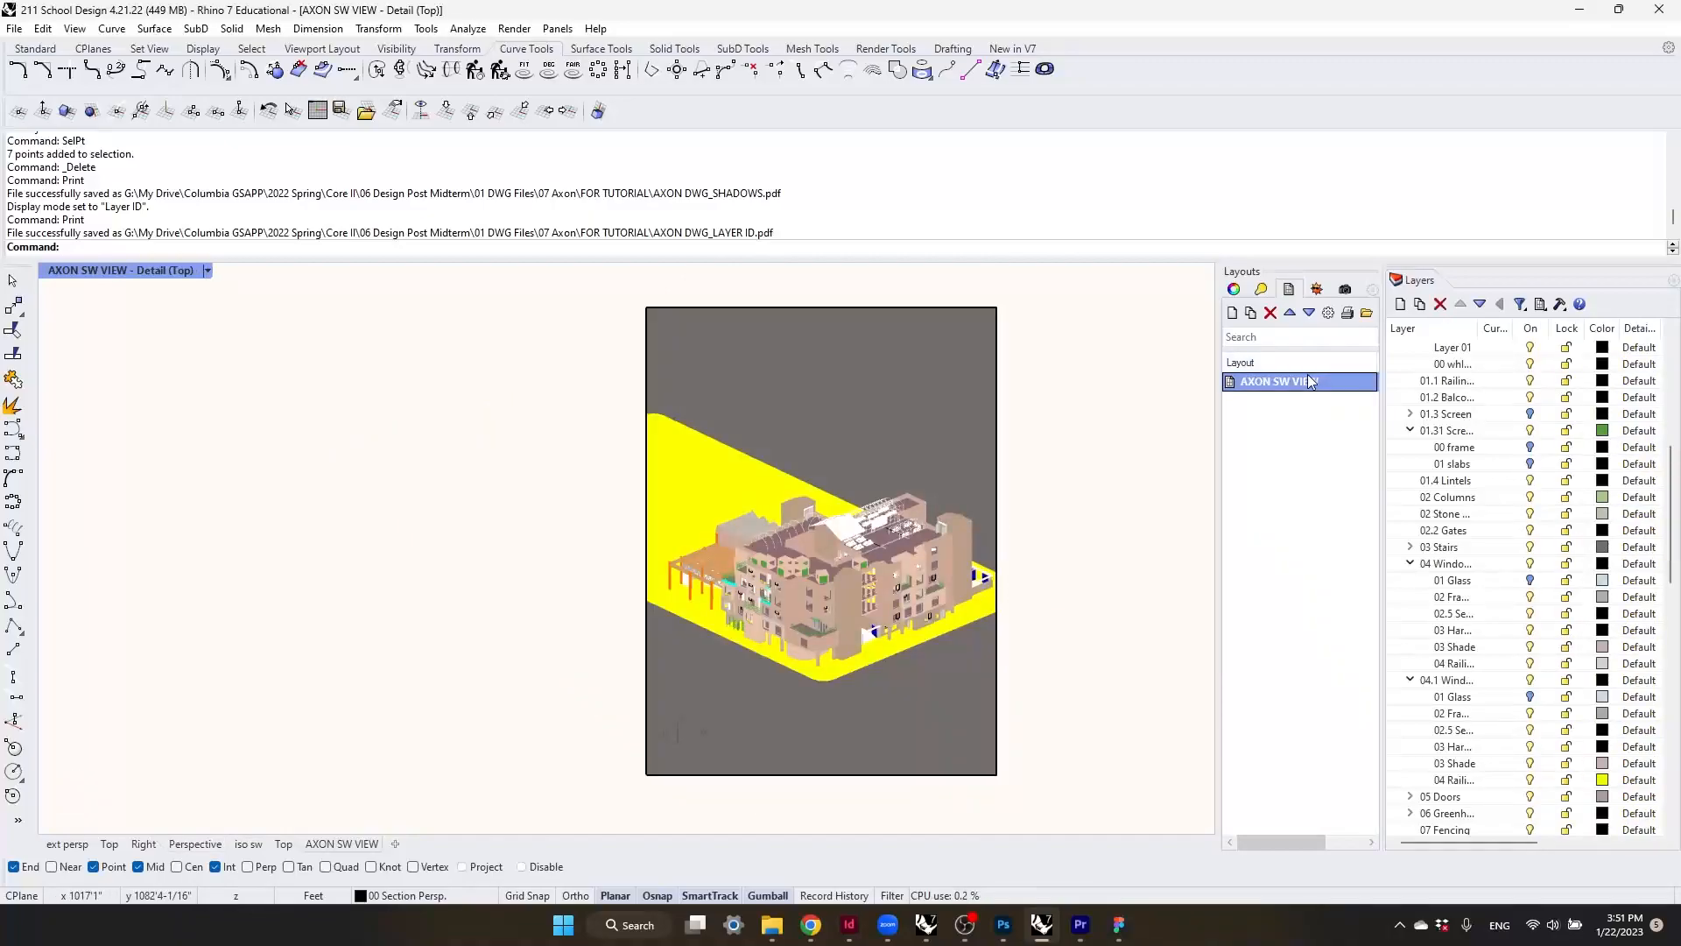
right_drag(1070, 589, 1057, 611)
scroll(895, 569, up, 4)
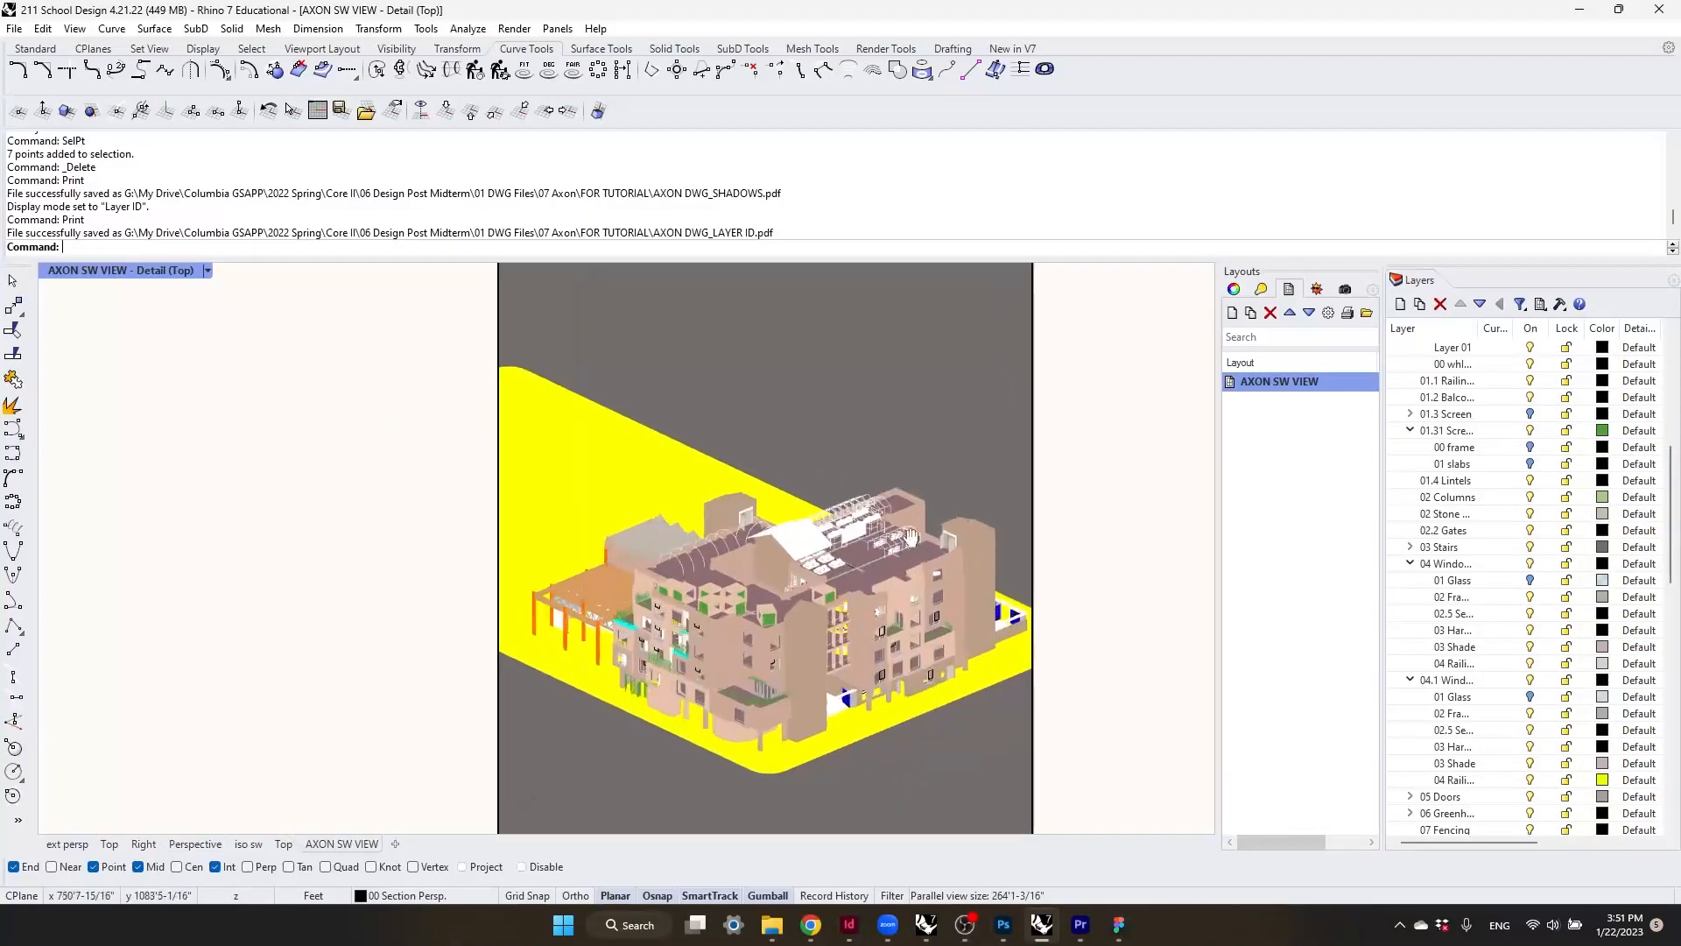
right_drag(895, 569, 898, 492)
double_click(918, 412)
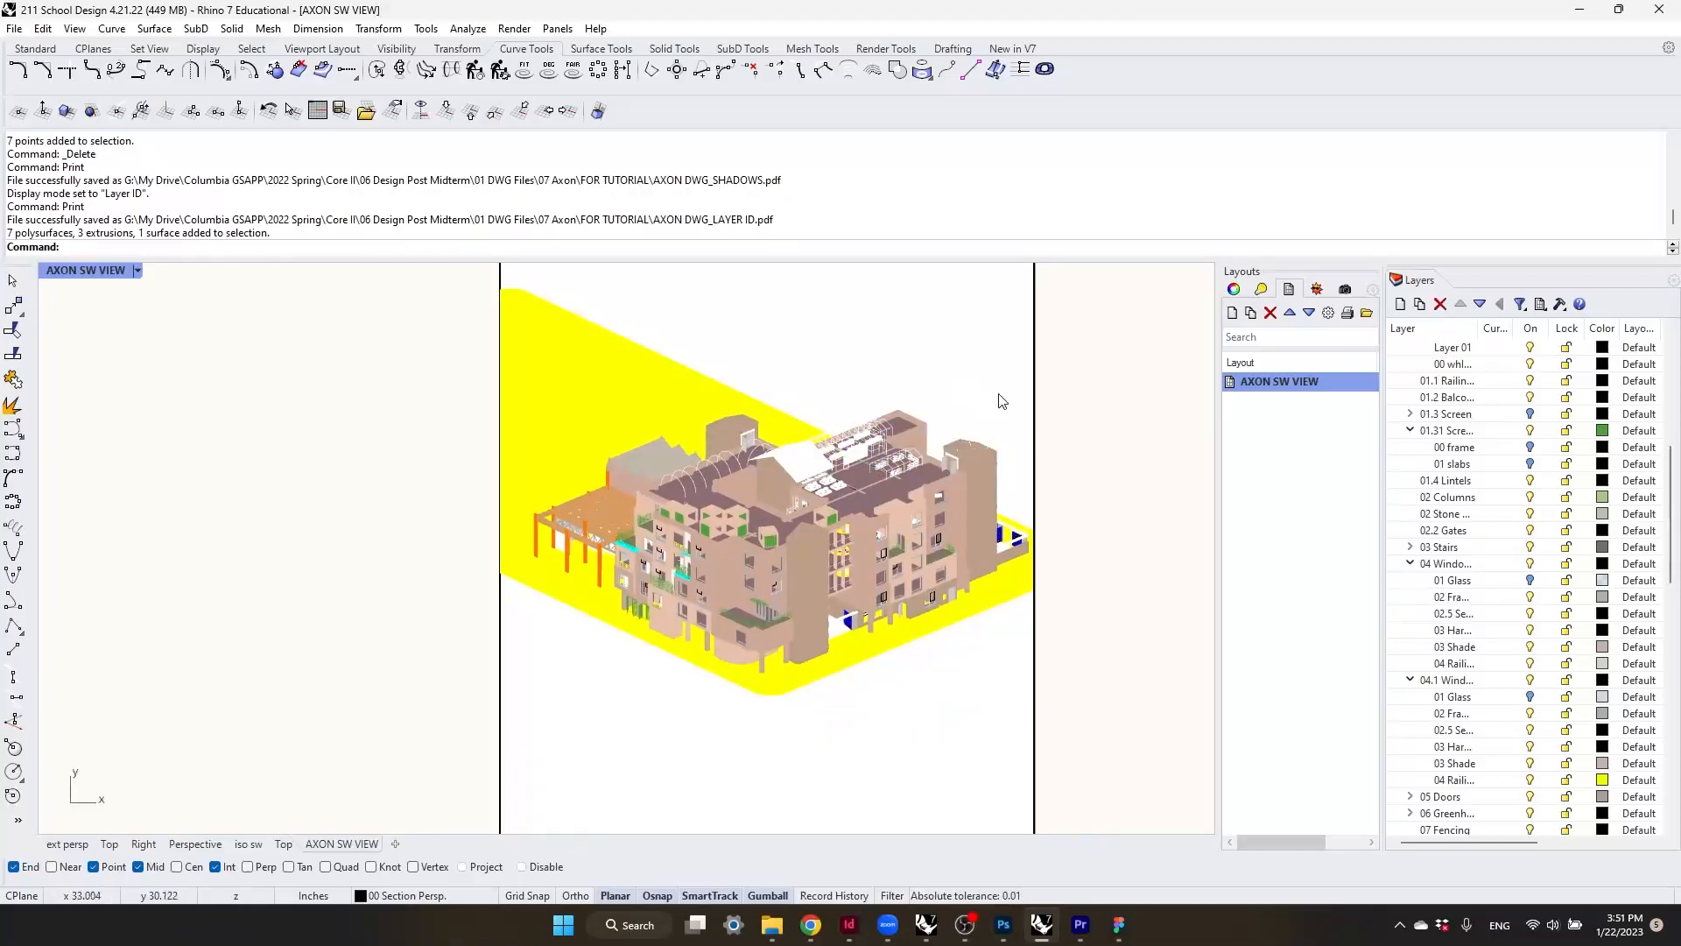
scroll(1138, 481, down, 2)
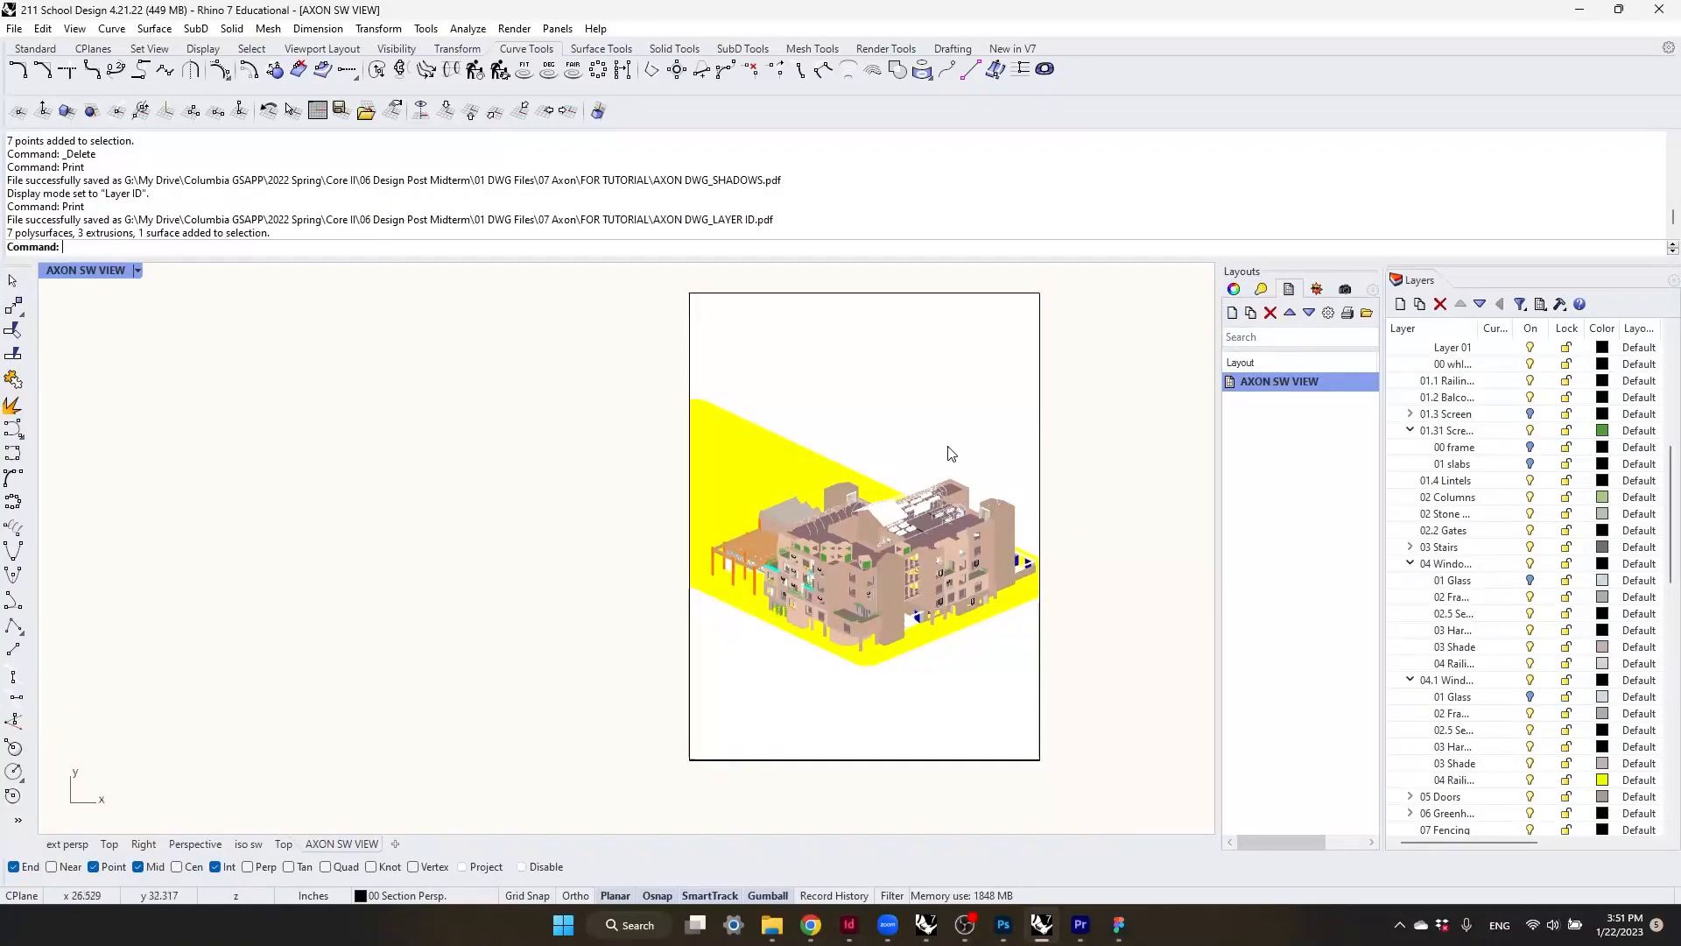
- Check the properties and lock setting of the detail in AXON SW VIEW, and list its available display modes
click(1234, 289)
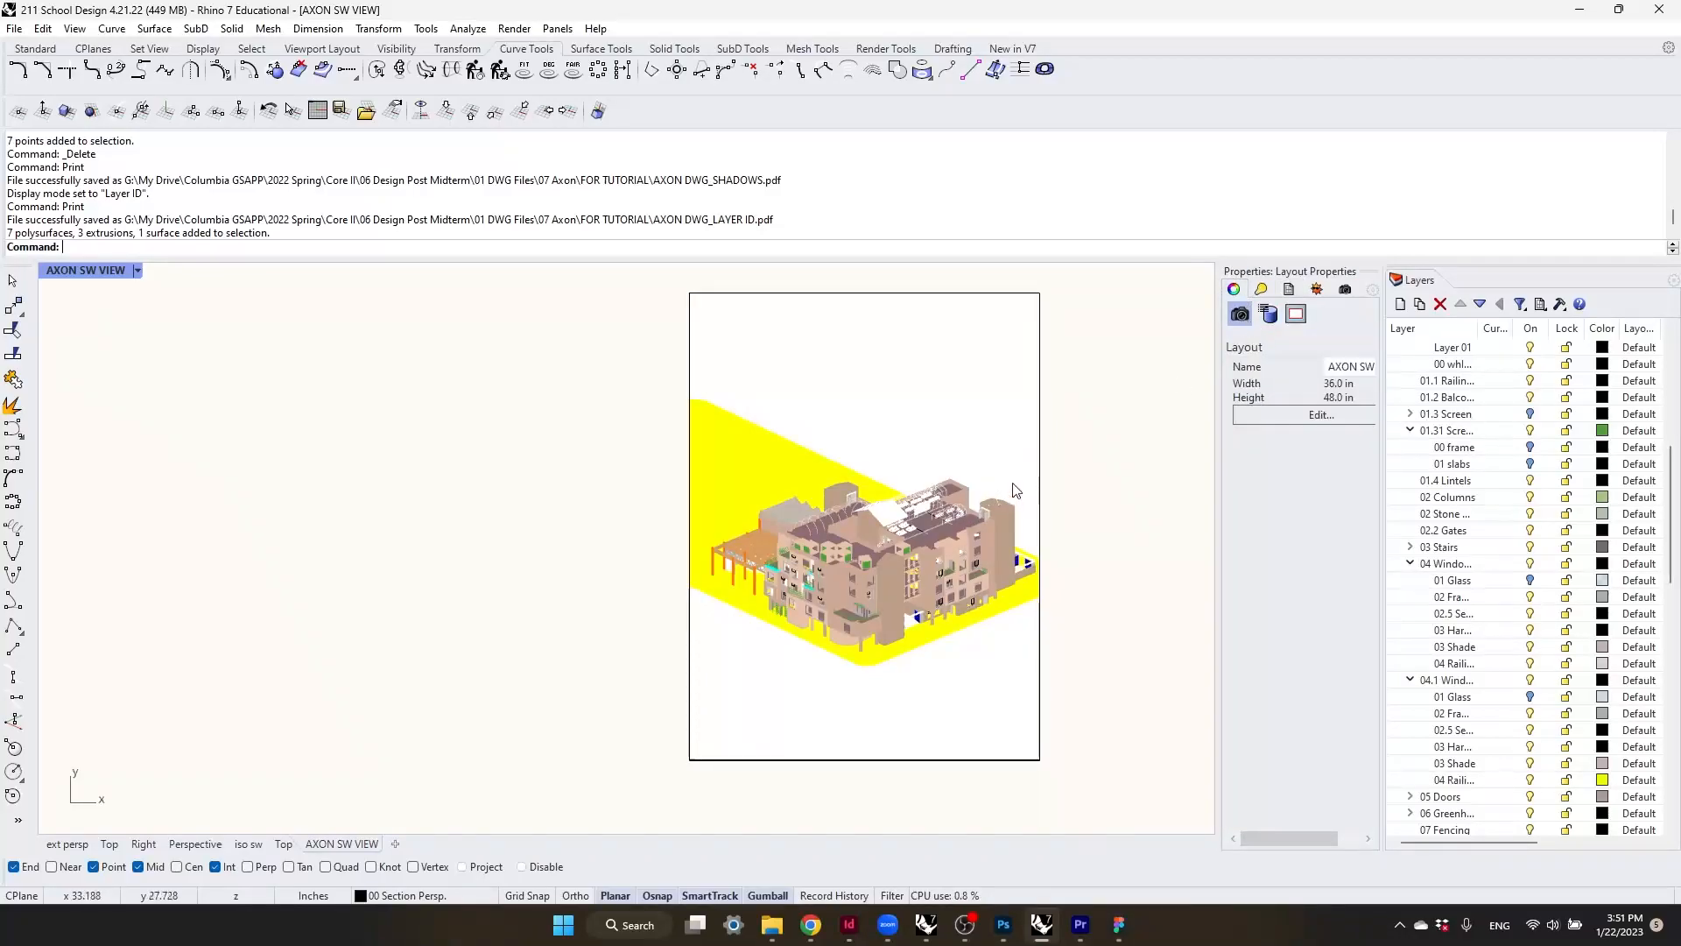
double_click(1013, 427)
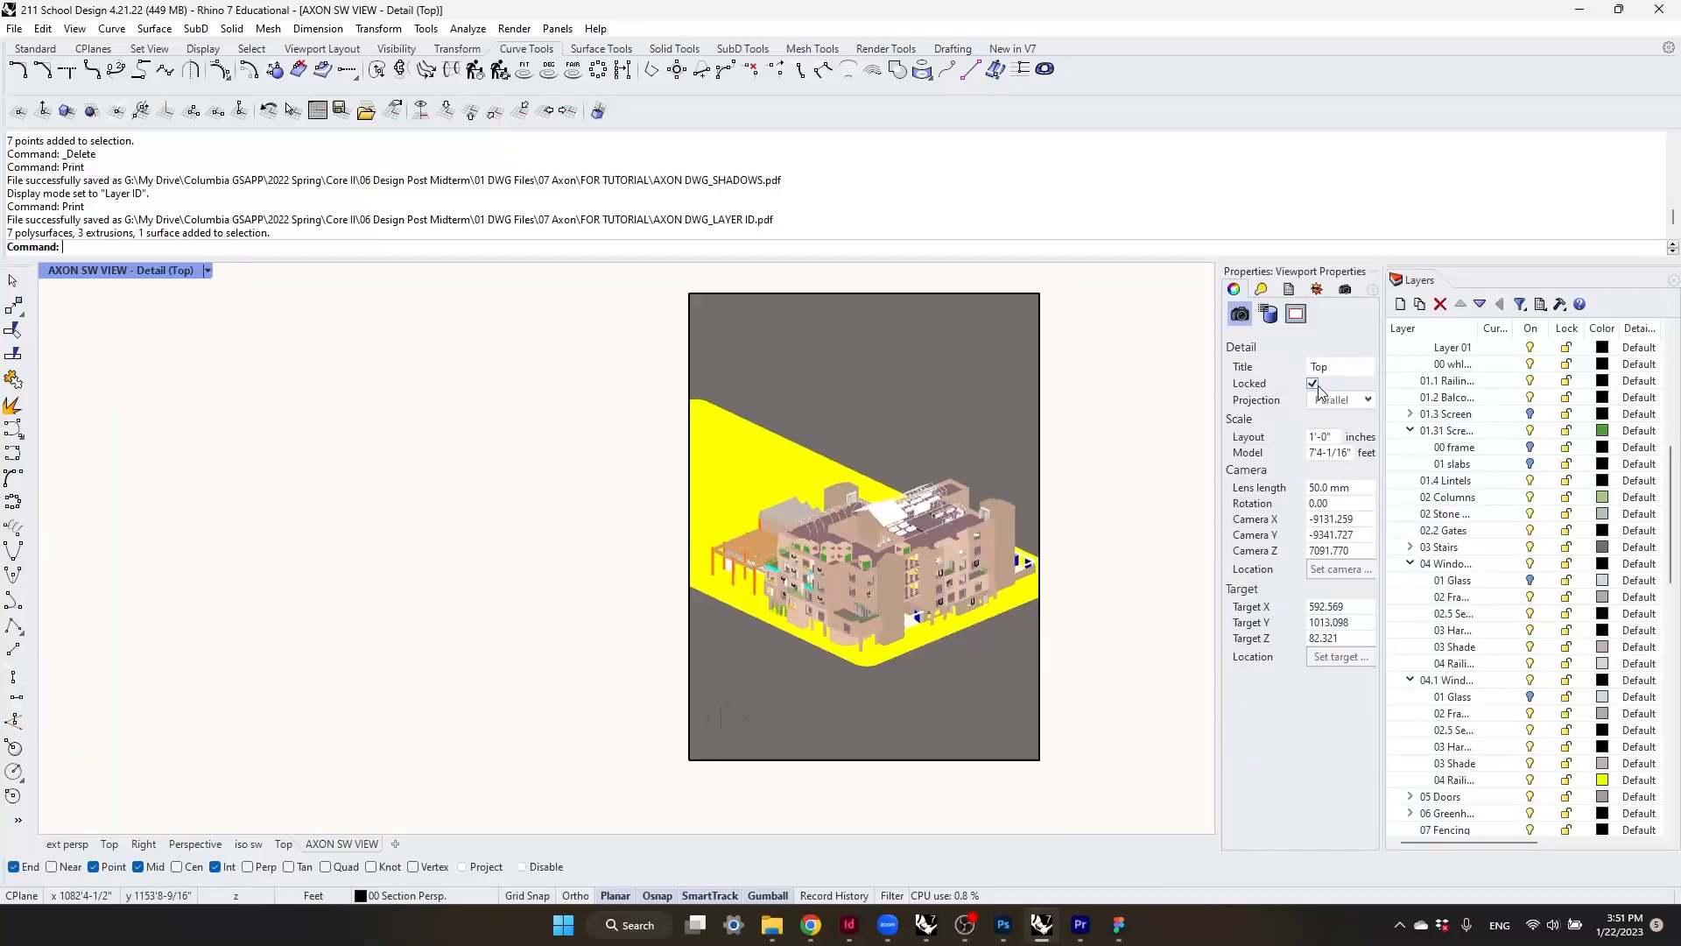
double_click(994, 436)
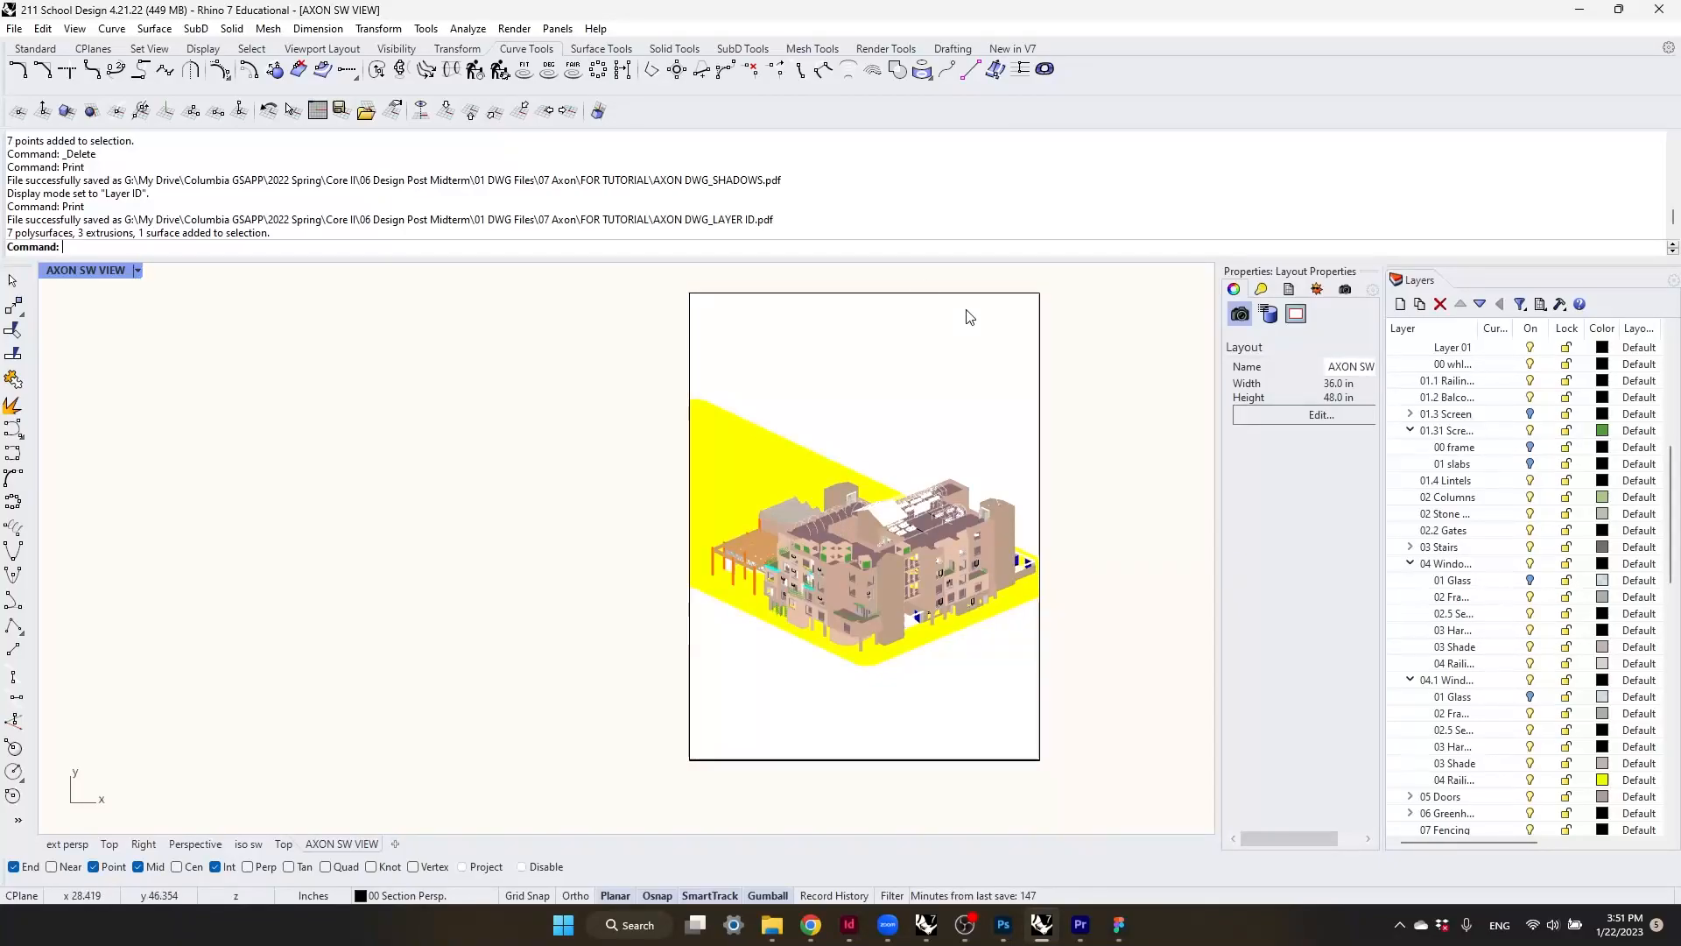
double_click(853, 309)
click(207, 271)
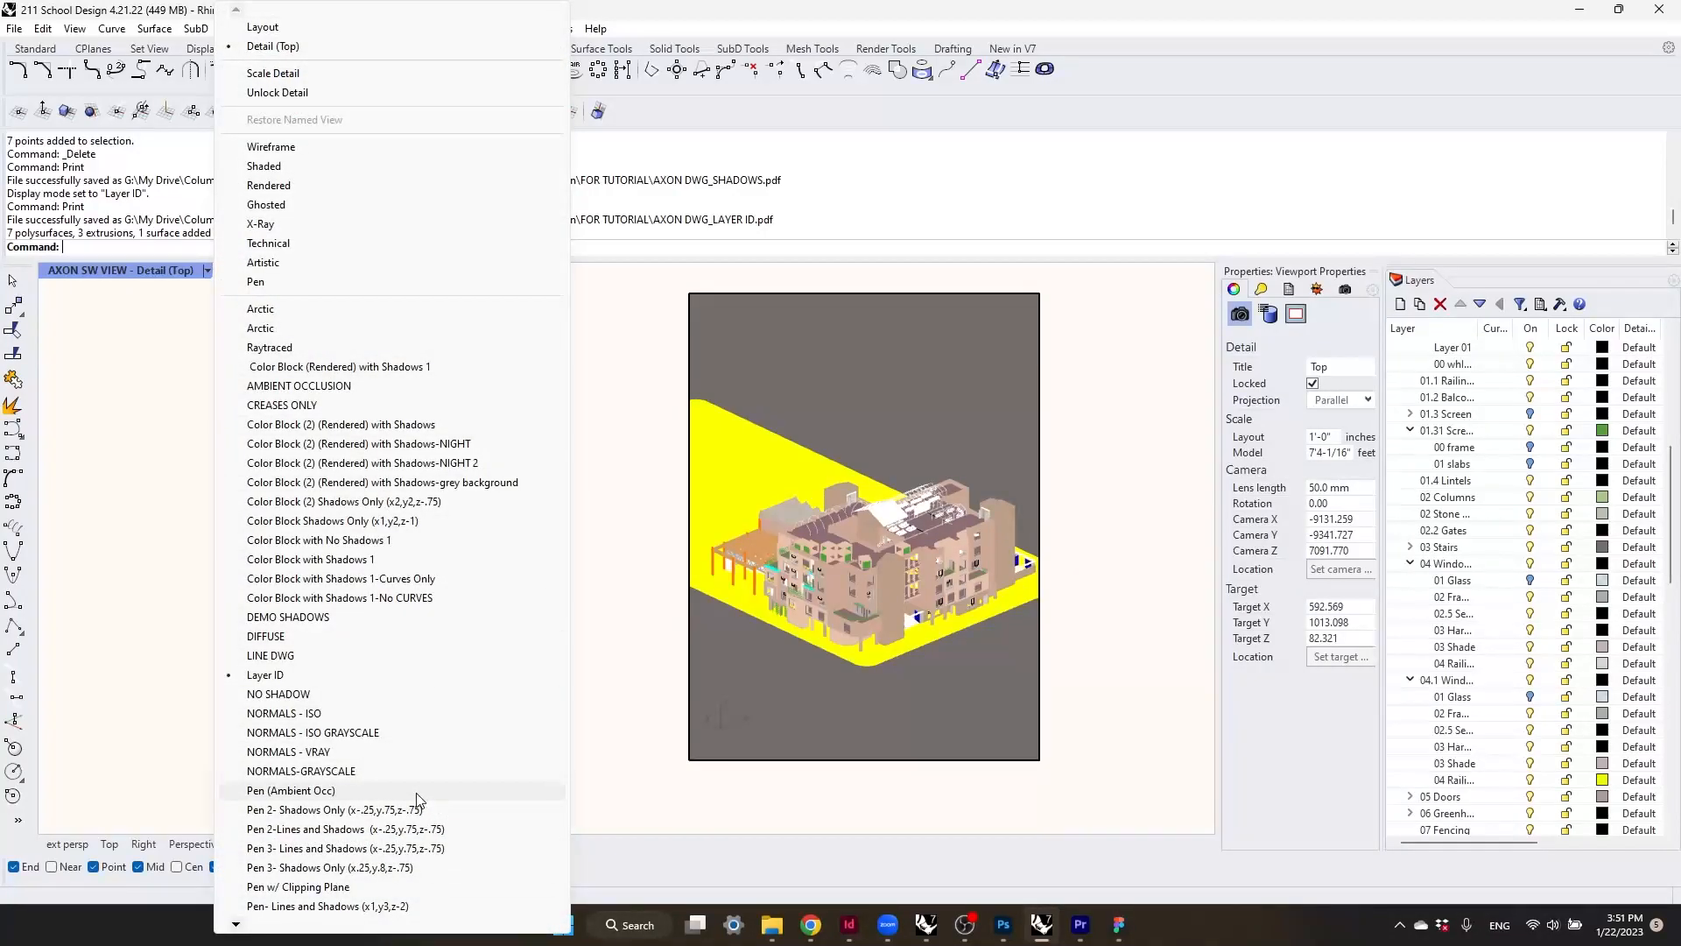
- Switch to Chrome and open the 03. RHINO INI FILES folder in Google Drive to view the display mode files
click(810, 925)
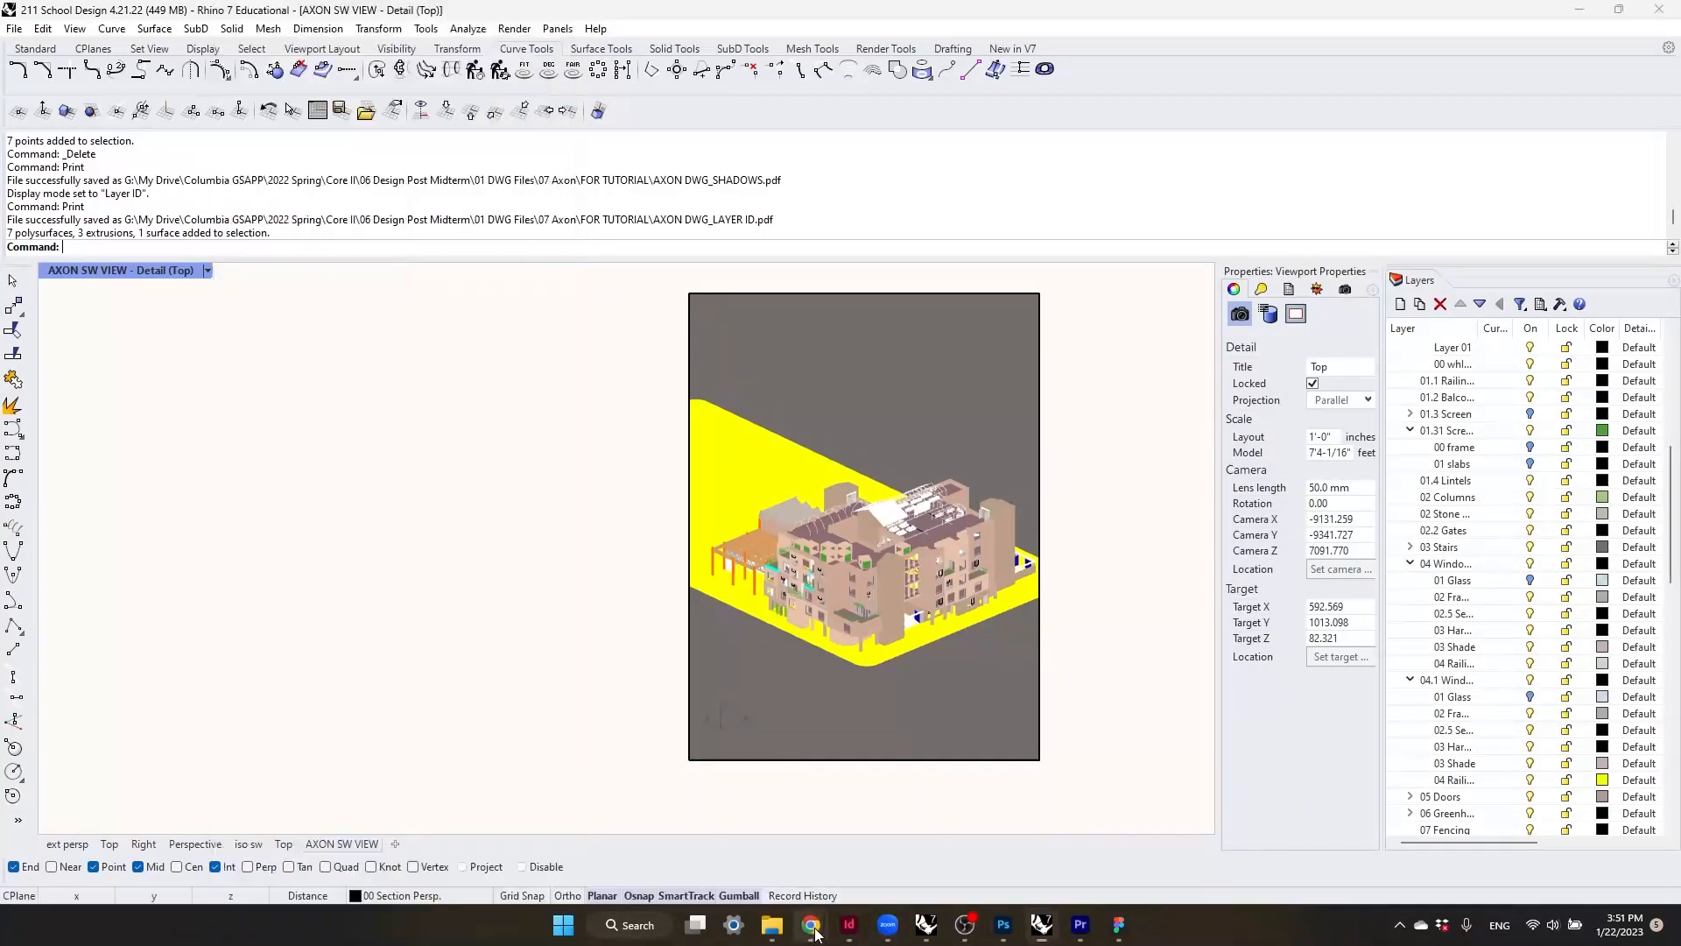
click(924, 831)
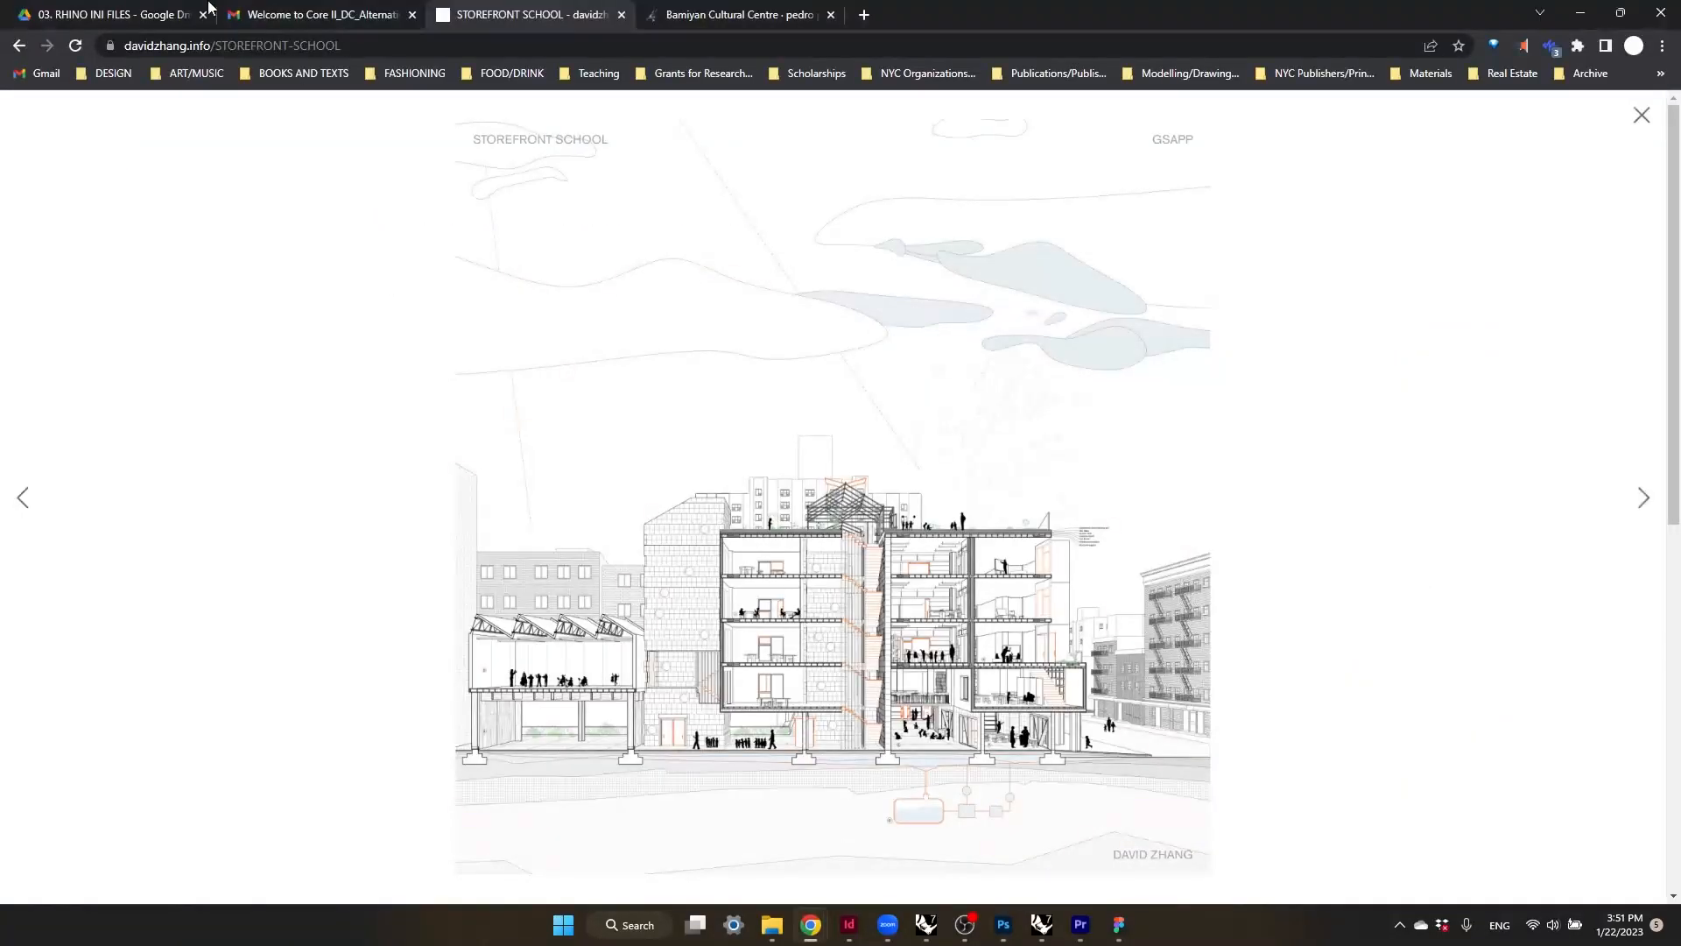
click(300, 13)
click(87, 12)
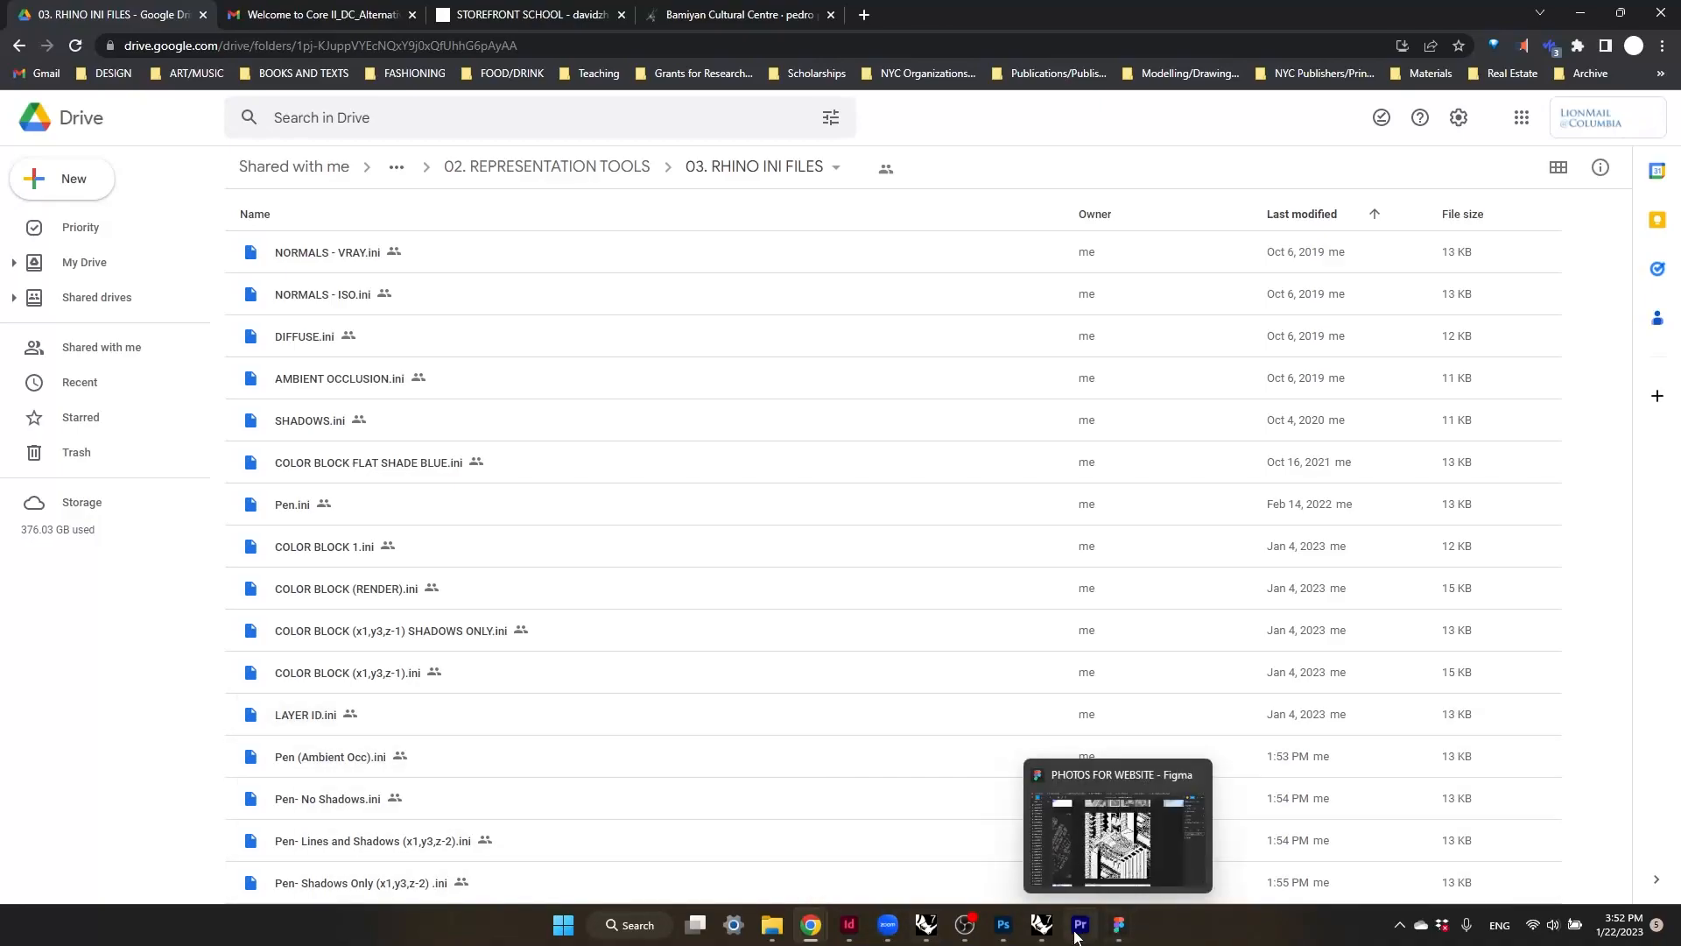
- Switch back to Rhino and leave the active detail of the AXON SW VIEW layout
click(1042, 925)
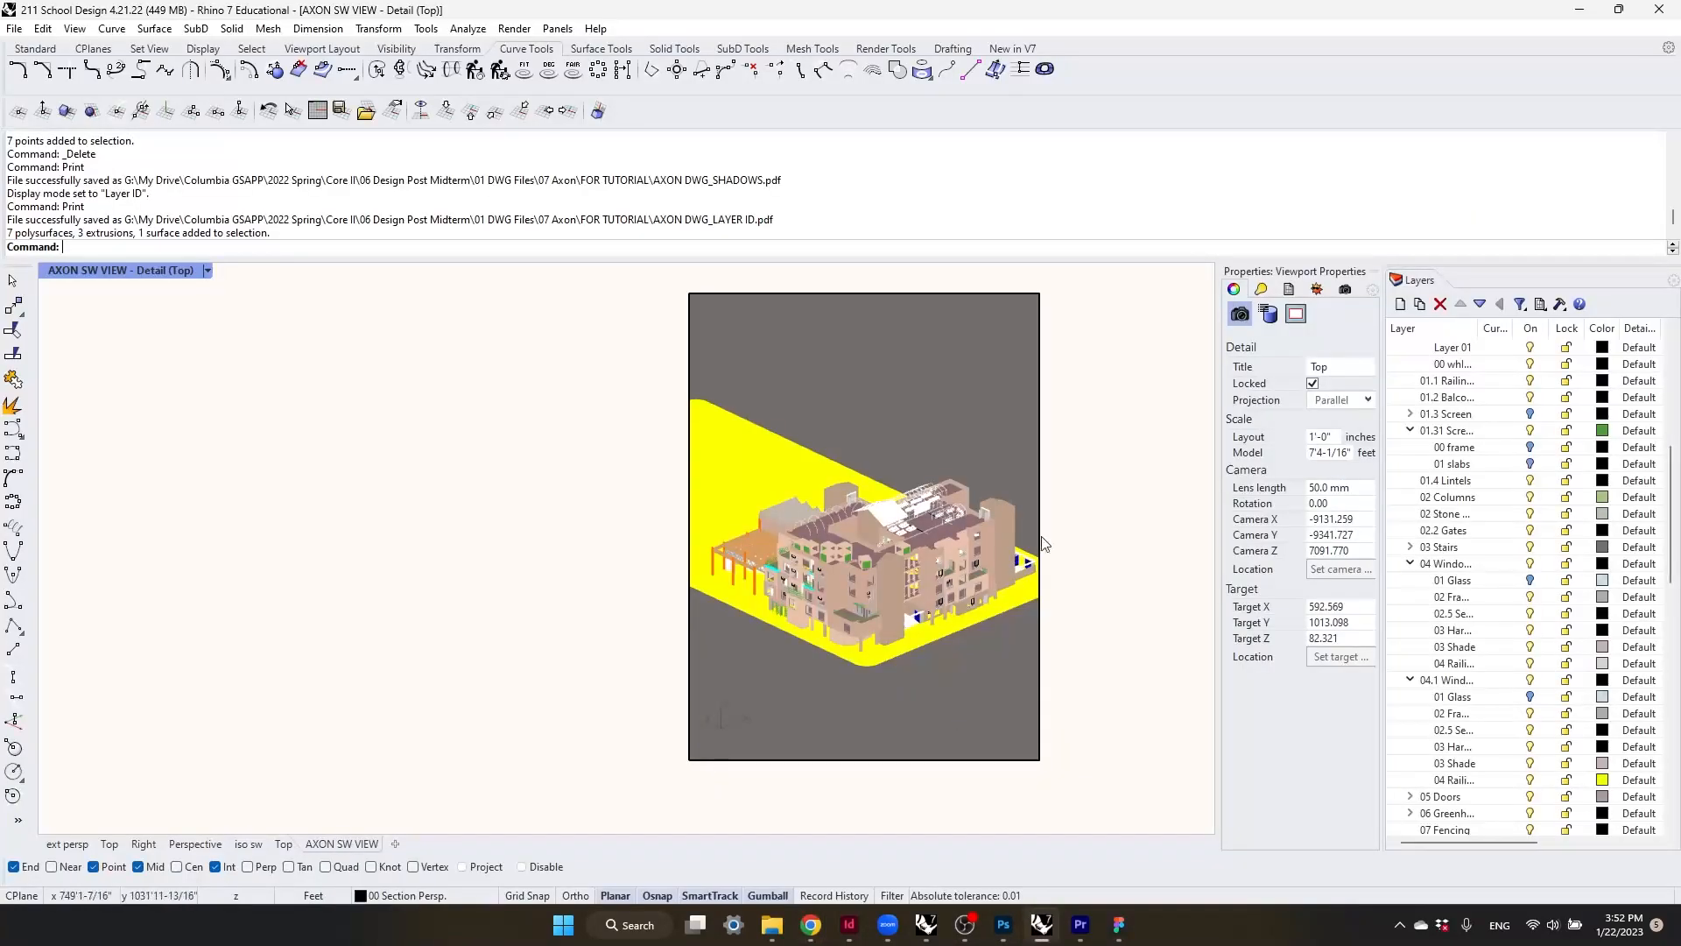
double_click(964, 376)
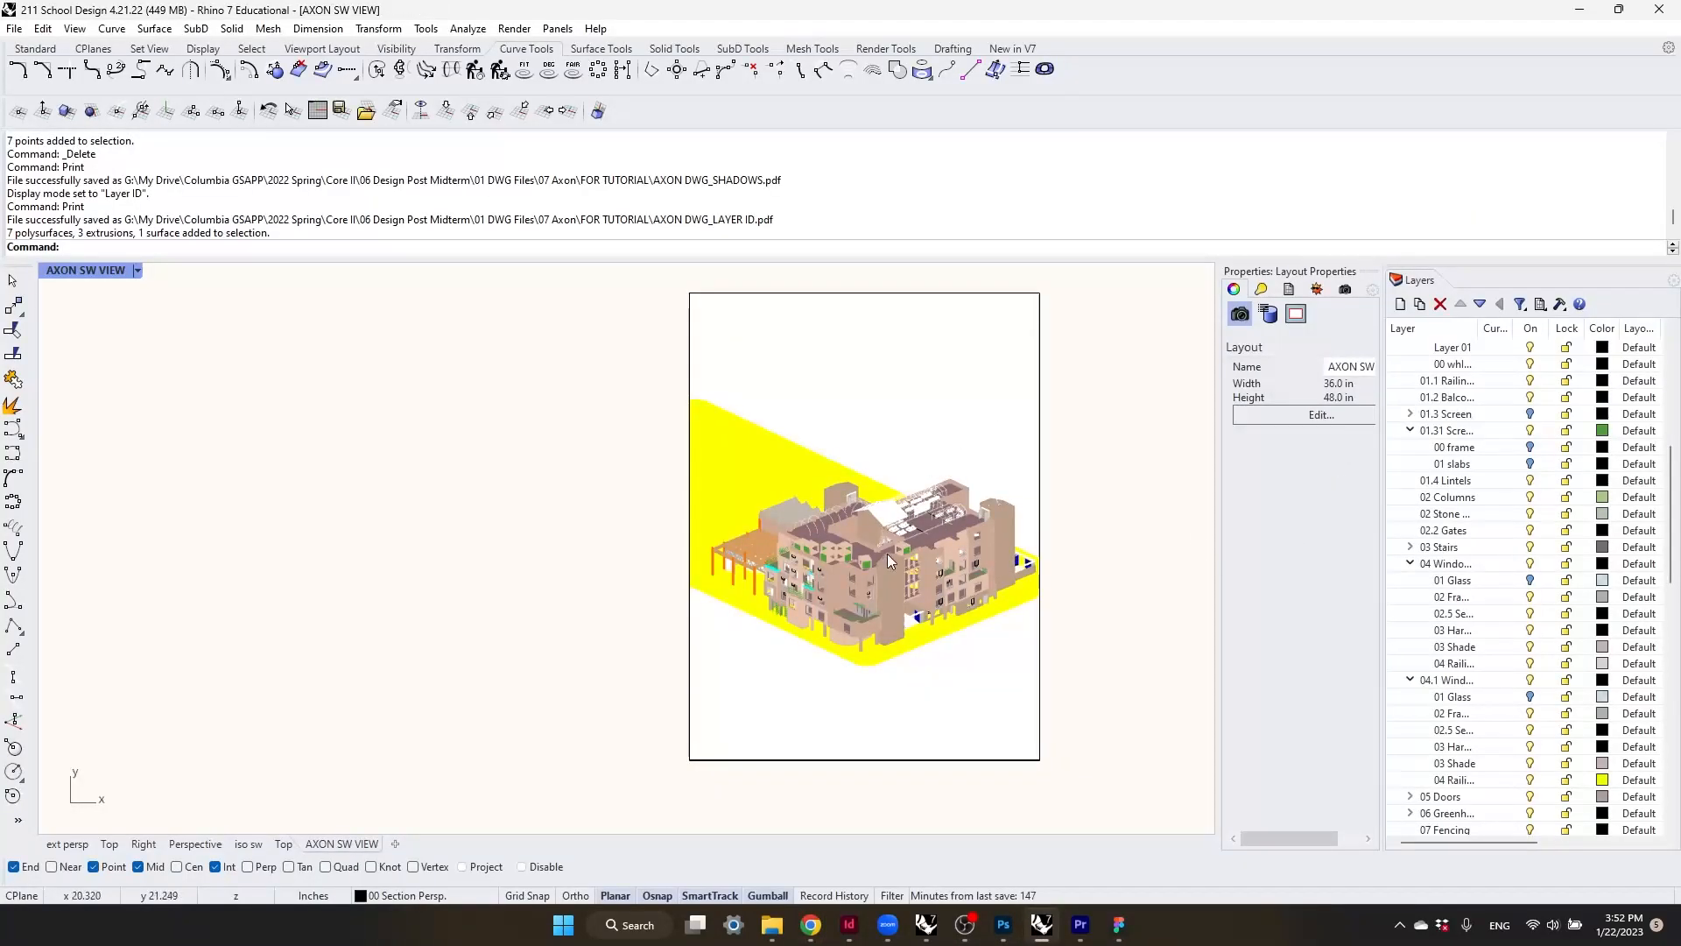
- Activate the detail in the AXON SW VIEW layout and window-select the whole building model, leaving it deselected at the end
scroll(889, 561, up, 1)
drag(1054, 759, 663, 324)
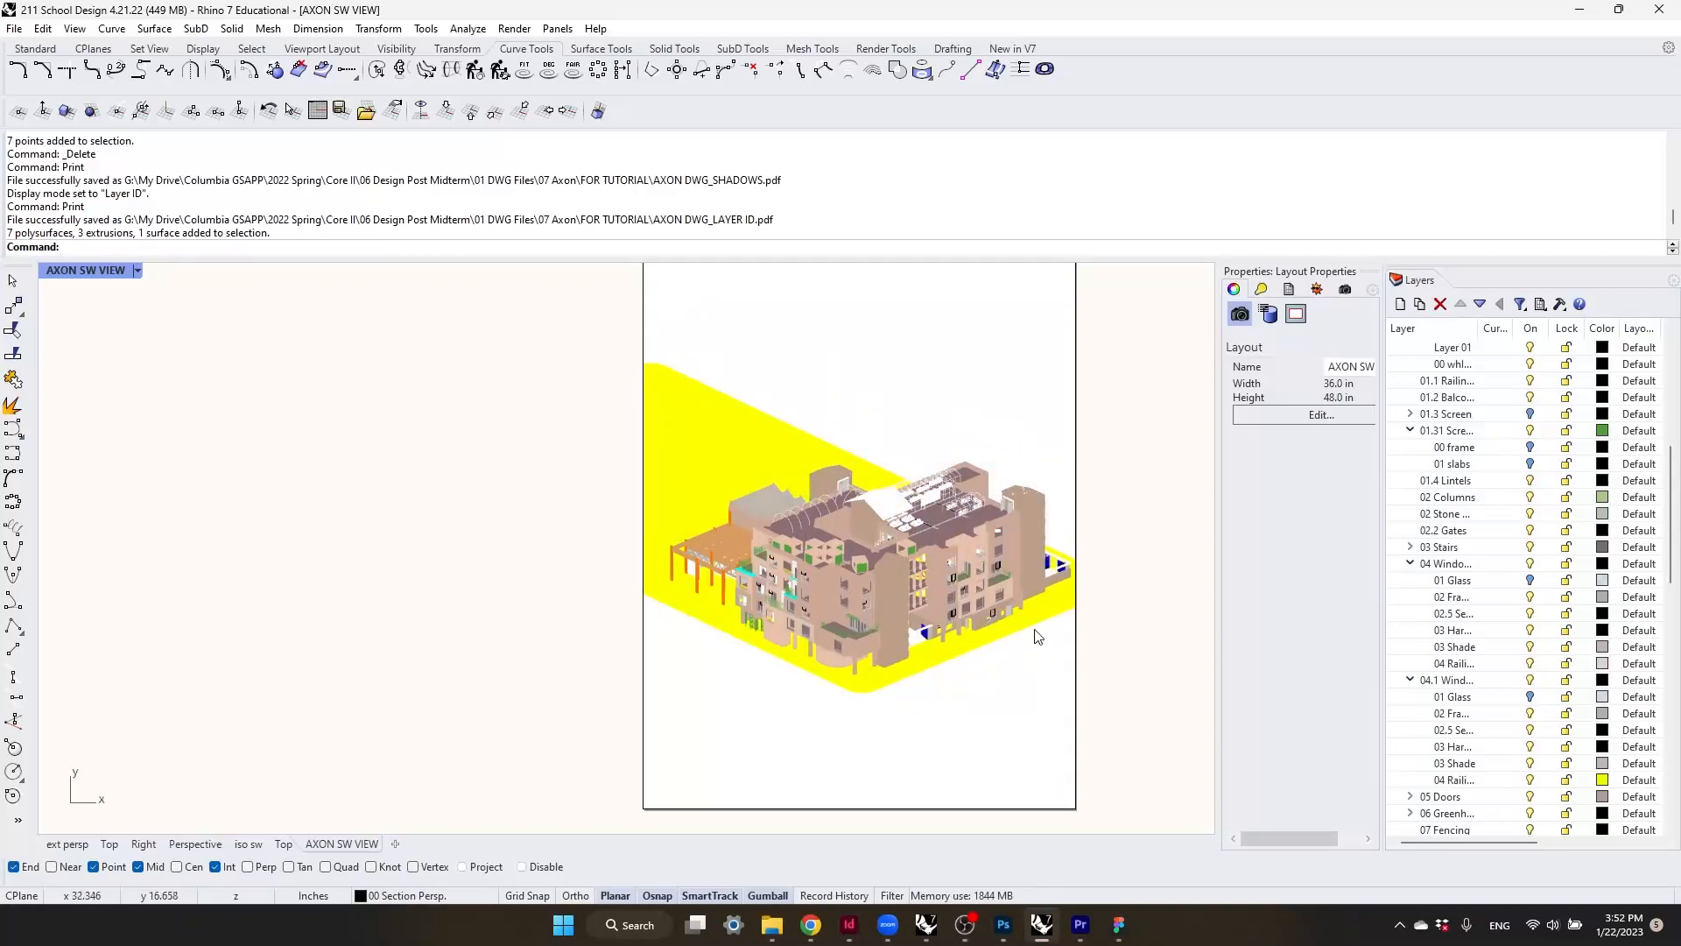
double_click(1043, 676)
drag(1055, 740, 687, 334)
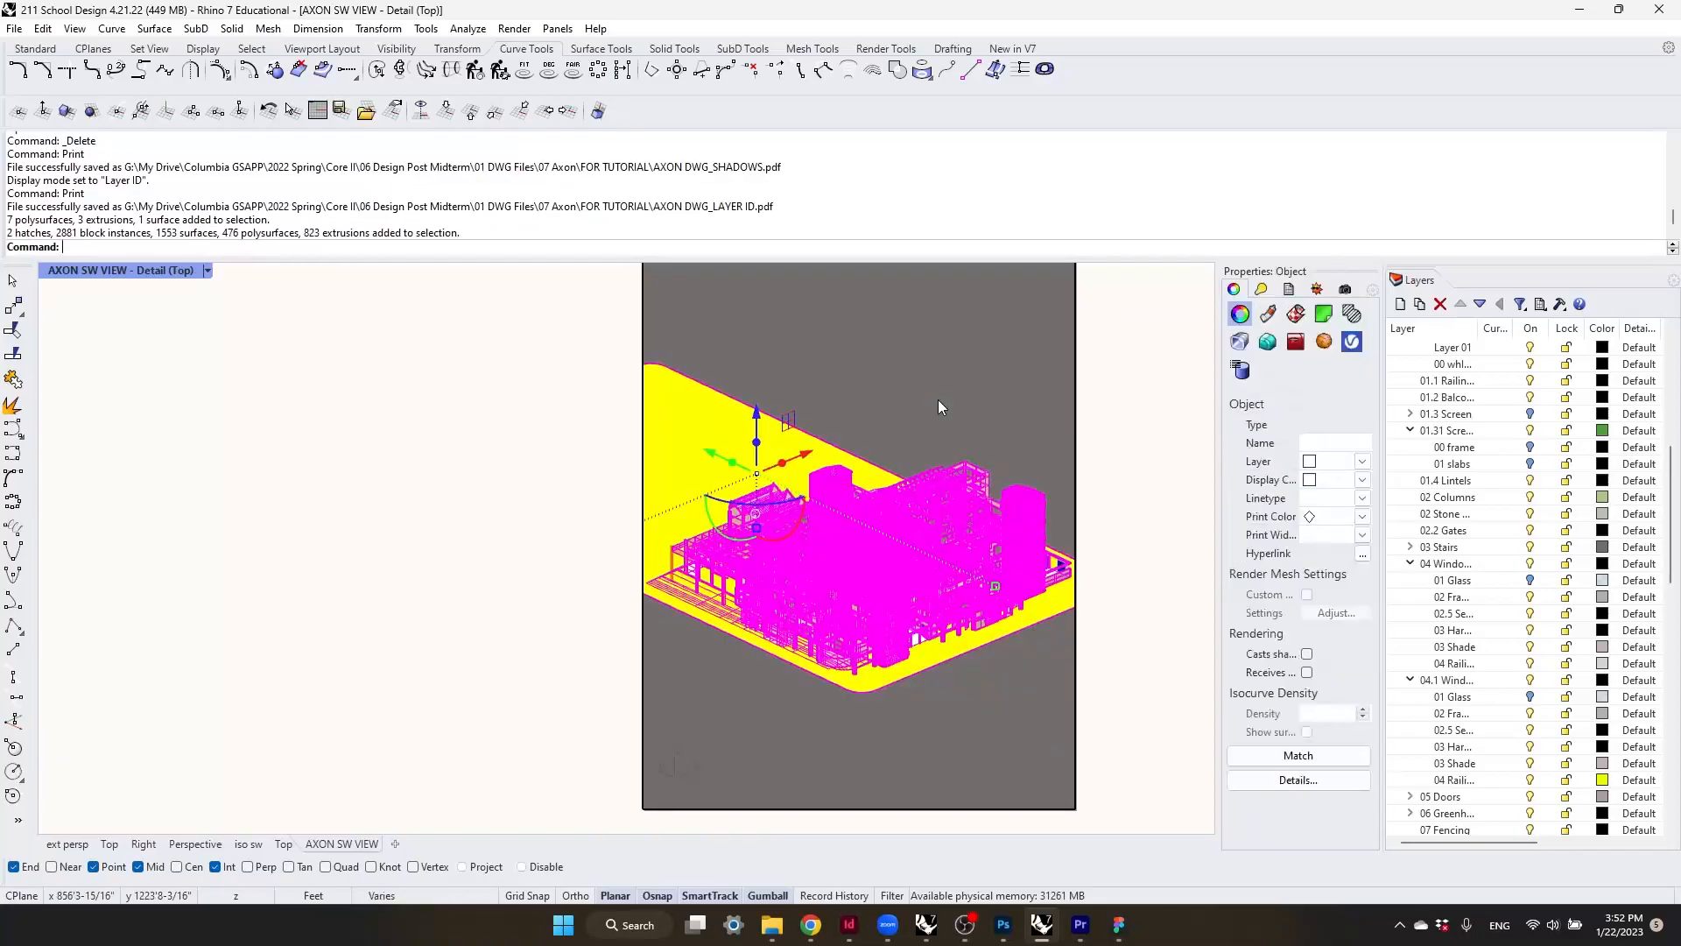
right_drag(938, 399, 955, 469)
key(Escape)
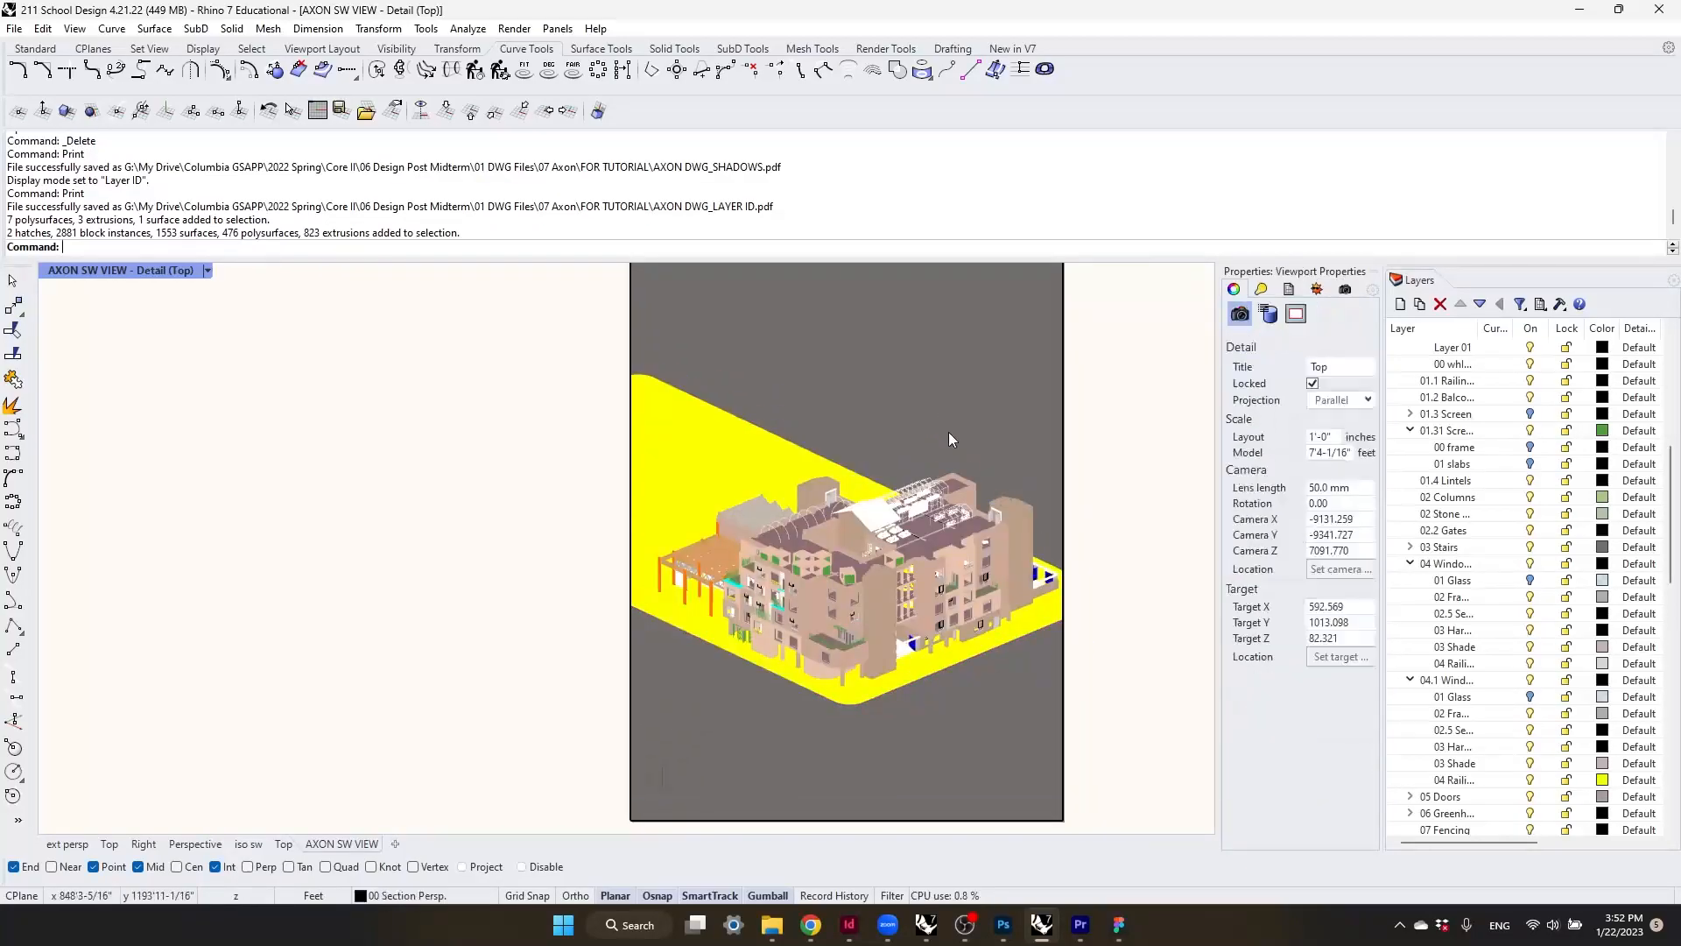
- Make a 2-D drawing of the roof unit block with Make2D, using View projection and object properties from input objects
click(836, 569)
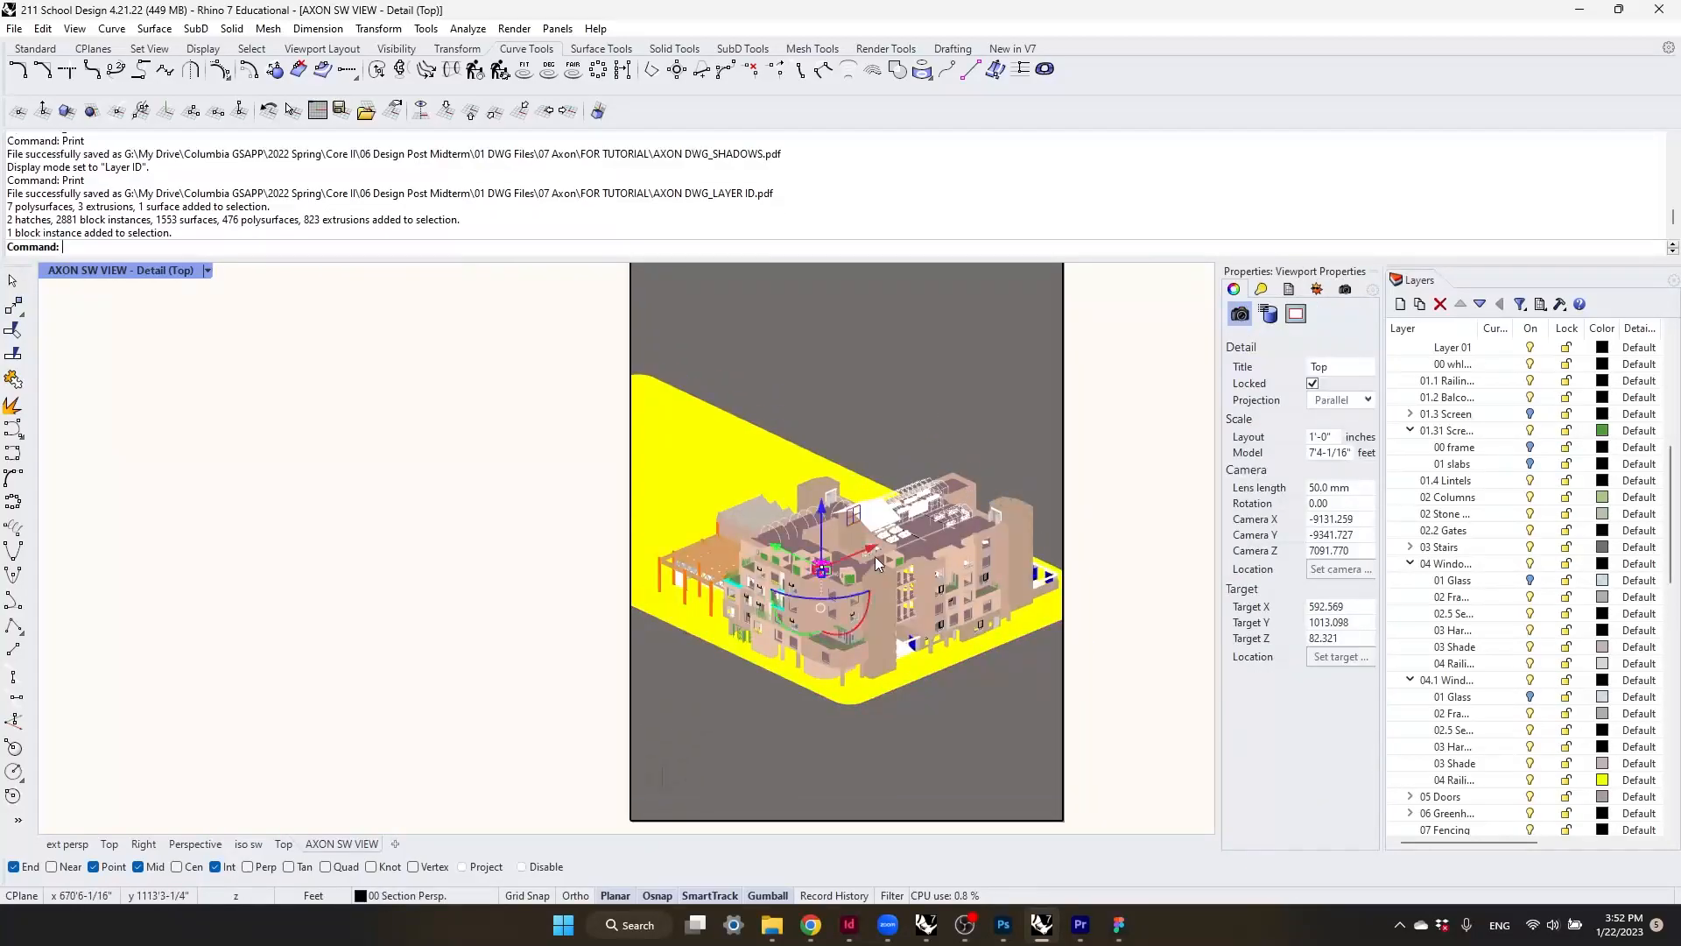
scroll(1117, 504, down, 2)
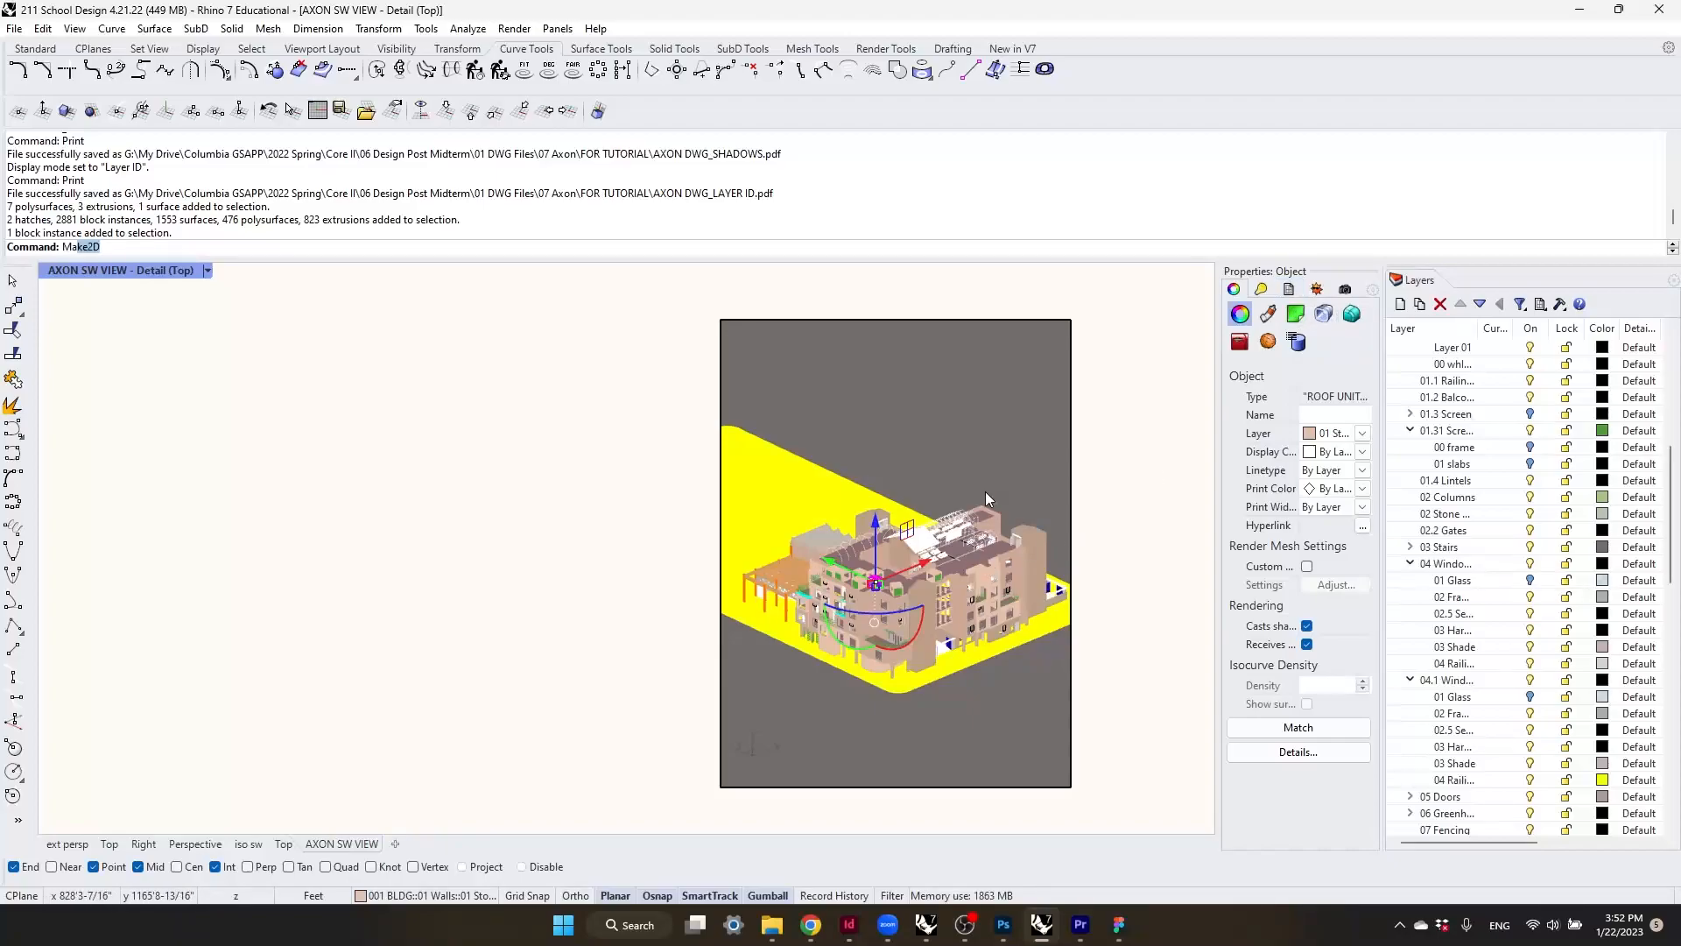
key(Return)
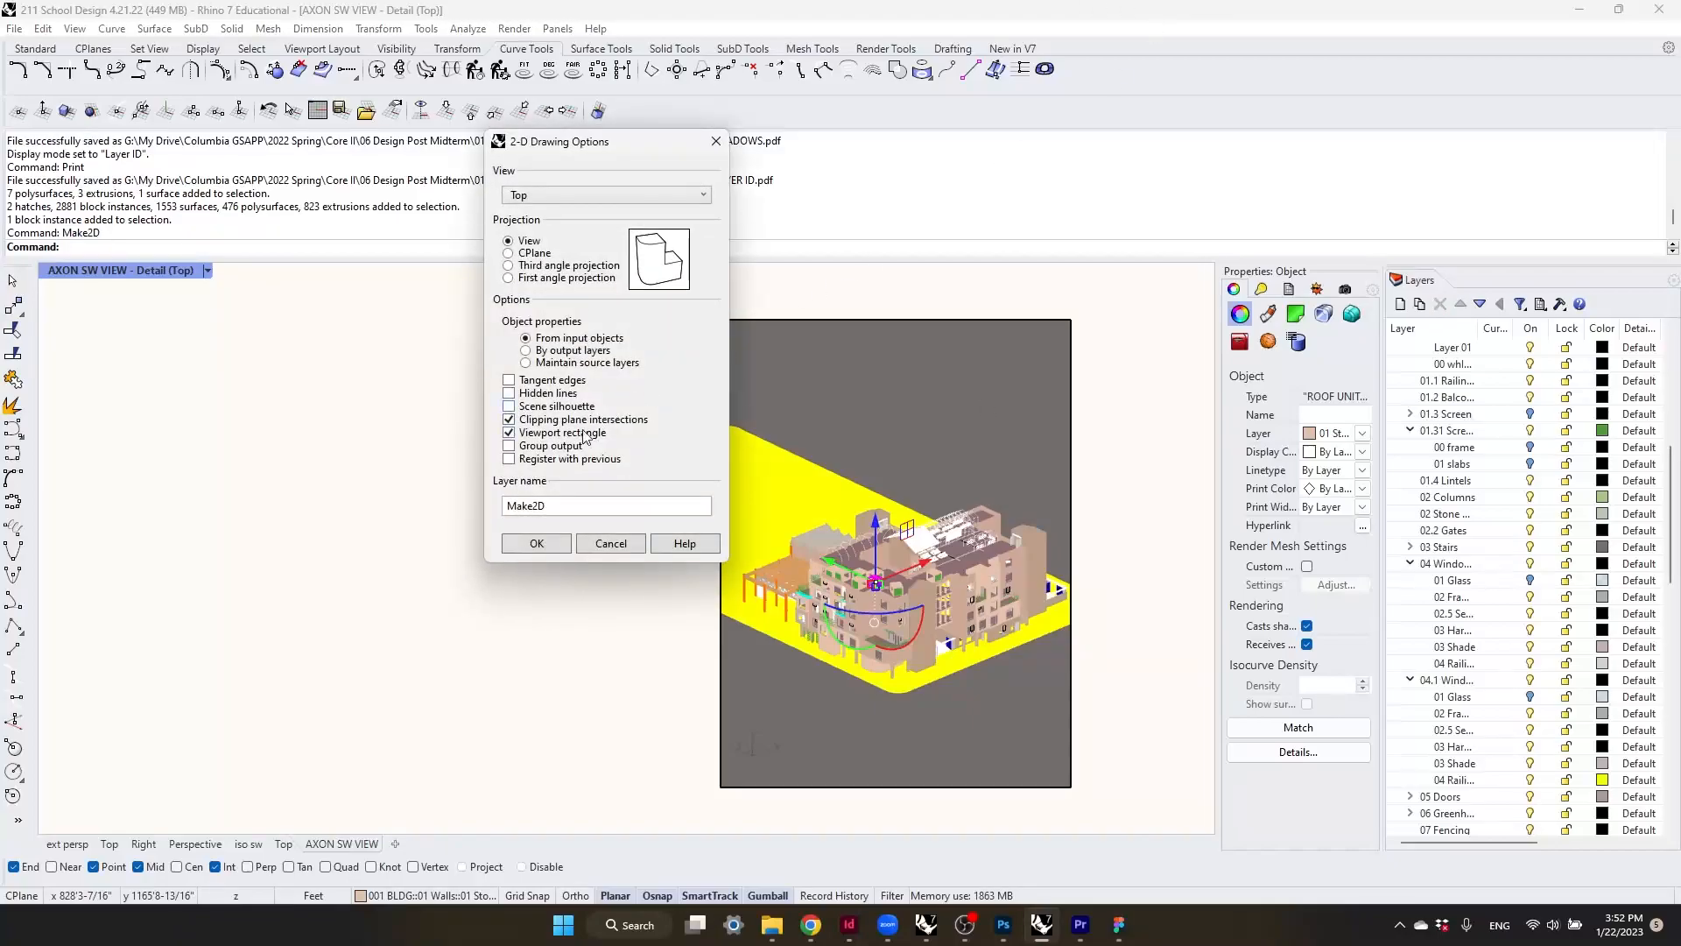
click(525, 546)
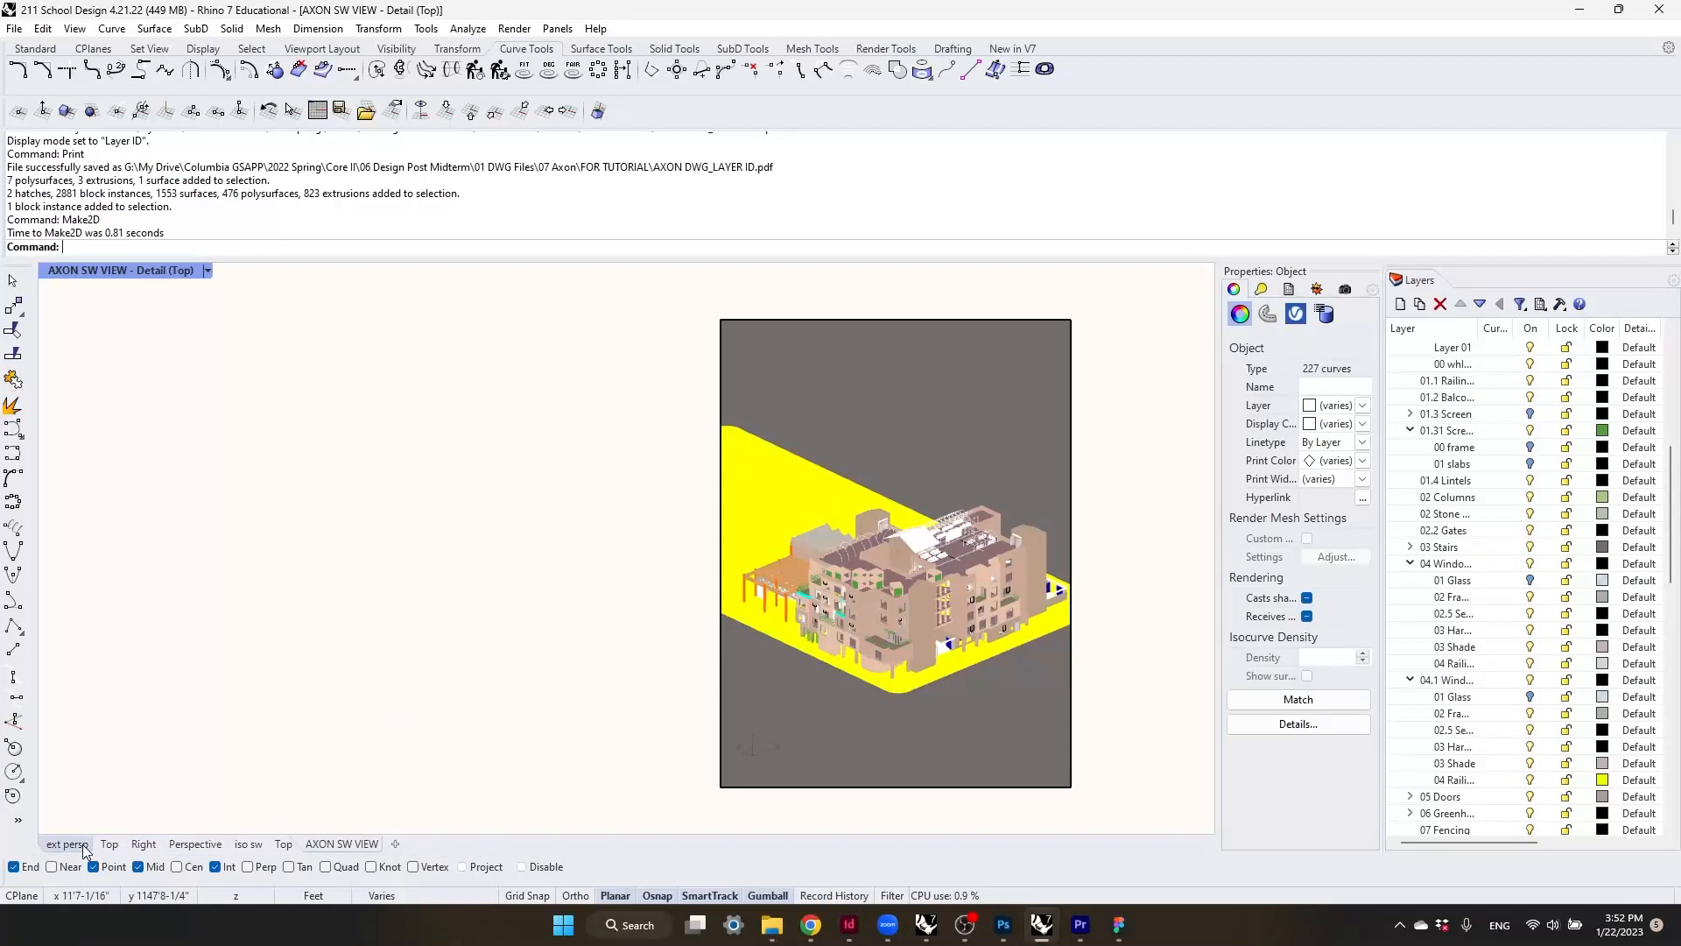
- Locate the Make2D curves over the existing line drawing in the Top viewport and delete them
click(109, 843)
scroll(1081, 572, down, 4)
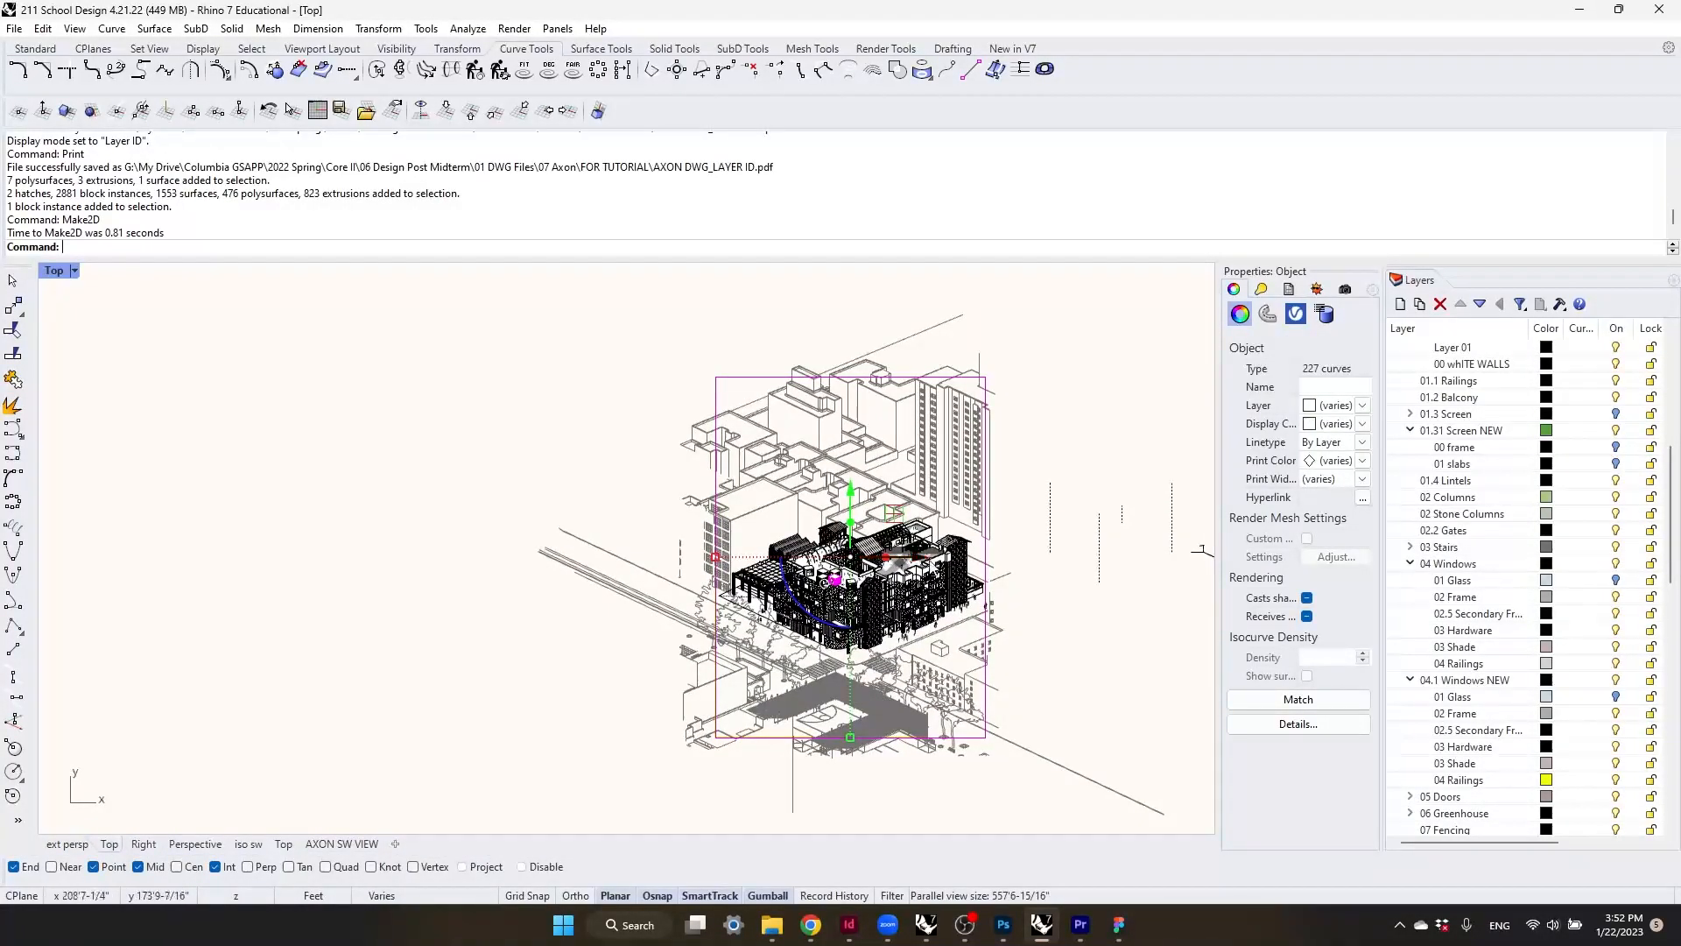
scroll(880, 569, up, 6)
scroll(892, 442, down, 8)
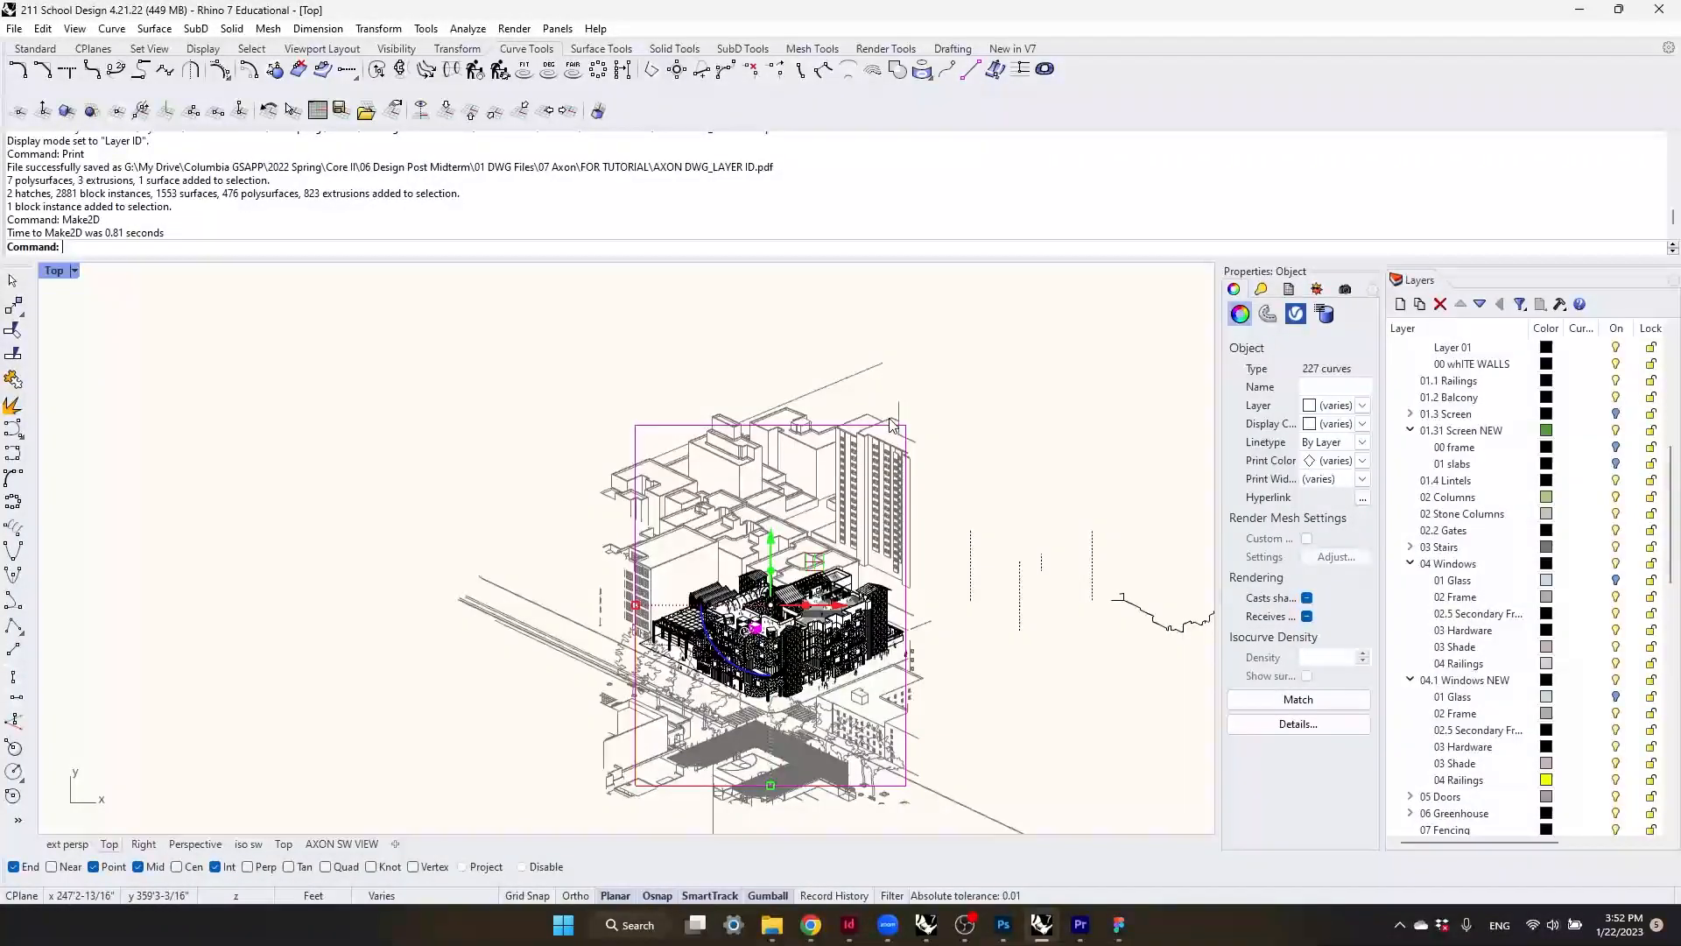
scroll(799, 613, up, 4)
scroll(705, 640, down, 1)
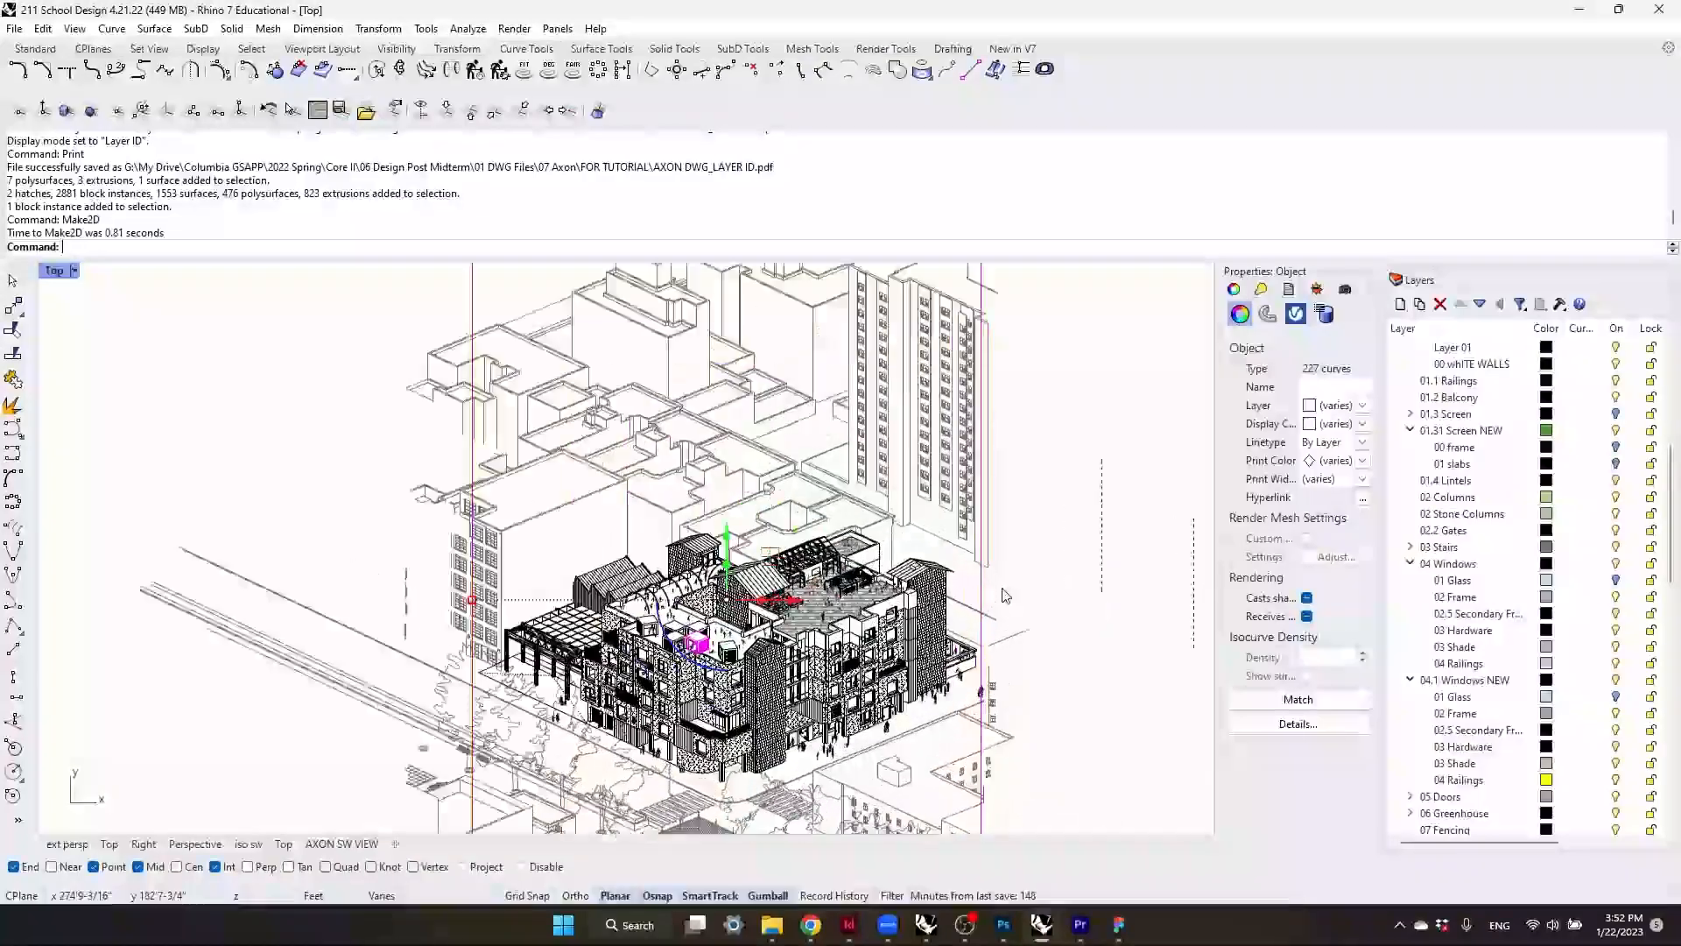
key(Delete)
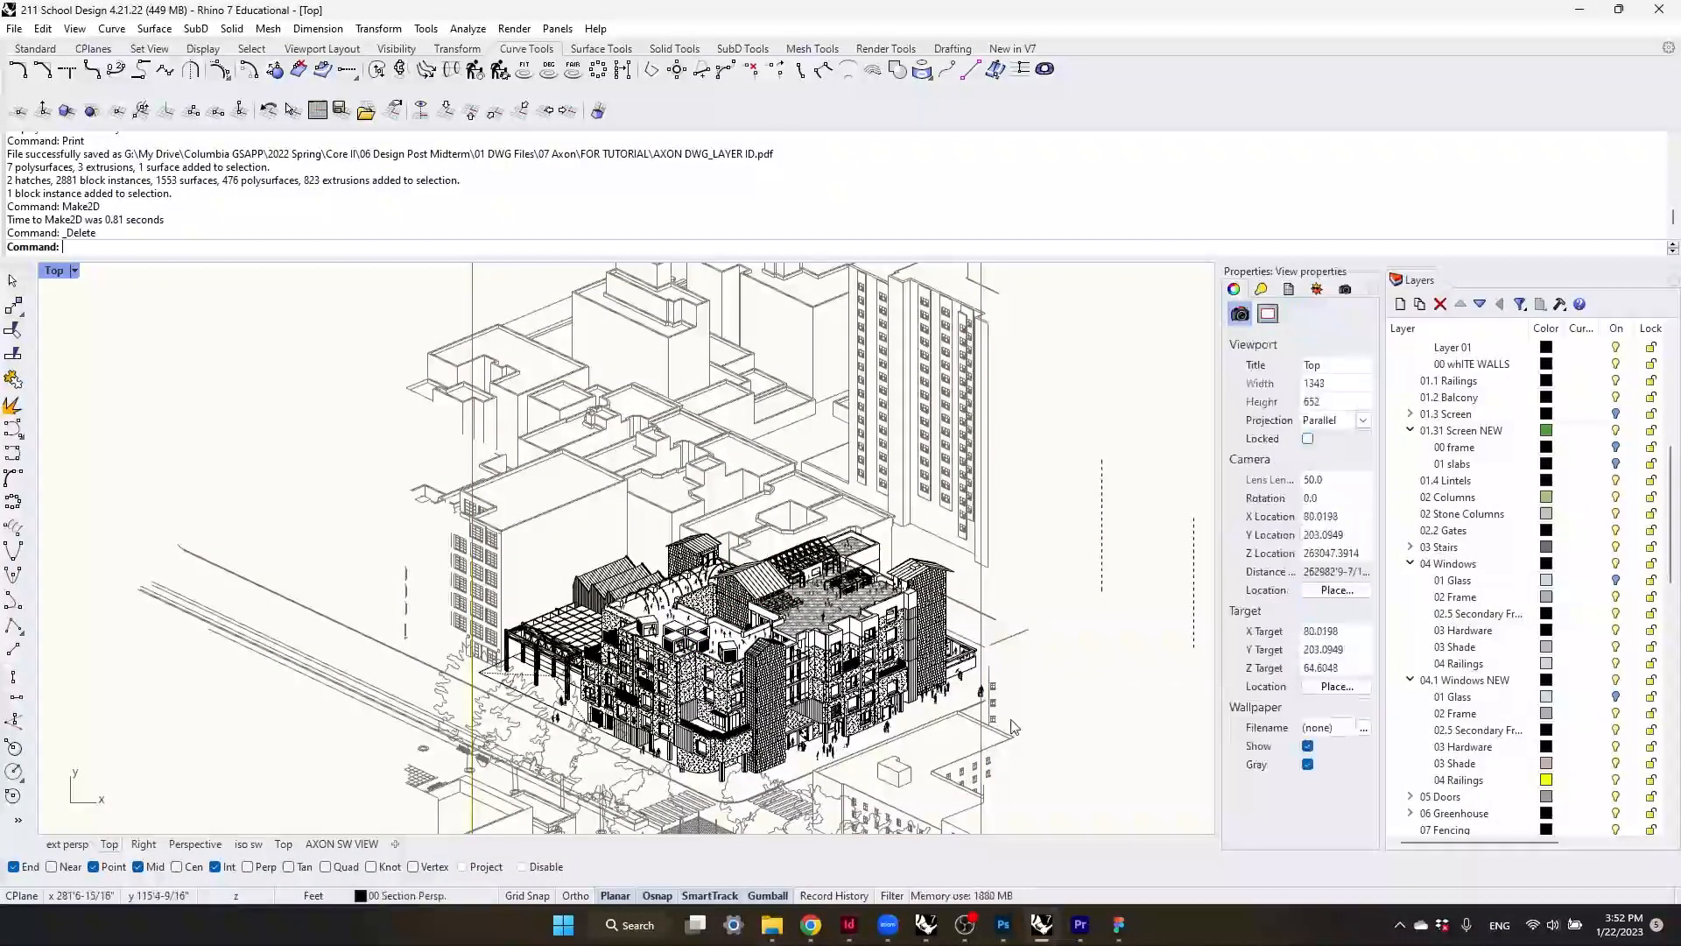
- Examine the finished axonometric line drawing in the Top viewport, from the building facades to the surrounding context
scroll(869, 740, down, 3)
scroll(869, 741, up, 5)
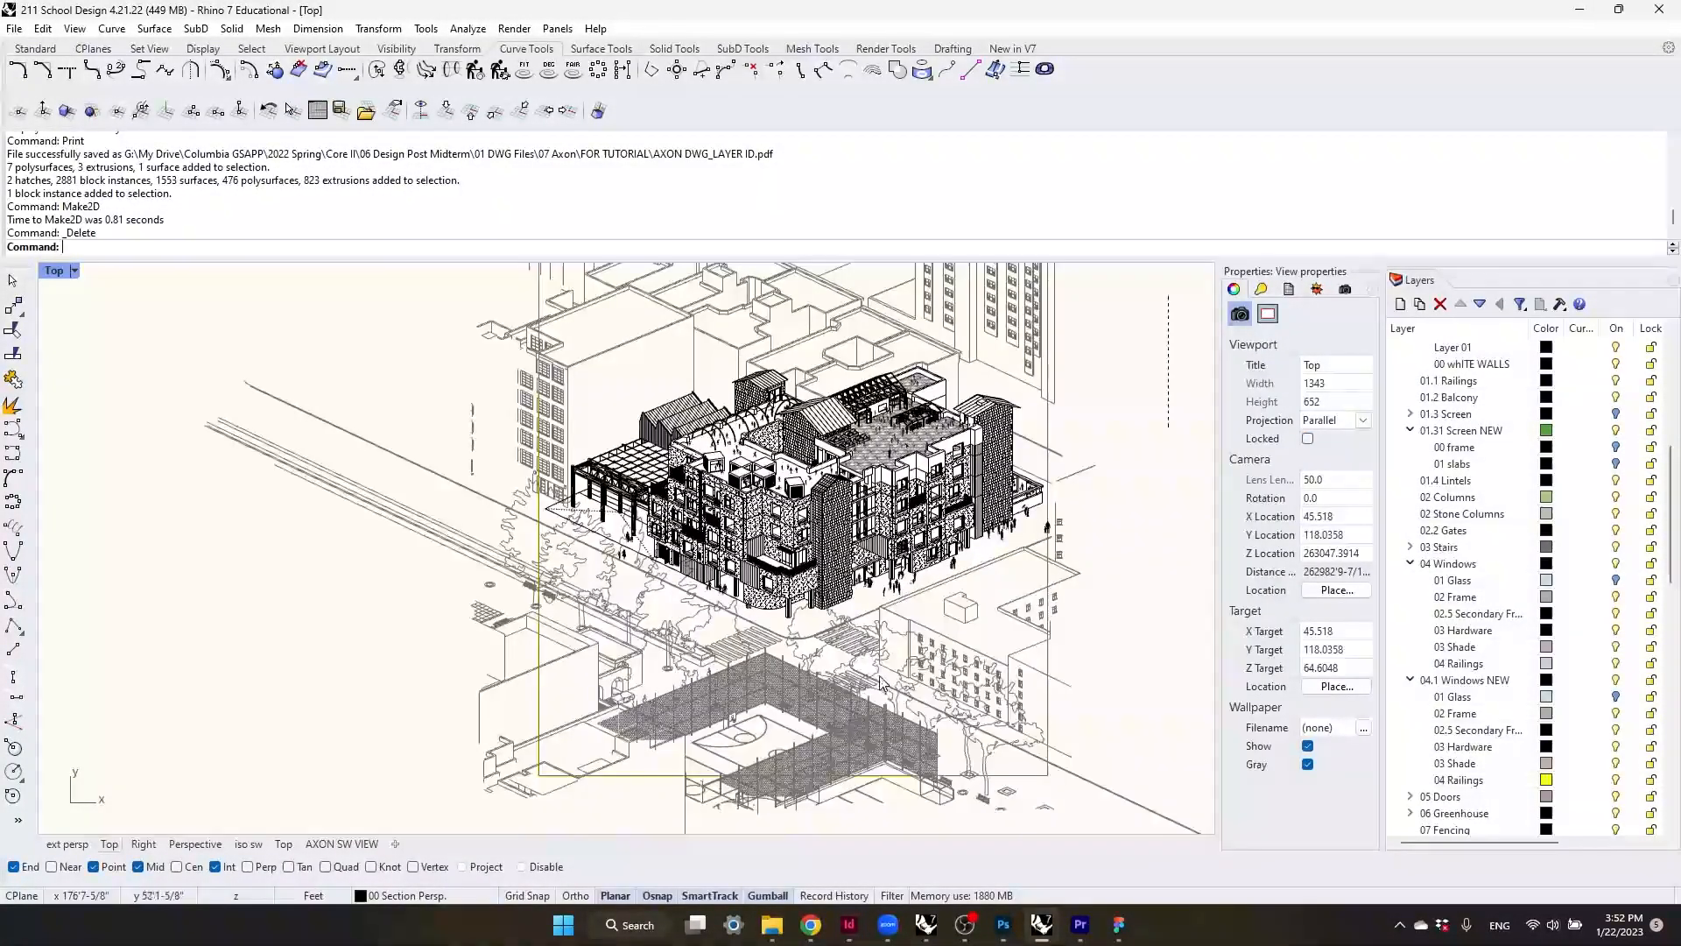
scroll(760, 721, down, 3)
scroll(760, 721, up, 6)
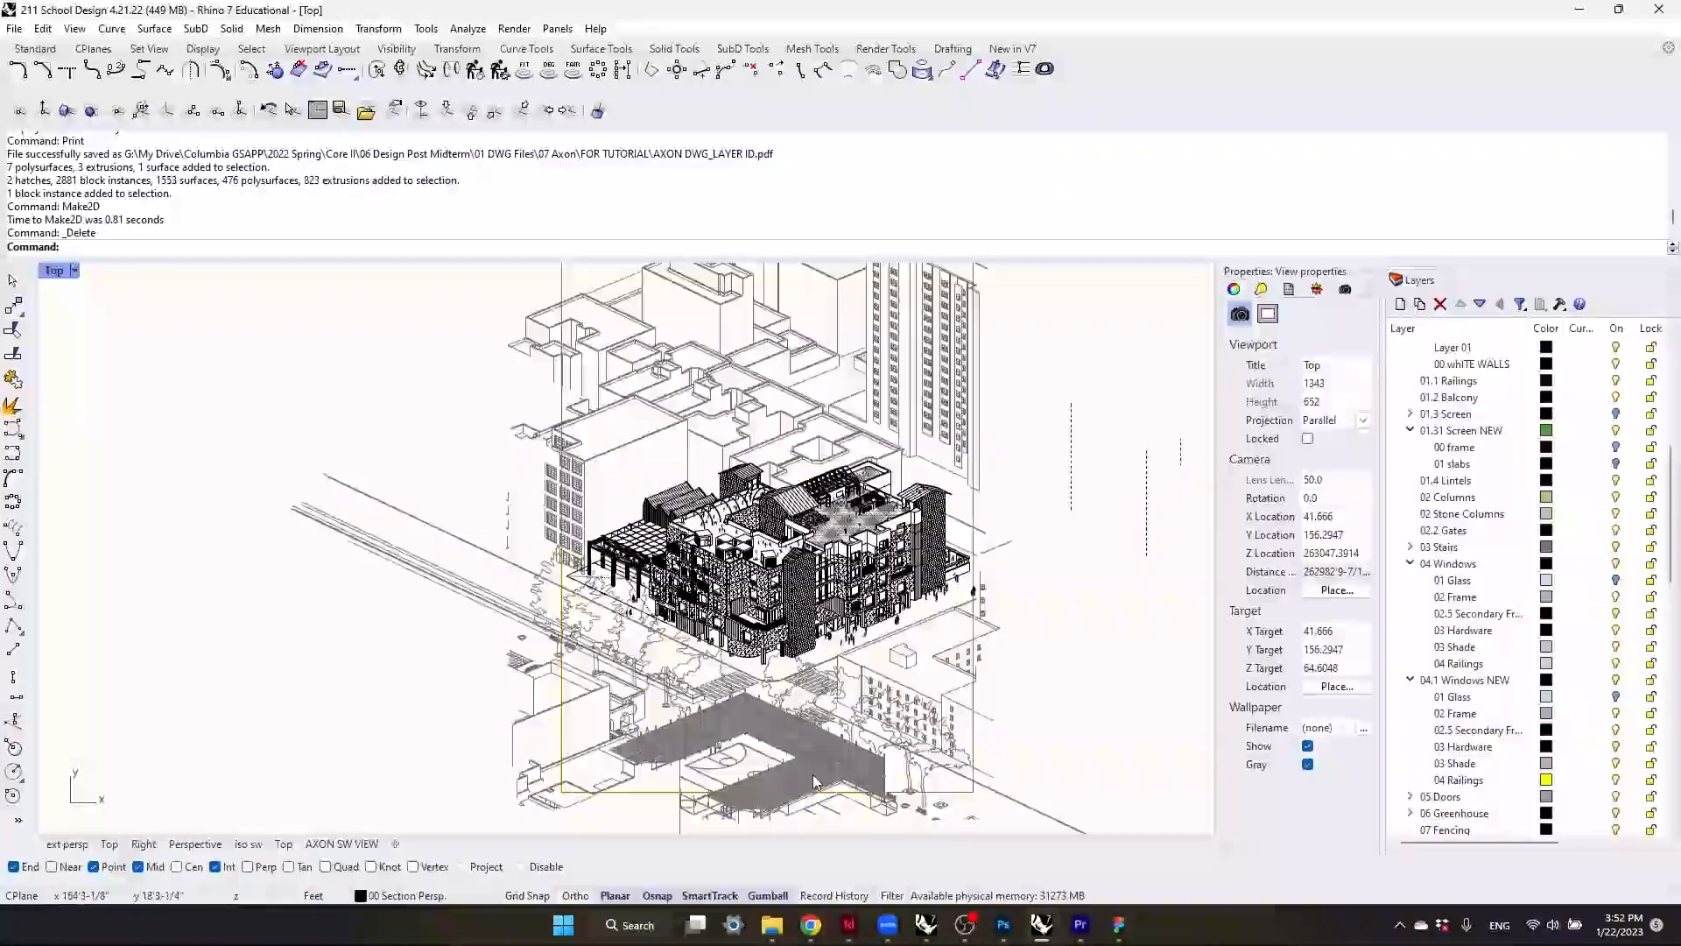
scroll(841, 594, down, 6)
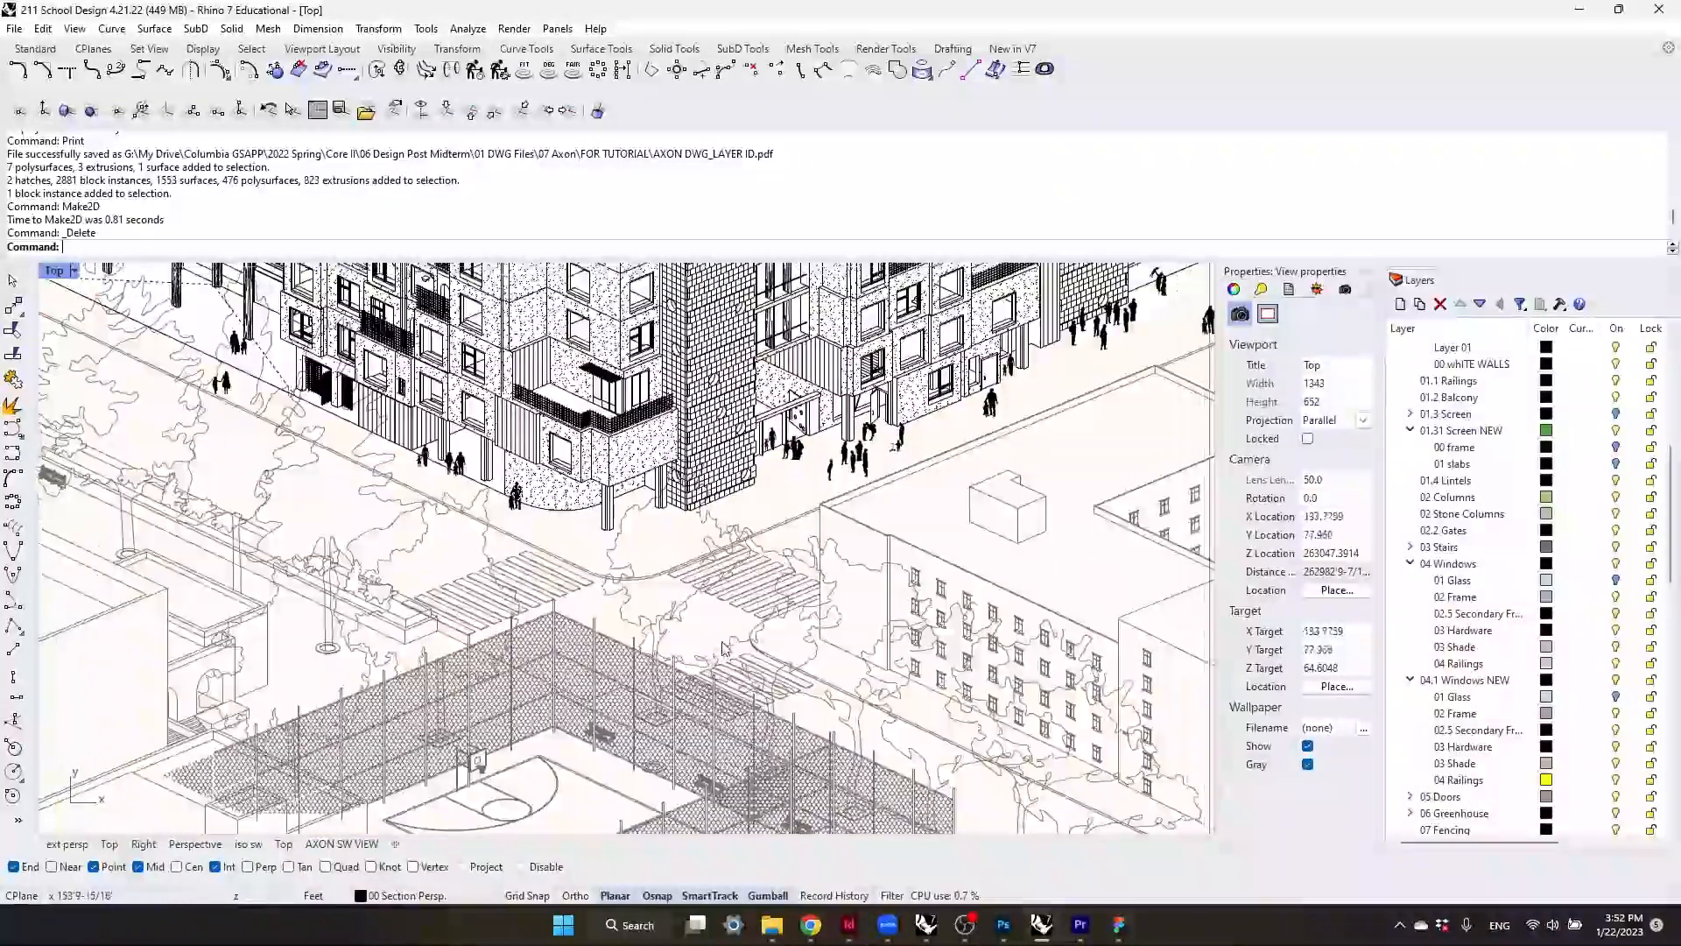
scroll(861, 684, down, 4)
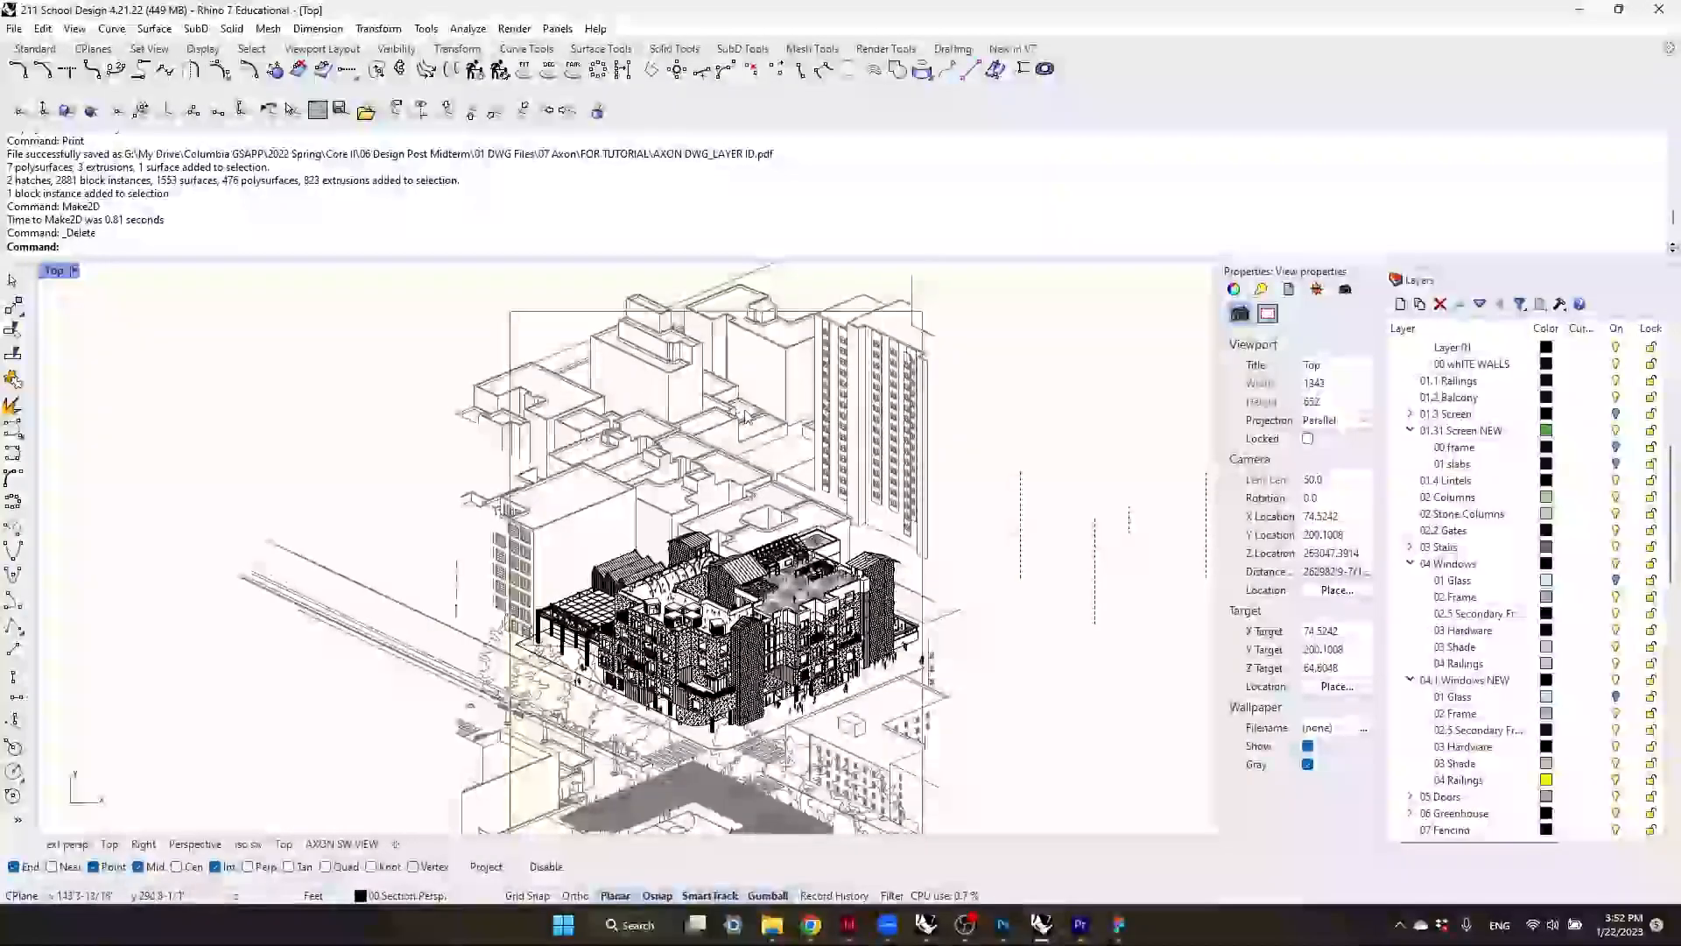
scroll(643, 558, up, 6)
right_drag(677, 551, 636, 531)
scroll(644, 547, down, 5)
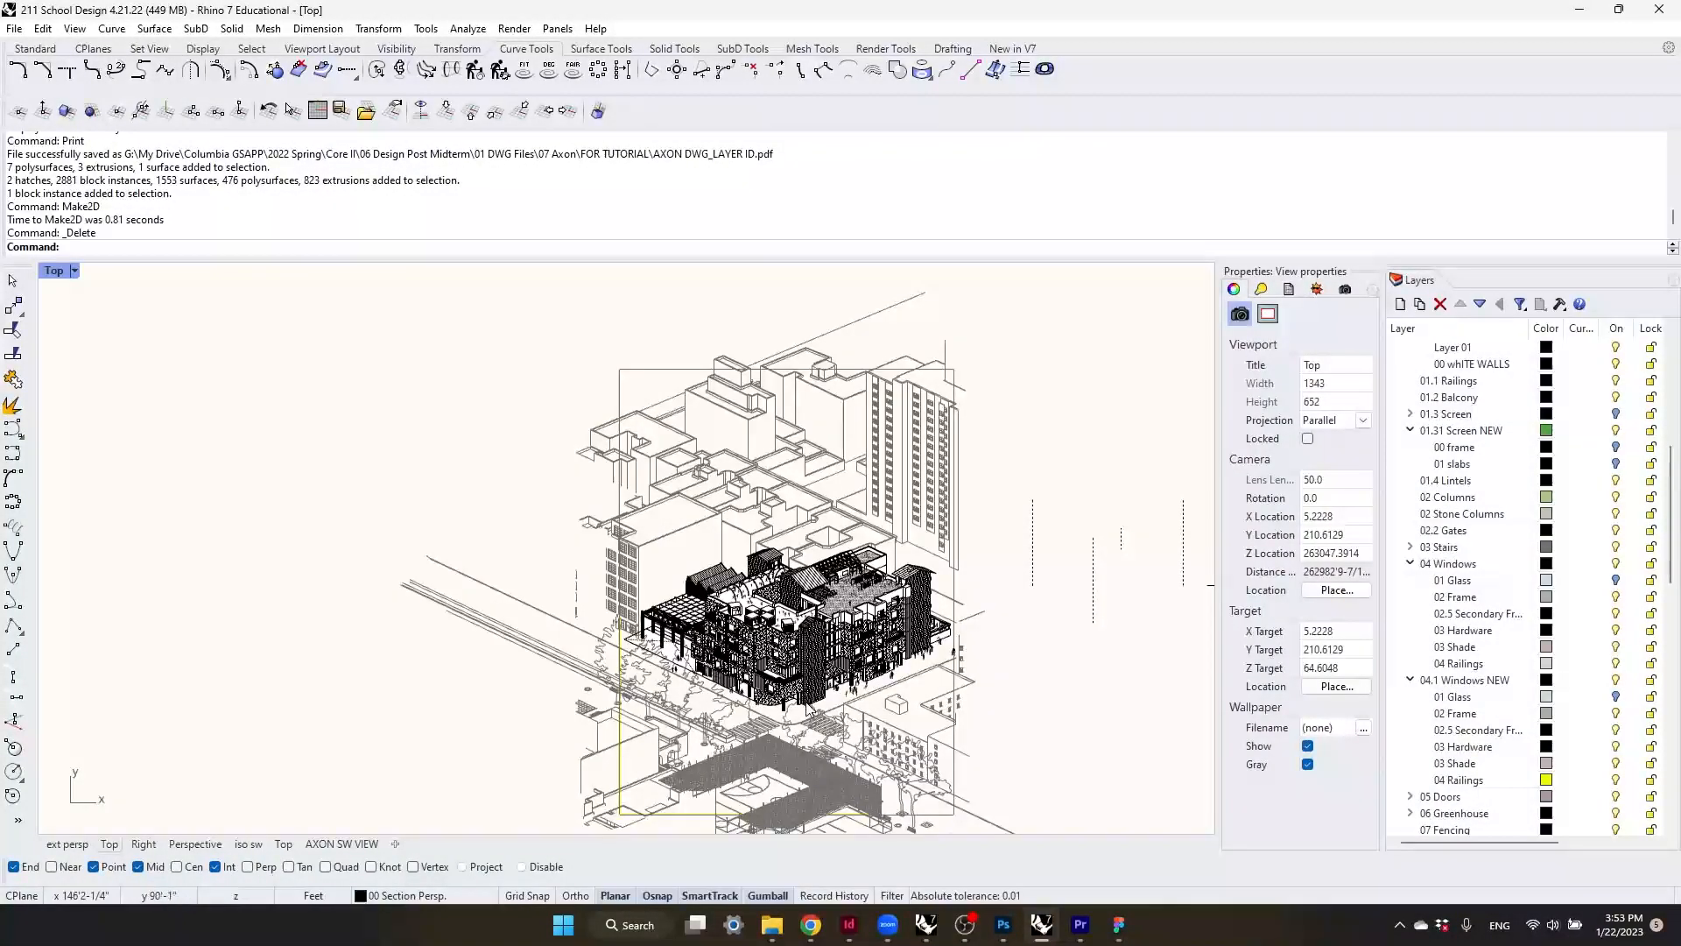
scroll(659, 570, up, 5)
scroll(934, 676, down, 2)
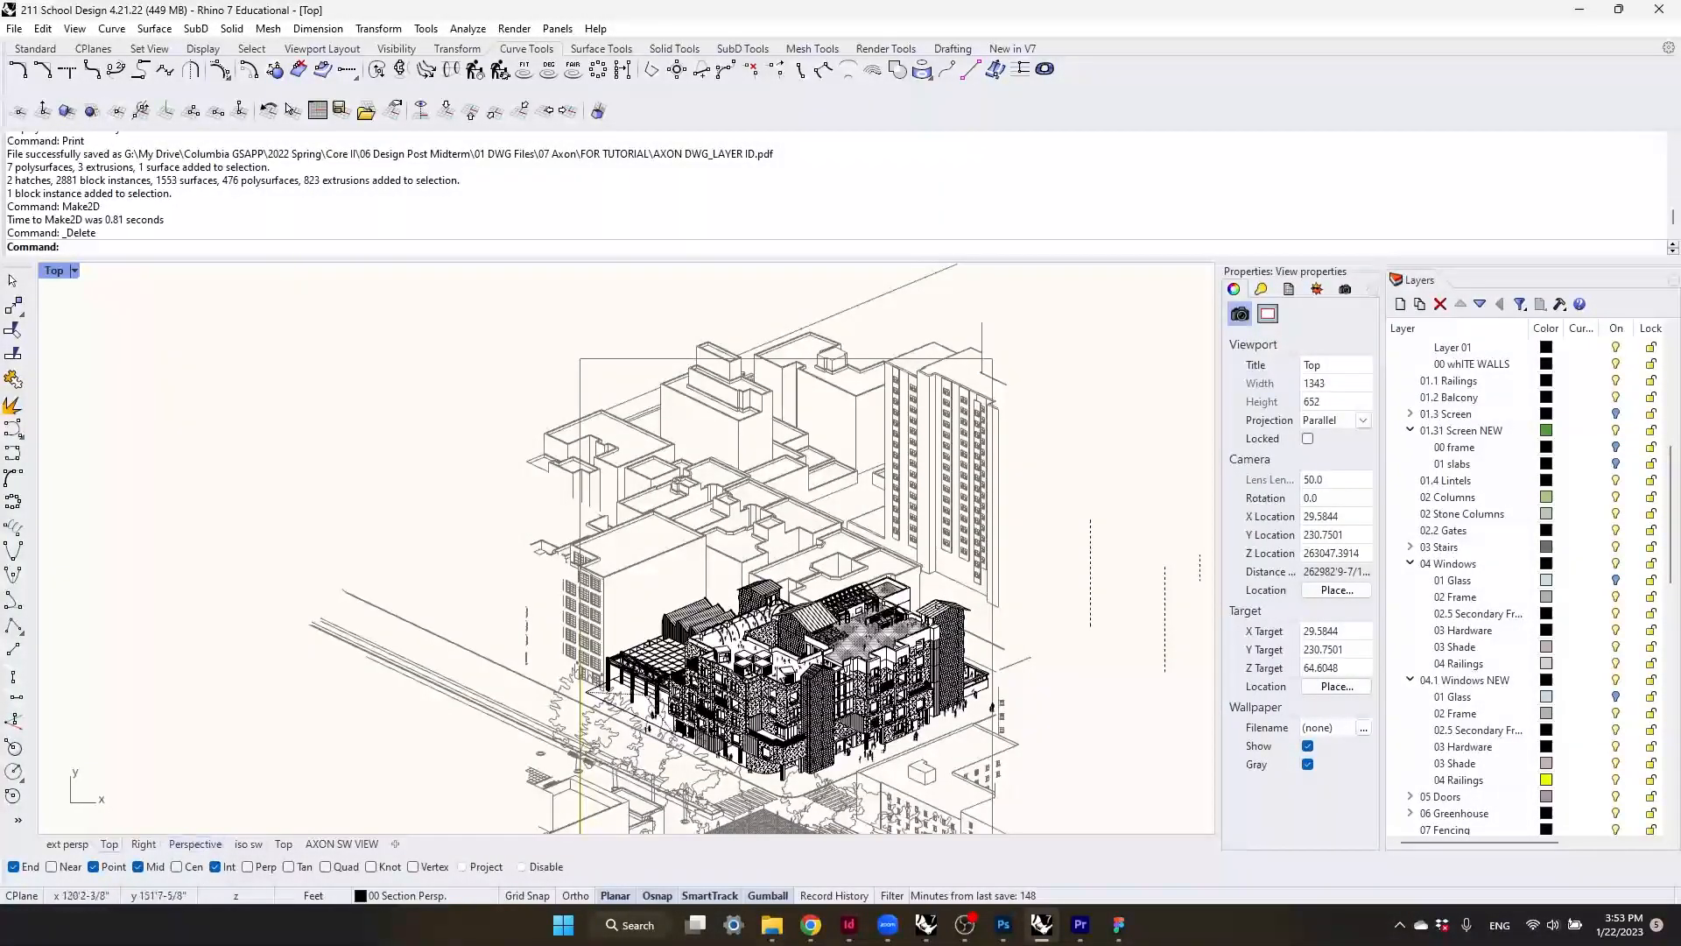
scroll(730, 753, up, 4)
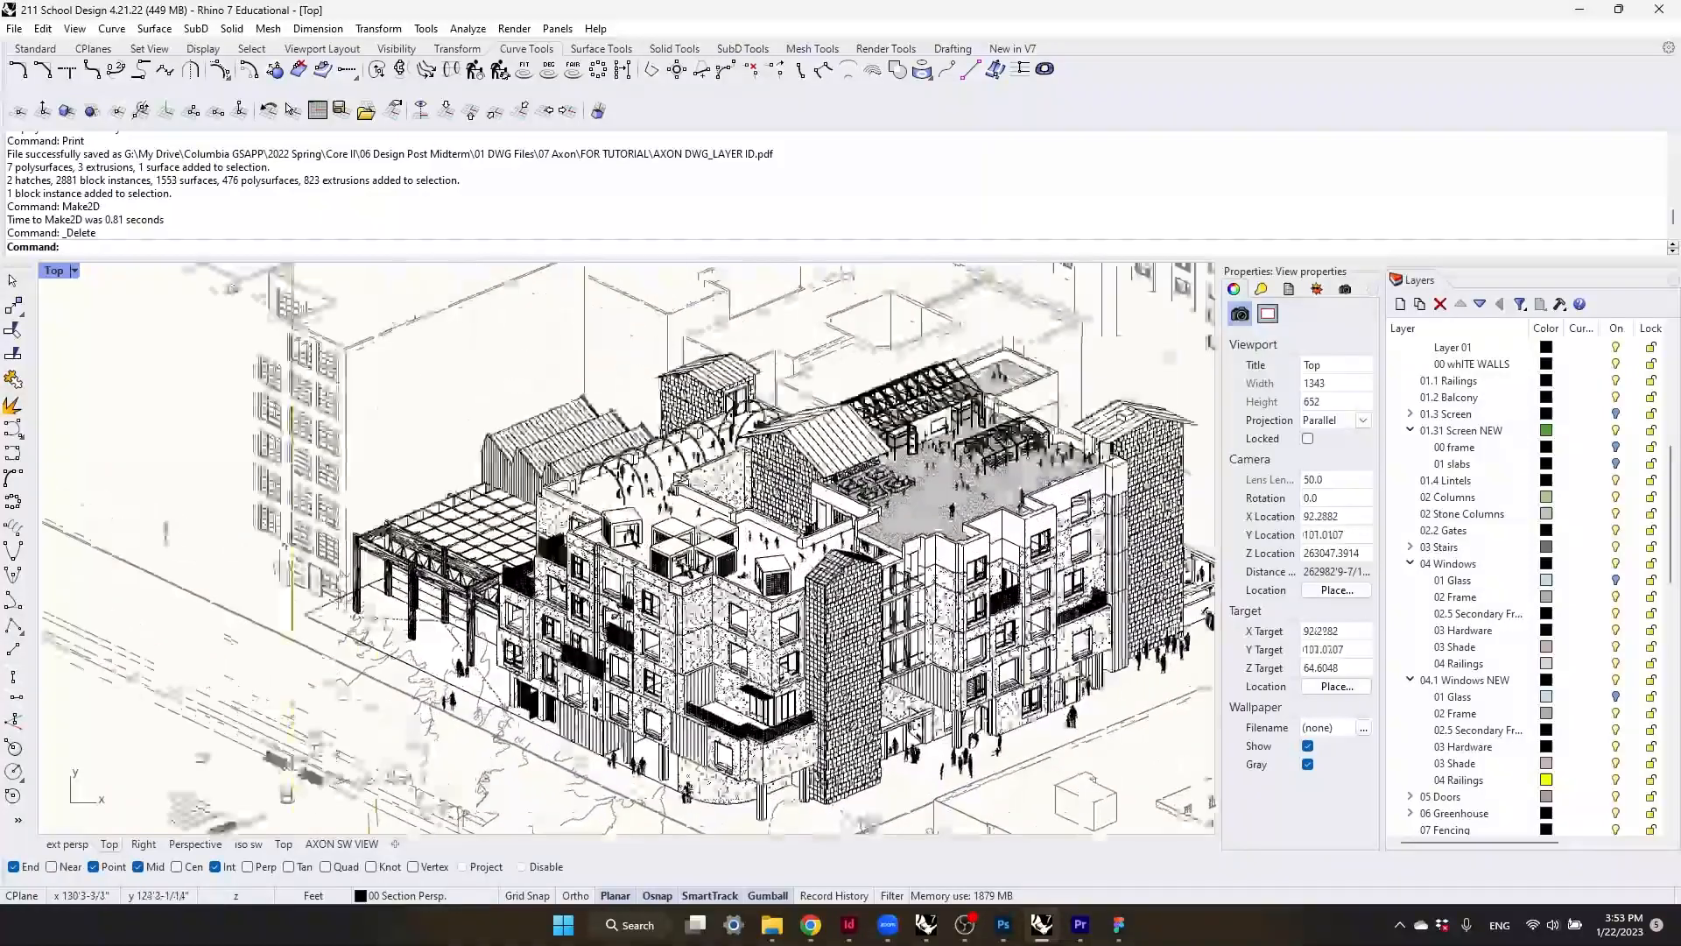
right_drag(727, 744, 653, 709)
scroll(653, 709, up, 5)
scroll(652, 710, down, 7)
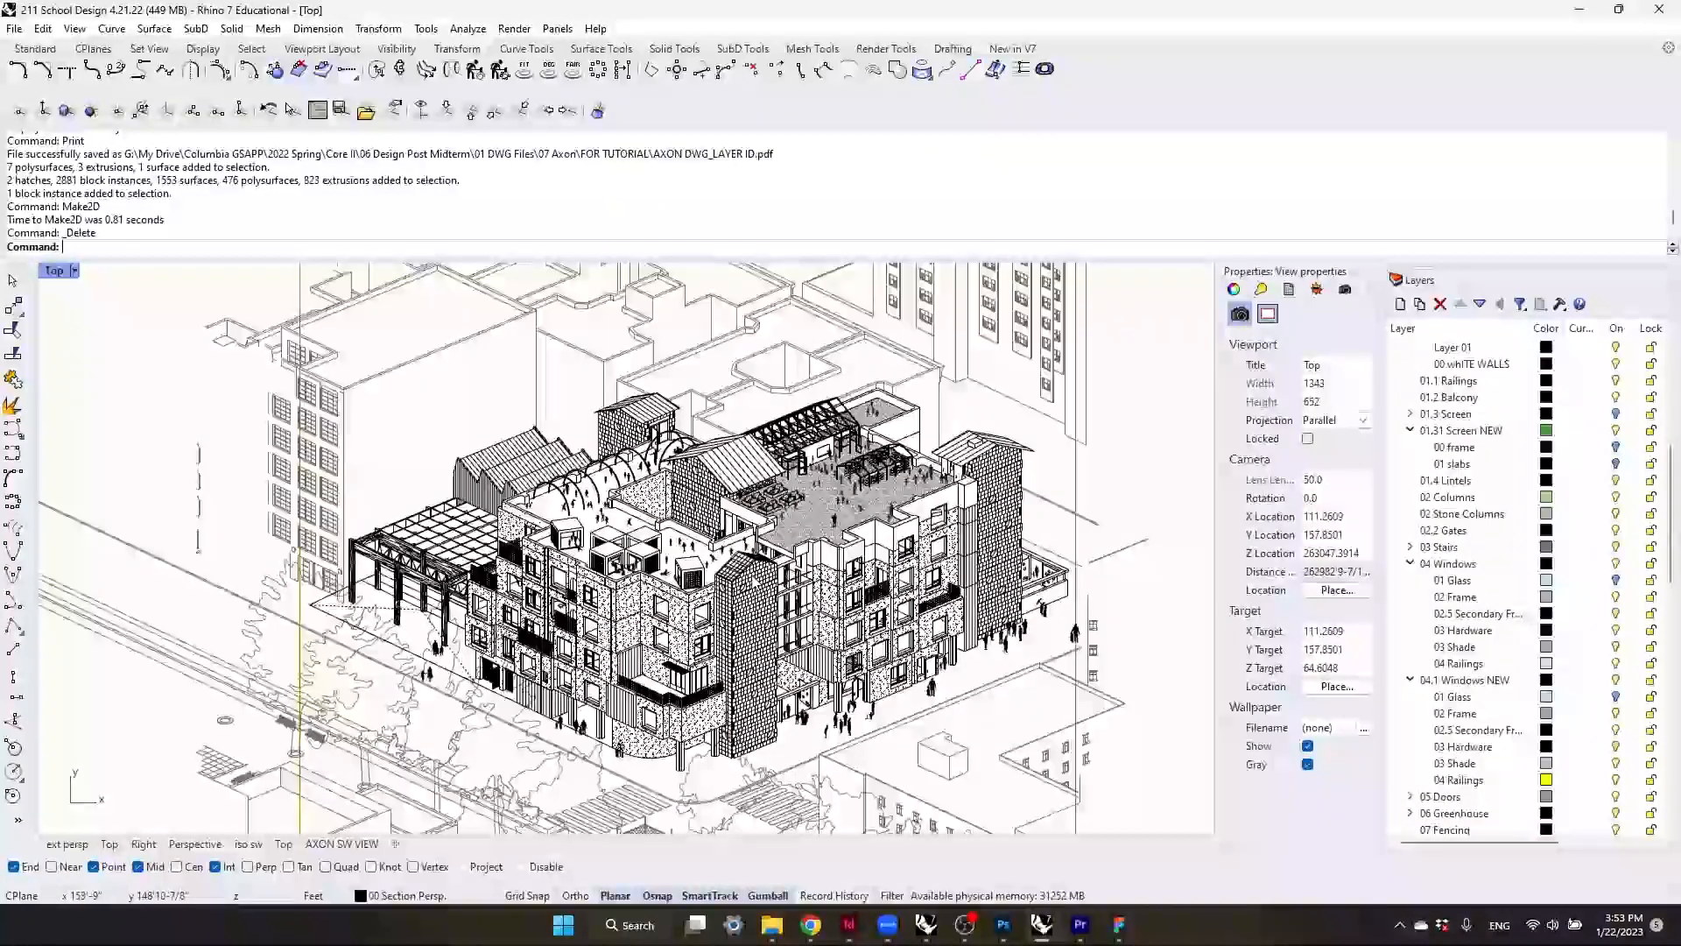
scroll(740, 590, up, 4)
scroll(743, 677, down, 4)
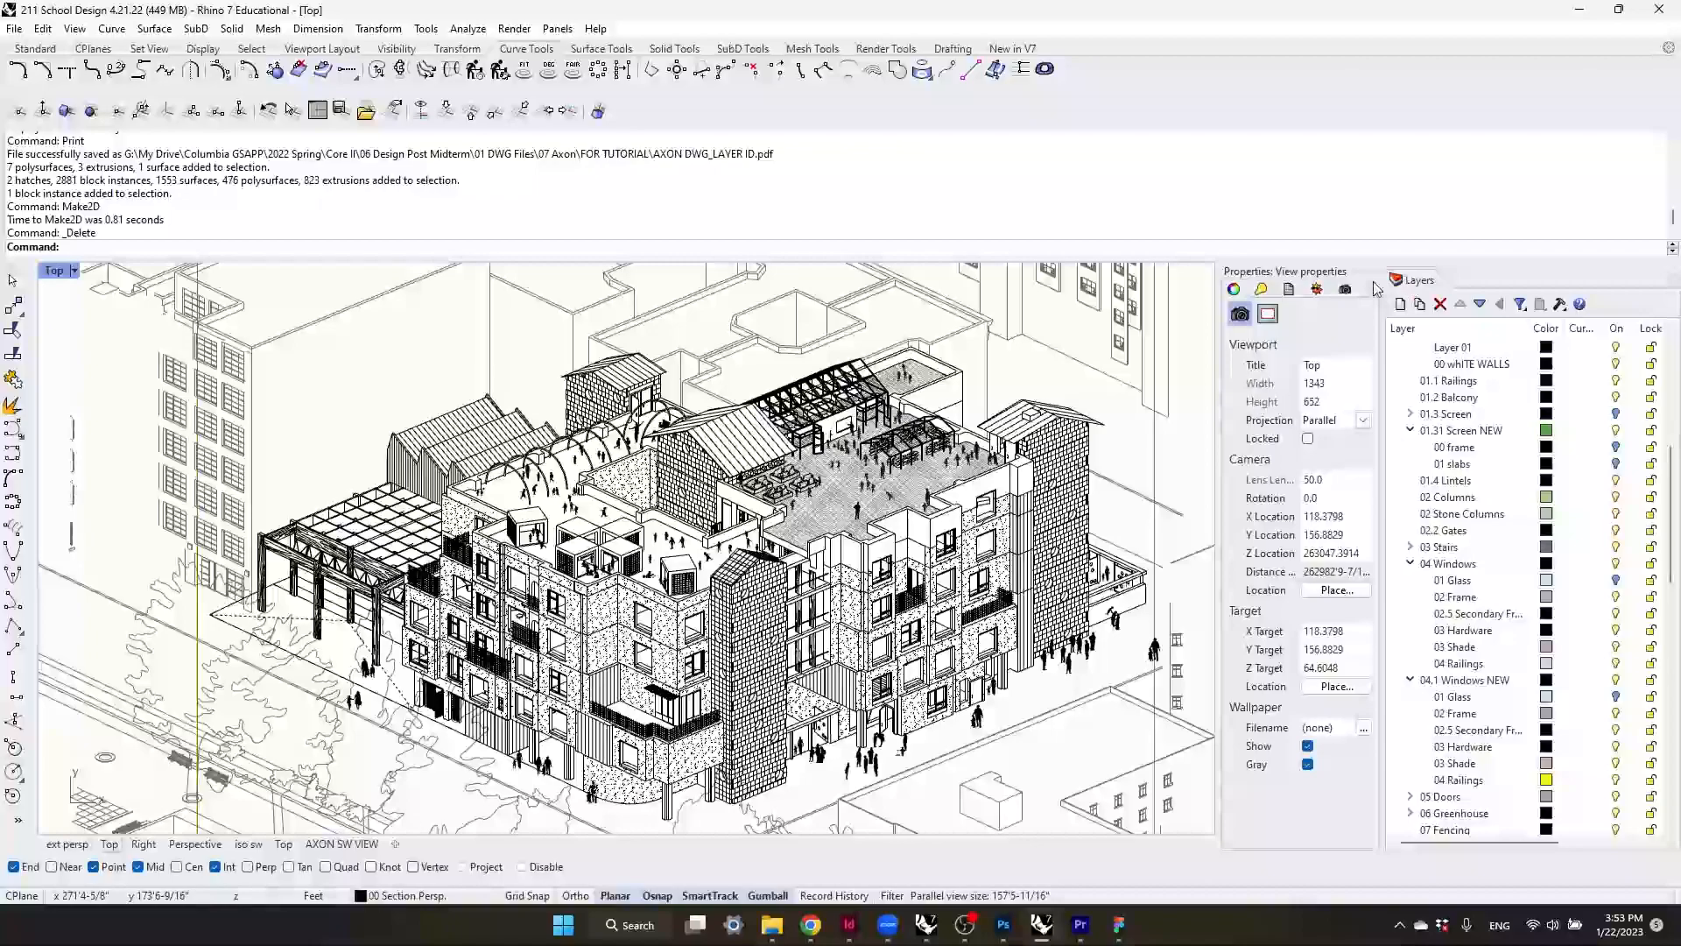
- List the file's layouts, and switch to Figma to examine the black-and-white STOREFRONT SCHOOL axonometric
click(1288, 289)
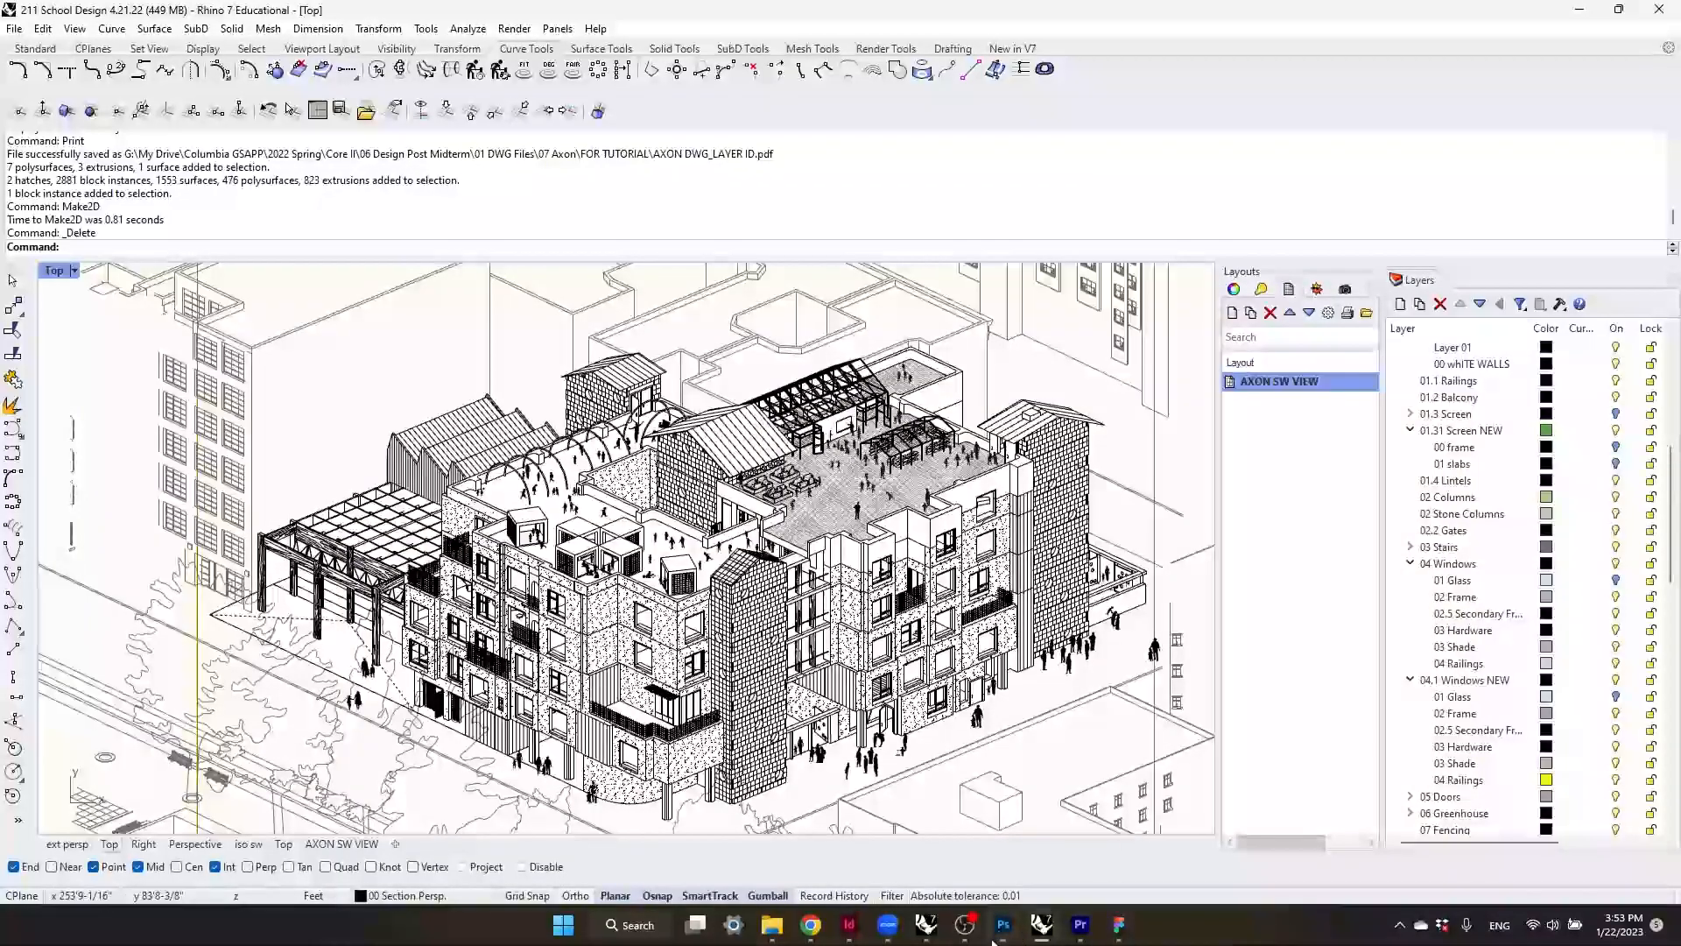
mouse_move(1004, 935)
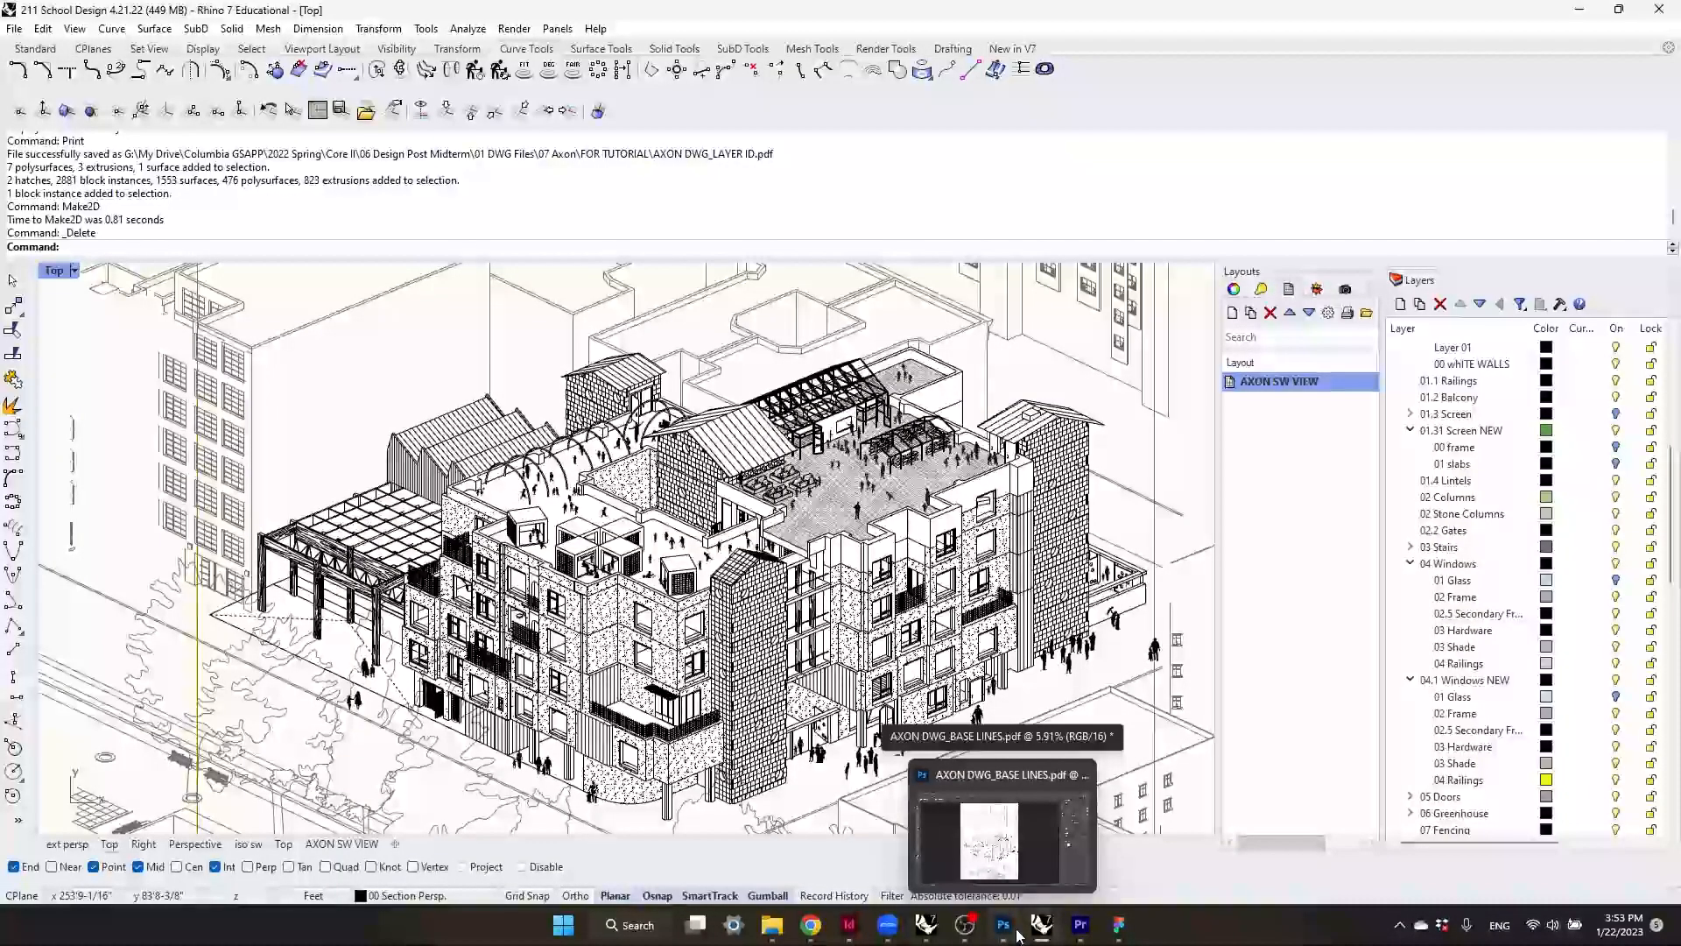
click(1119, 924)
scroll(967, 658, up, 1)
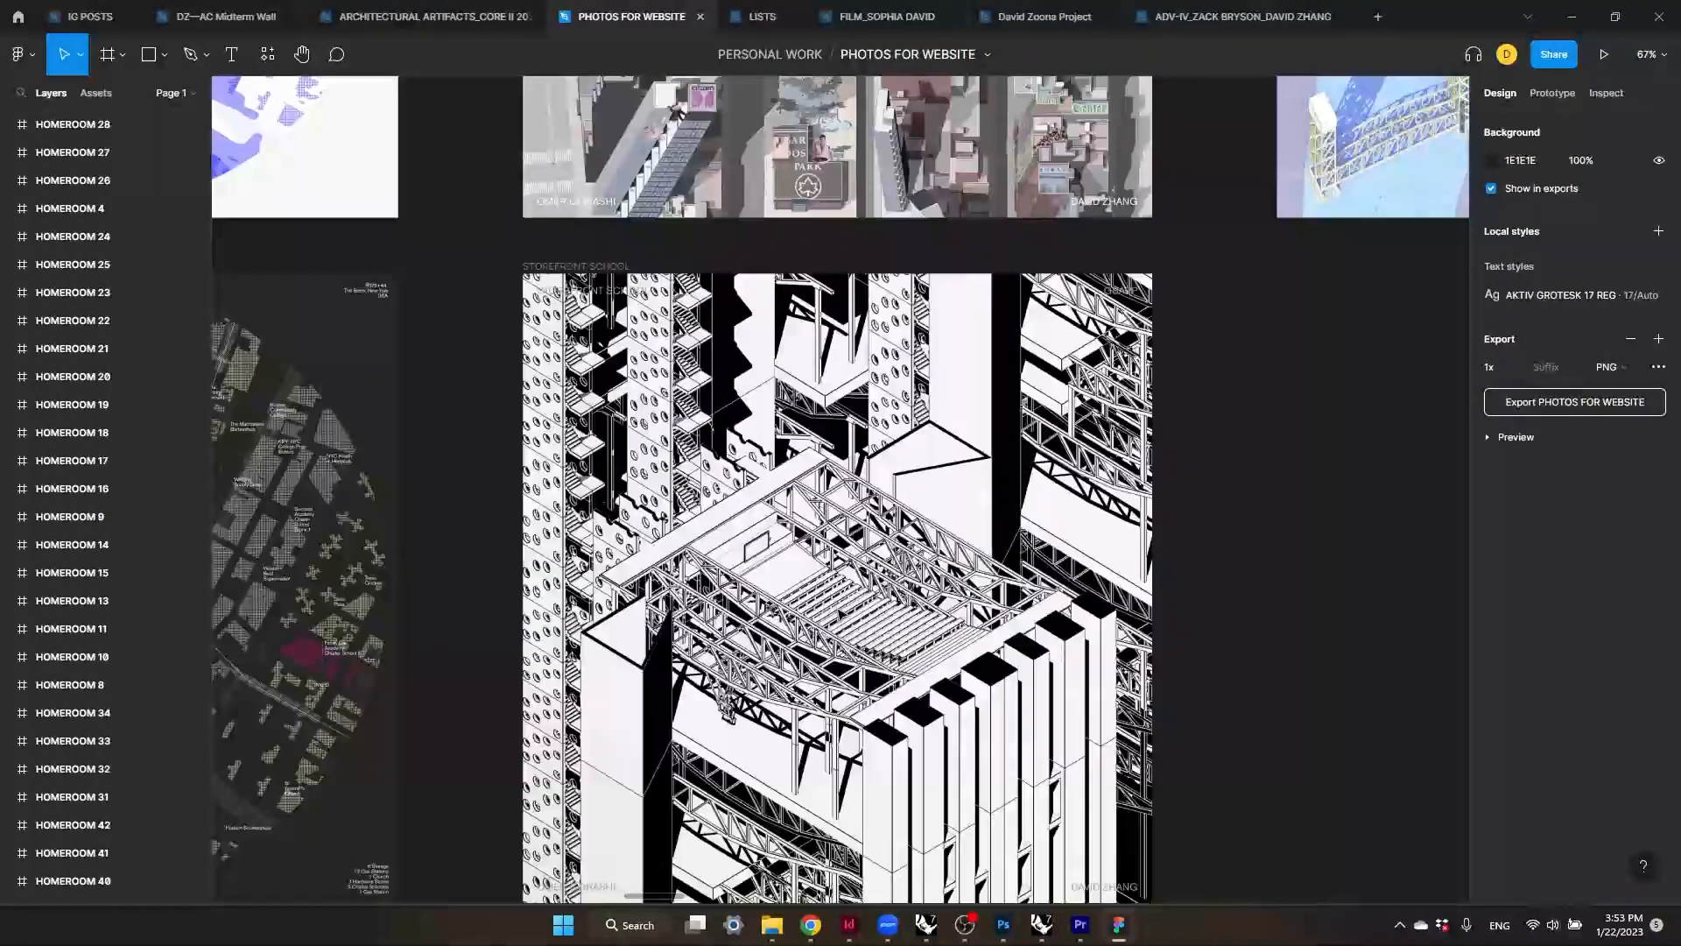
scroll(968, 659, down, 2)
scroll(967, 658, up, 1)
ctrl+scroll(968, 660, up, 1)
scroll(967, 659, up, 1)
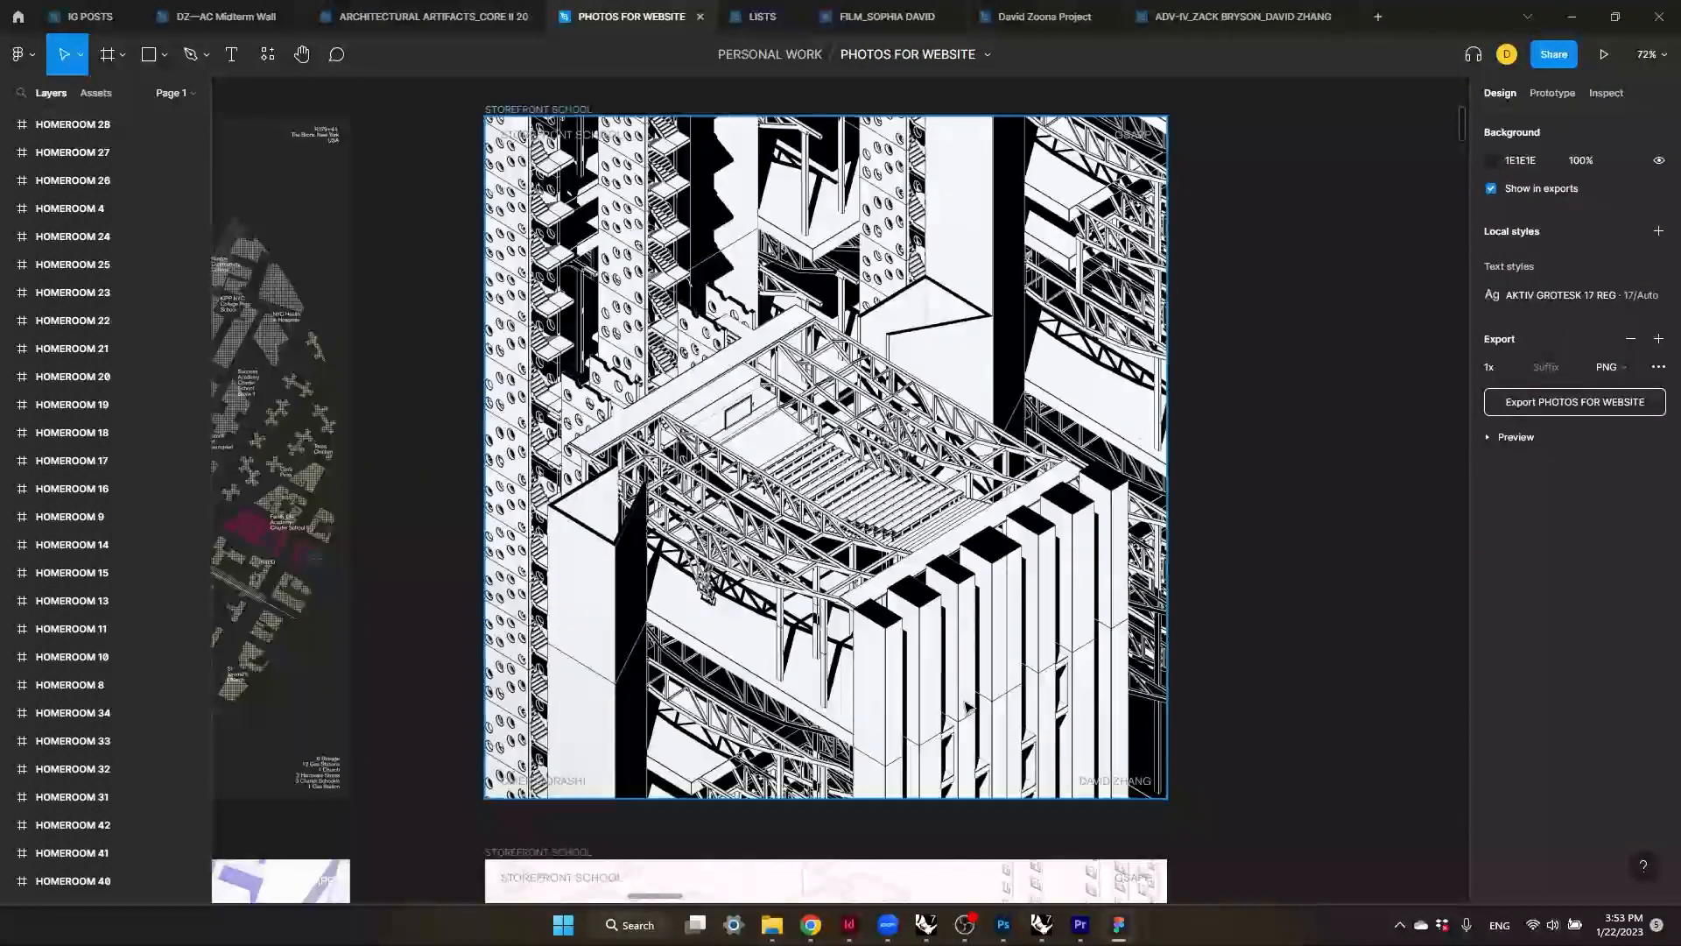
ctrl+scroll(967, 659, up, 1)
- Switch back to Rhino and open the AXON SW VIEW layout
click(1042, 926)
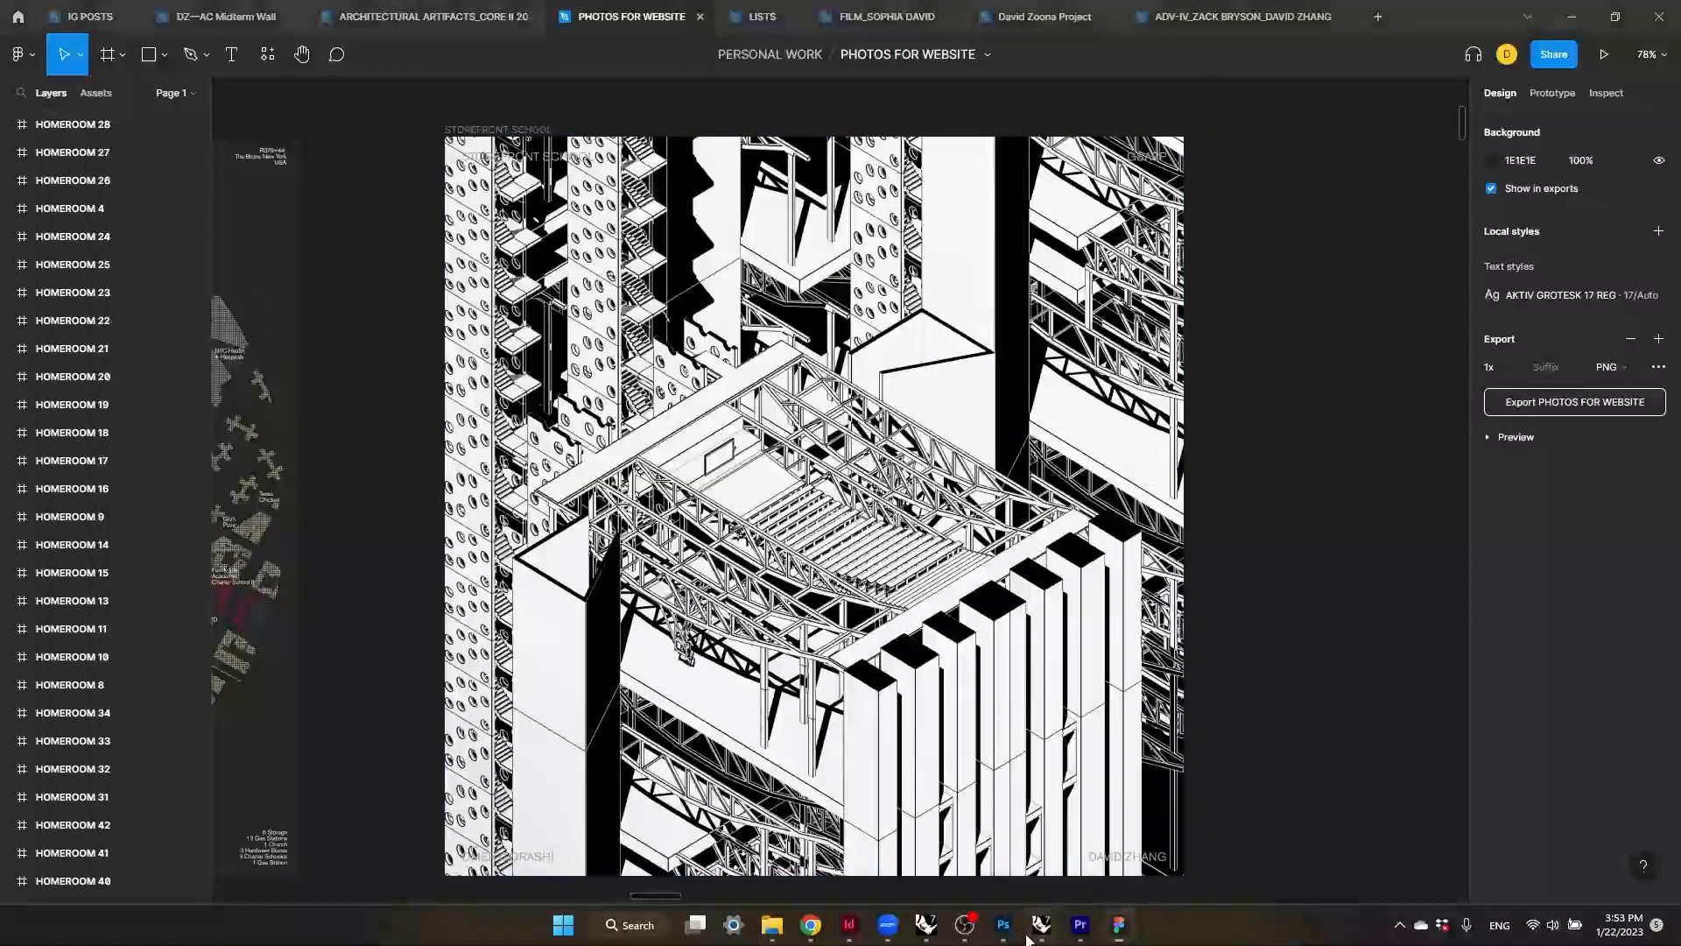
click(1302, 387)
double_click(1302, 387)
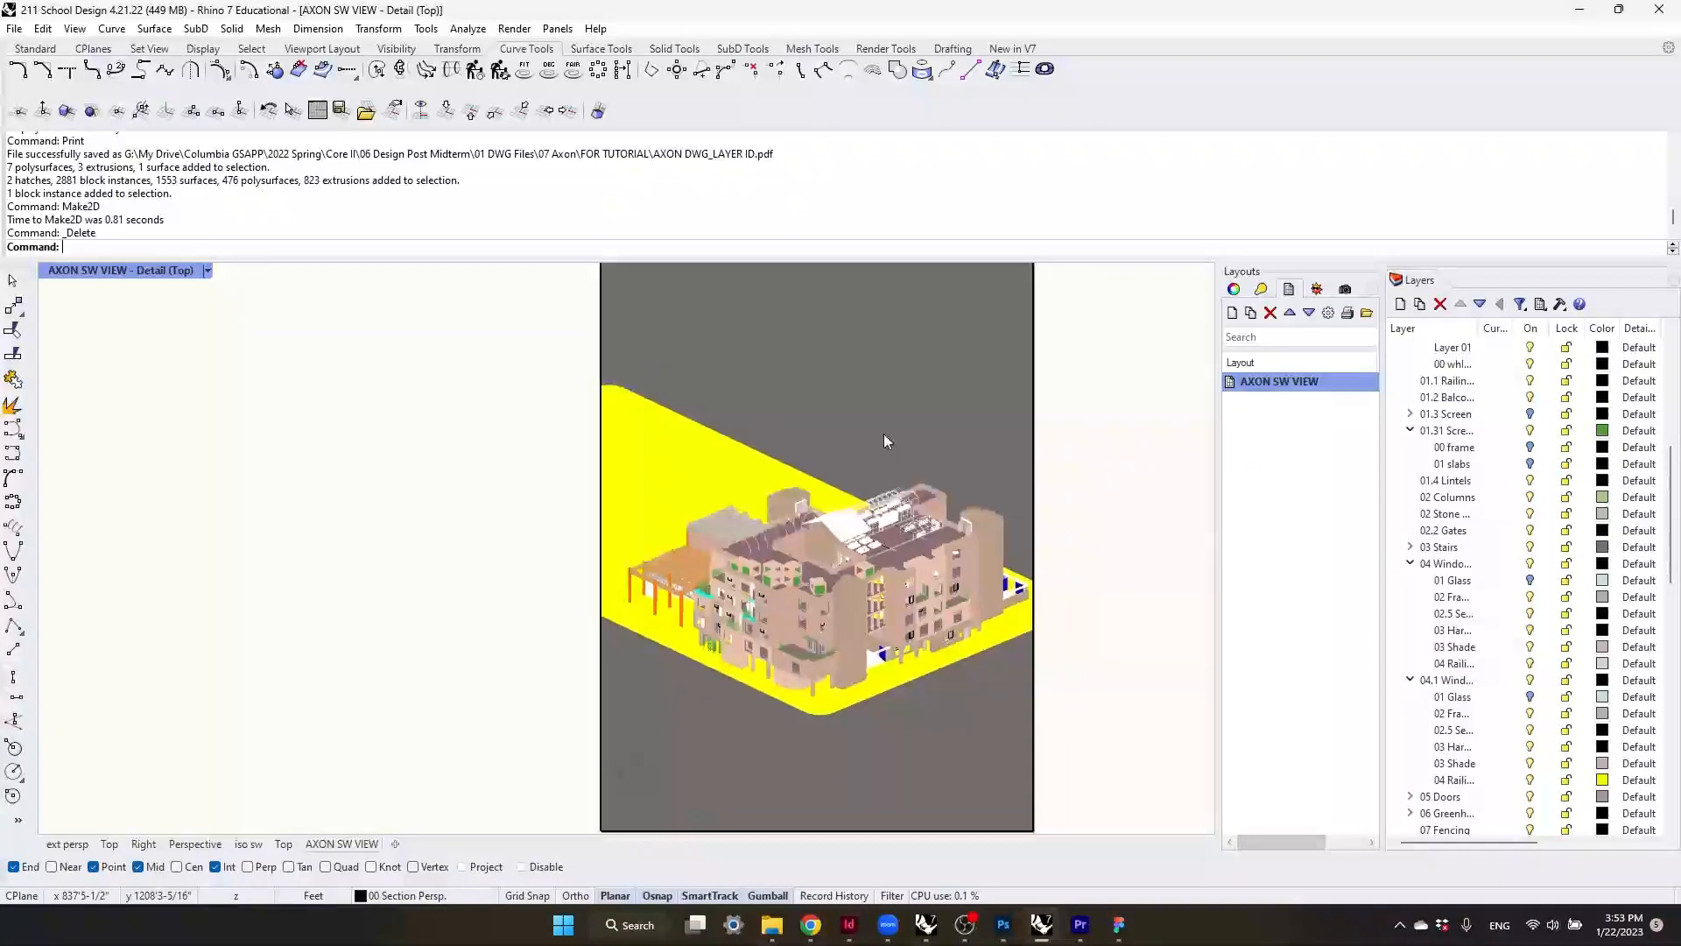
- Set the detail's display mode to Pen- Lines and Shadows (x1,y3,z-2) and inspect the building up close
click(208, 269)
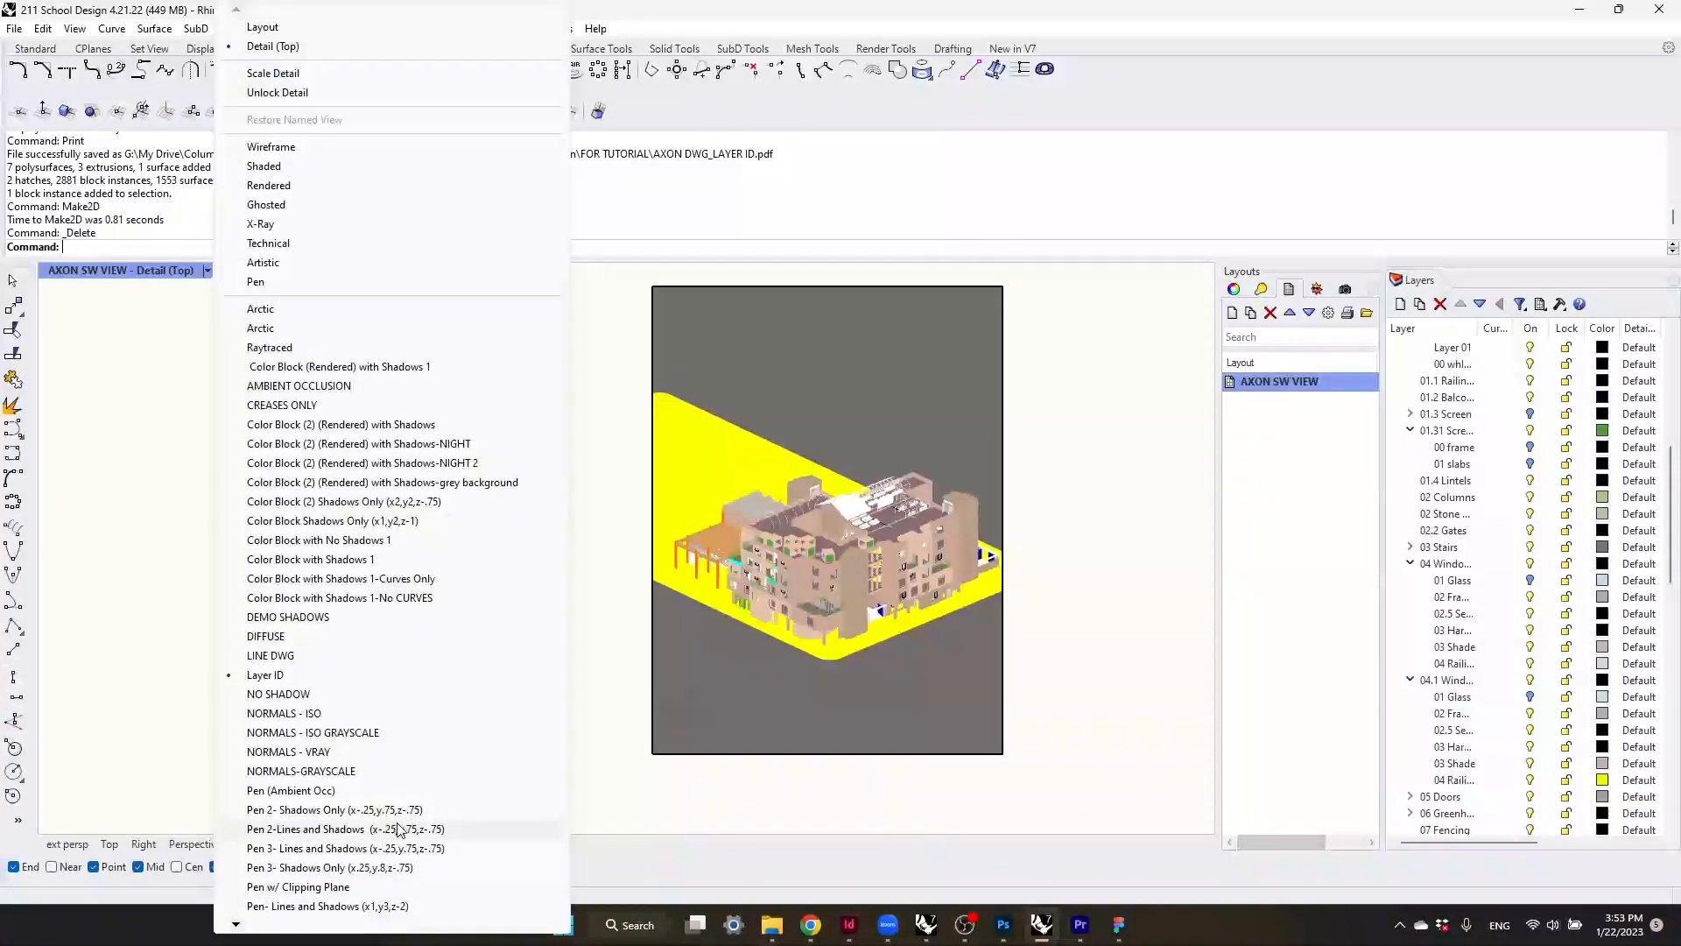
scroll(329, 867, down, 2)
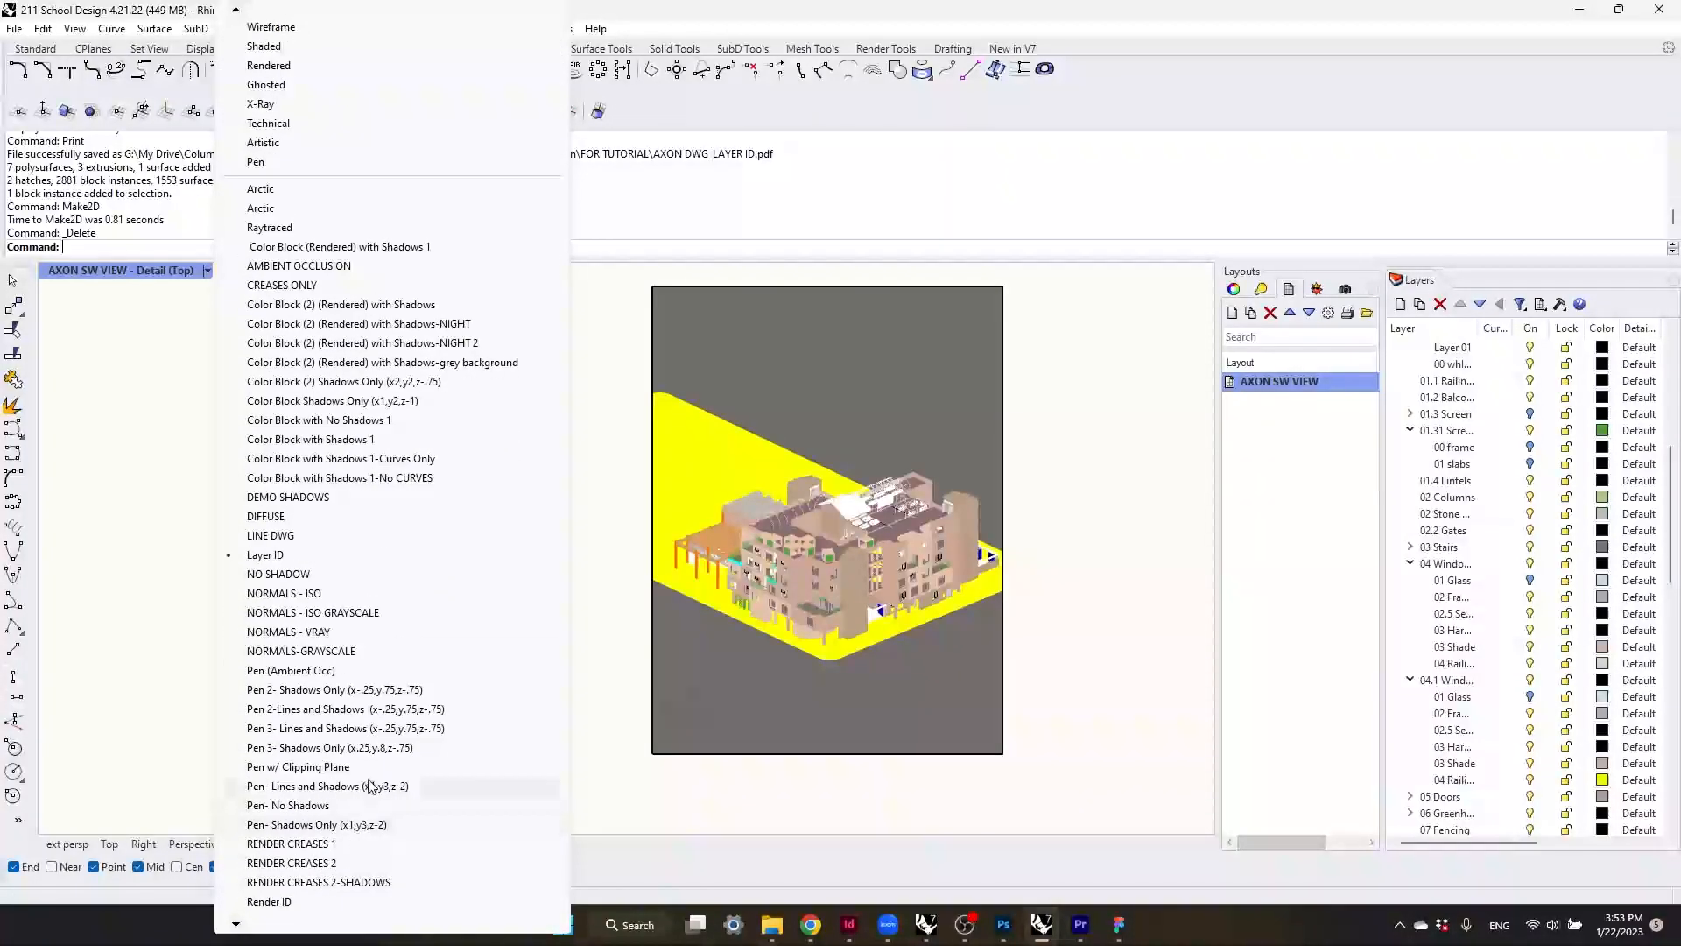
click(369, 786)
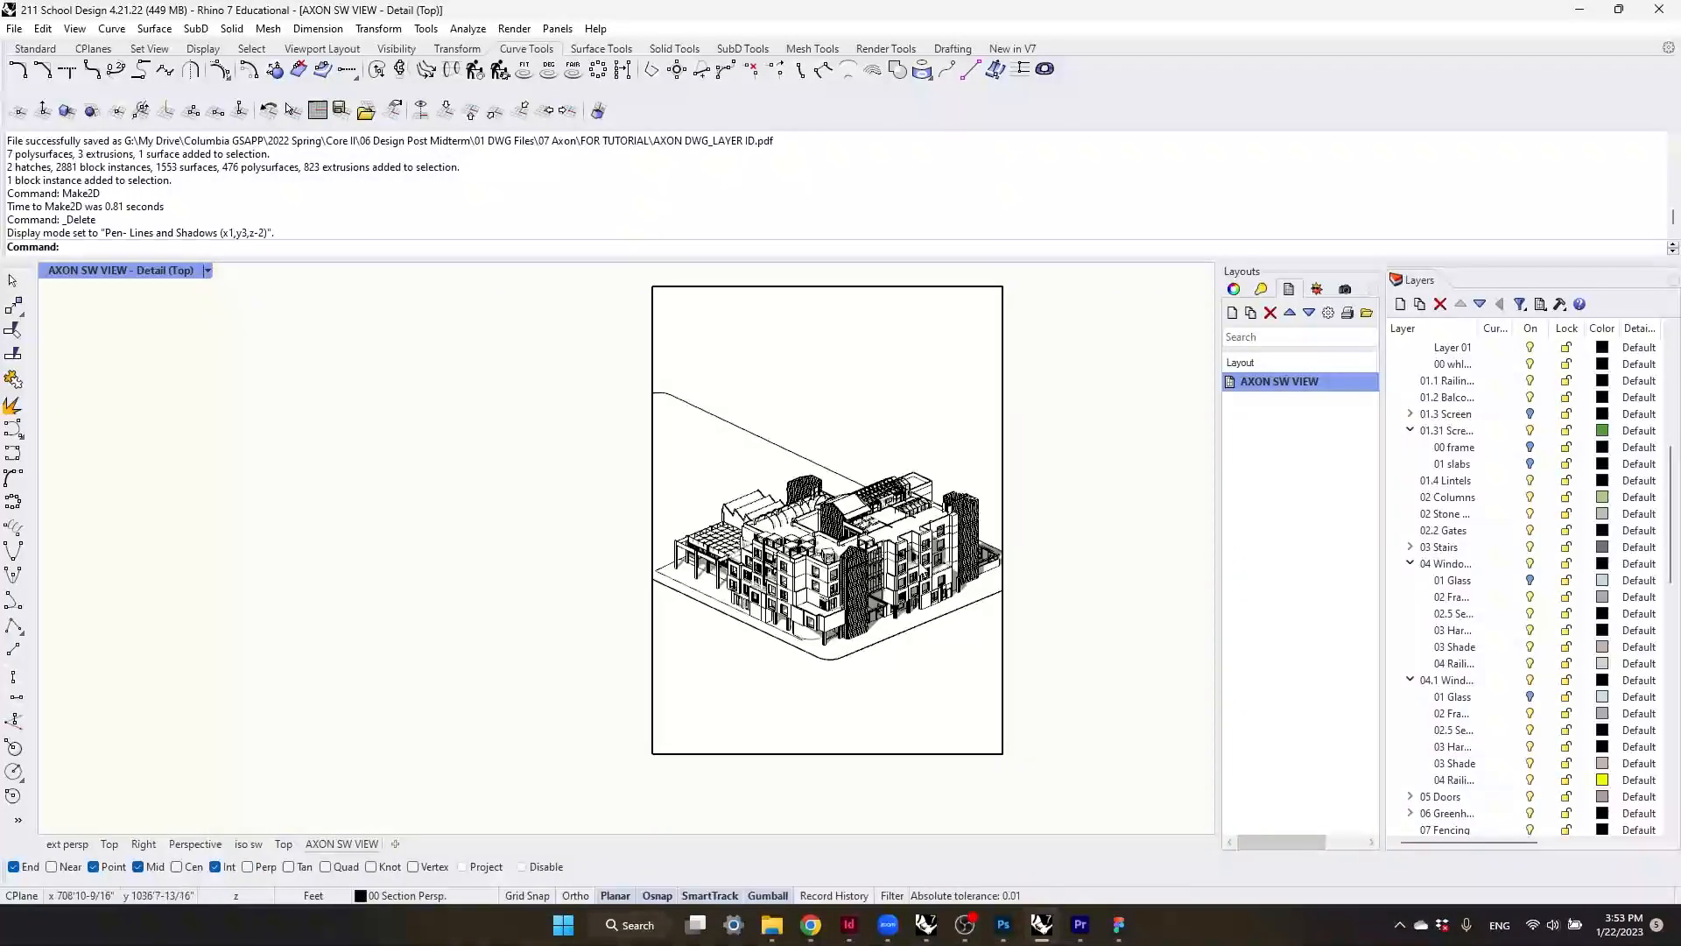
scroll(627, 564, up, 1)
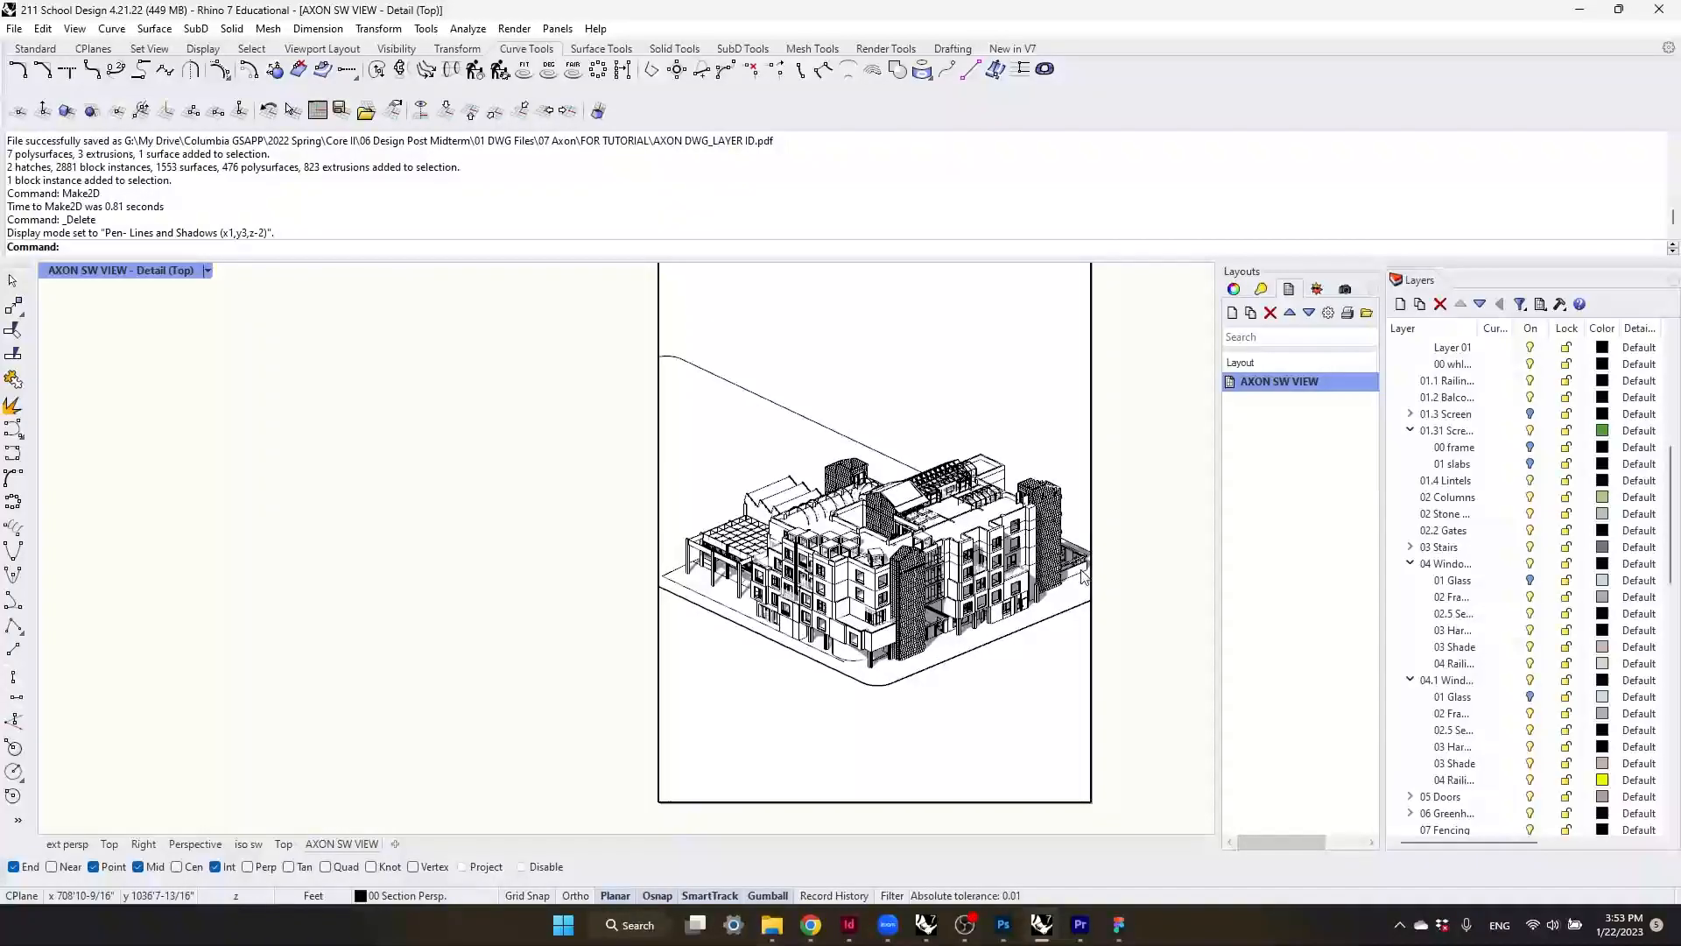
scroll(1083, 575, up, 1)
scroll(1083, 575, up, 1)
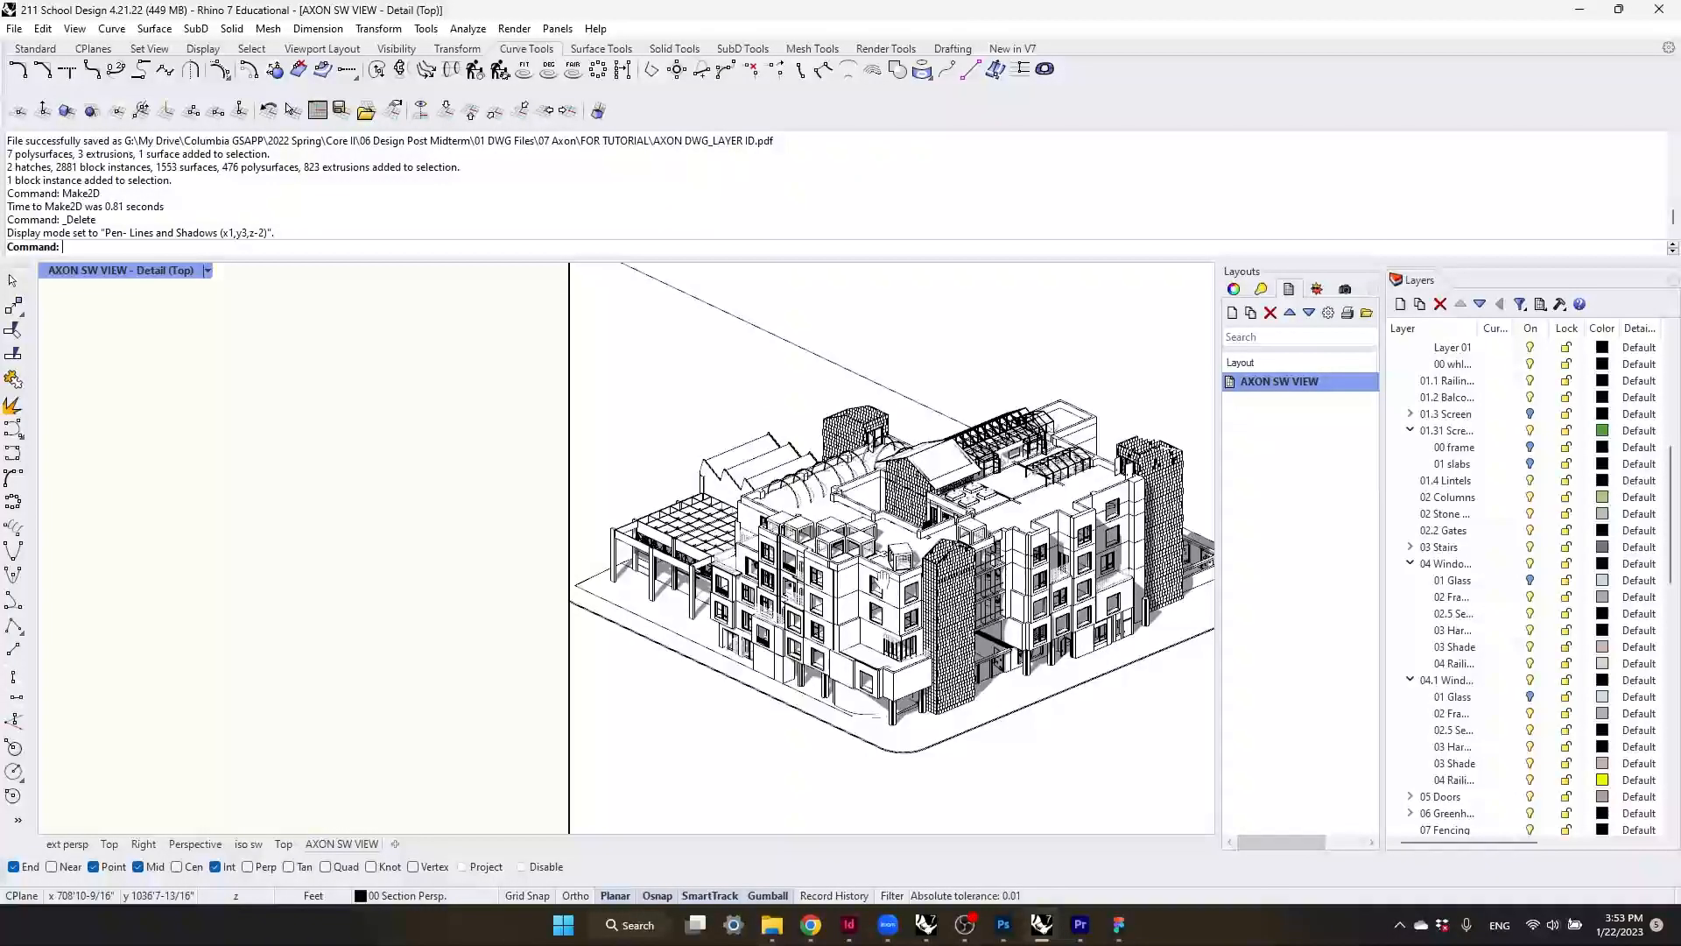
right_drag(892, 576, 883, 573)
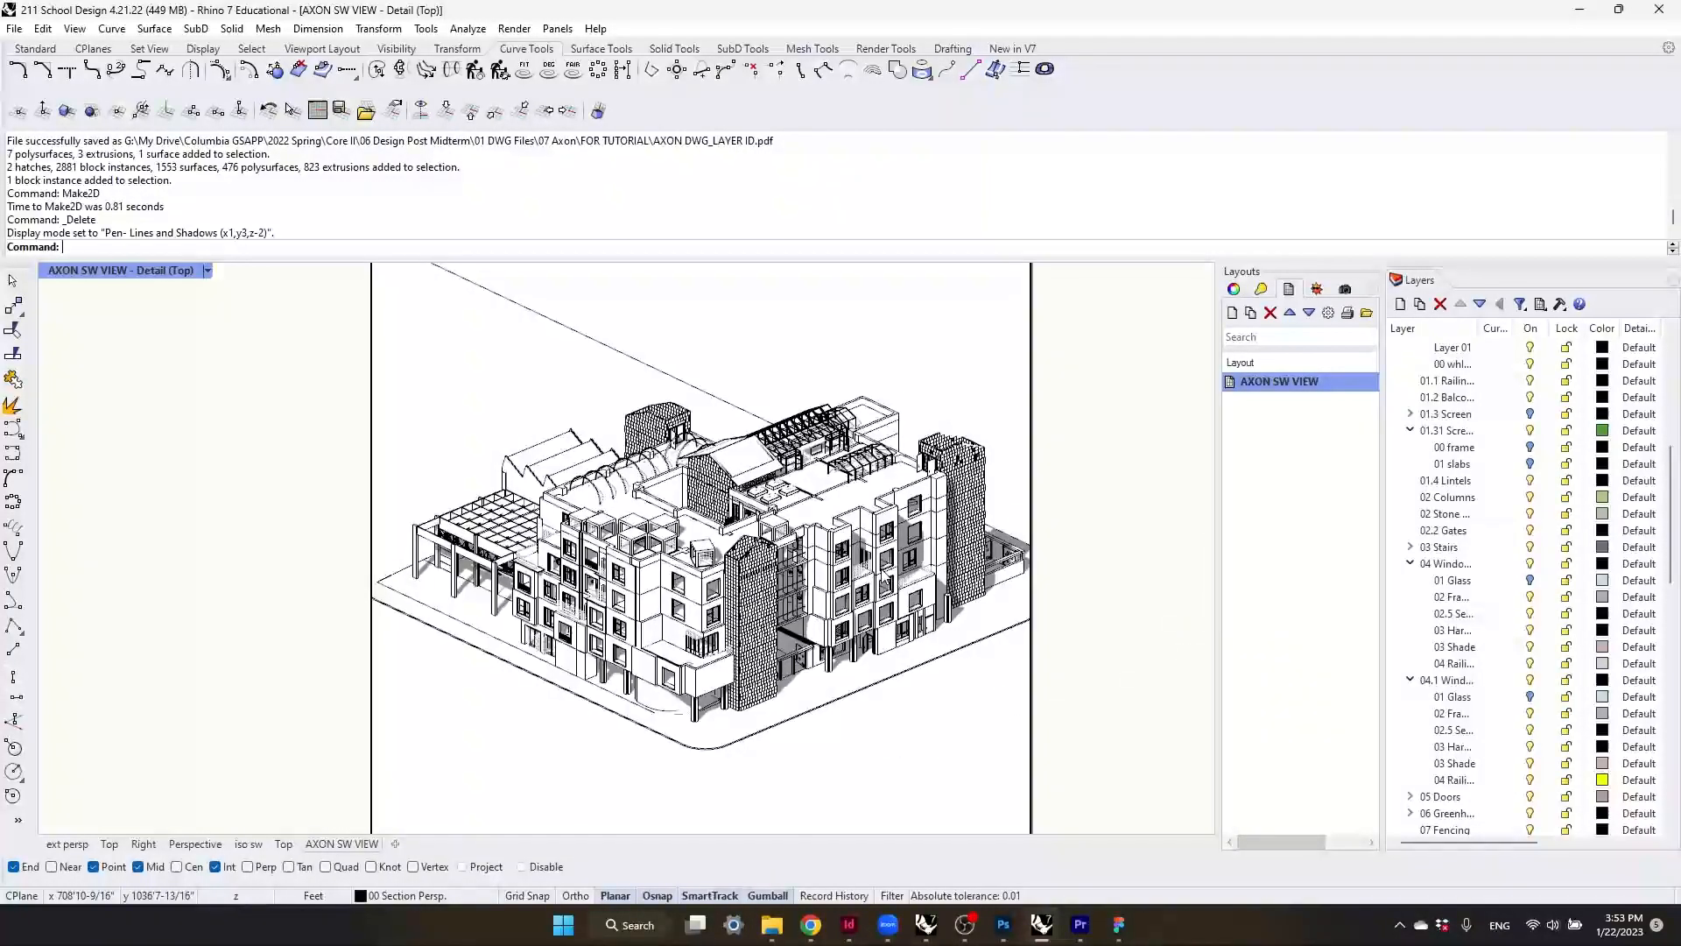
scroll(851, 566, down, 2)
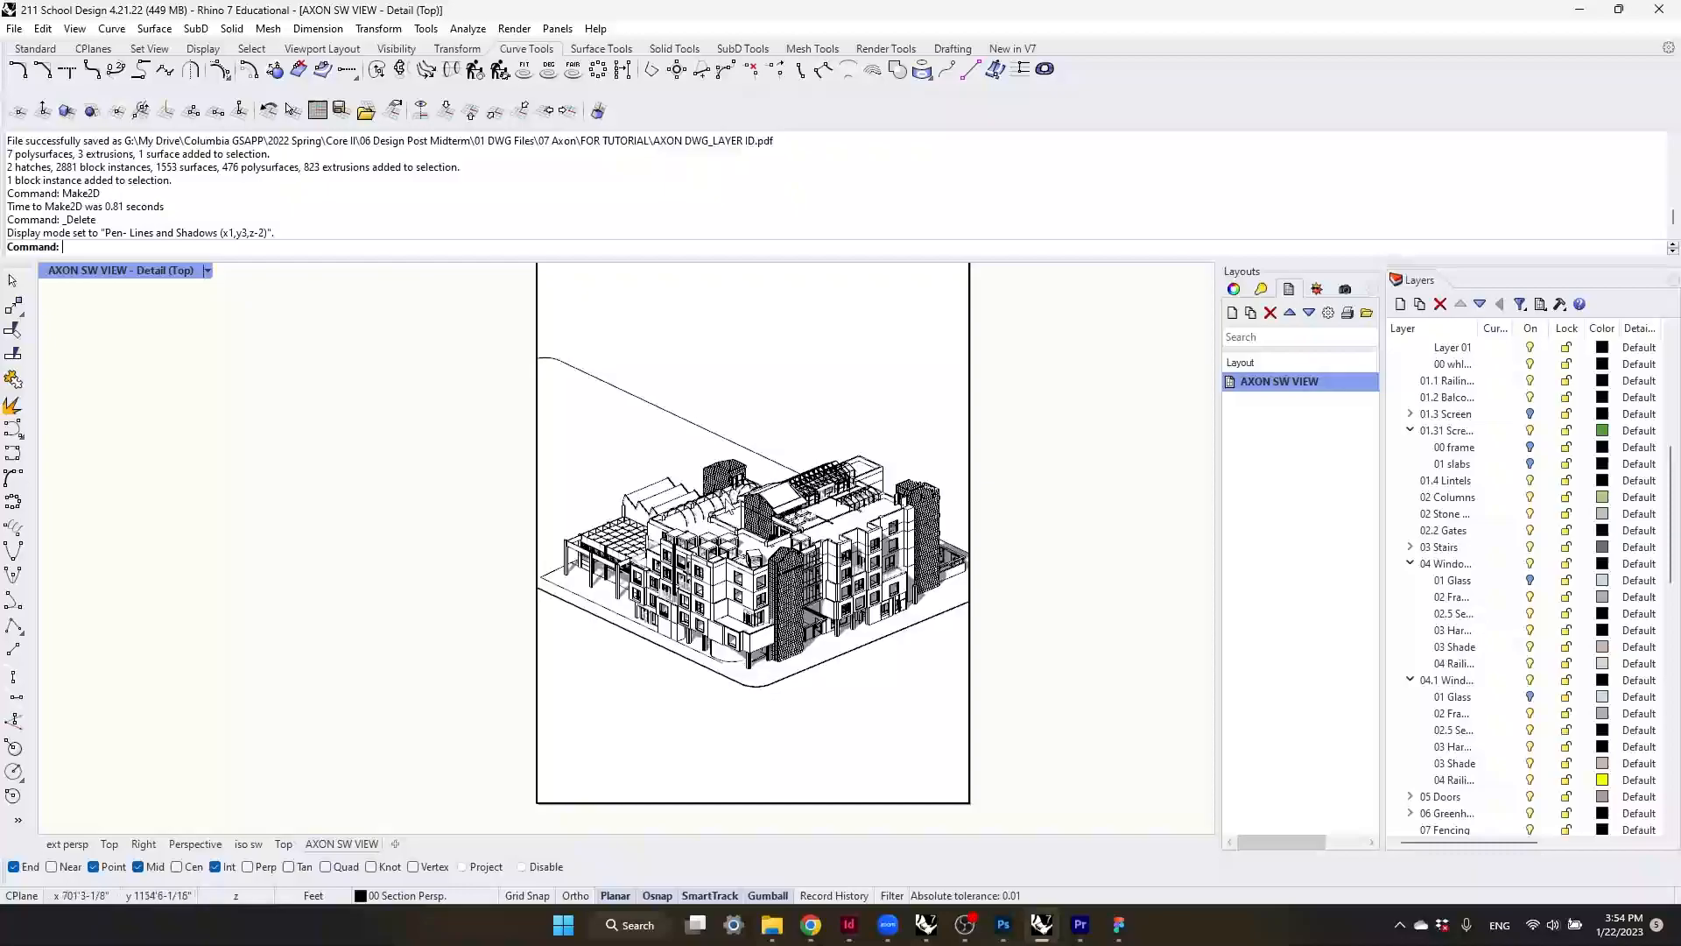
- Set the layout detail's display mode to Pen- Shadows Only (x1,y3,z-2) and inspect the building's shadows
click(208, 271)
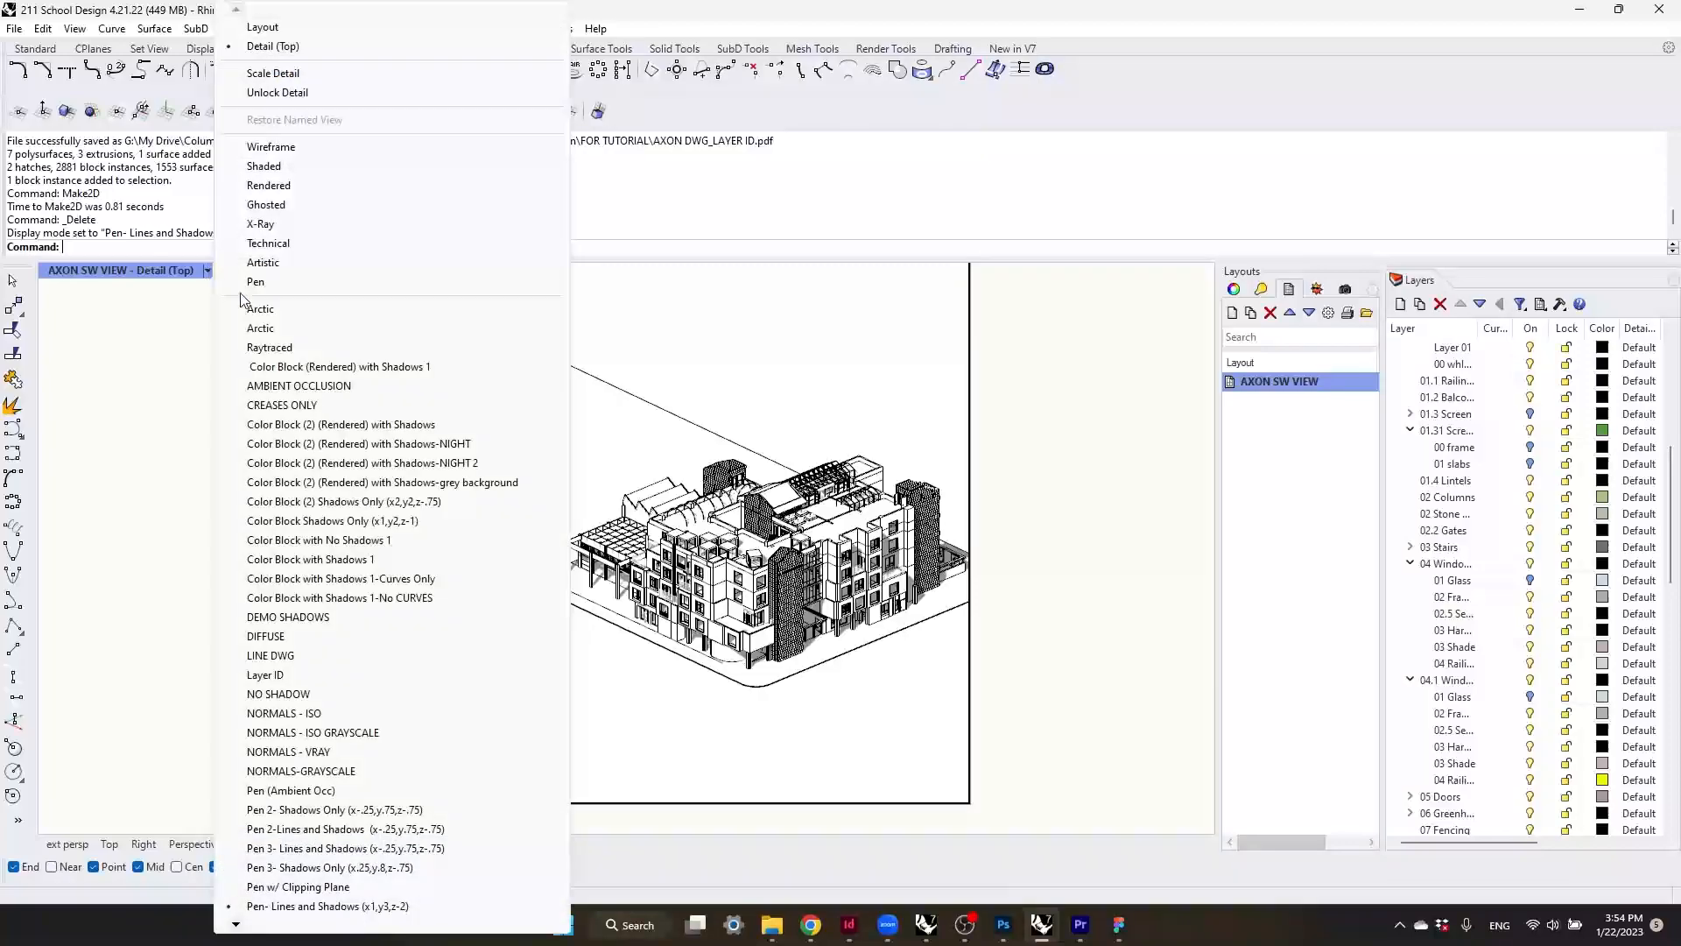
mouse_move(272, 921)
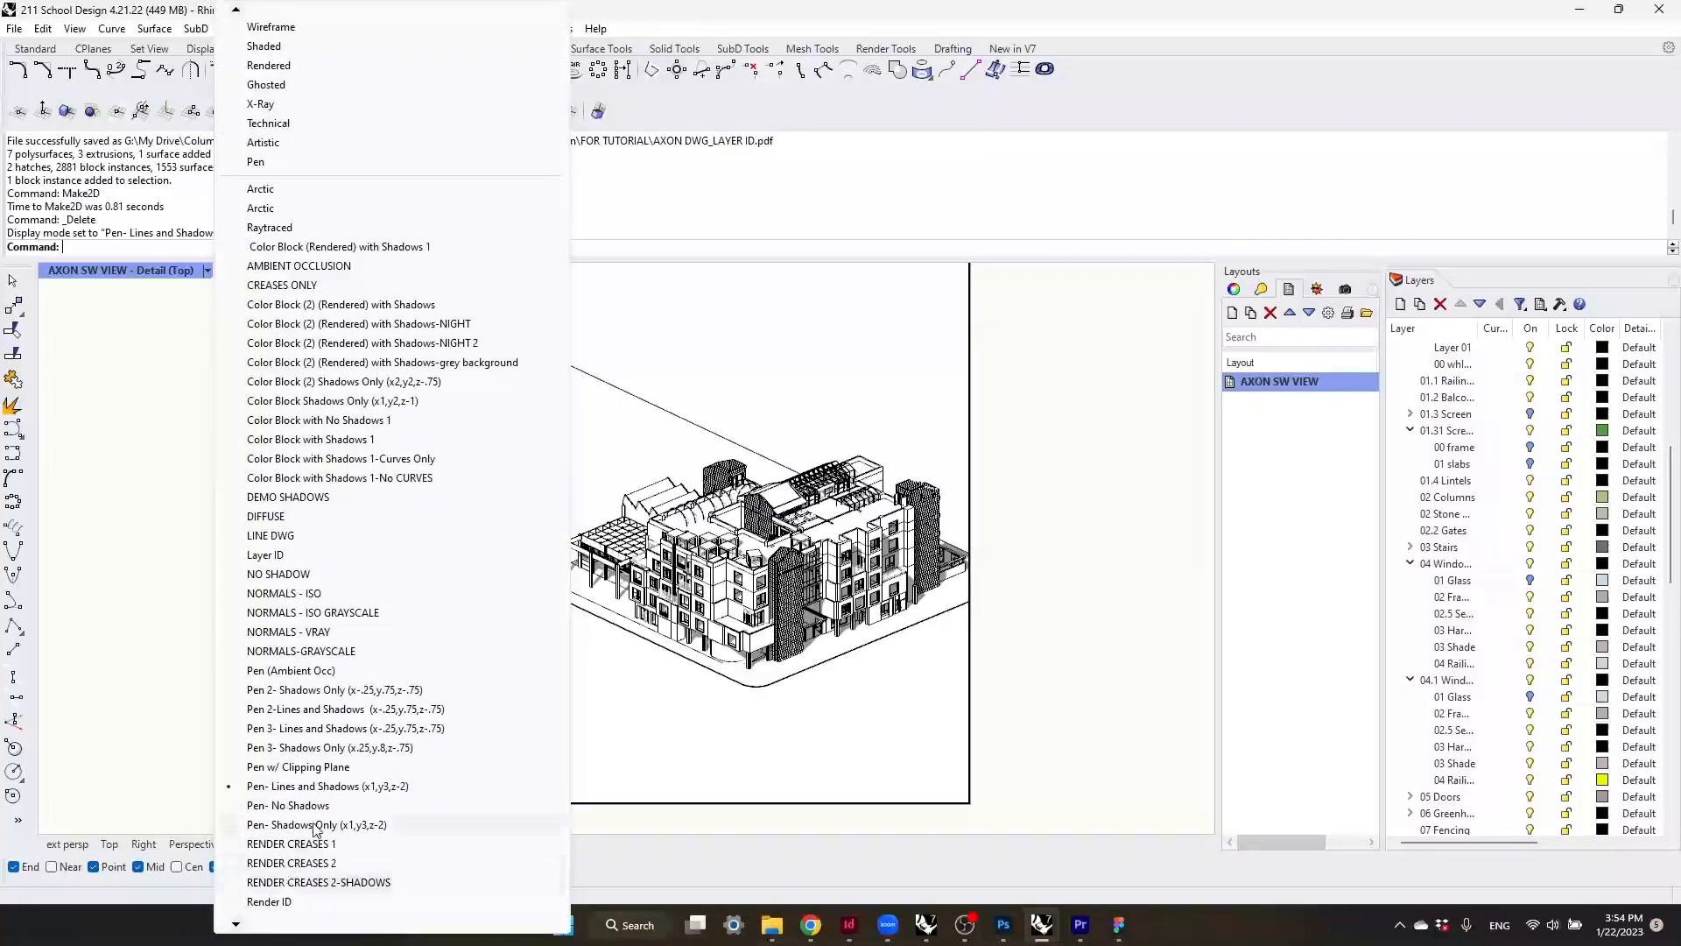
click(359, 827)
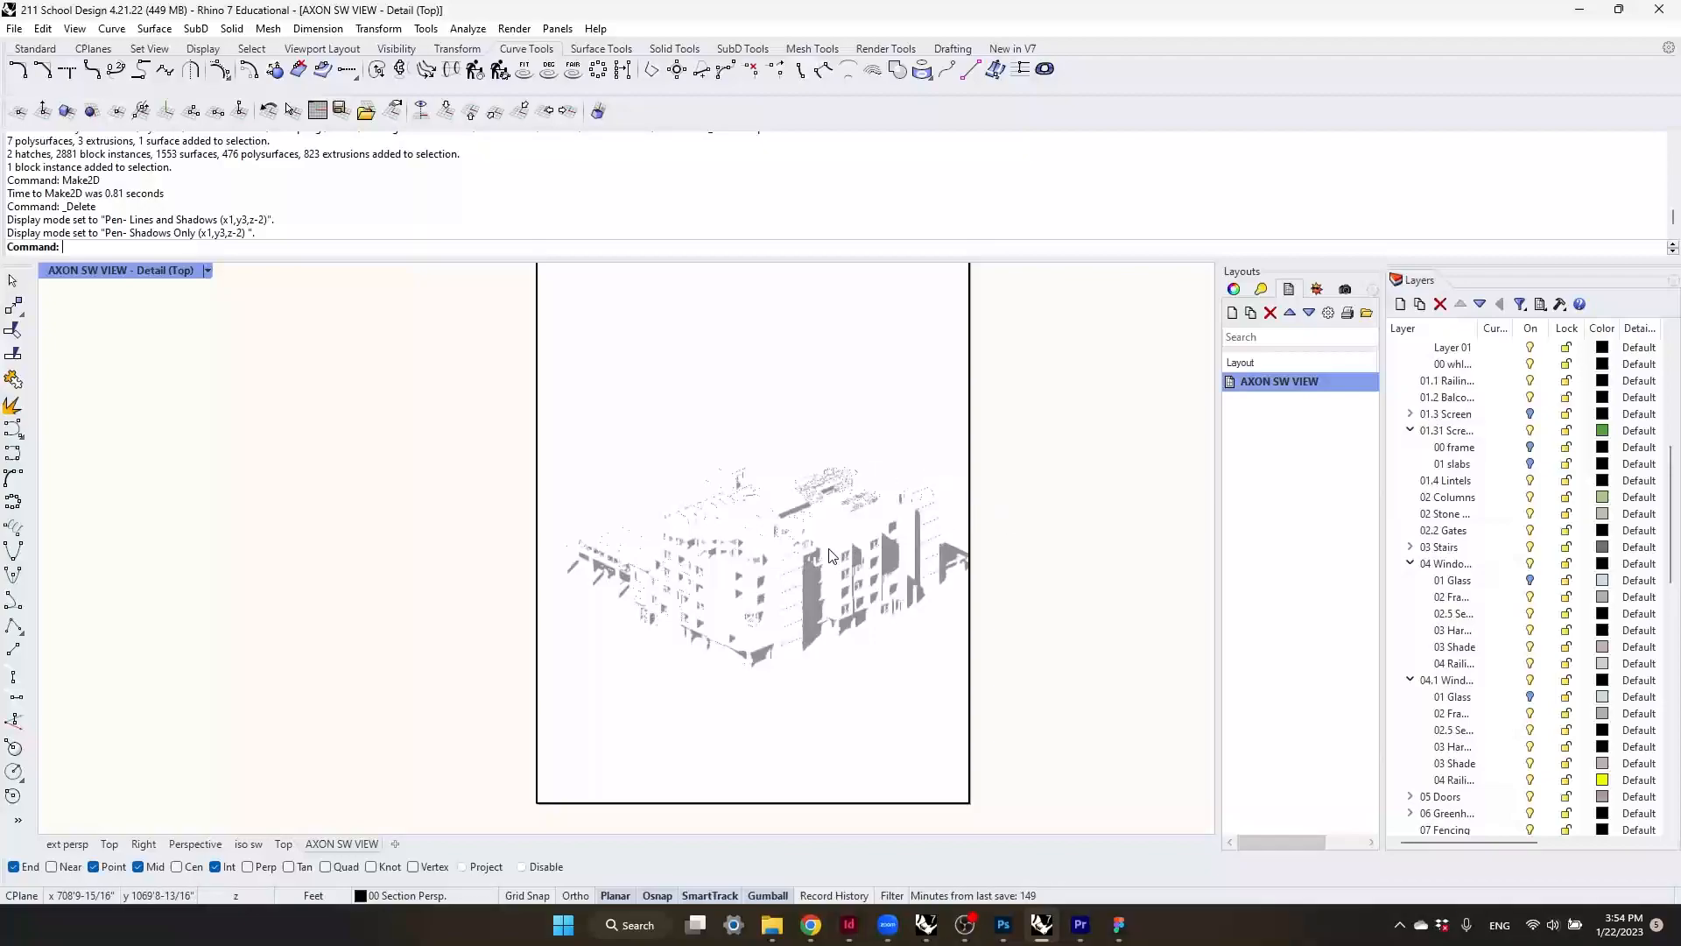
scroll(869, 486, down, 1)
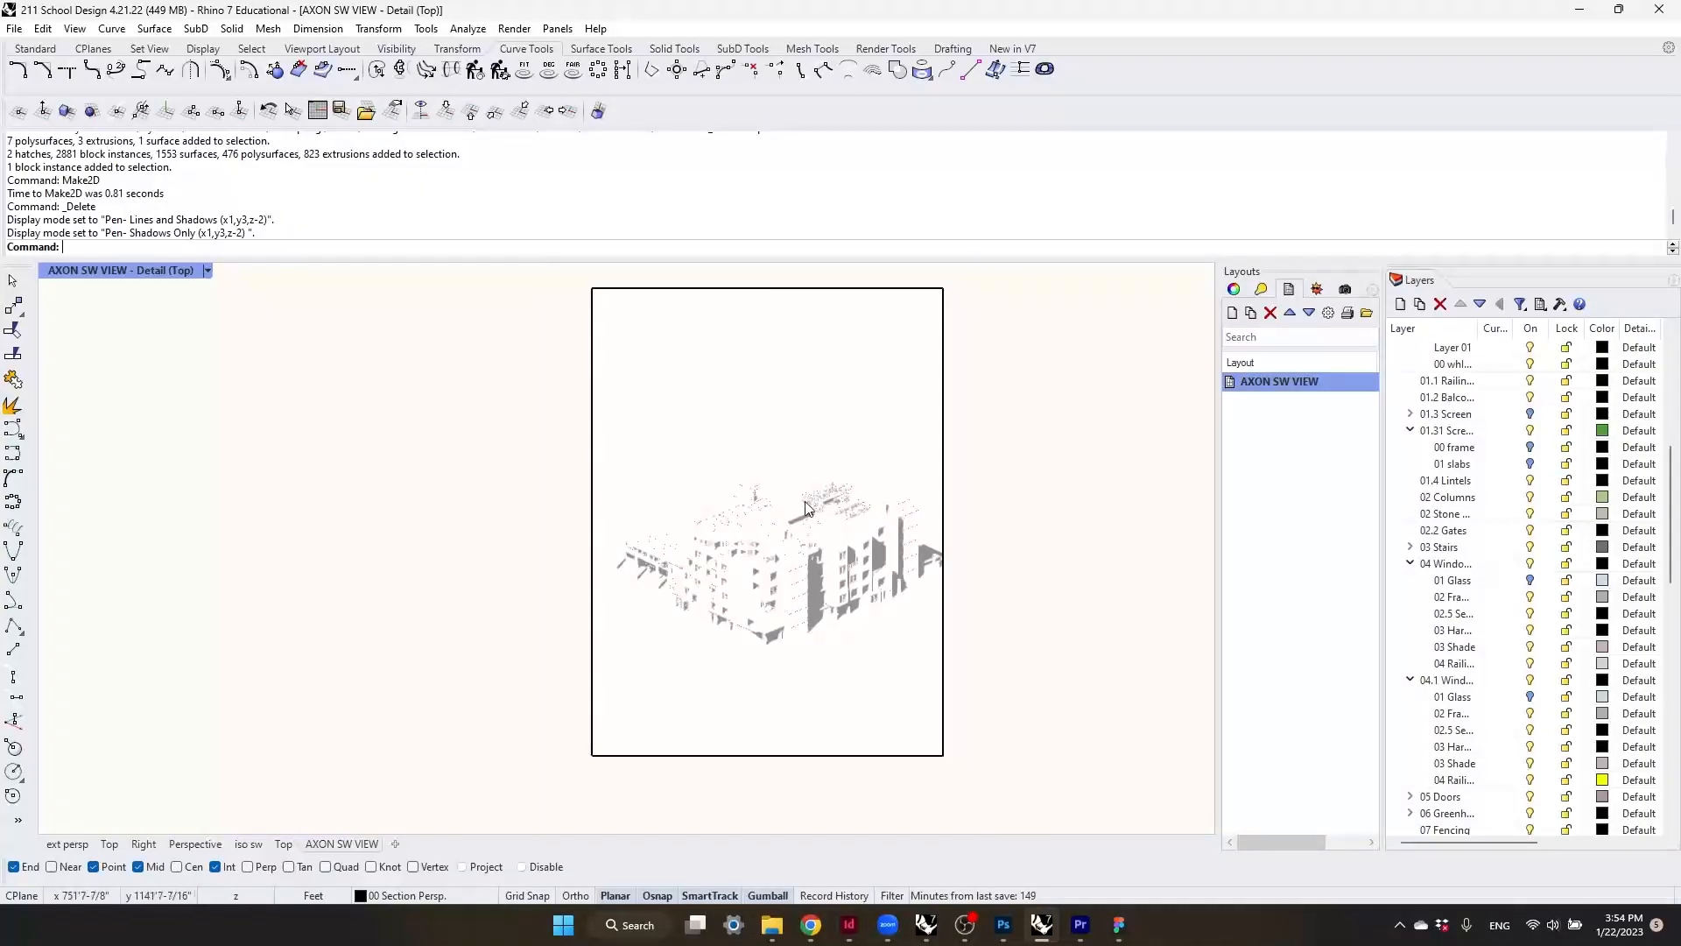
scroll(806, 506, up, 1)
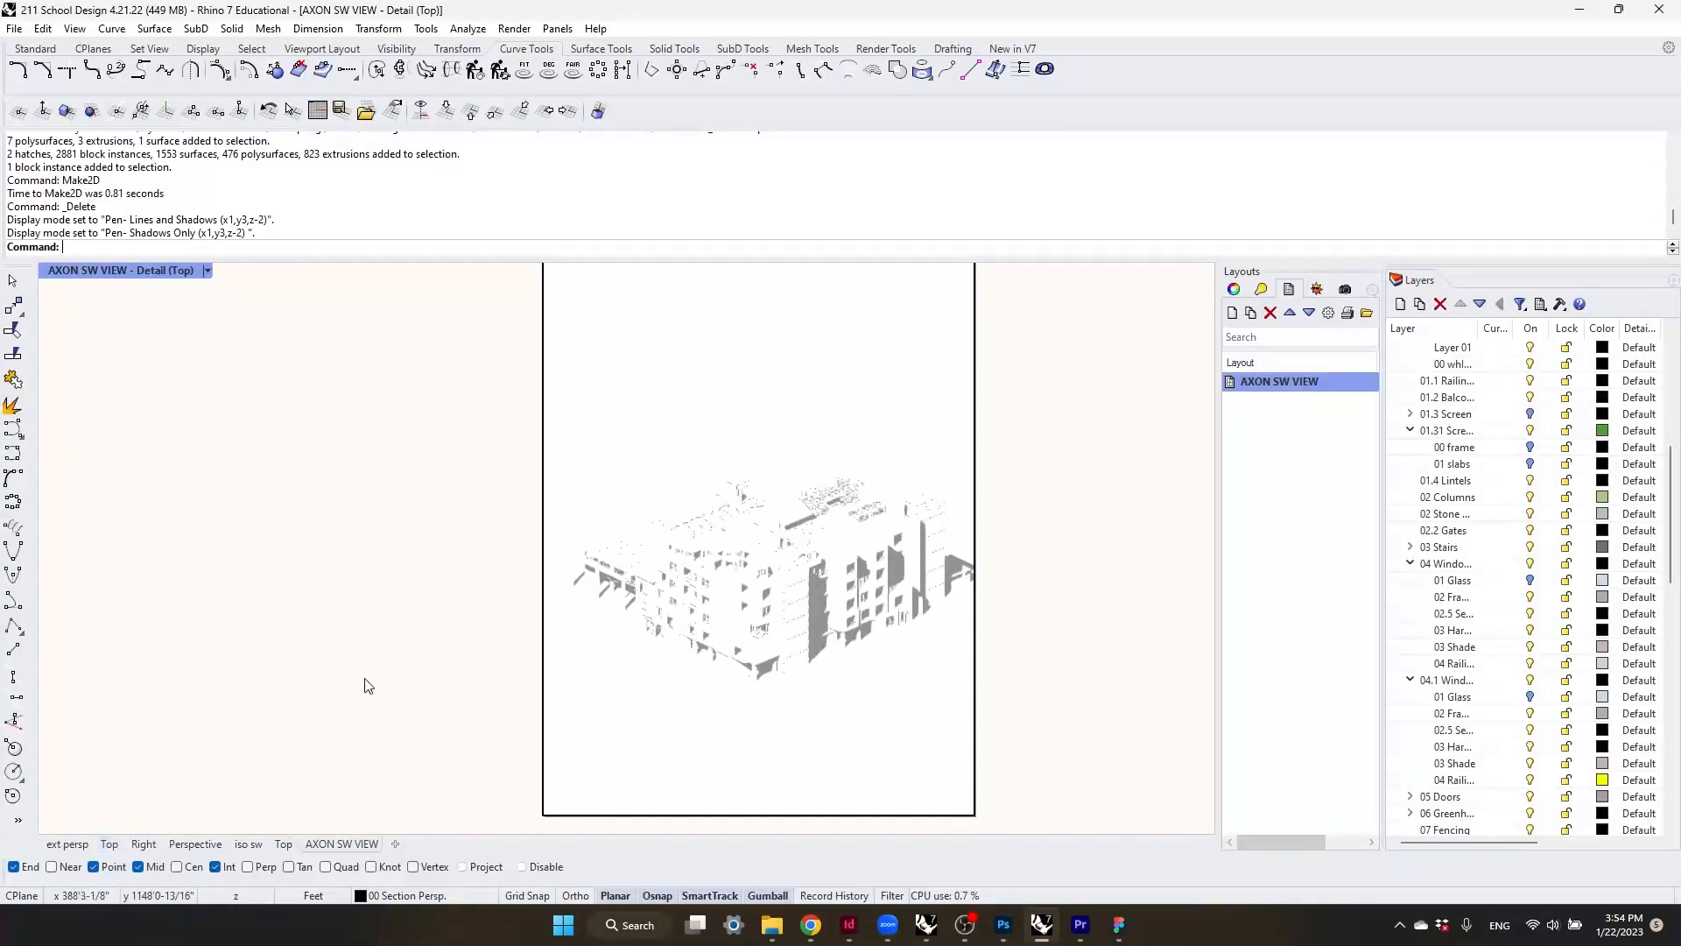
- Set the AXON SW VIEW detail's display mode to Layer ID
click(207, 270)
click(852, 385)
double_click(212, 270)
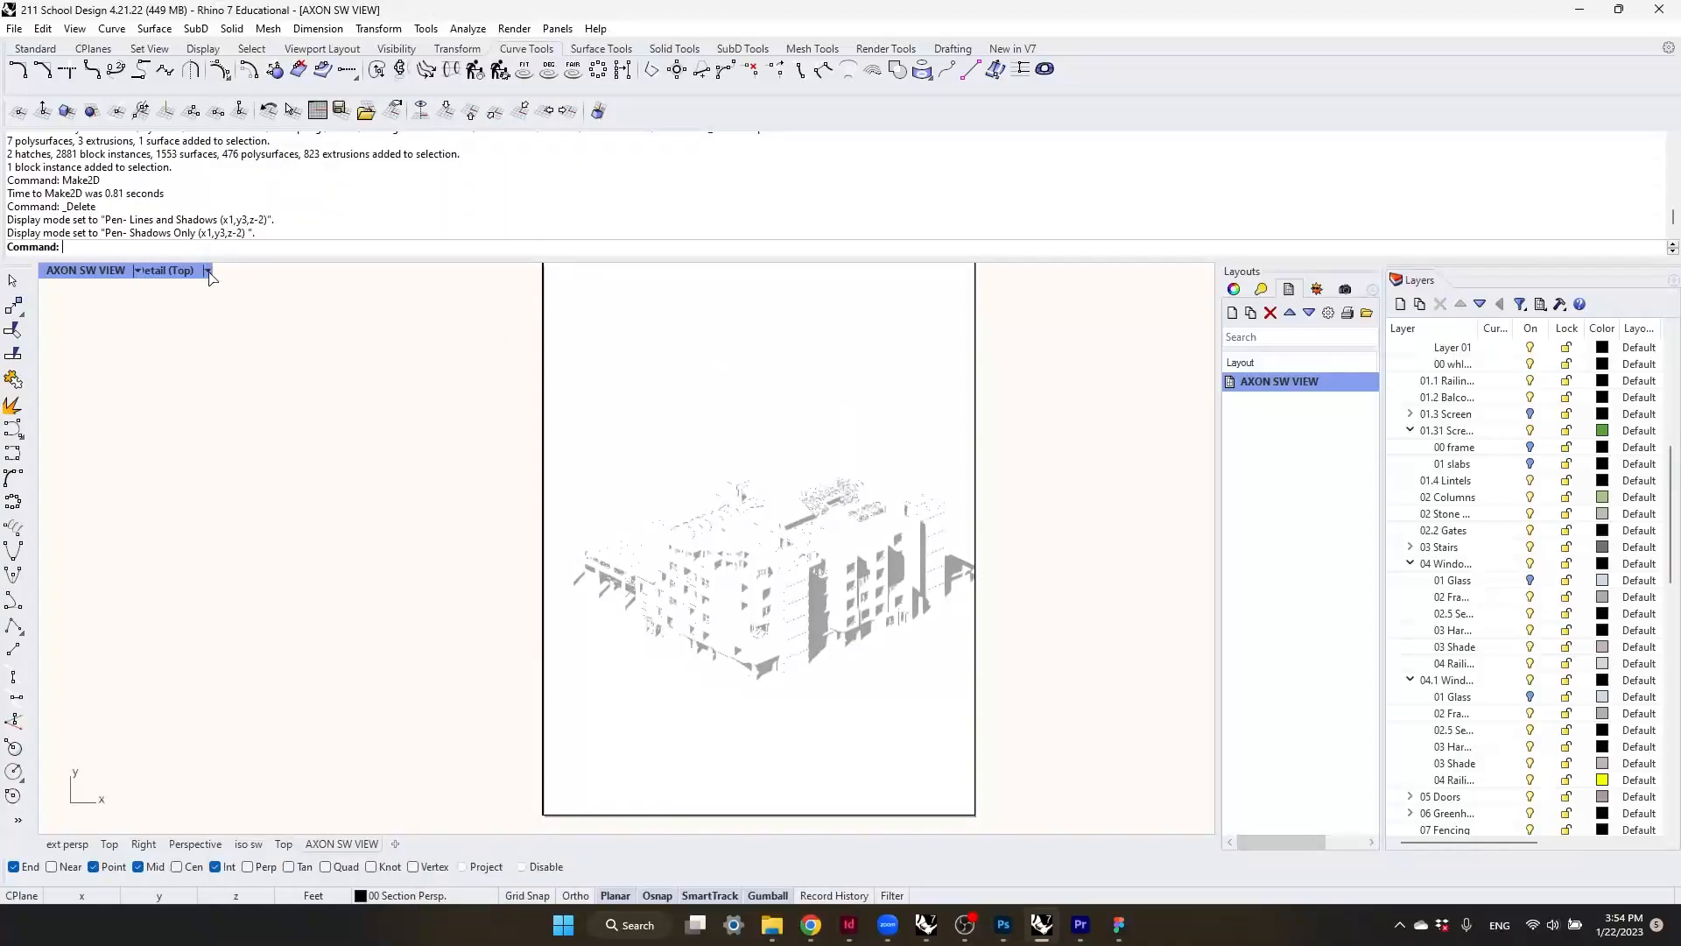
click(138, 270)
click(707, 312)
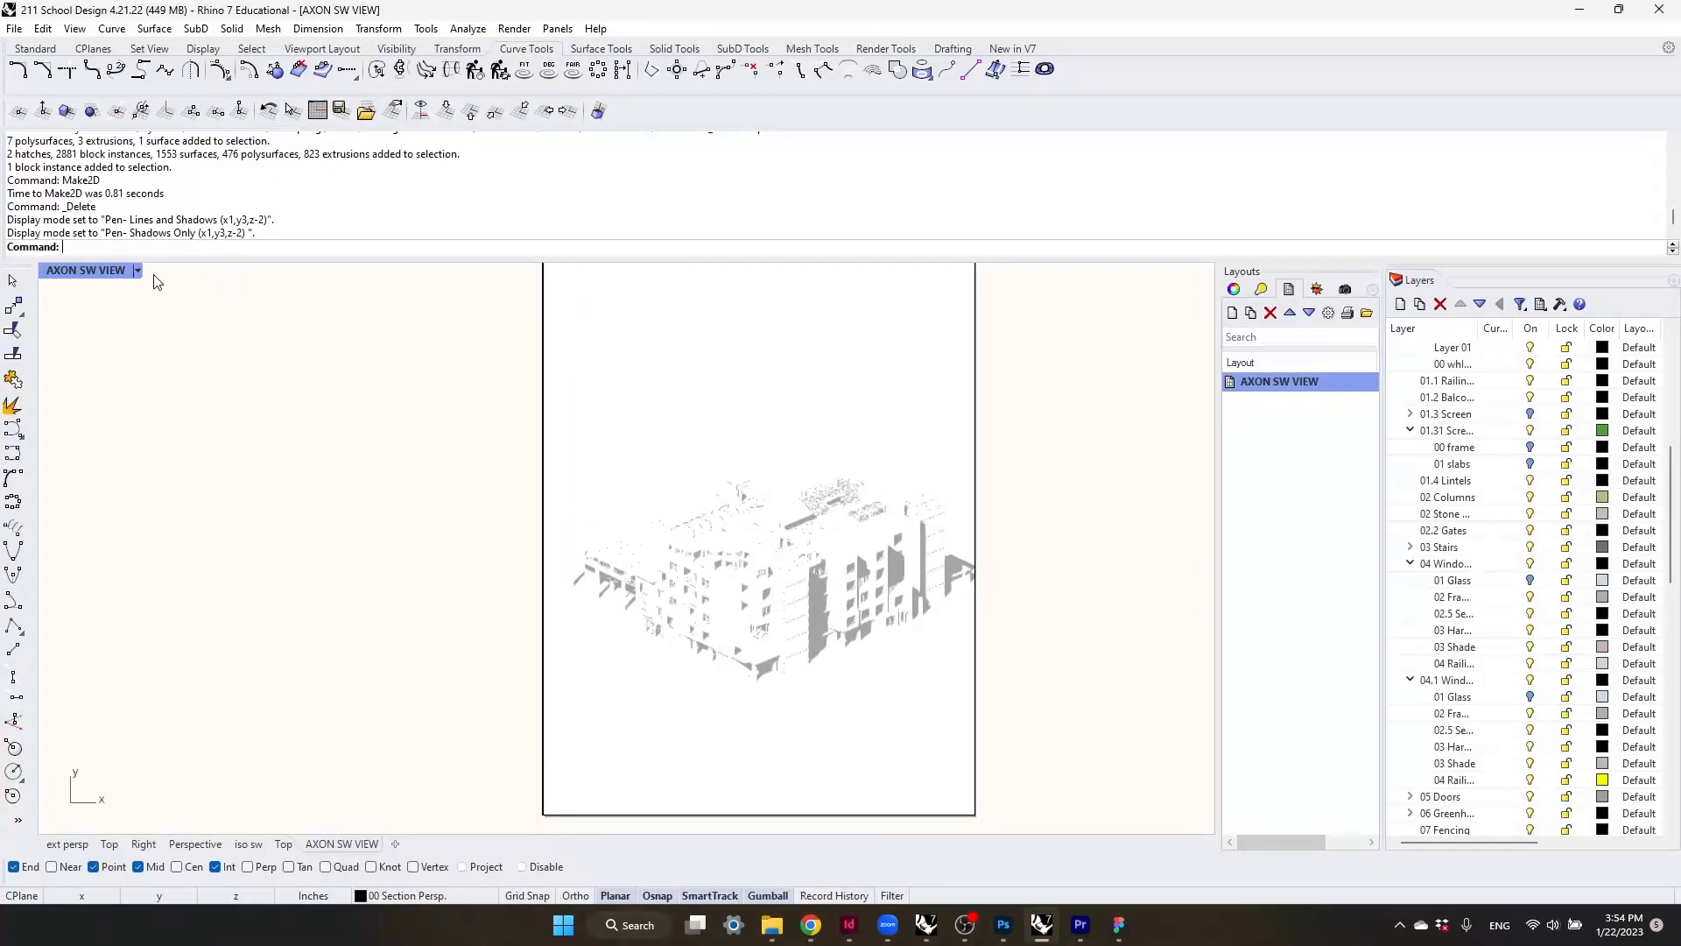
click(207, 270)
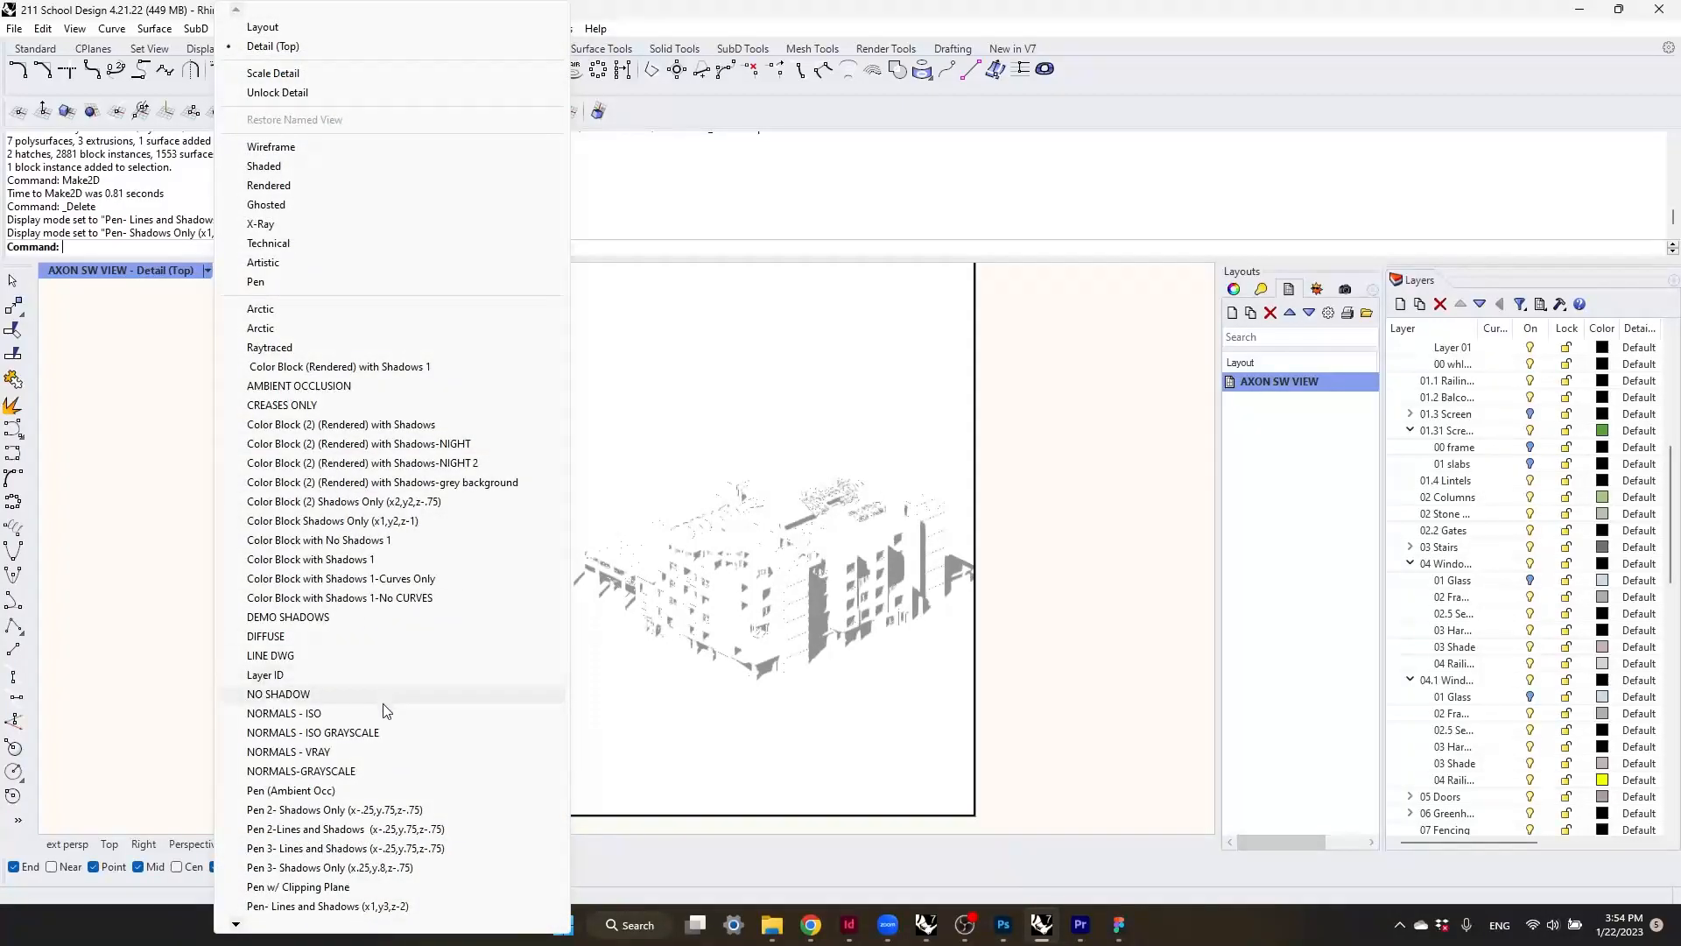
click(386, 674)
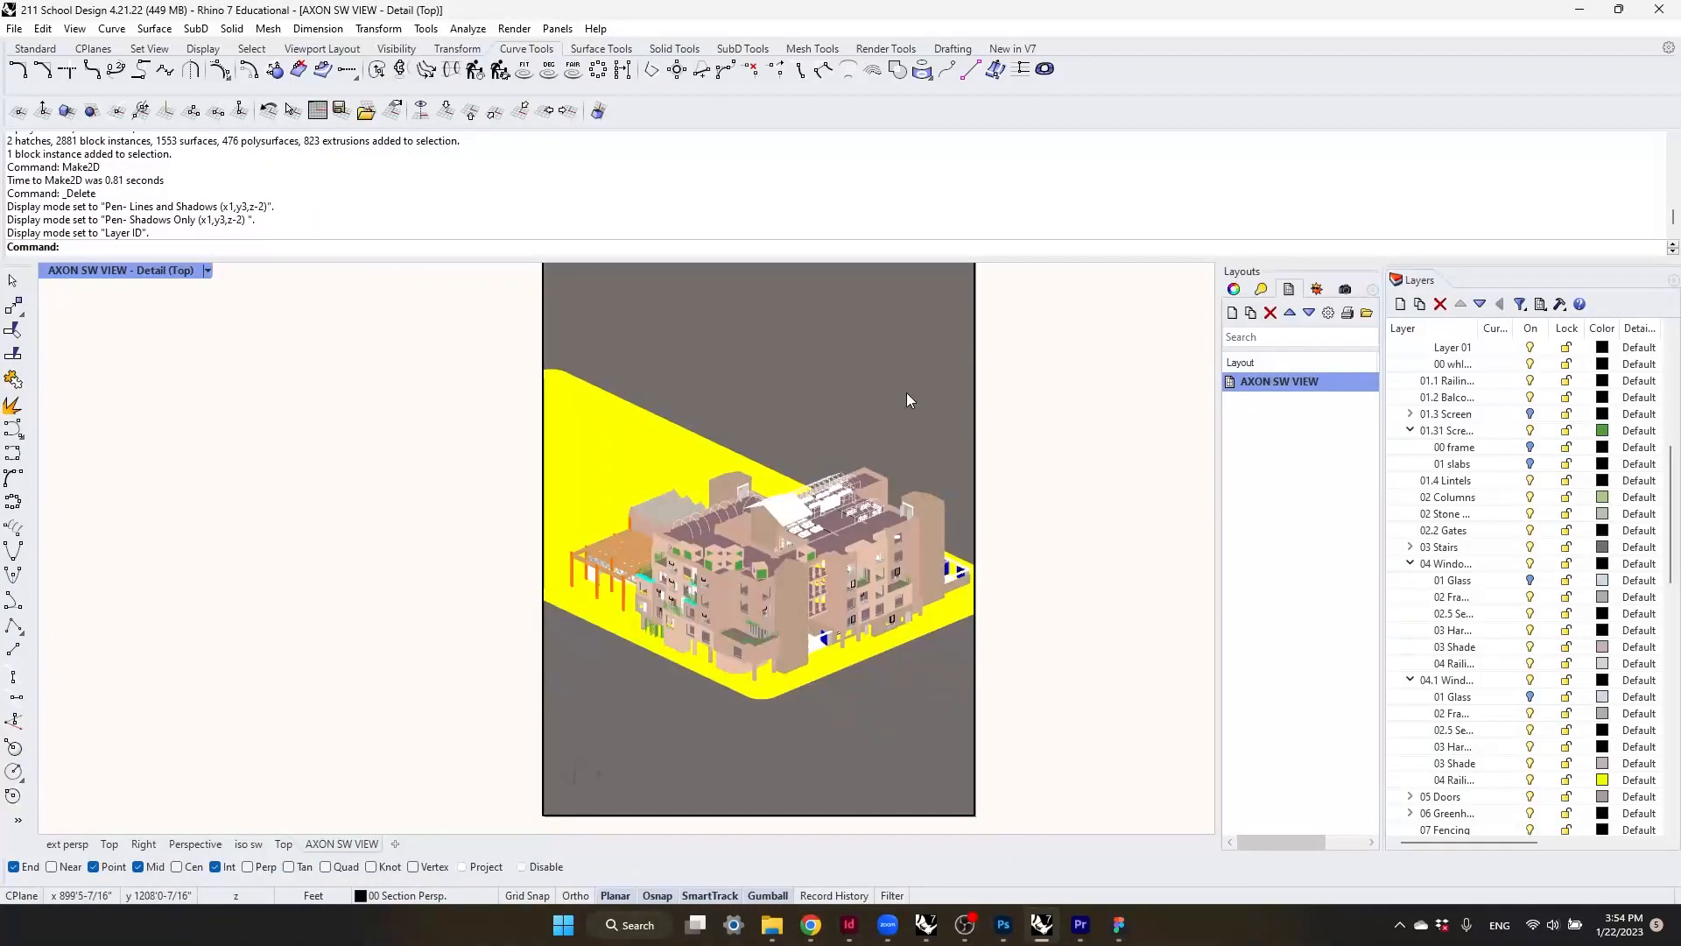
- Switch to the Top viewport and select the site context linework surrounding the building to inspect it
click(109, 844)
scroll(919, 687, down, 6)
right_drag(919, 688, 734, 678)
scroll(734, 682, up, 12)
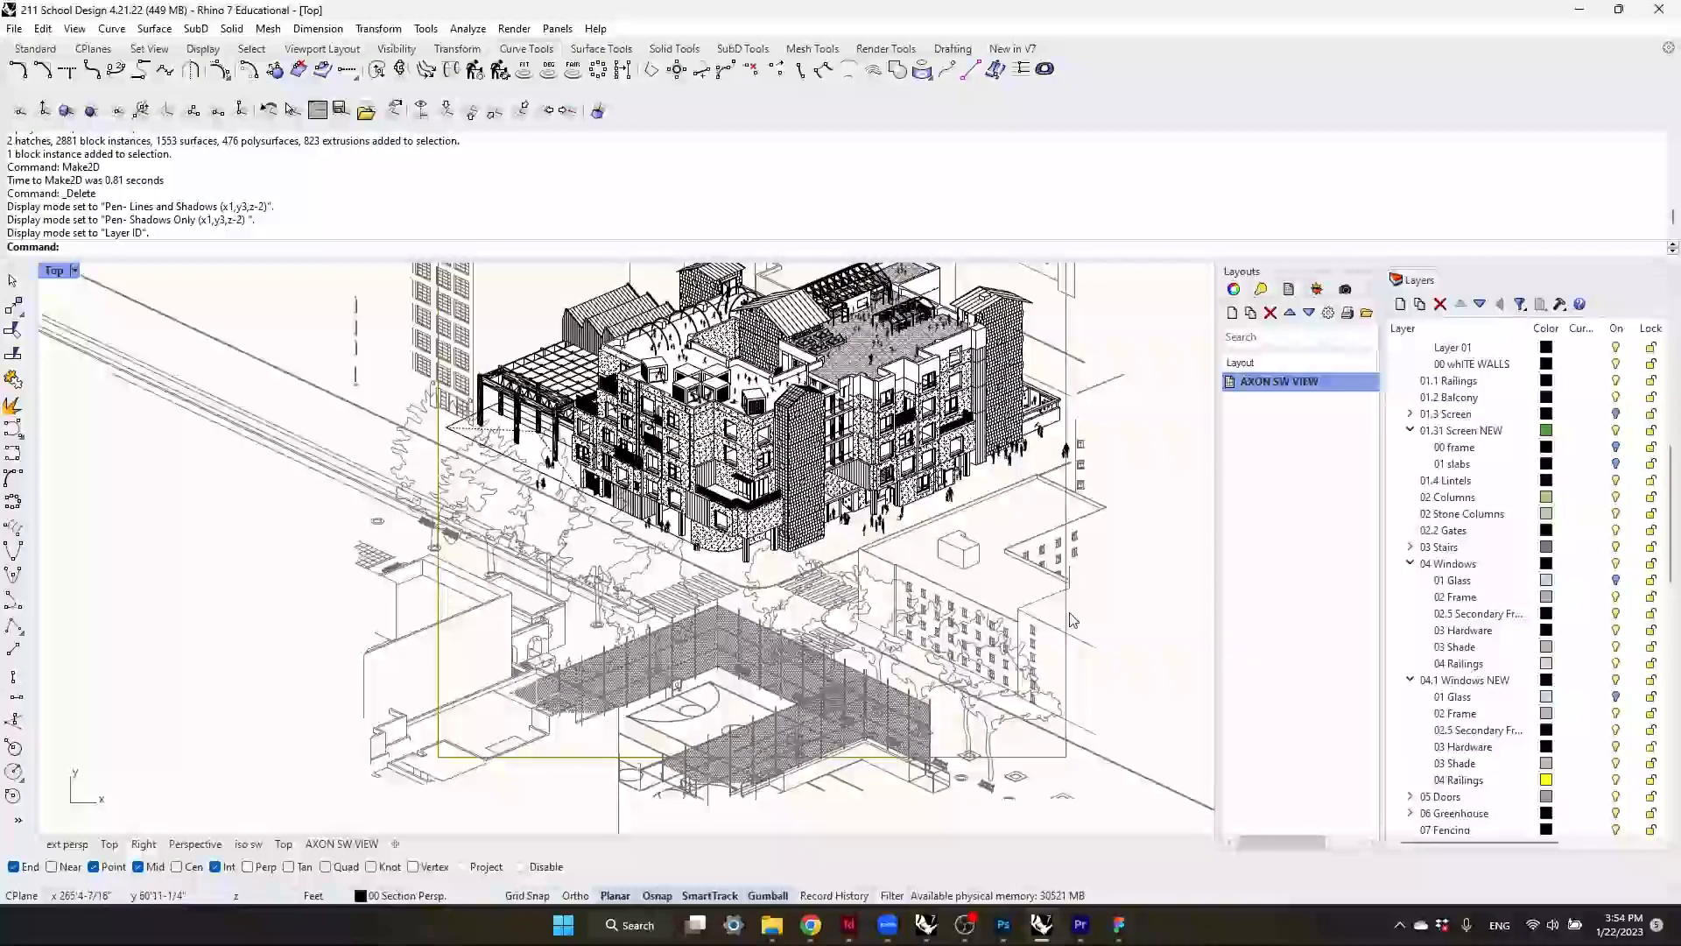
click(1066, 619)
mouse_move(1068, 620)
right_down()
mouse_move(1054, 679)
mouse_move(836, 754)
mouse_move(856, 704)
right_up()
scroll(837, 754, down, 6)
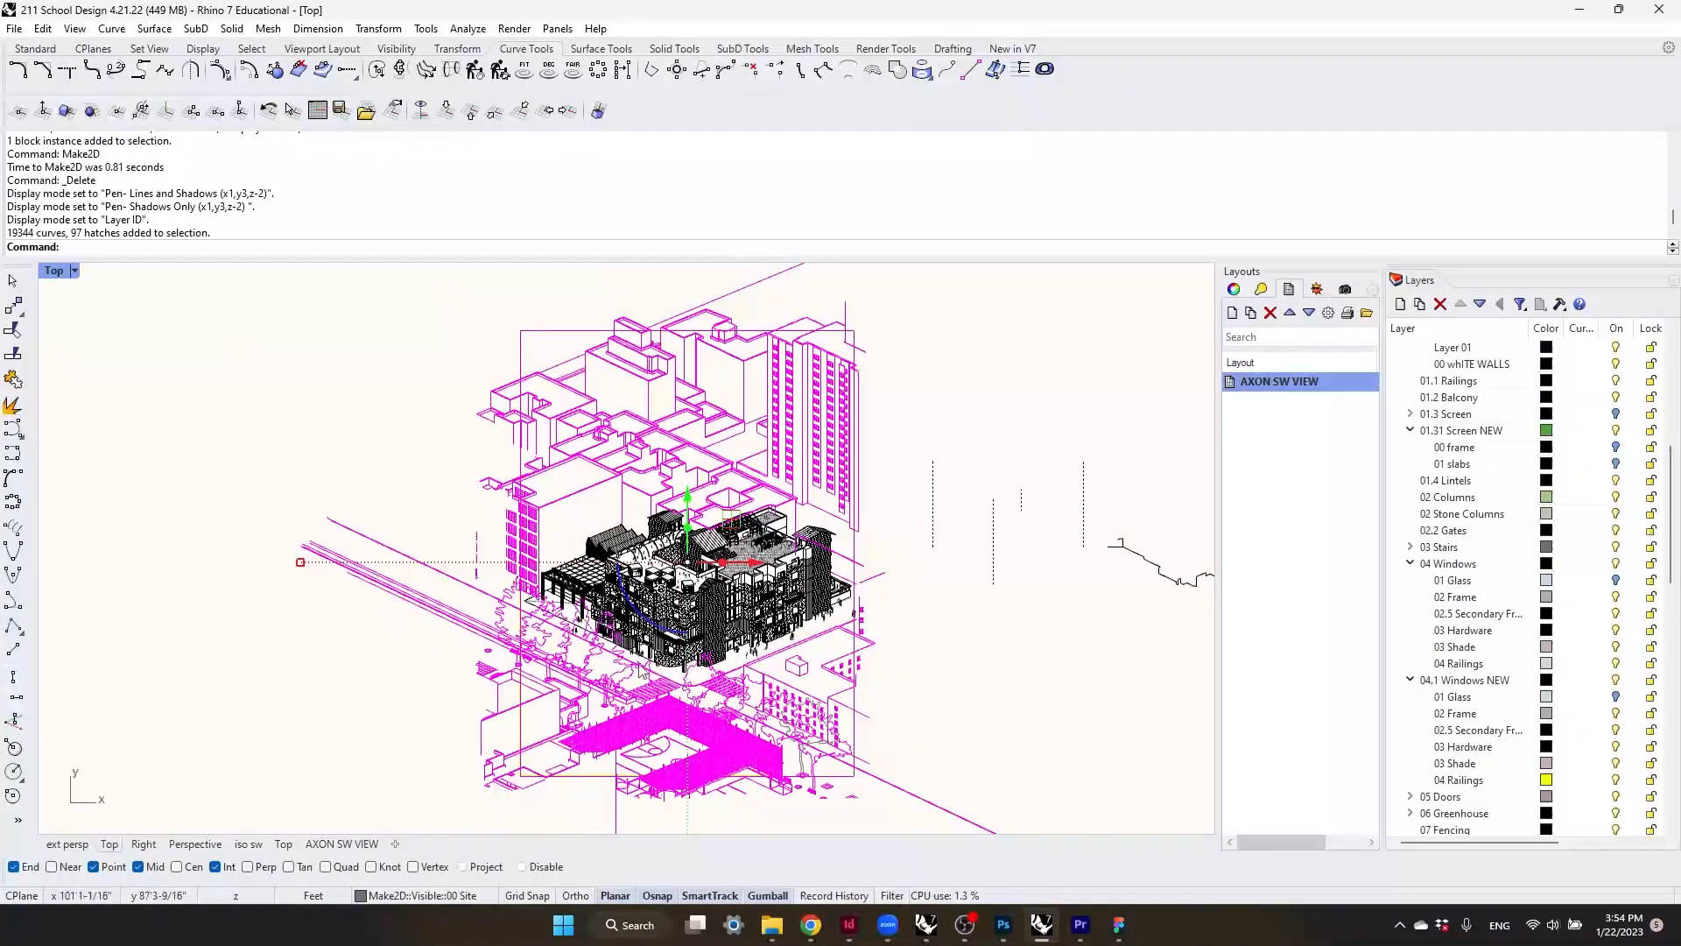
scroll(759, 602, up, 2)
scroll(759, 602, up, 3)
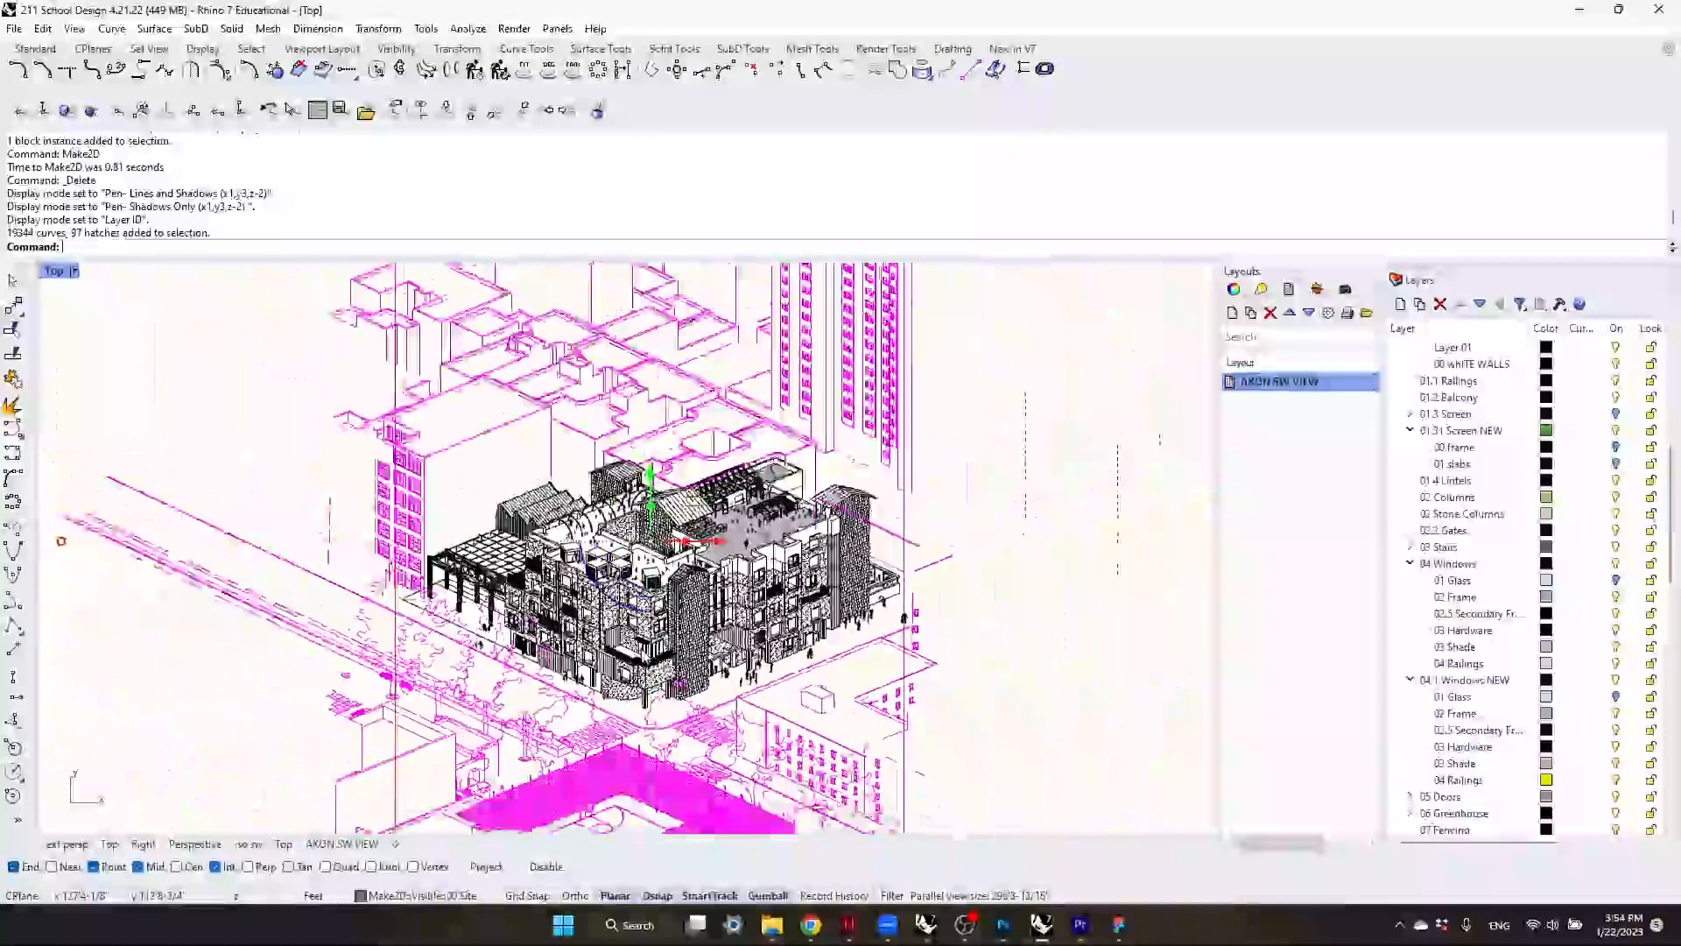
scroll(644, 647, down, 2)
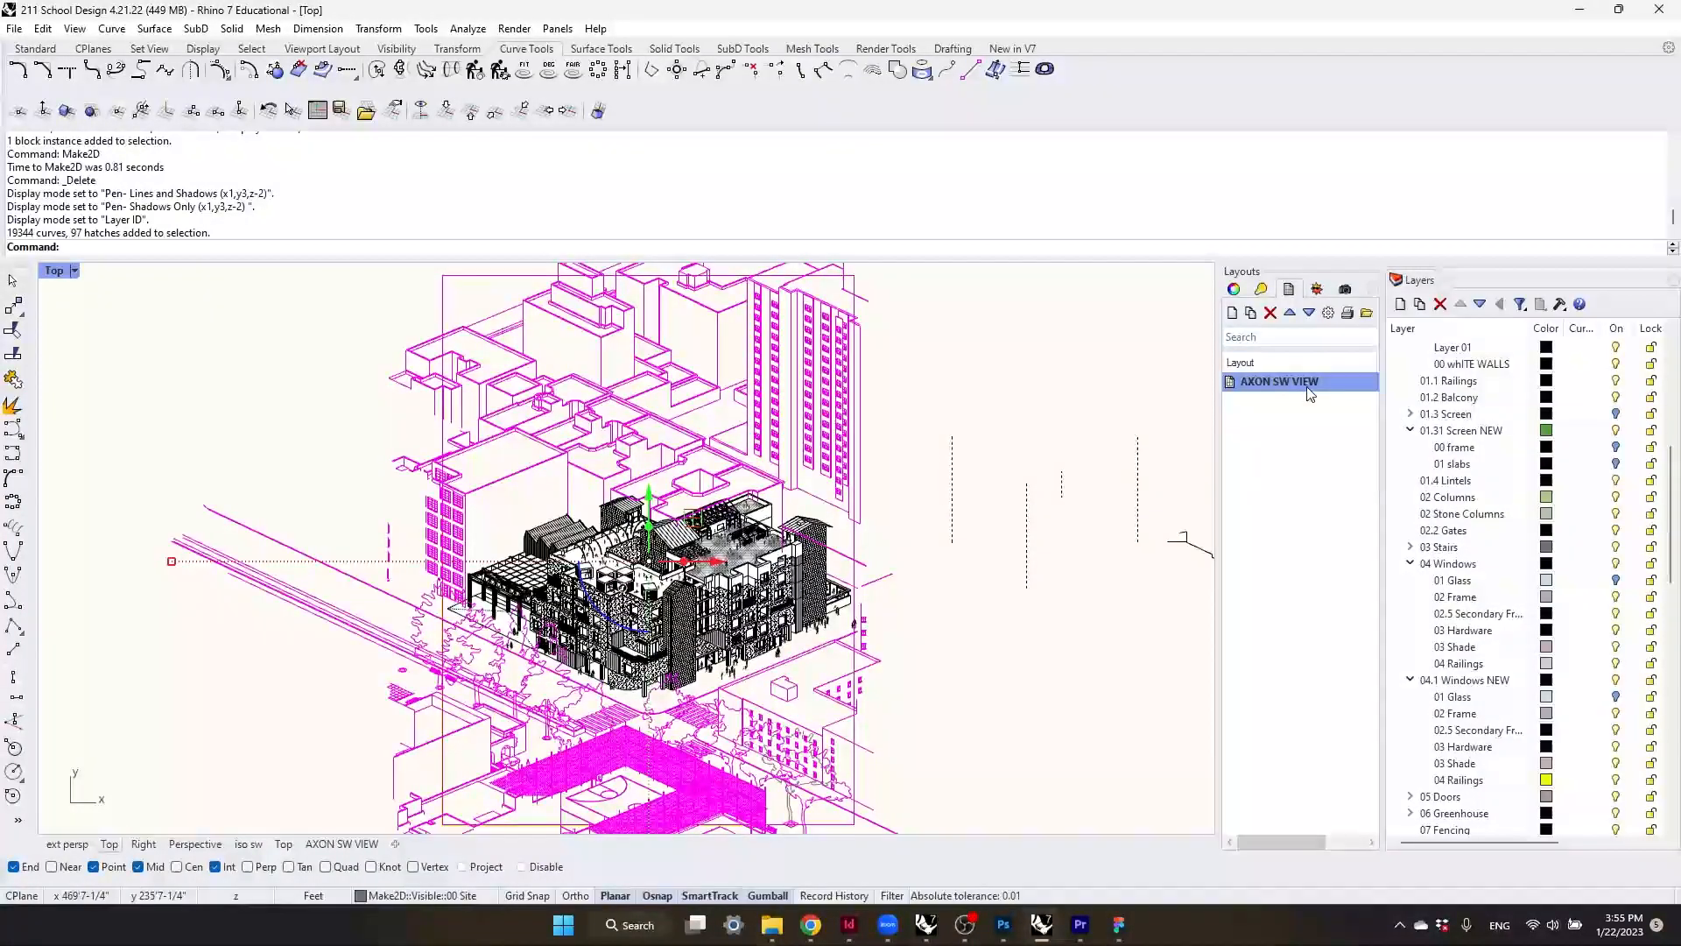
- Compare the AXON SW VIEW layout with the Top viewport's linework, examining the facades, roof terrace and scale figures up close
double_click(1308, 385)
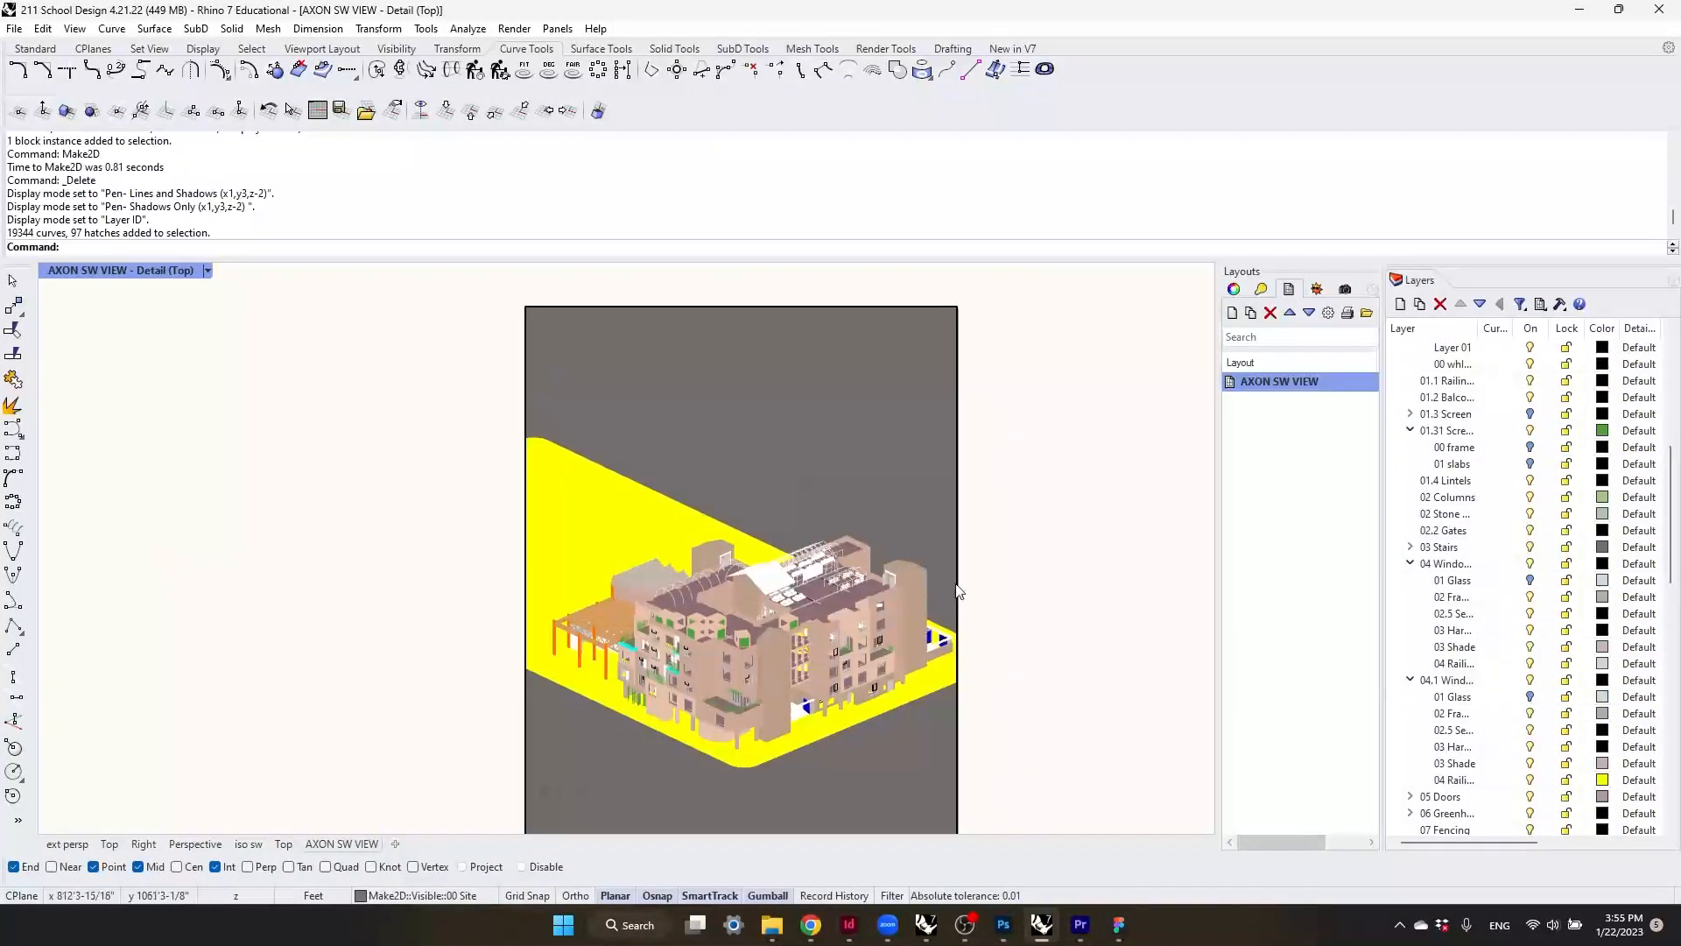
click(108, 845)
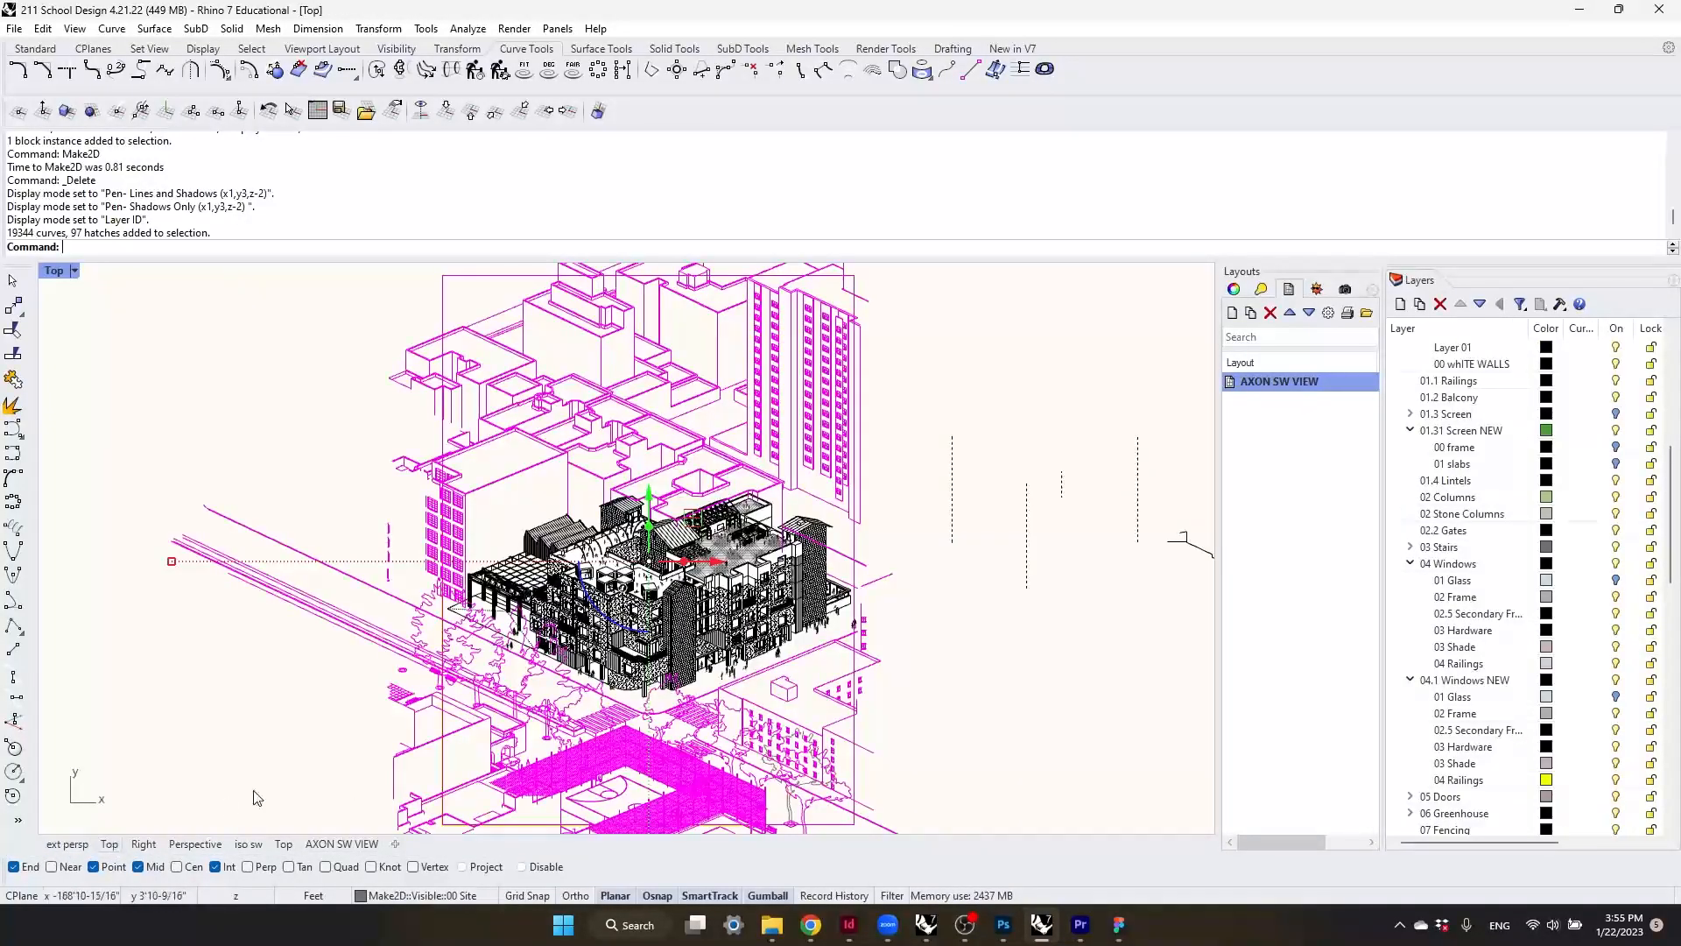
click(928, 607)
mouse_move(927, 608)
right_down()
mouse_move(949, 574)
mouse_move(929, 620)
right_up()
scroll(929, 622, down, 7)
scroll(809, 650, up, 9)
scroll(809, 653, up, 10)
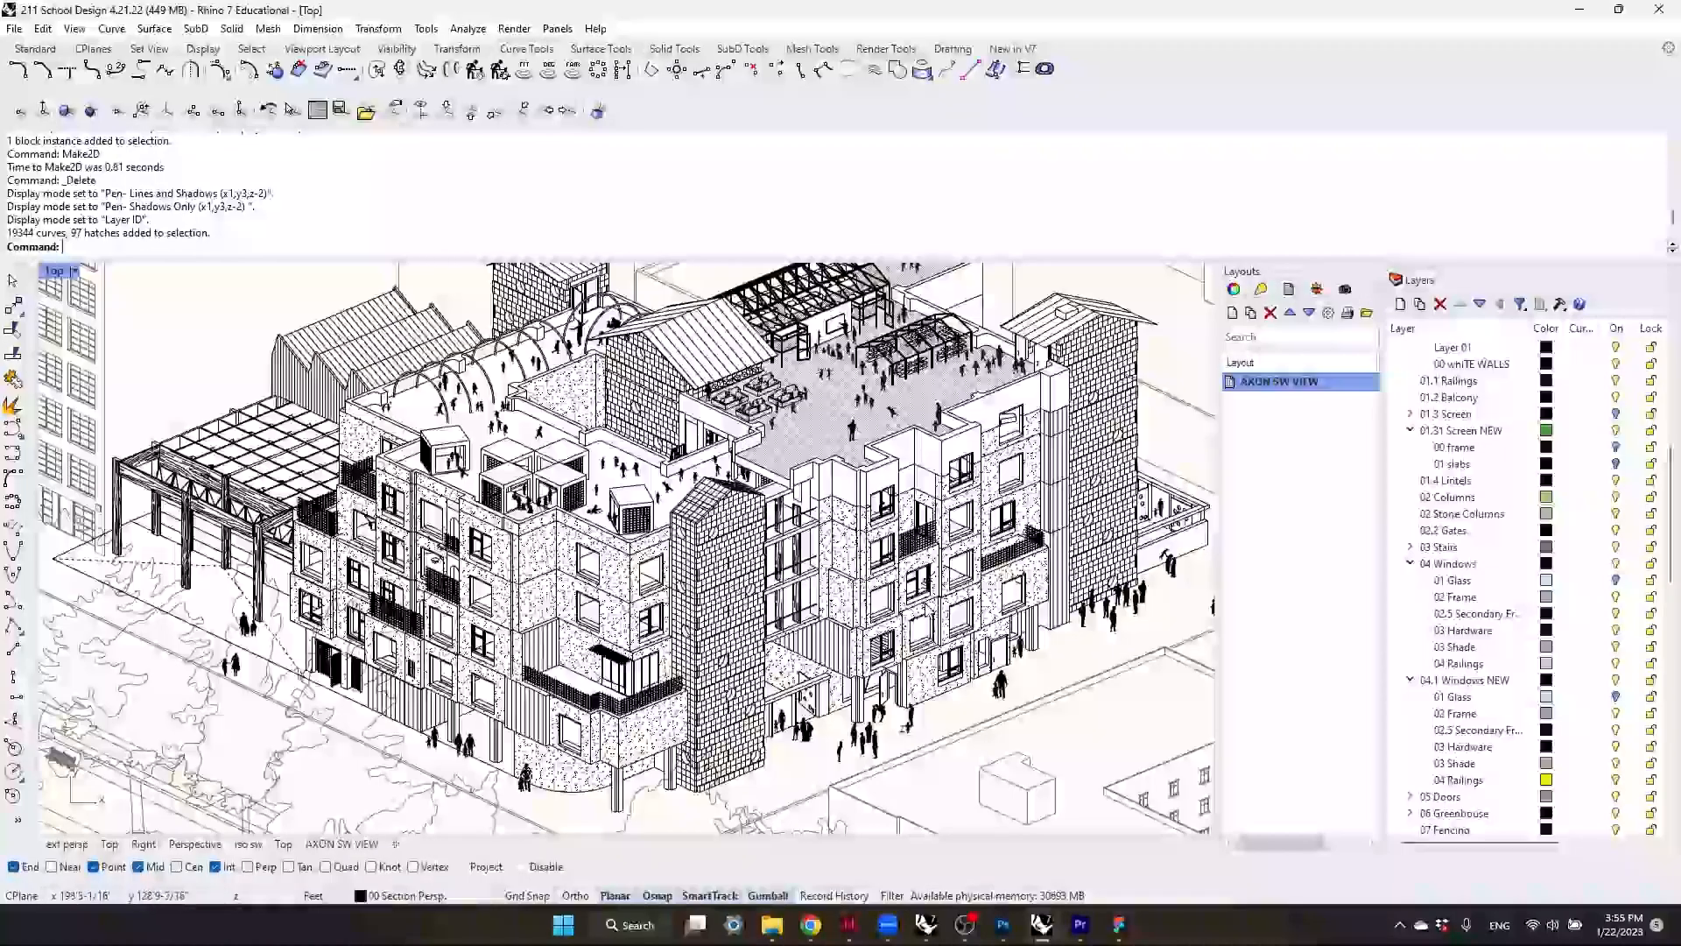
scroll(925, 624, down, 6)
scroll(709, 525, up, 12)
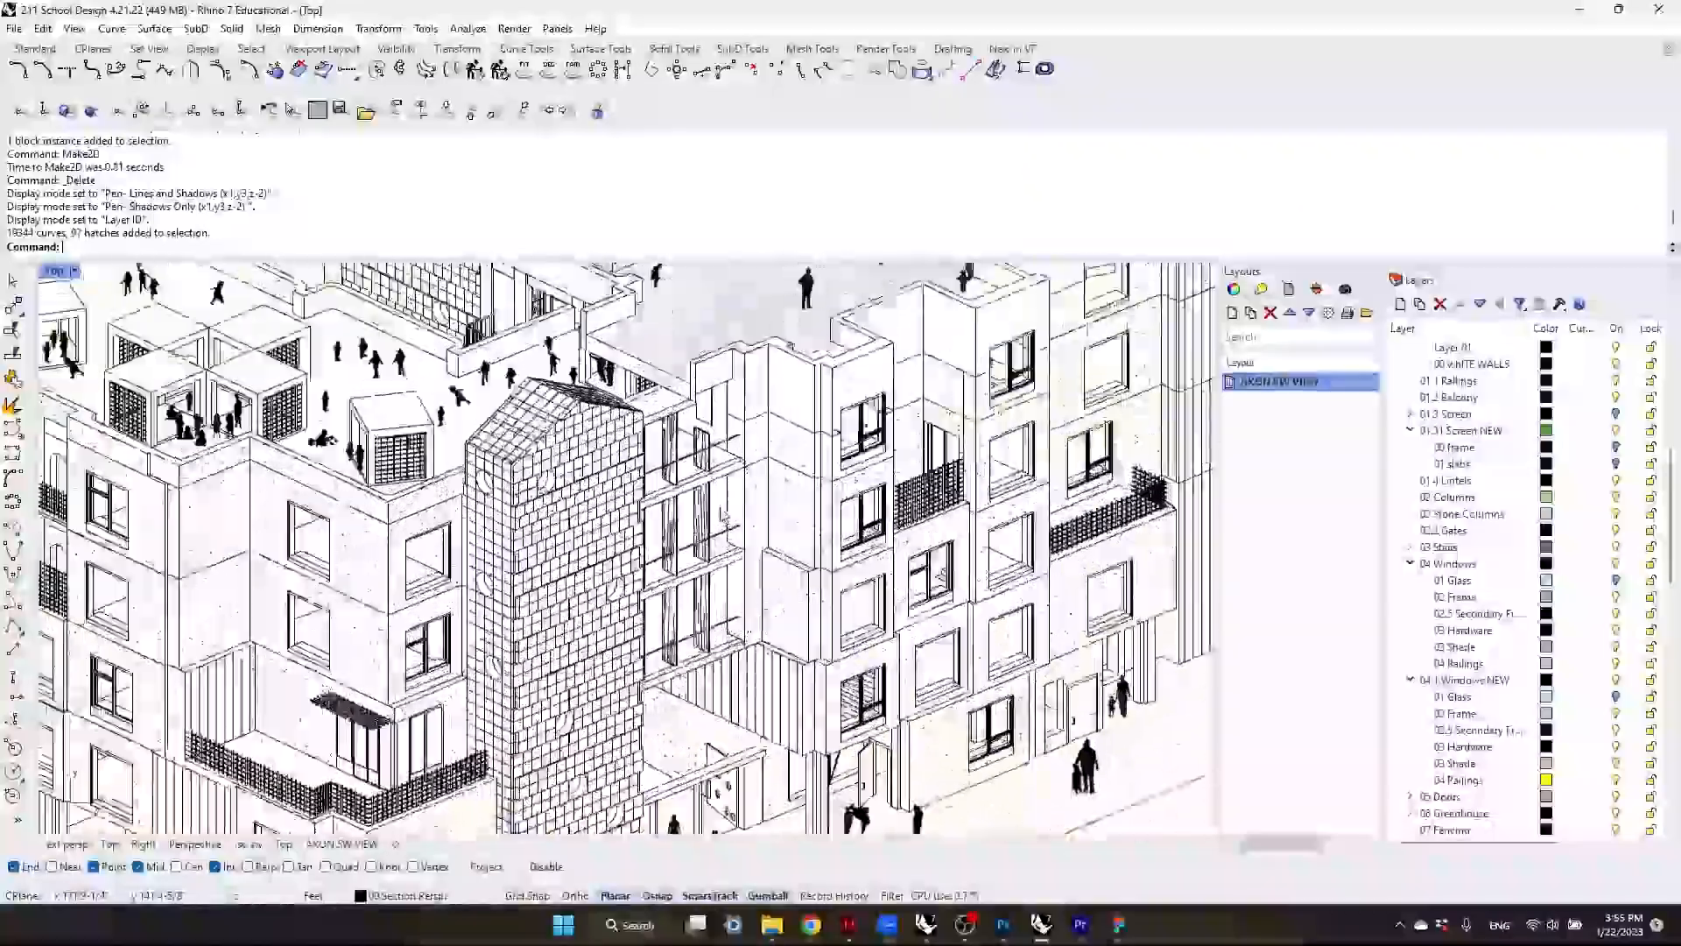
scroll(708, 525, down, 8)
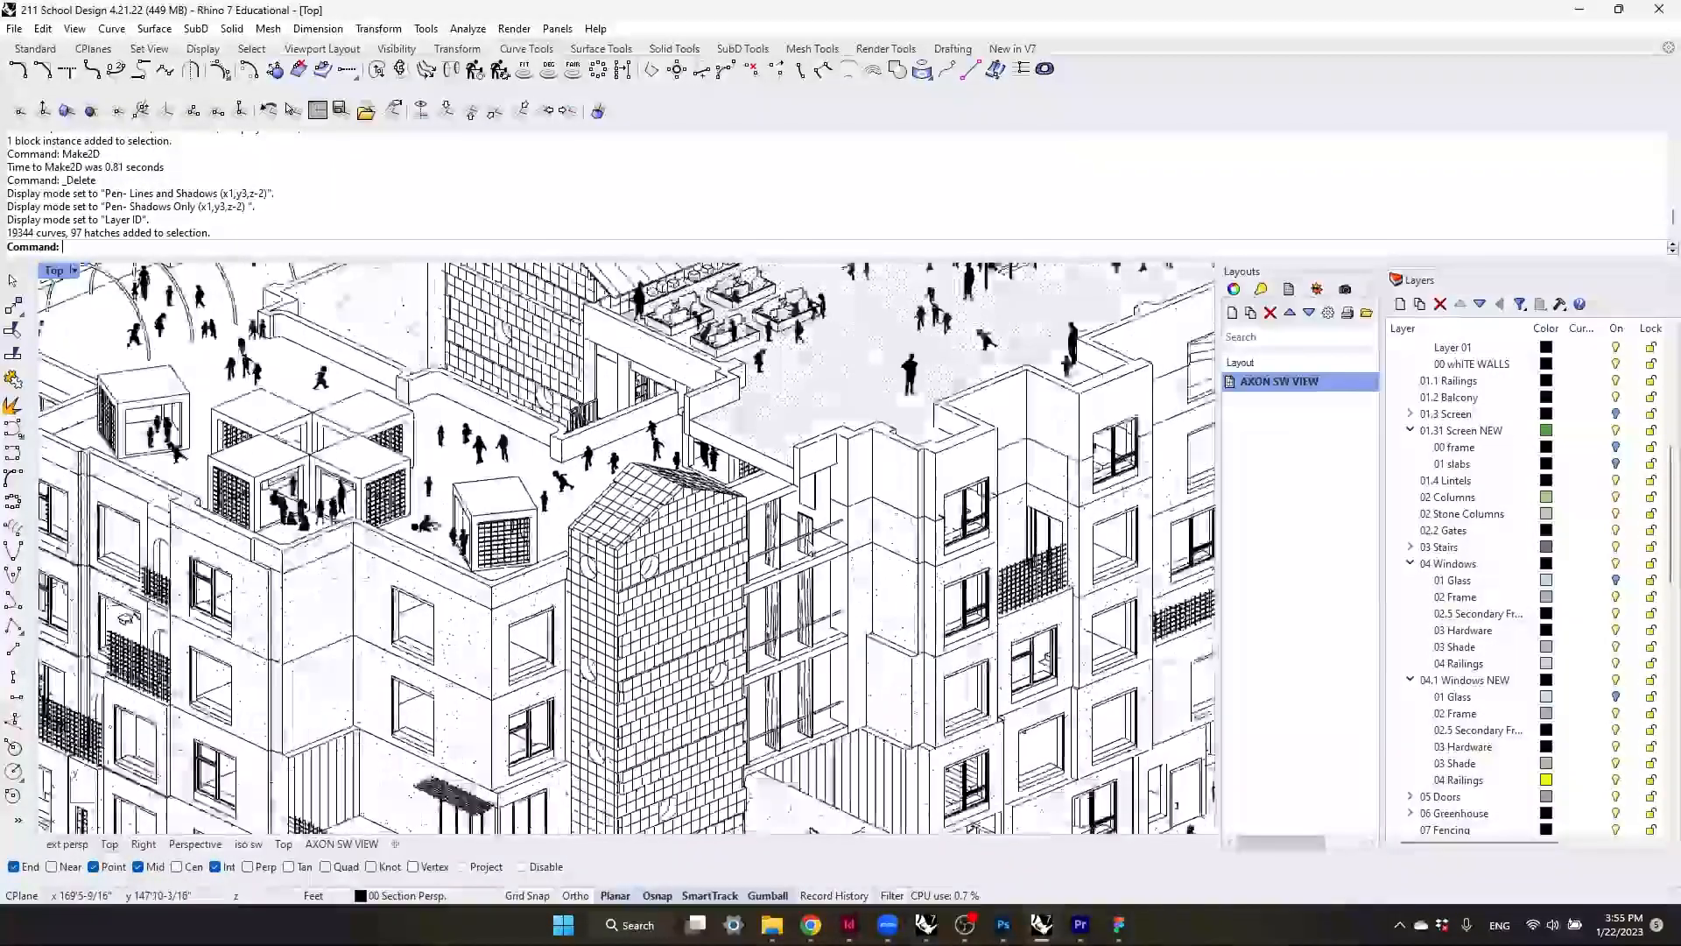
scroll(764, 610, up, 10)
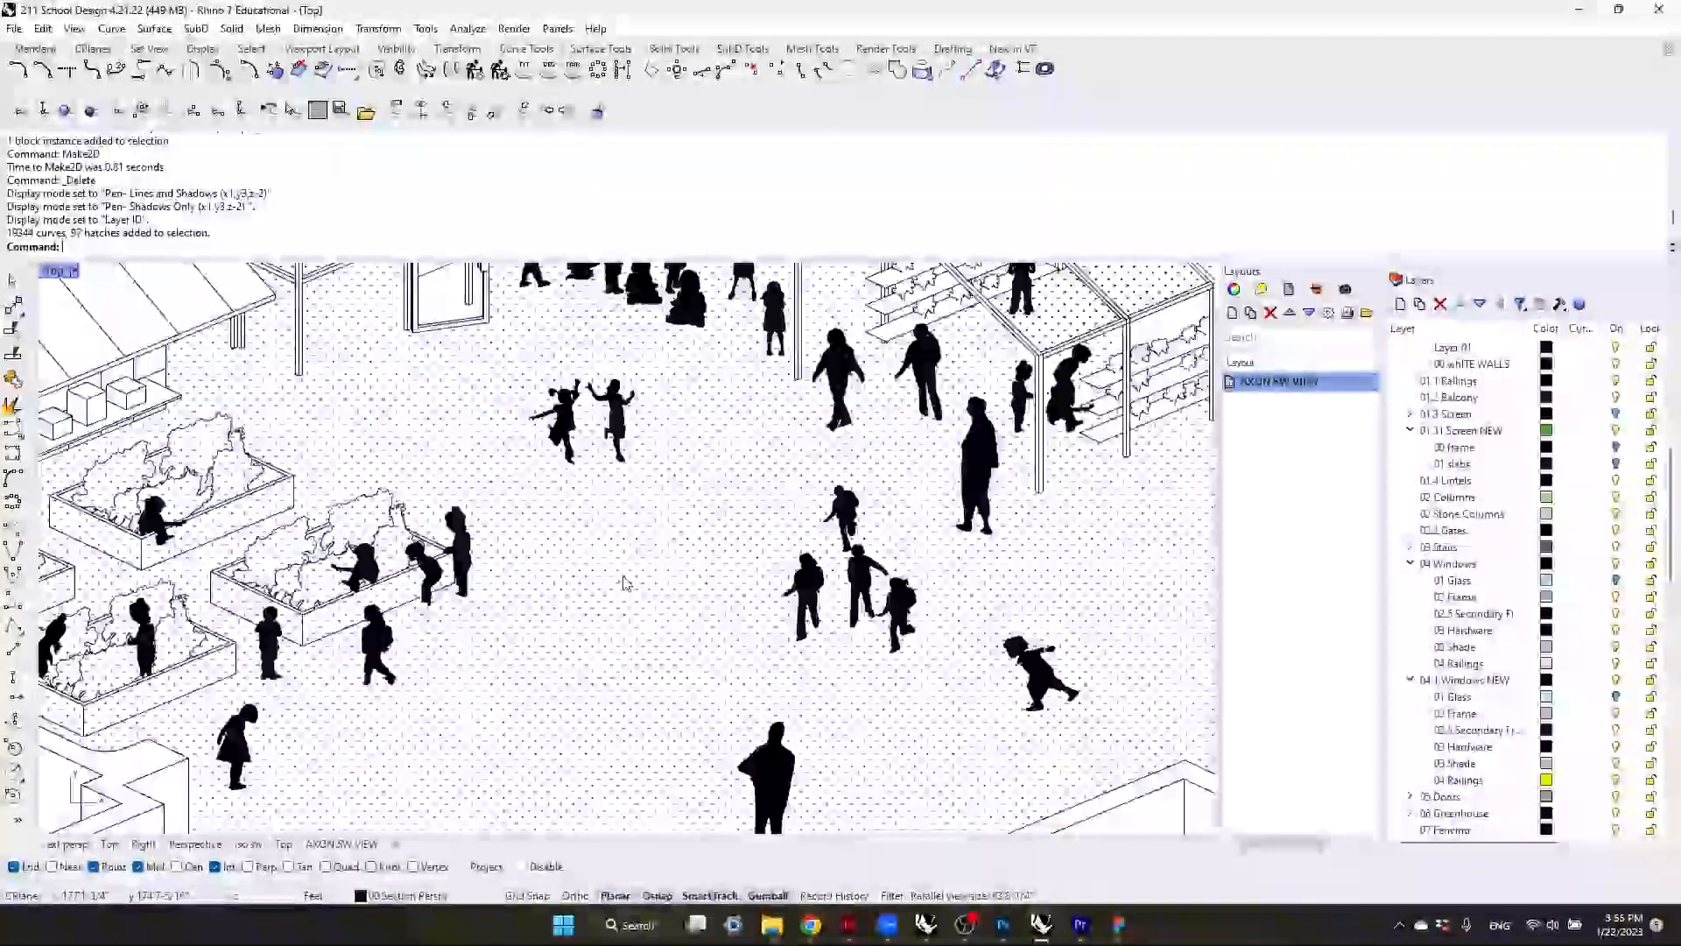
scroll(765, 610, down, 10)
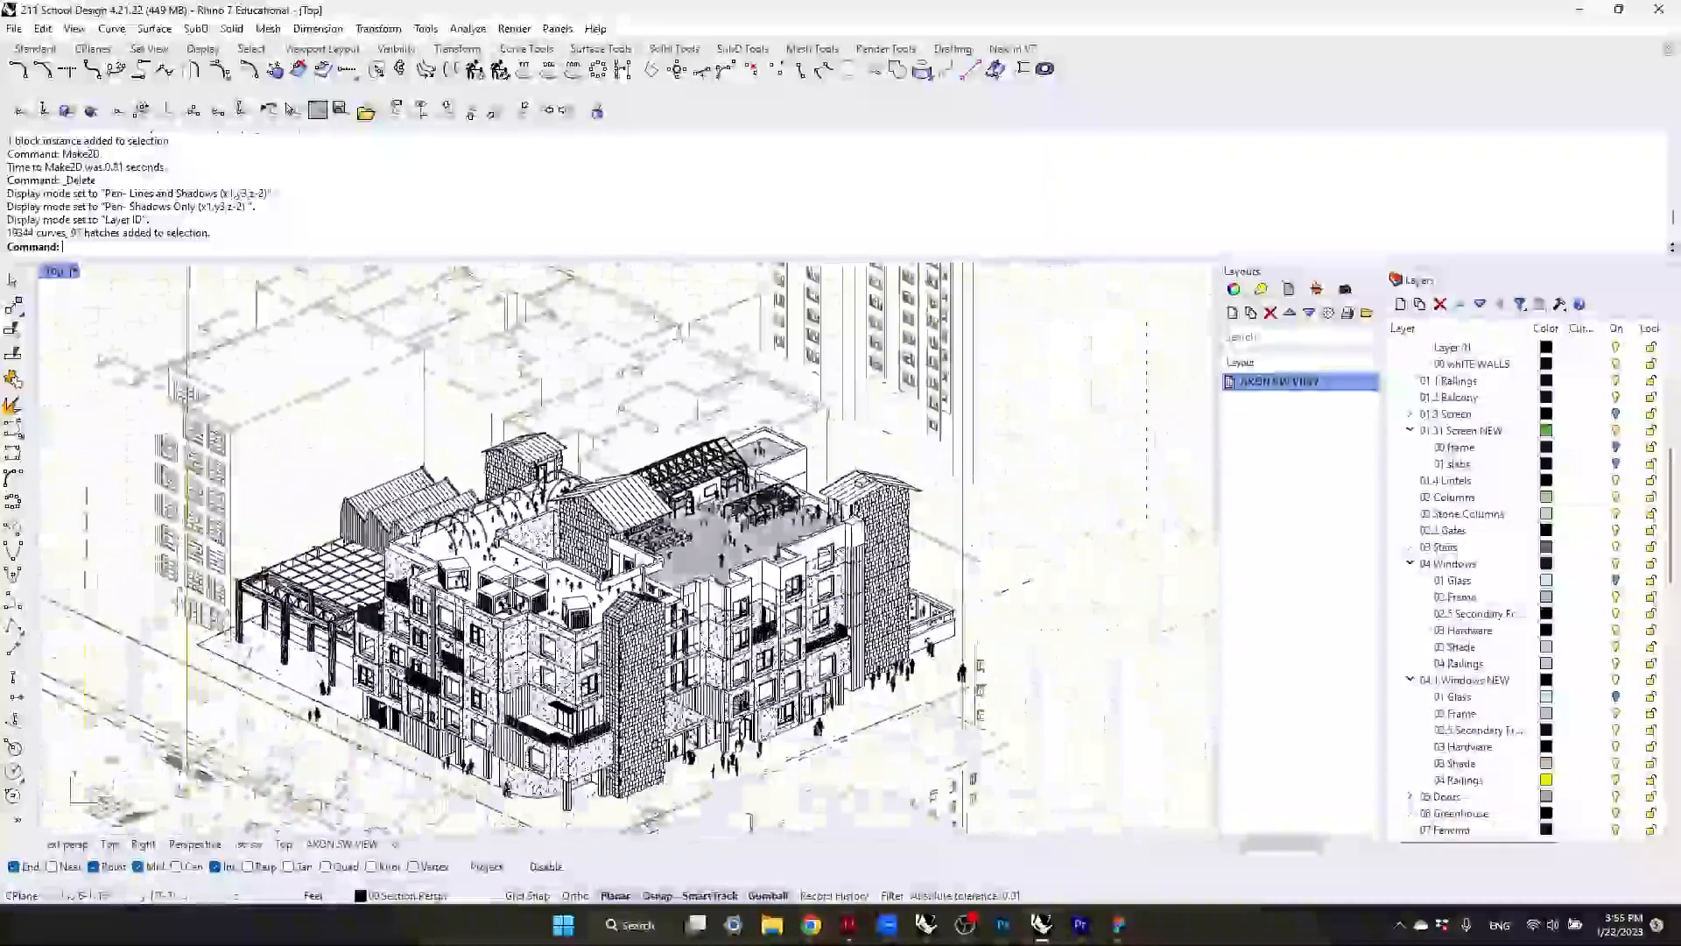
scroll(778, 537, down, 5)
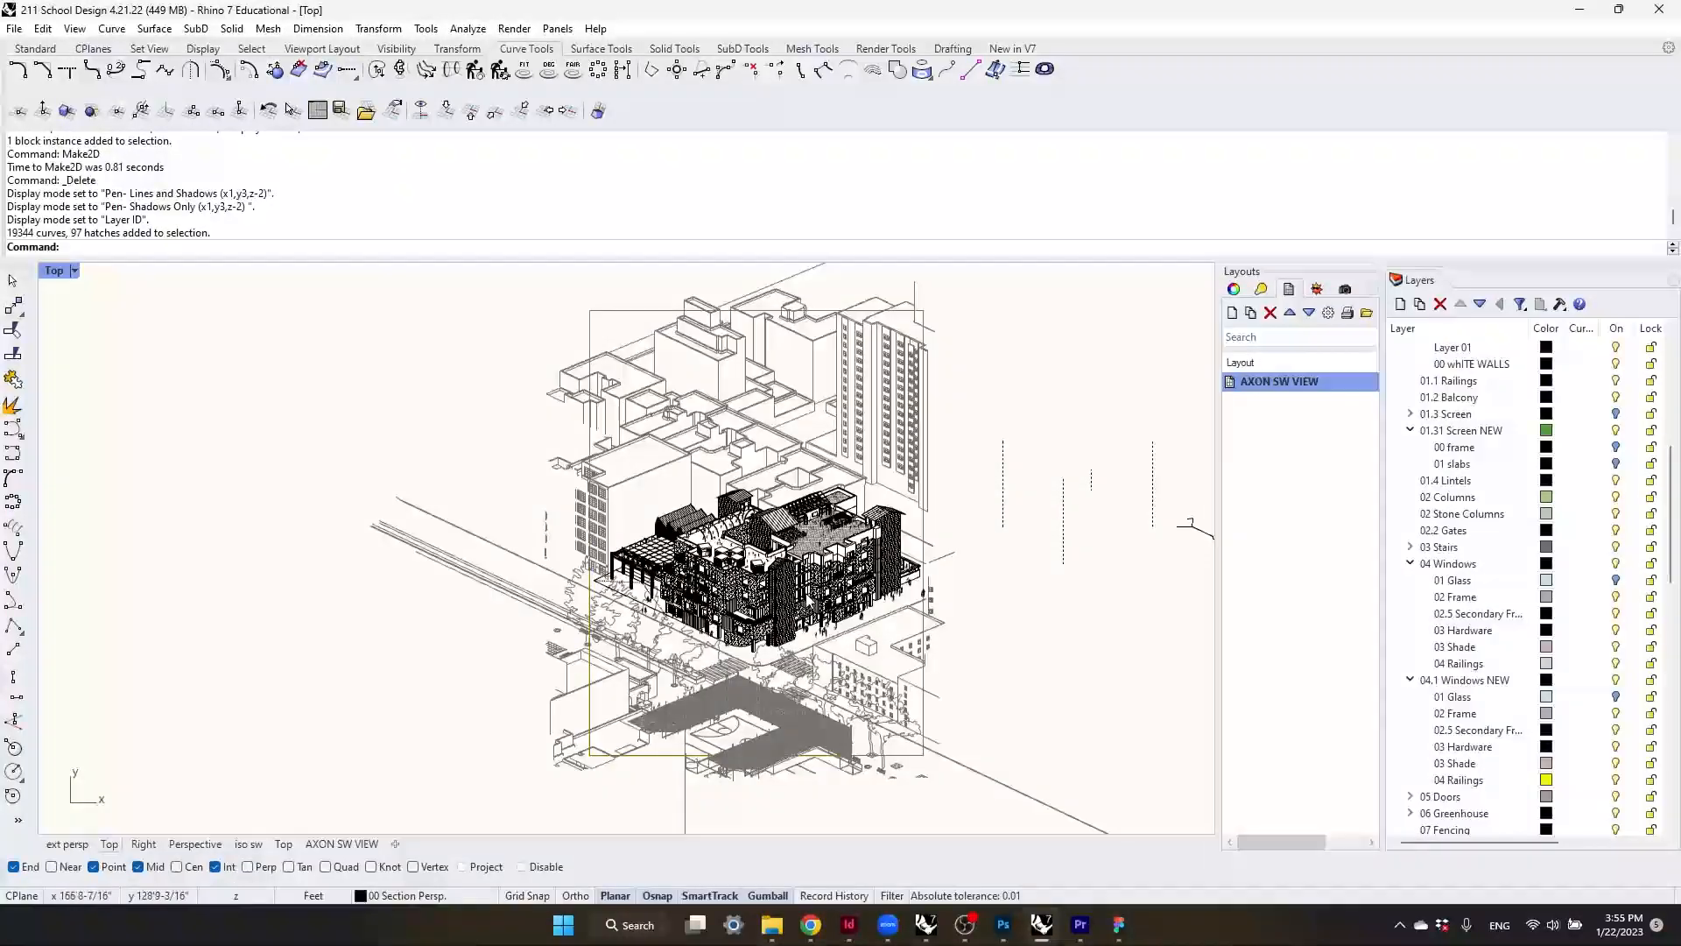
- Select the whole axonometric drawing in the Top viewport, start Print, and define the print window from corner to corner of its rectangular frame
scroll(796, 651, up, 3)
right_drag(797, 652, 810, 473)
scroll(994, 710, down, 7)
drag(983, 764, 648, 392)
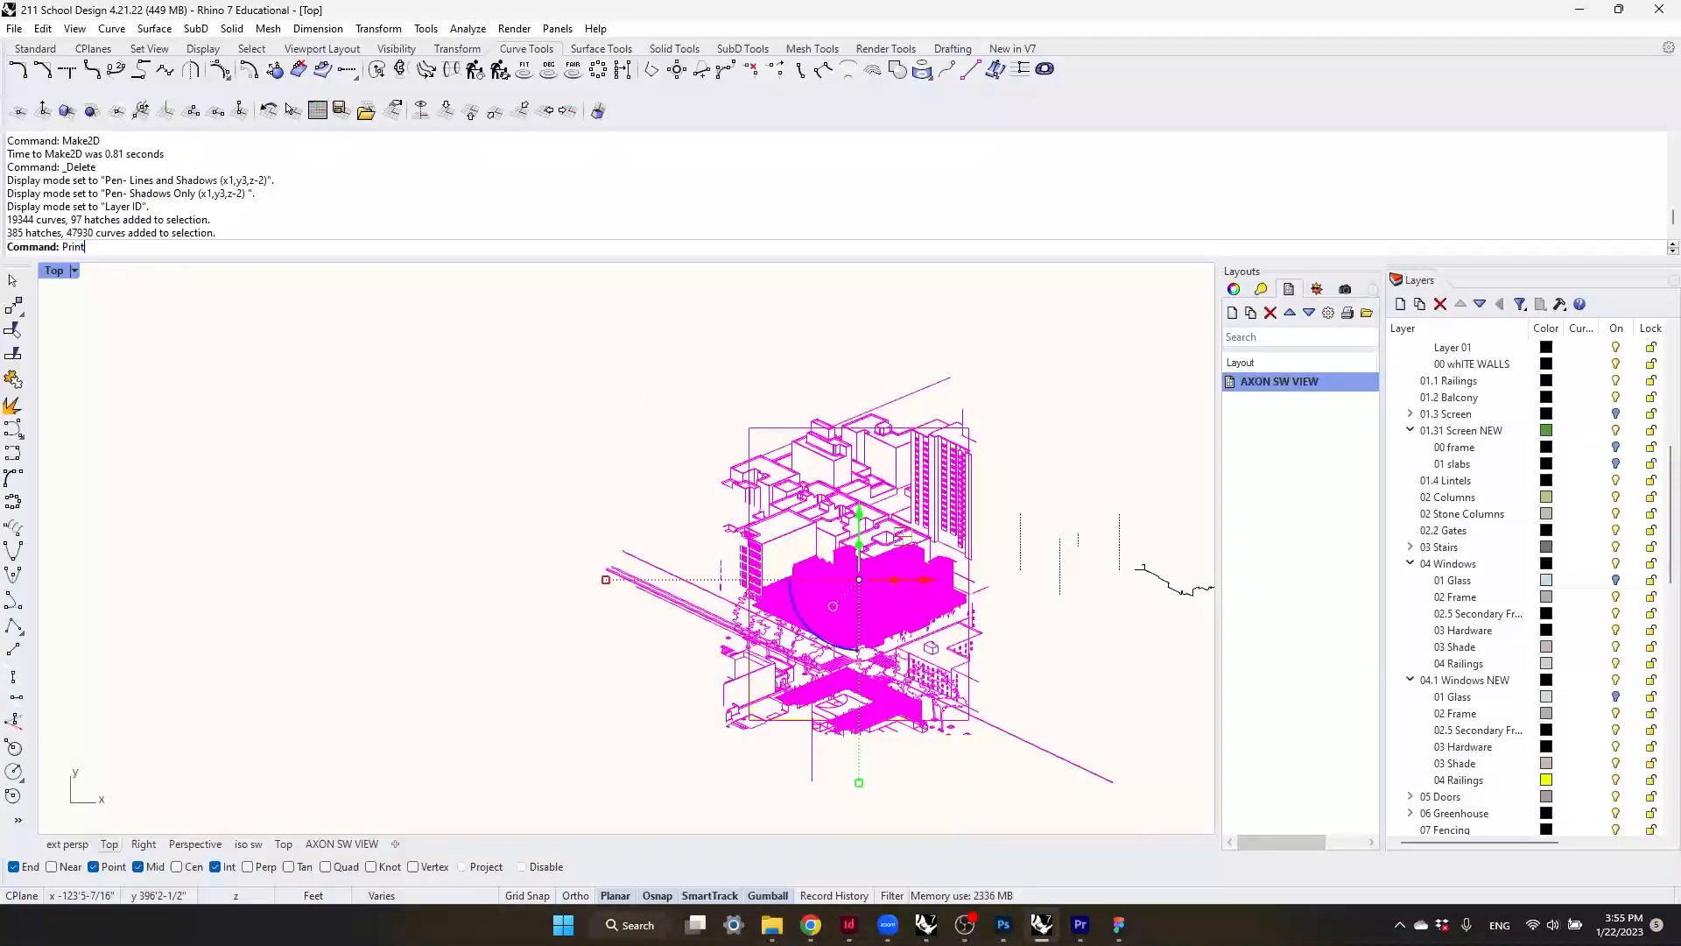
key(Return)
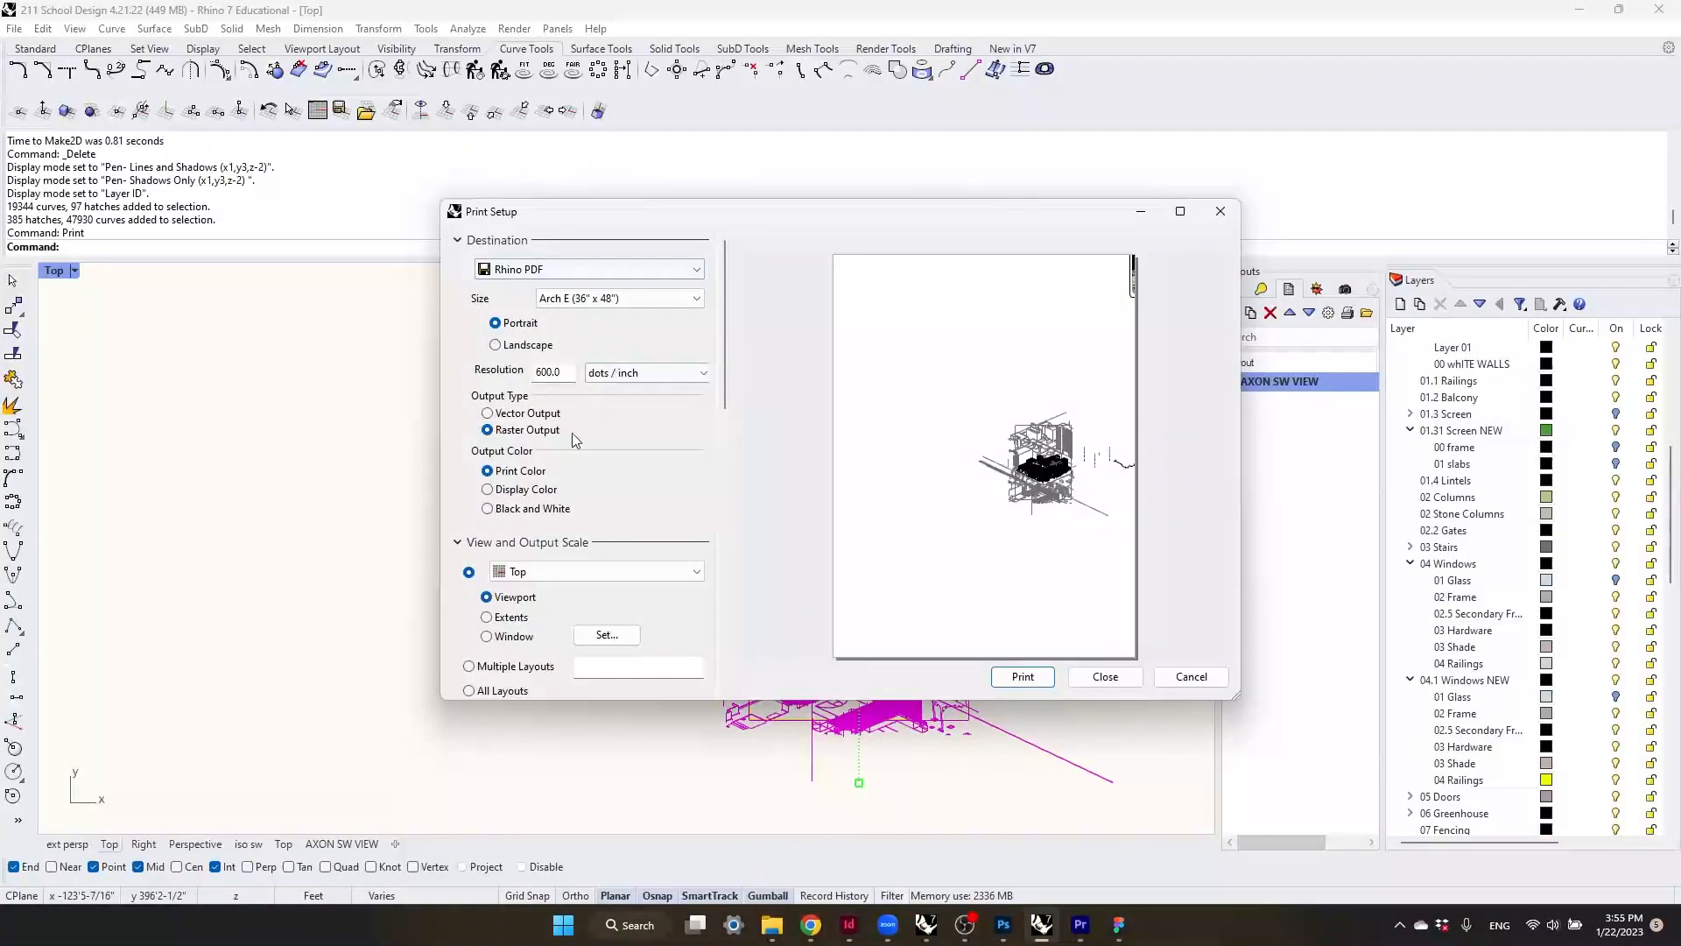
scroll(550, 447, down, 3)
click(514, 443)
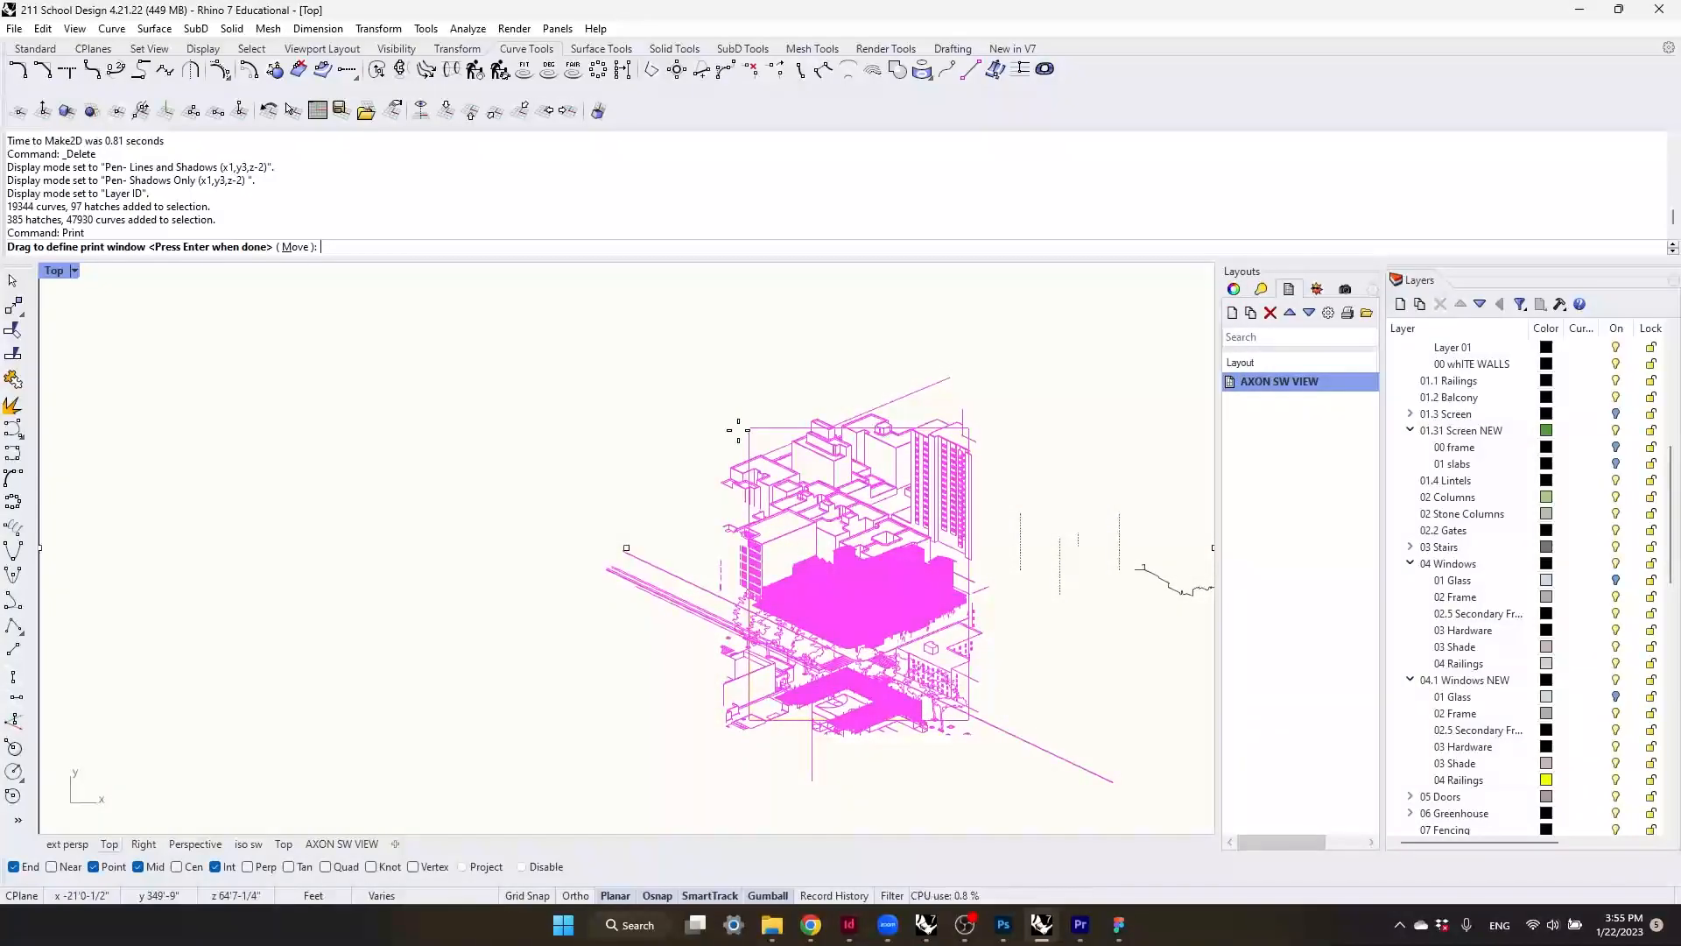
click(746, 426)
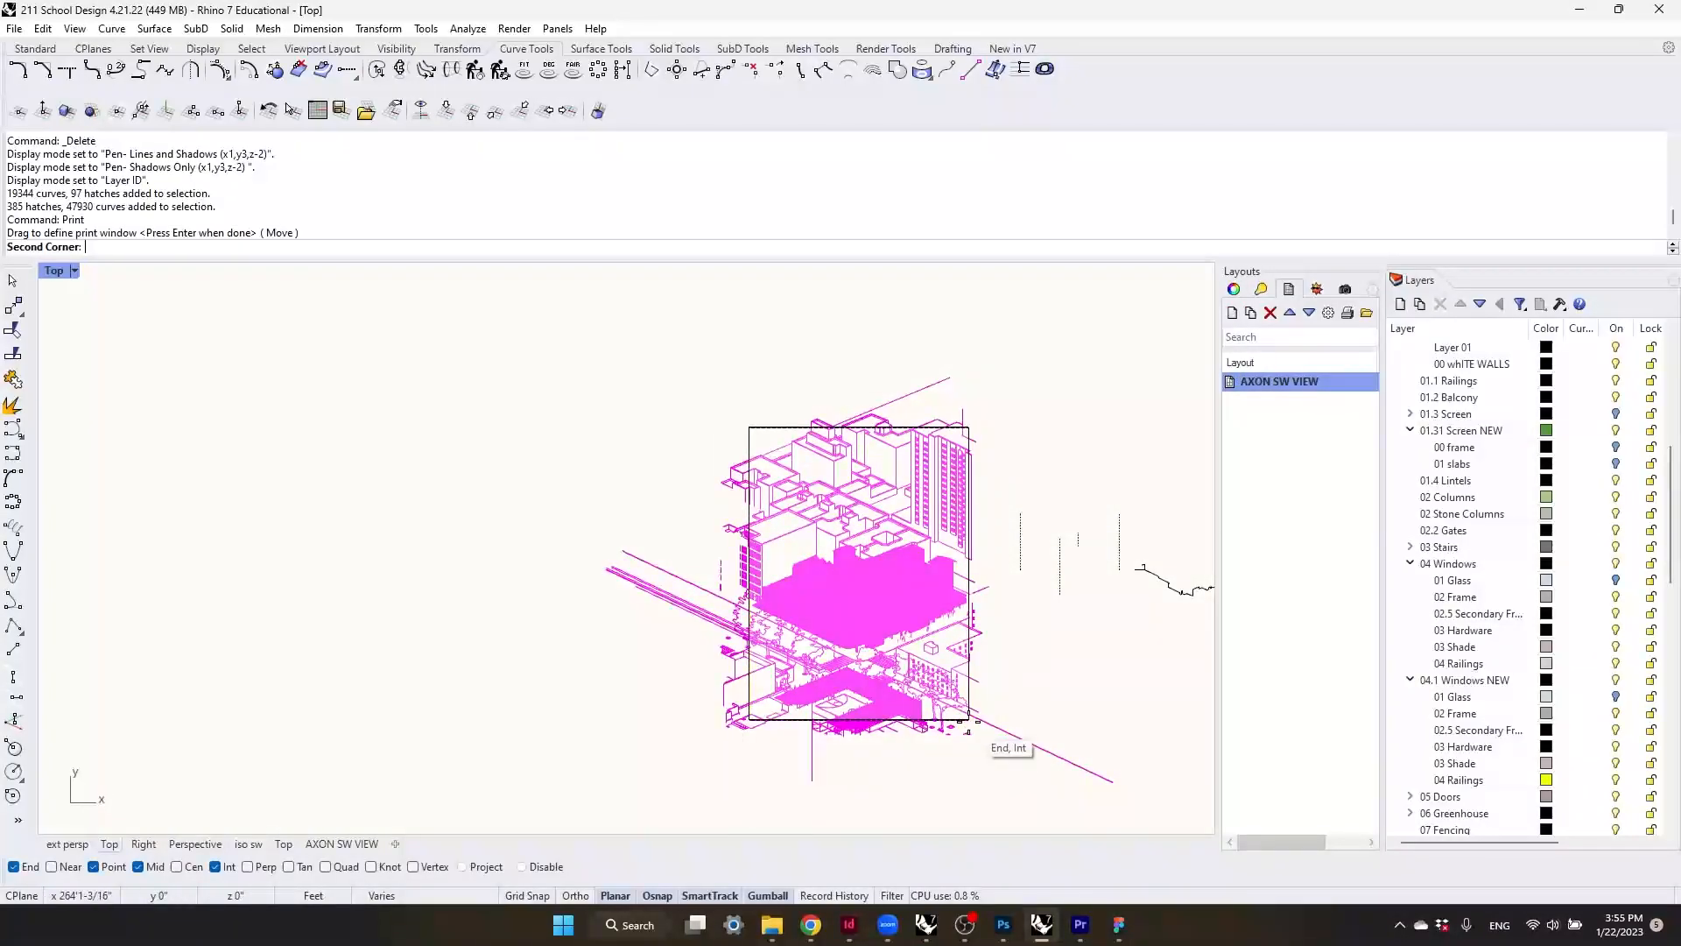
click(970, 720)
key(Return)
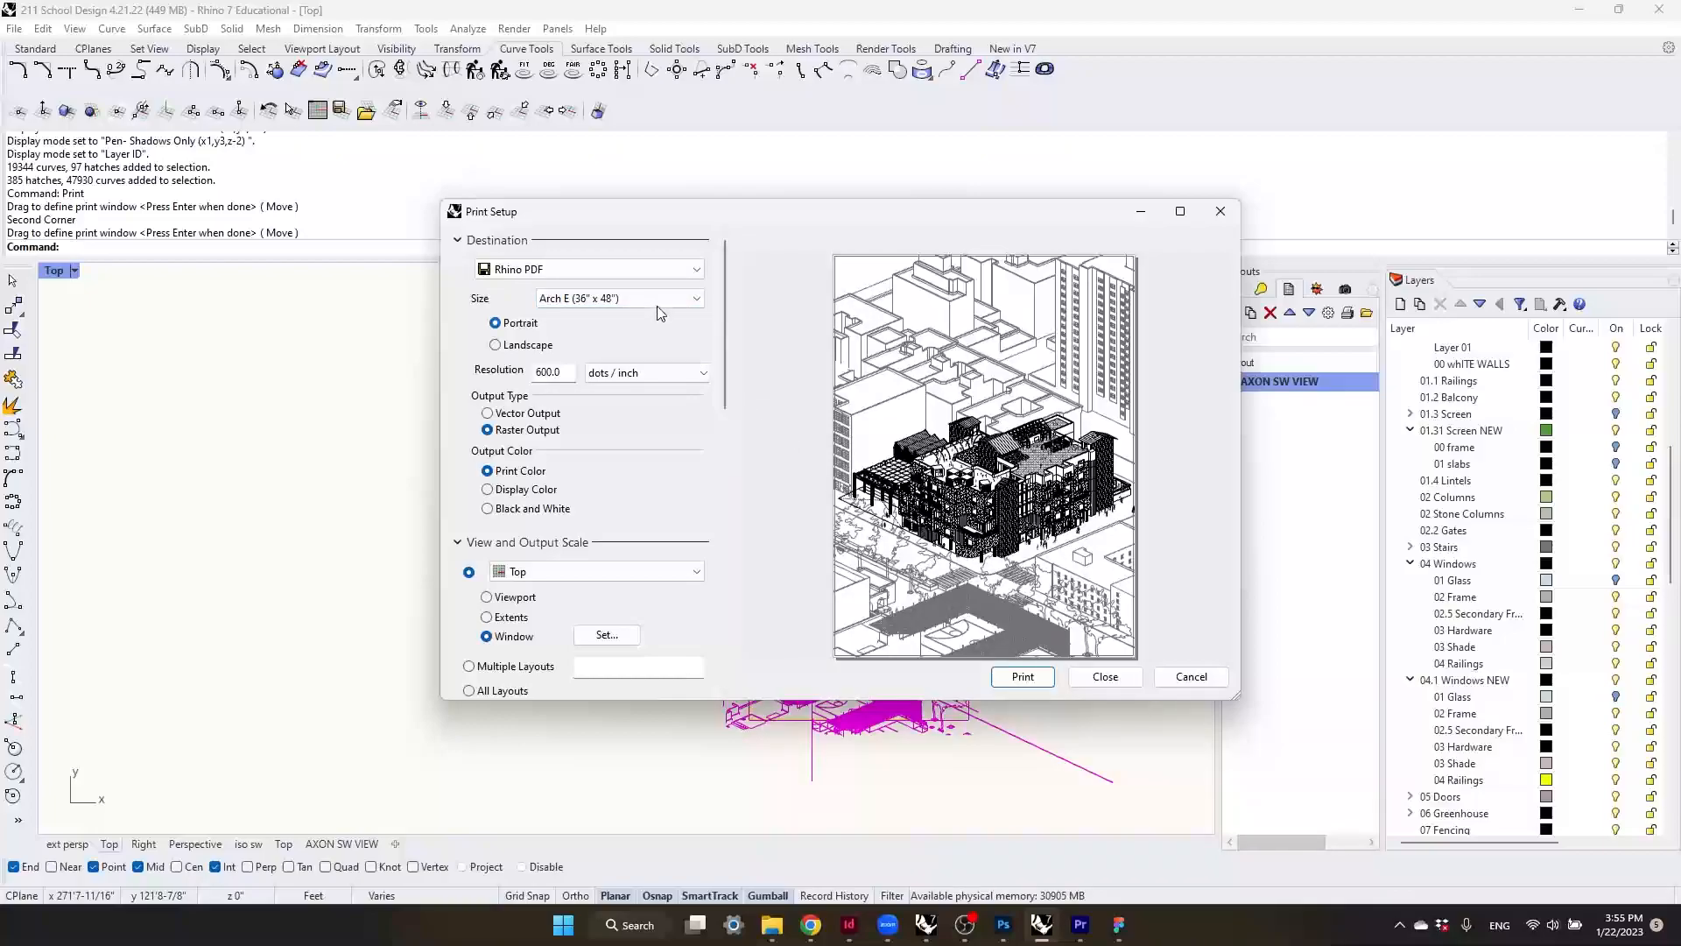
- Review the paper sizes, output scale, linetype and line width settings in Print Setup, and close it without printing
click(617, 301)
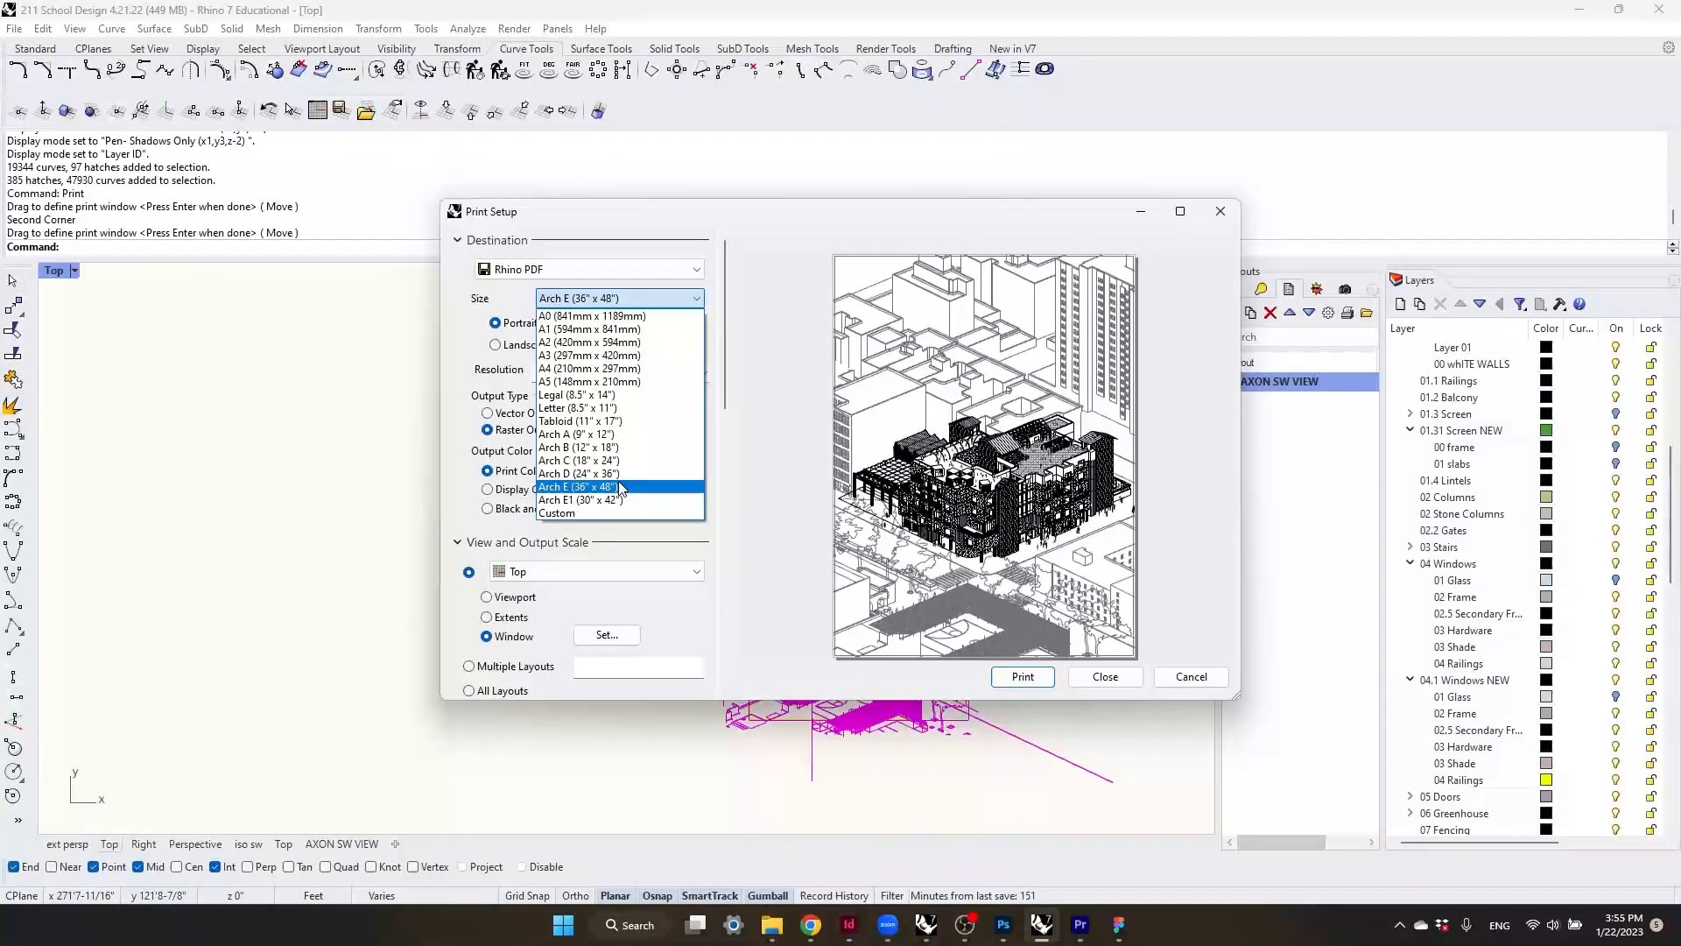
click(680, 298)
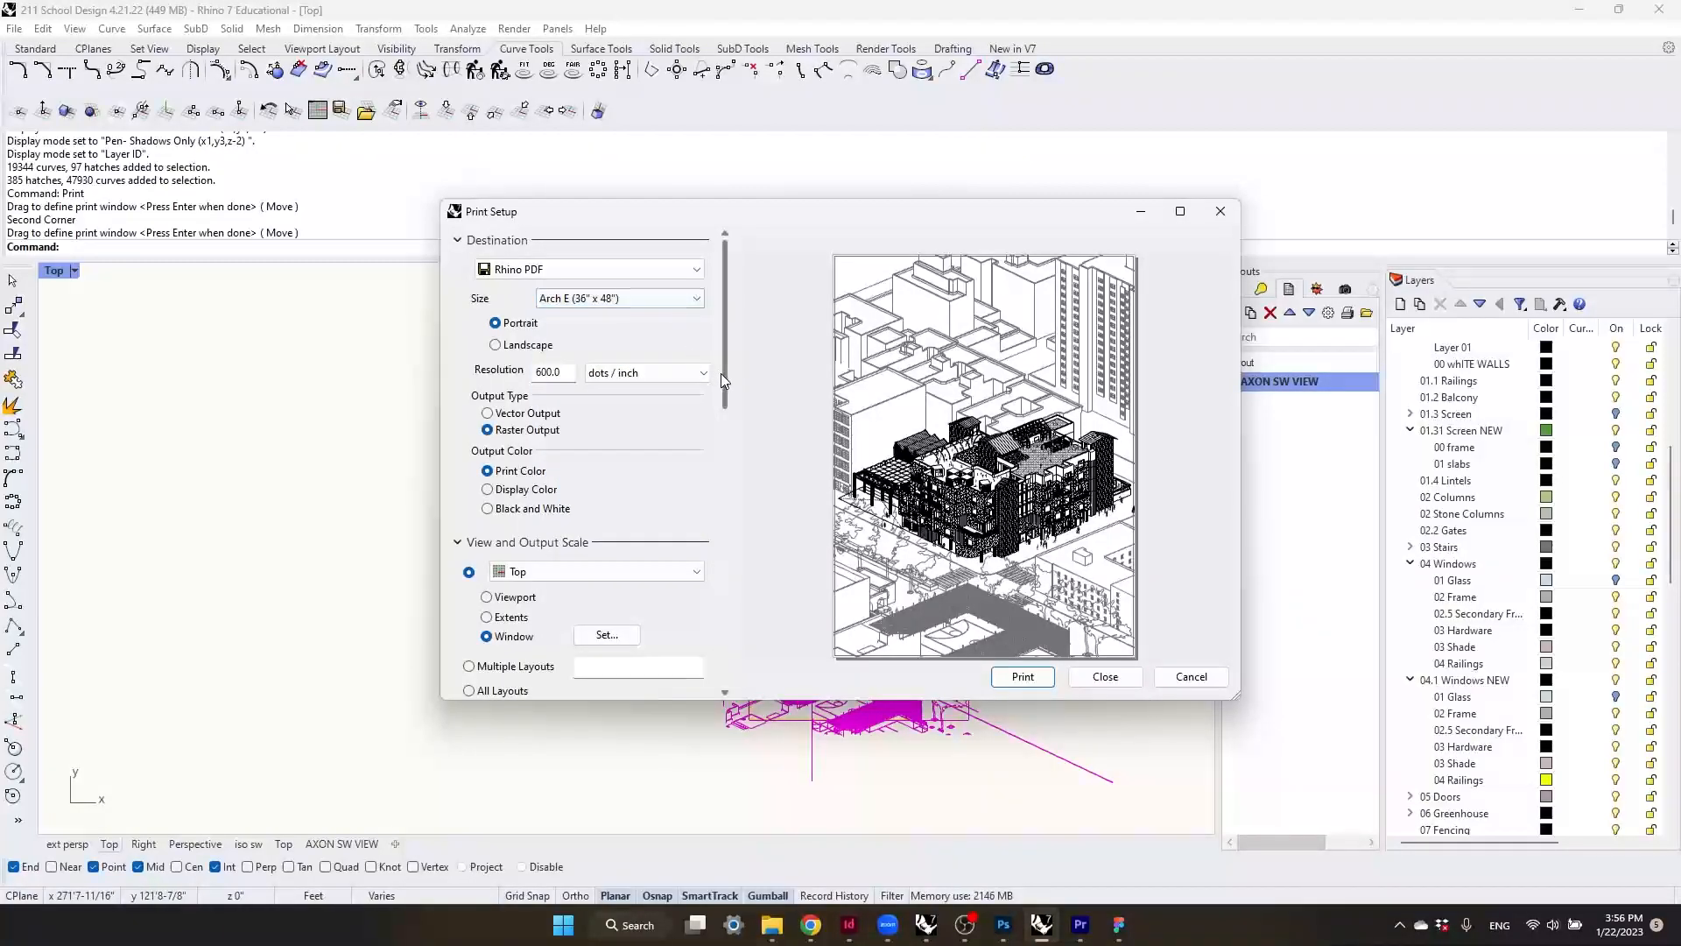
drag(721, 373, 706, 536)
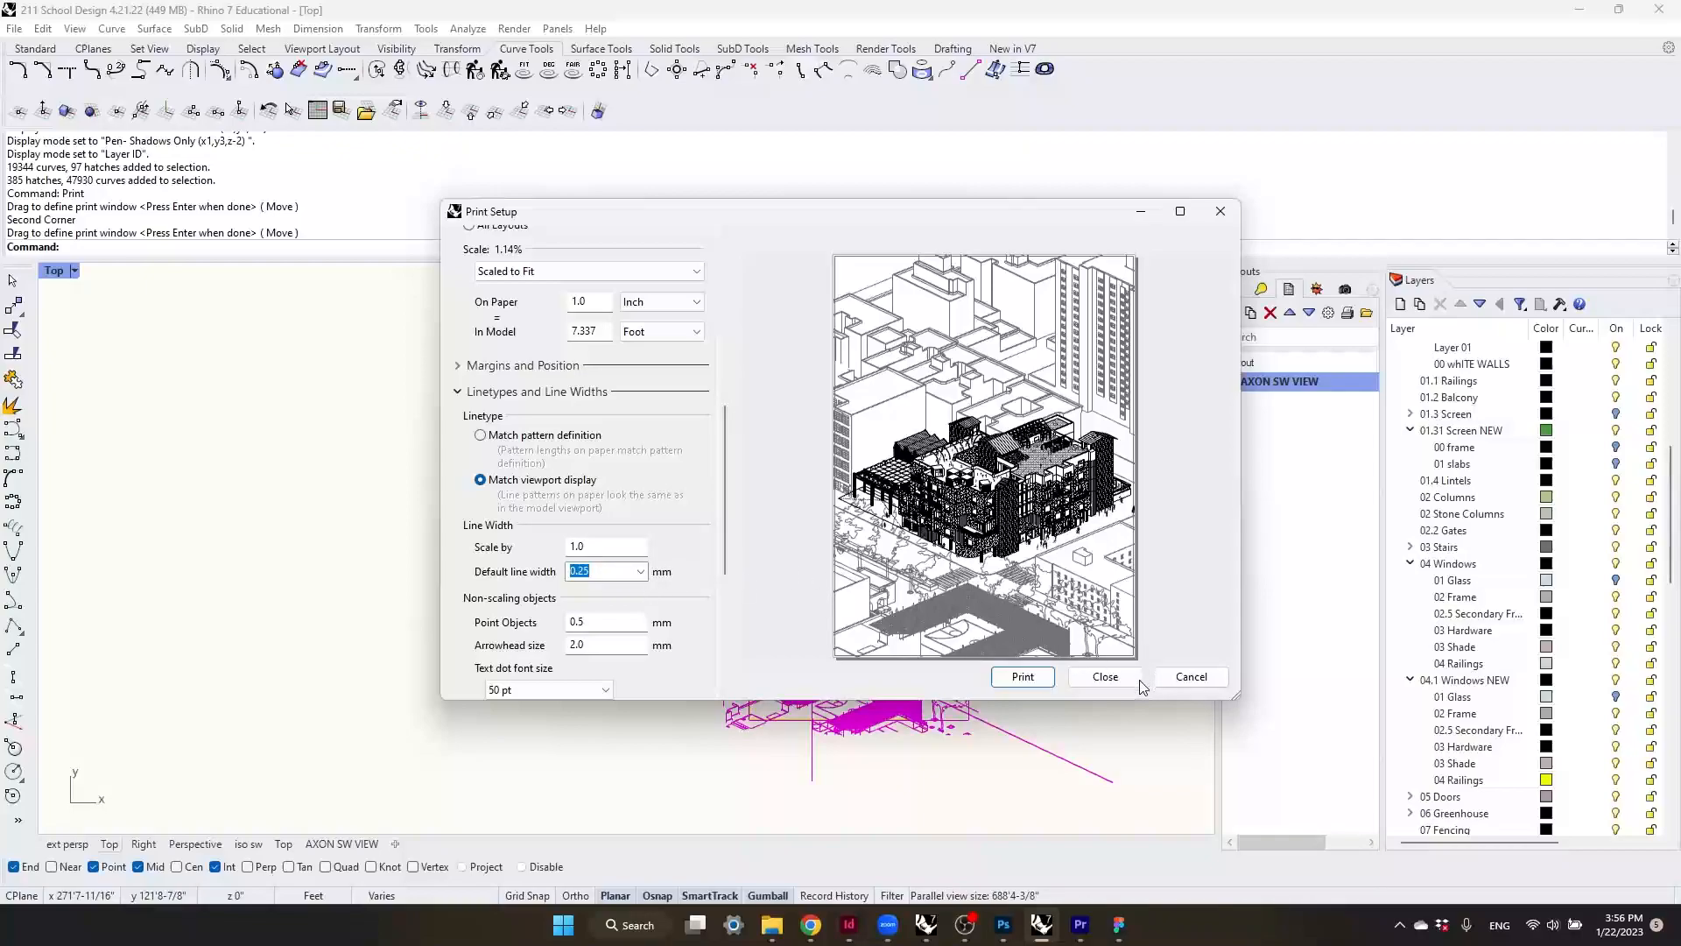
click(1105, 677)
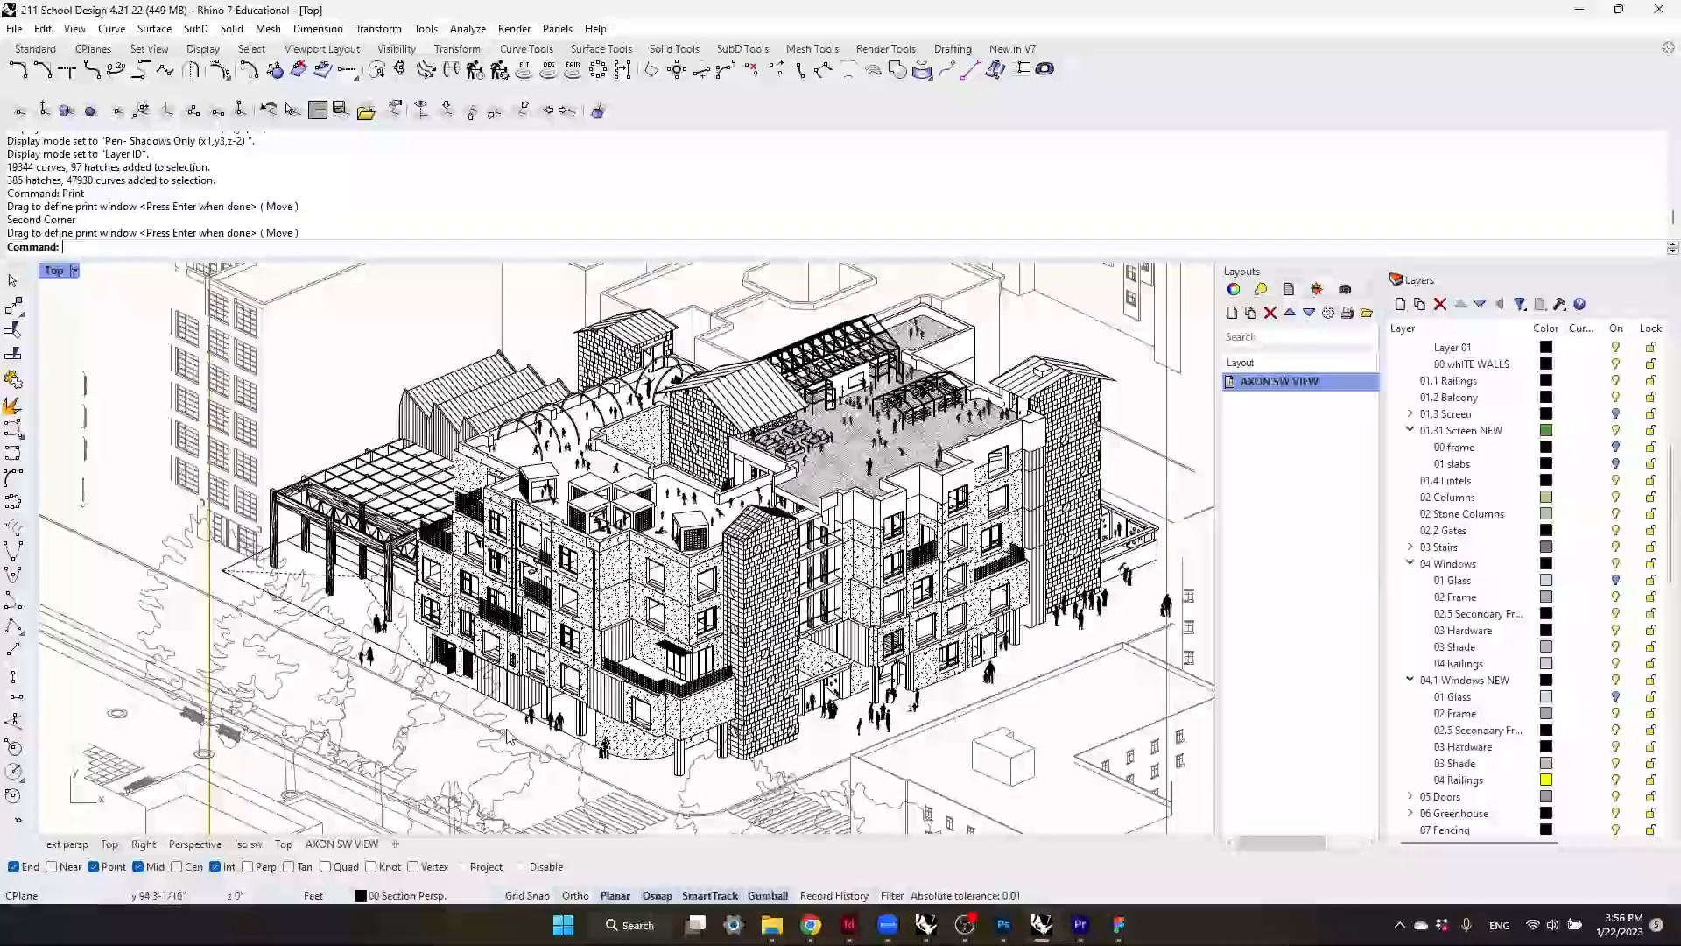
- Select the closed outline curve around the building and review its object properties and the available Make2D layers
click(346, 637)
click(396, 677)
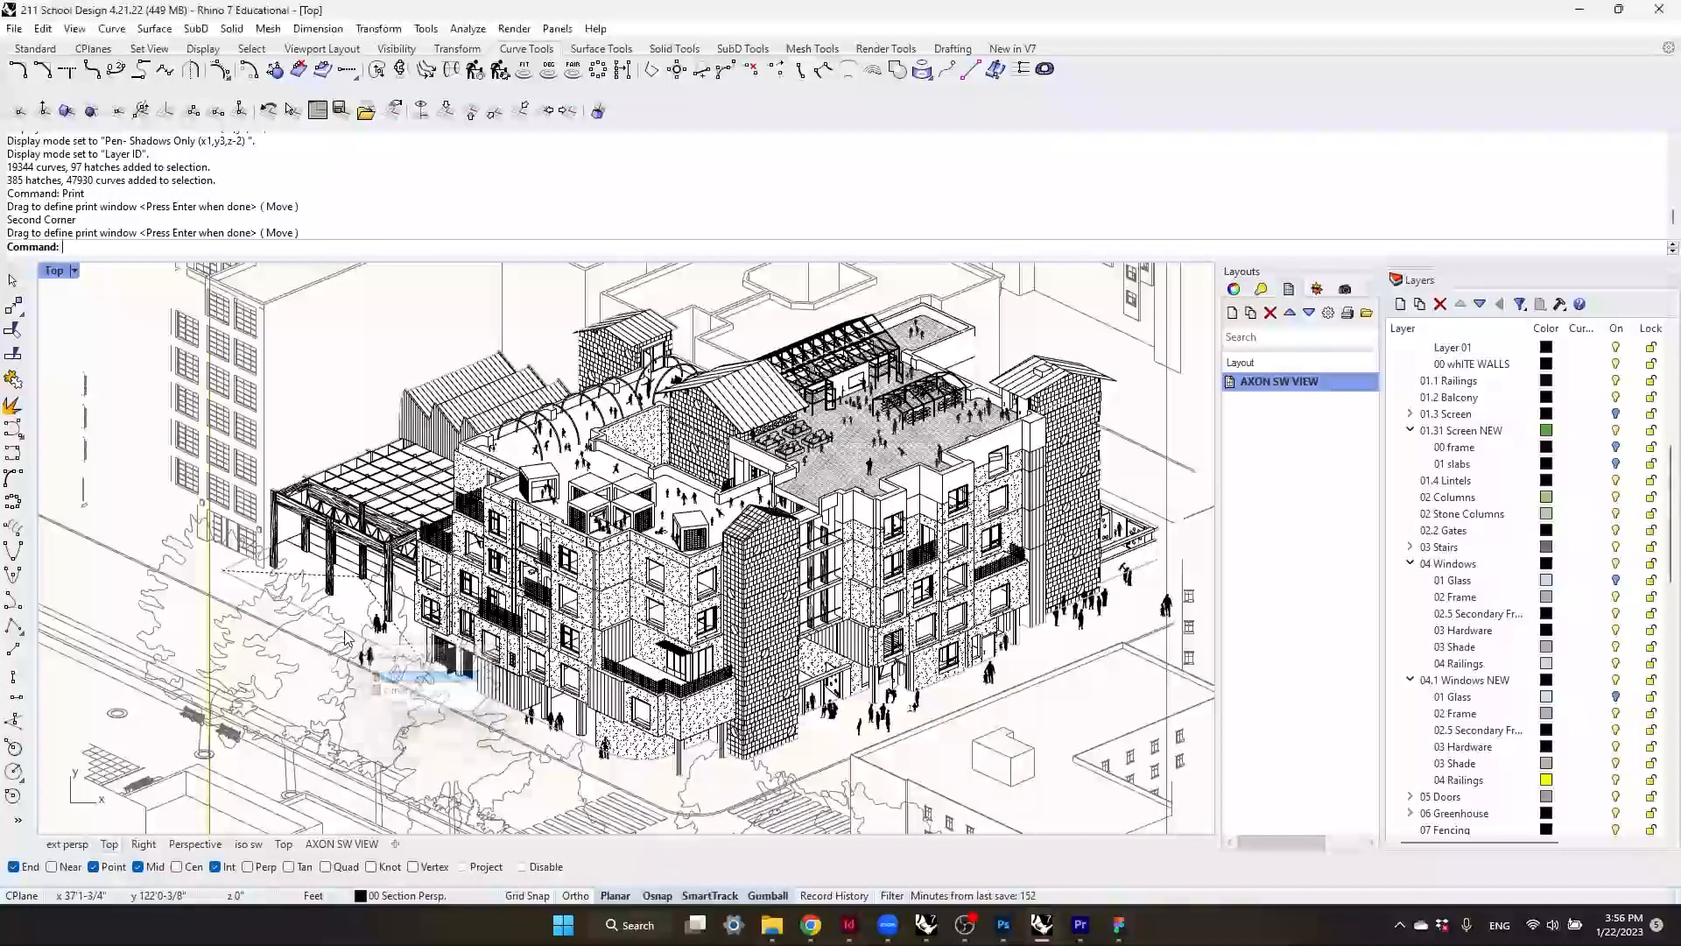
scroll(985, 653, down, 5)
scroll(985, 652, up, 6)
right_drag(985, 653, 954, 702)
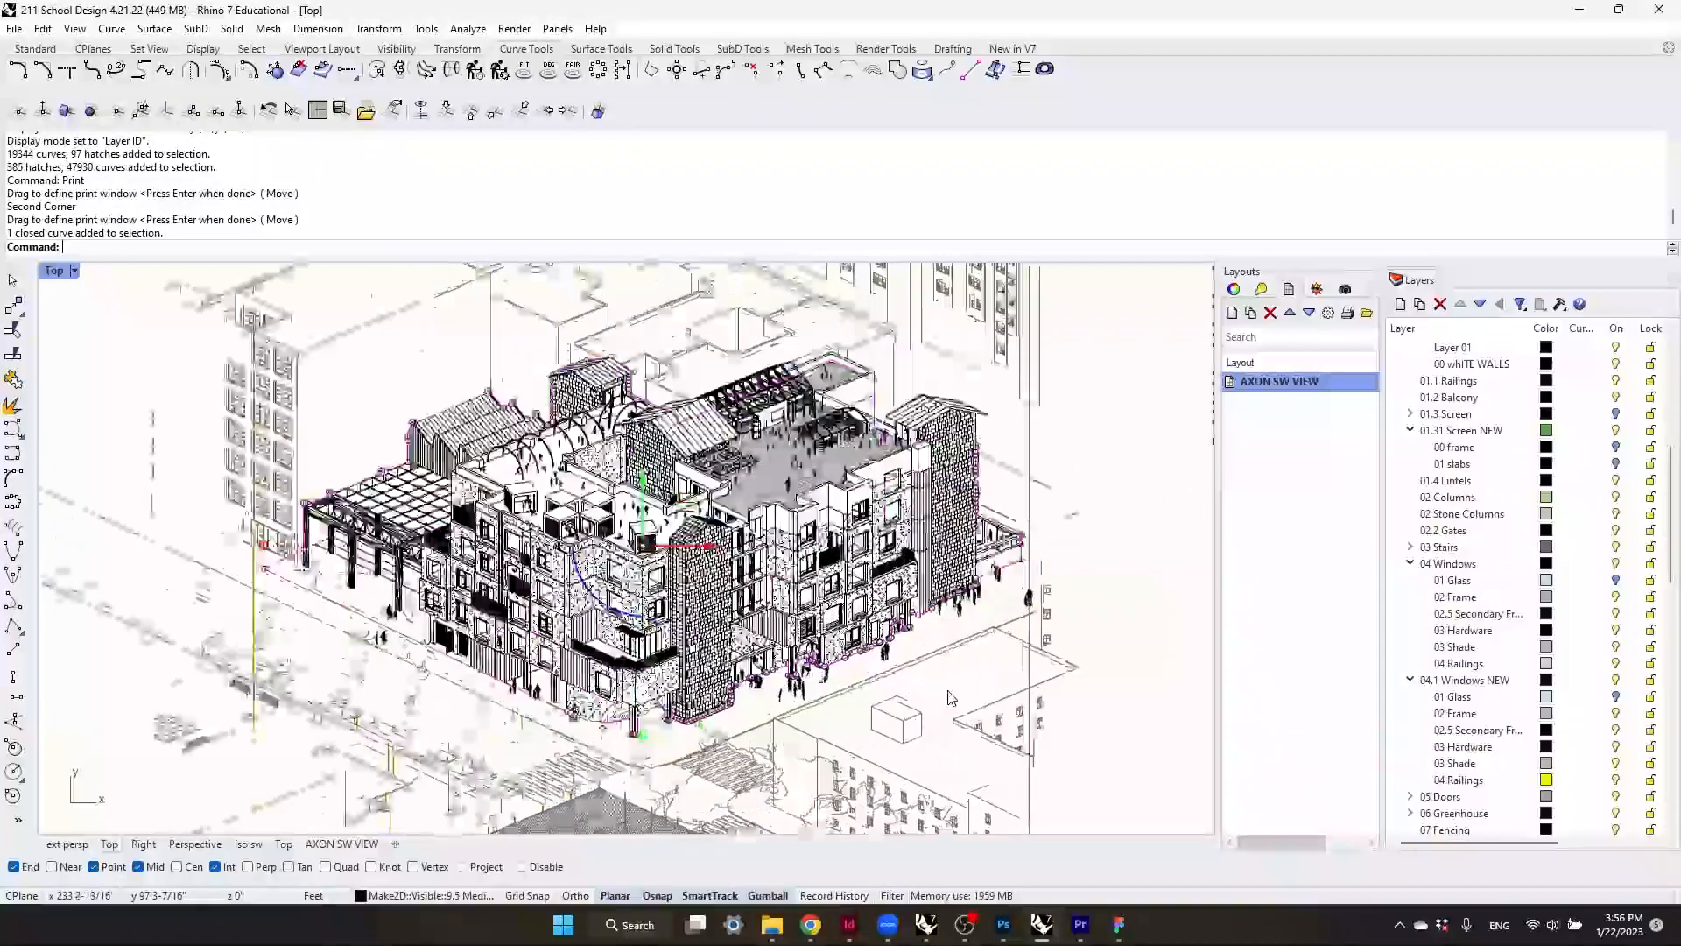
click(1234, 289)
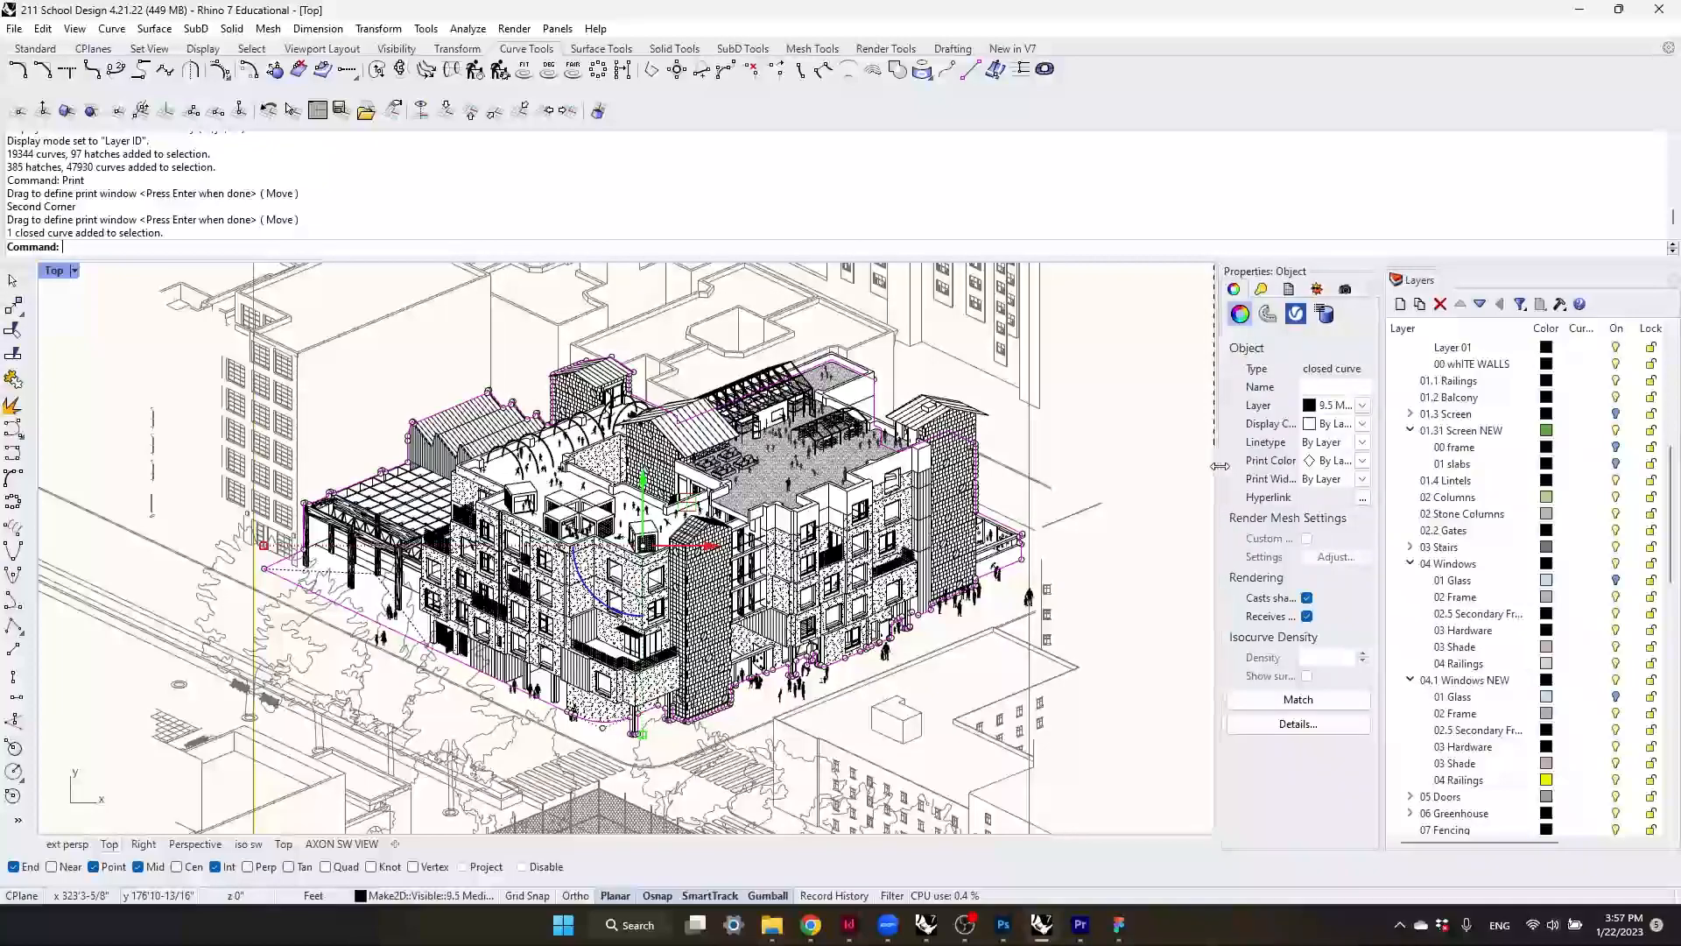
drag(1218, 463, 1173, 463)
click(1366, 408)
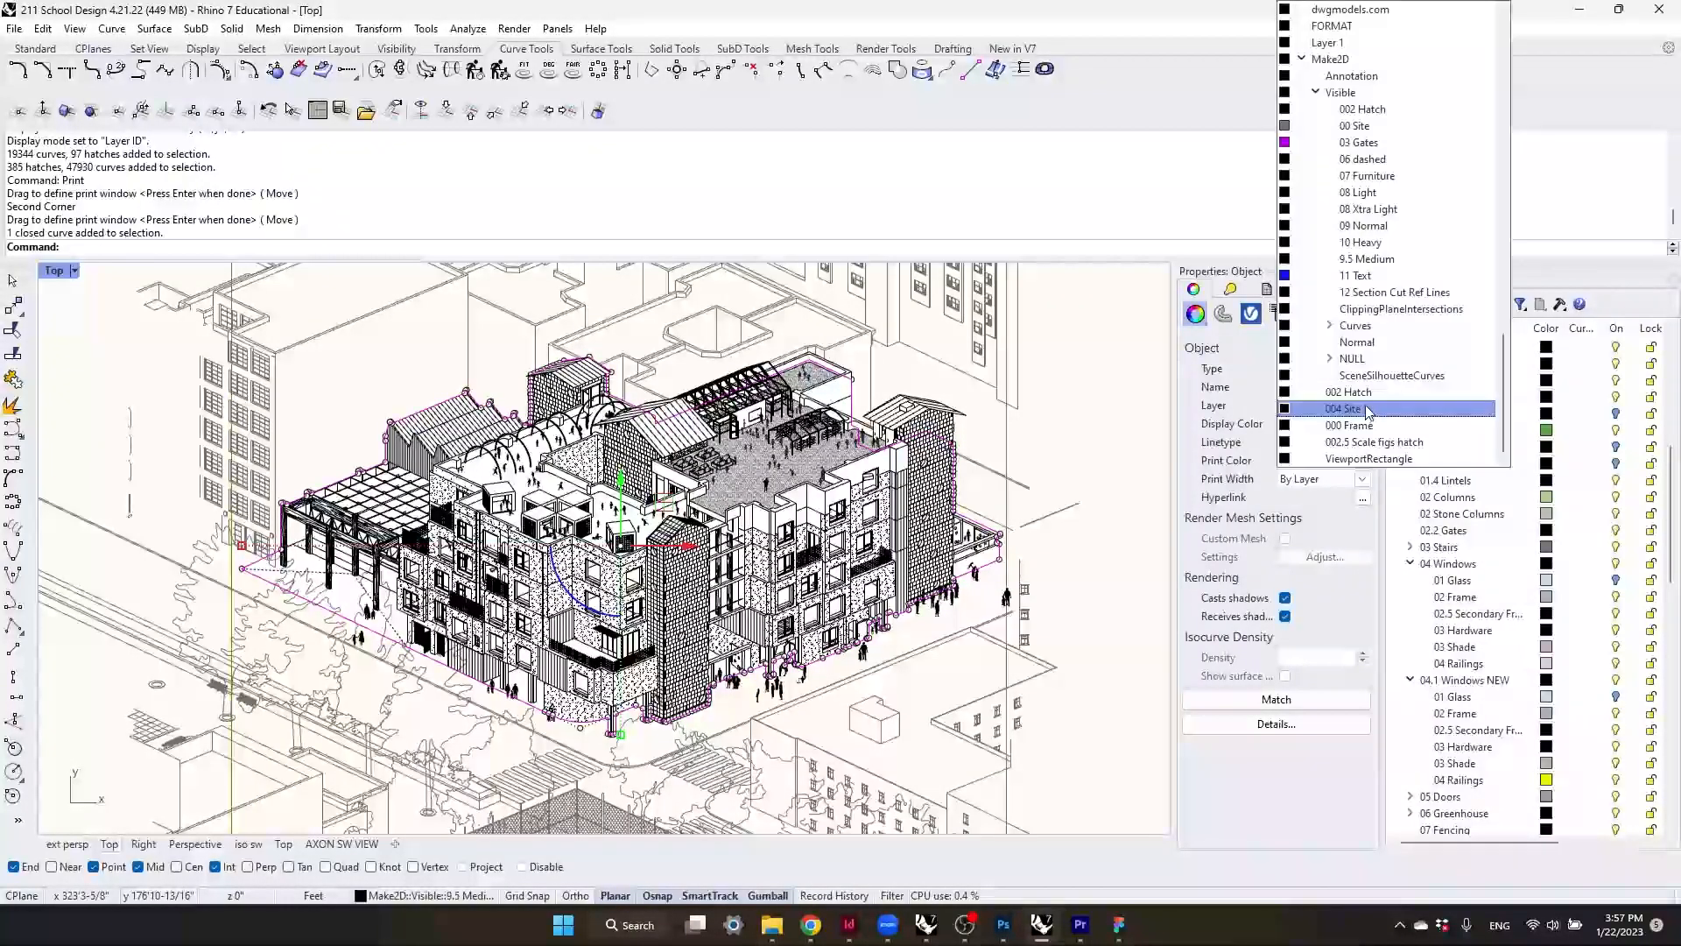
click(1357, 446)
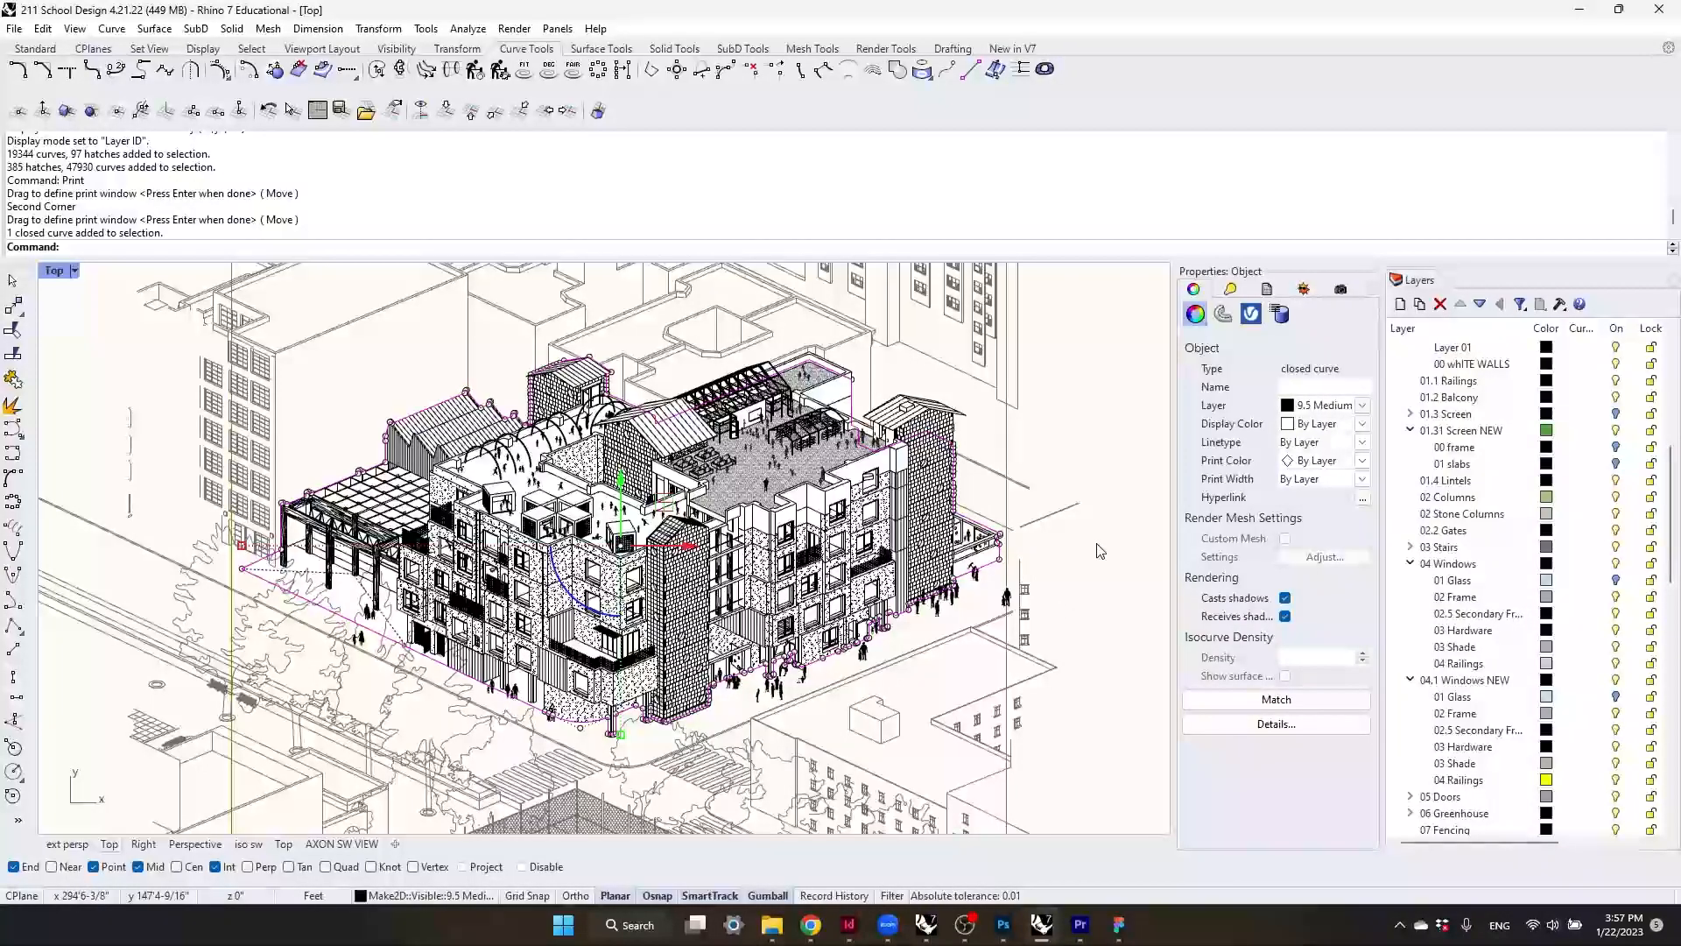
- Examine the Make2D linework in the Top viewport up close and as a whole, from the school building to its surrounding site
click(1114, 637)
scroll(551, 707, up, 3)
scroll(733, 630, down, 8)
right_drag(718, 632, 713, 667)
scroll(777, 606, up, 5)
right_drag(1020, 721, 1002, 676)
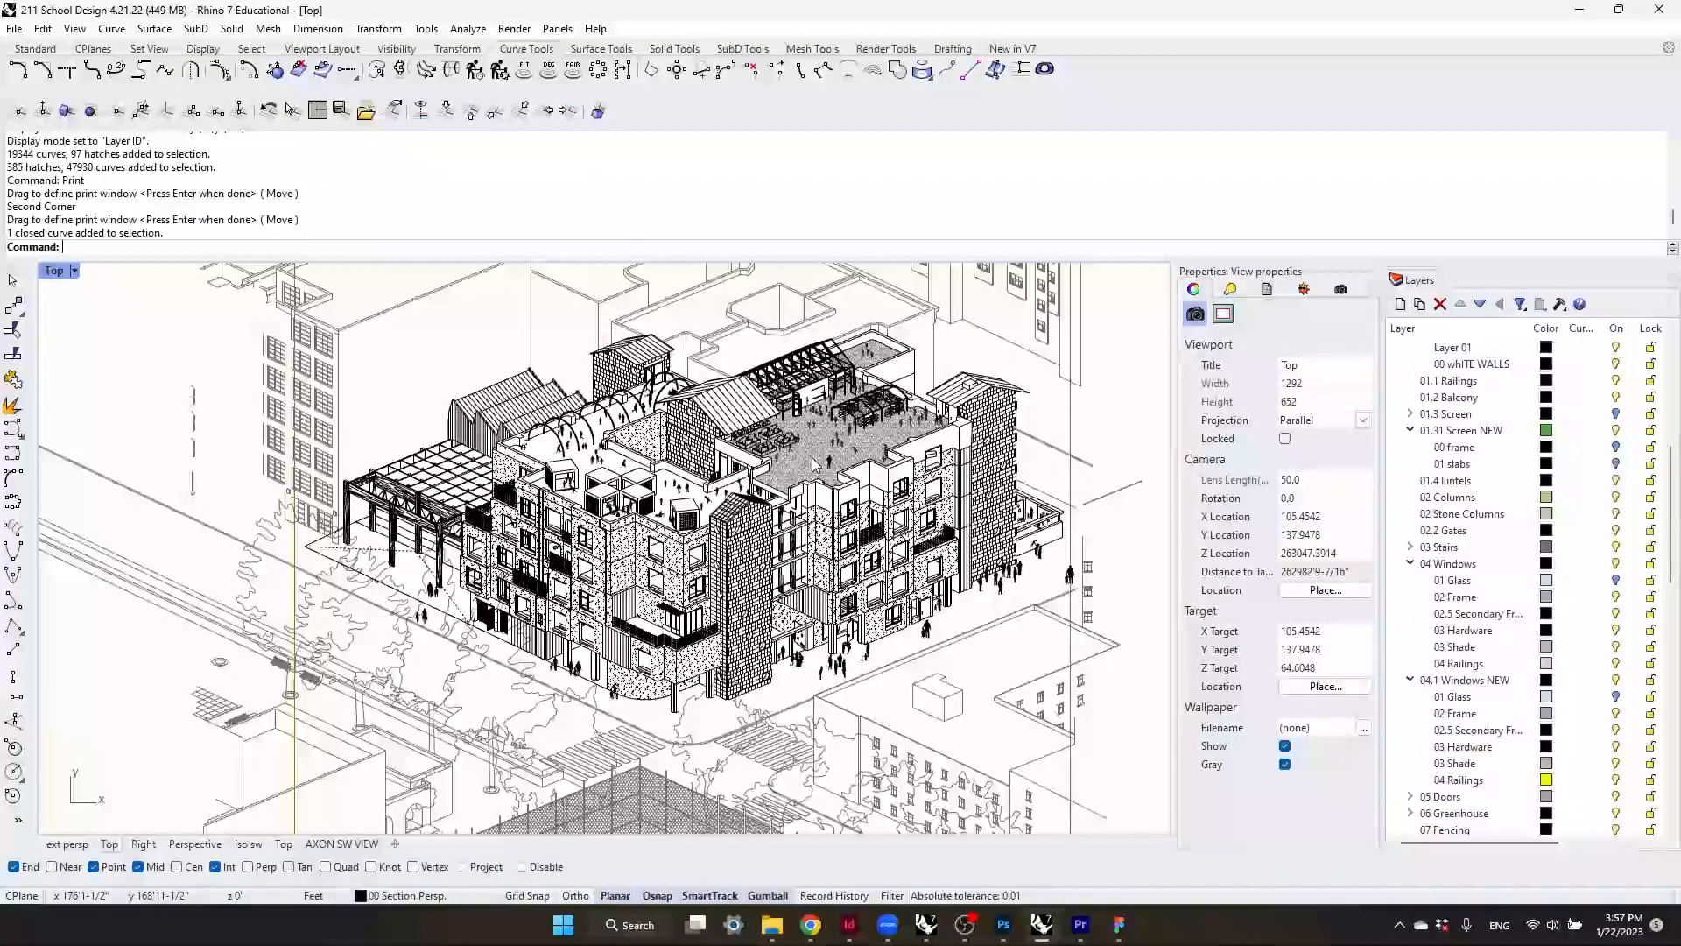
mouse_move(951, 773)
right_down()
mouse_move(949, 604)
mouse_move(951, 710)
right_up()
scroll(949, 604, up, 14)
scroll(949, 605, down, 12)
right_drag(834, 496, 859, 674)
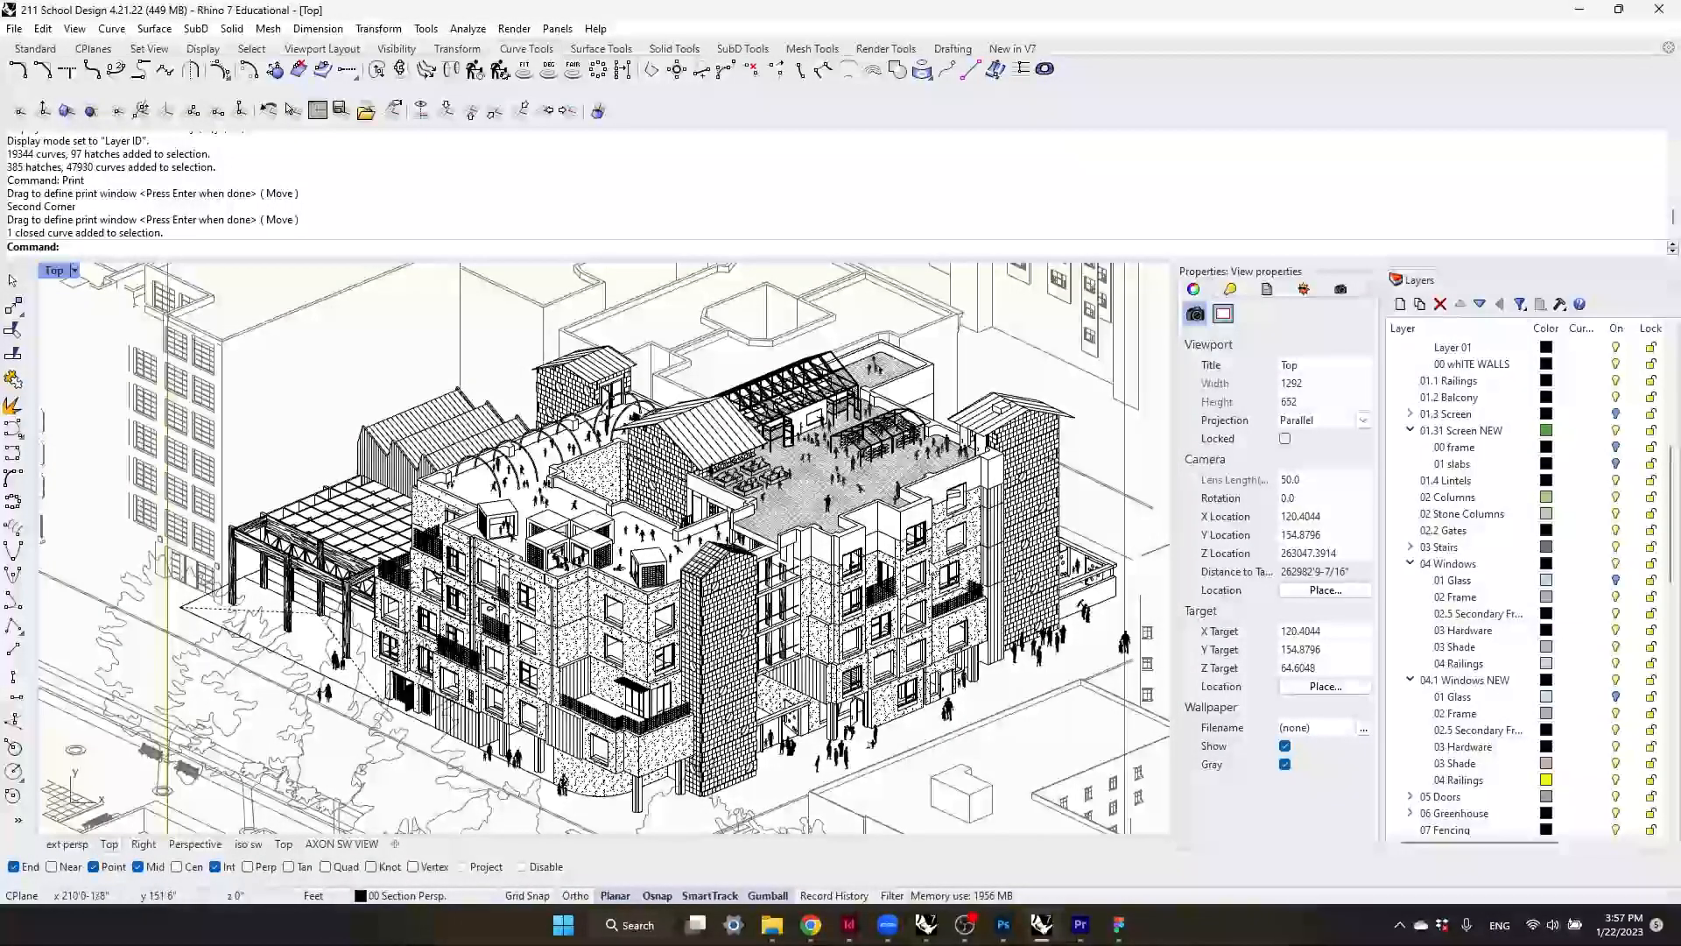
scroll(871, 557, down, 5)
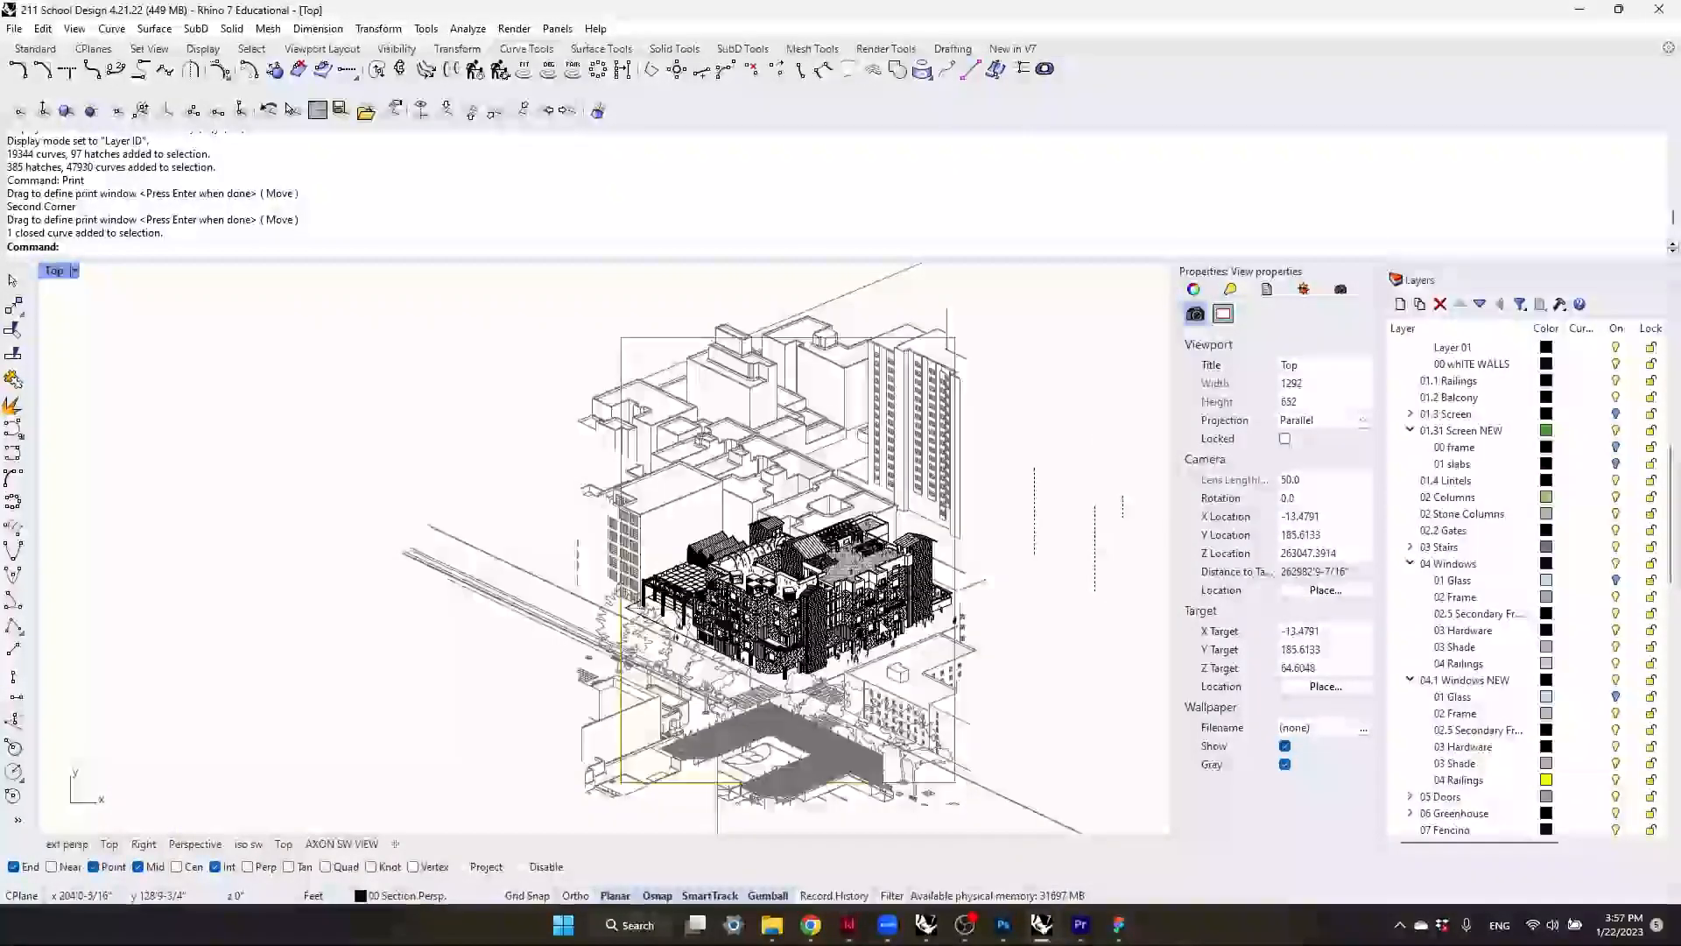
scroll(871, 557, up, 3)
scroll(666, 578, up, 3)
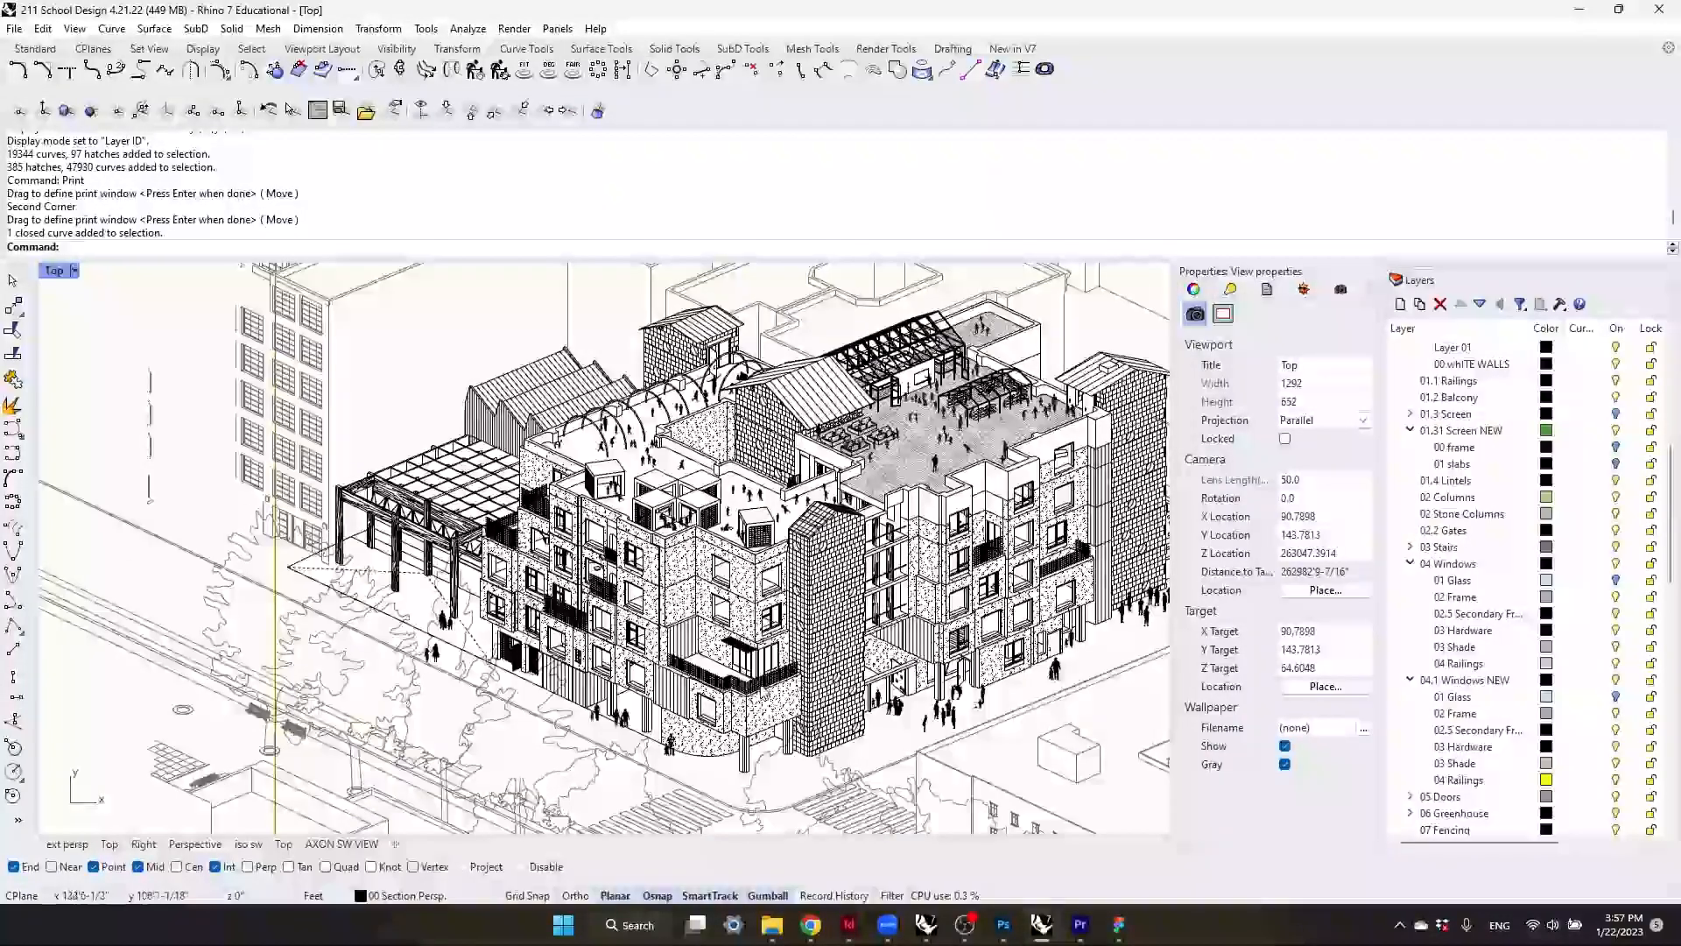
click(742, 775)
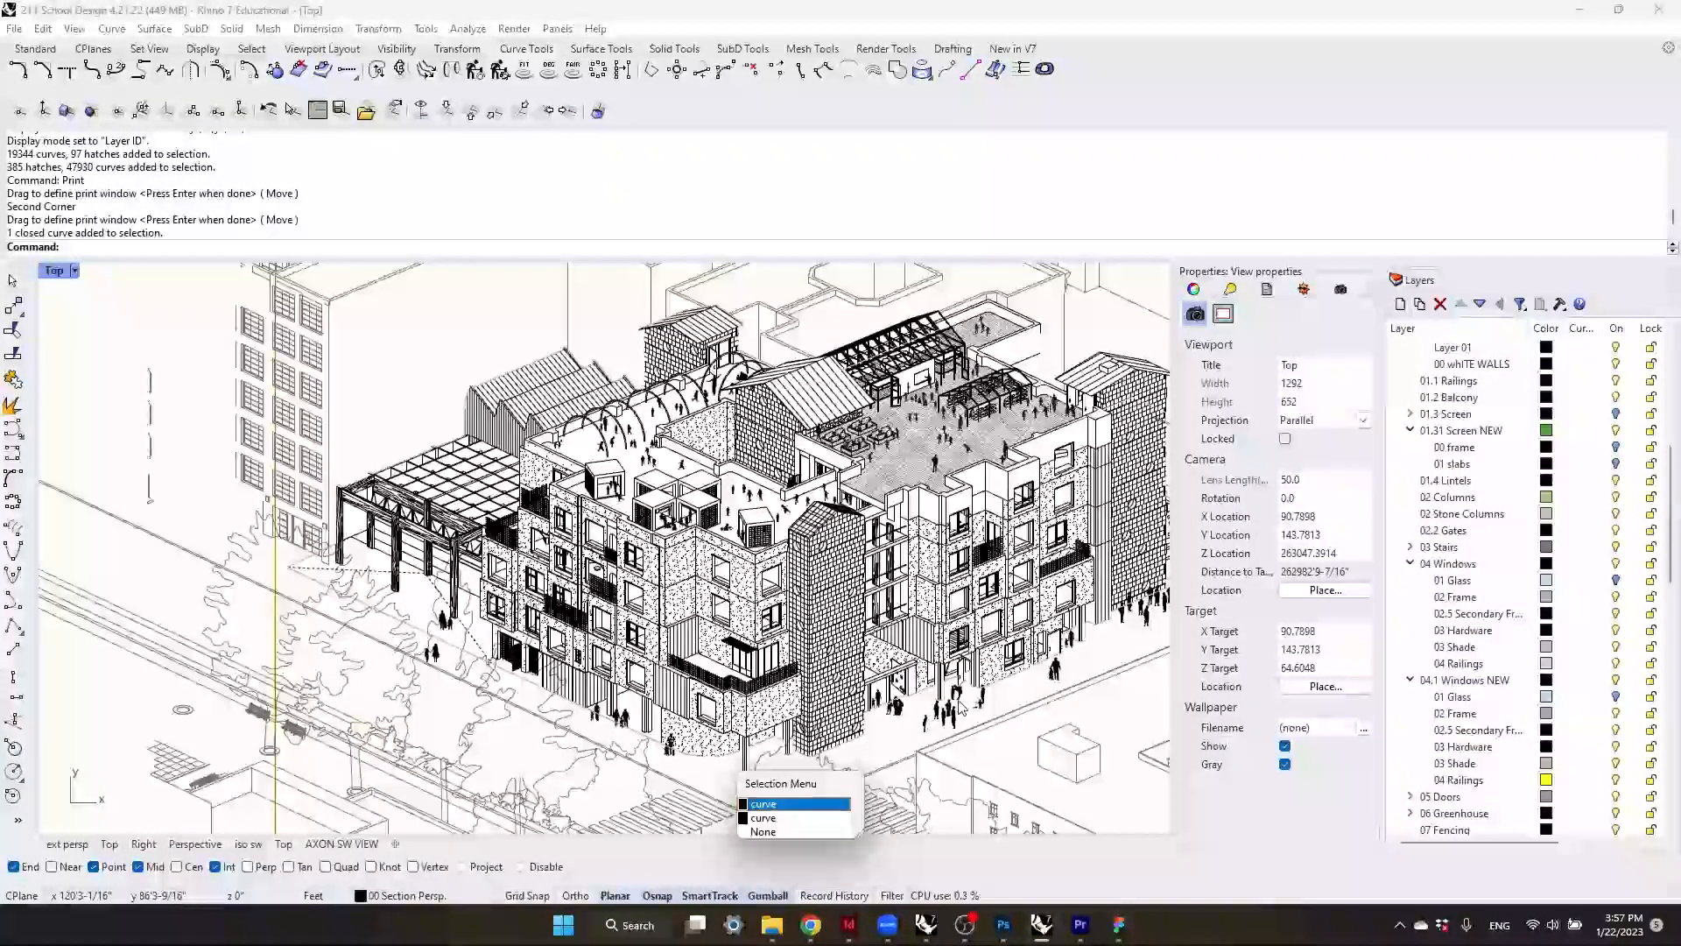
right_drag(1057, 757, 985, 775)
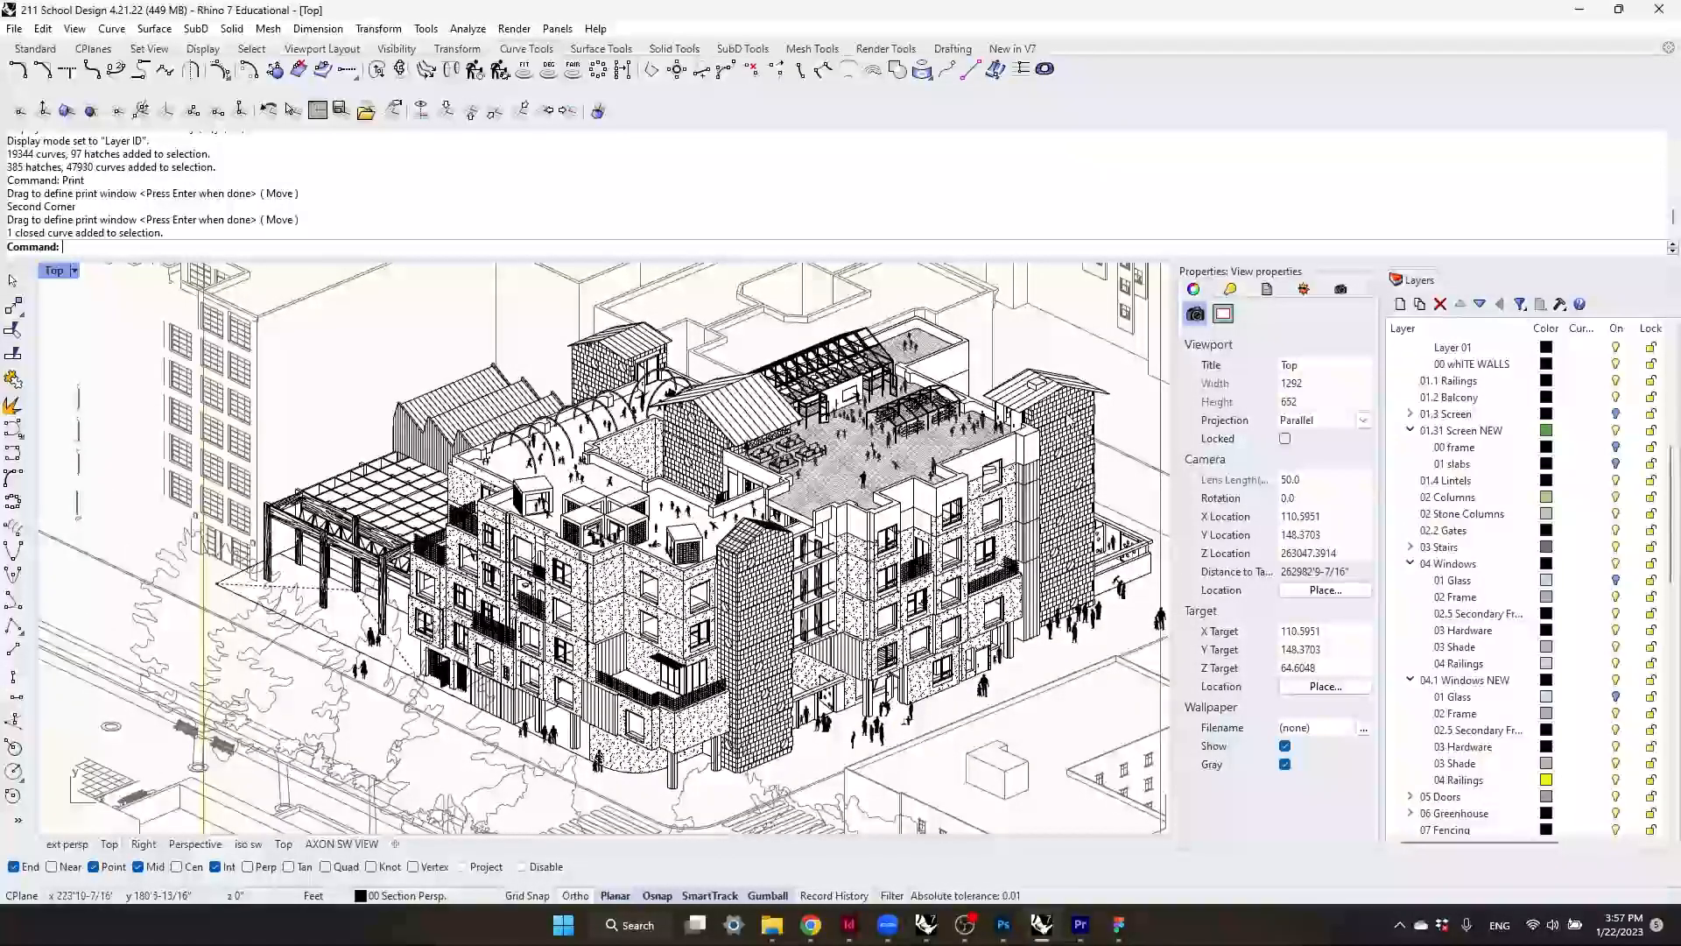
scroll(809, 516, down, 9)
scroll(809, 516, up, 7)
scroll(809, 615, down, 2)
- Select the whole axonometric drawing, open Print Setup, review its line width and visibility options including Background Color, and close it without printing
right_drag(821, 527, 879, 601)
scroll(858, 630, down, 6)
drag(986, 816, 559, 308)
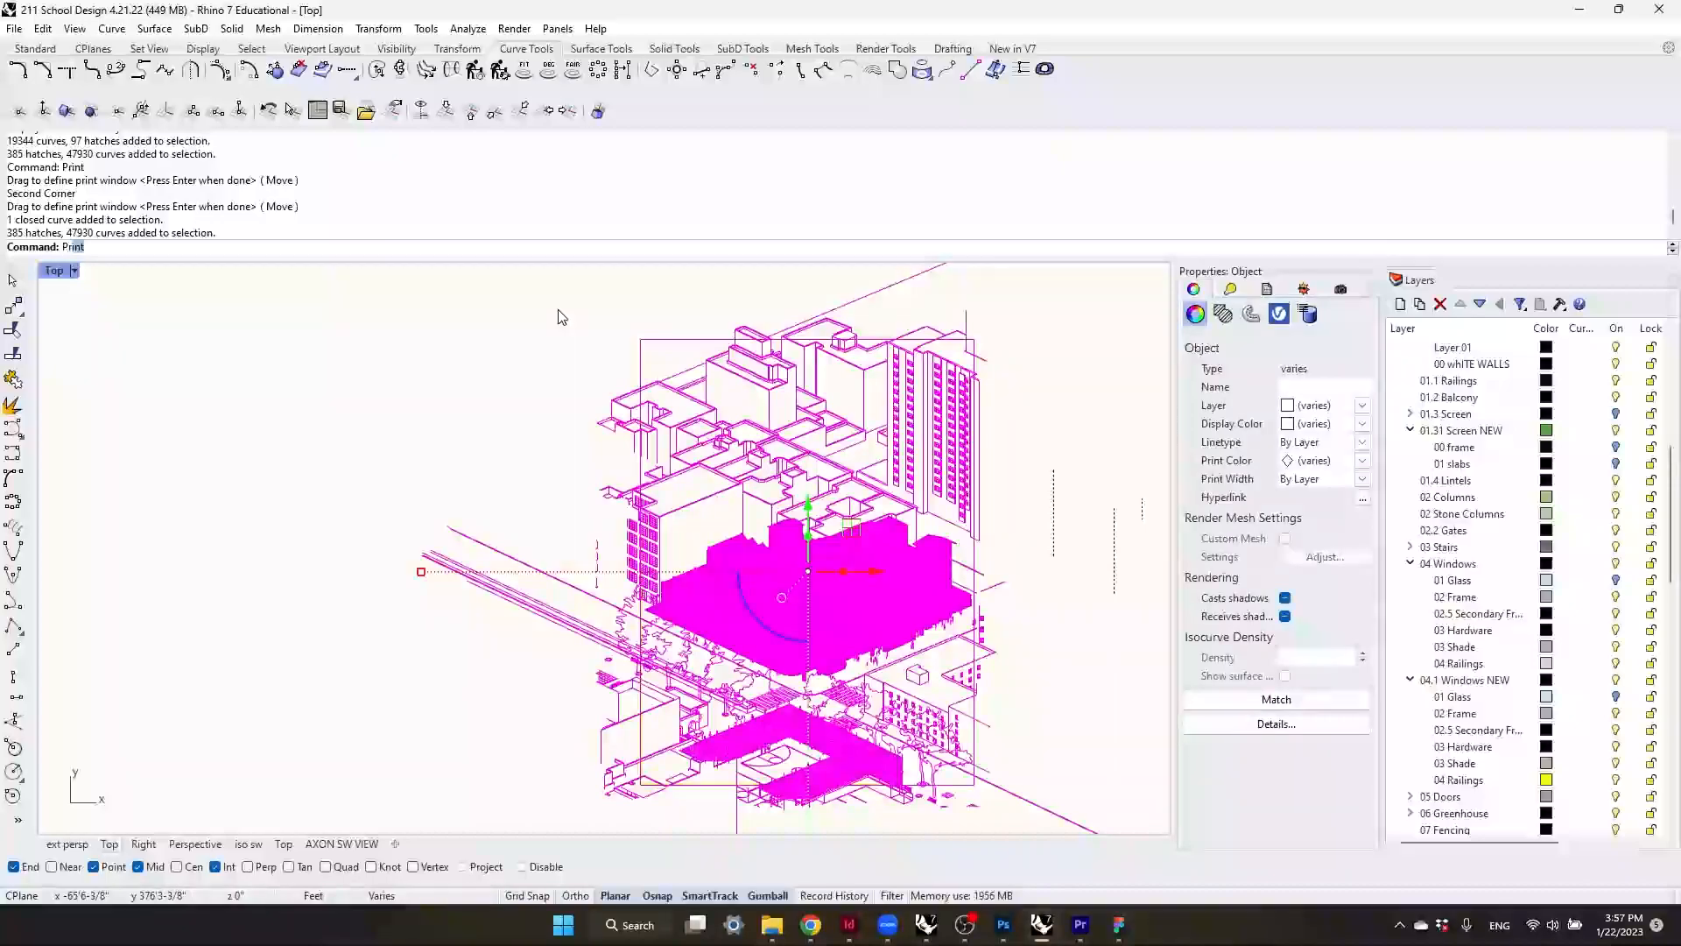
key(Return)
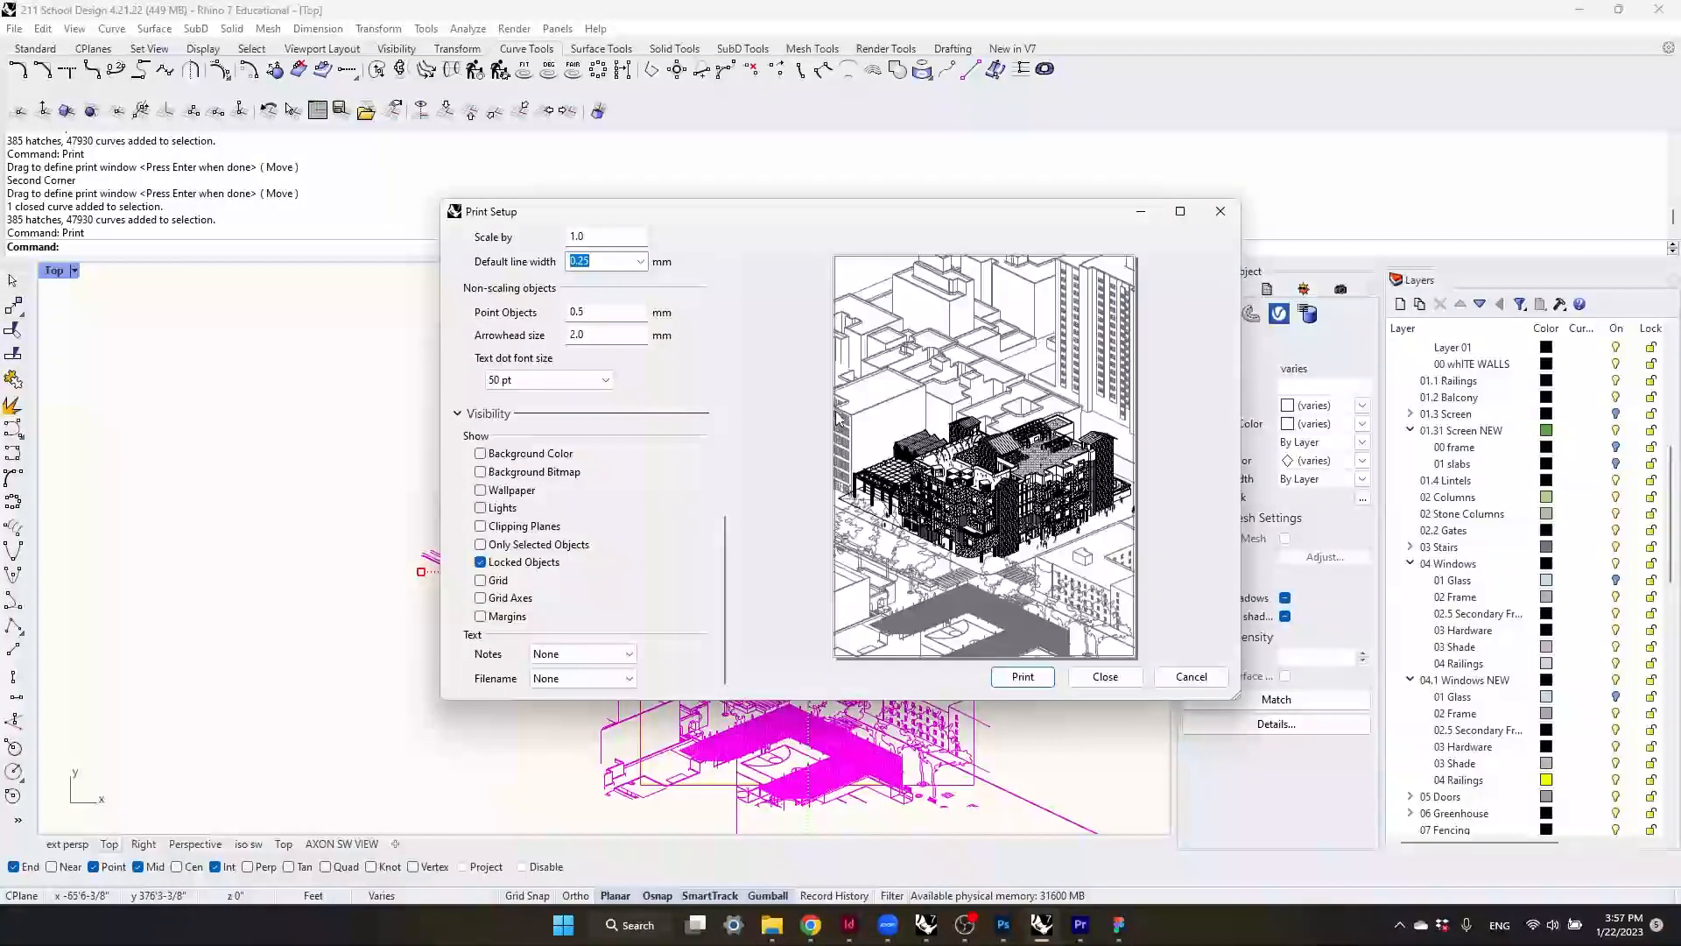
drag(723, 617, 728, 522)
scroll(733, 467, down, 3)
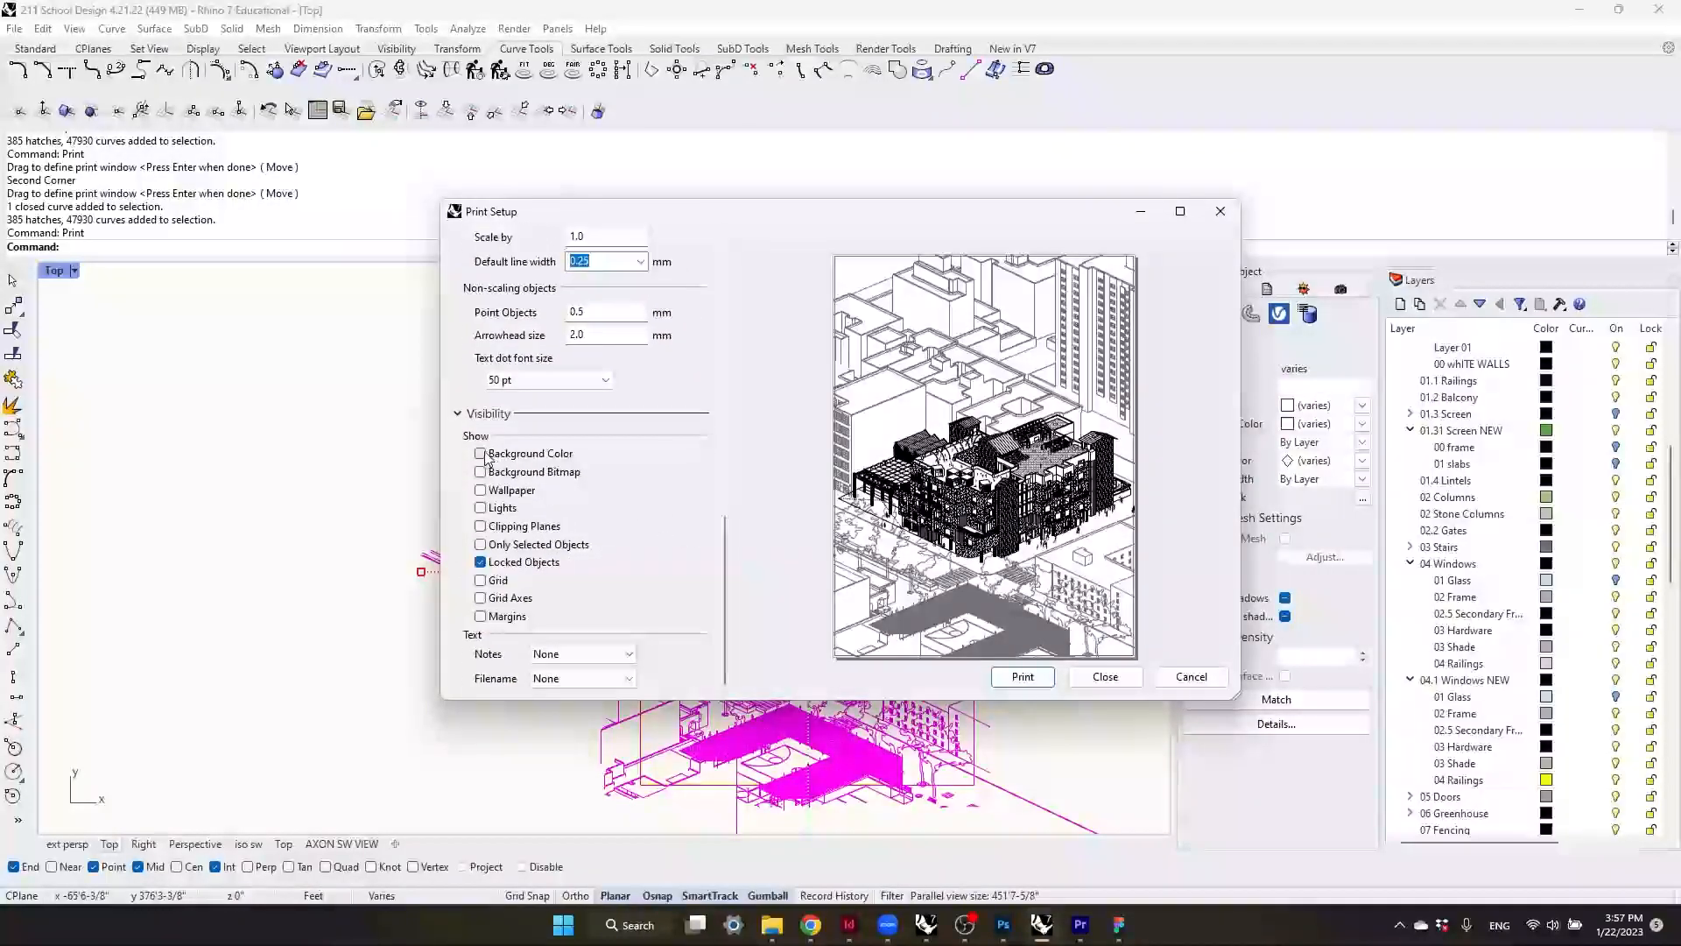
click(481, 453)
click(481, 454)
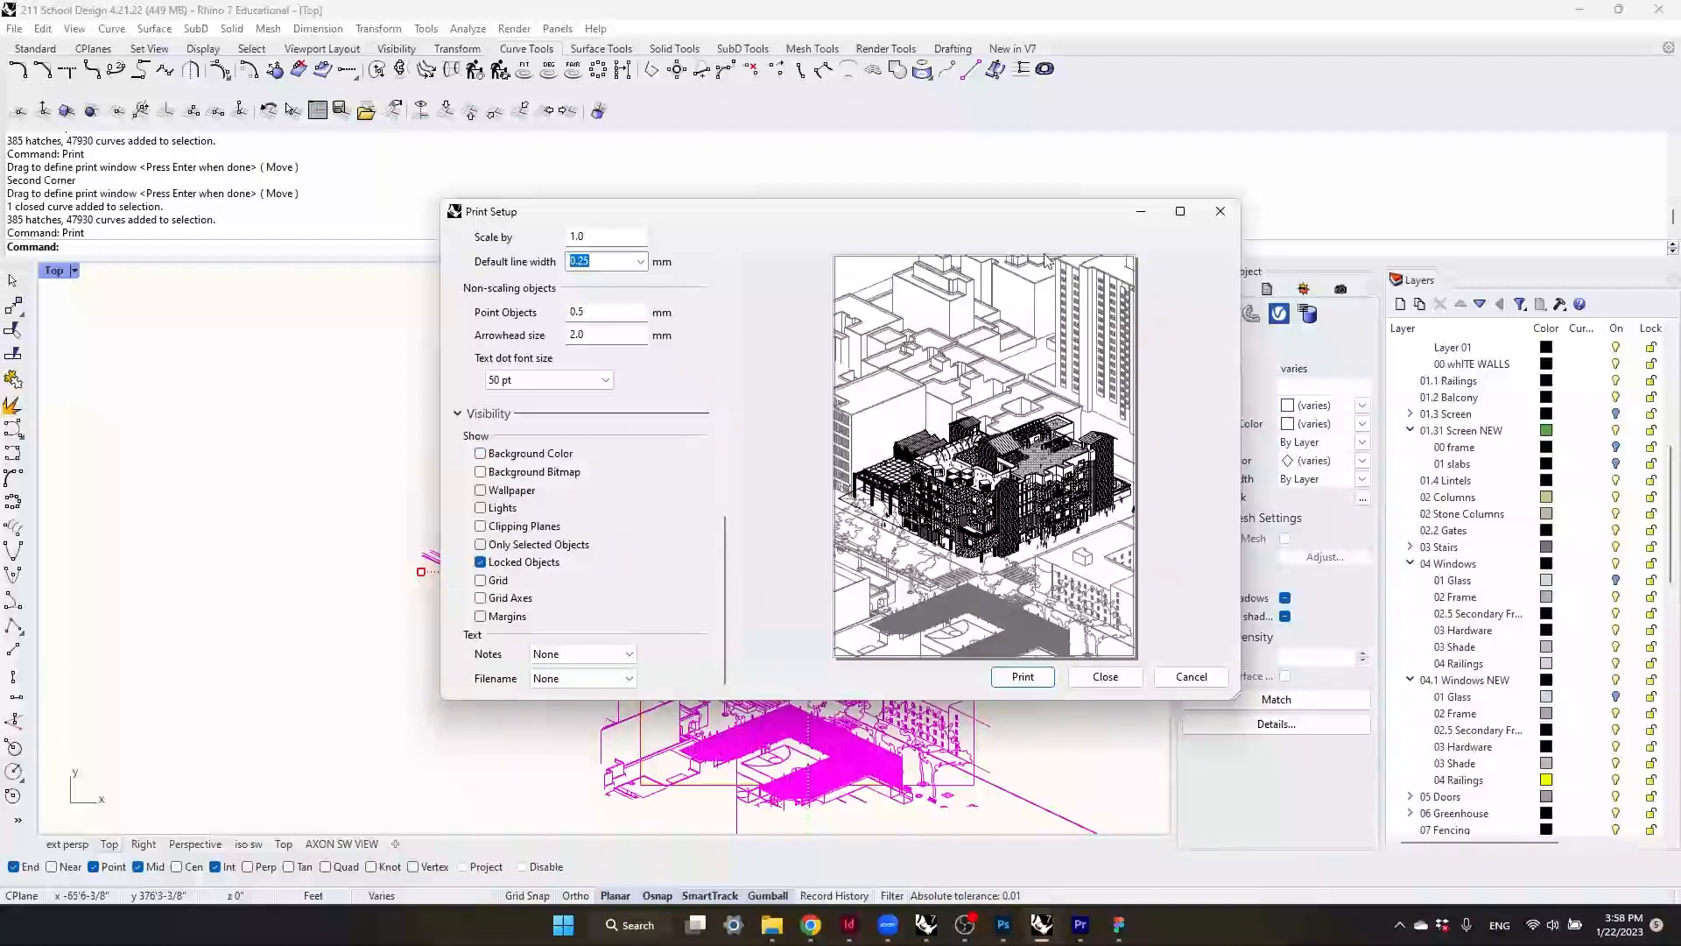
scroll(724, 596, up, 5)
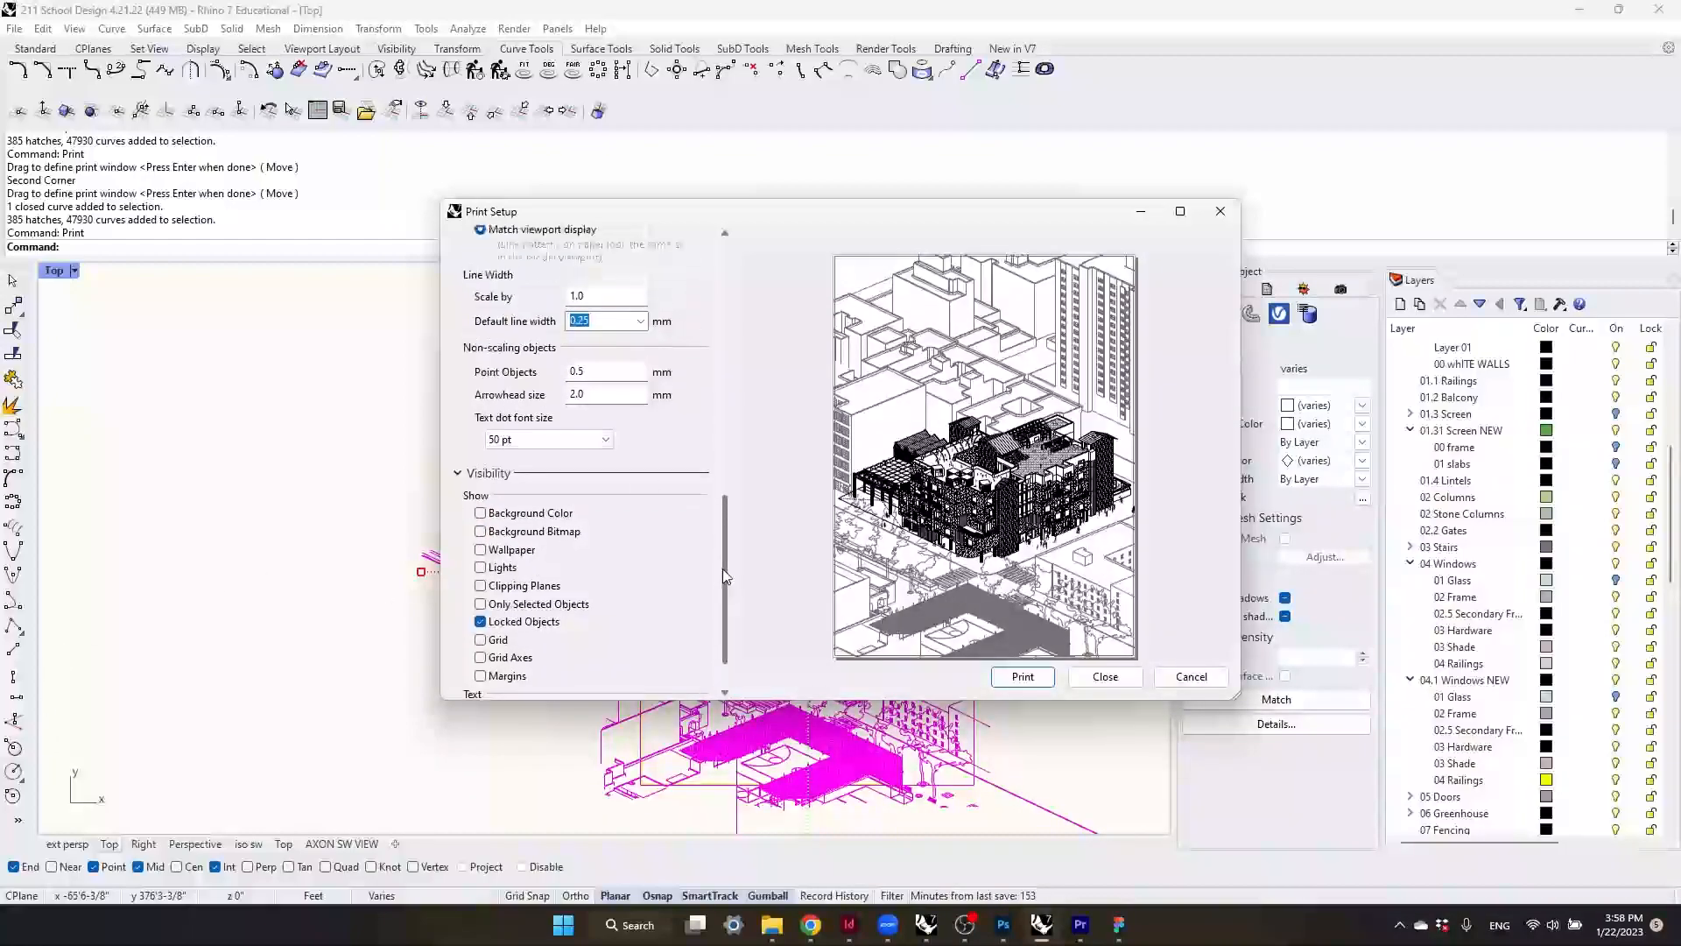
click(1077, 676)
- Select the rectangular frame curve around the axonometric drawing and set its print width to No Print
click(1053, 528)
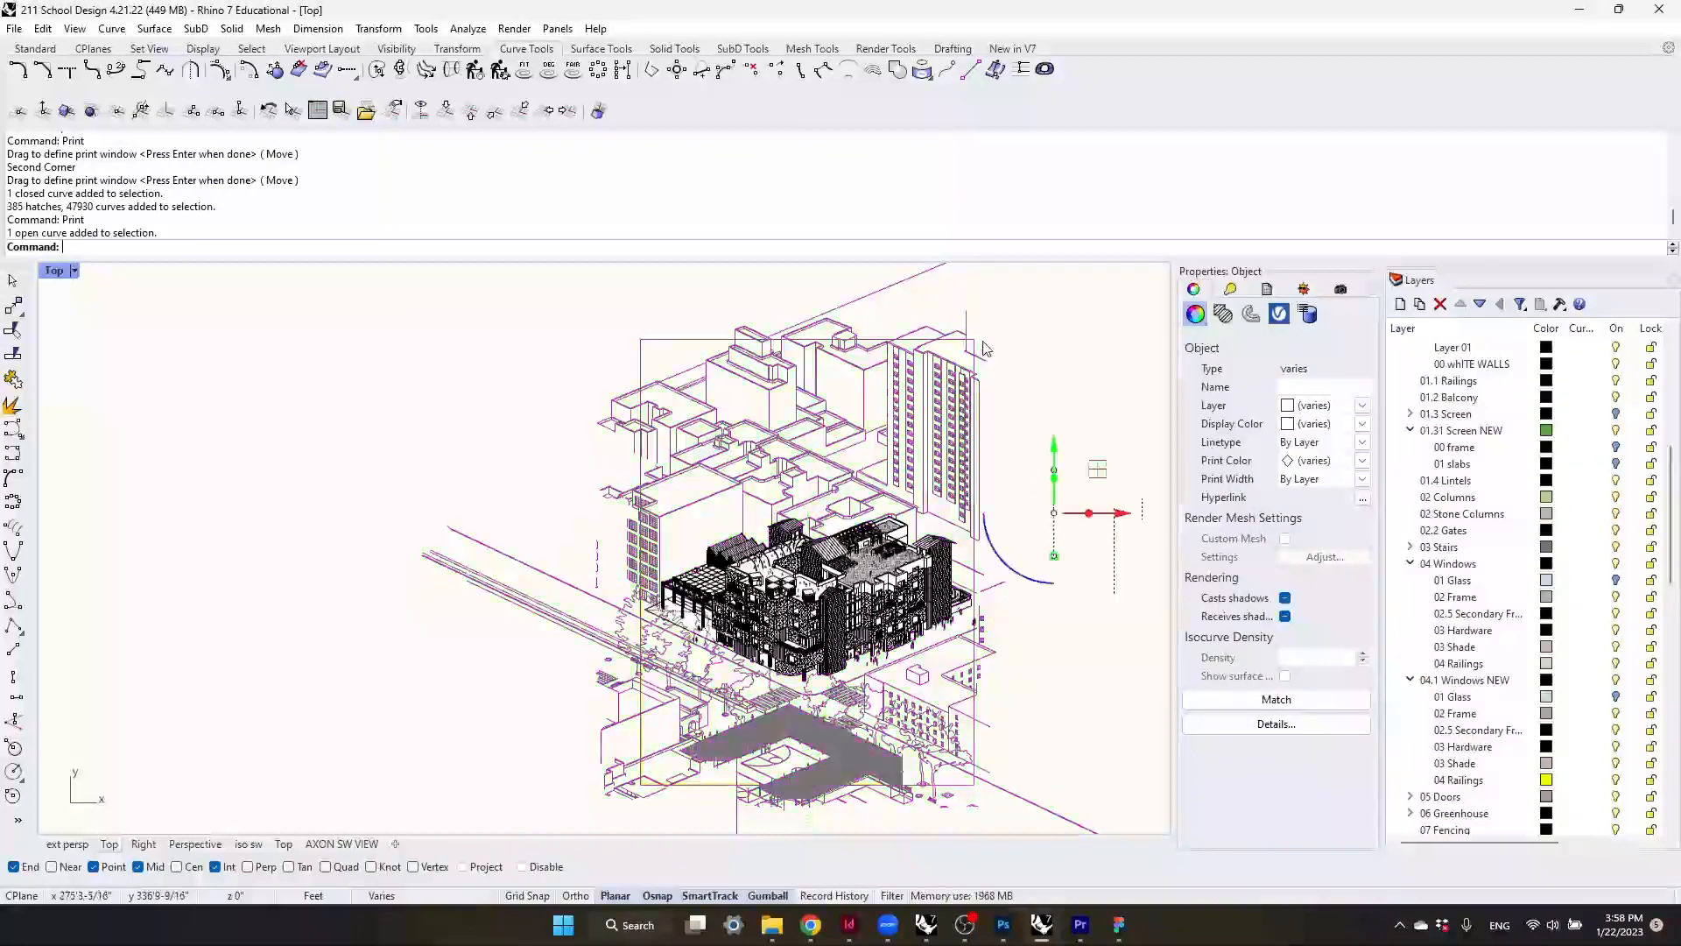
click(950, 348)
key(Escape)
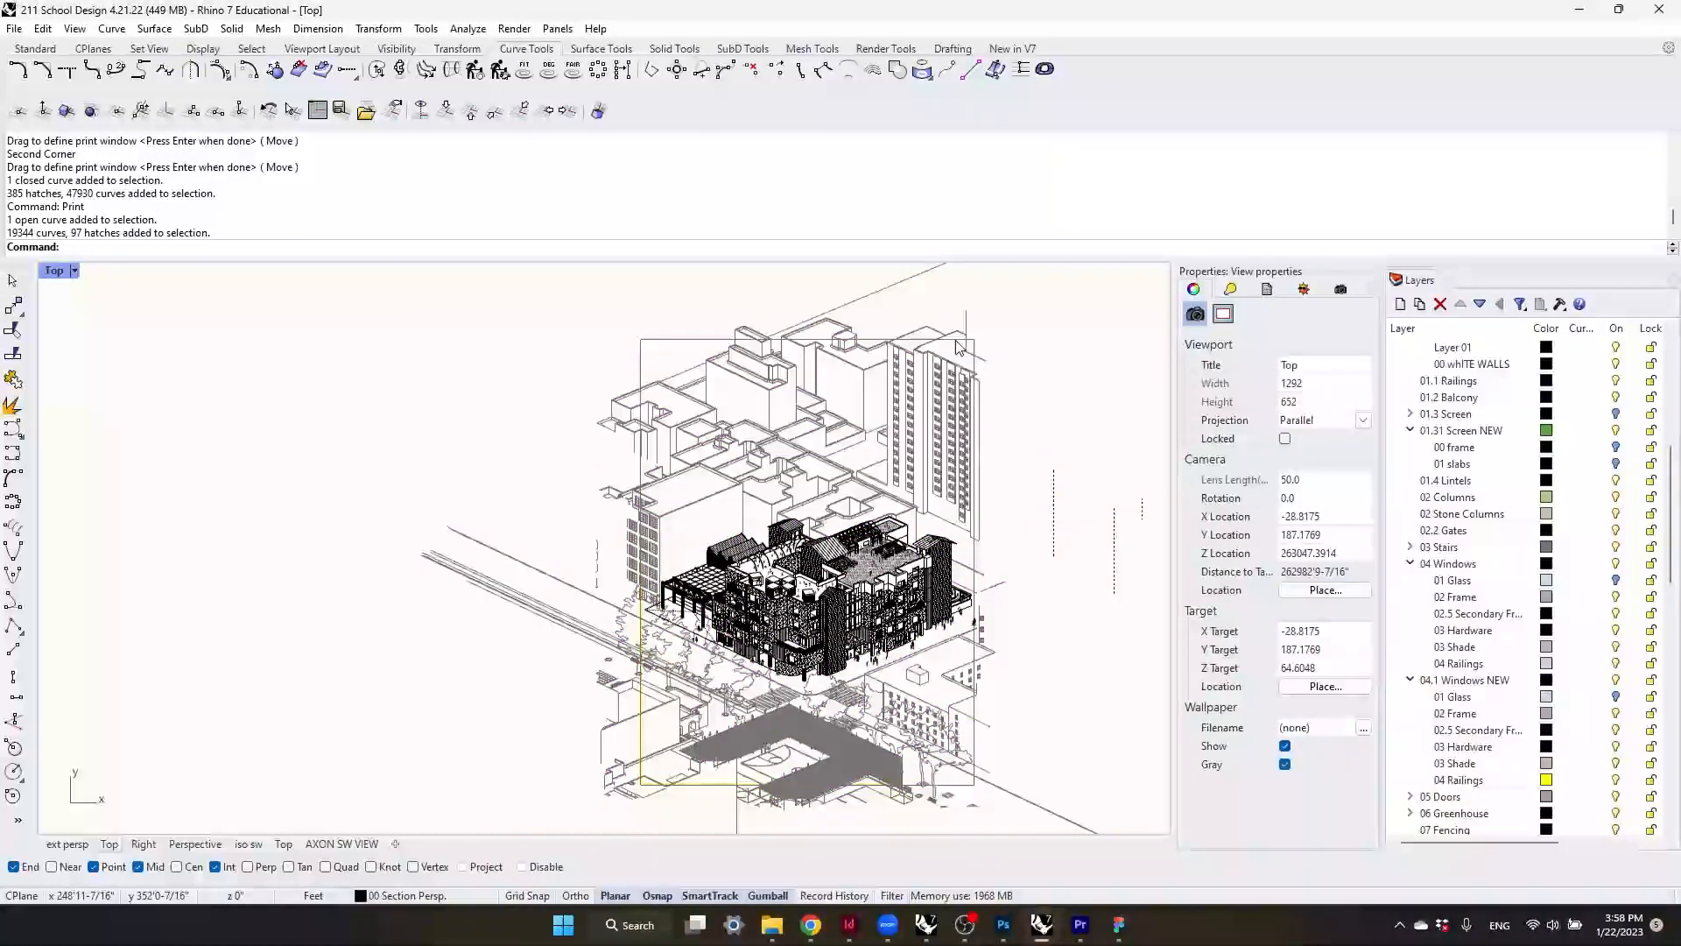
scroll(953, 345, up, 5)
click(961, 343)
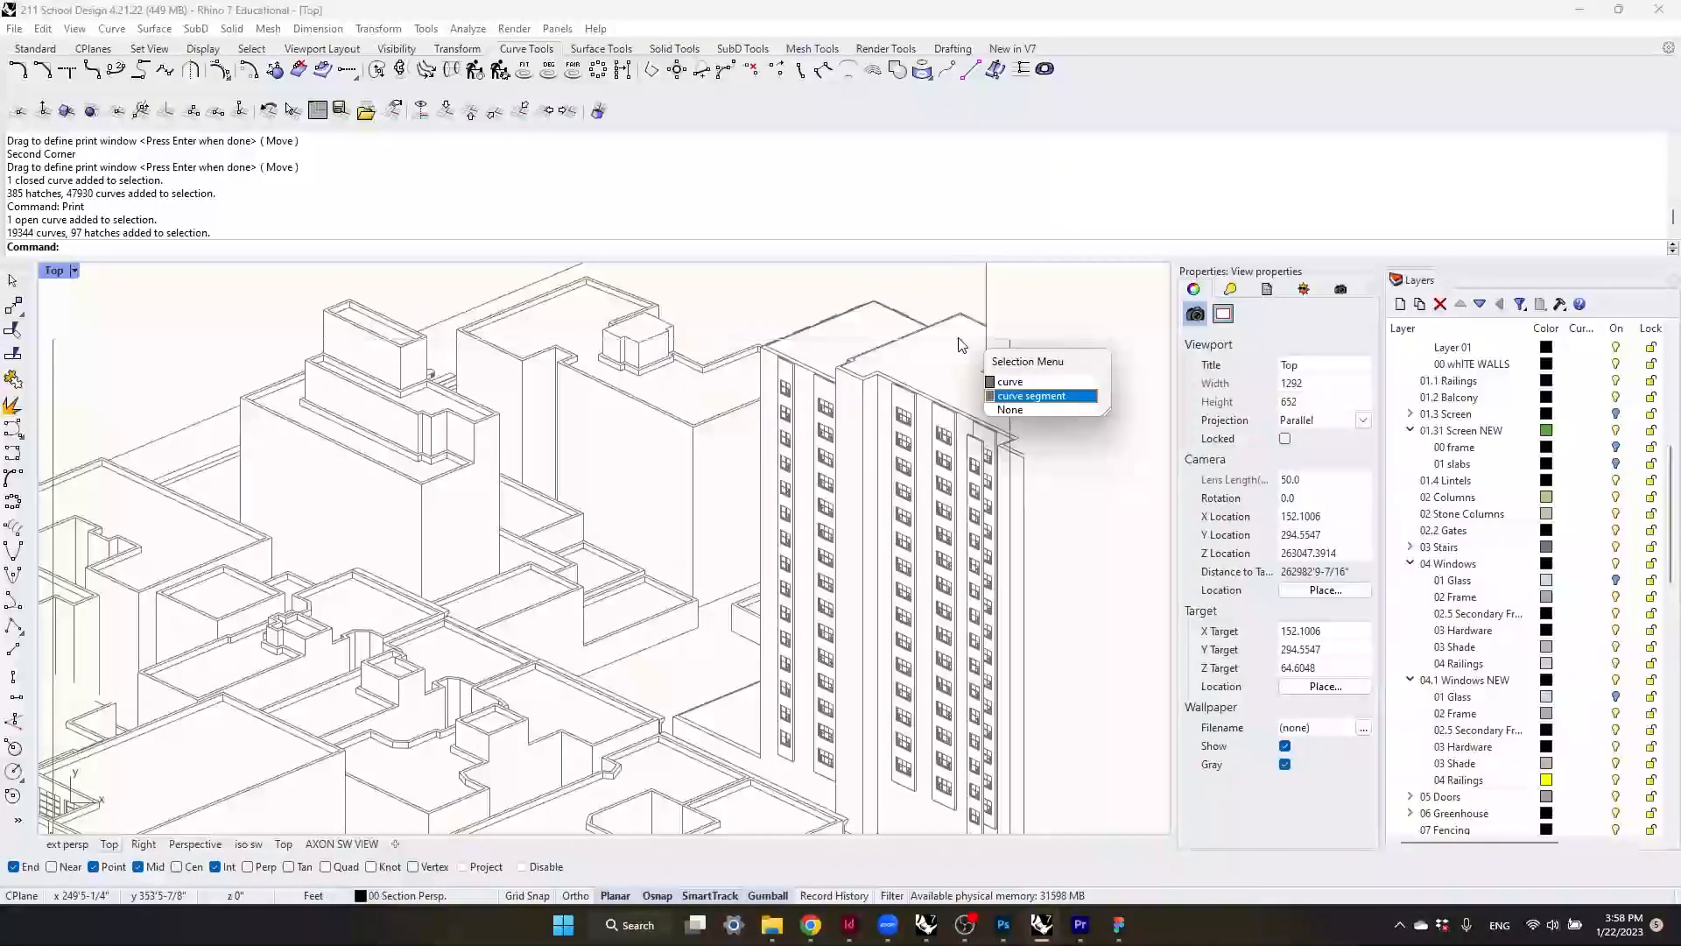
click(1009, 382)
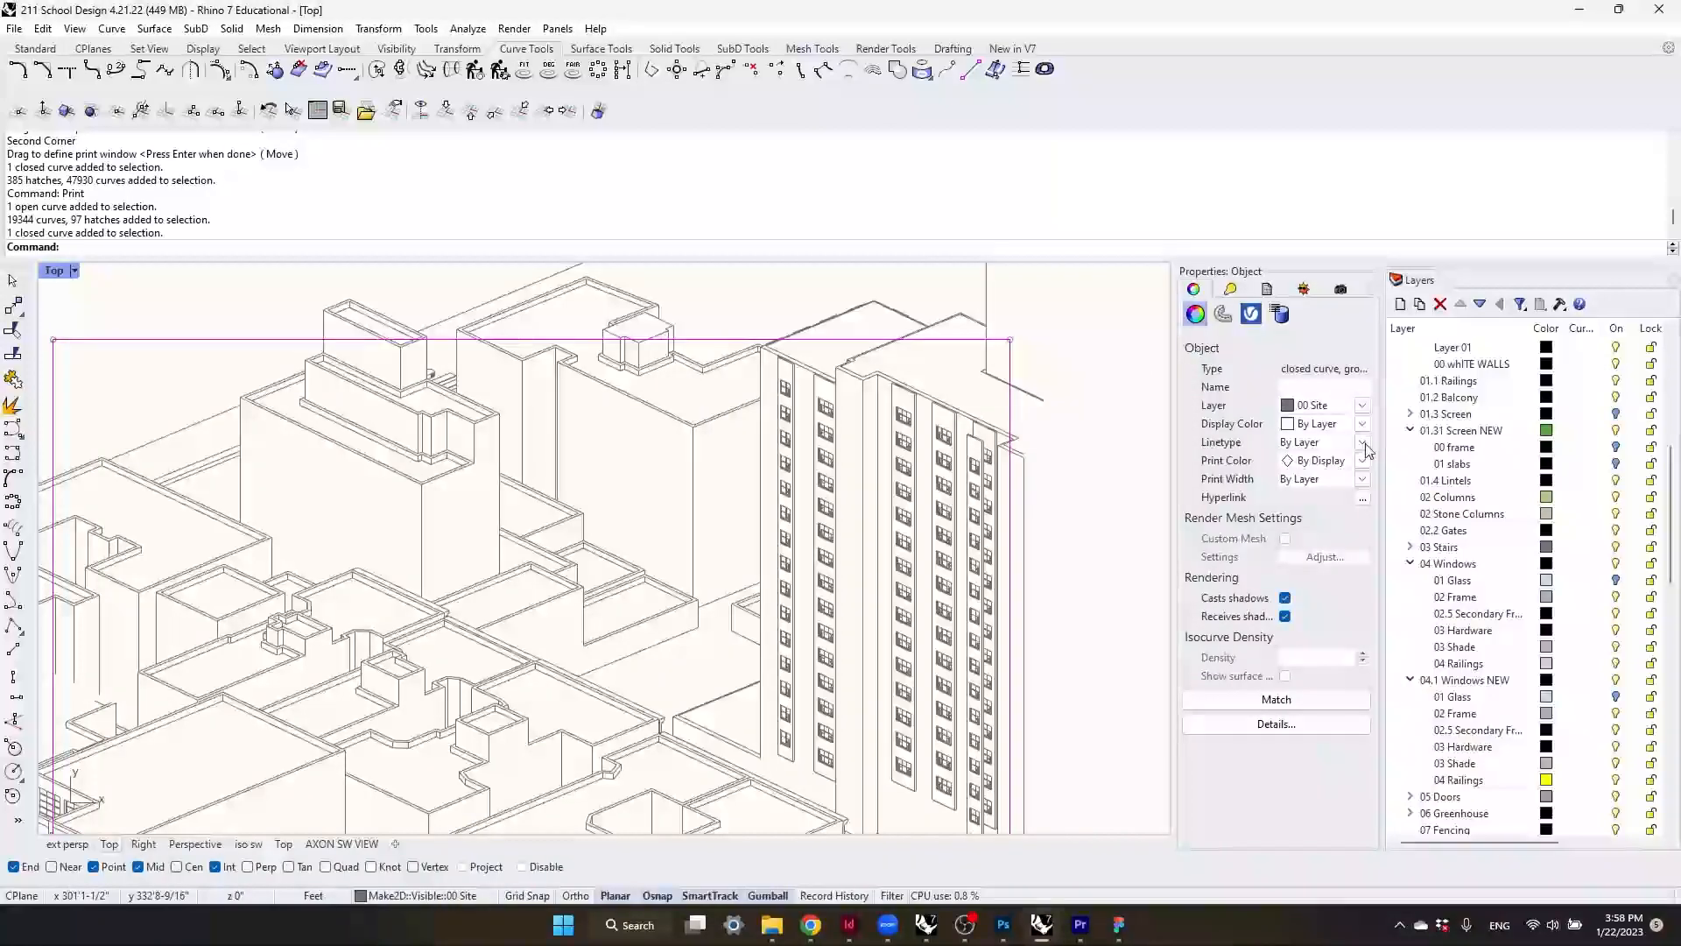
click(1363, 481)
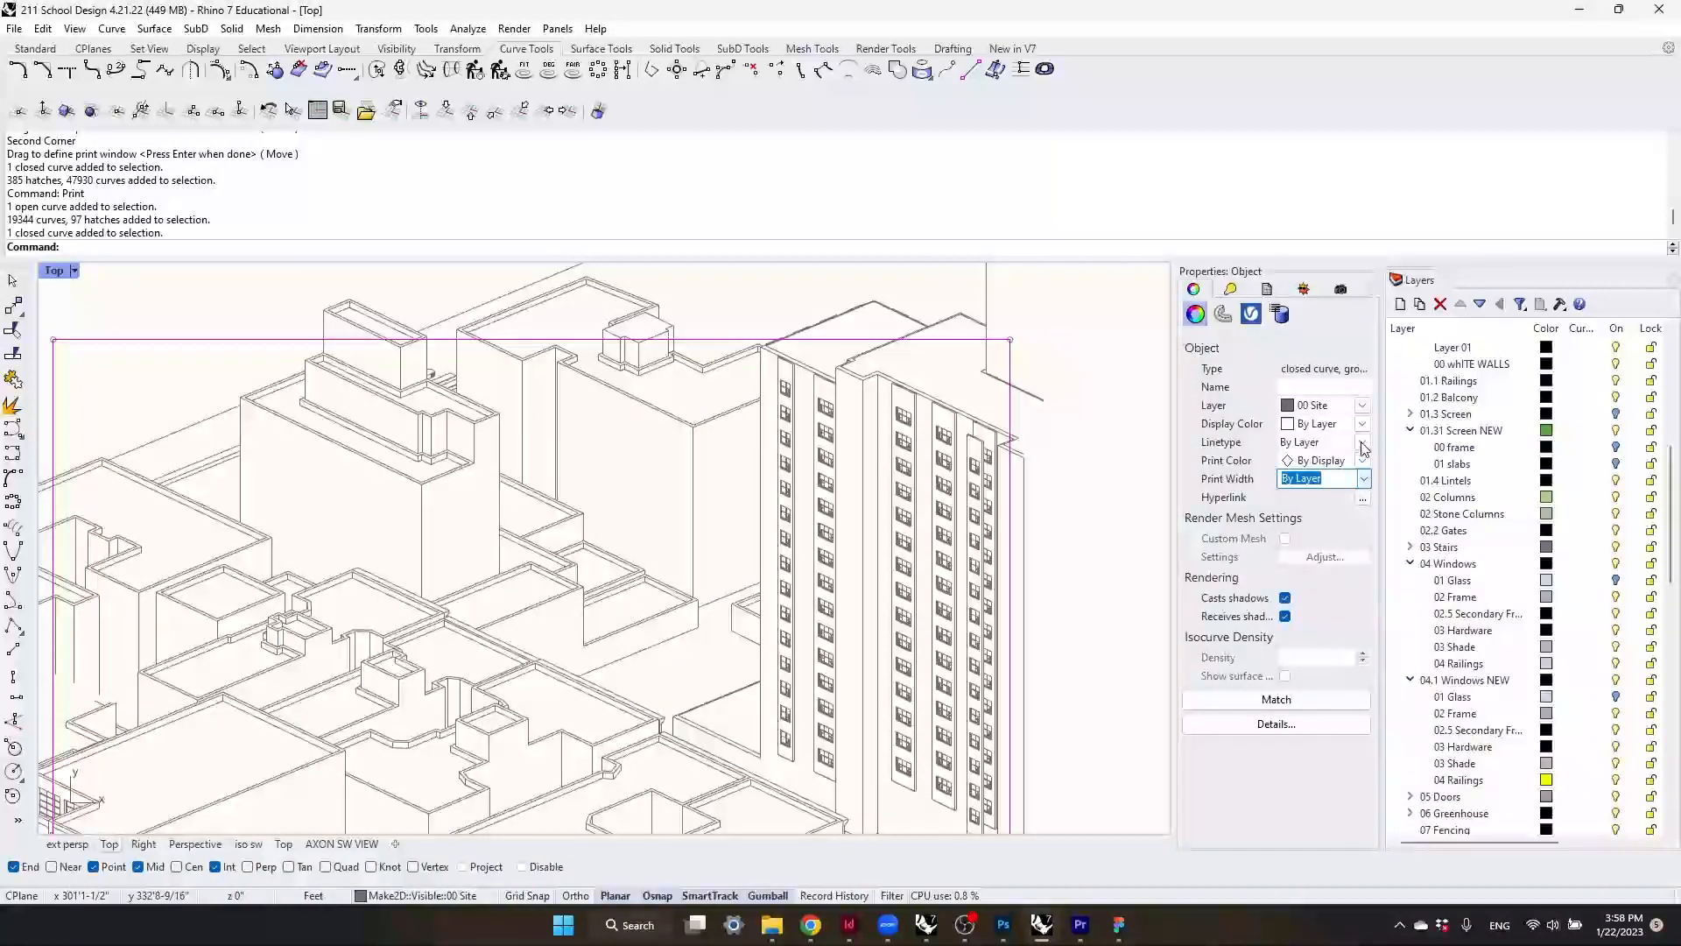
click(1363, 475)
click(1363, 481)
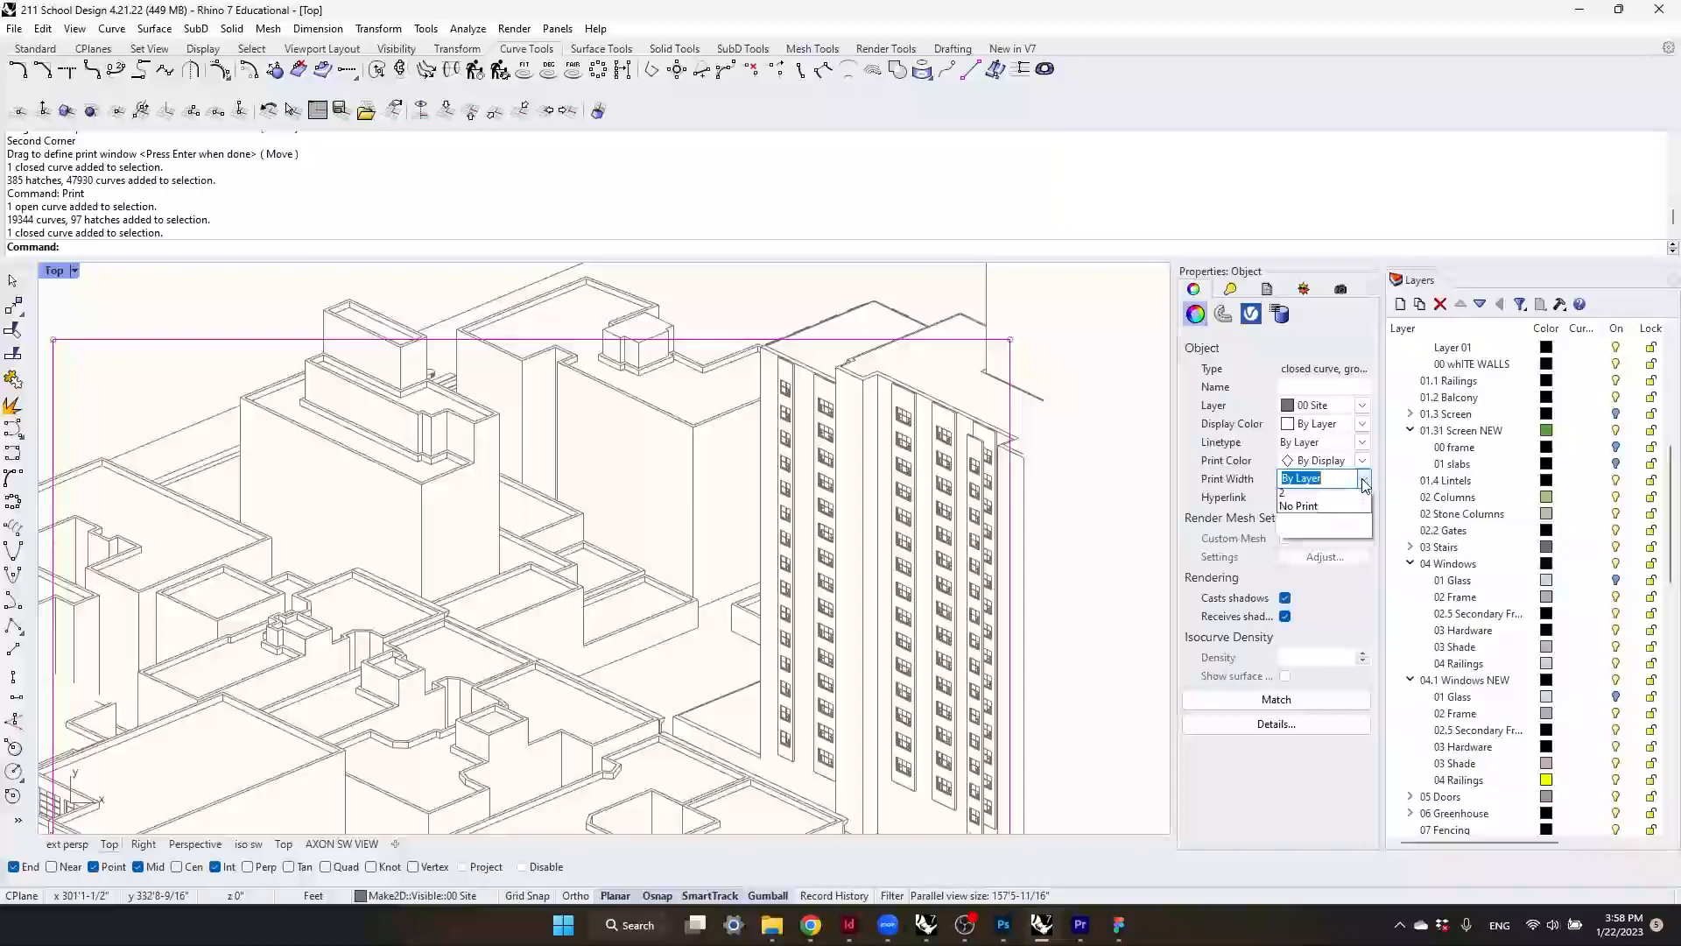
click(1335, 733)
click(1068, 408)
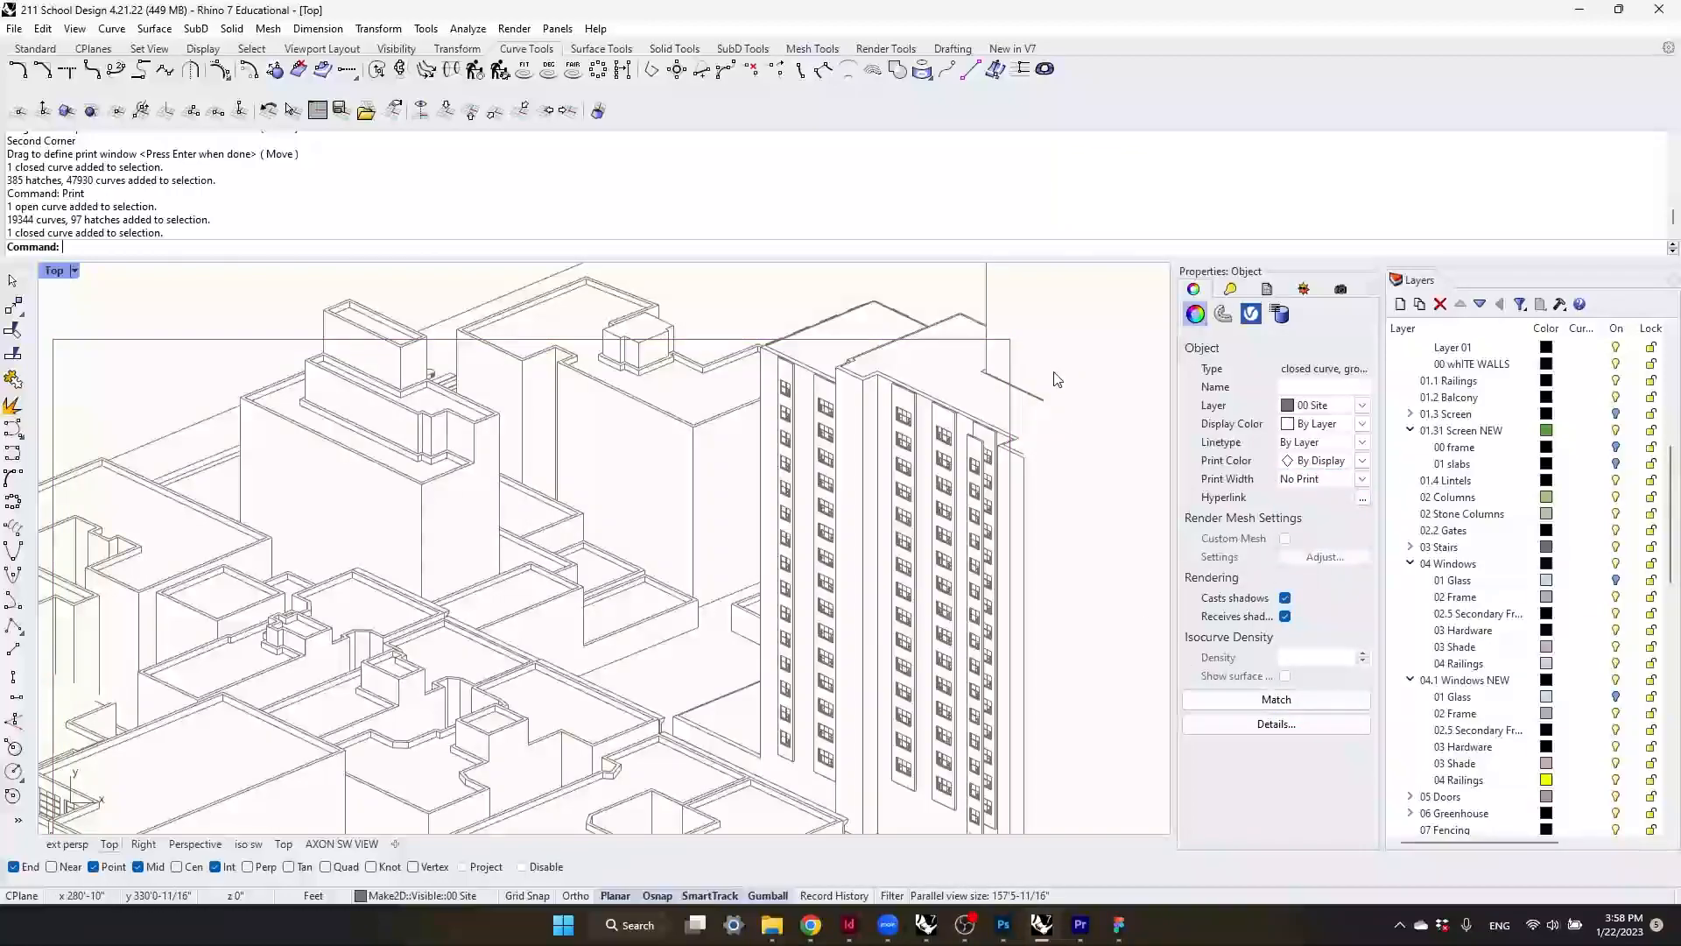
- Reopen Print Setup for the Top viewport and set the Rhino PDF output type to Vector Output
scroll(1054, 386, down, 2)
right_drag(1056, 401, 1000, 372)
scroll(1003, 376, down, 9)
scroll(1039, 467, up, 3)
mouse_move(1037, 468)
right_down()
mouse_move(1001, 507)
mouse_move(1035, 496)
right_up()
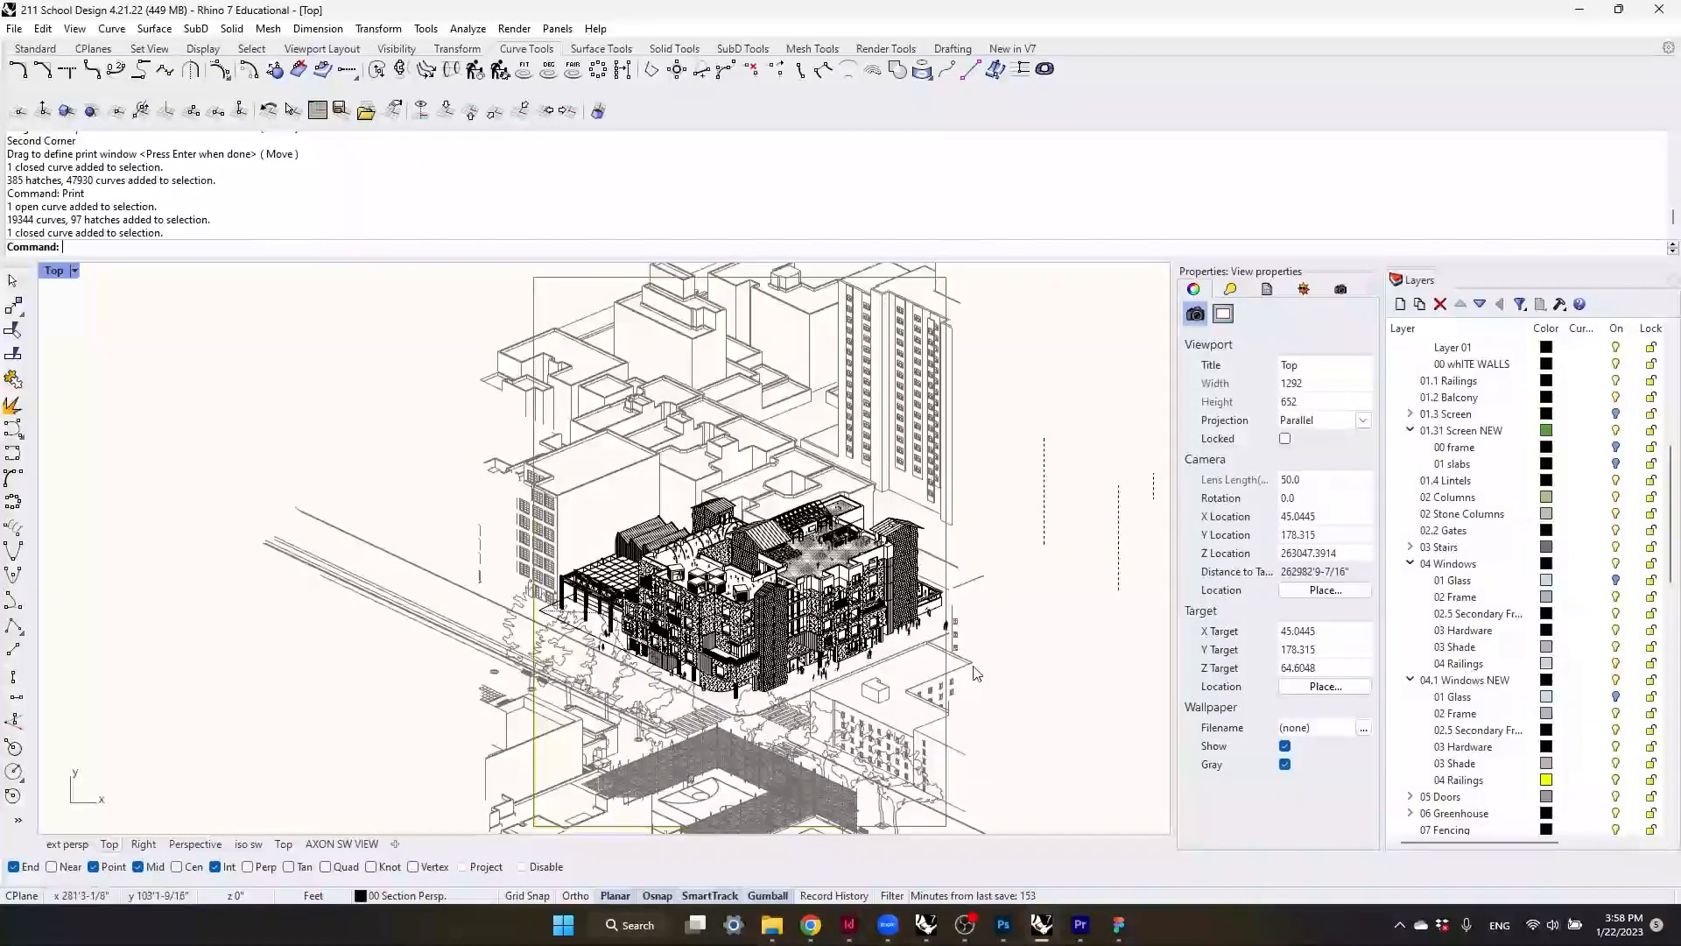
scroll(964, 551, down, 6)
right_drag(964, 551, 964, 597)
scroll(964, 596, up, 6)
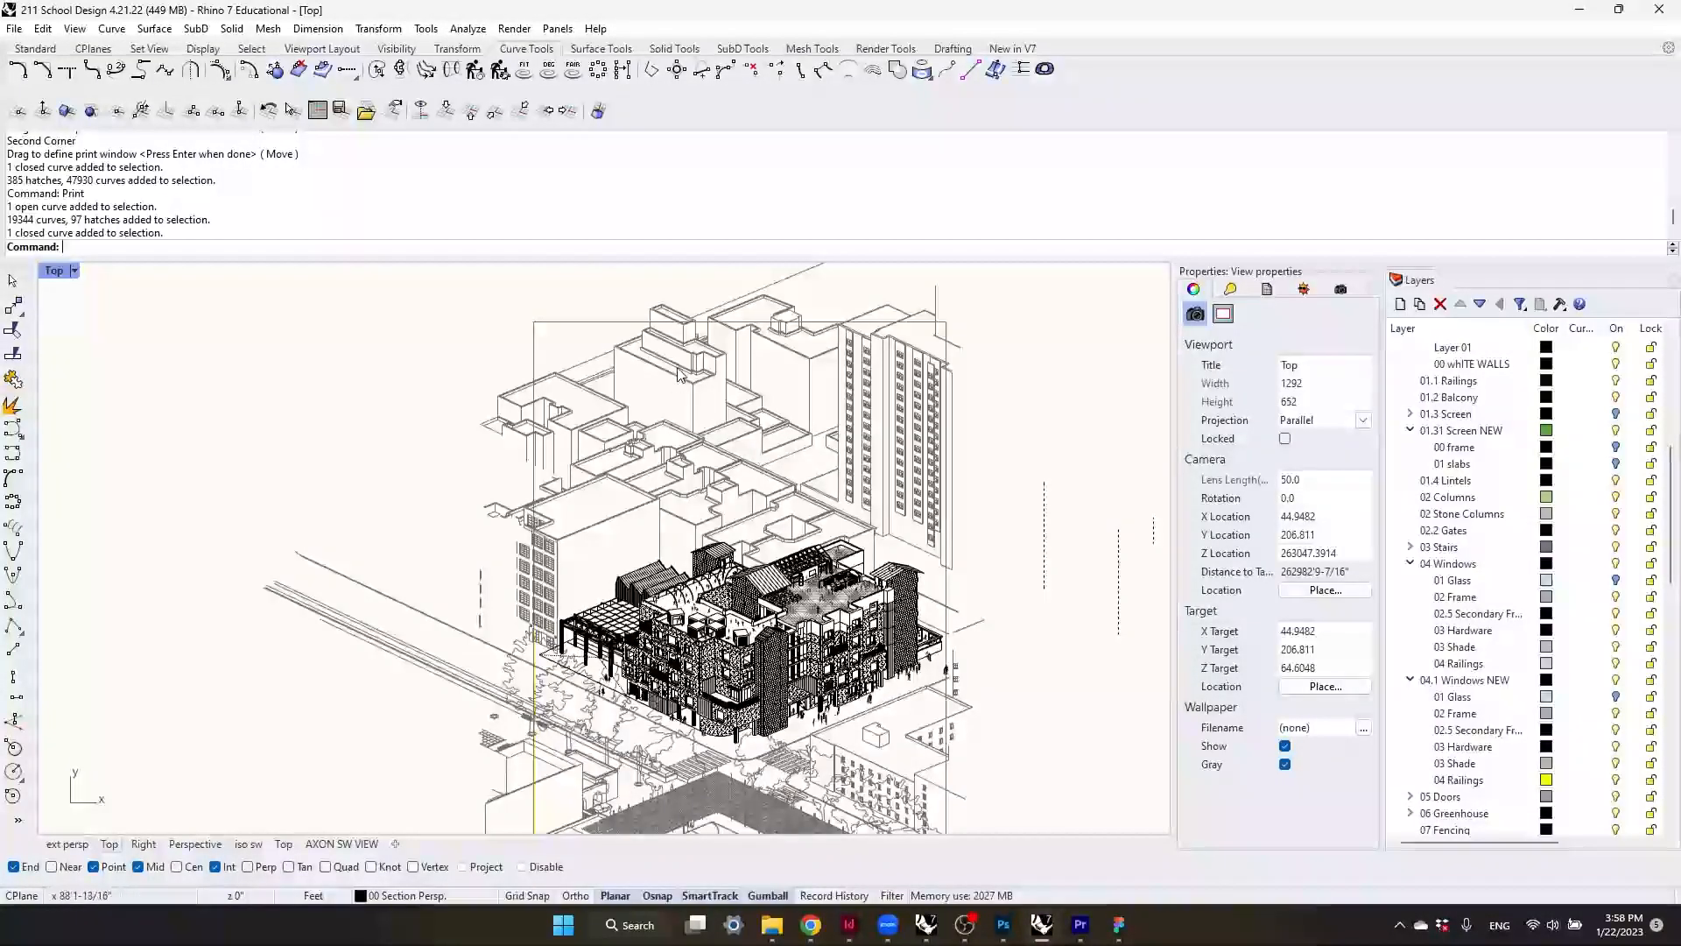
key(Return)
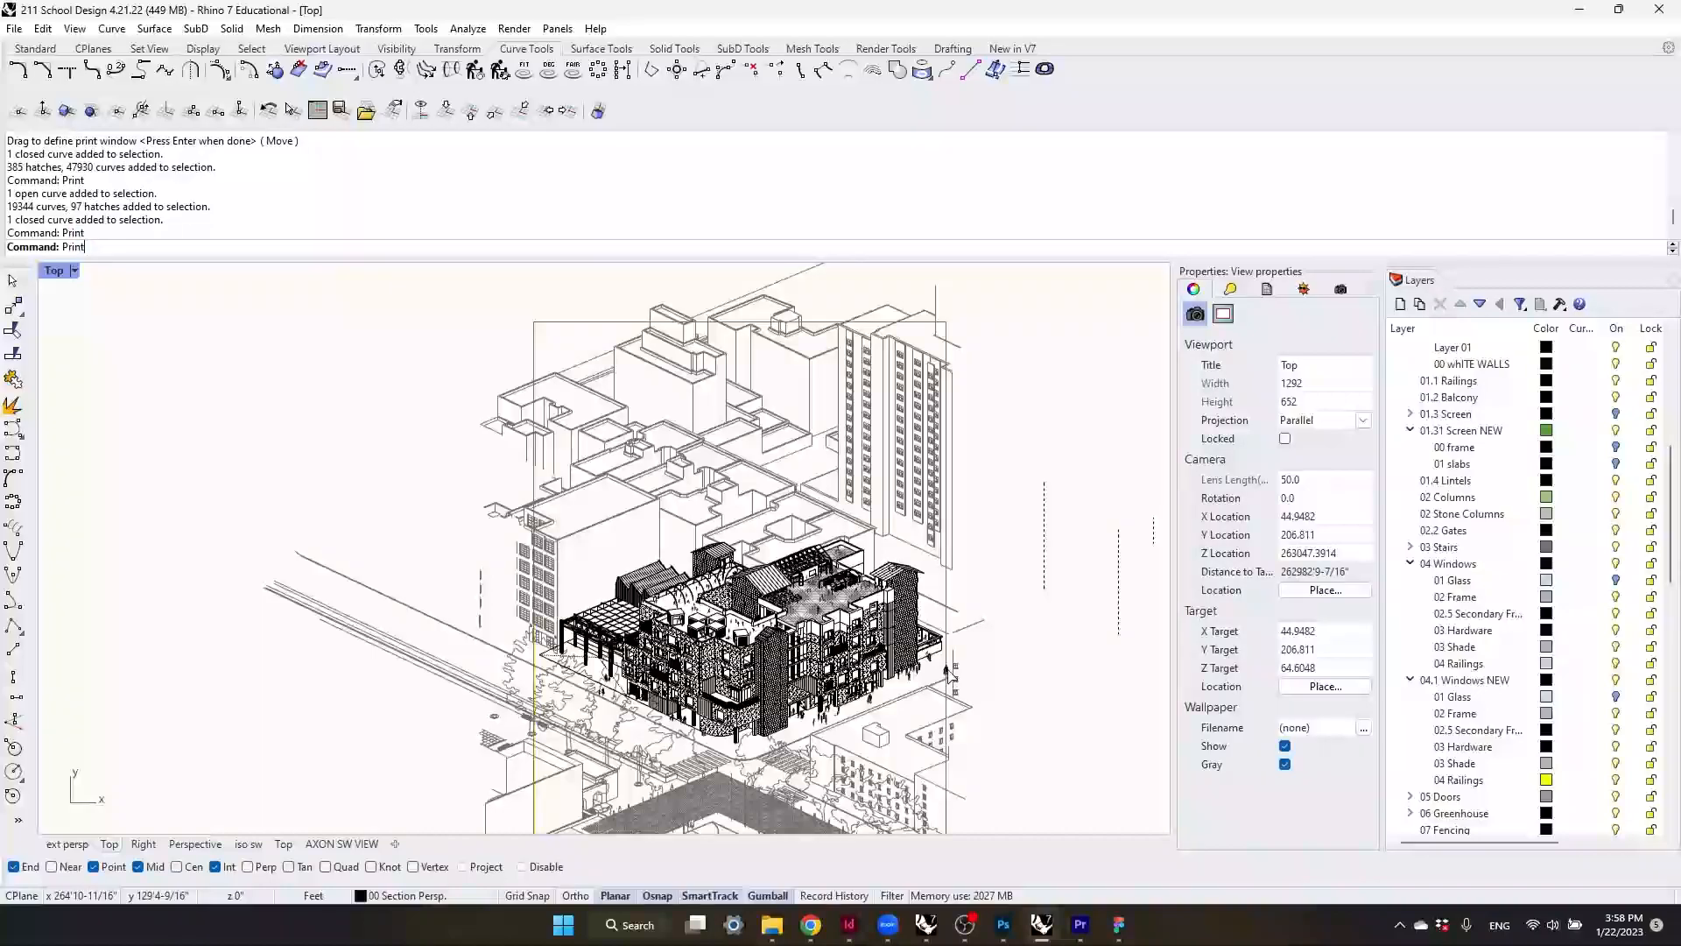
drag(720, 545, 732, 291)
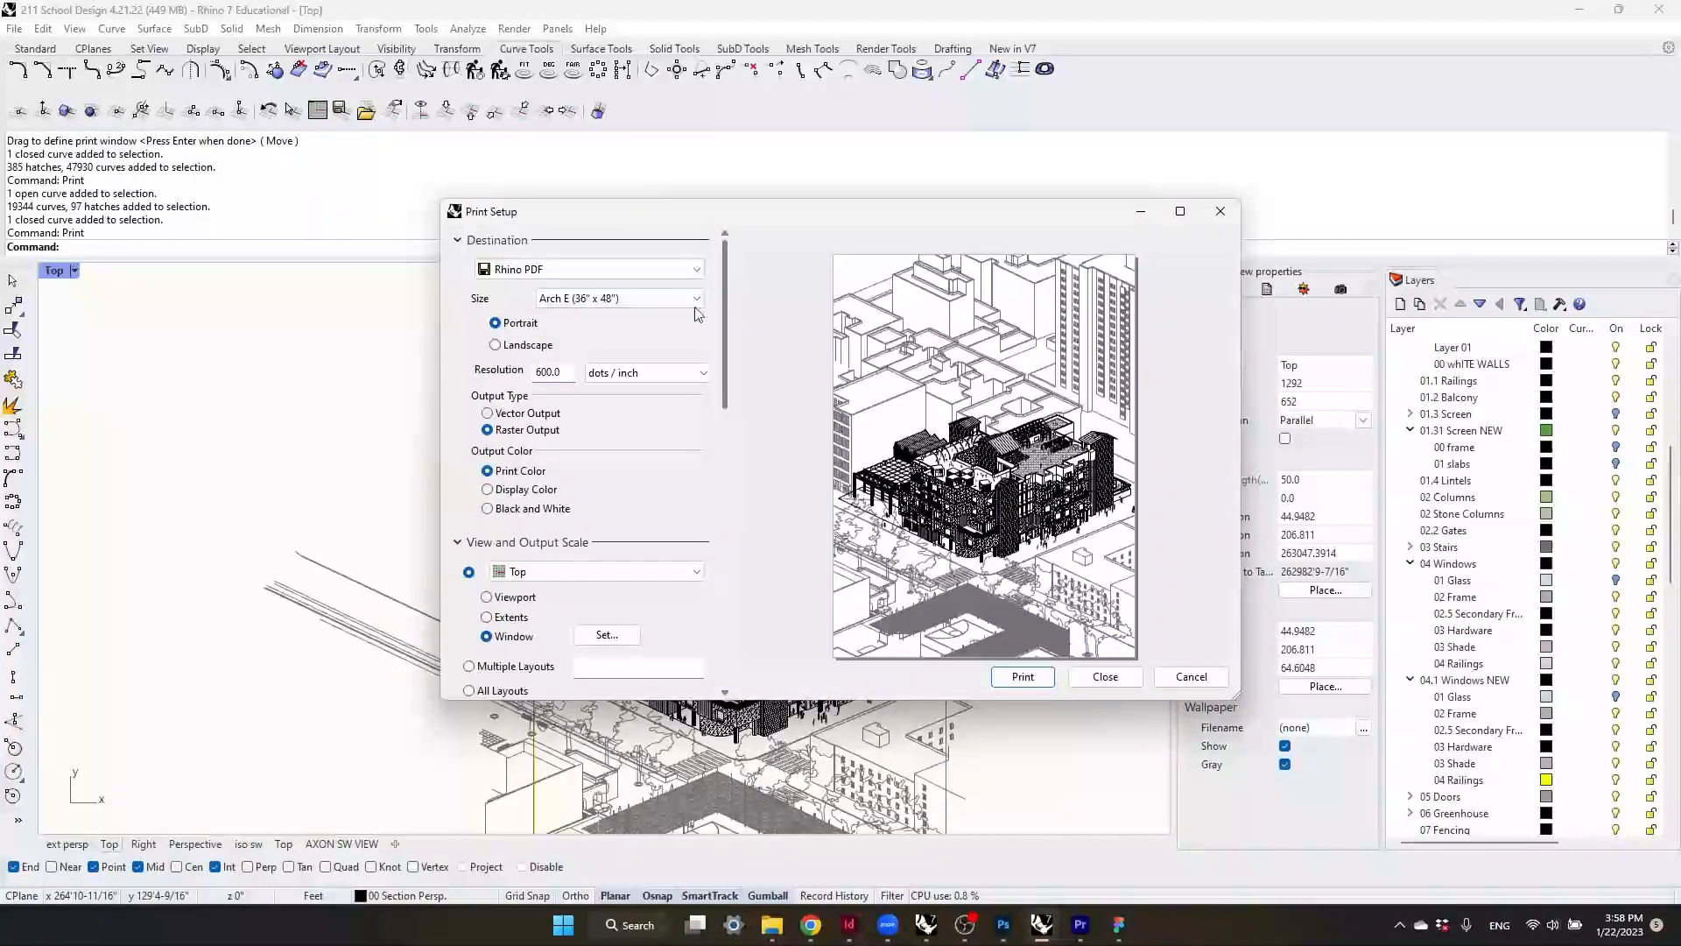
click(487, 414)
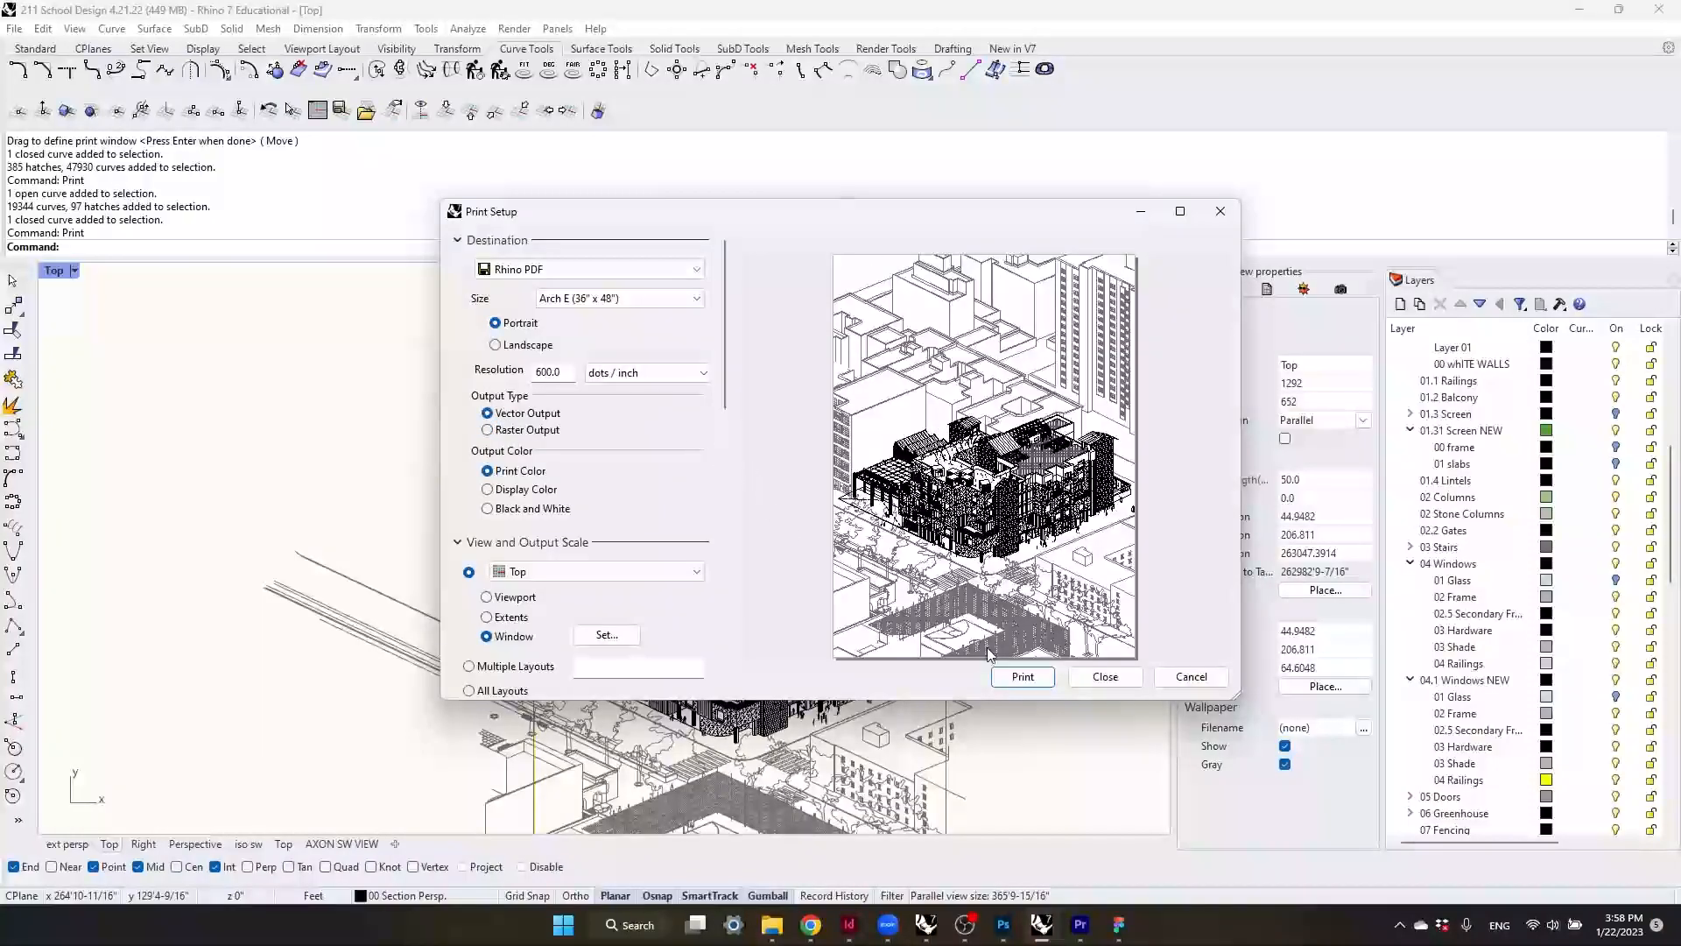
- Proceed to saving the PDF, pick AXON DWG_BASE LINES as the file name, and cancel the save
click(1022, 676)
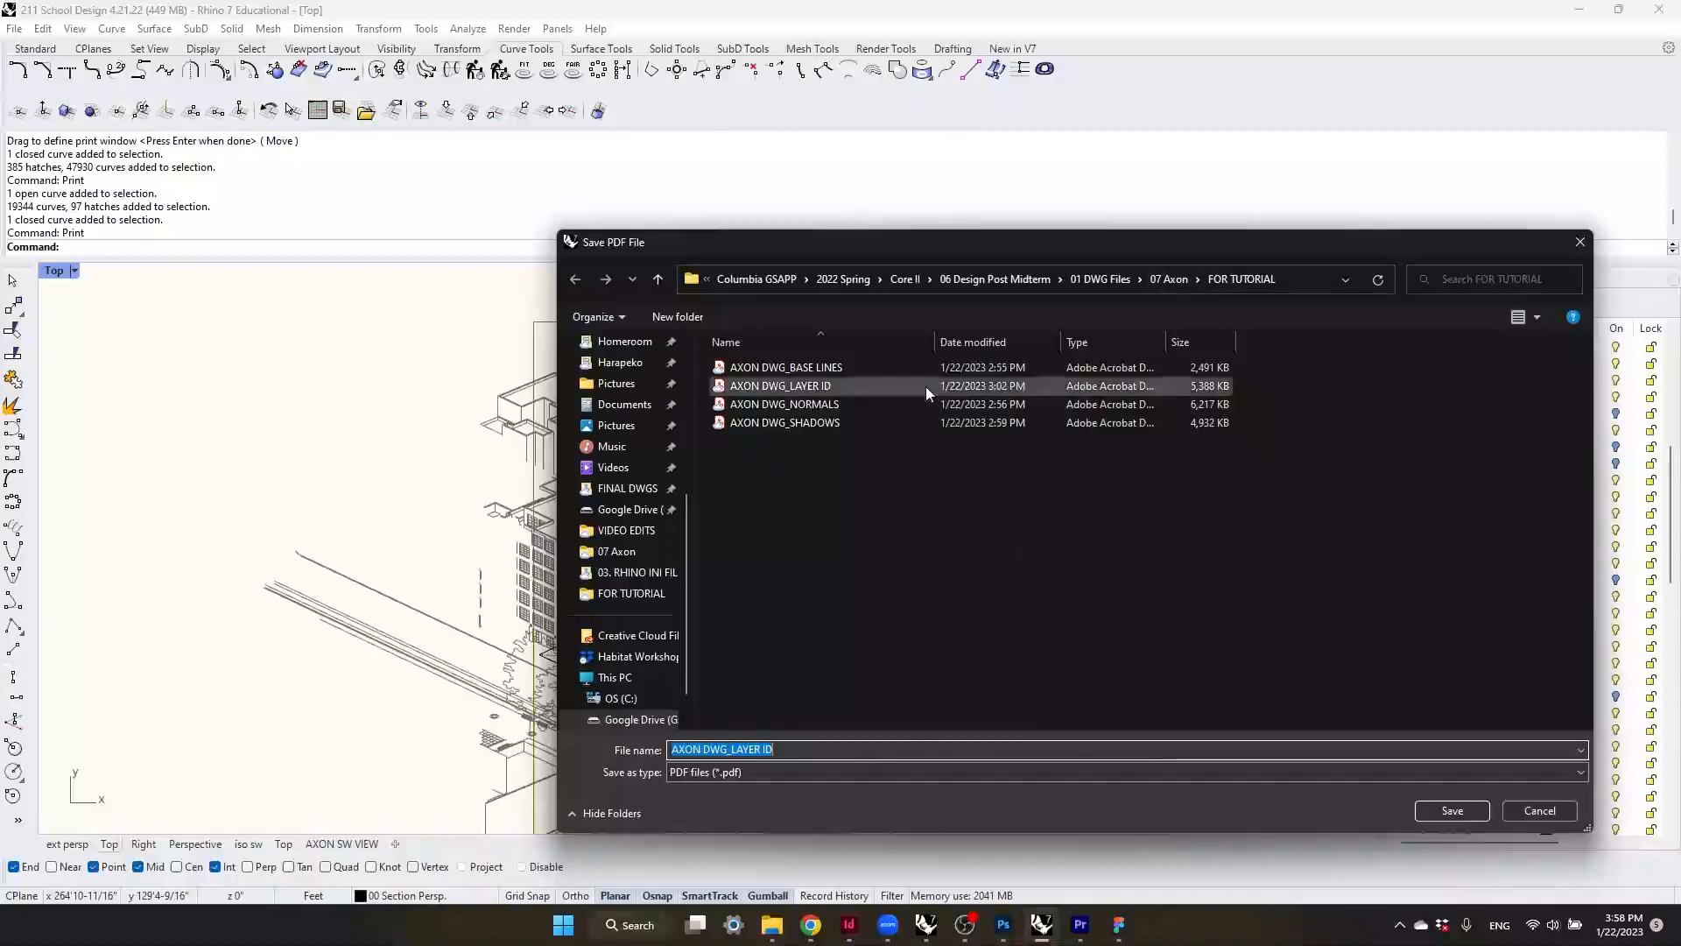
click(821, 365)
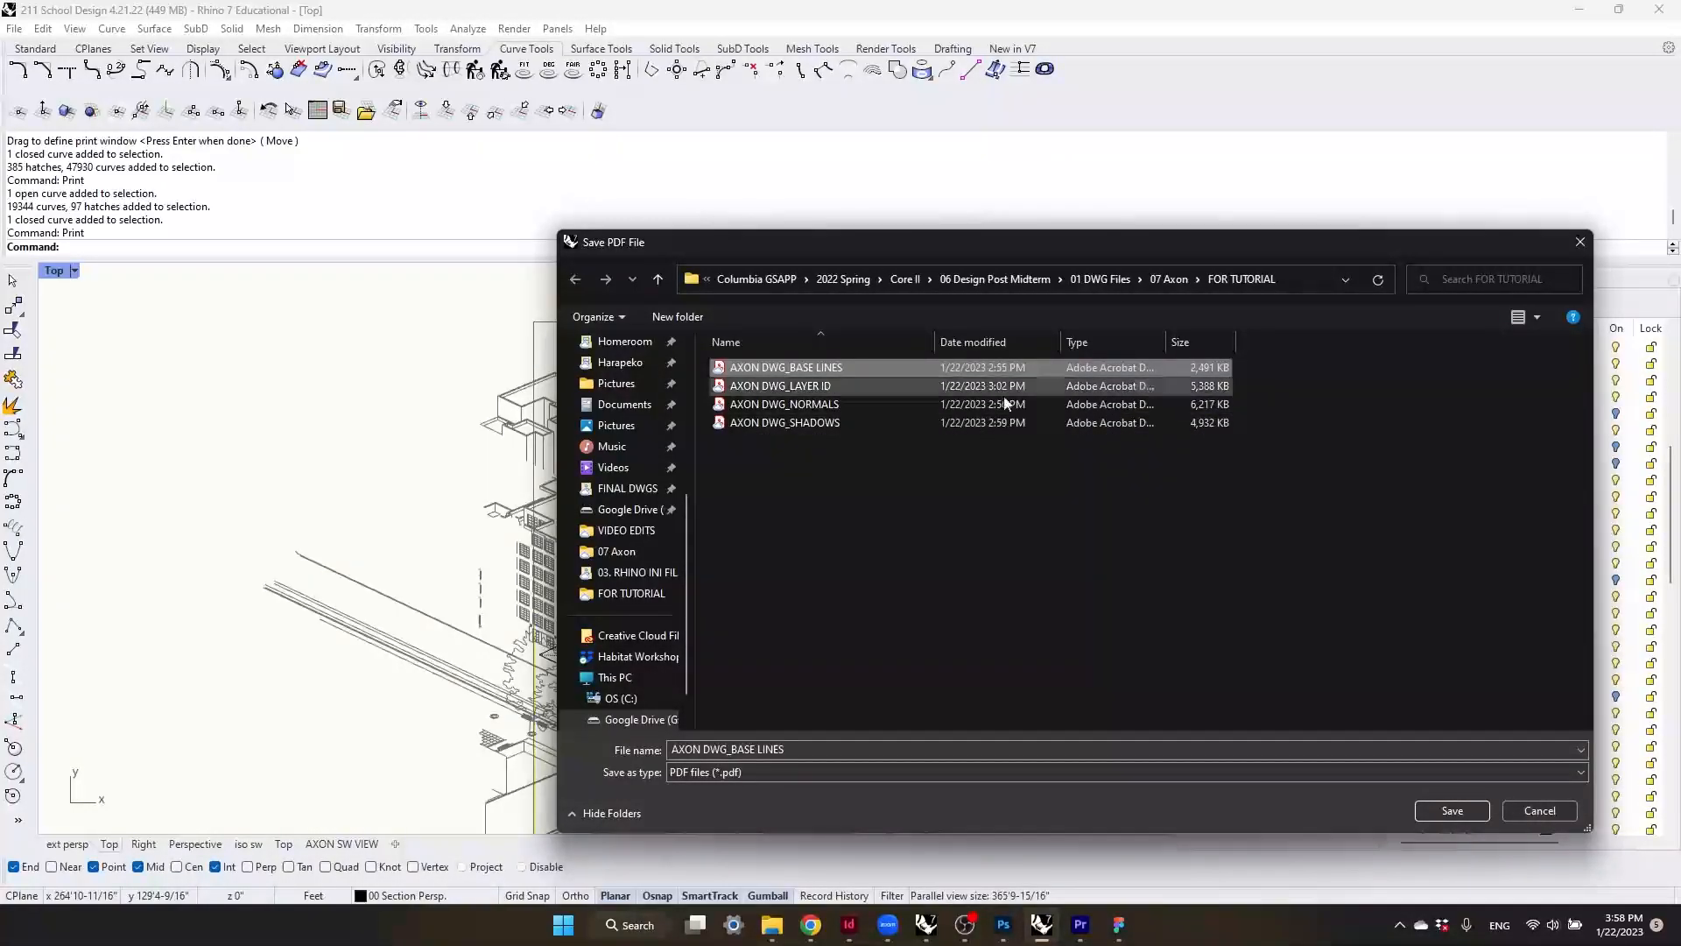
click(1555, 813)
- Switch to File Explorer and open the AXON DWG_BASE LINES PDF from the FOR TUTORIAL folder in Photoshop
click(772, 925)
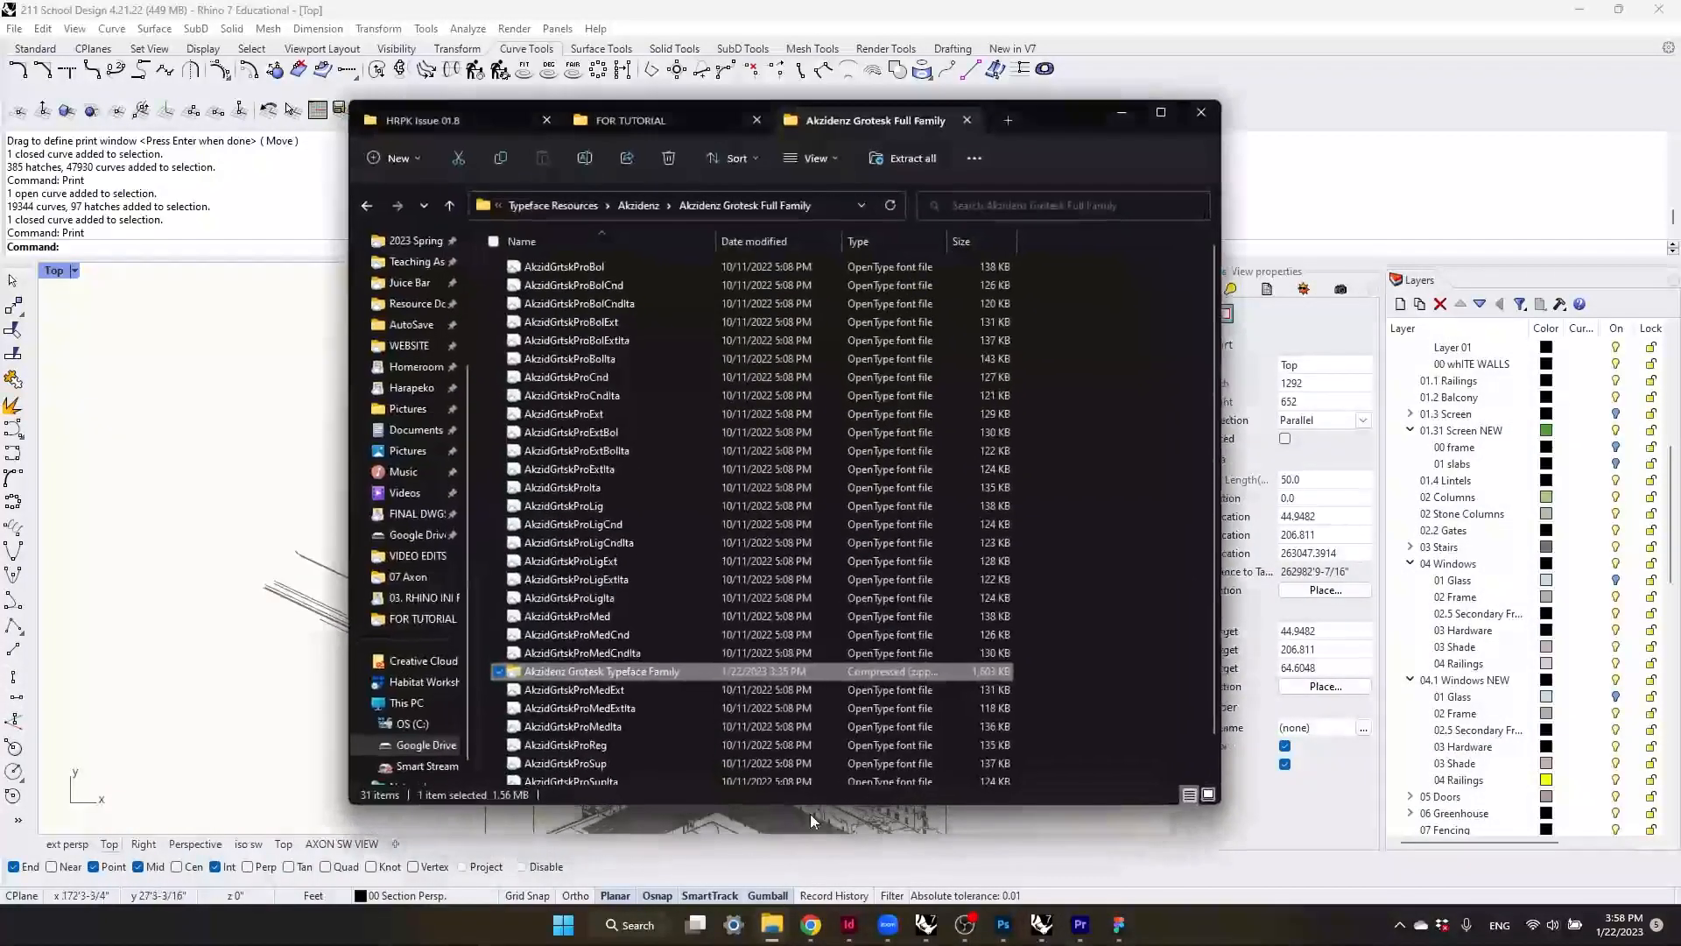
click(707, 114)
click(613, 287)
right_click(646, 287)
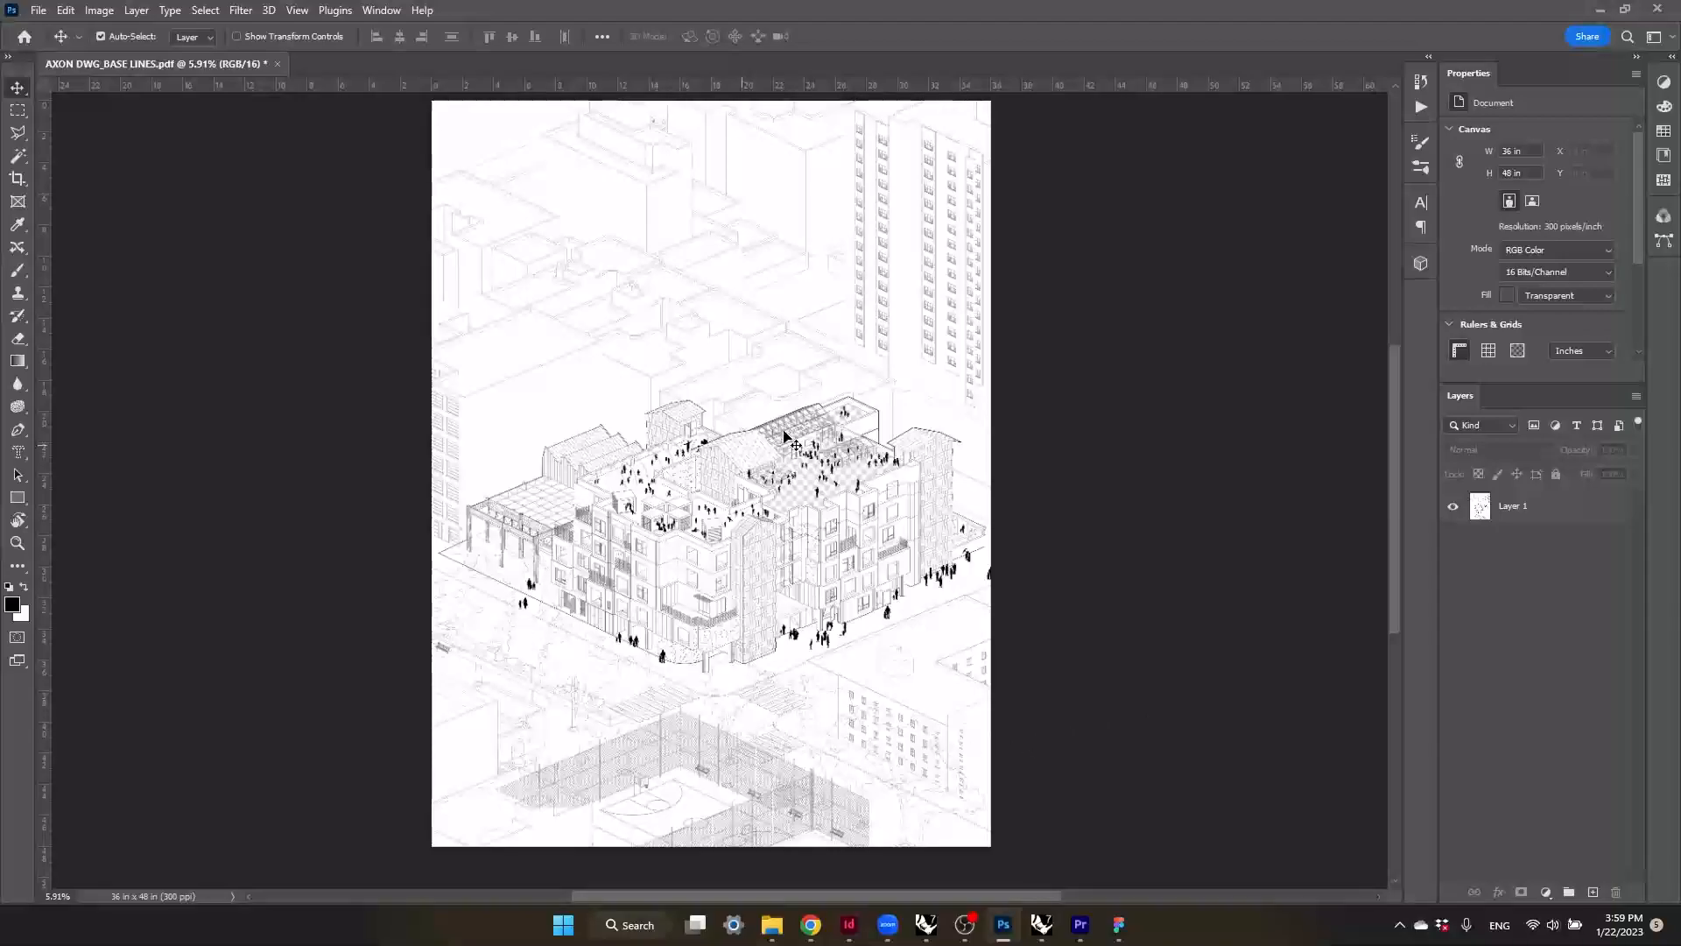
- Examine the printed base lines in Photoshop, checking the line weights of the building, roof terrace, scale figures and site context
ctrl+scroll(708, 464, up, 2)
alt+scroll(880, 656, up, 10)
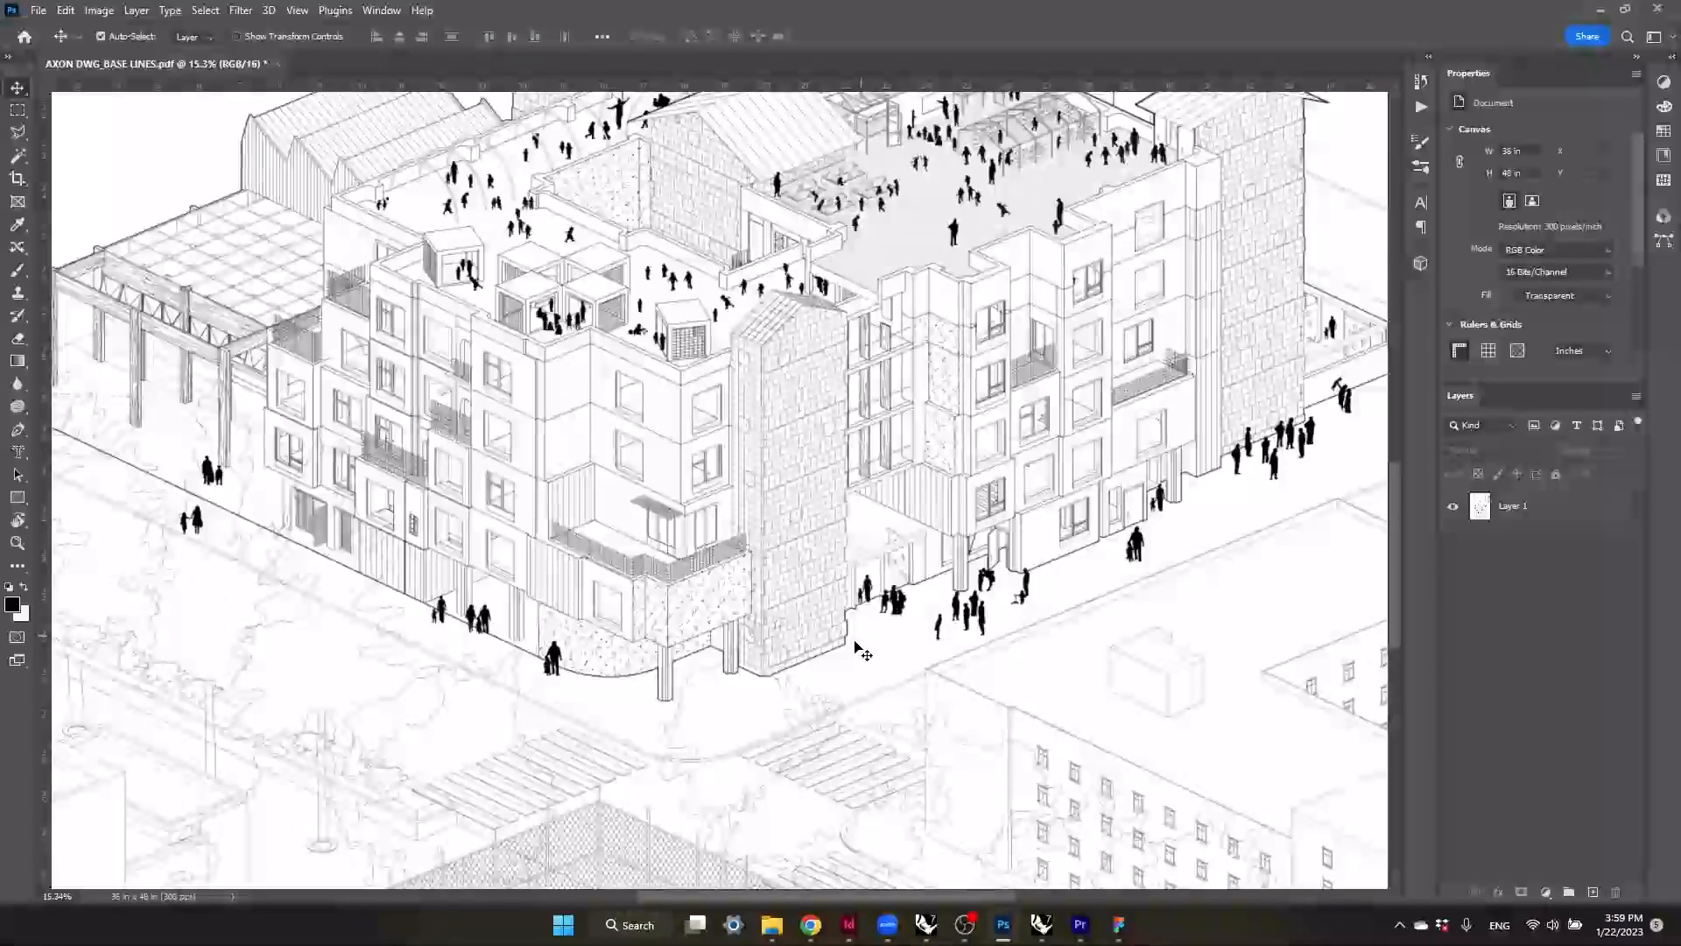
scroll(876, 643, up, 4)
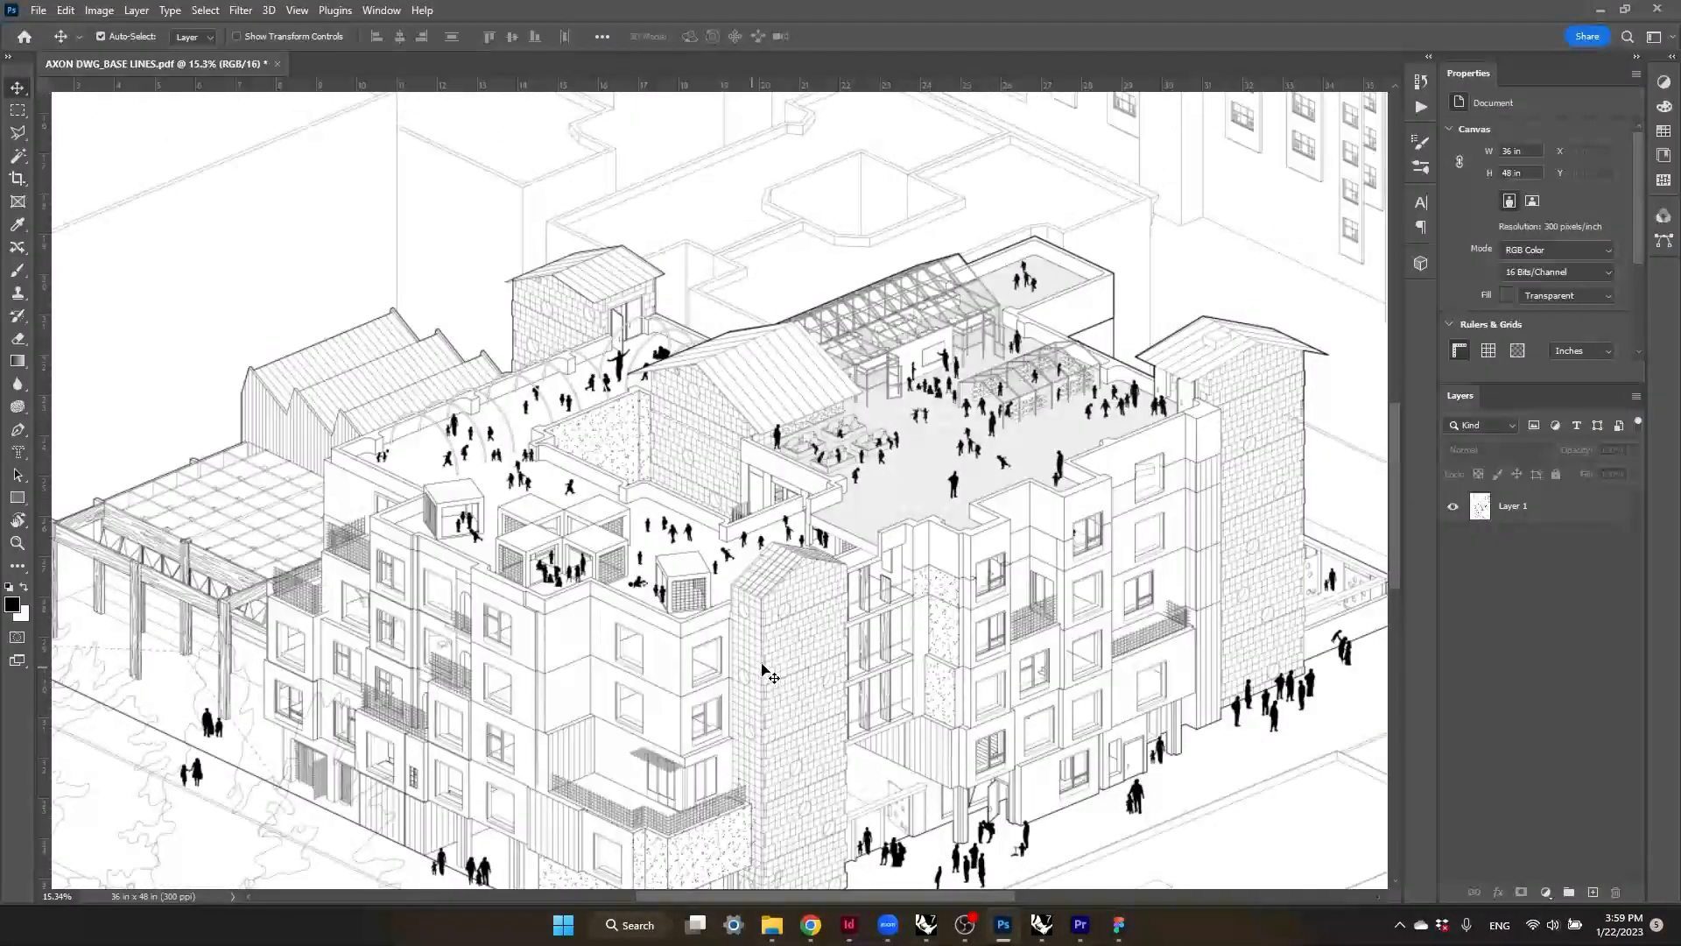
alt+scroll(836, 643, up, 10)
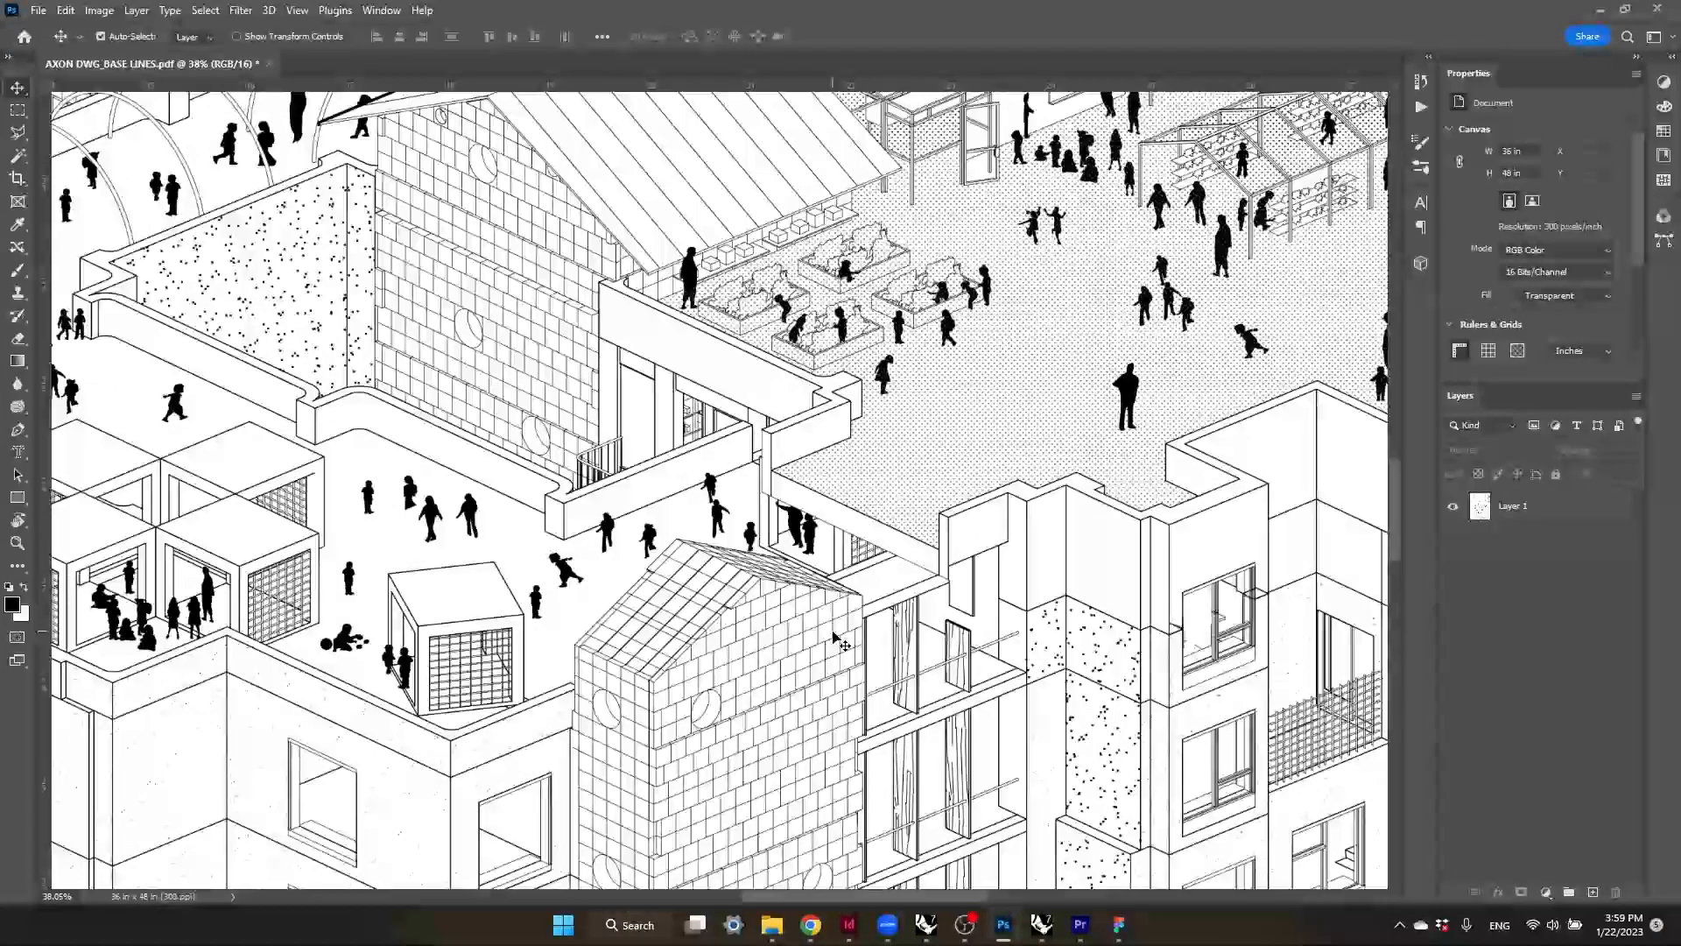
scroll(834, 635, up, 5)
ctrl+scroll(786, 488, down, 3)
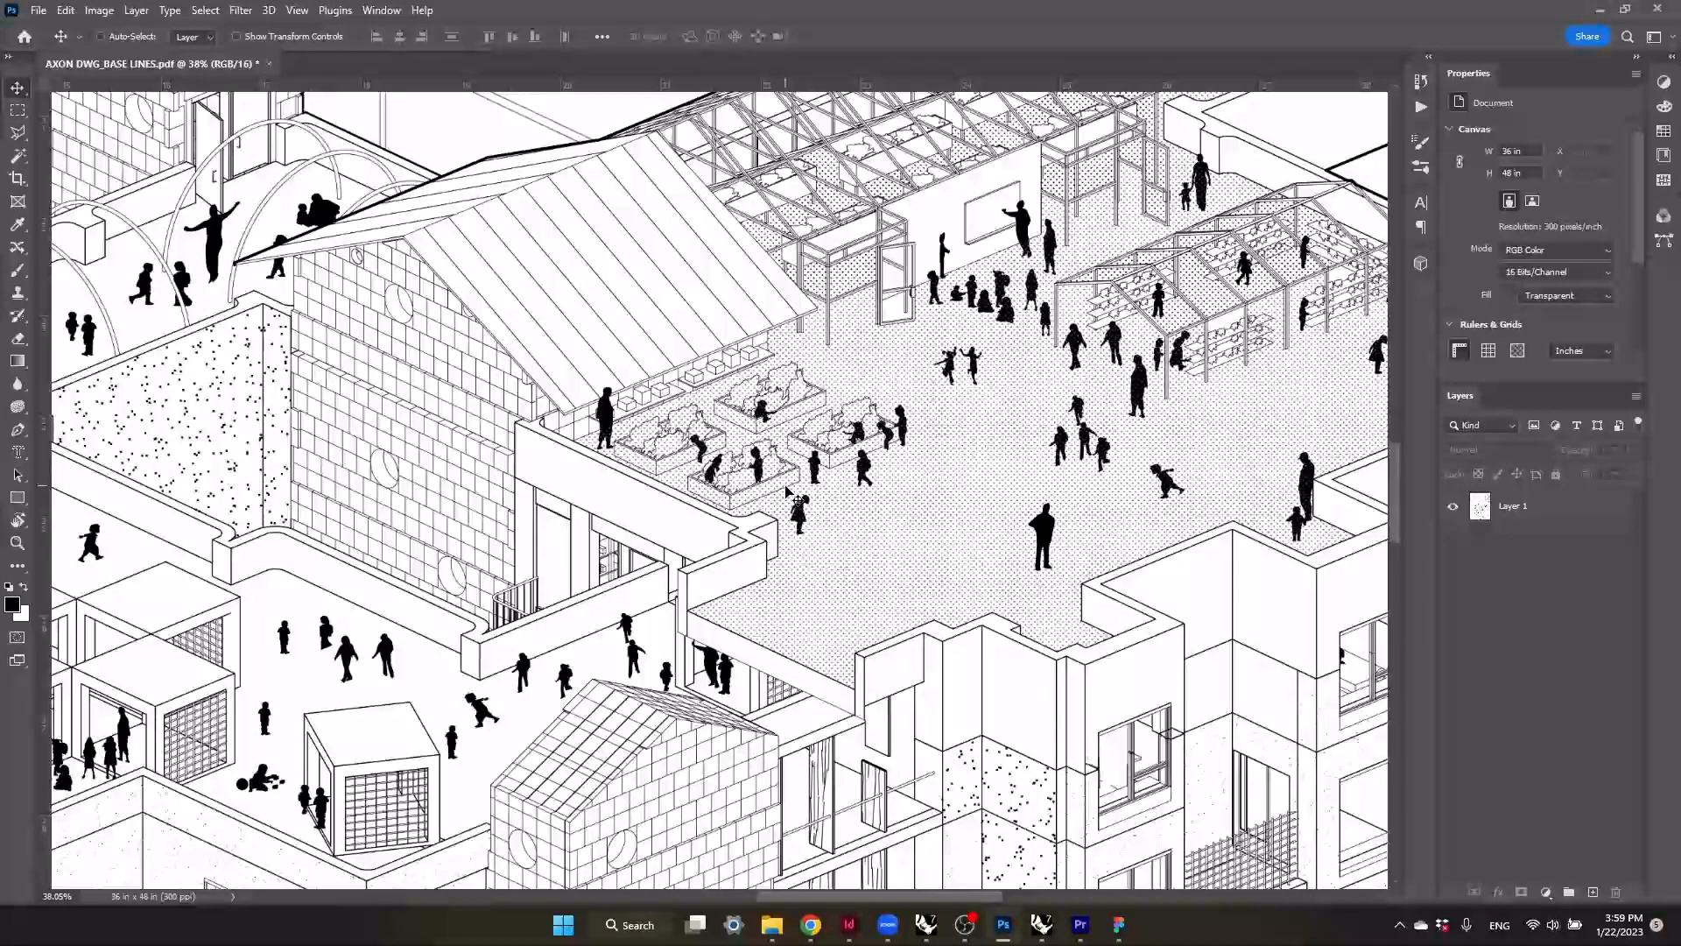
alt+scroll(787, 495, down, 10)
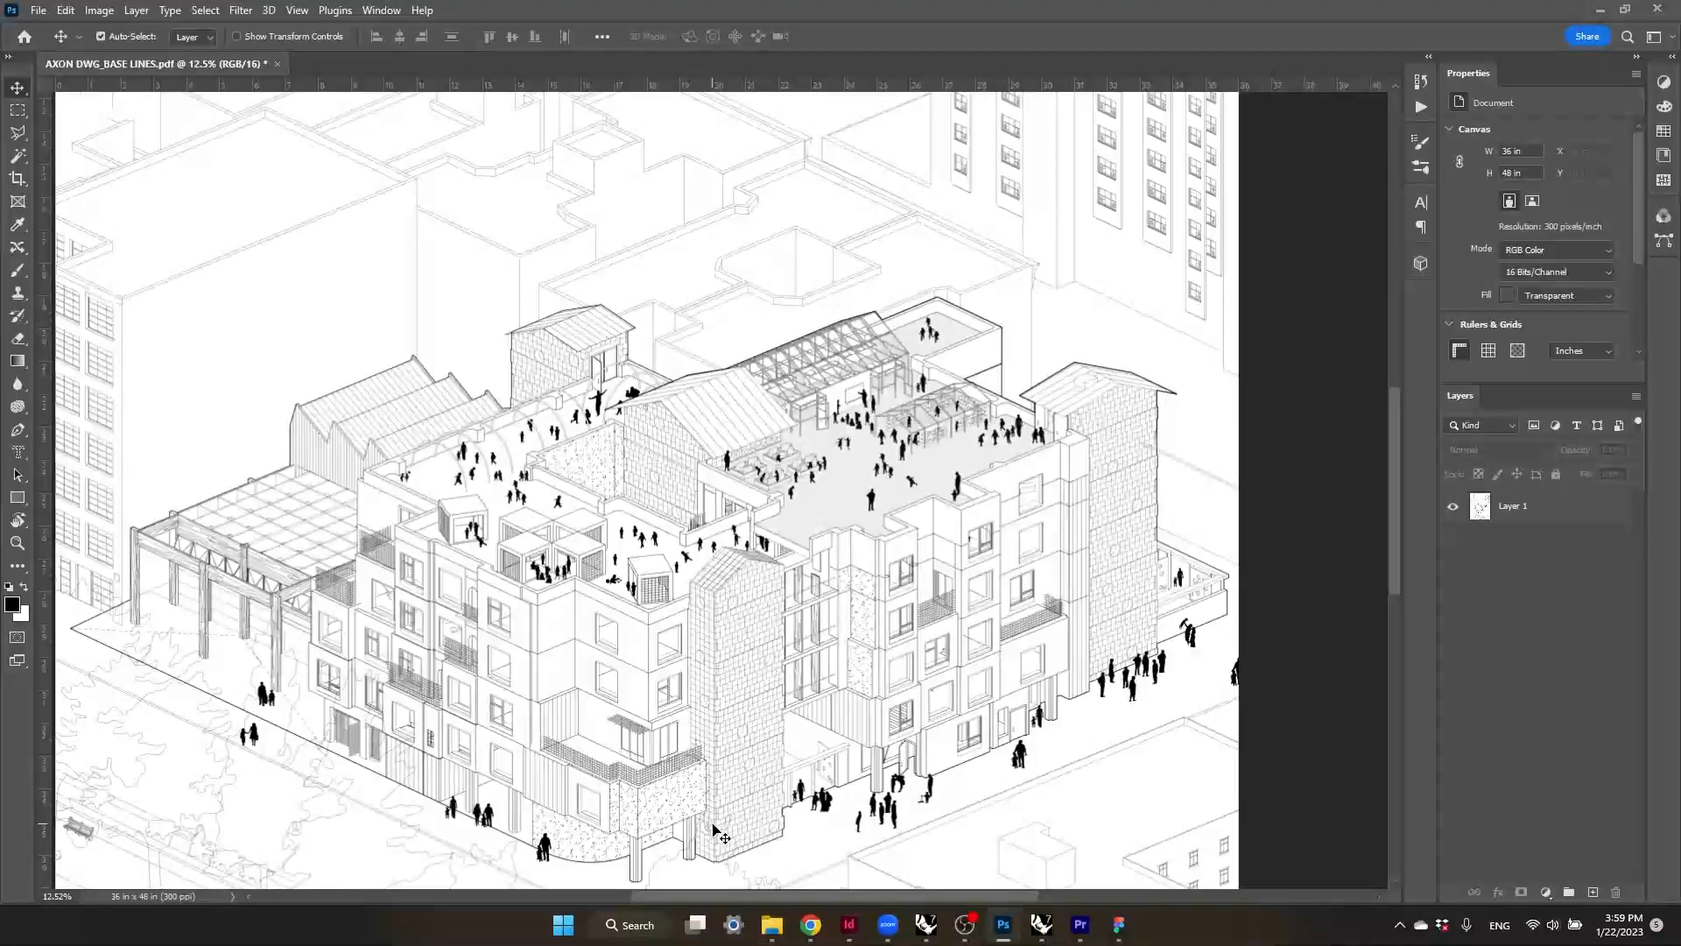
scroll(735, 801, down, 1)
alt+scroll(1128, 705, down, 3)
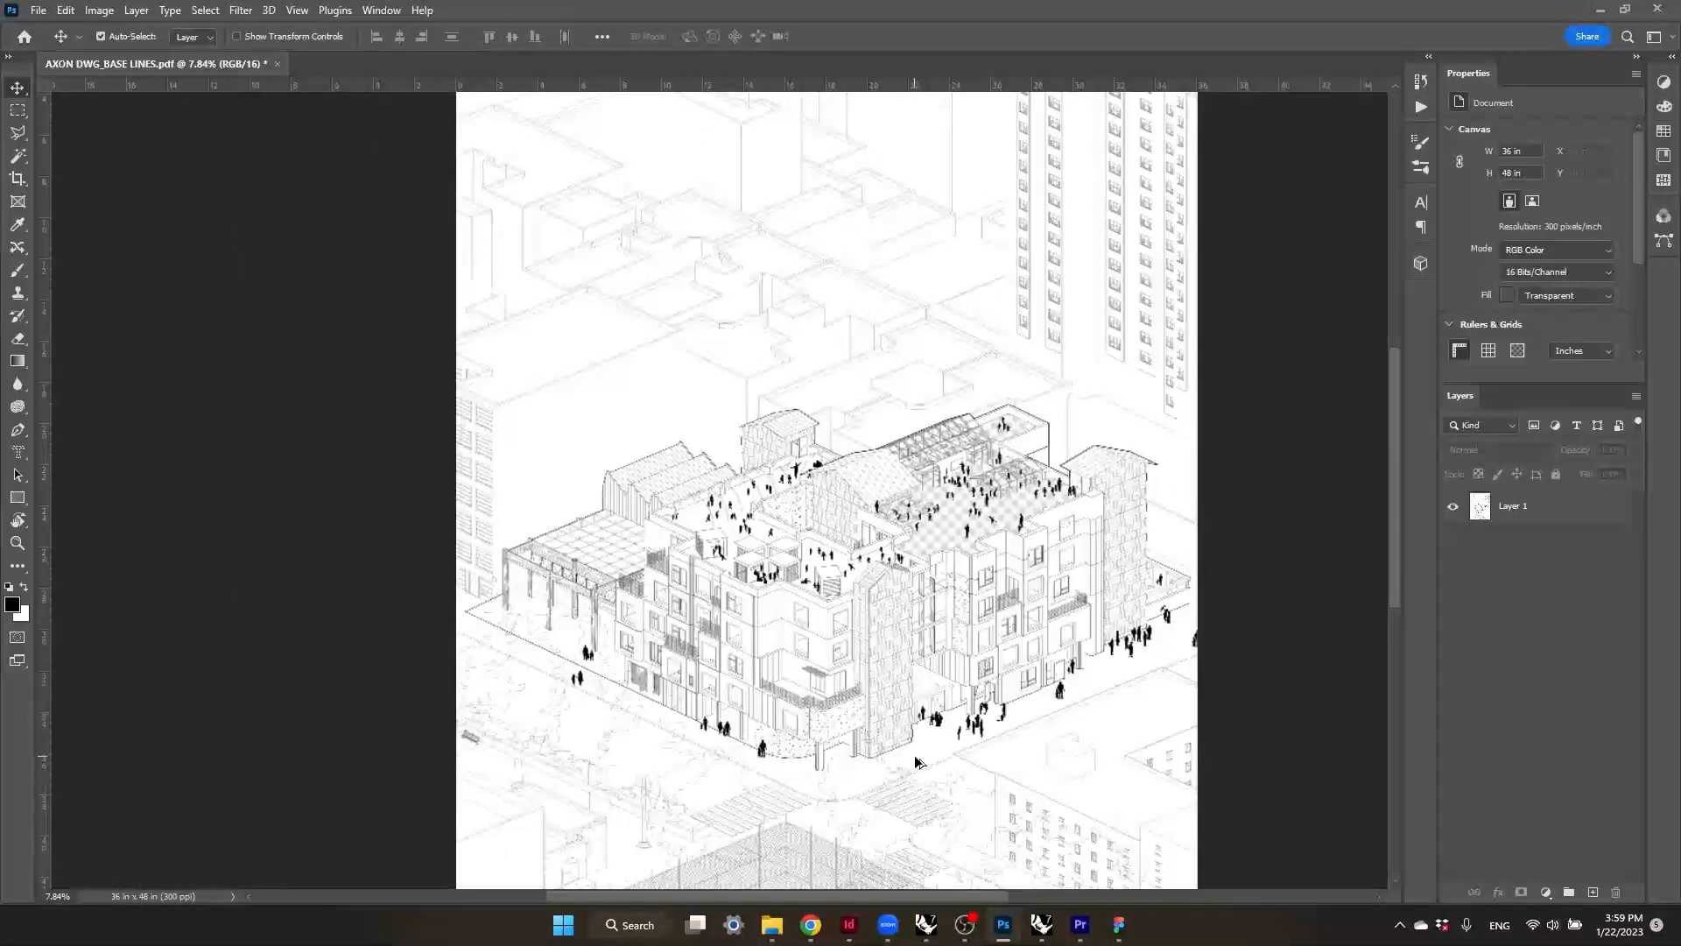
alt+scroll(806, 800, up, 3)
scroll(676, 768, down, 1)
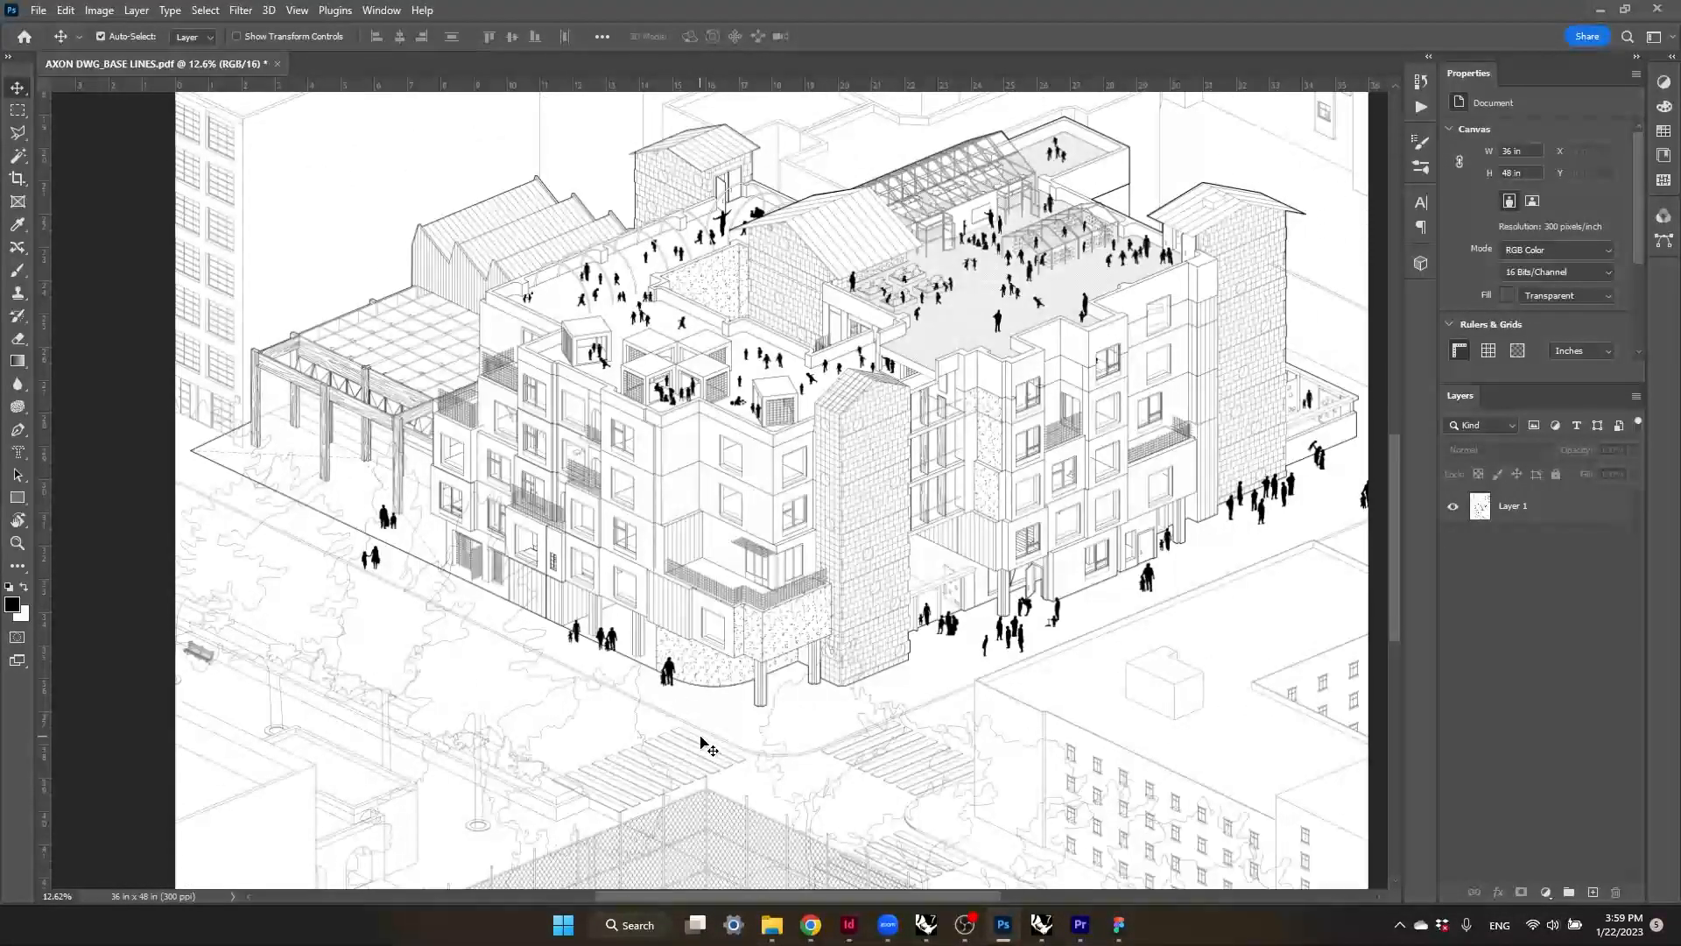
scroll(718, 762, up, 1)
scroll(819, 827, up, 1)
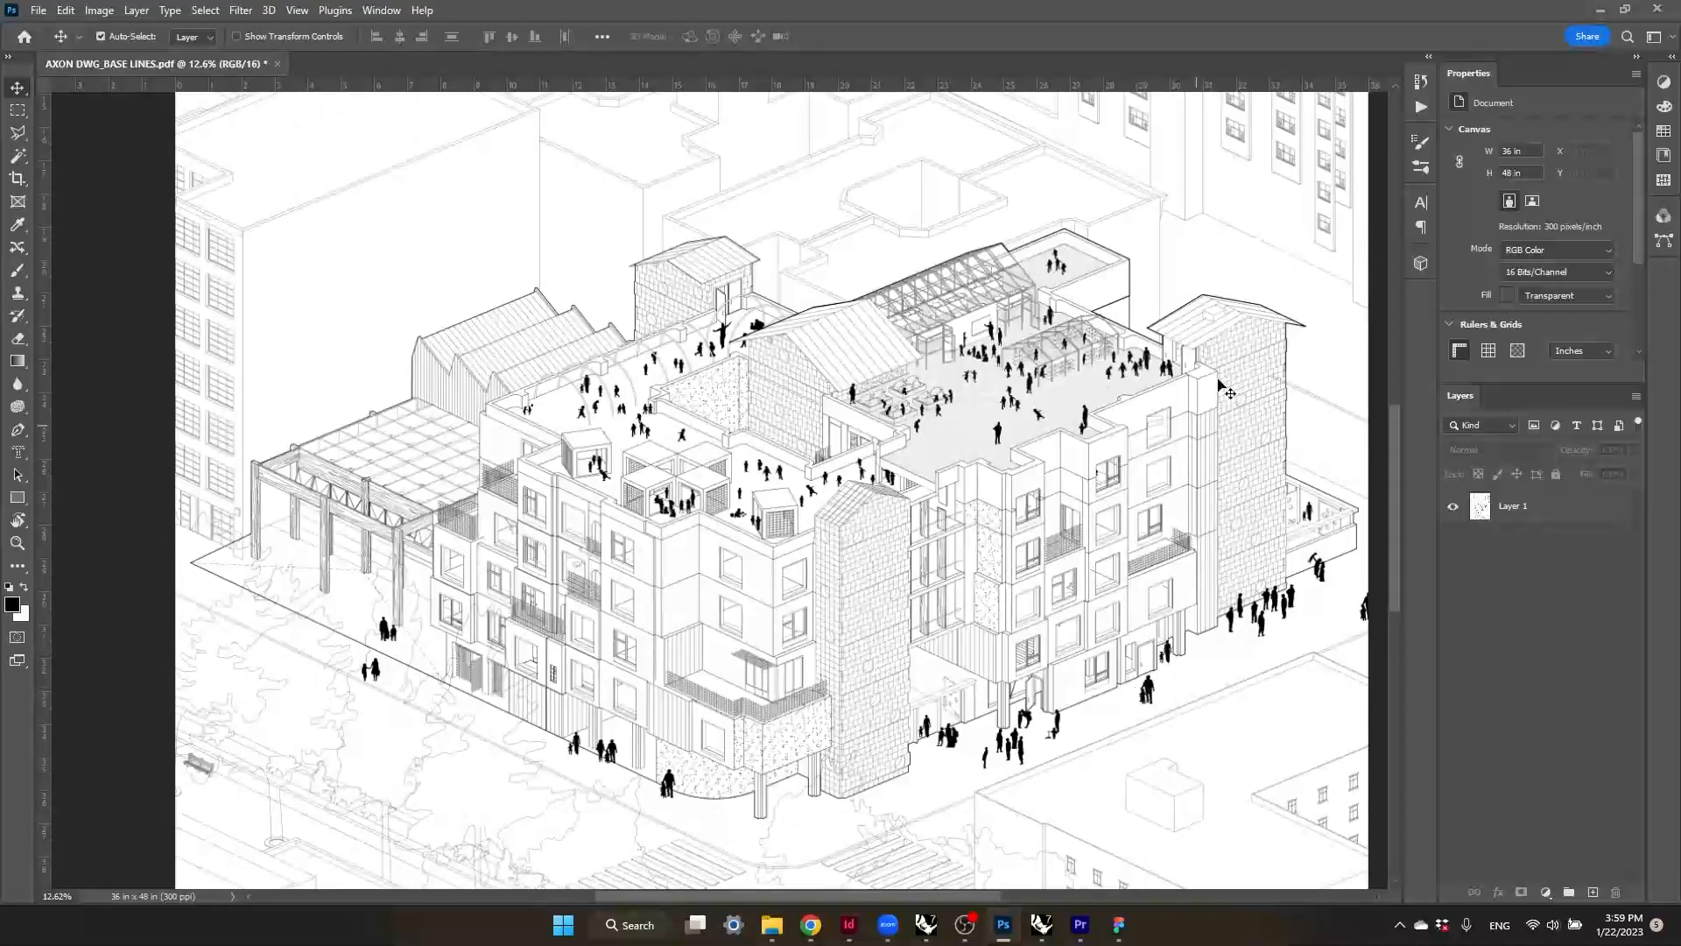
- Inspect the side stair tower, street figures and overall sheet composition of the base line drawing at several magnifications
scroll(751, 545, down, 1)
alt+scroll(744, 547, down, 1)
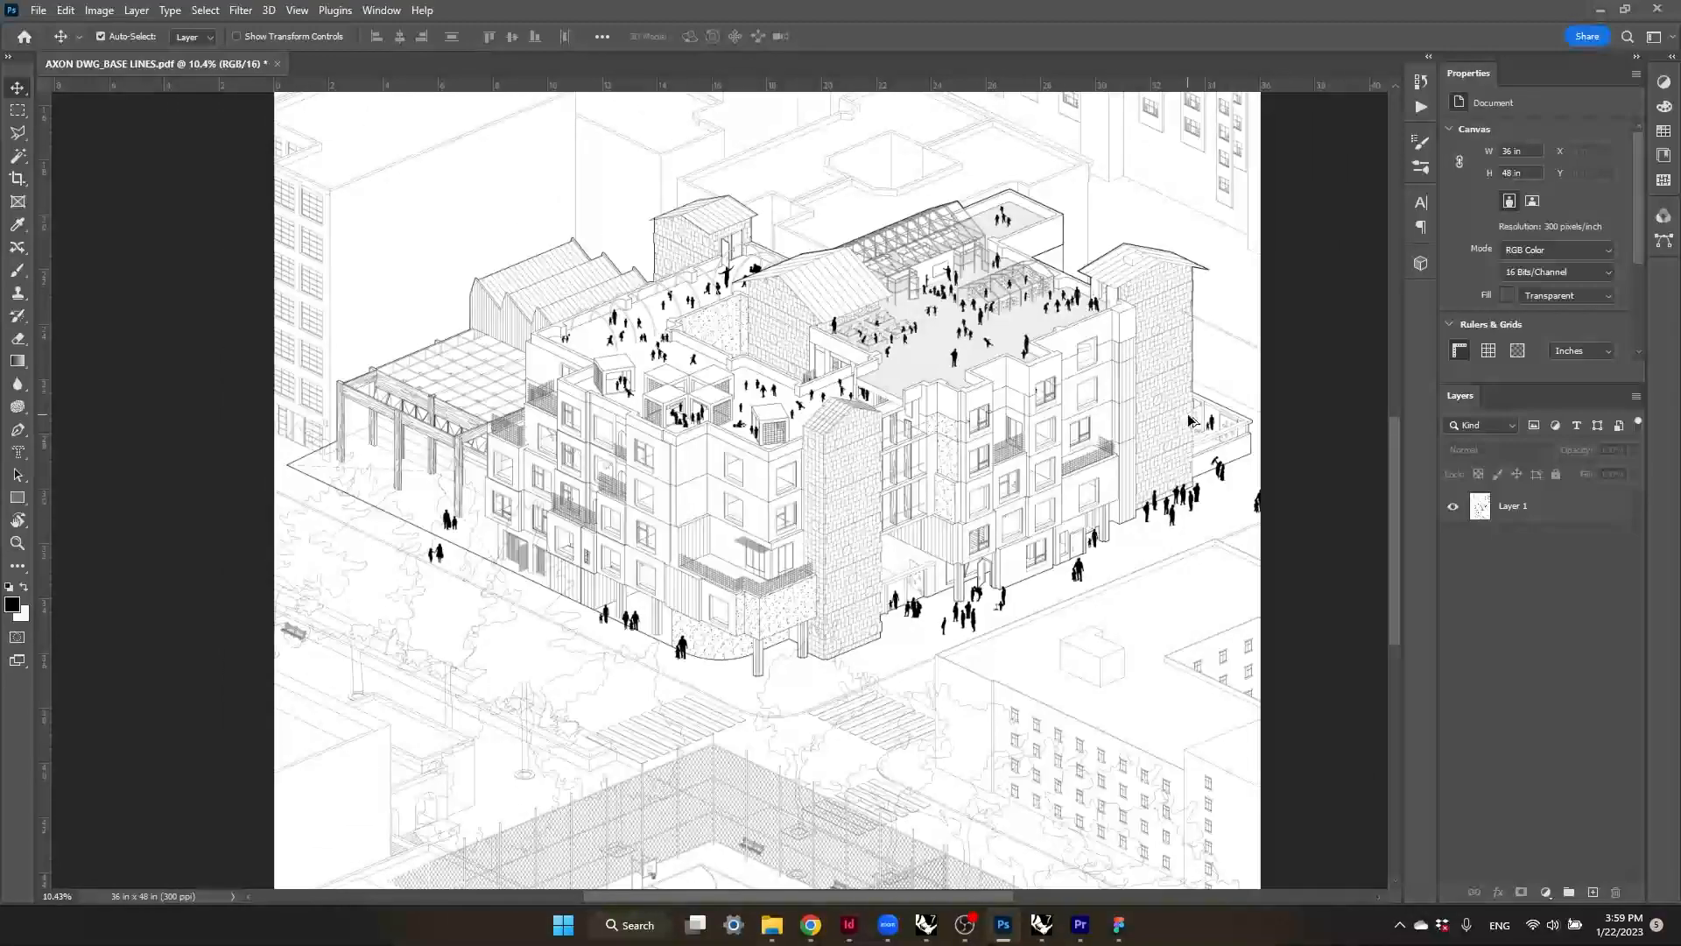
scroll(1200, 657, up, 1)
scroll(1258, 651, up, 1)
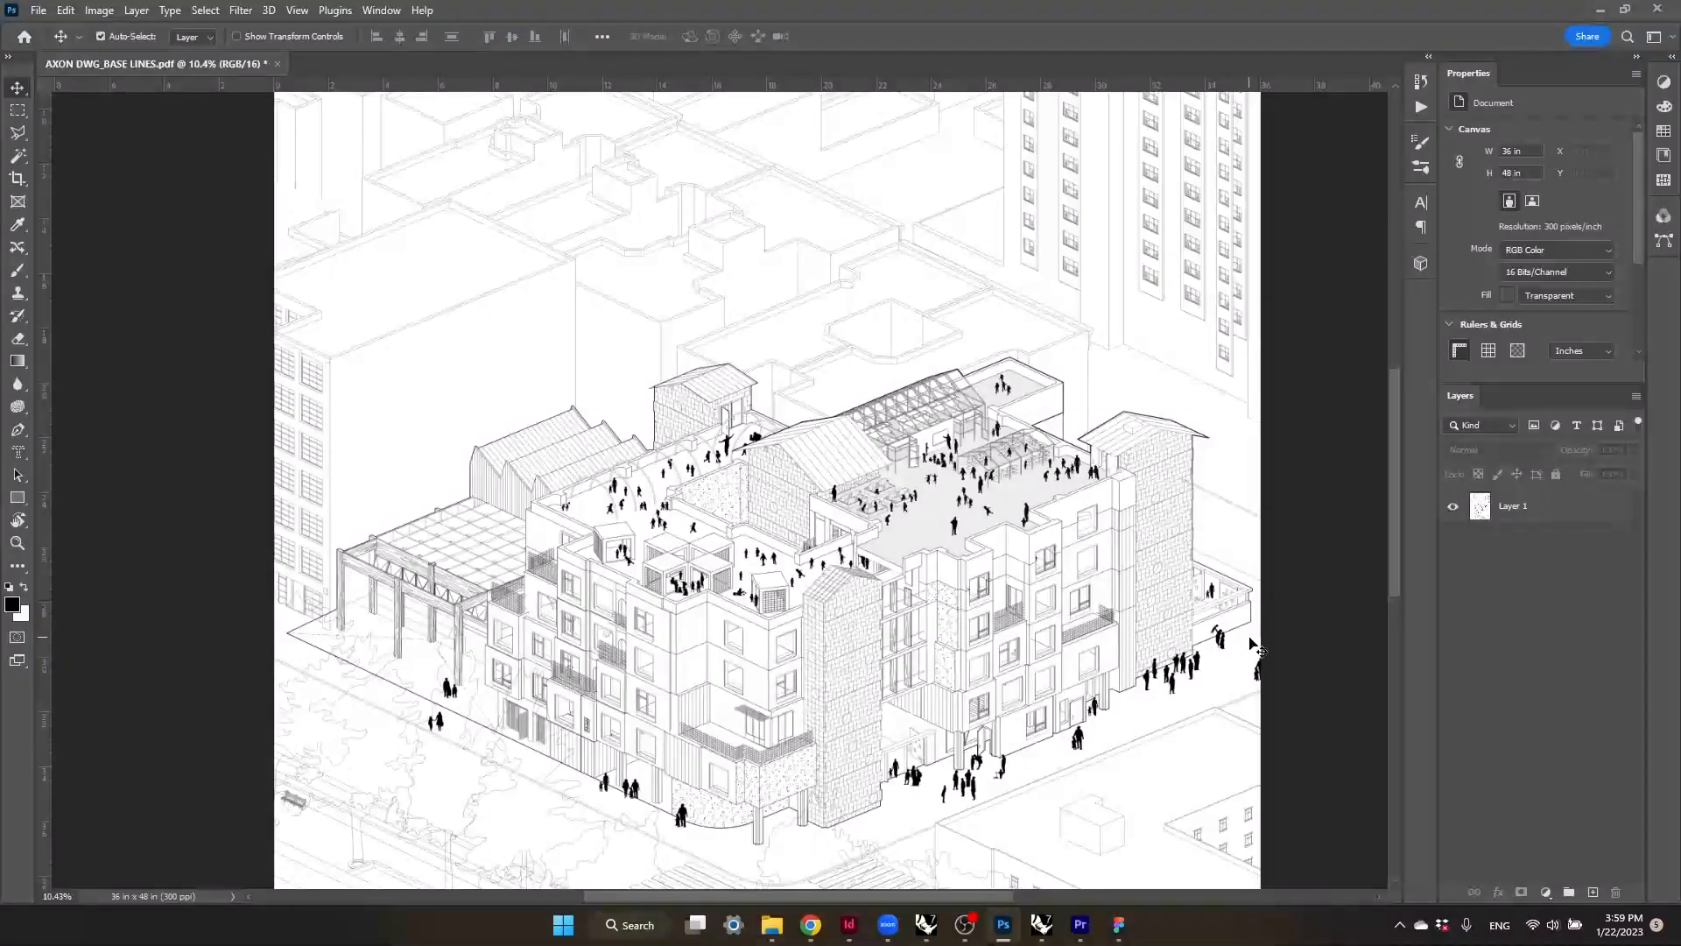
alt+scroll(1258, 650, up, 7)
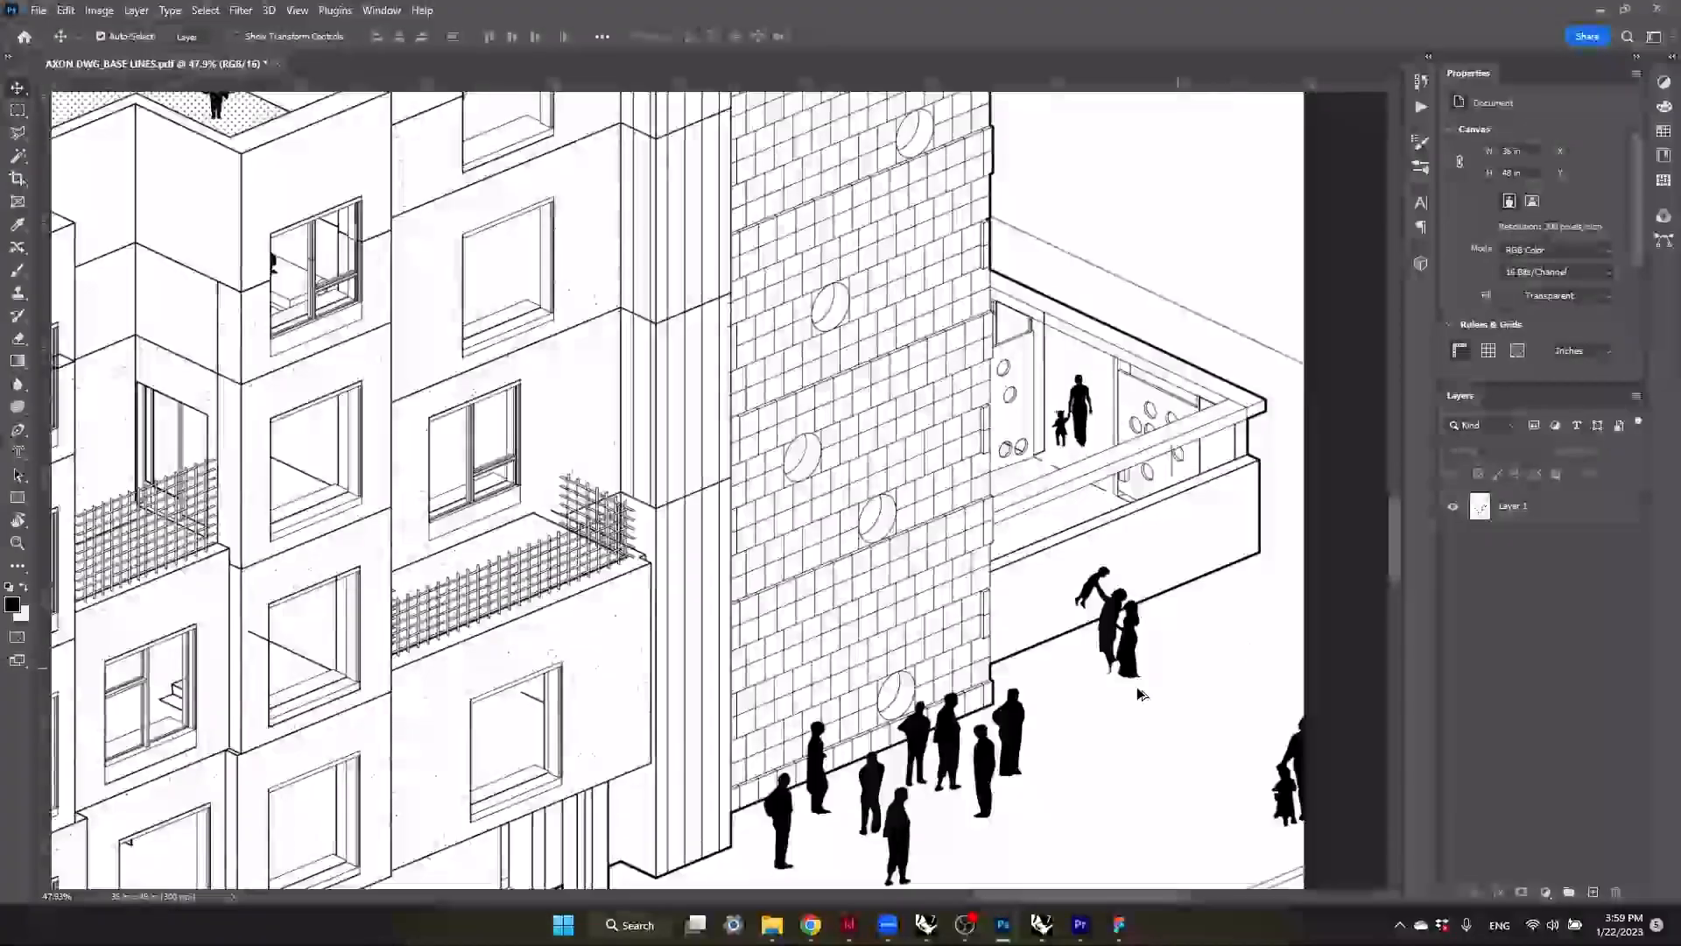
alt+scroll(999, 705, up, 1)
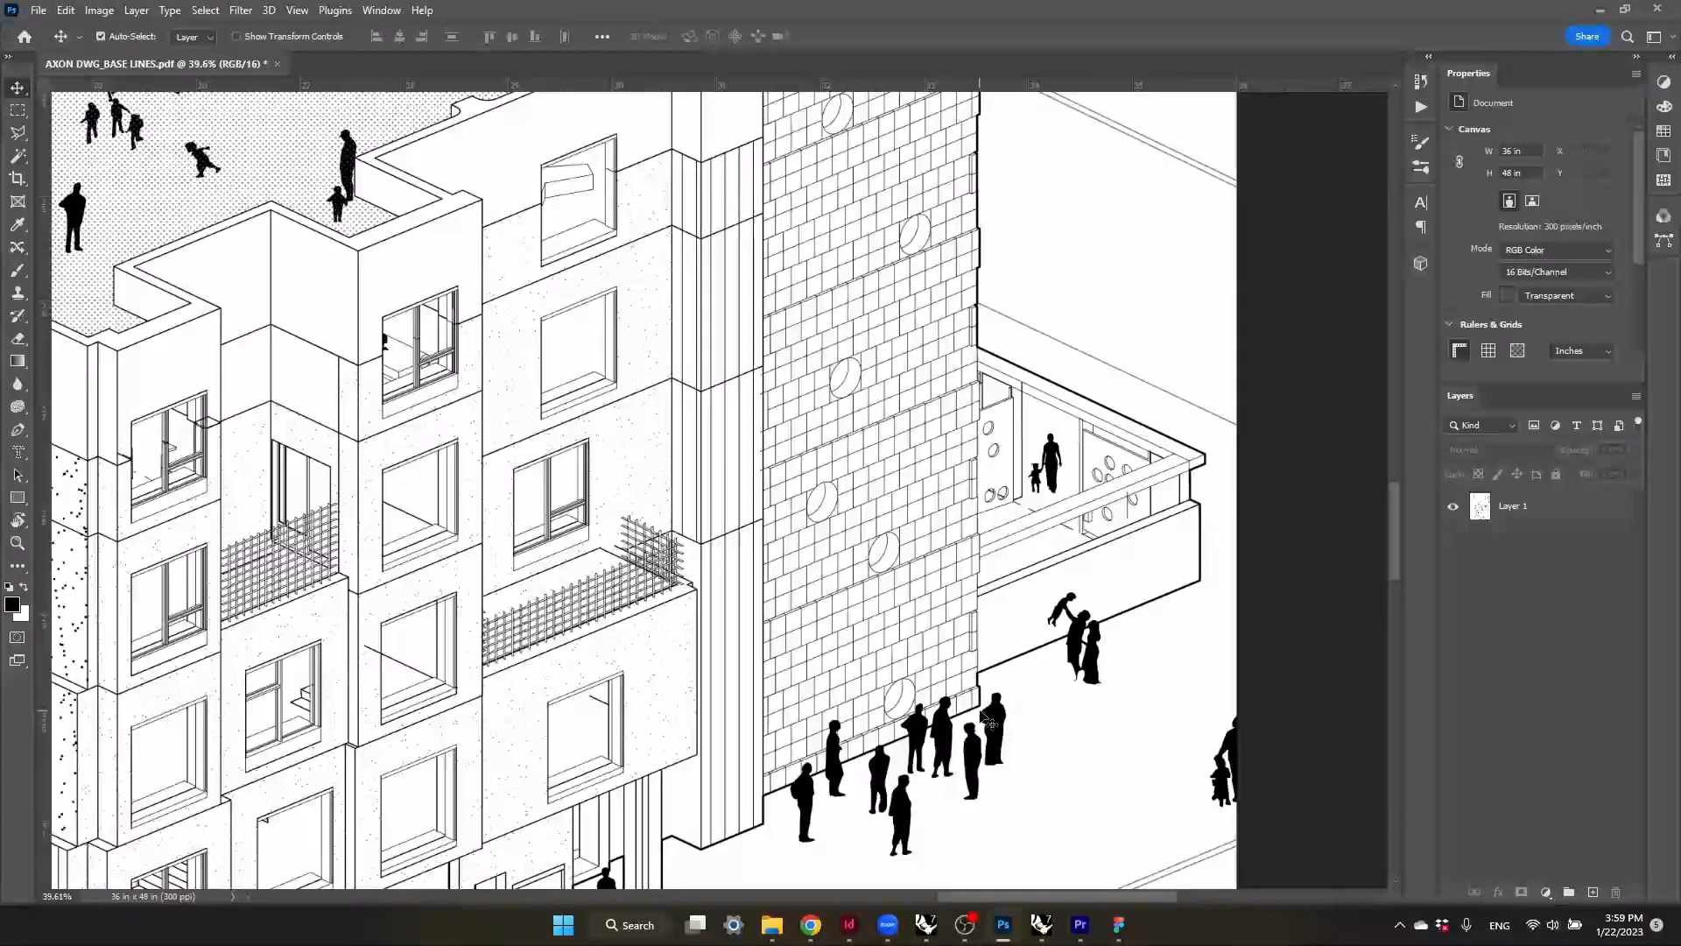
scroll(996, 696, up, 3)
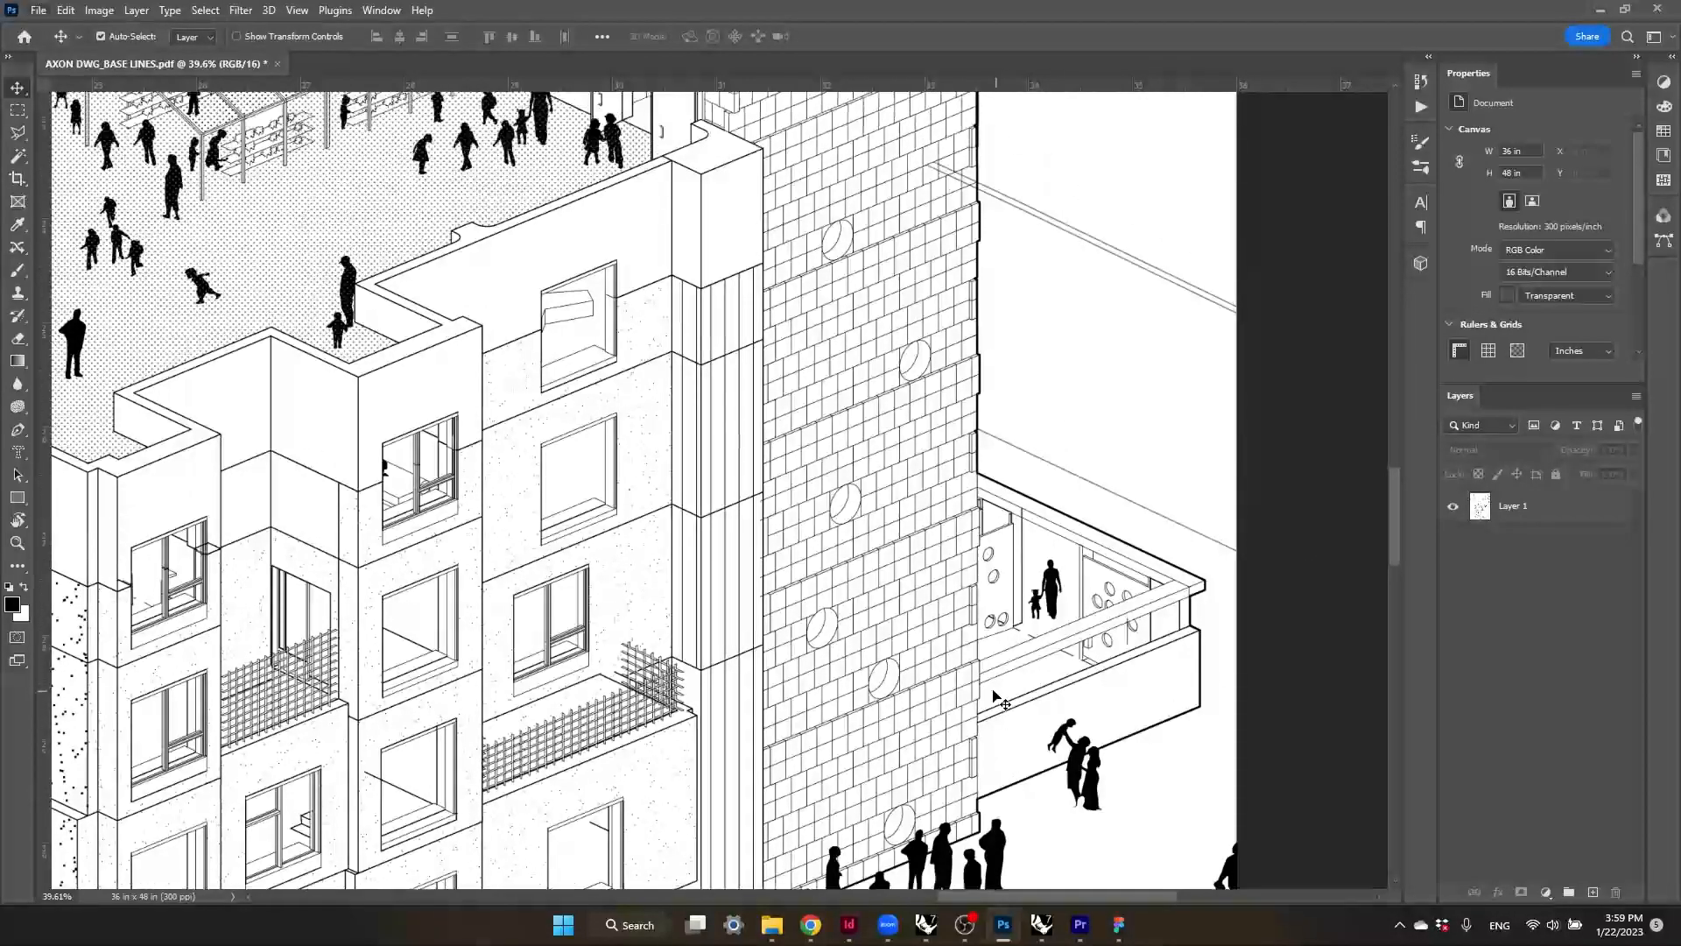
scroll(1032, 278, up, 5)
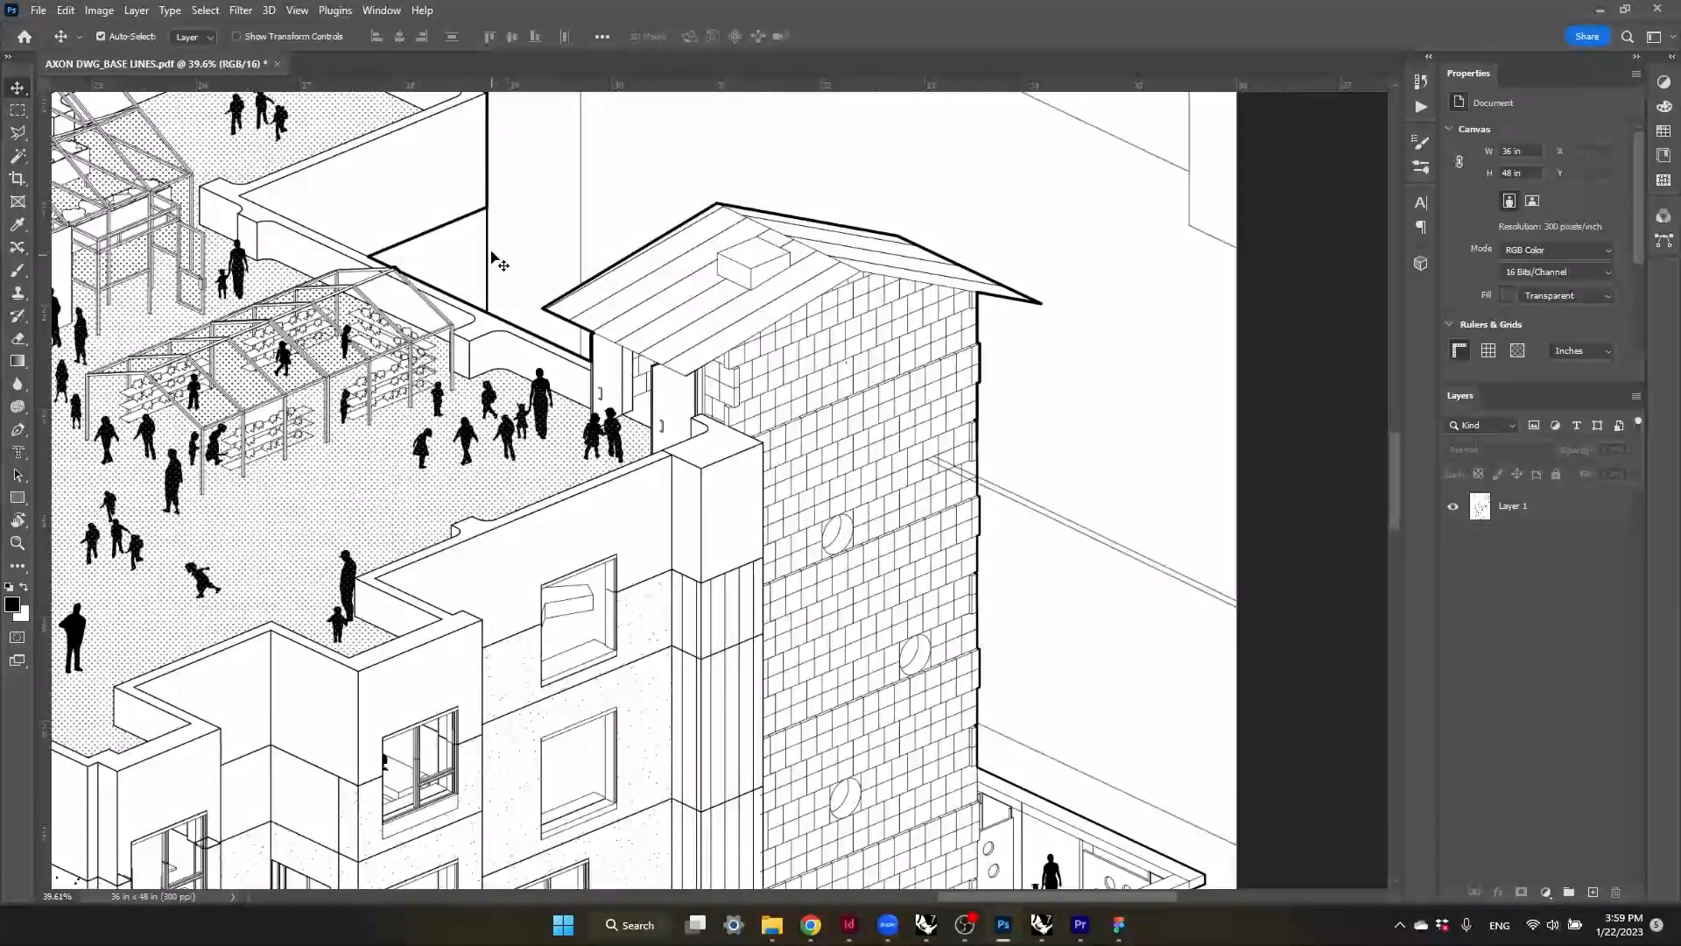
alt+scroll(916, 342, down, 2)
alt+scroll(917, 342, down, 6)
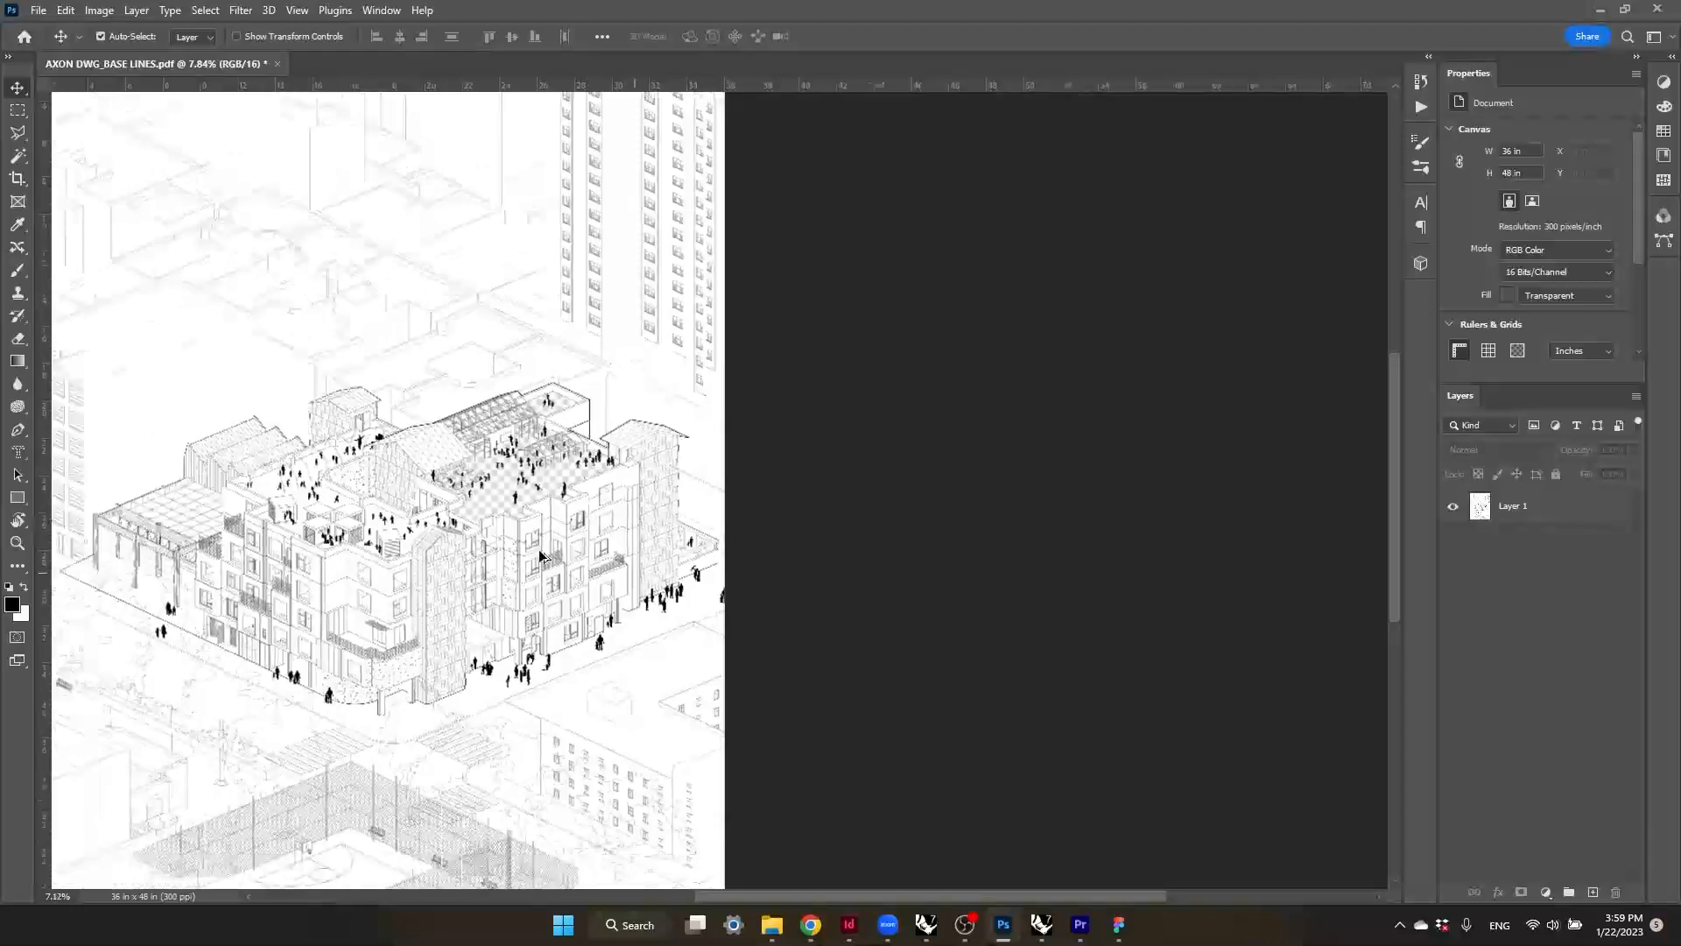
drag(1013, 897, 813, 897)
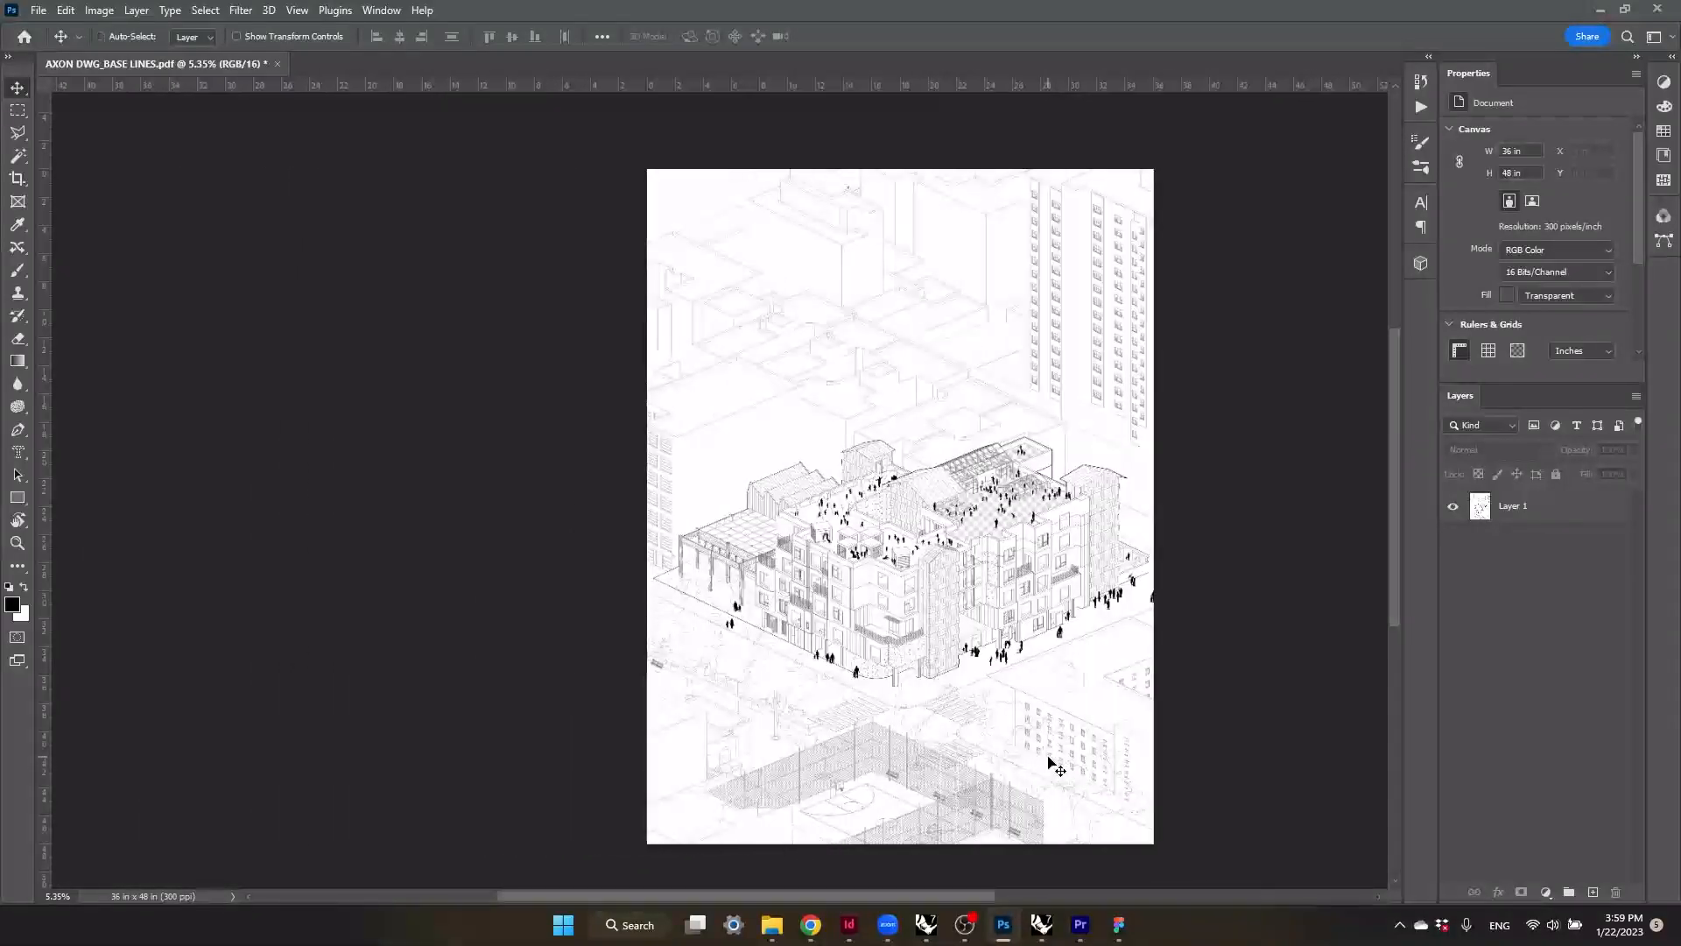
alt+scroll(1021, 725, up, 3)
alt+scroll(1021, 725, up, 4)
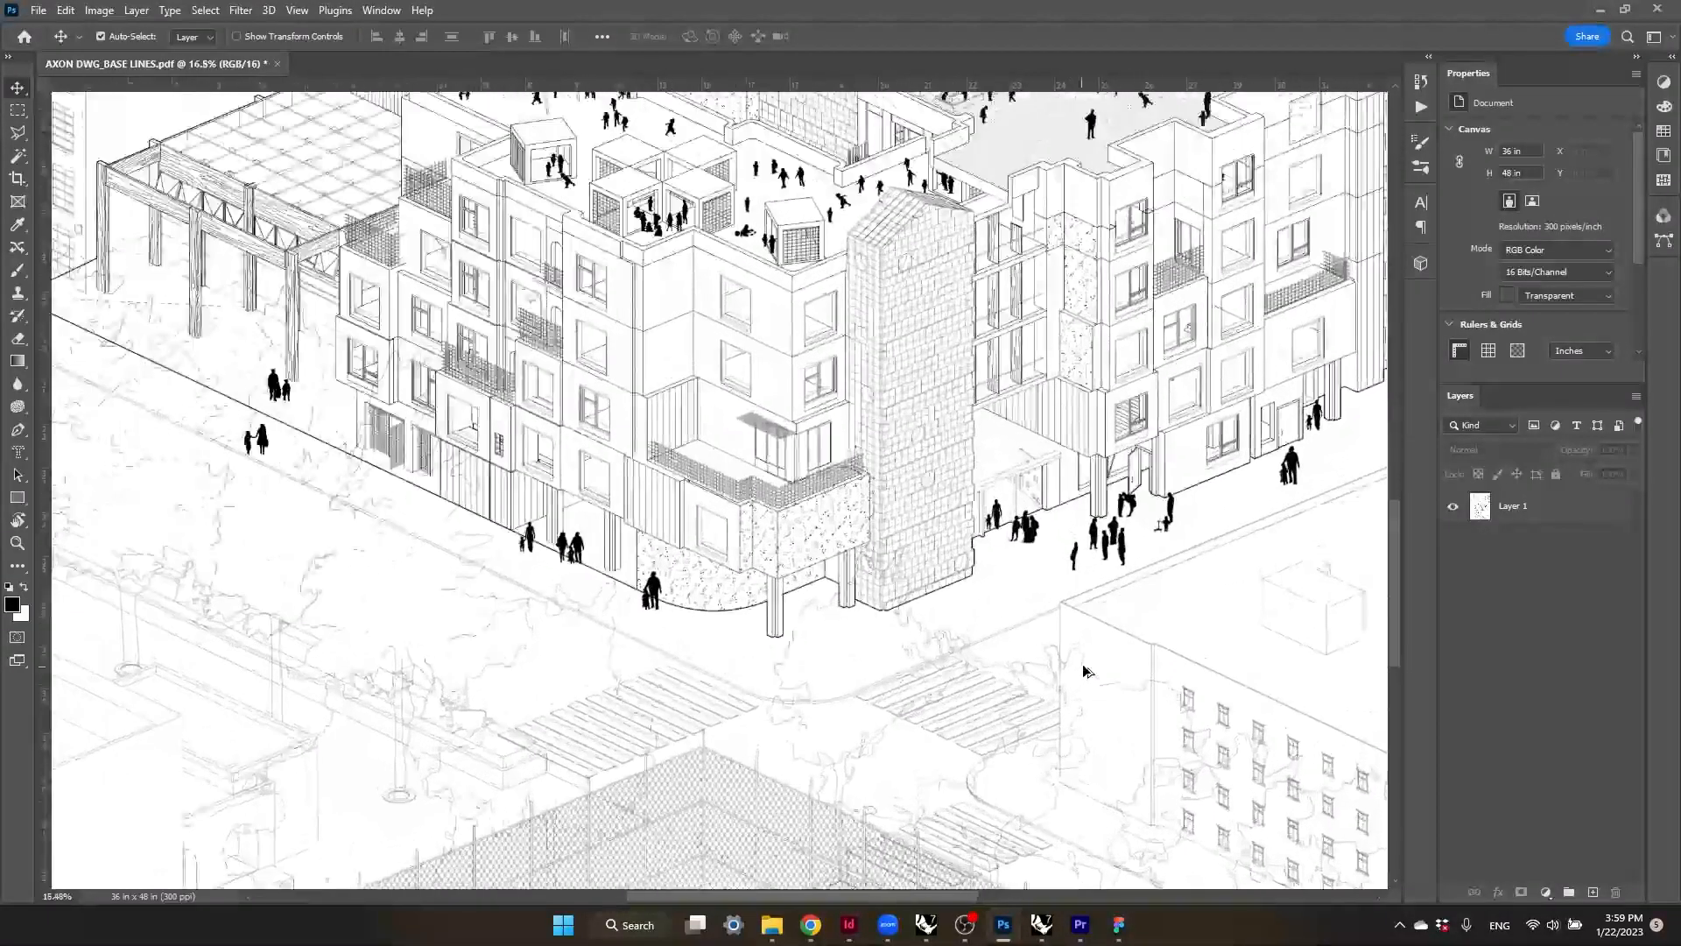
alt+scroll(1033, 692, down, 1)
alt+scroll(1033, 691, down, 2)
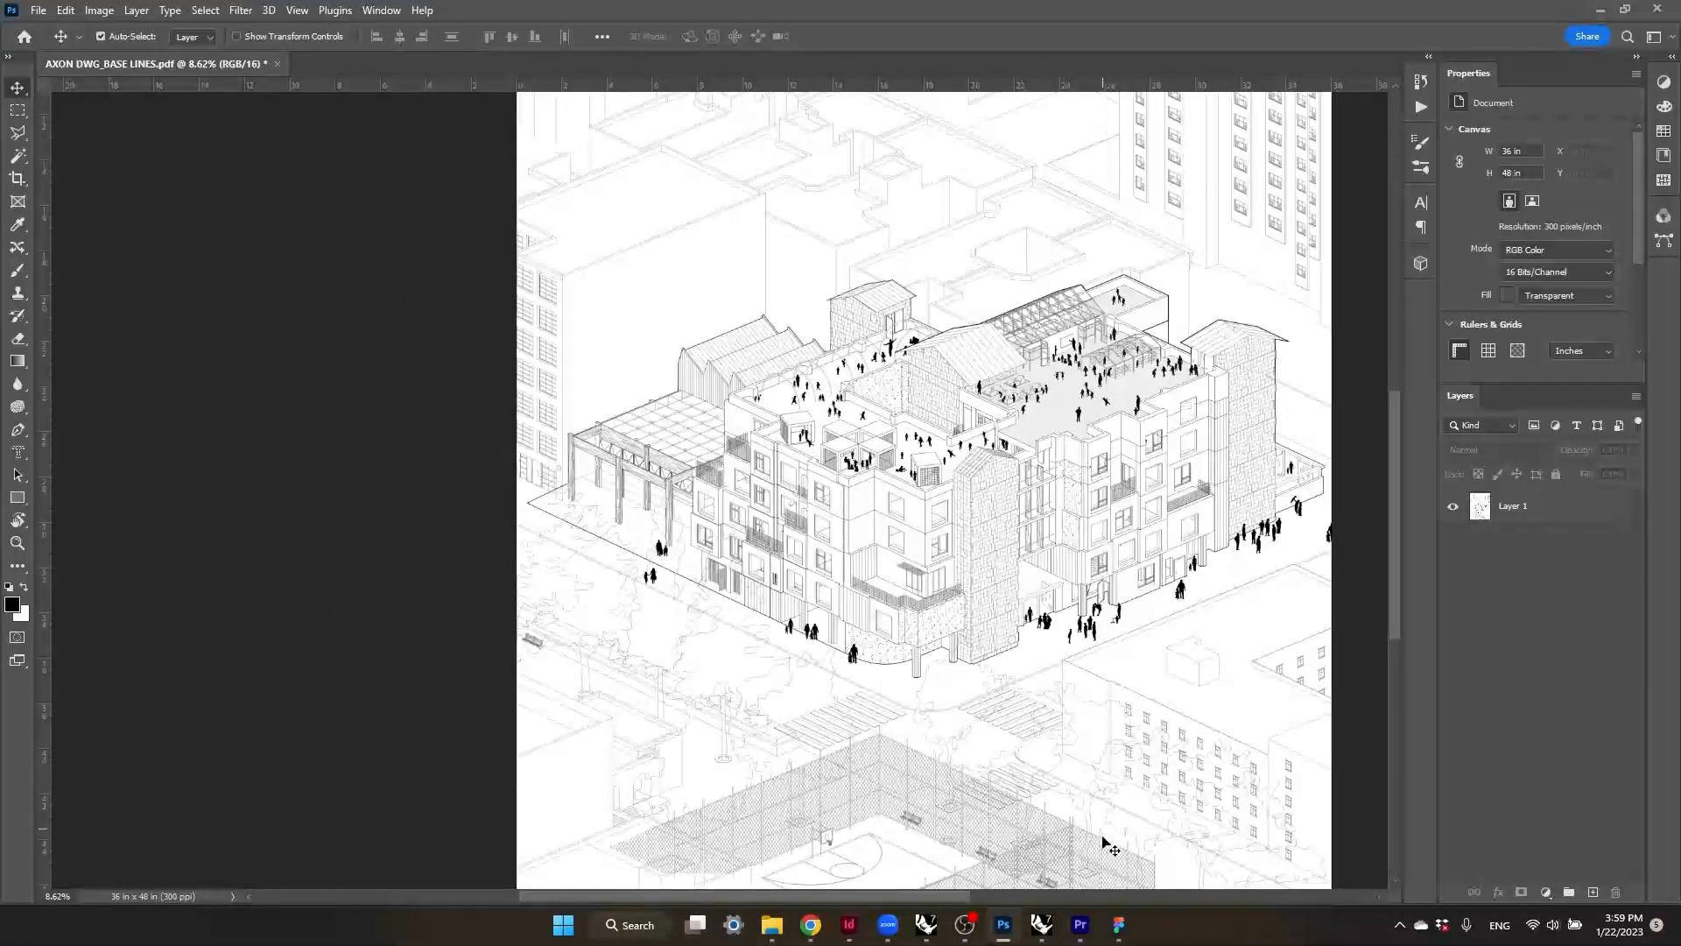
- Switch to Rhino, look over the Make2D linework in the Top viewport, and open the AXON SW VIEW layout
click(1024, 933)
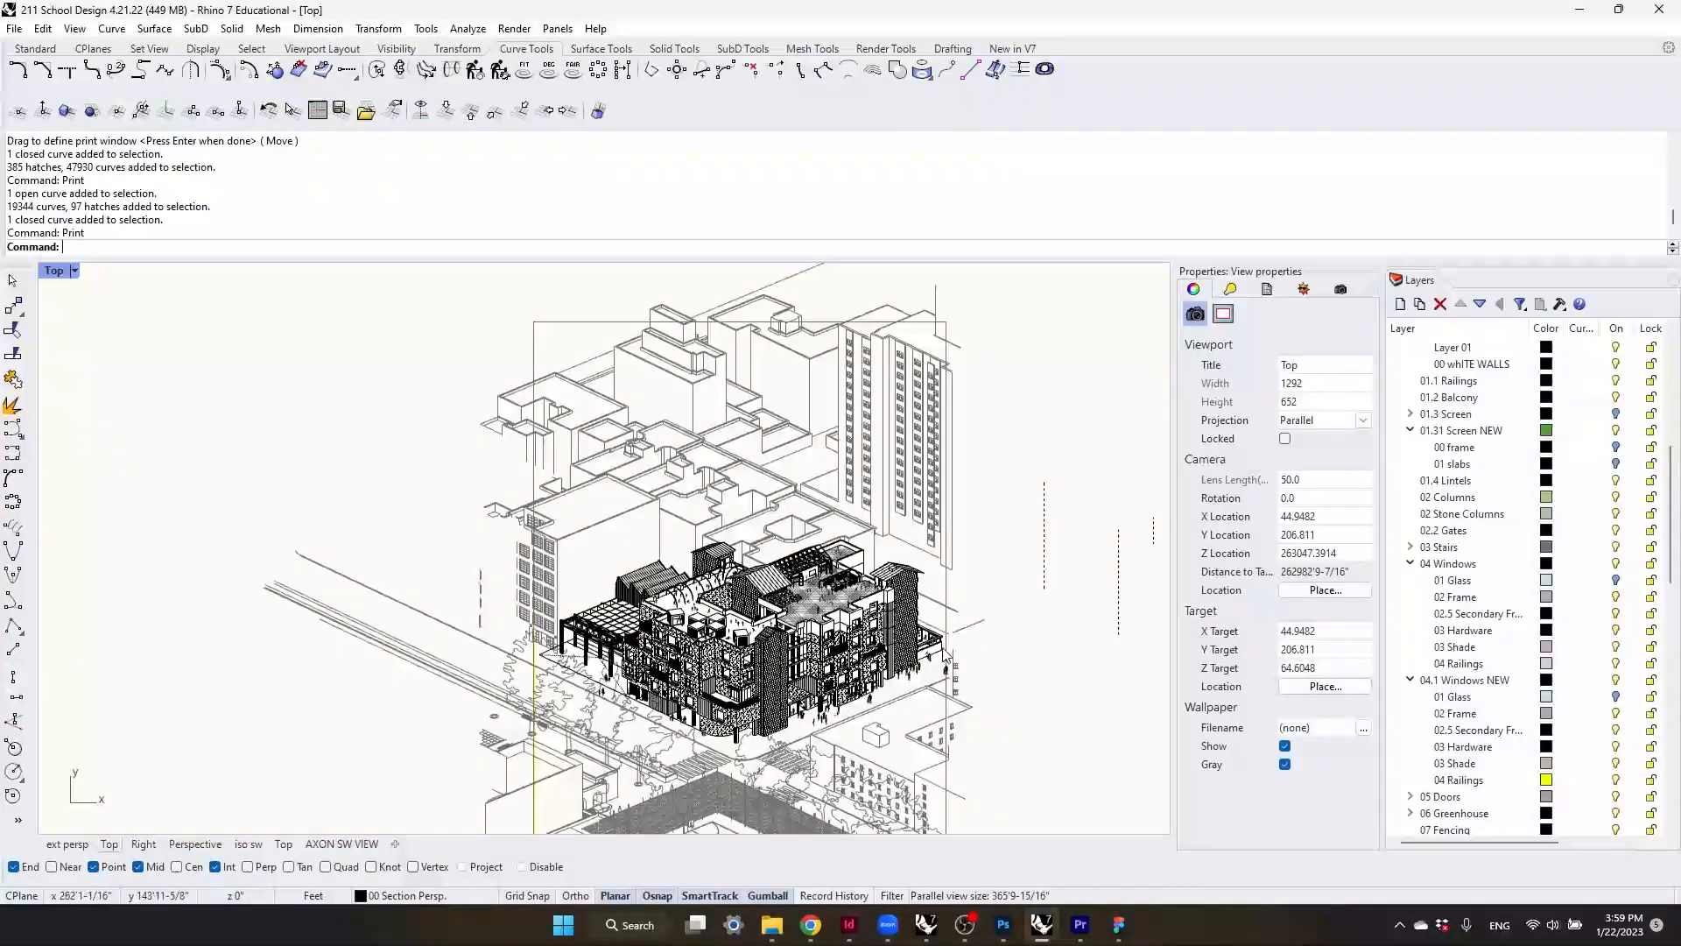
scroll(961, 671, up, 4)
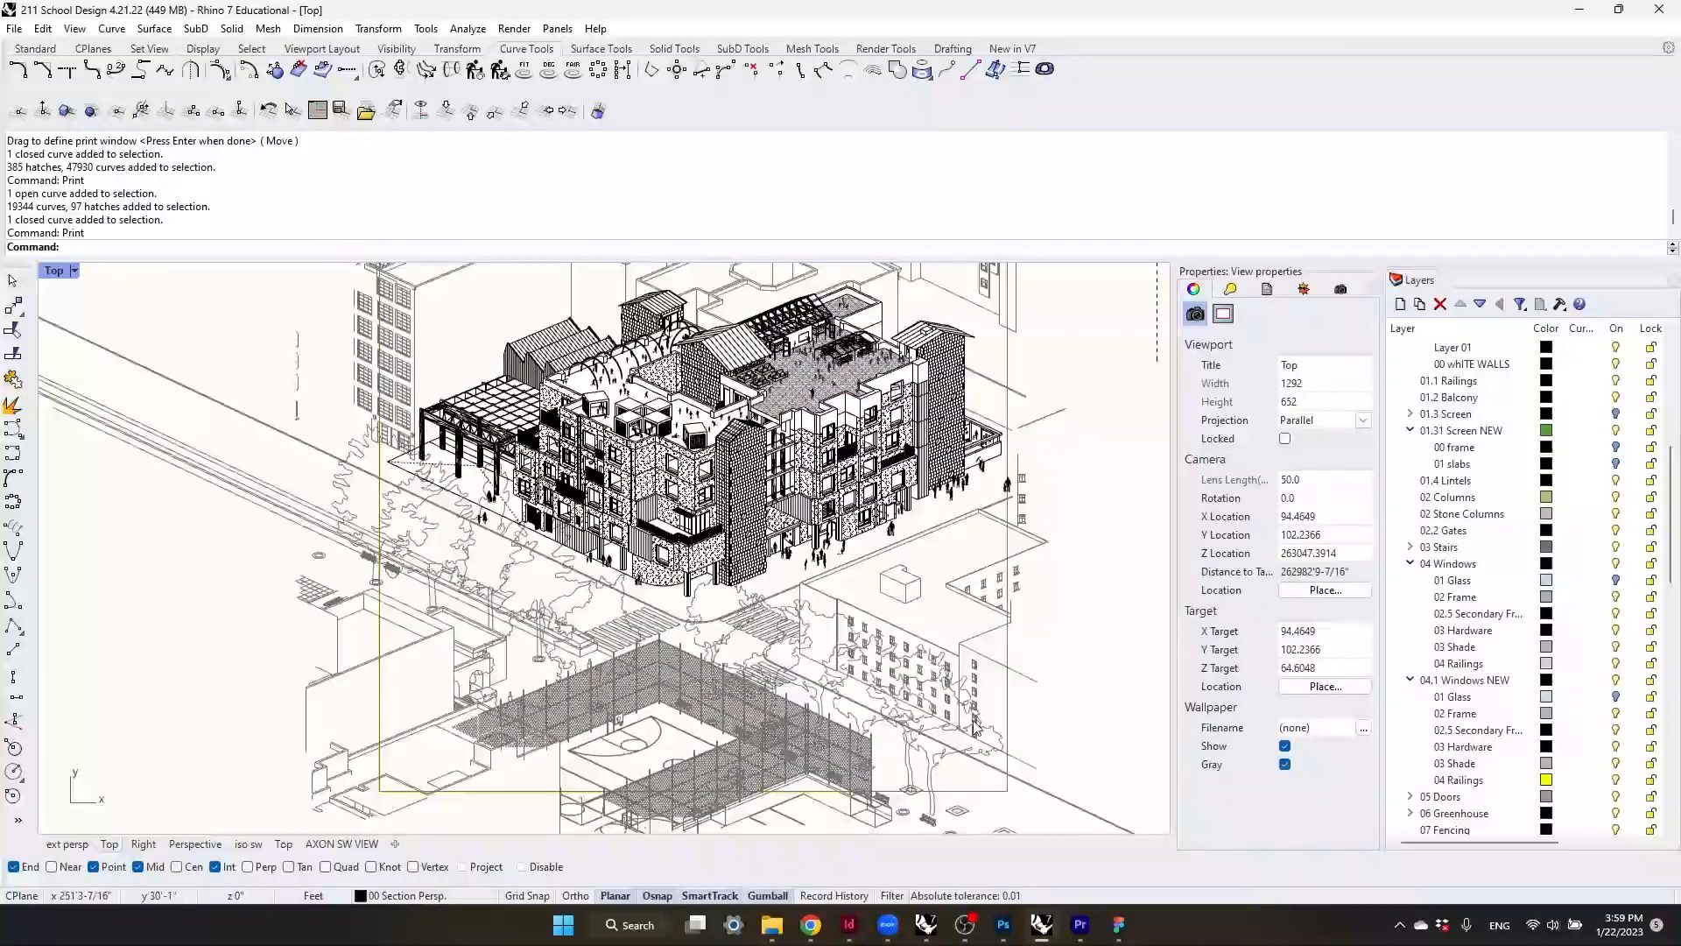
scroll(919, 667, up, 8)
right_drag(915, 662, 1029, 702)
scroll(972, 775, down, 8)
mouse_move(1051, 392)
right_down()
mouse_move(944, 389)
mouse_move(1124, 379)
mouse_move(1020, 421)
right_up()
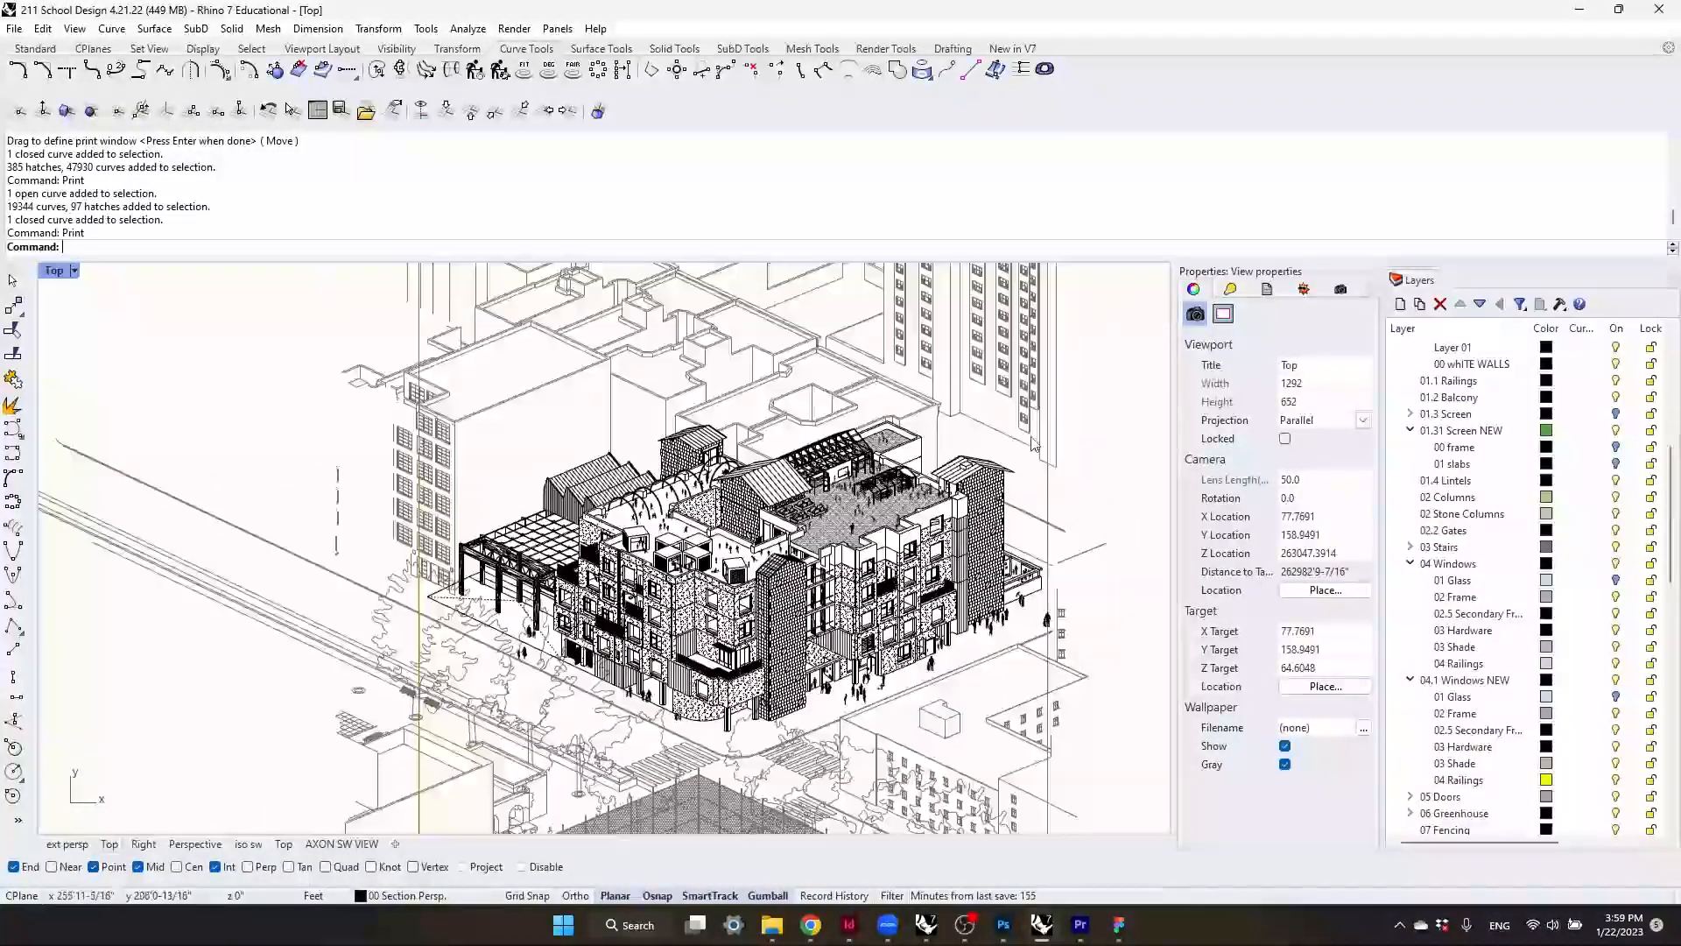
click(1271, 293)
click(1233, 384)
click(1233, 385)
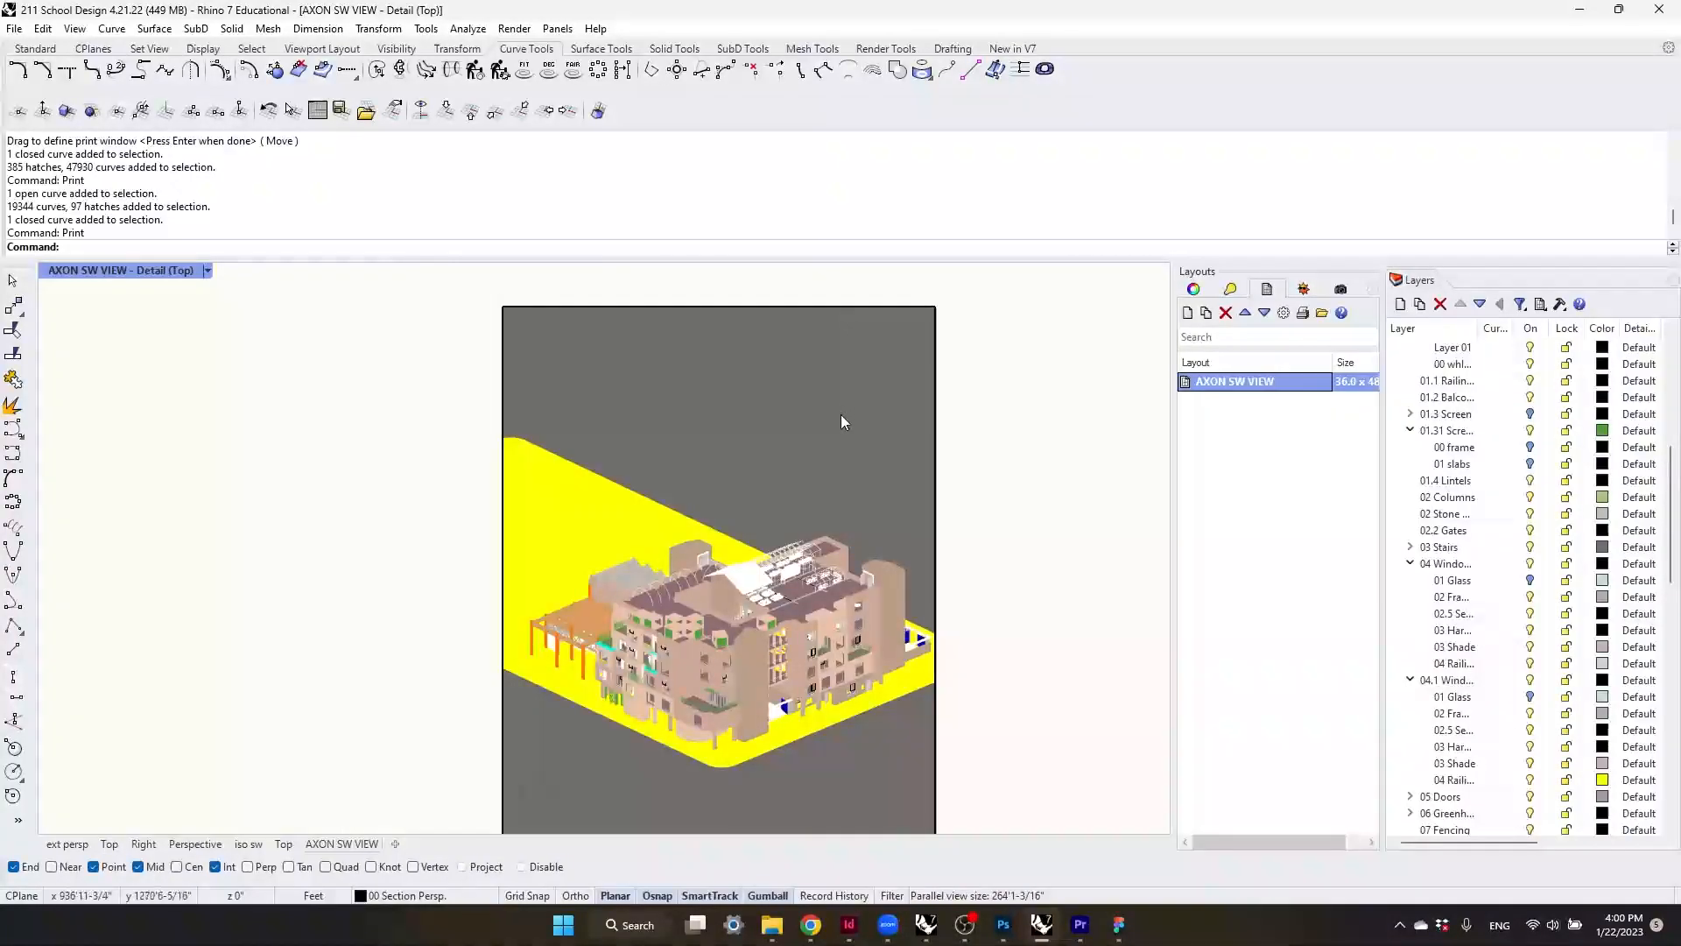
- Examine the layout detail's Layer ID colors on the building's facades, roof and canopy, up close and across the whole sheet
scroll(985, 485, down, 2)
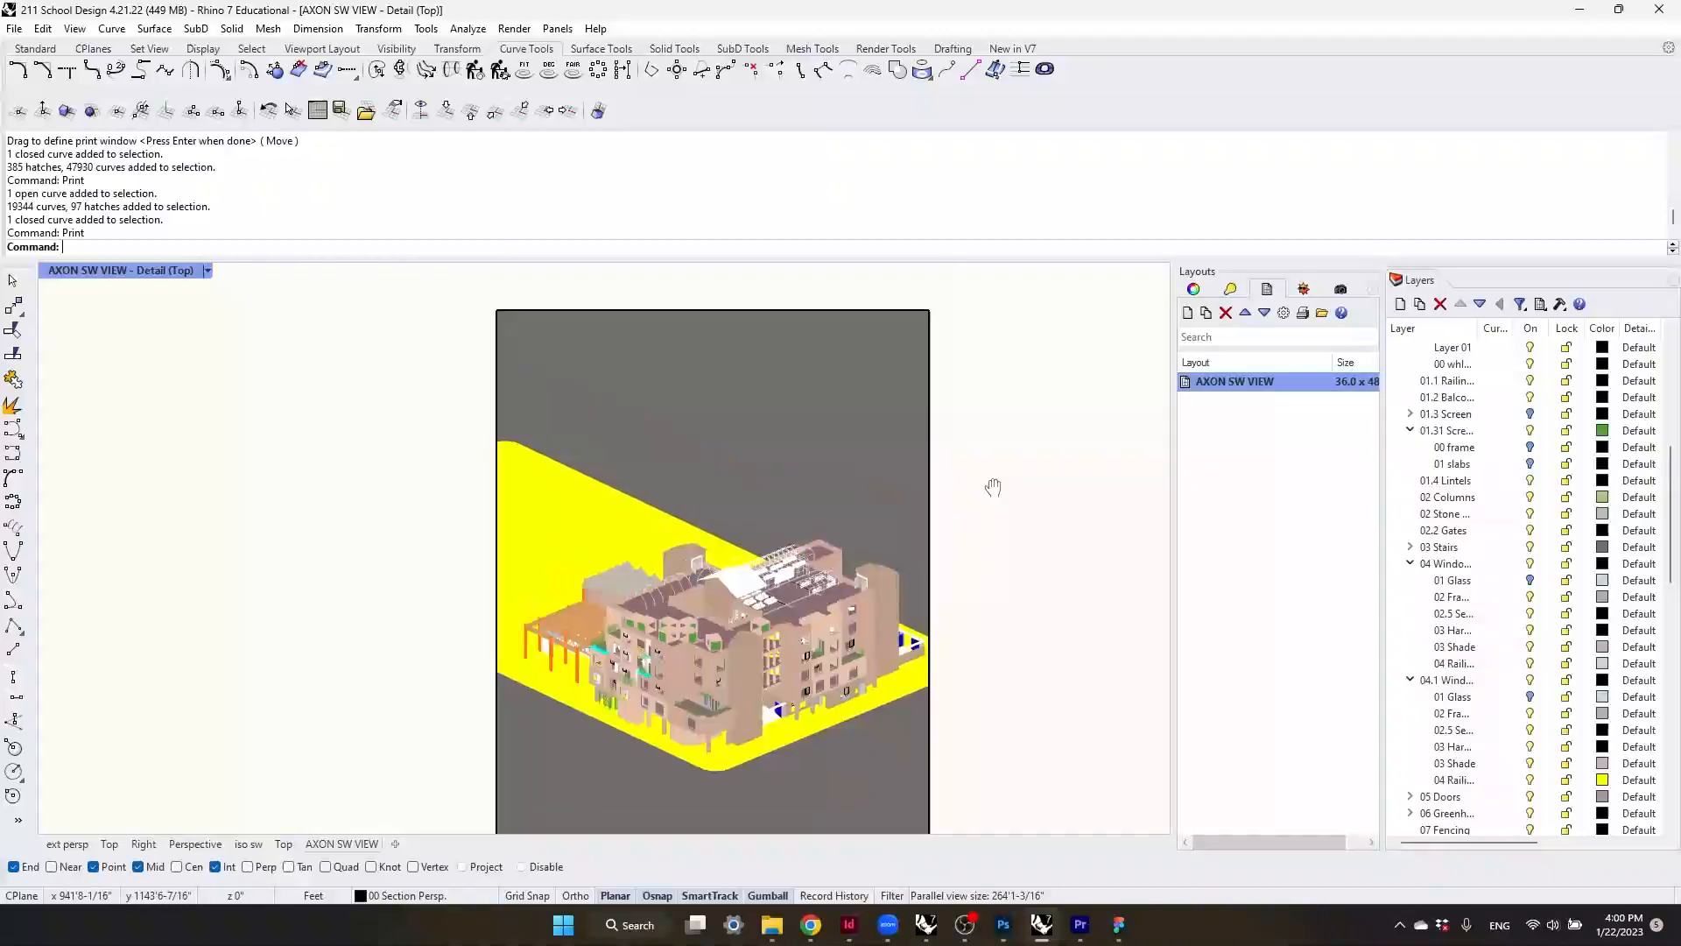
scroll(841, 480, up, 1)
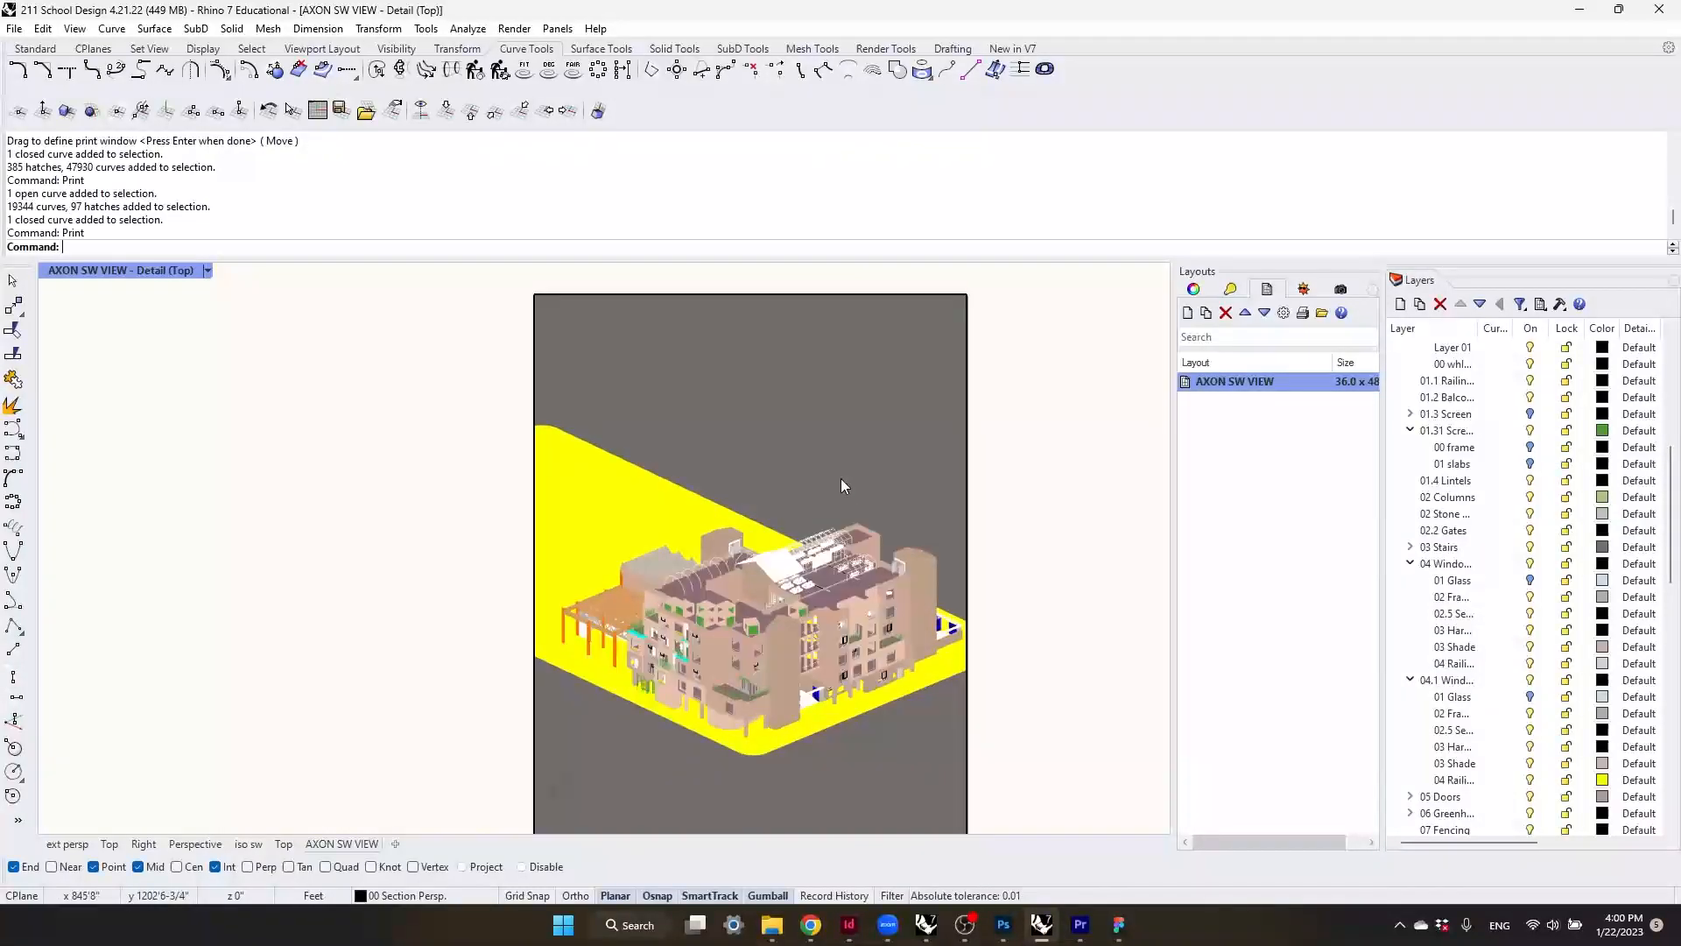
right_drag(840, 478, 843, 456)
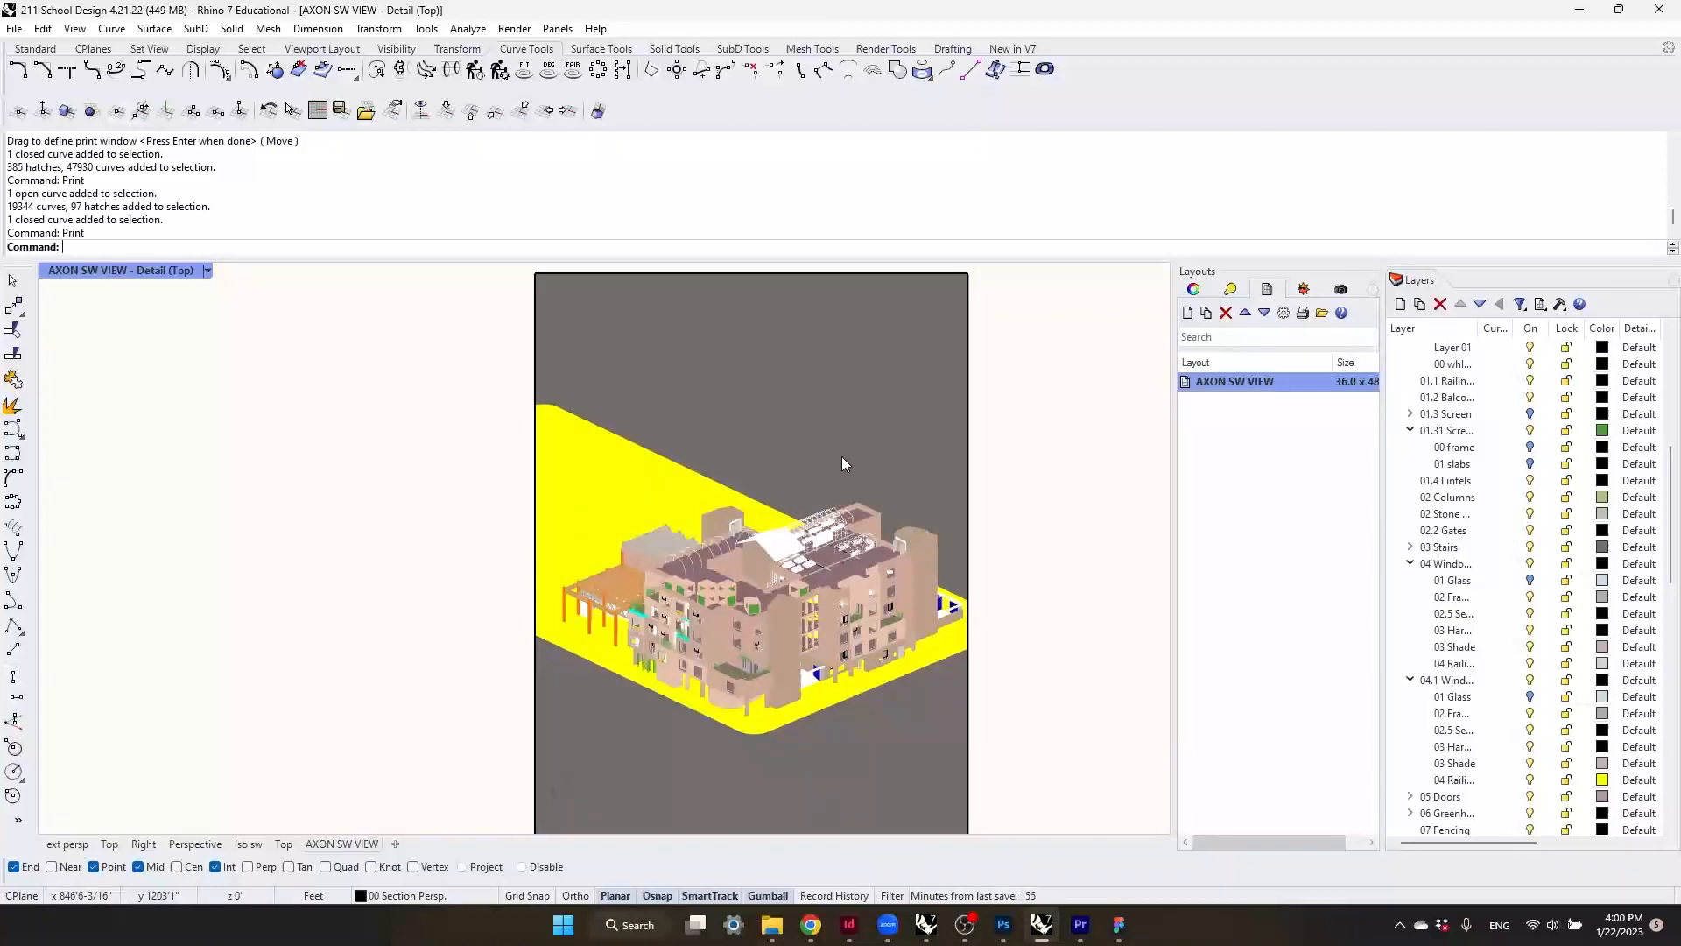
right_drag(701, 397, 734, 366)
right_drag(741, 426, 713, 466)
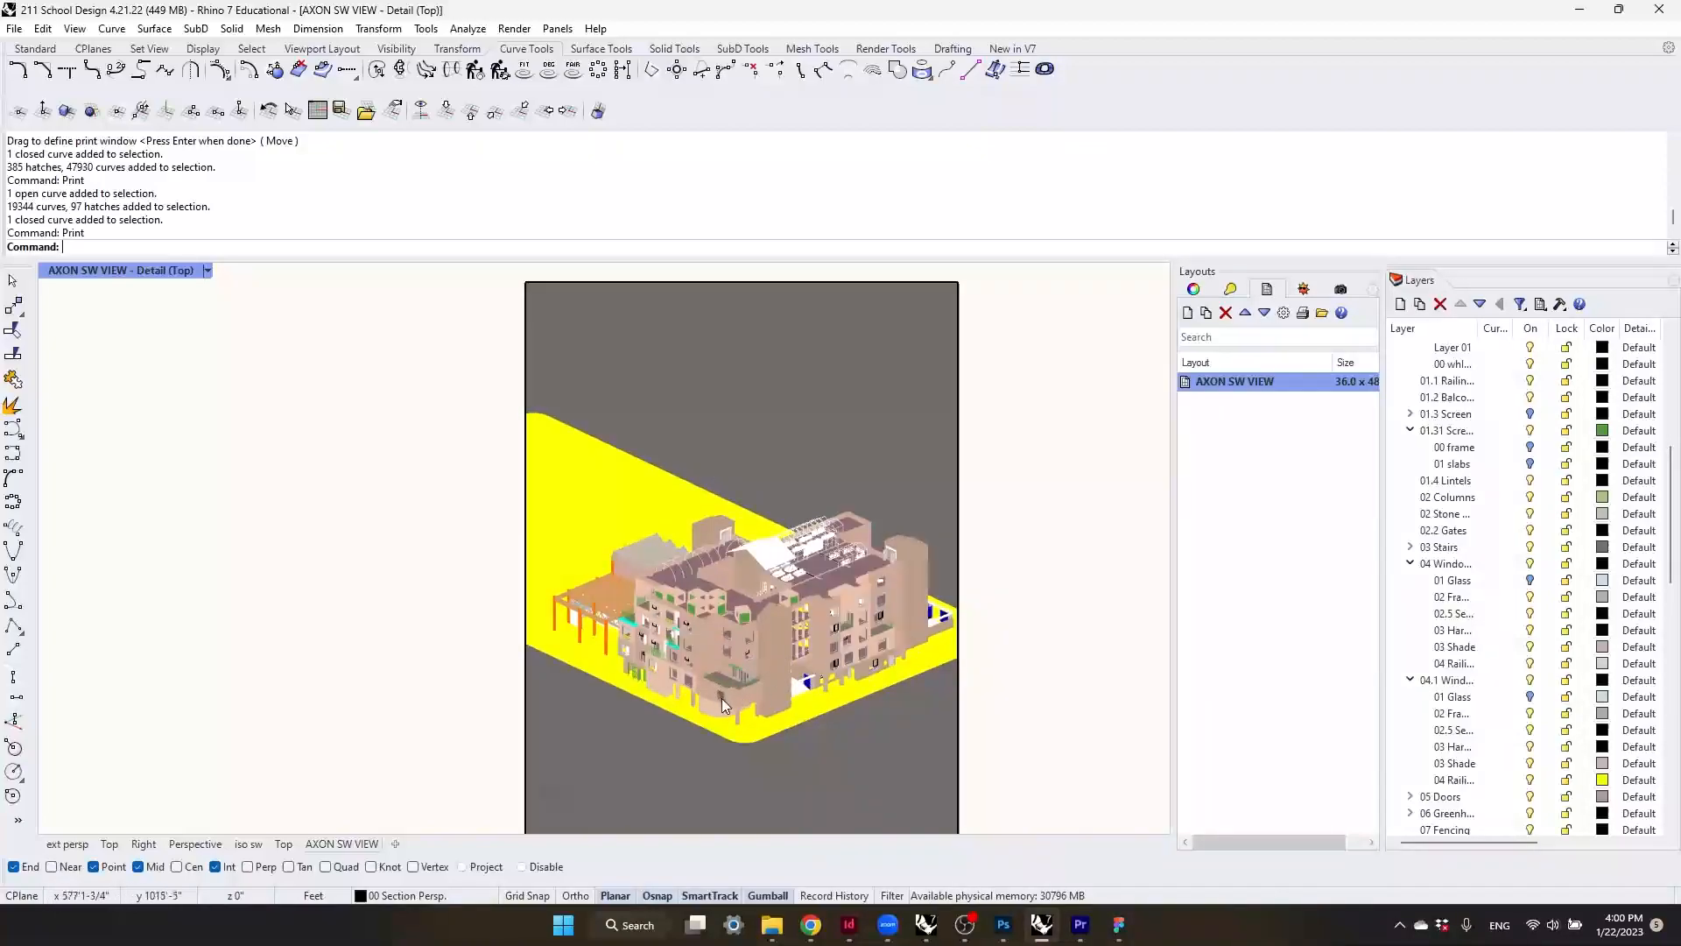
scroll(739, 674, up, 5)
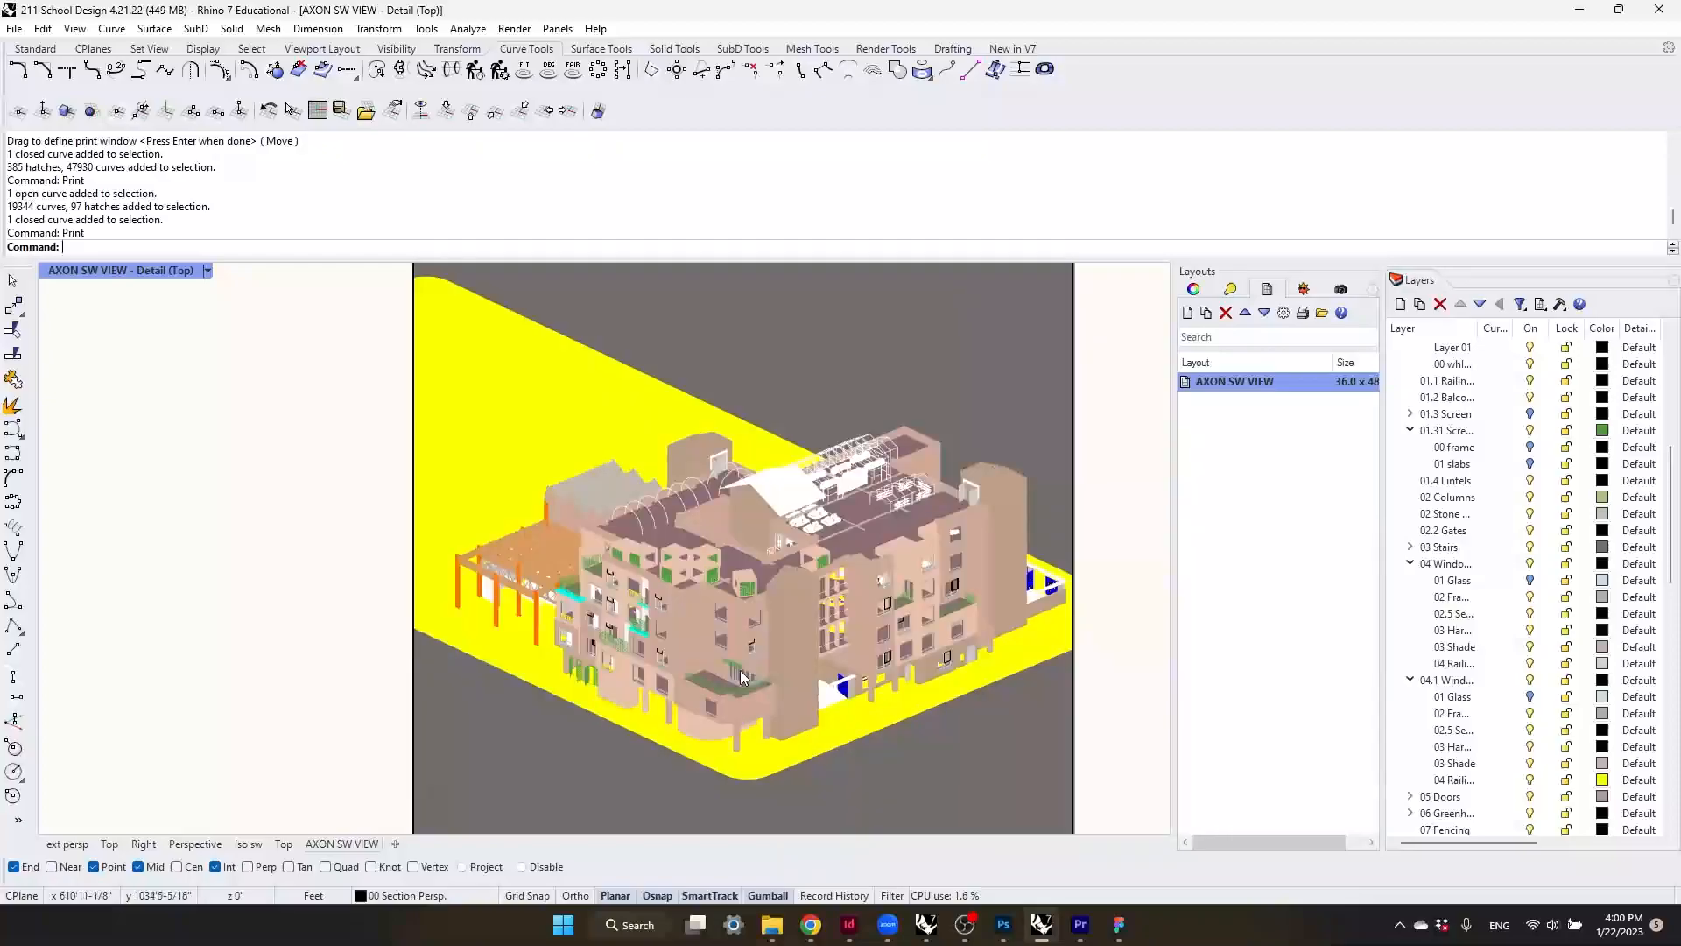
scroll(737, 671, up, 2)
scroll(737, 671, up, 3)
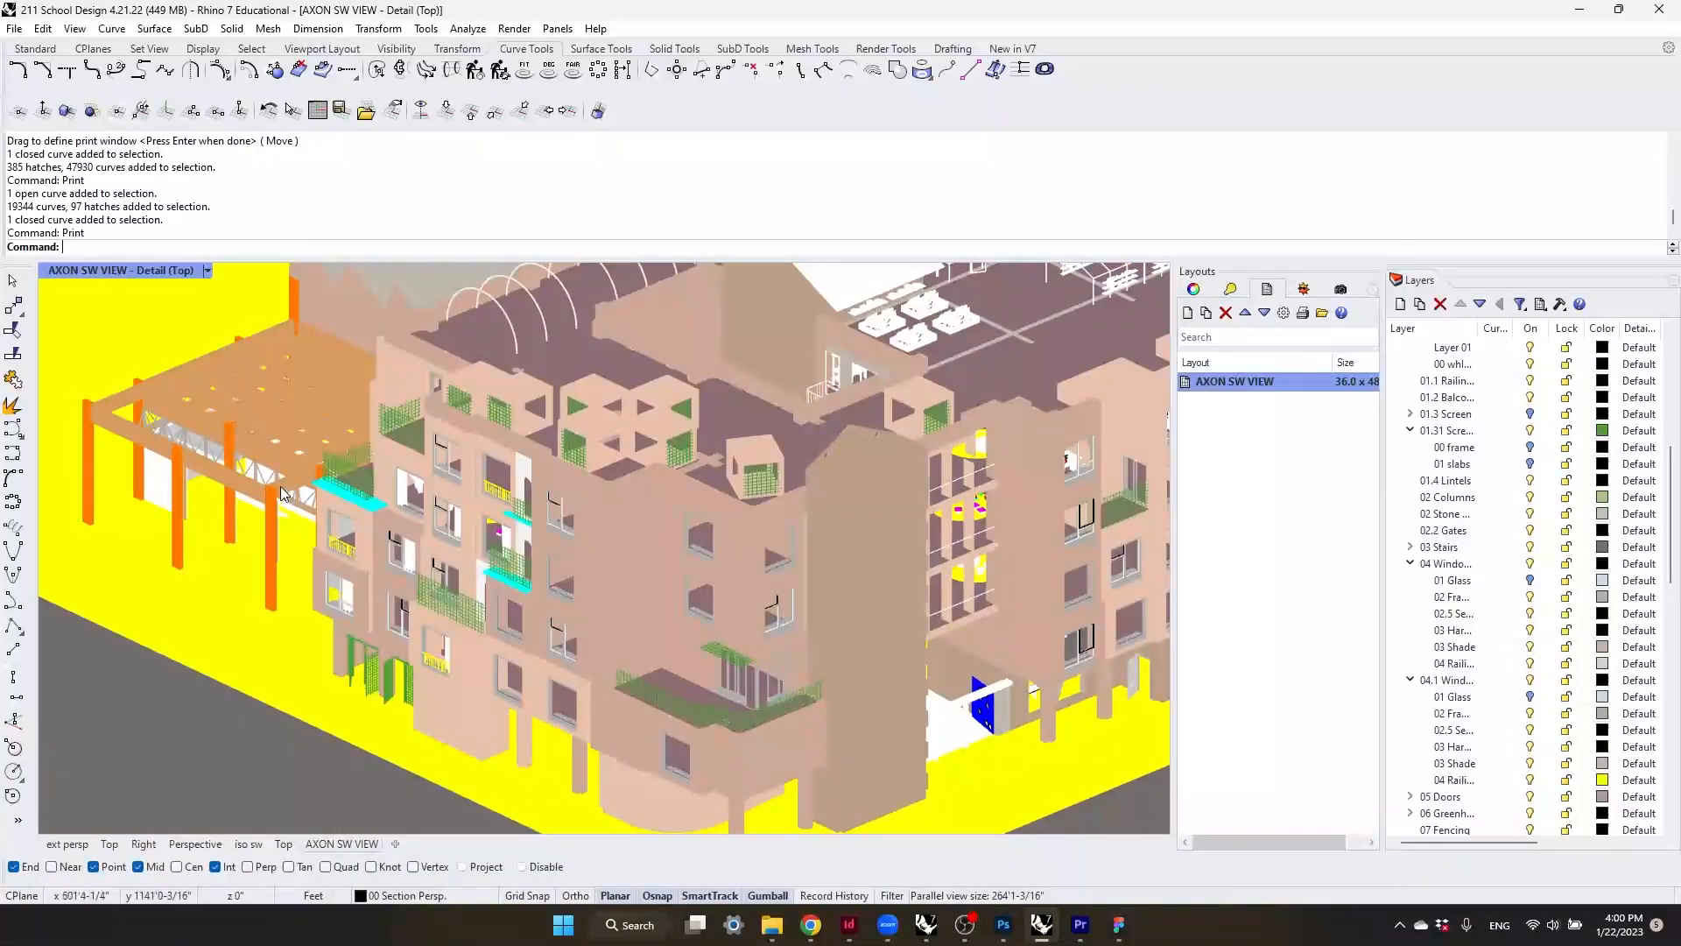
scroll(541, 567, down, 1)
scroll(542, 560, down, 8)
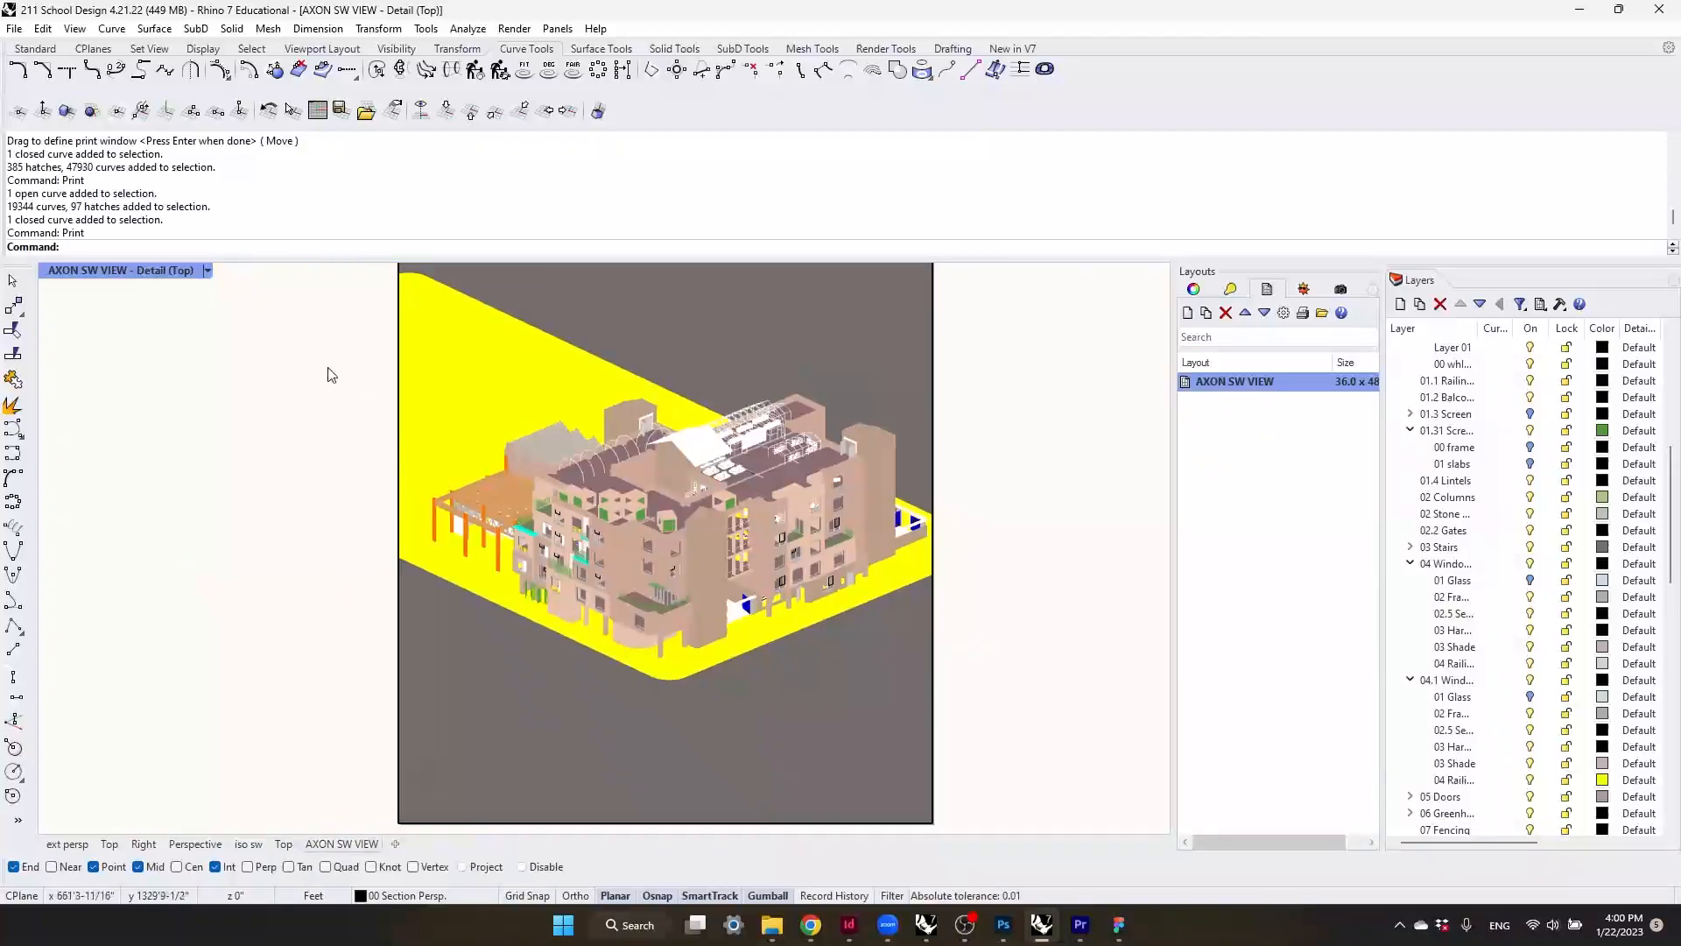
- Set the layout detail's display mode to Pen- Shadows Only (x1,y3,z-2) and review the other available display modes
click(208, 271)
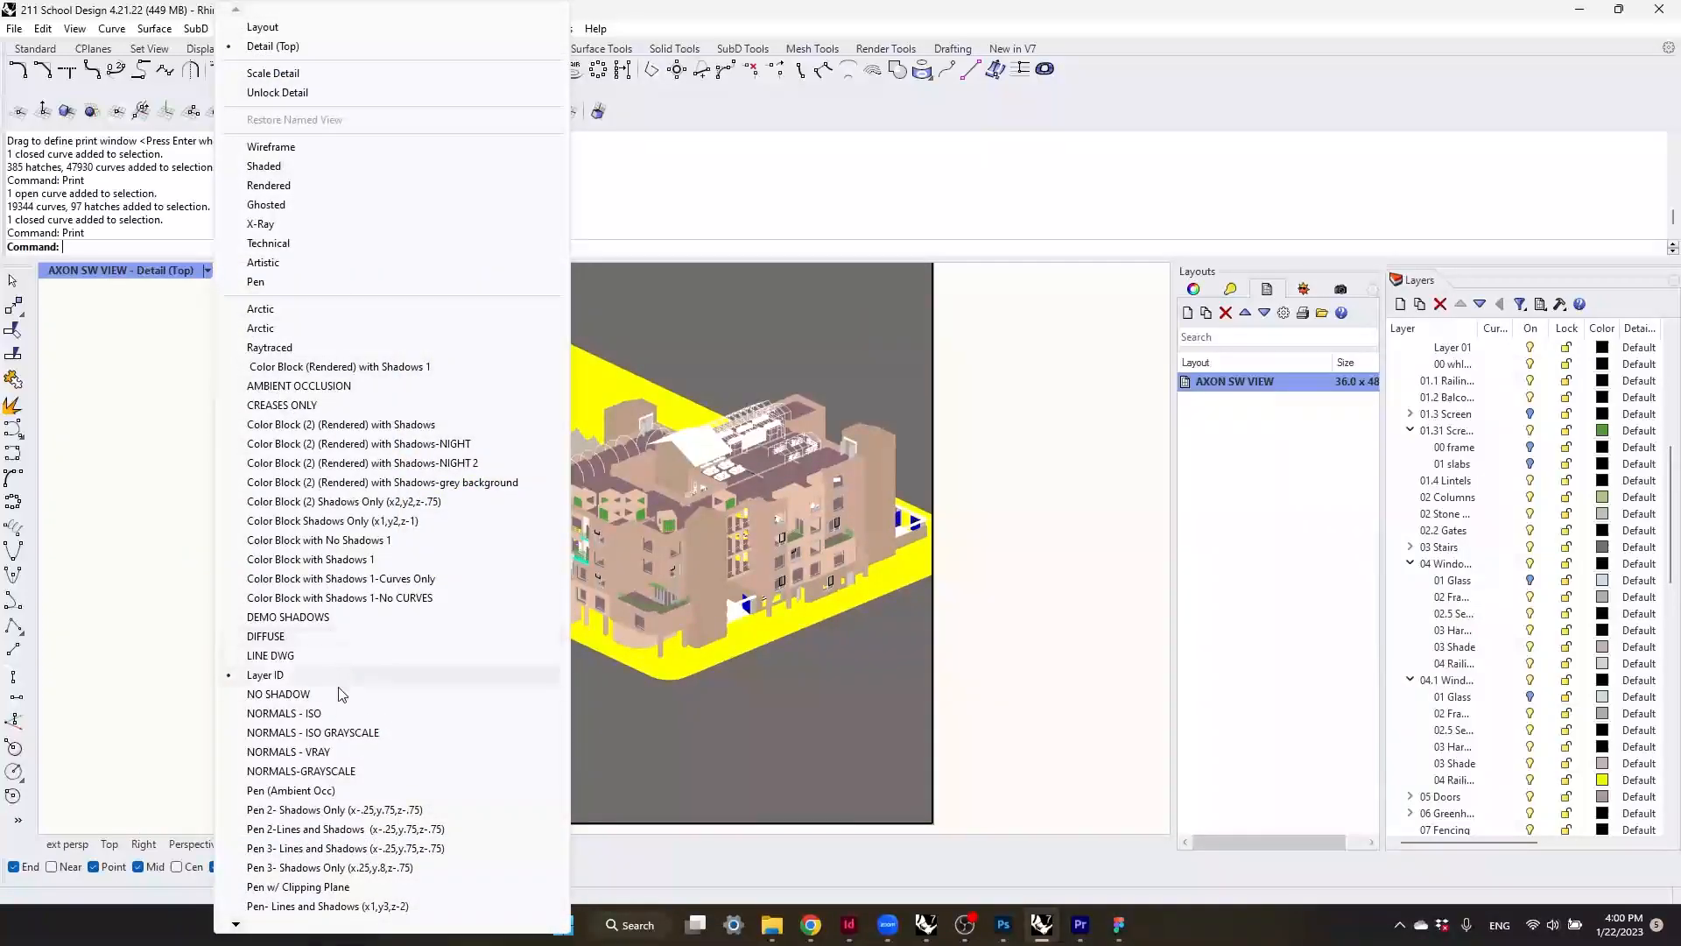
mouse_move(298, 921)
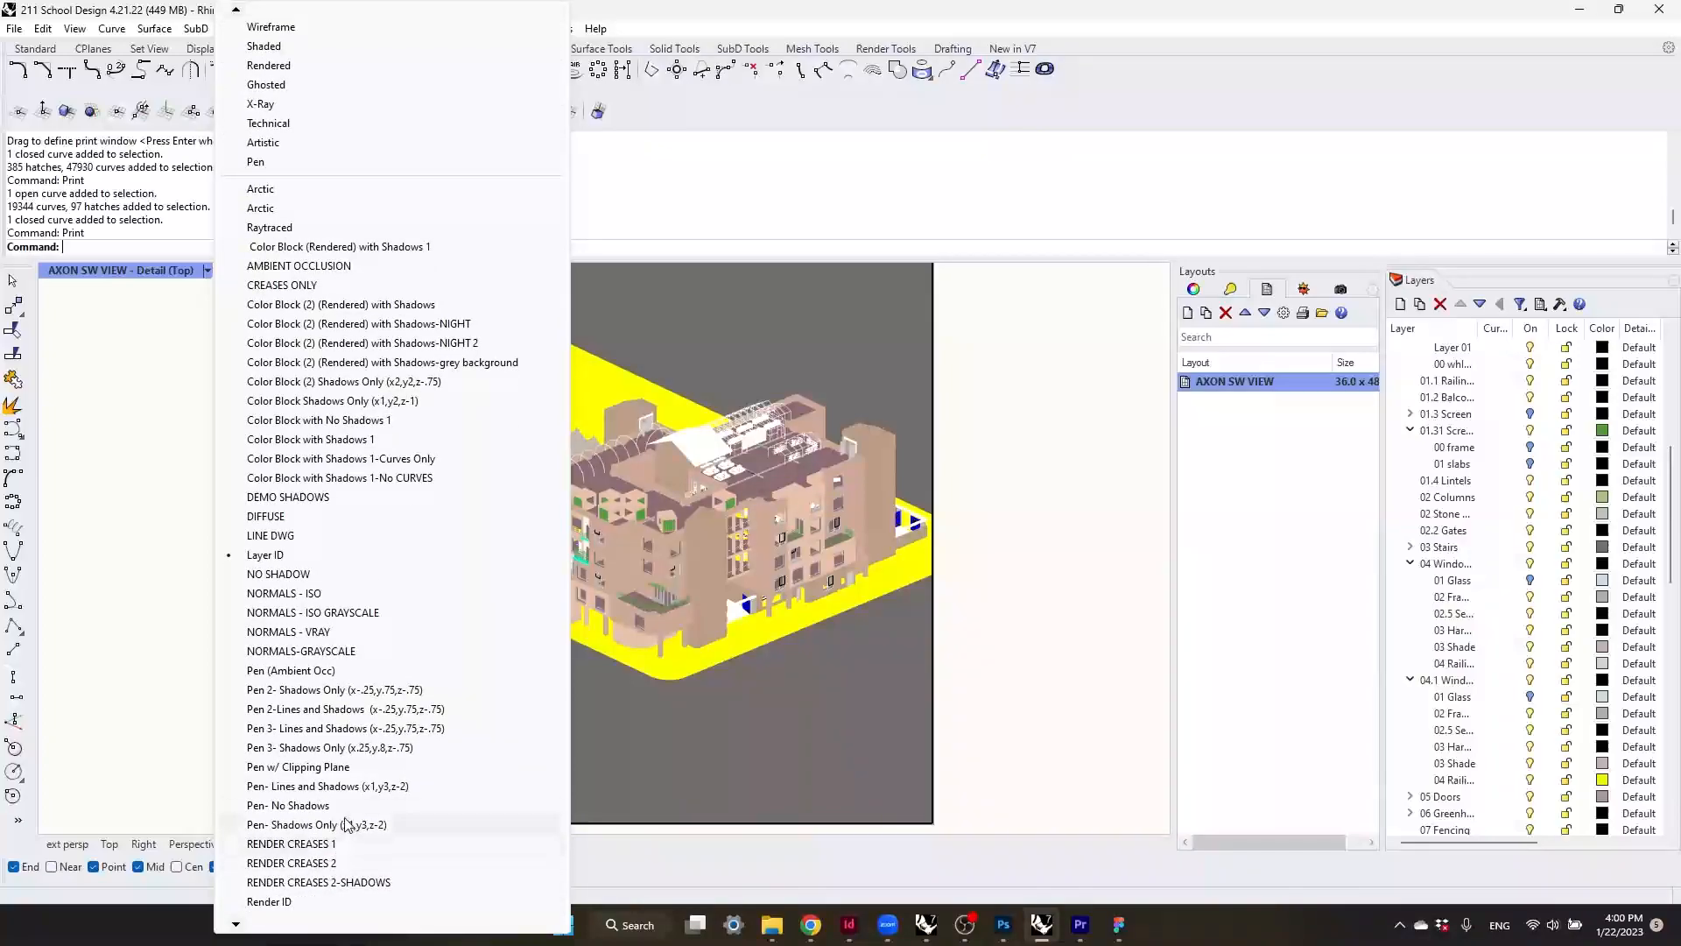
click(359, 826)
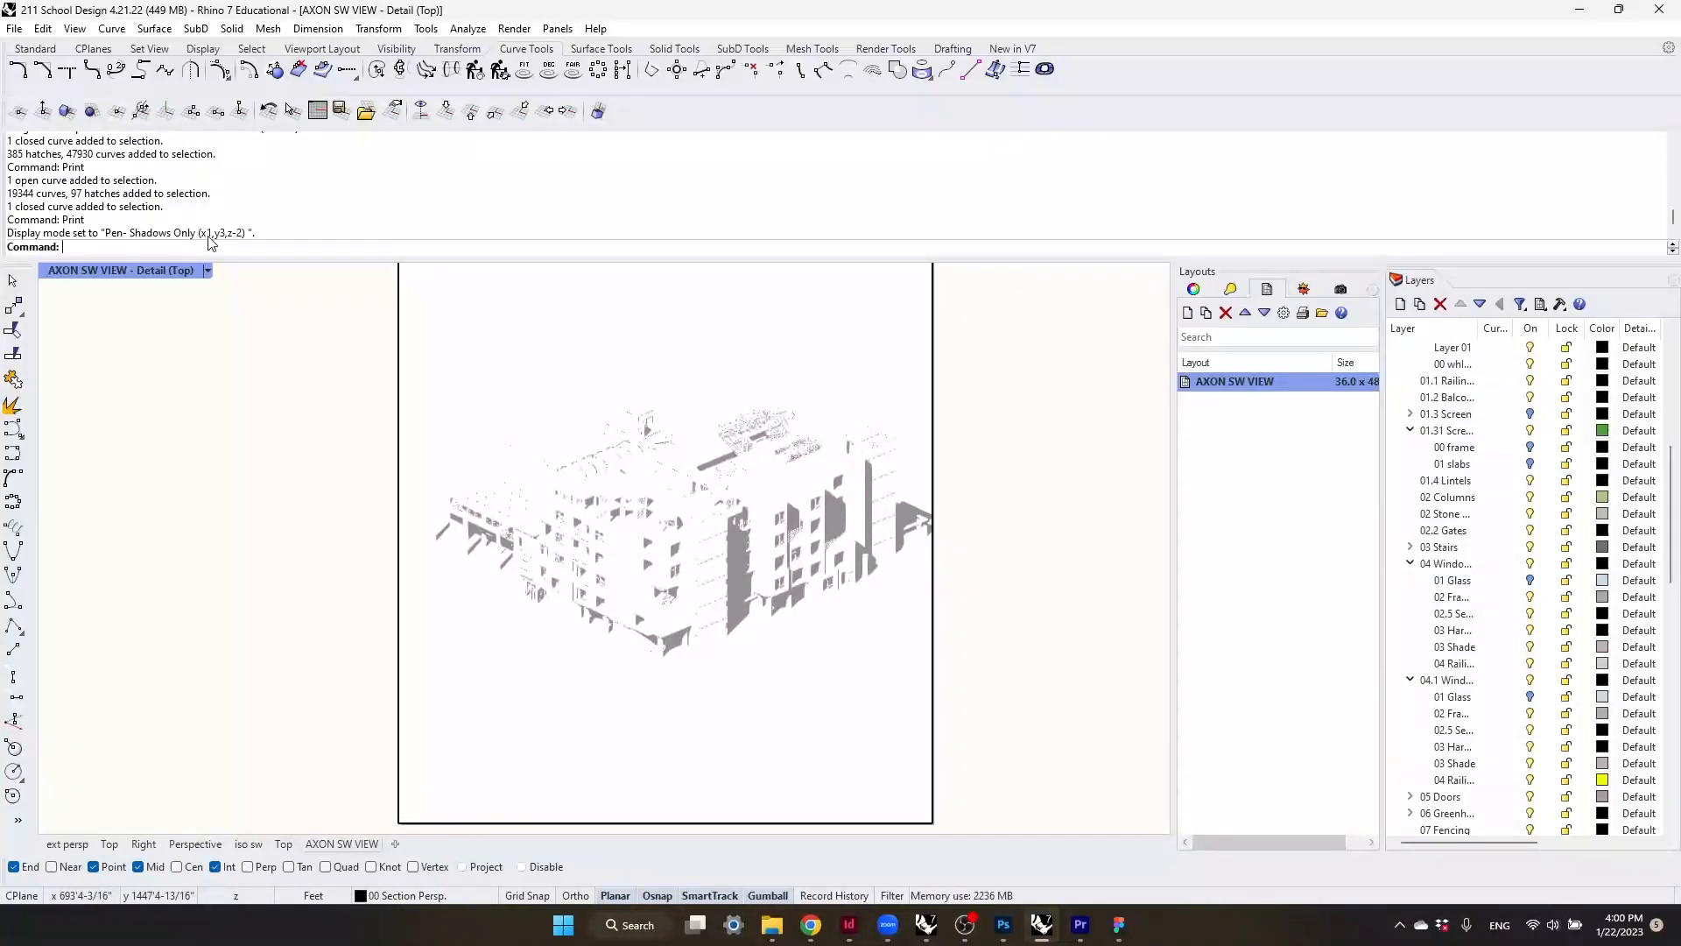
click(202, 270)
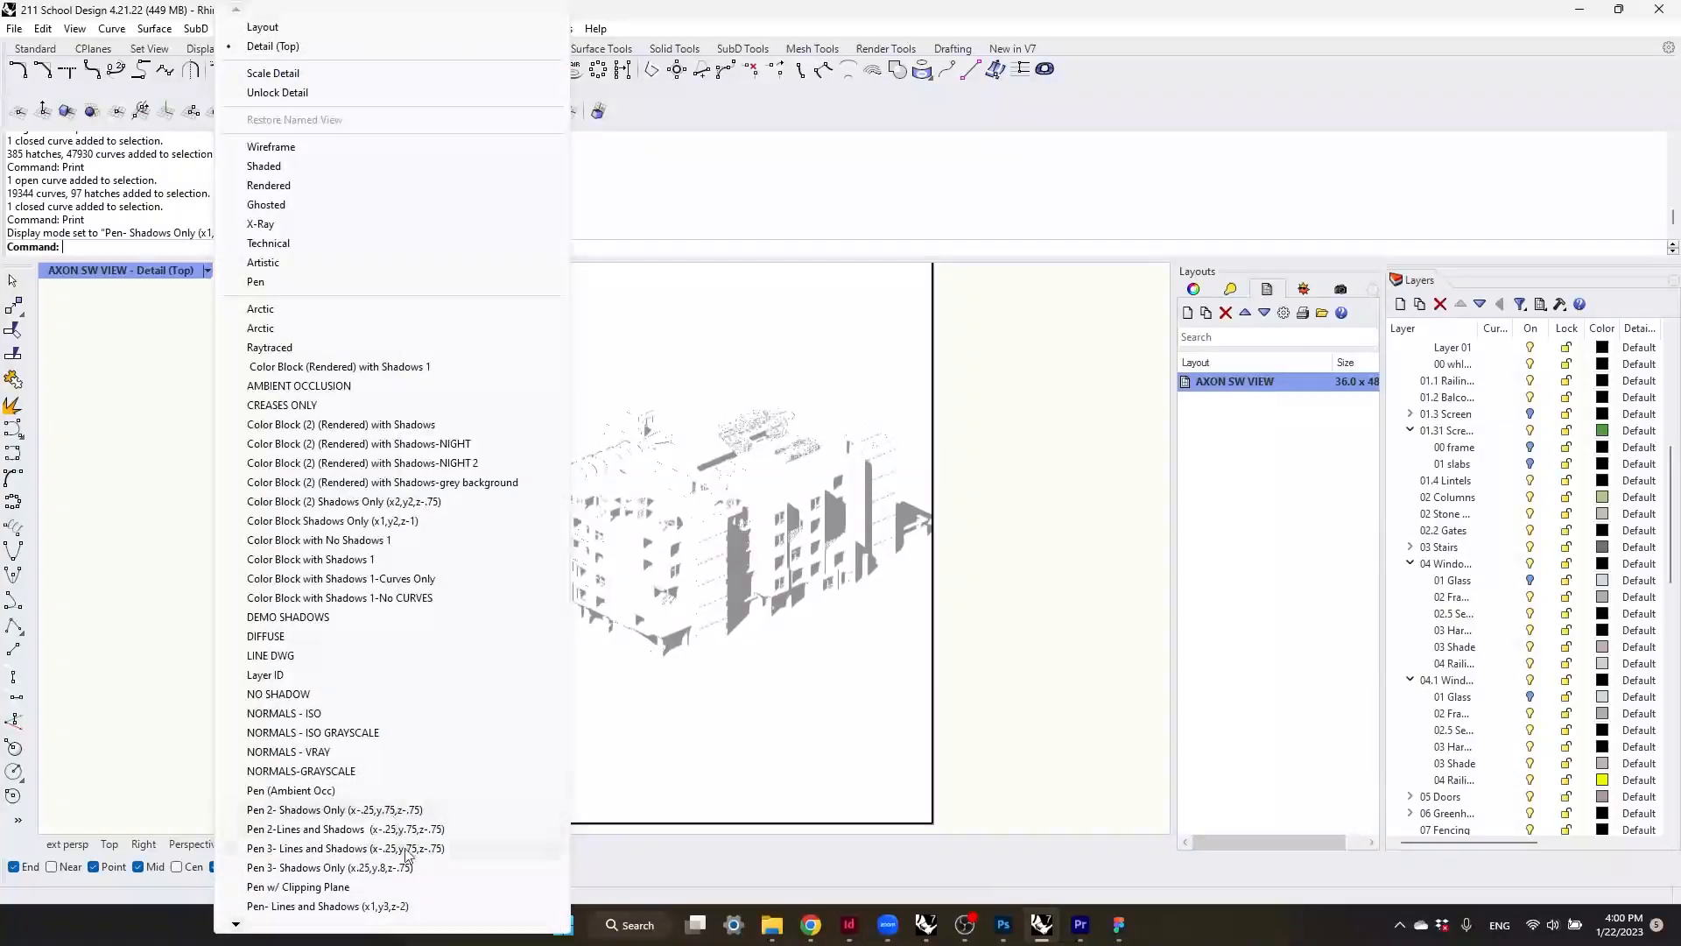
scroll(419, 930, down, 3)
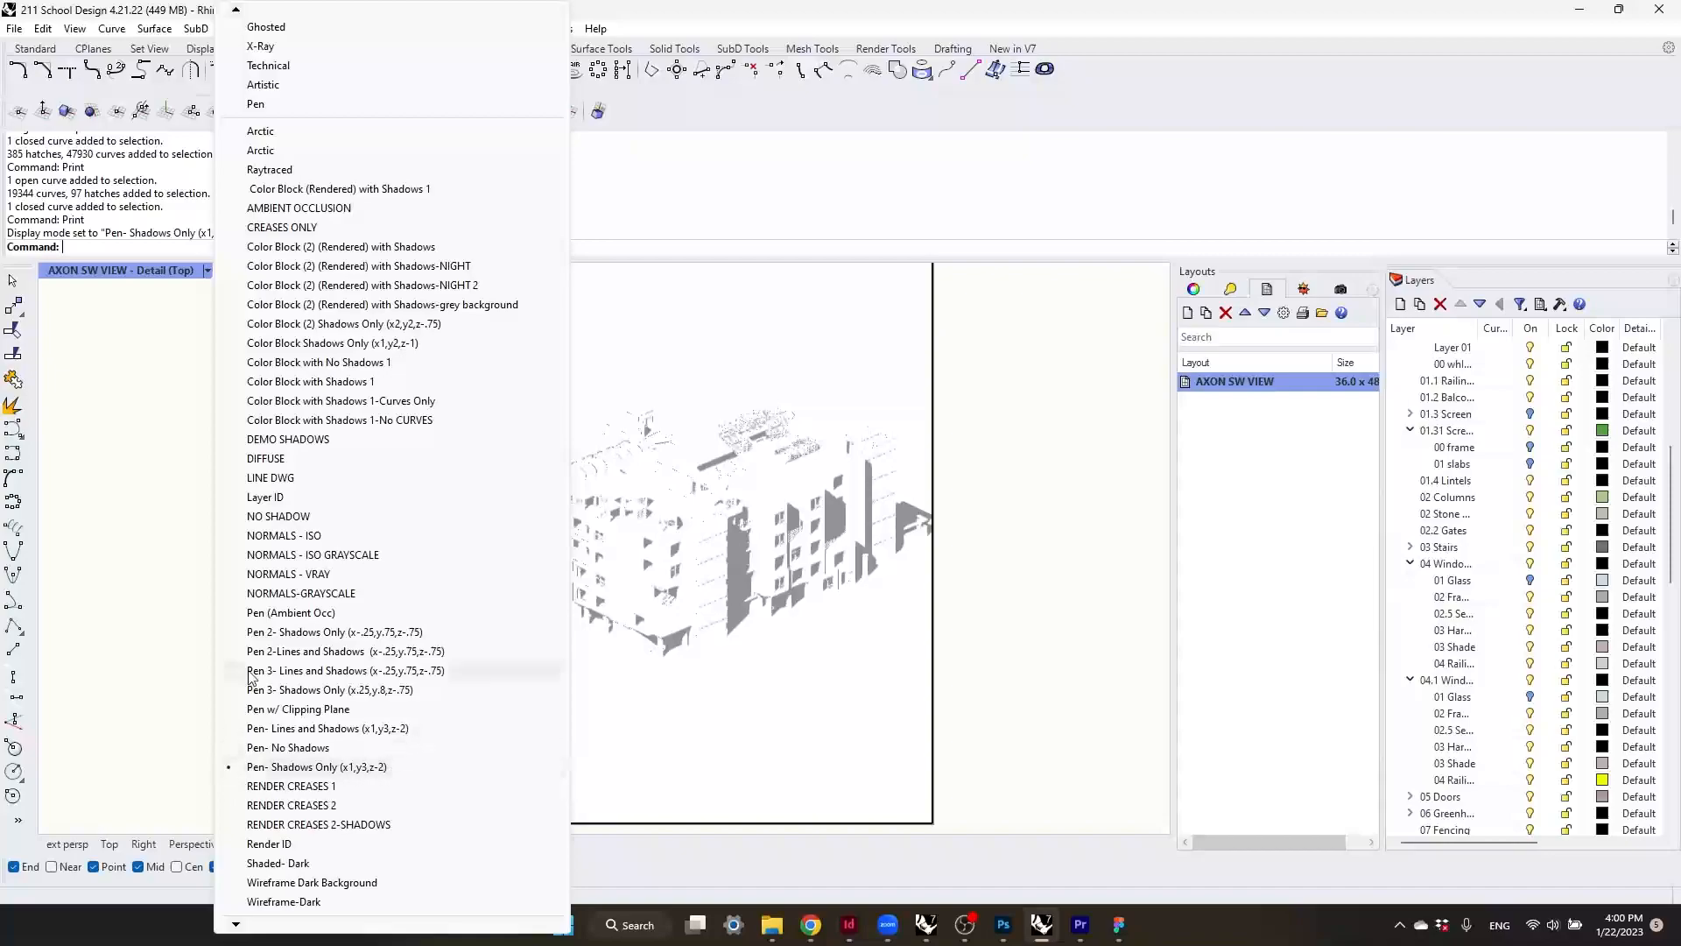
click(120, 607)
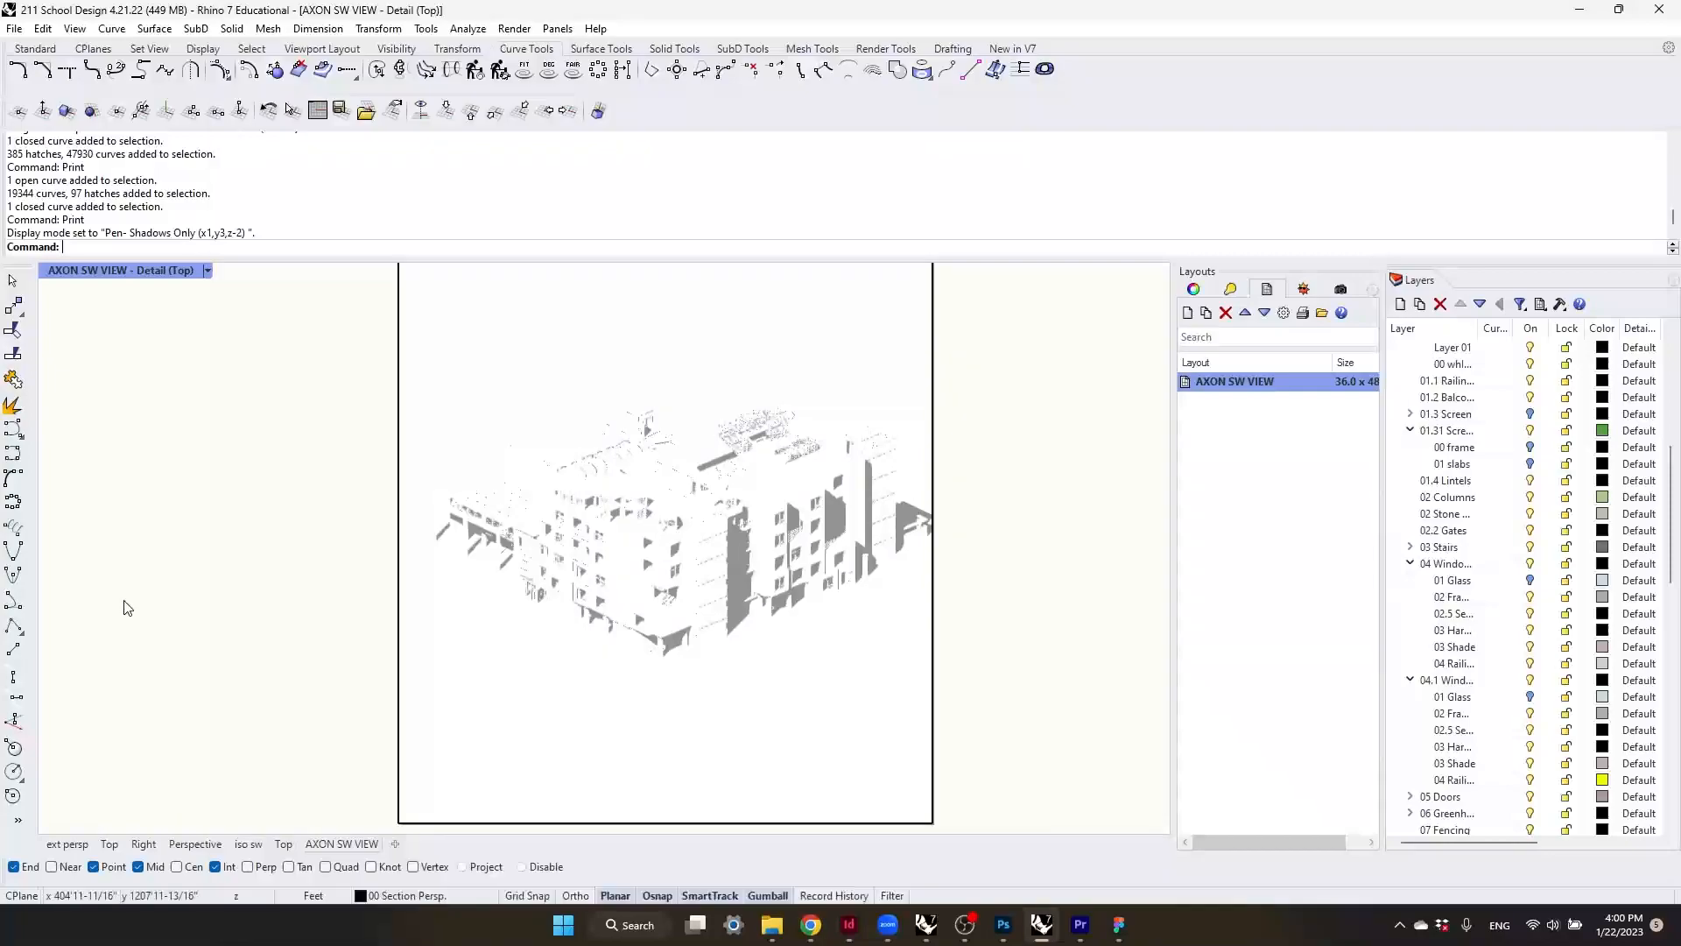
- Open the document properties and bring up the options of the Pen- Shadows Only (x1,y3,z-2) display mode
click(15, 29)
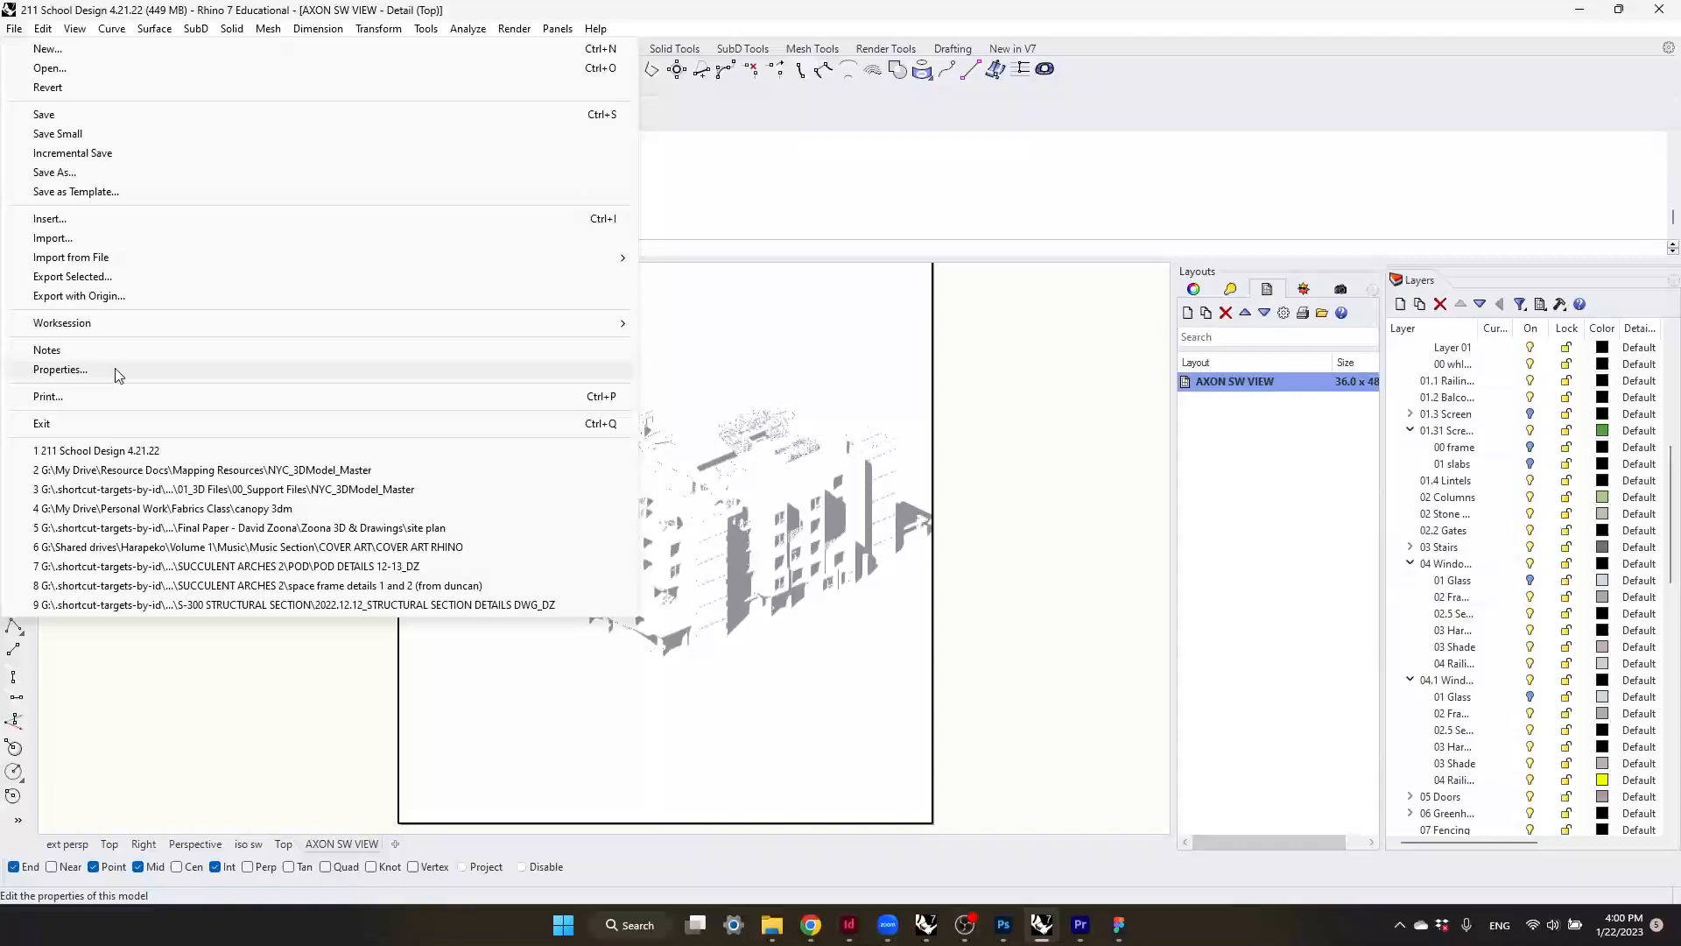
click(52, 369)
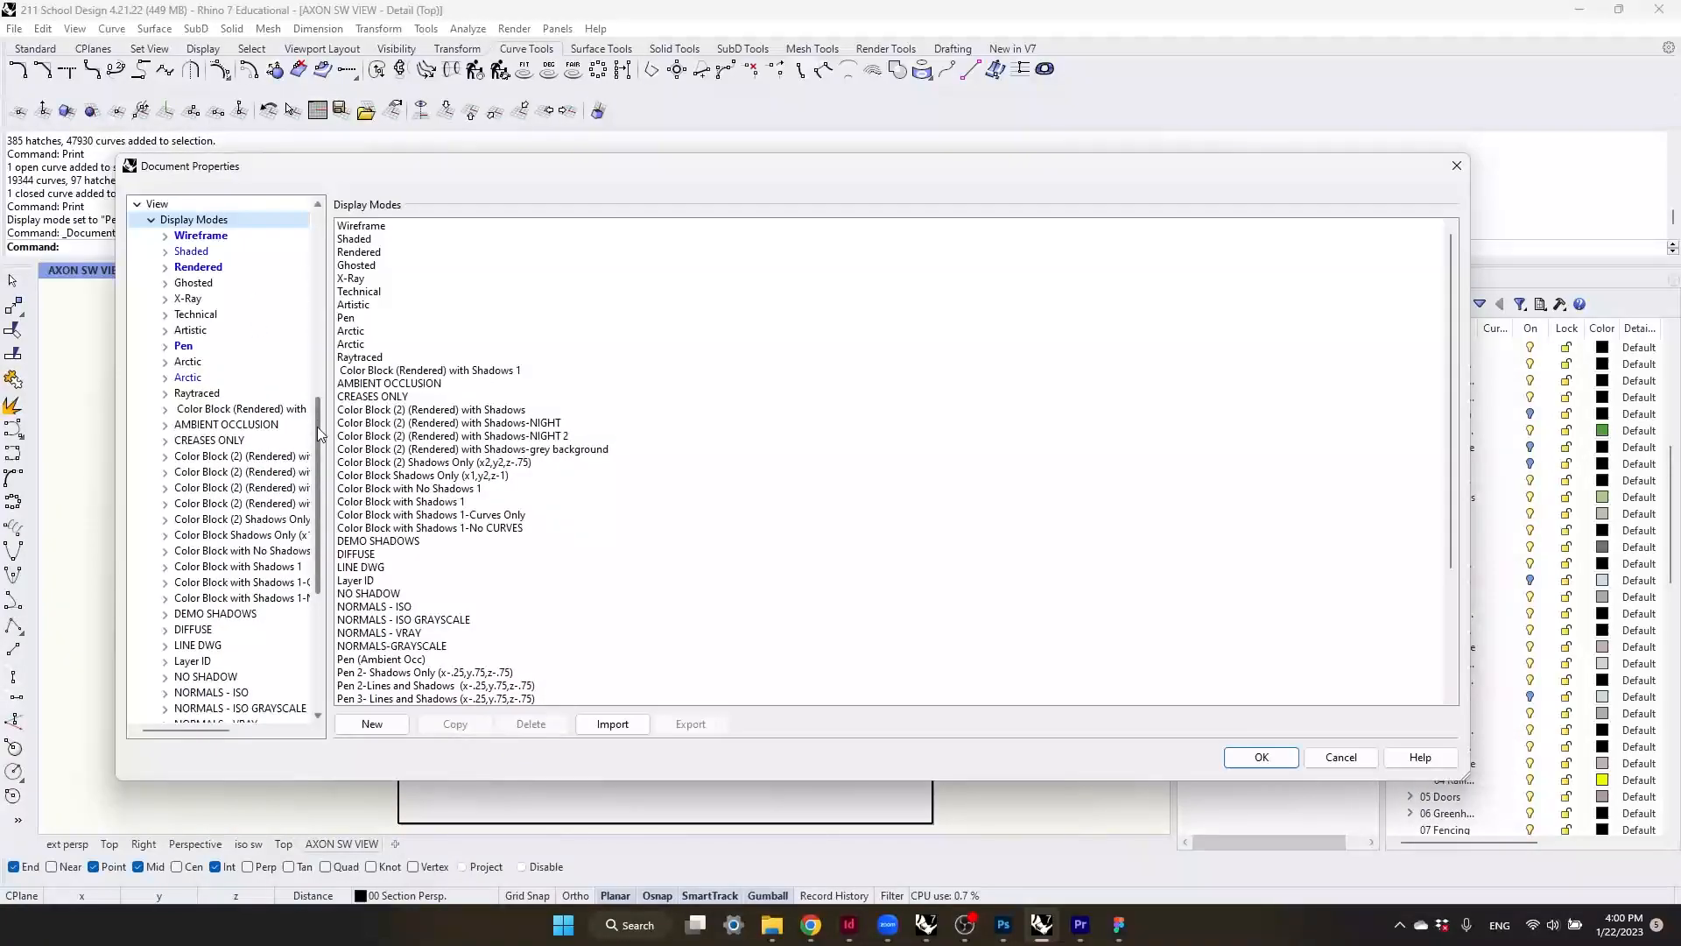
scroll(313, 386, up, 2)
scroll(186, 540, down, 1)
scroll(219, 686, down, 8)
click(223, 582)
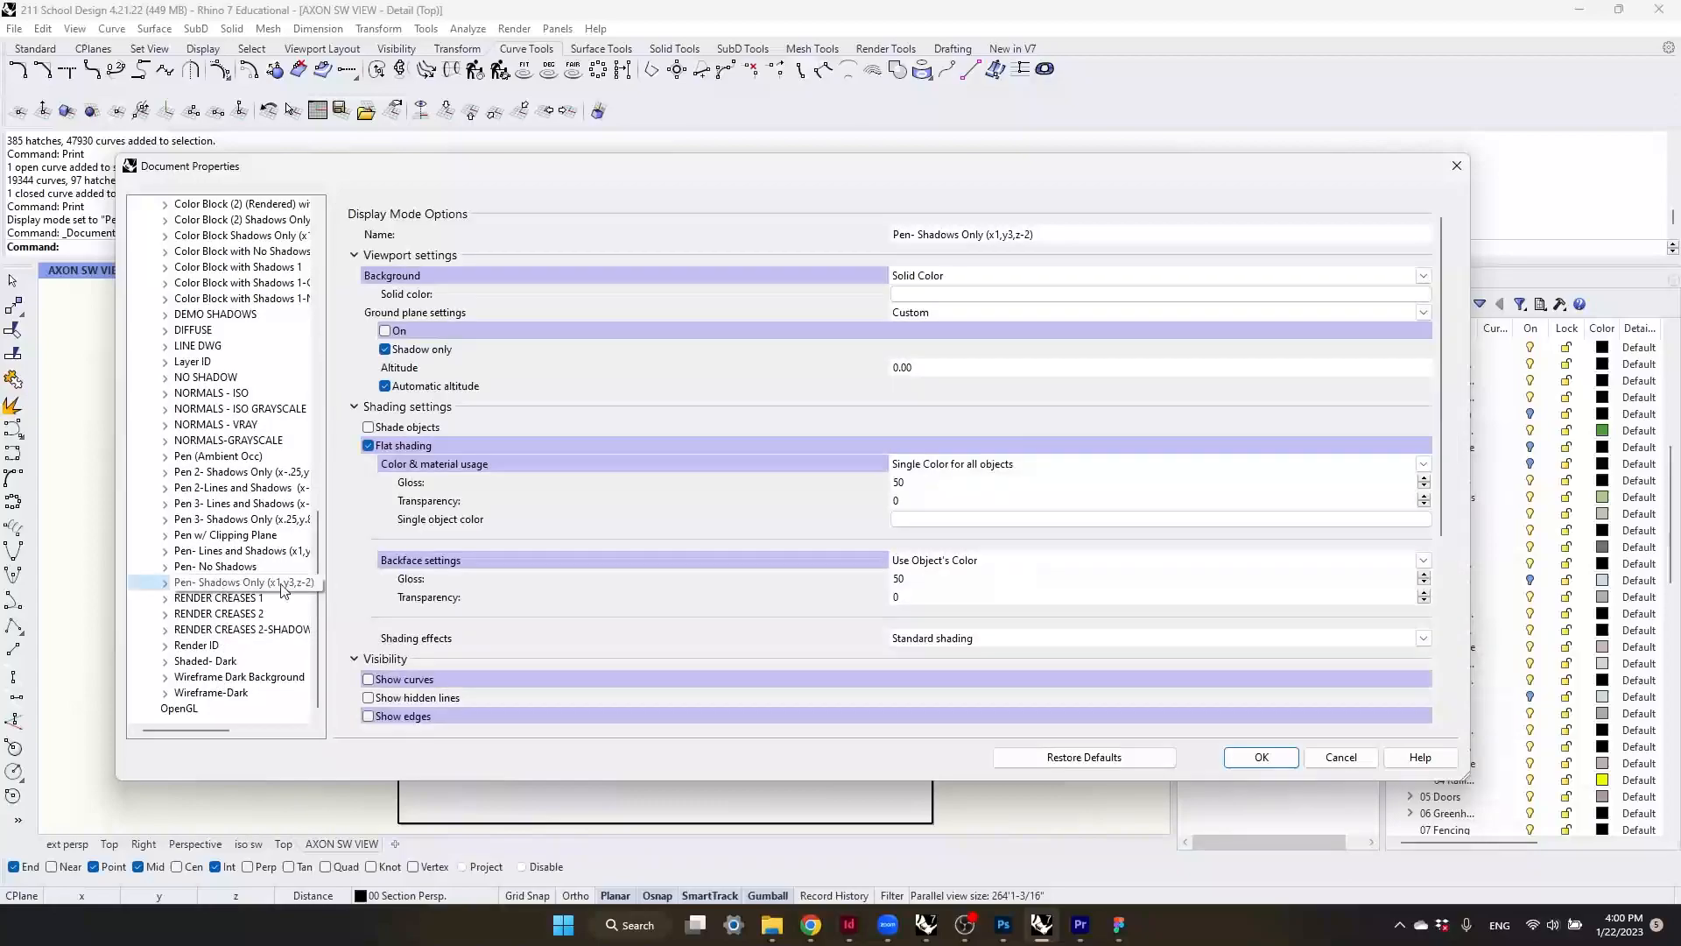
- Review the display mode's visibility options and Light #1 direction in Custom Lighting Setup, then check the full display mode names
scroll(720, 521, down, 5)
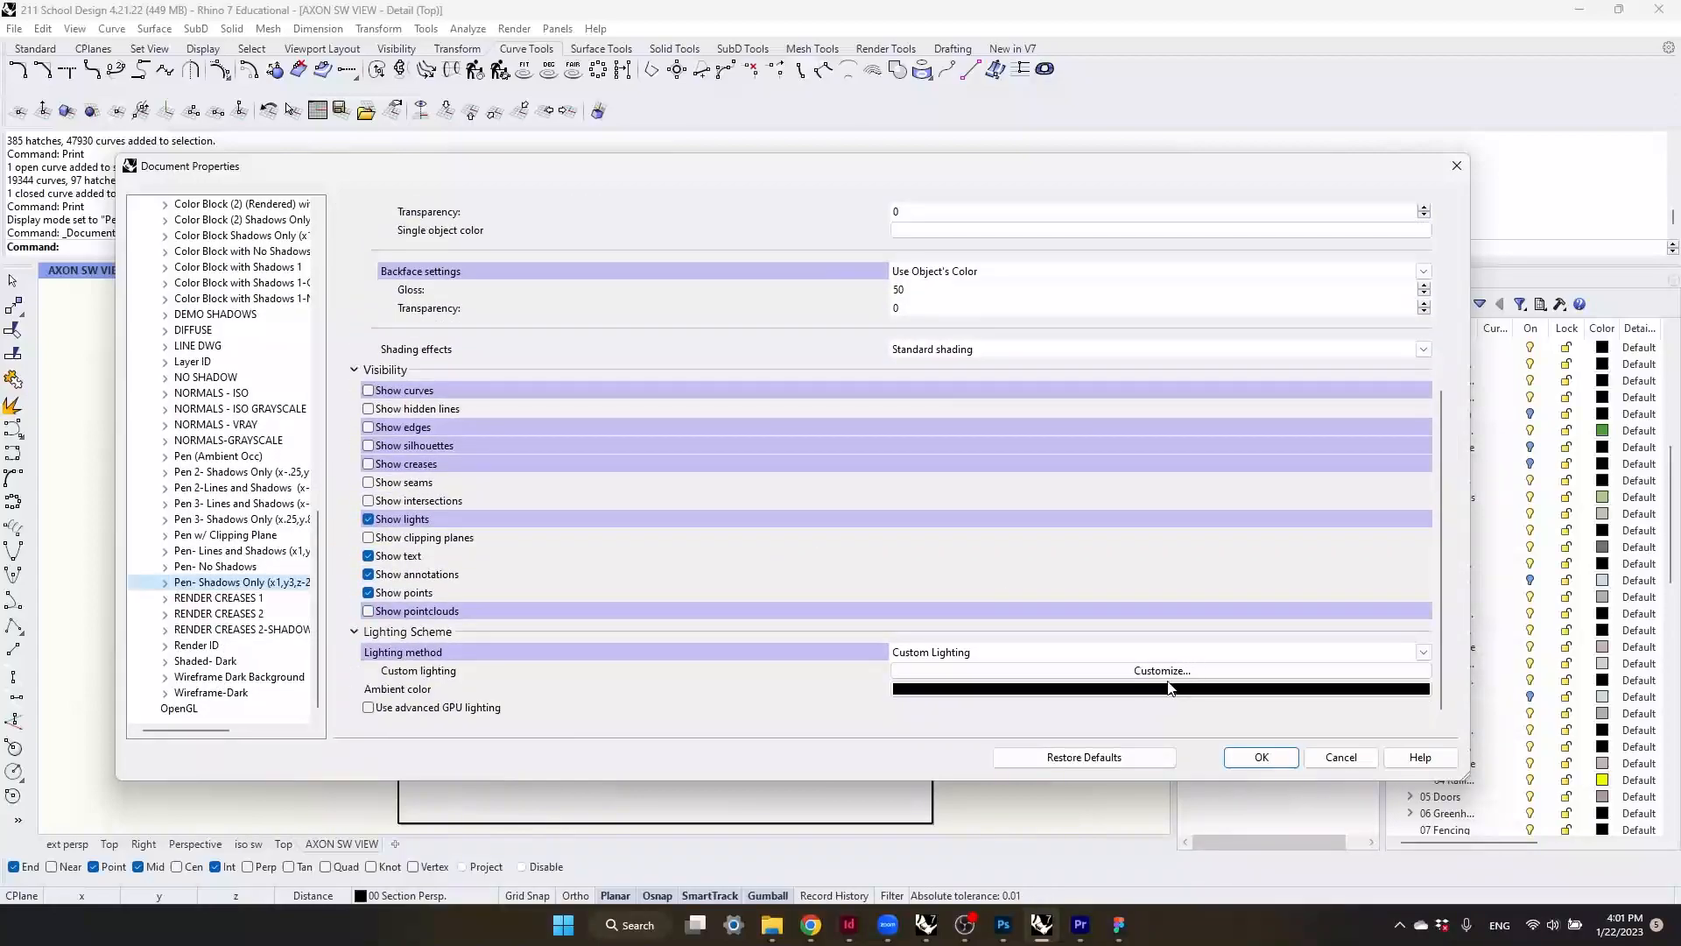
click(1303, 673)
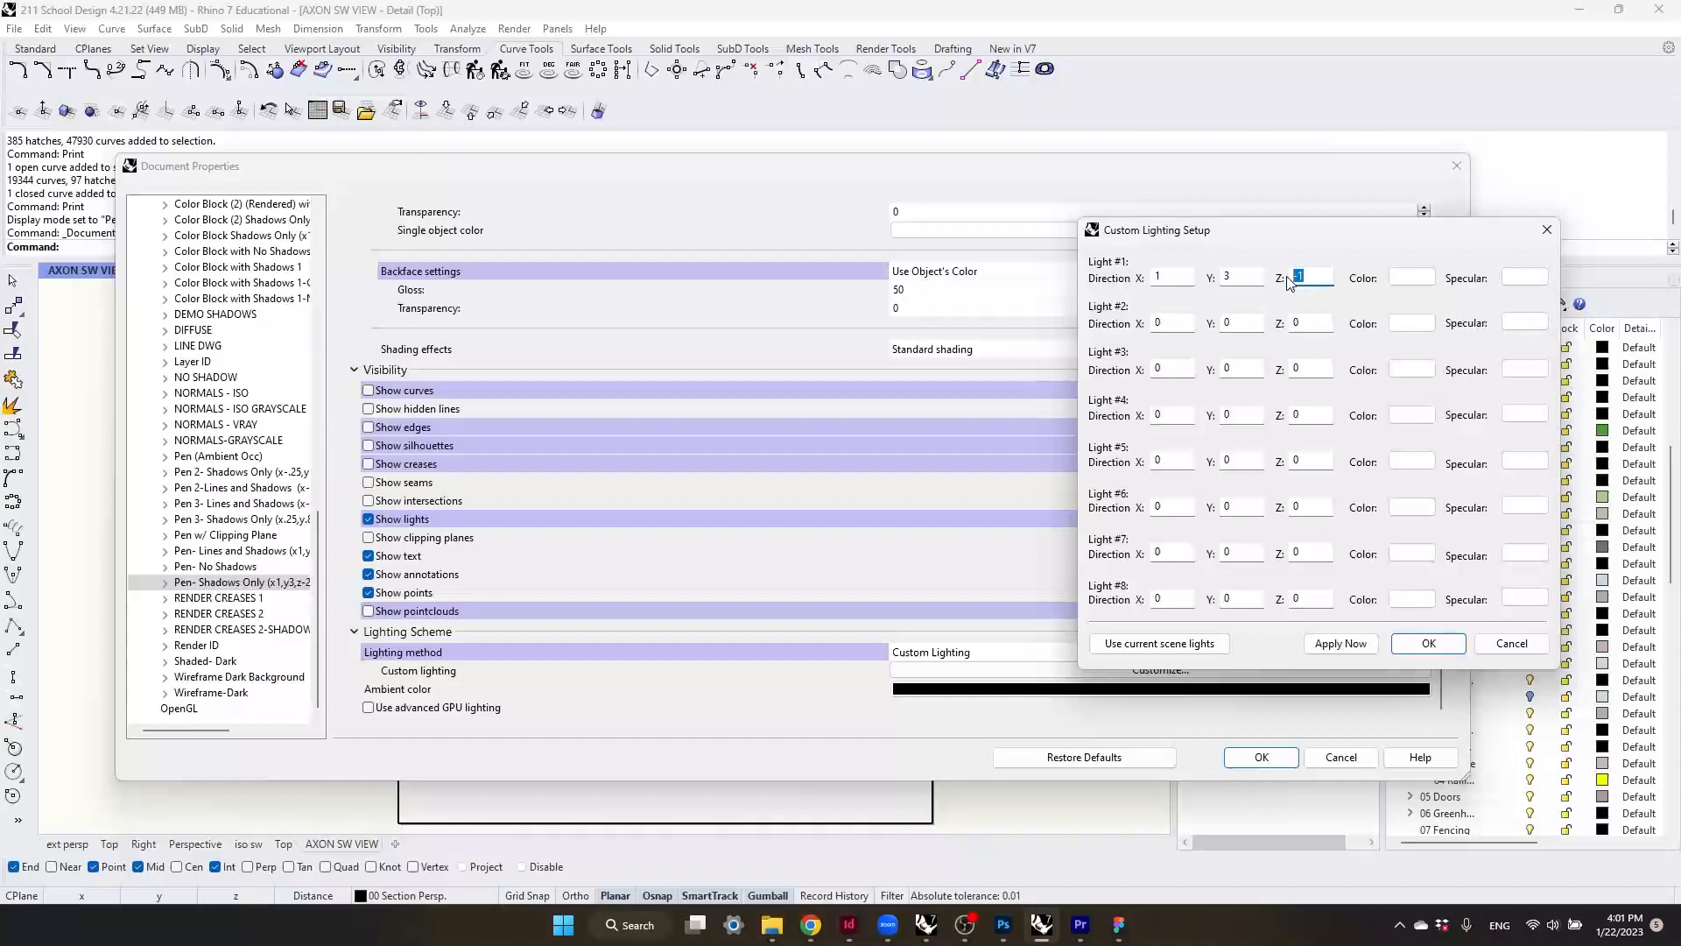
click(1429, 643)
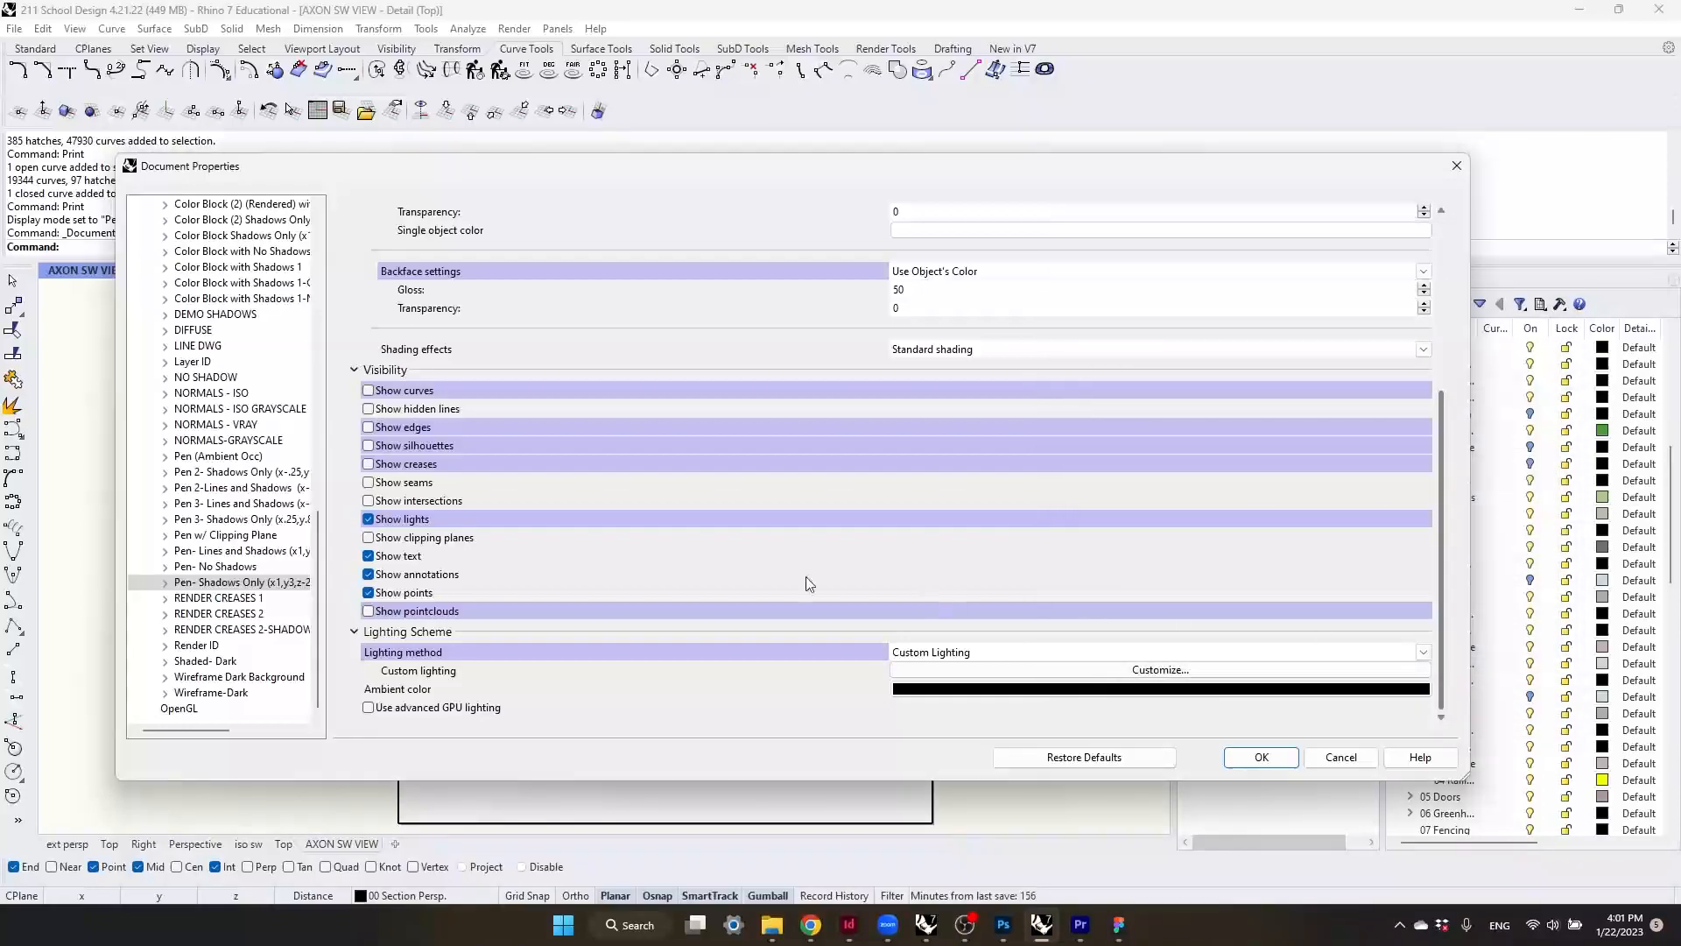
drag(203, 733, 241, 726)
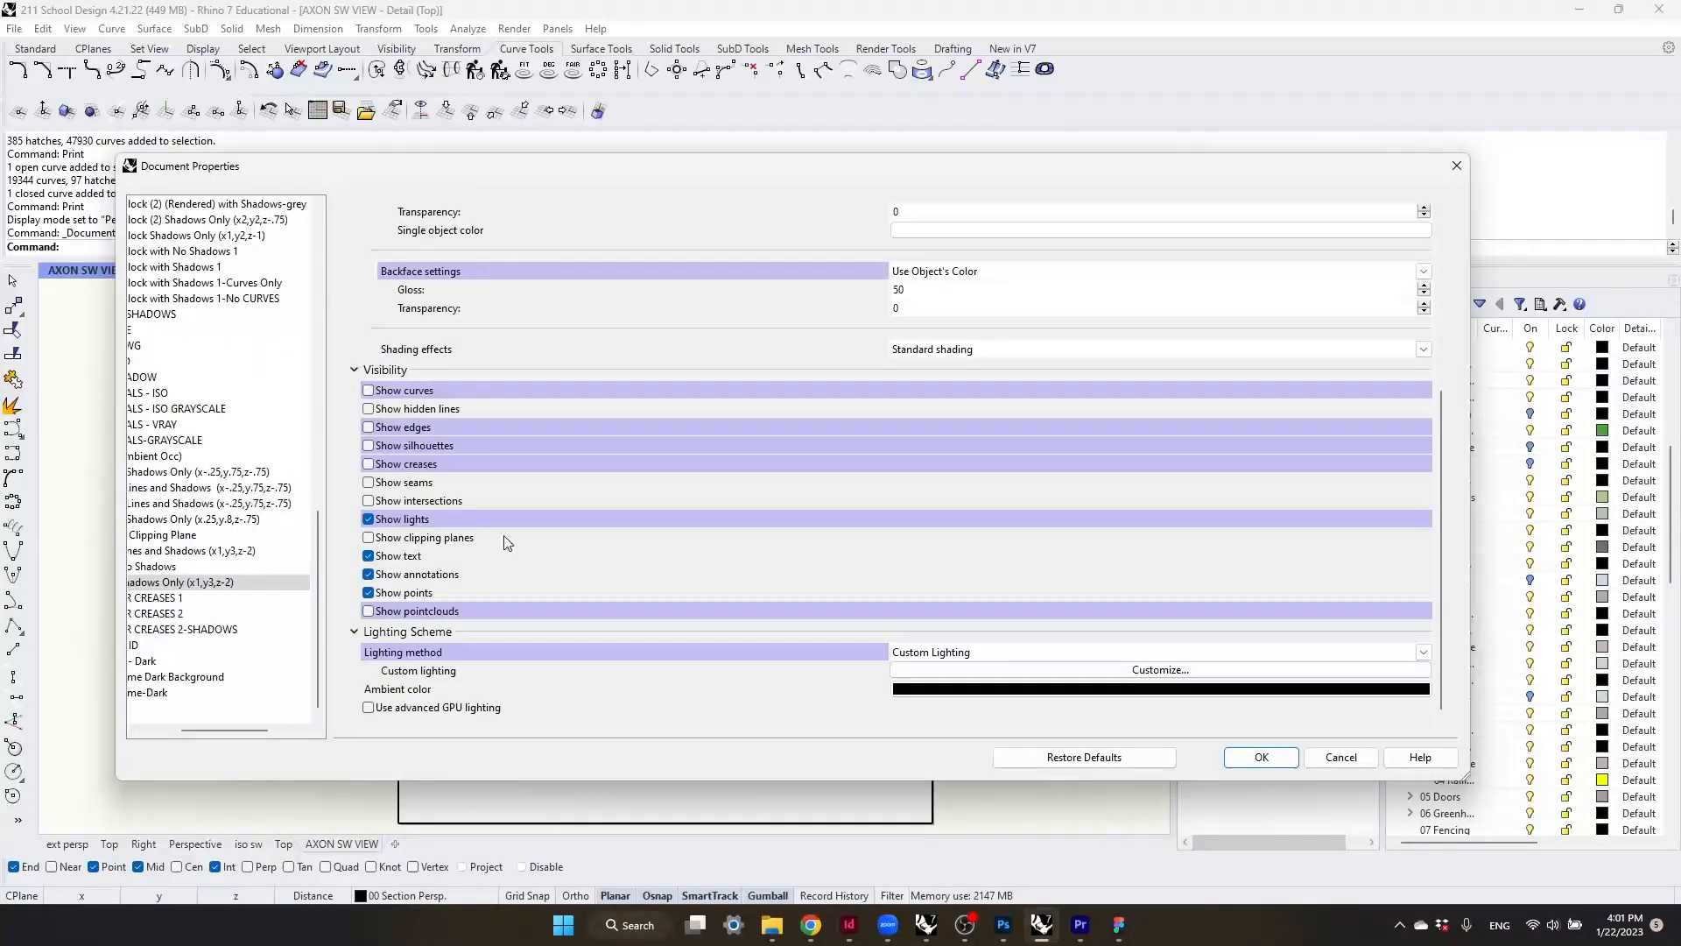
drag(210, 727, 186, 722)
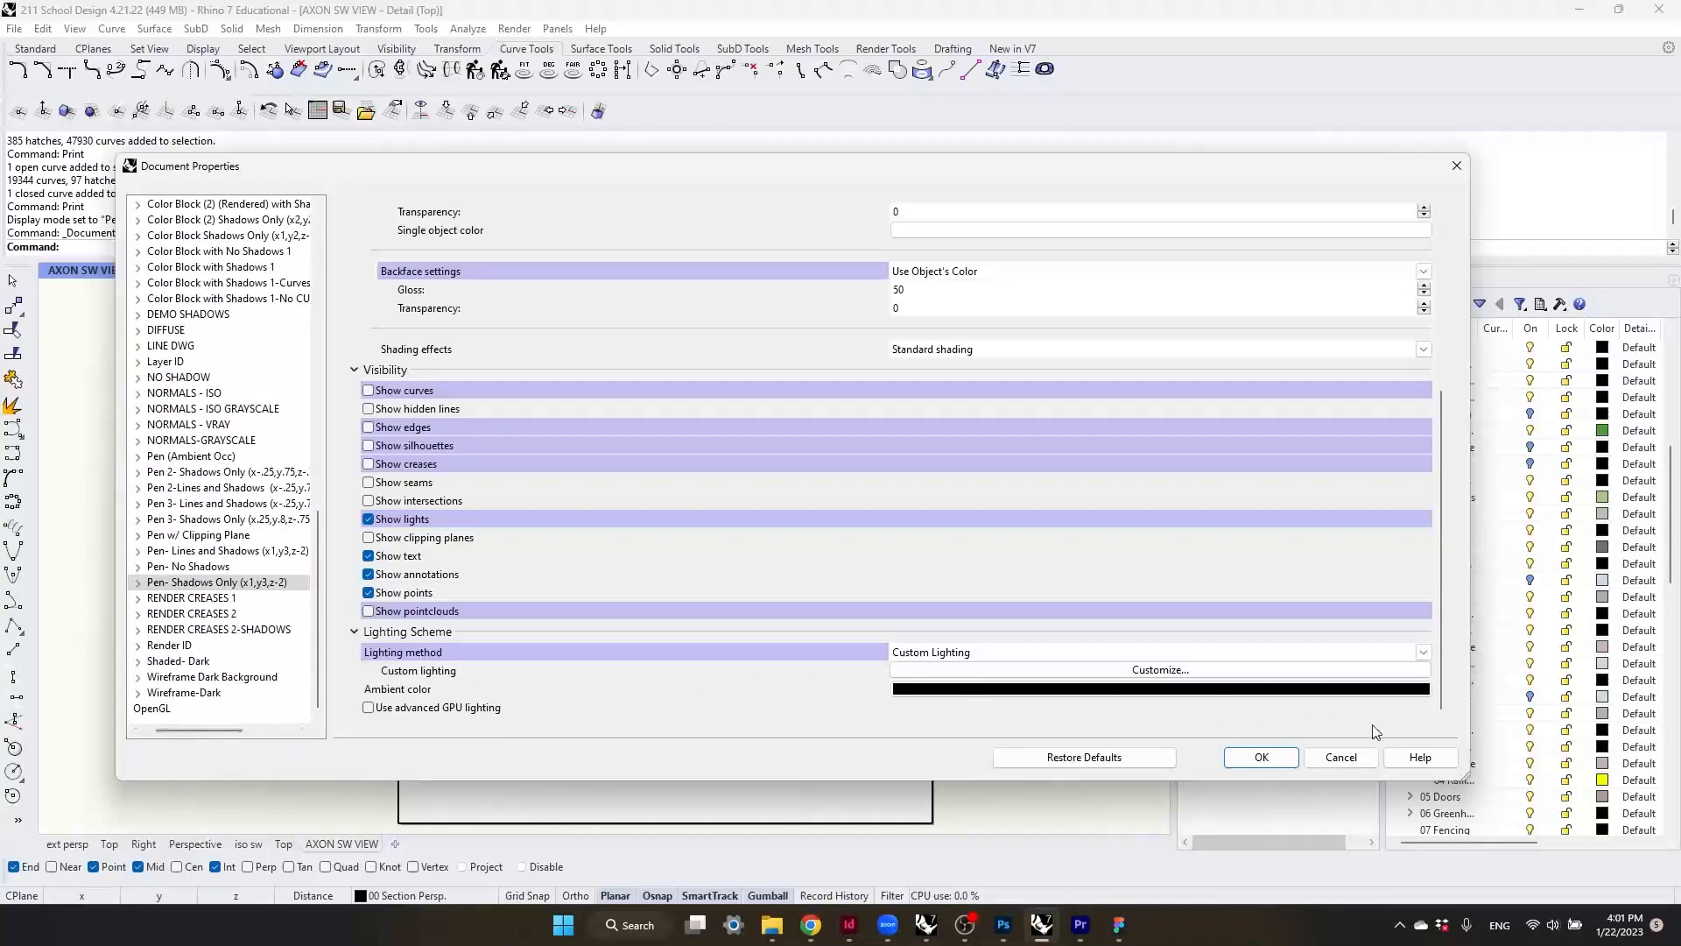
- Close the document properties without saving changes and set the layout detail's display mode to Pen 3- Shadows Only (x.25,y.8,z-.75)
click(1344, 758)
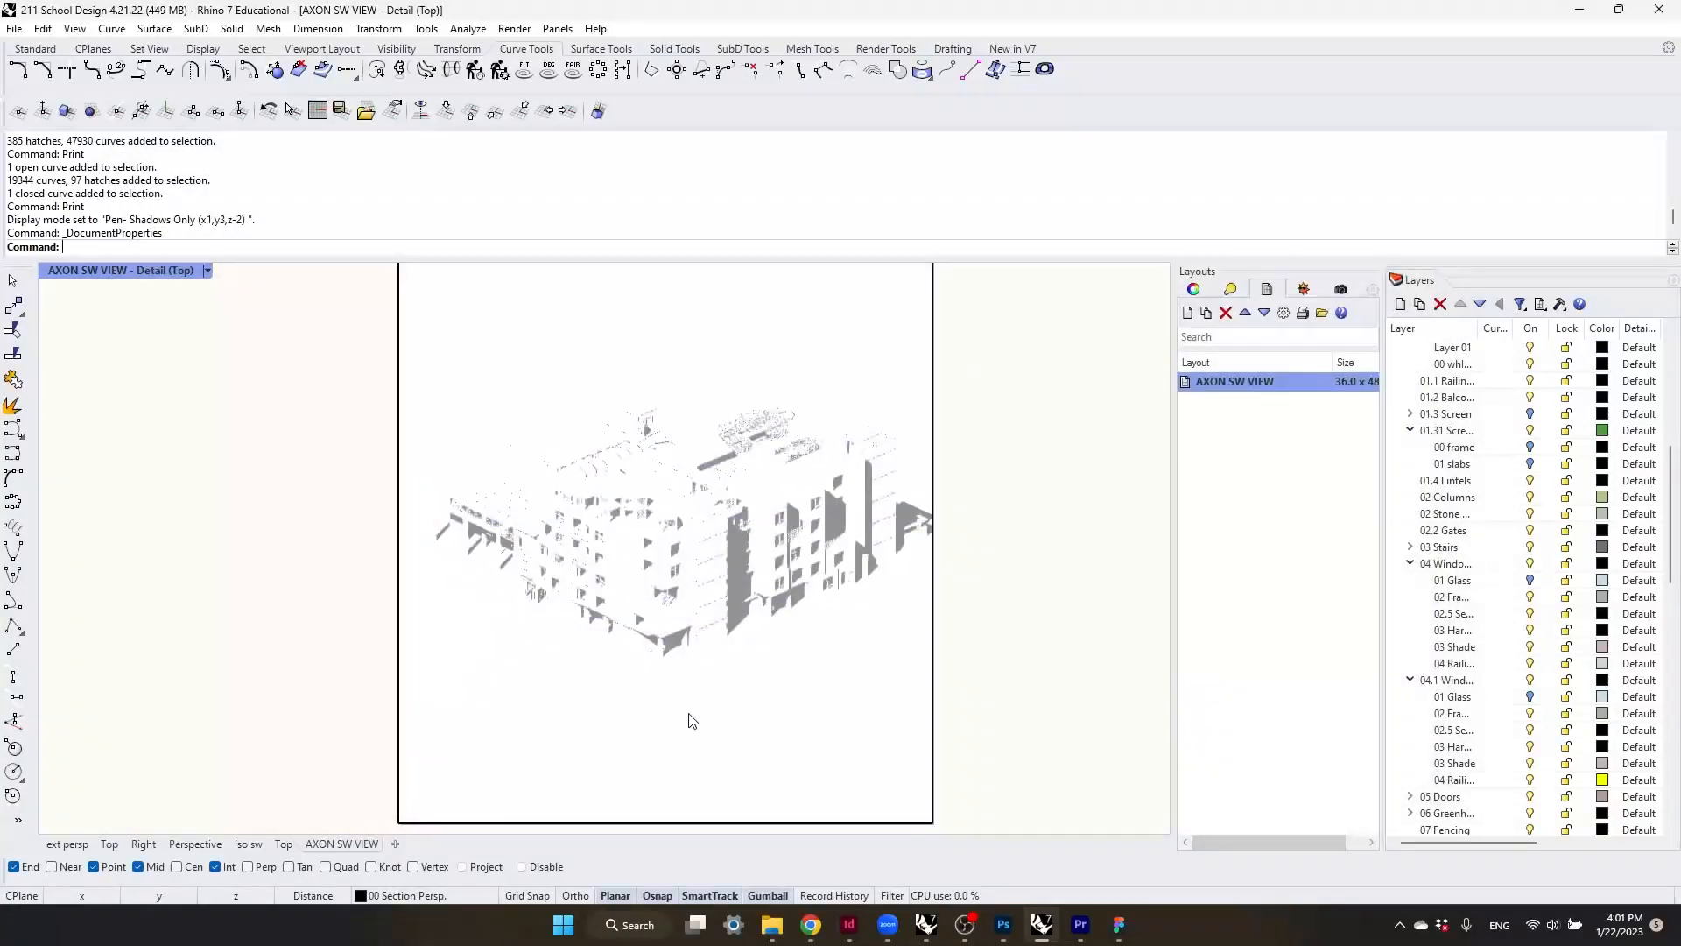
click(209, 269)
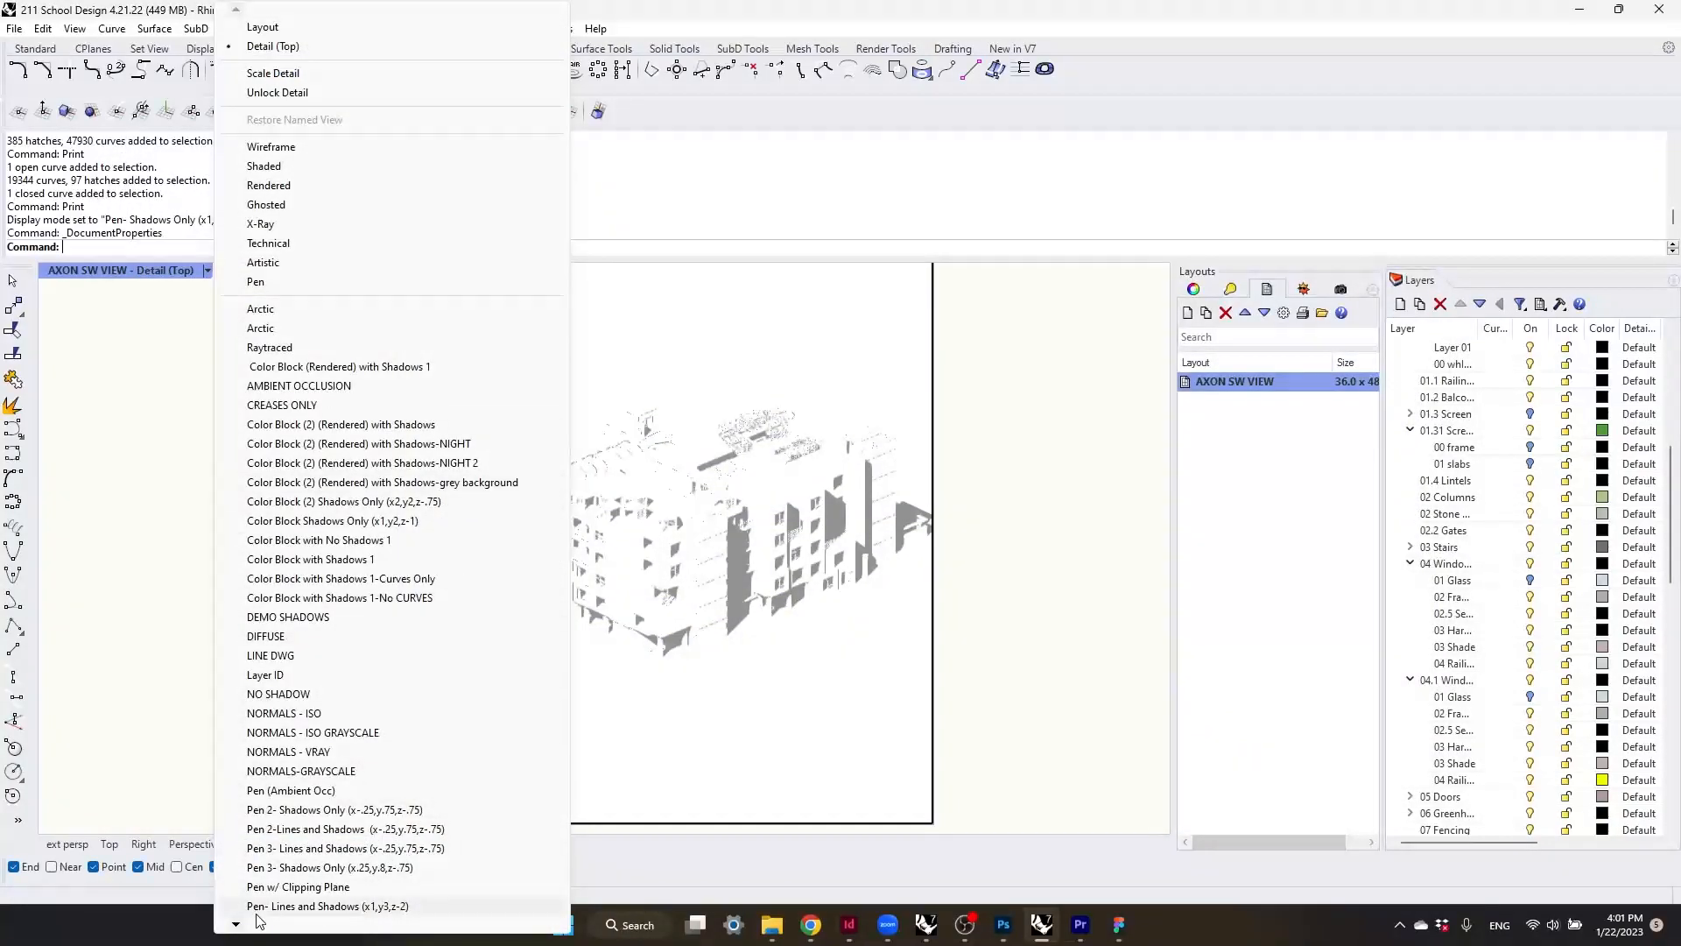
mouse_move(350, 923)
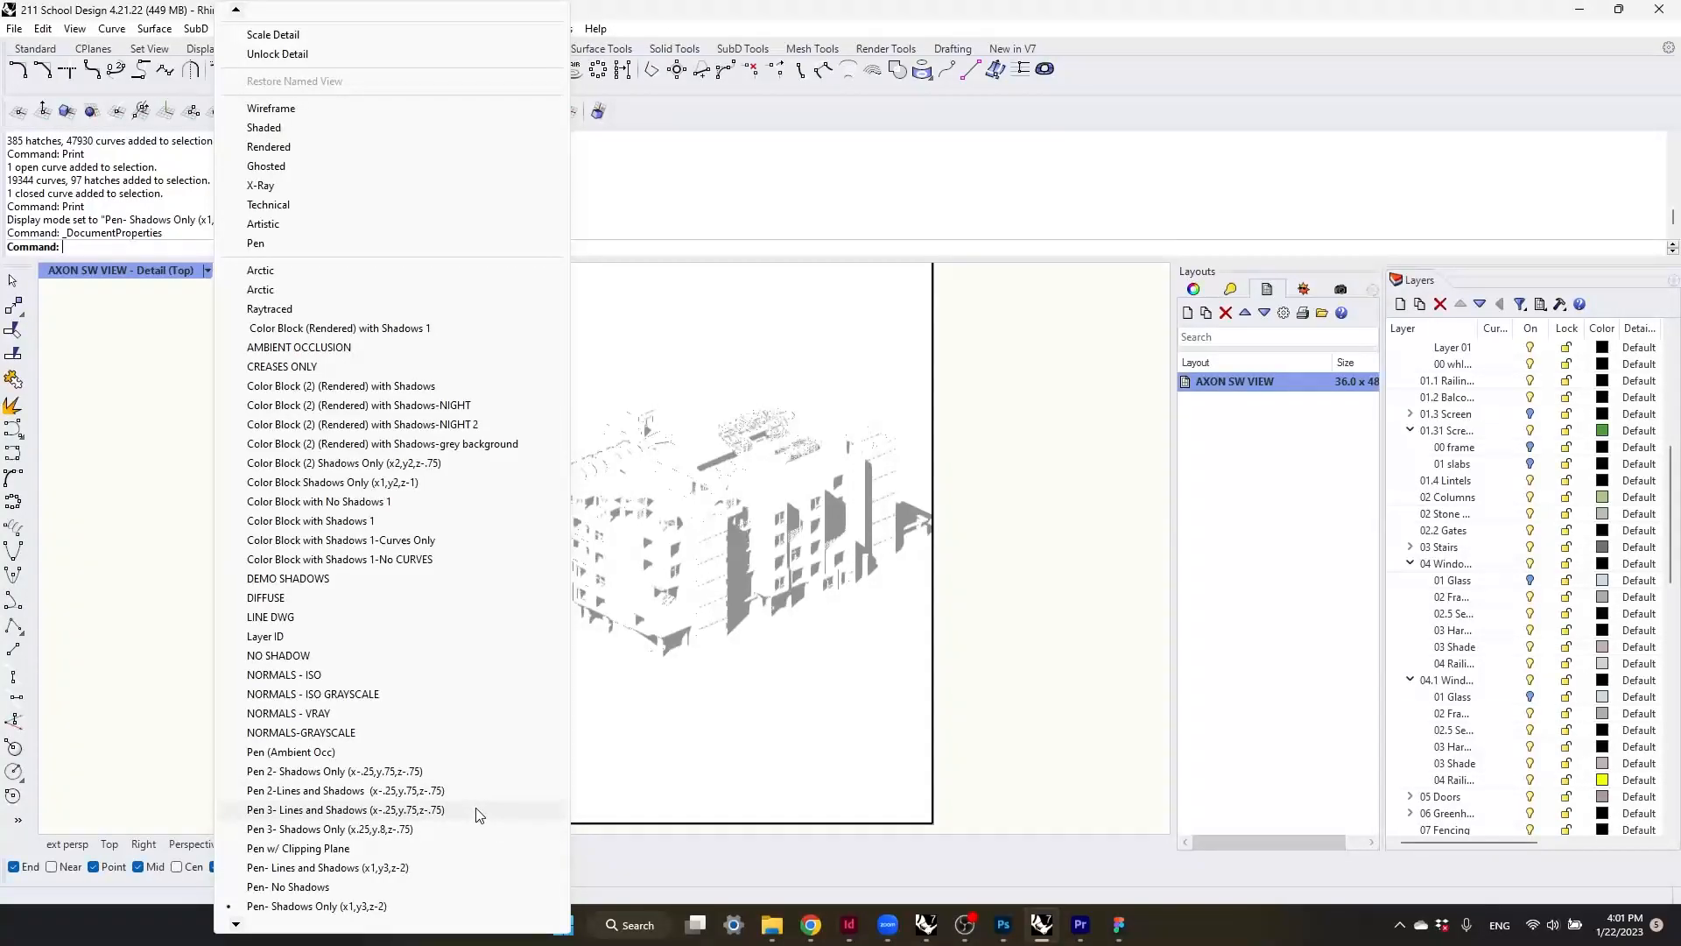
click(477, 831)
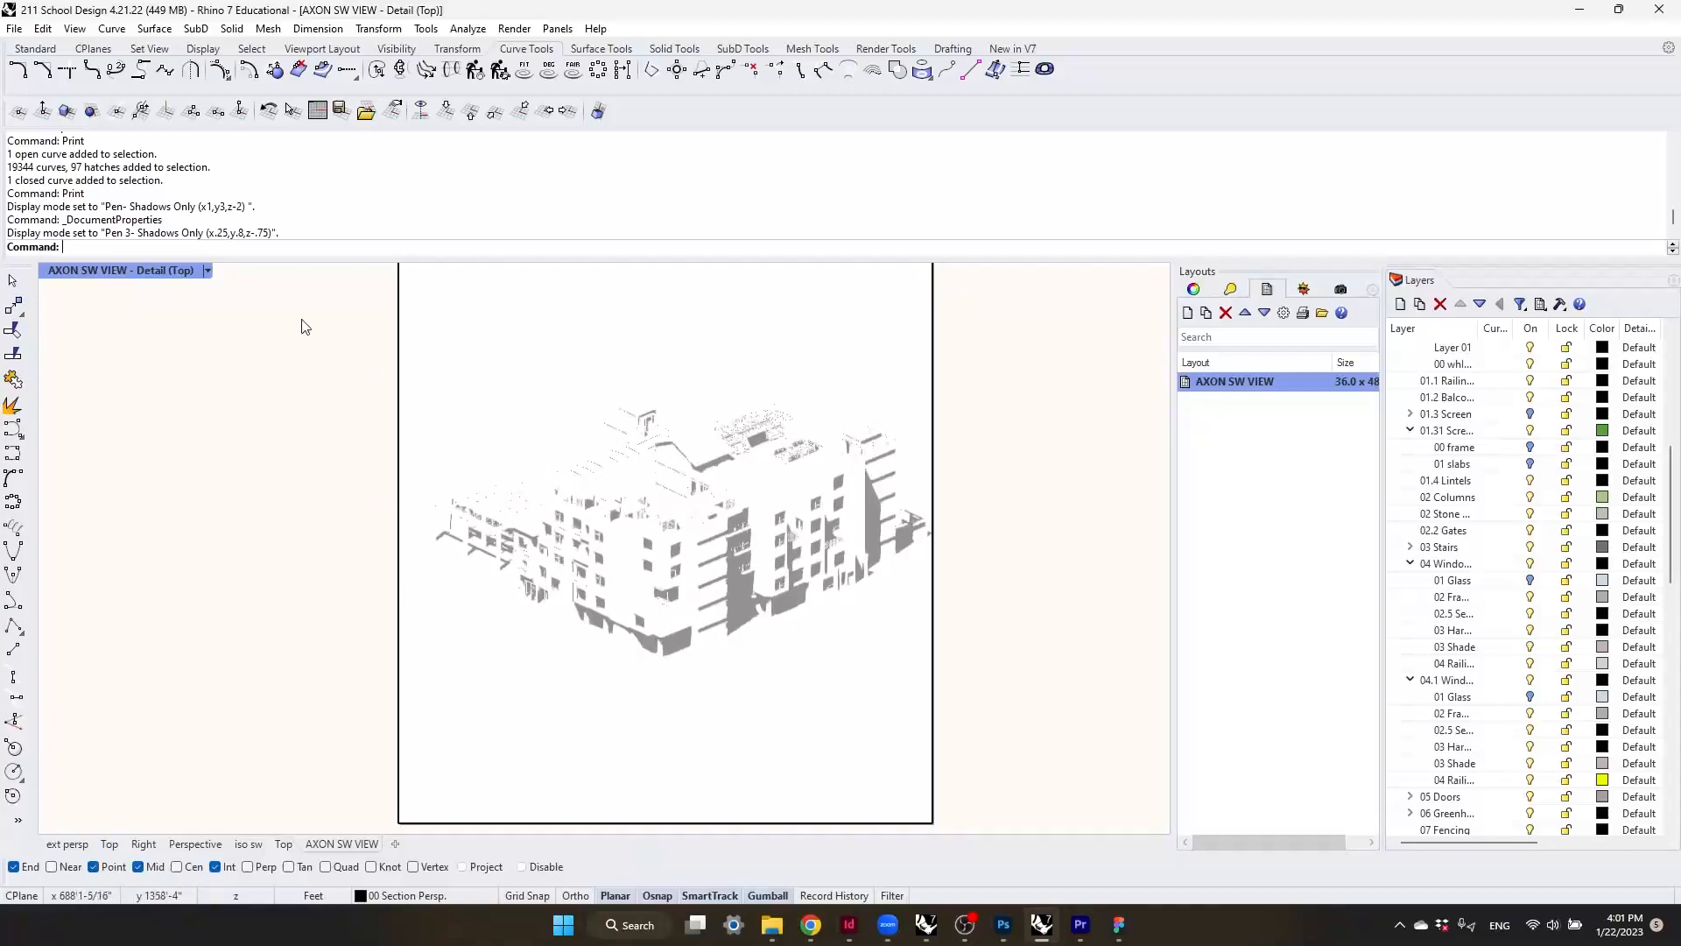
- Try the Pen- Shadows Only (x1,y3,z-2) and Pen- Lines and Shadows (x1,y3,z-2) display modes on the detail, and return to Pen 3- Shadows Only (x.25,y.8,z-.75)
click(207, 269)
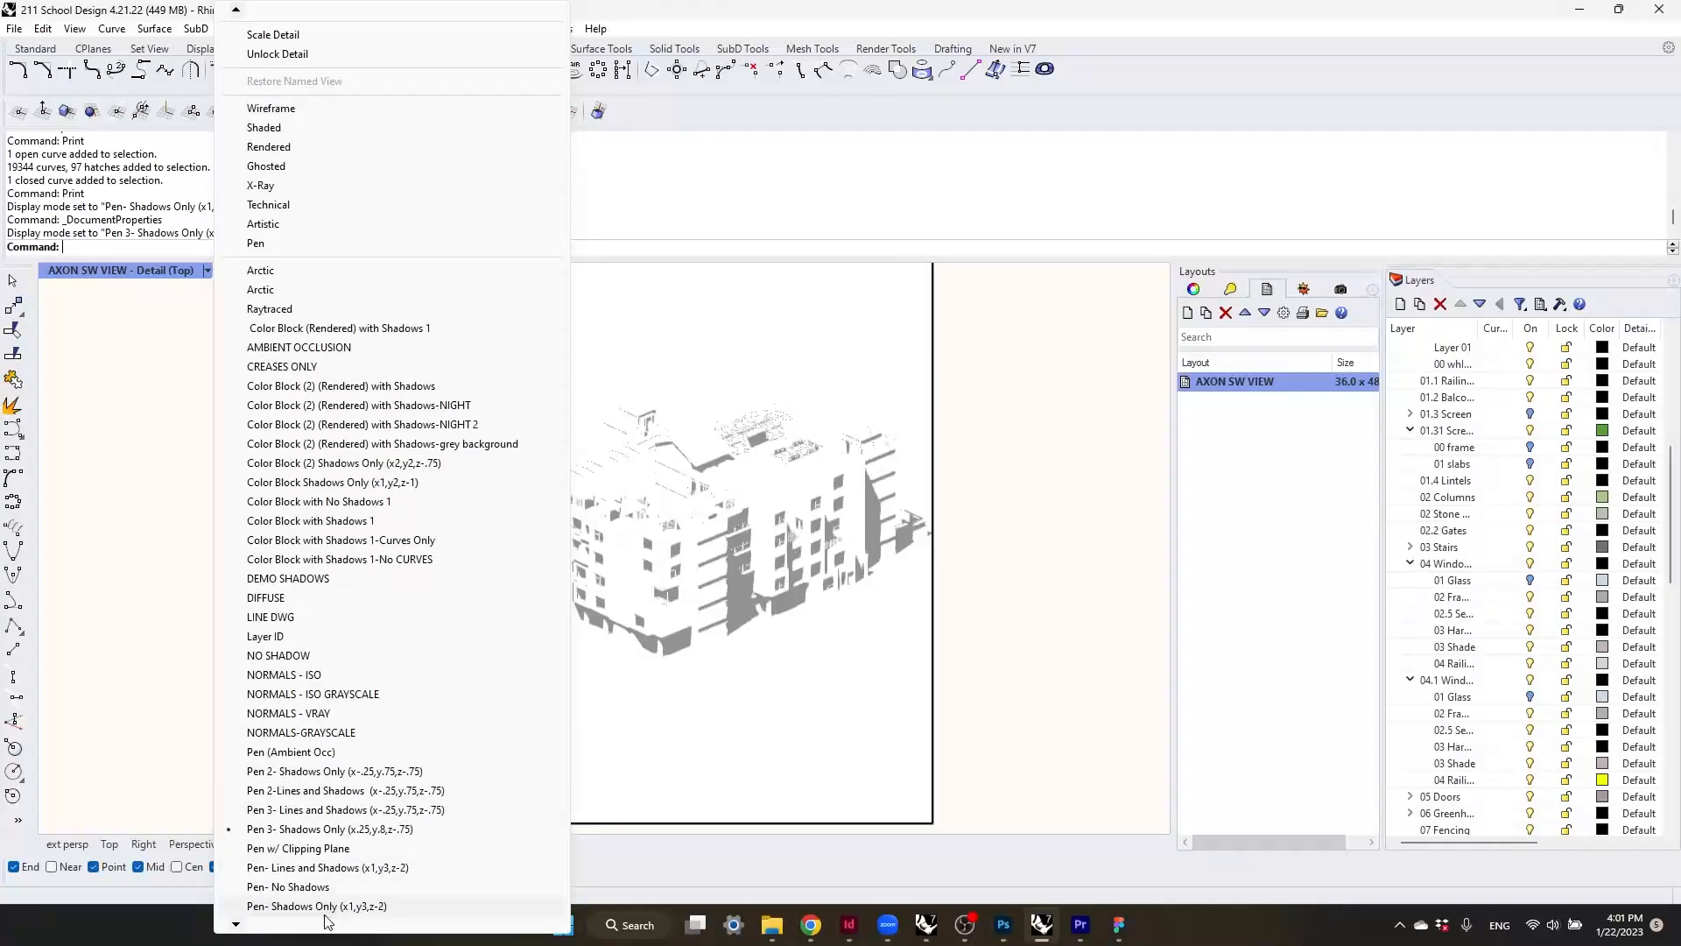
click(322, 909)
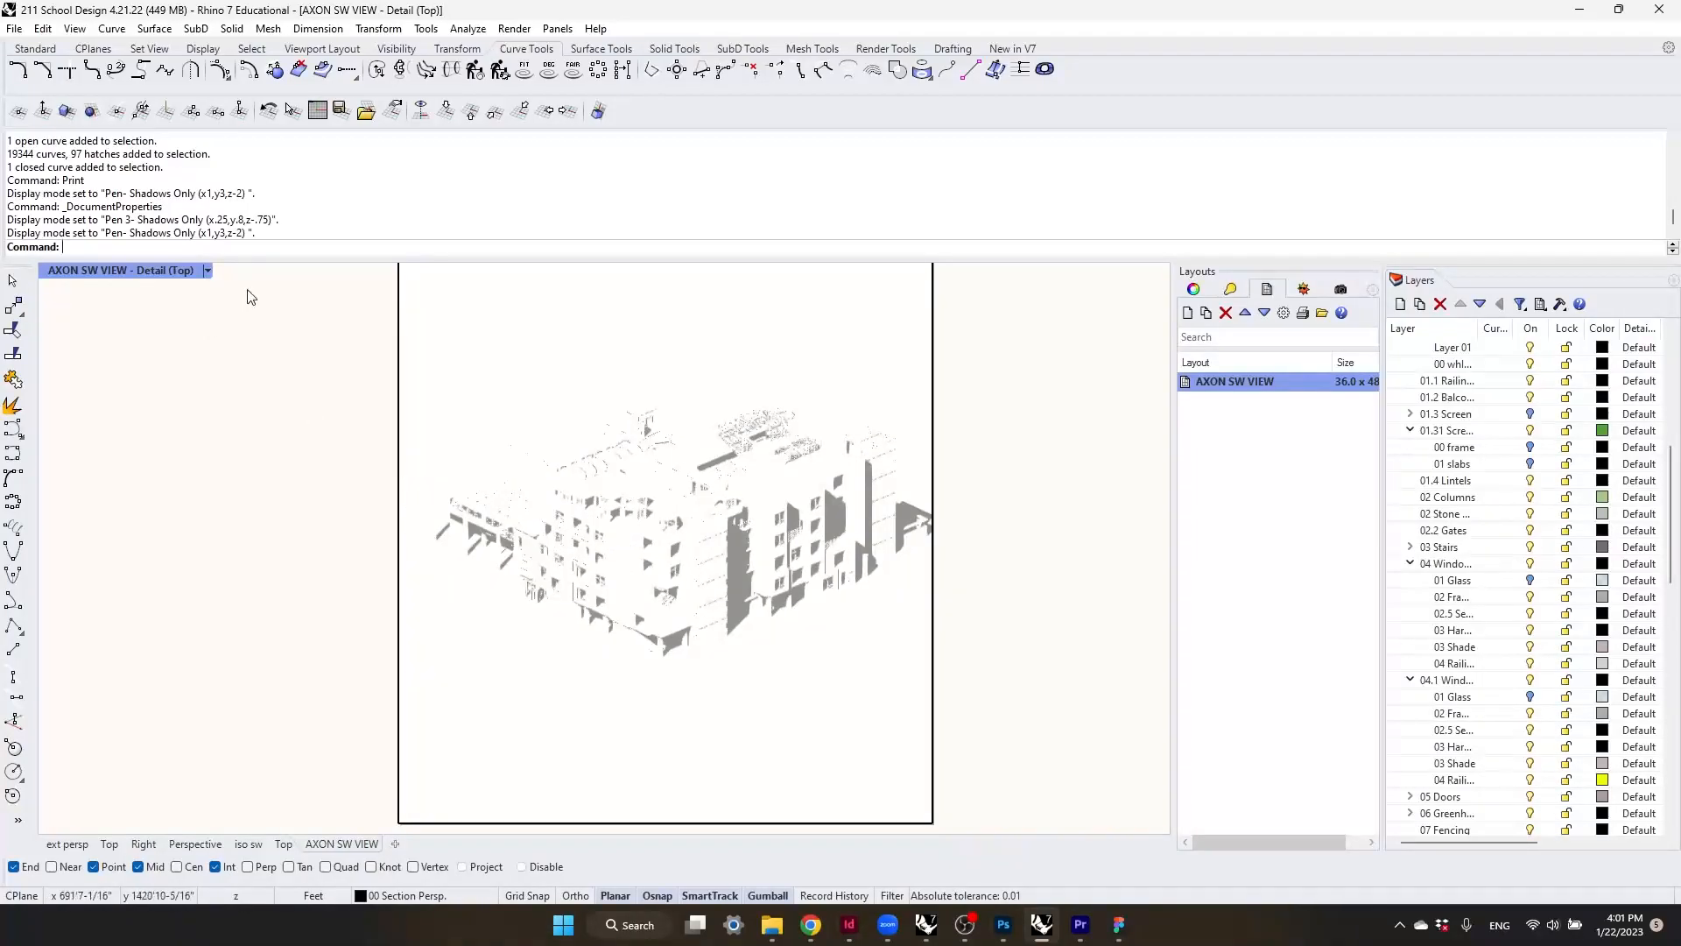
click(210, 270)
click(276, 913)
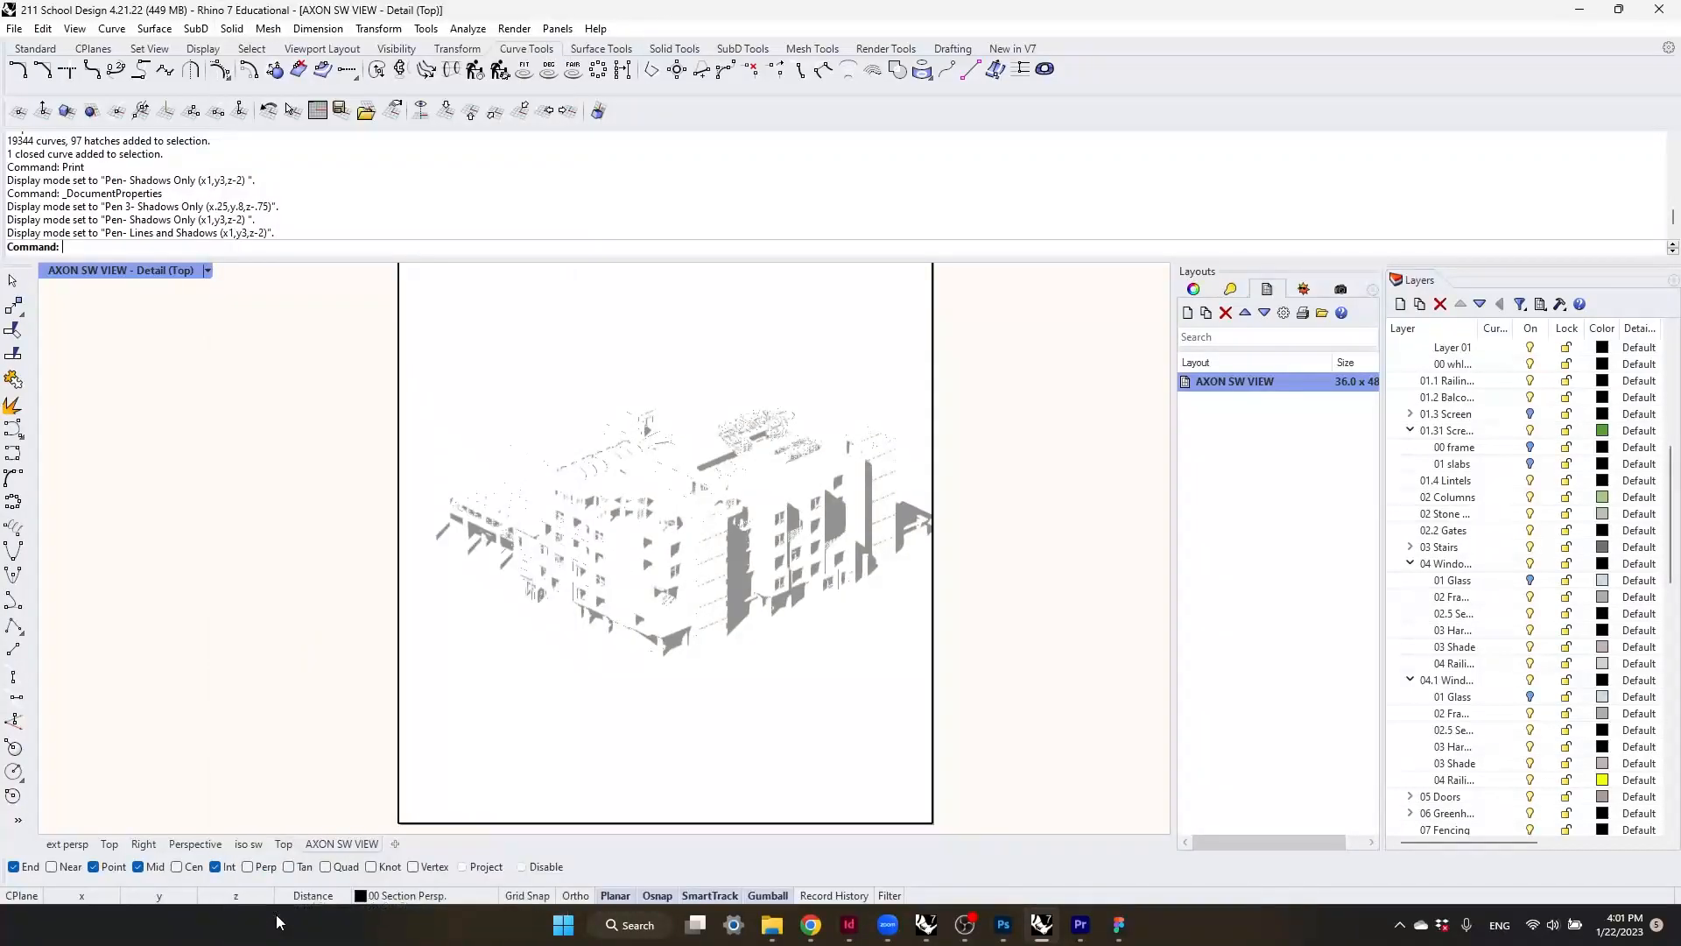
click(209, 271)
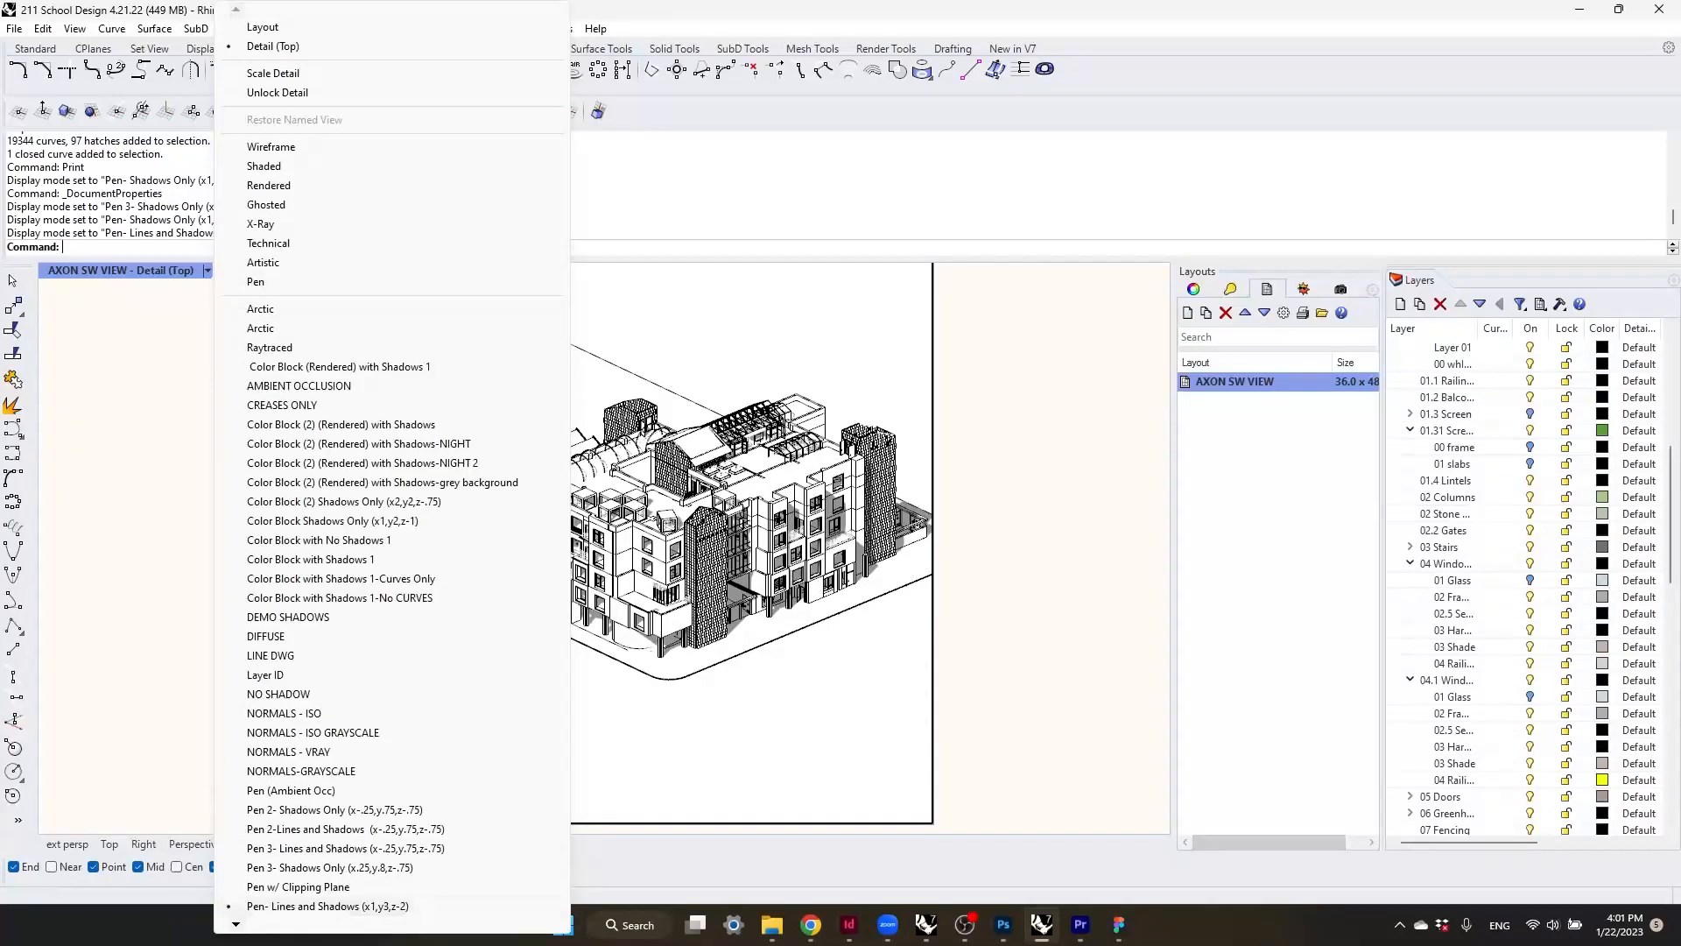
mouse_move(316, 926)
click(334, 828)
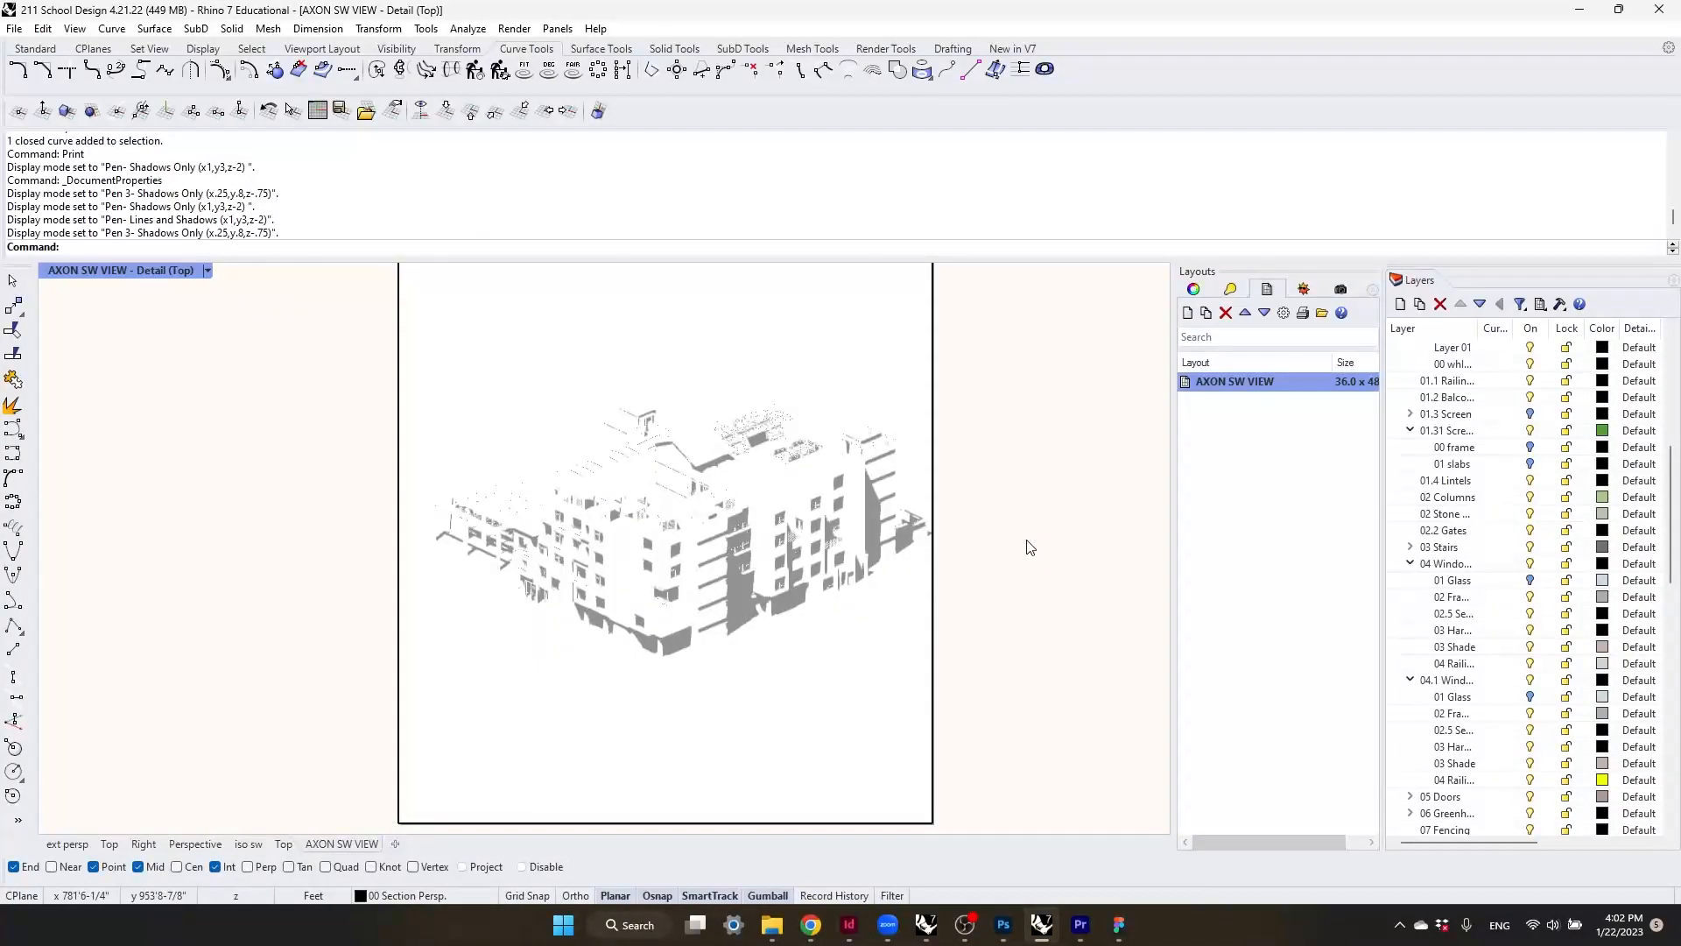
- Open the print setup for the shadow layout, set the raster PDF resolution to 300 dots per inch and review the line width and visibility settings
scroll(1053, 472, down, 1)
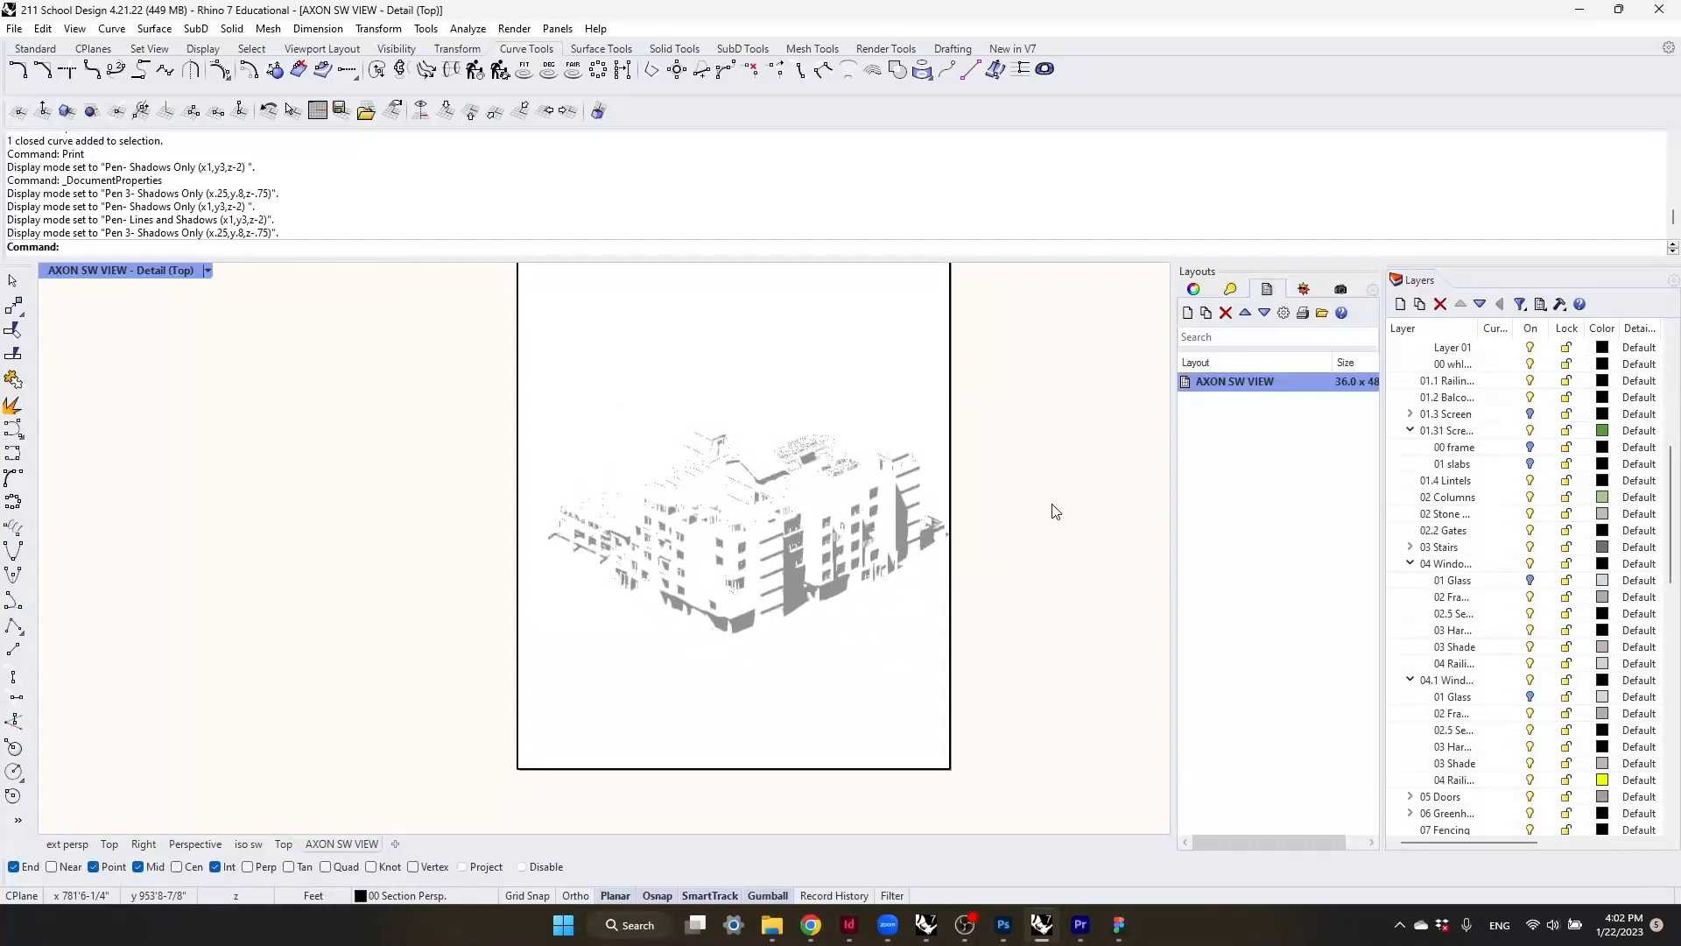
scroll(1050, 534, down, 1)
mouse_move(1043, 589)
right_down()
mouse_move(1039, 605)
mouse_move(1052, 559)
right_up()
text(Print)
key(Return)
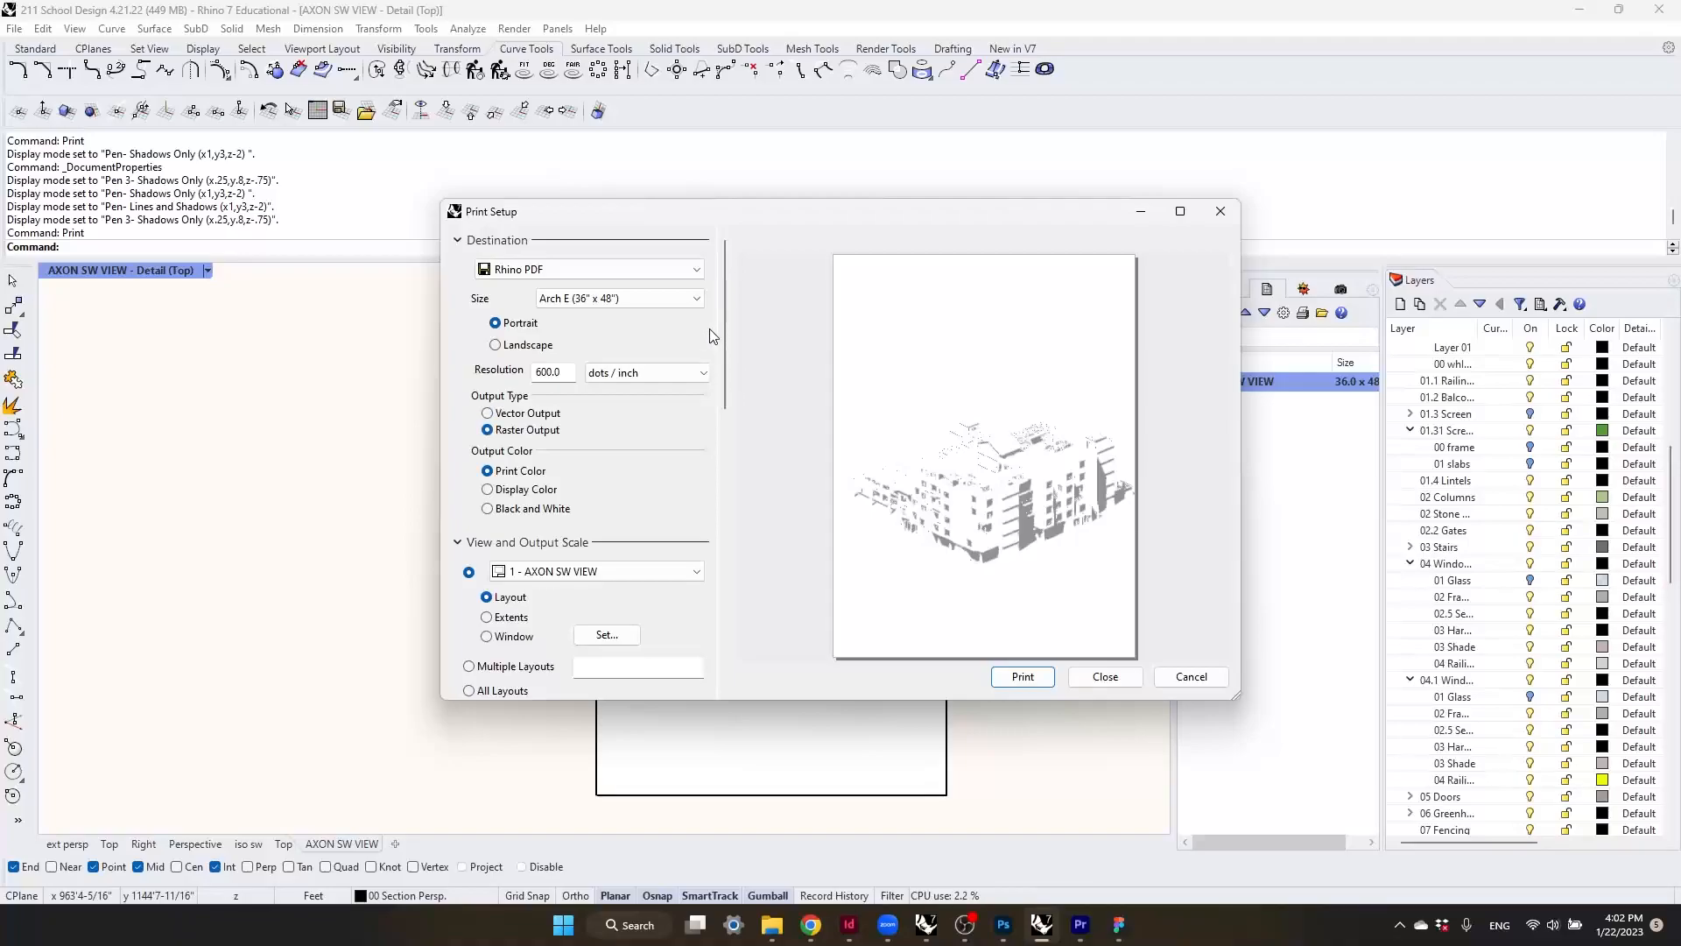
double_click(541, 373)
text(300)
drag(723, 397, 721, 450)
scroll(711, 482, down, 8)
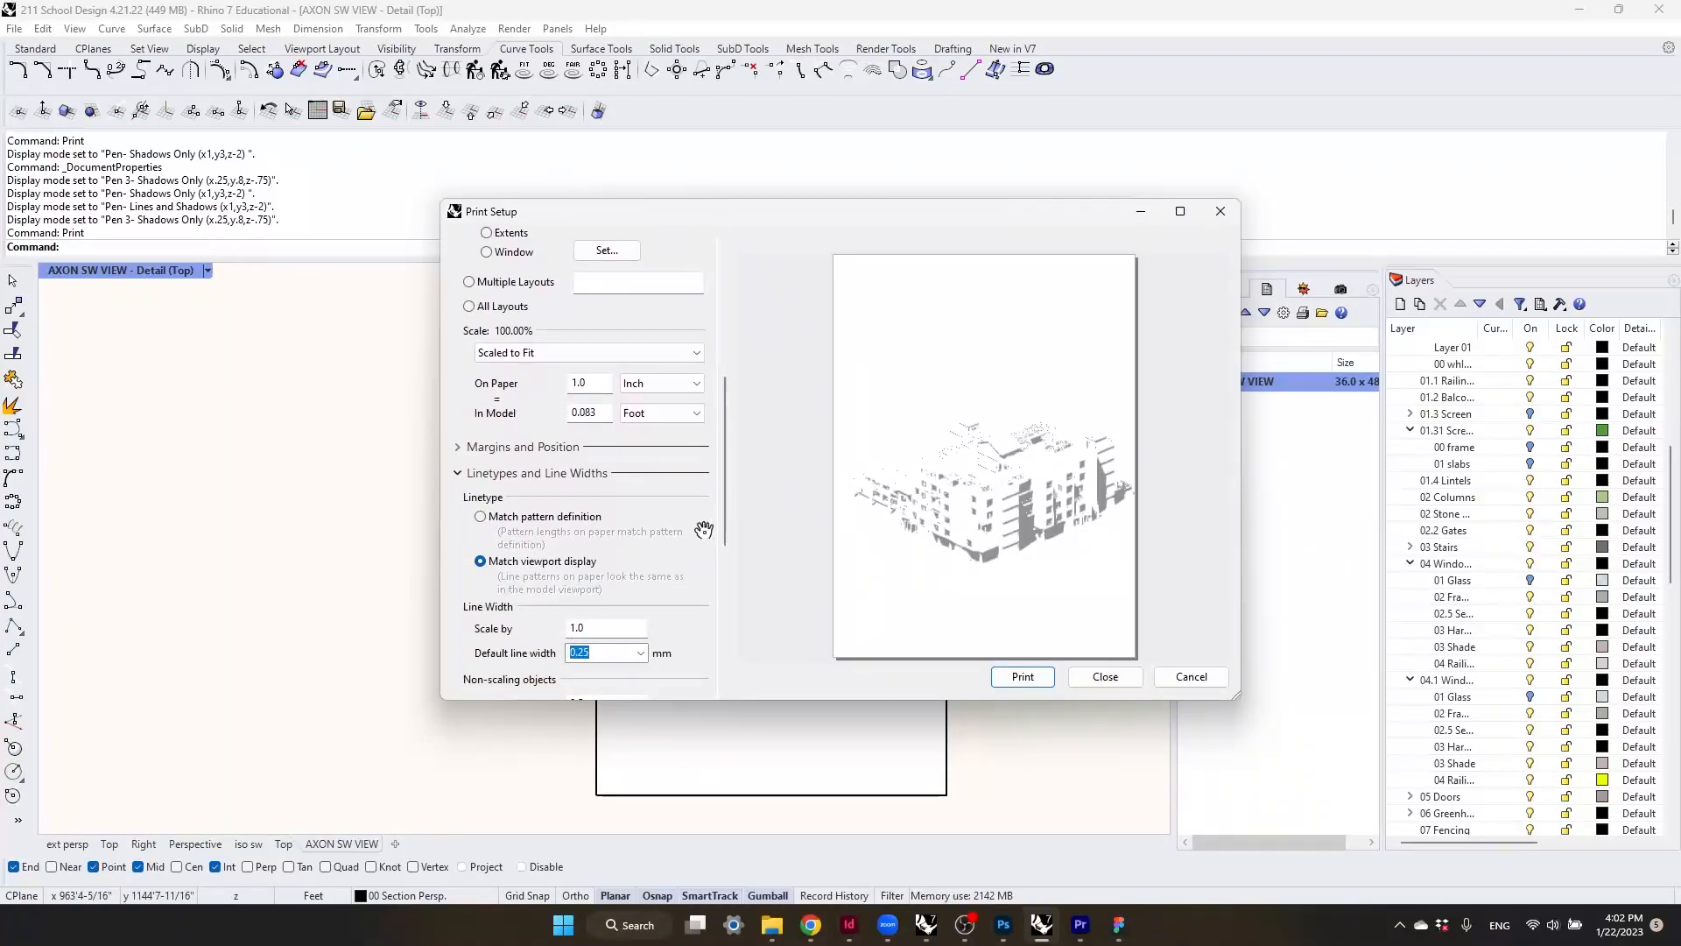
drag(726, 513, 708, 644)
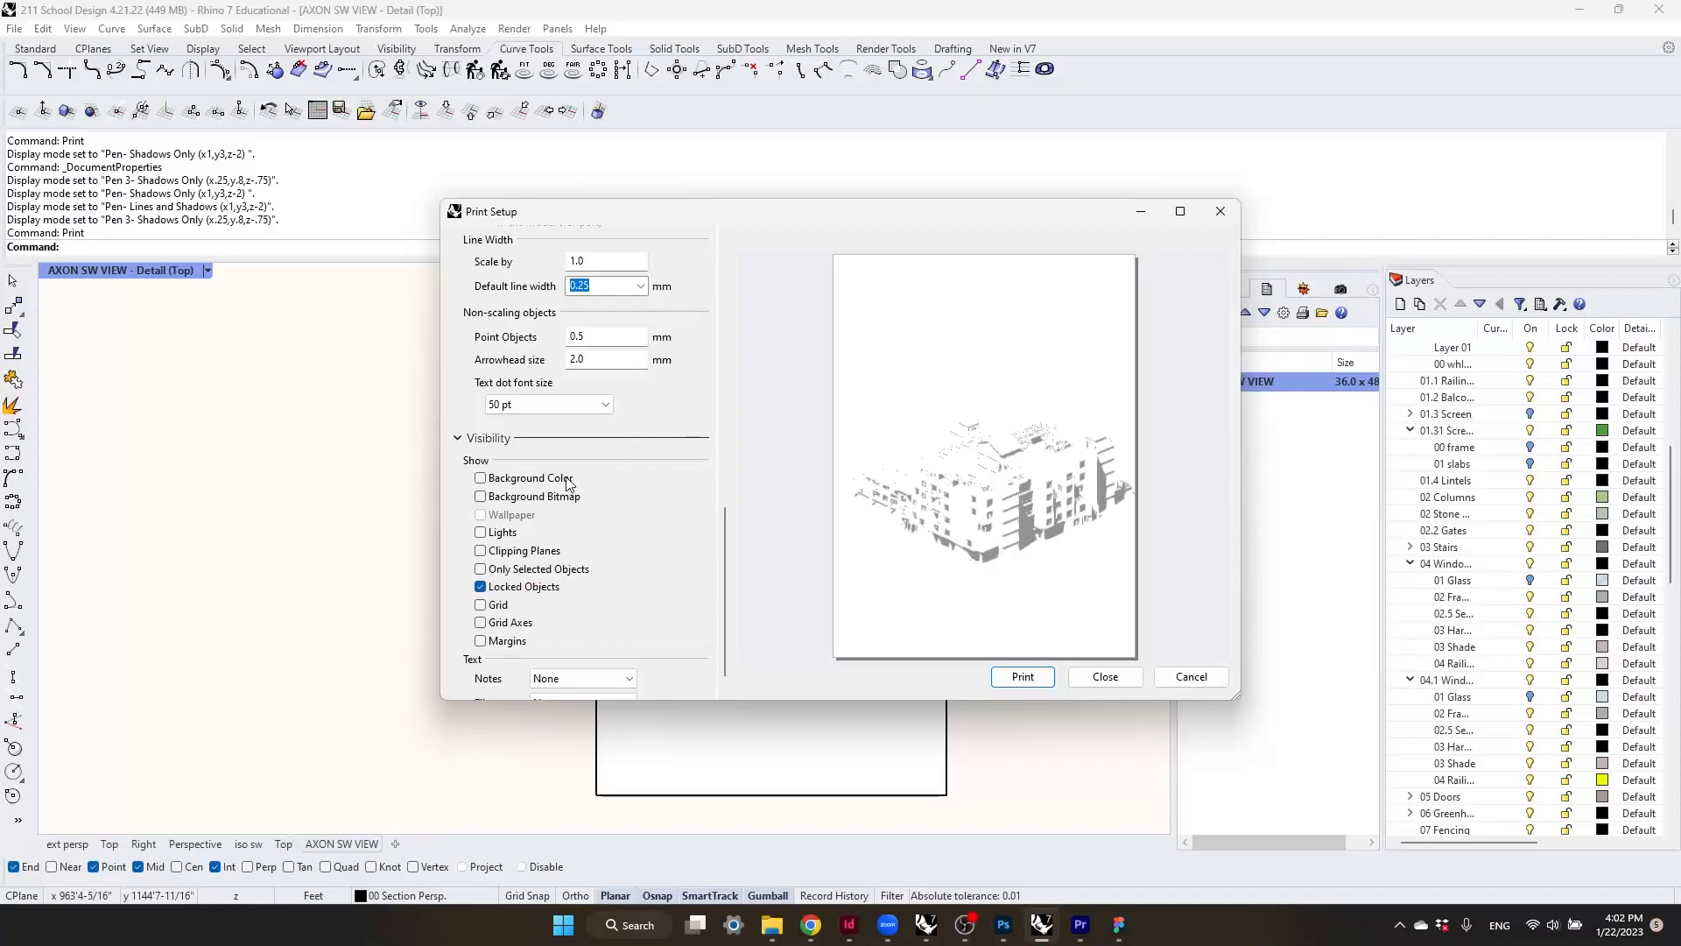
- Print the shadow layout to a PDF named AXON DWG_SHADOWS_2 in the FOR TUTORIAL folder
click(1030, 681)
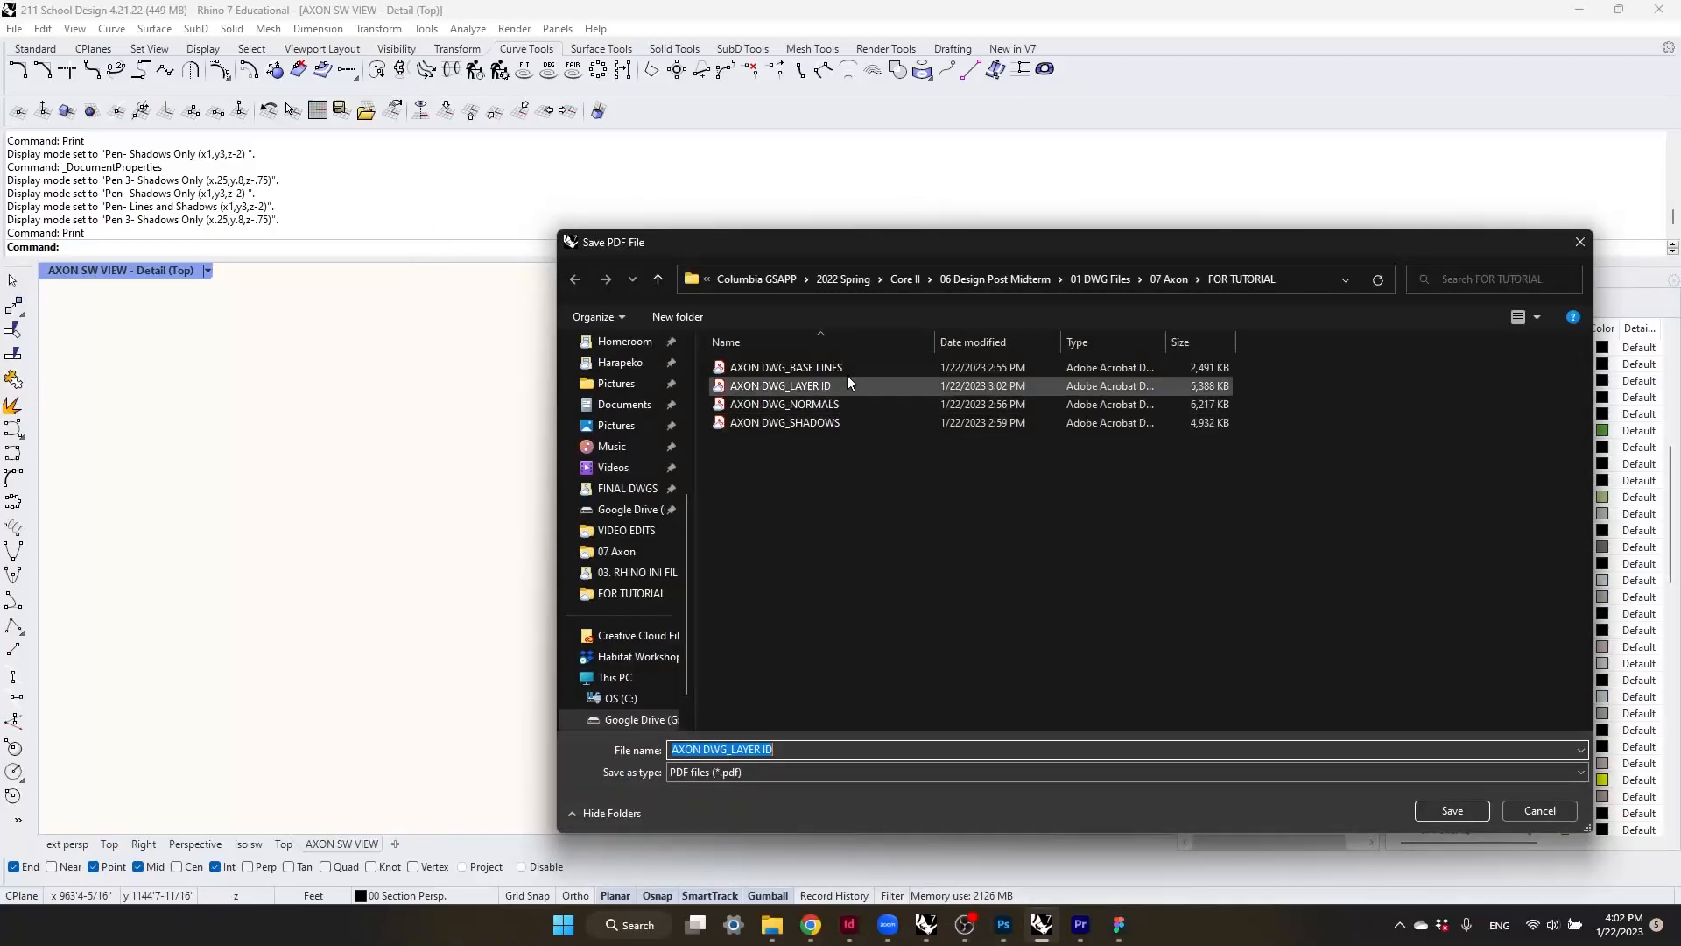
click(832, 750)
click(844, 422)
click(810, 750)
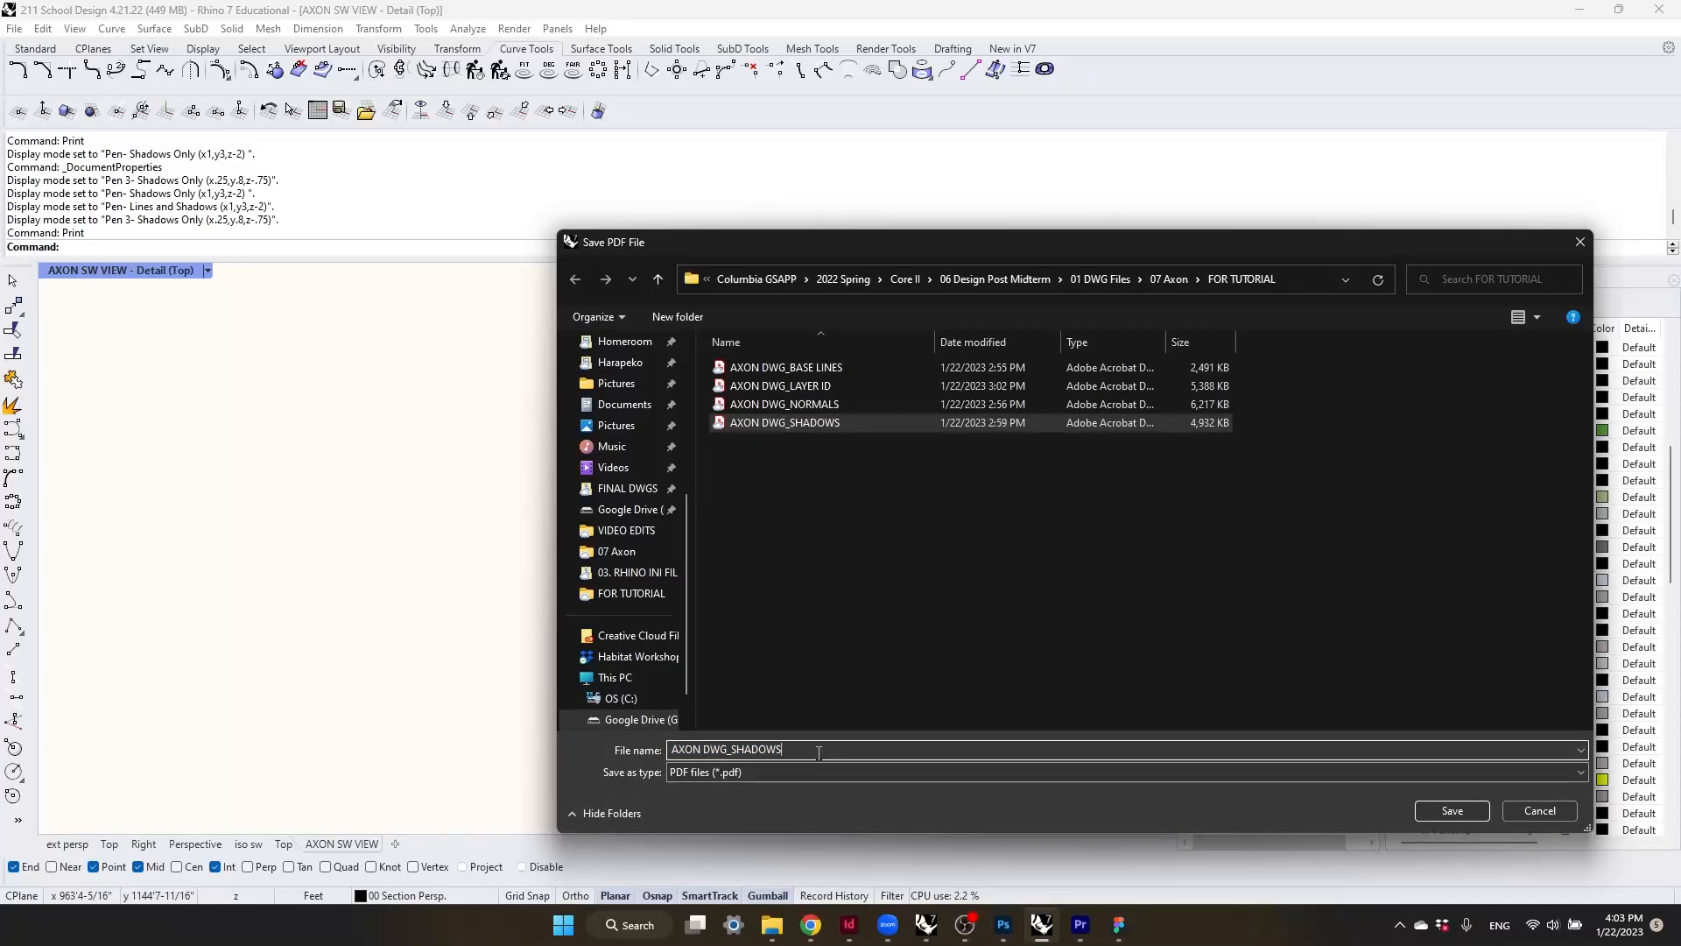
text(_2)
click(1454, 811)
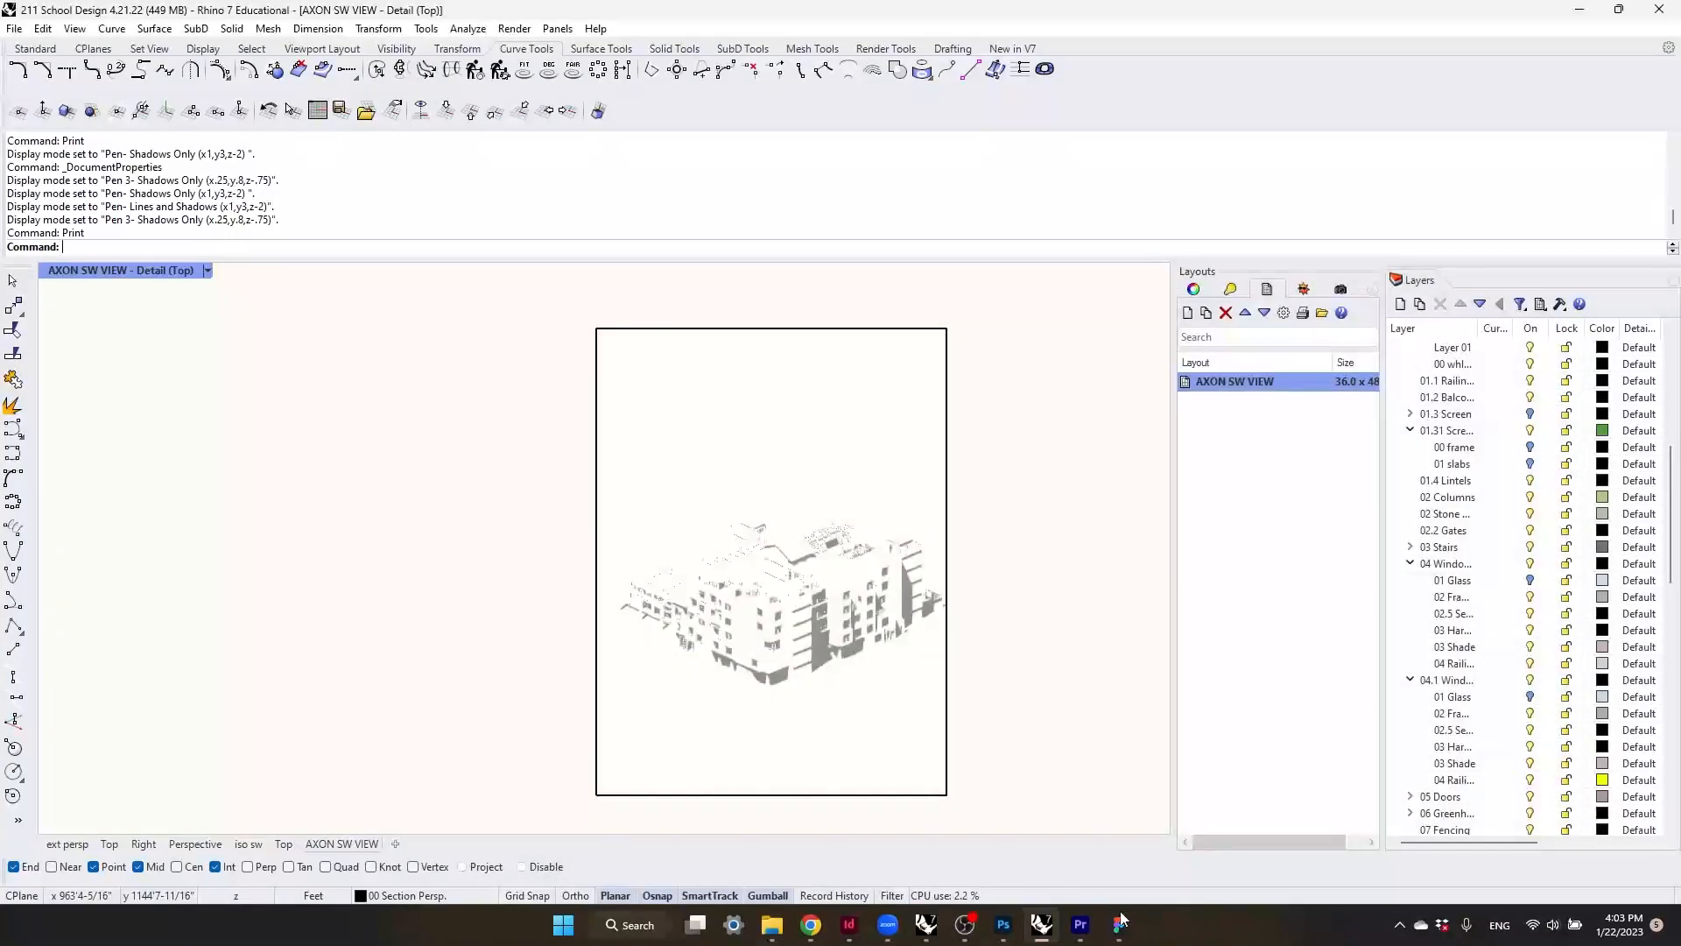
- Switch to Photoshop and place the AXON DWG_NORMALS PDF from the FOR TUTORIAL folder into the base lines document as a smart object
click(1003, 924)
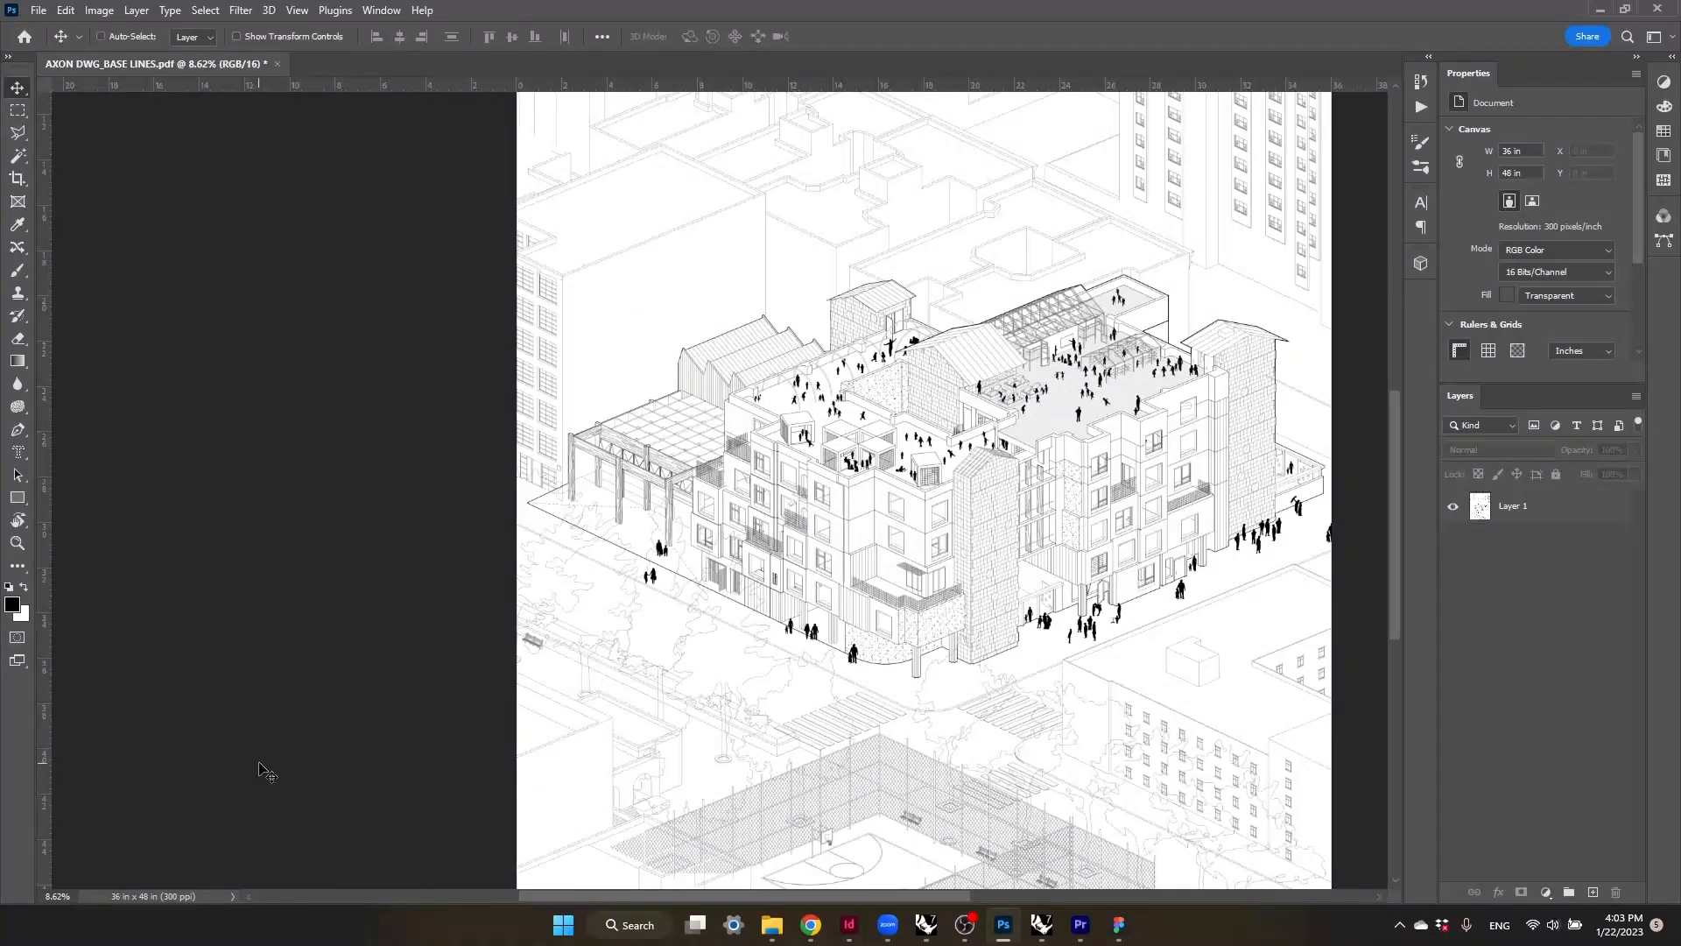
alt+scroll(1307, 522, down, 3)
alt+scroll(1134, 606, down, 2)
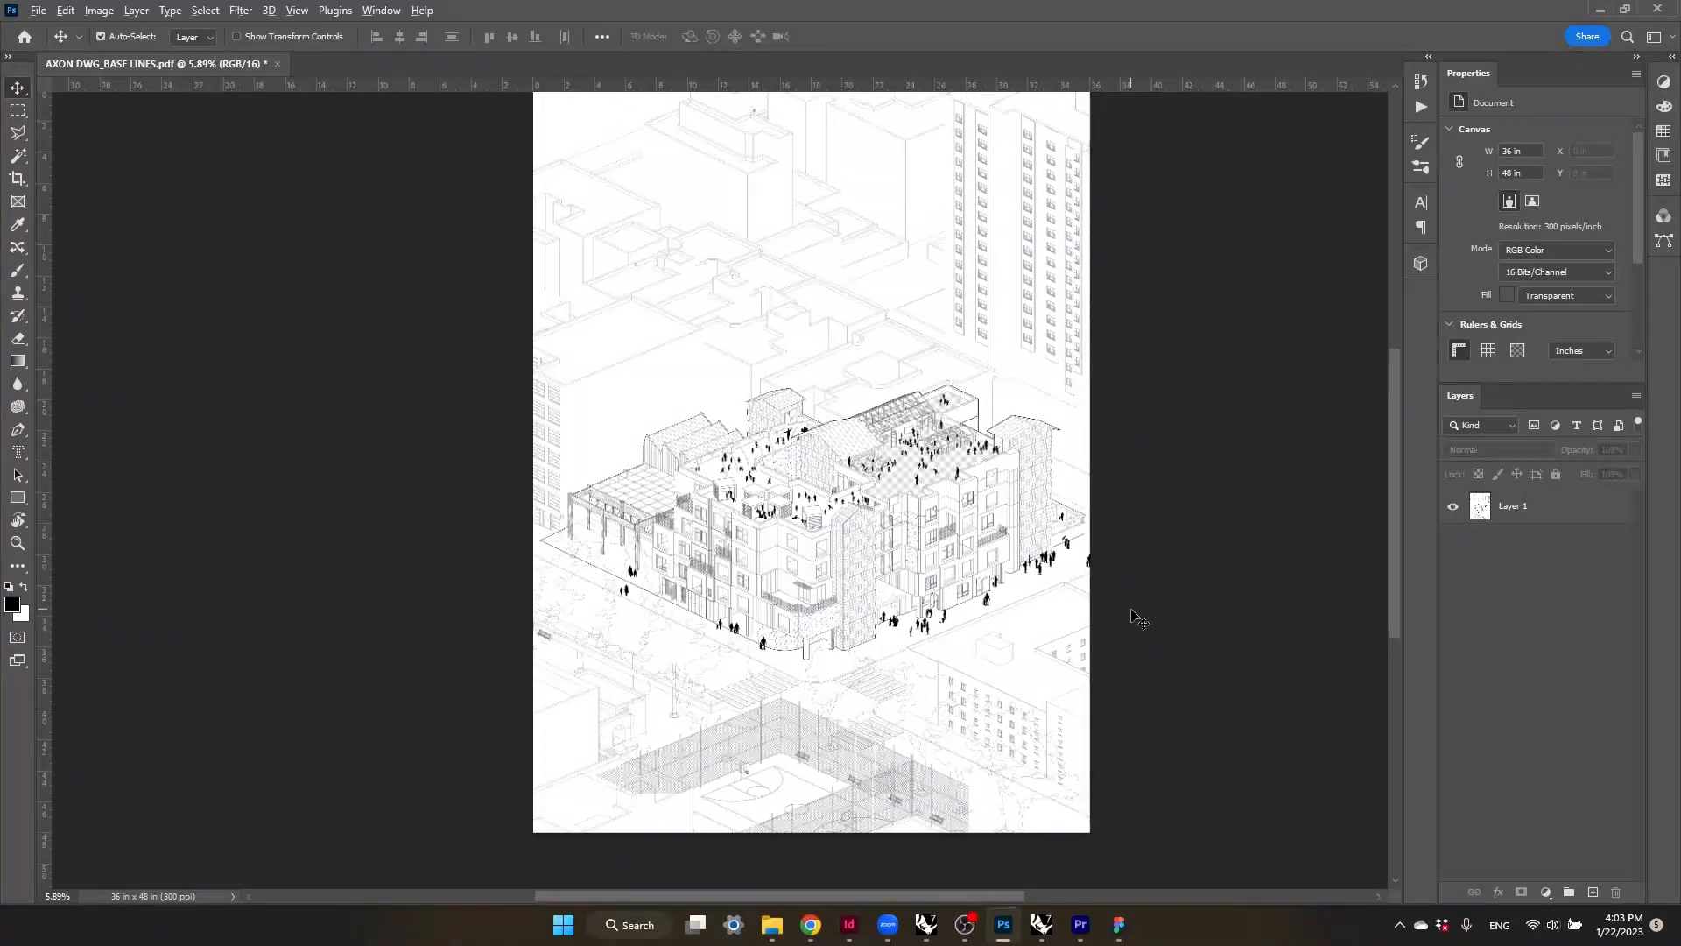
click(774, 924)
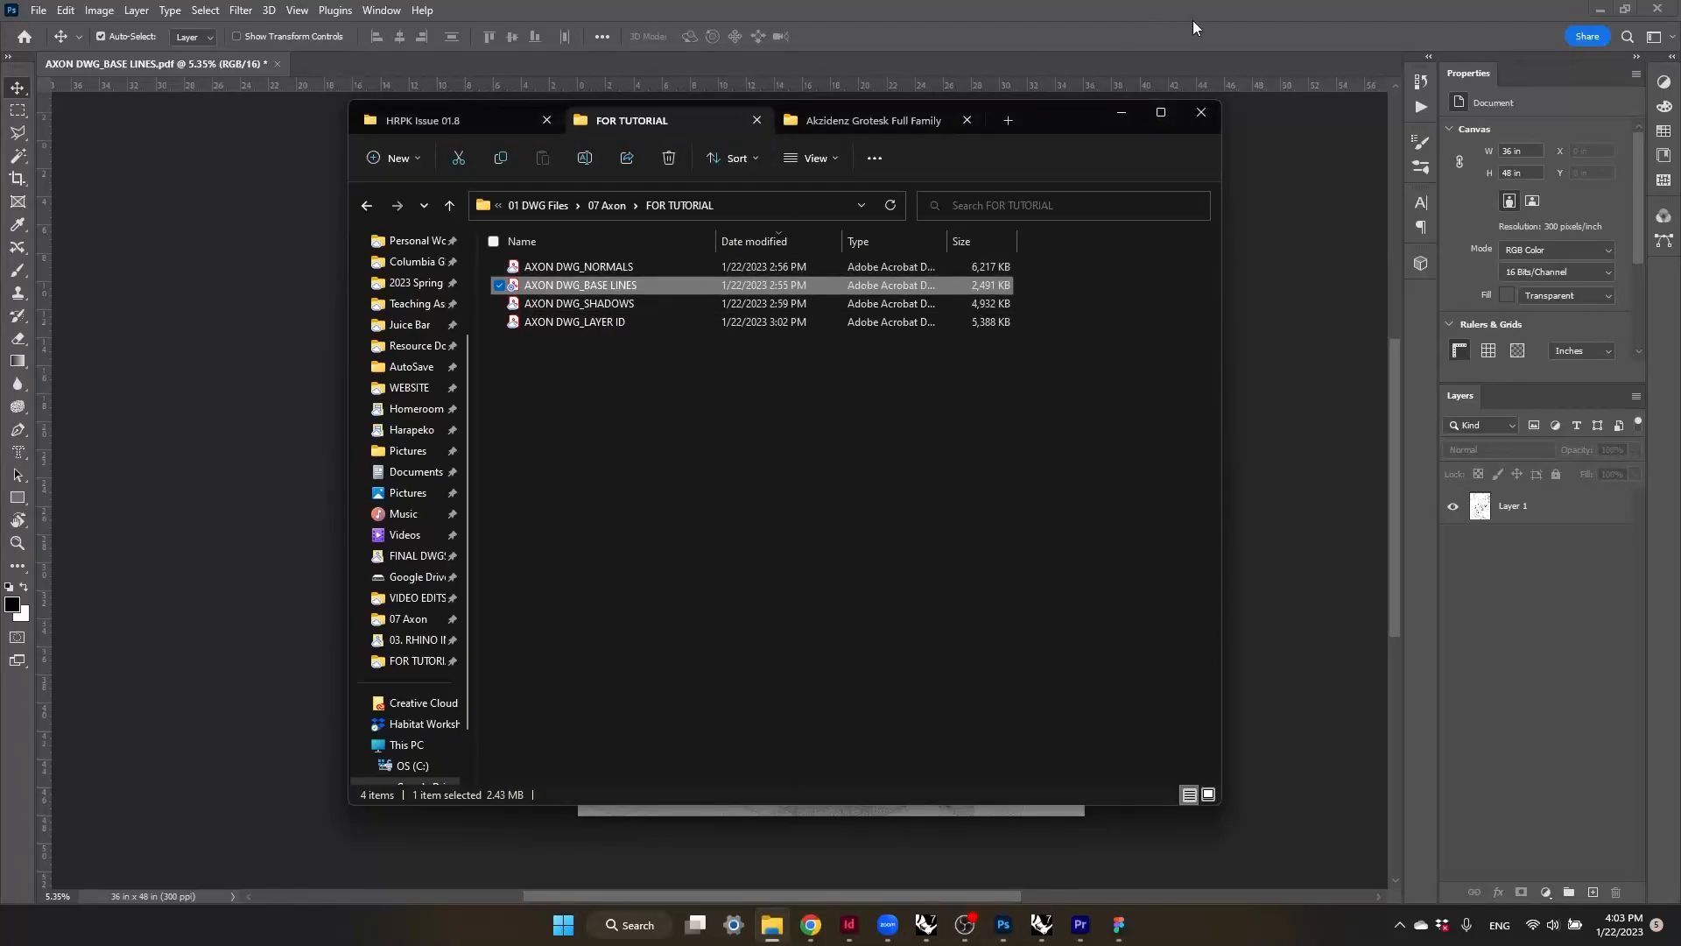
drag(1069, 121, 642, 134)
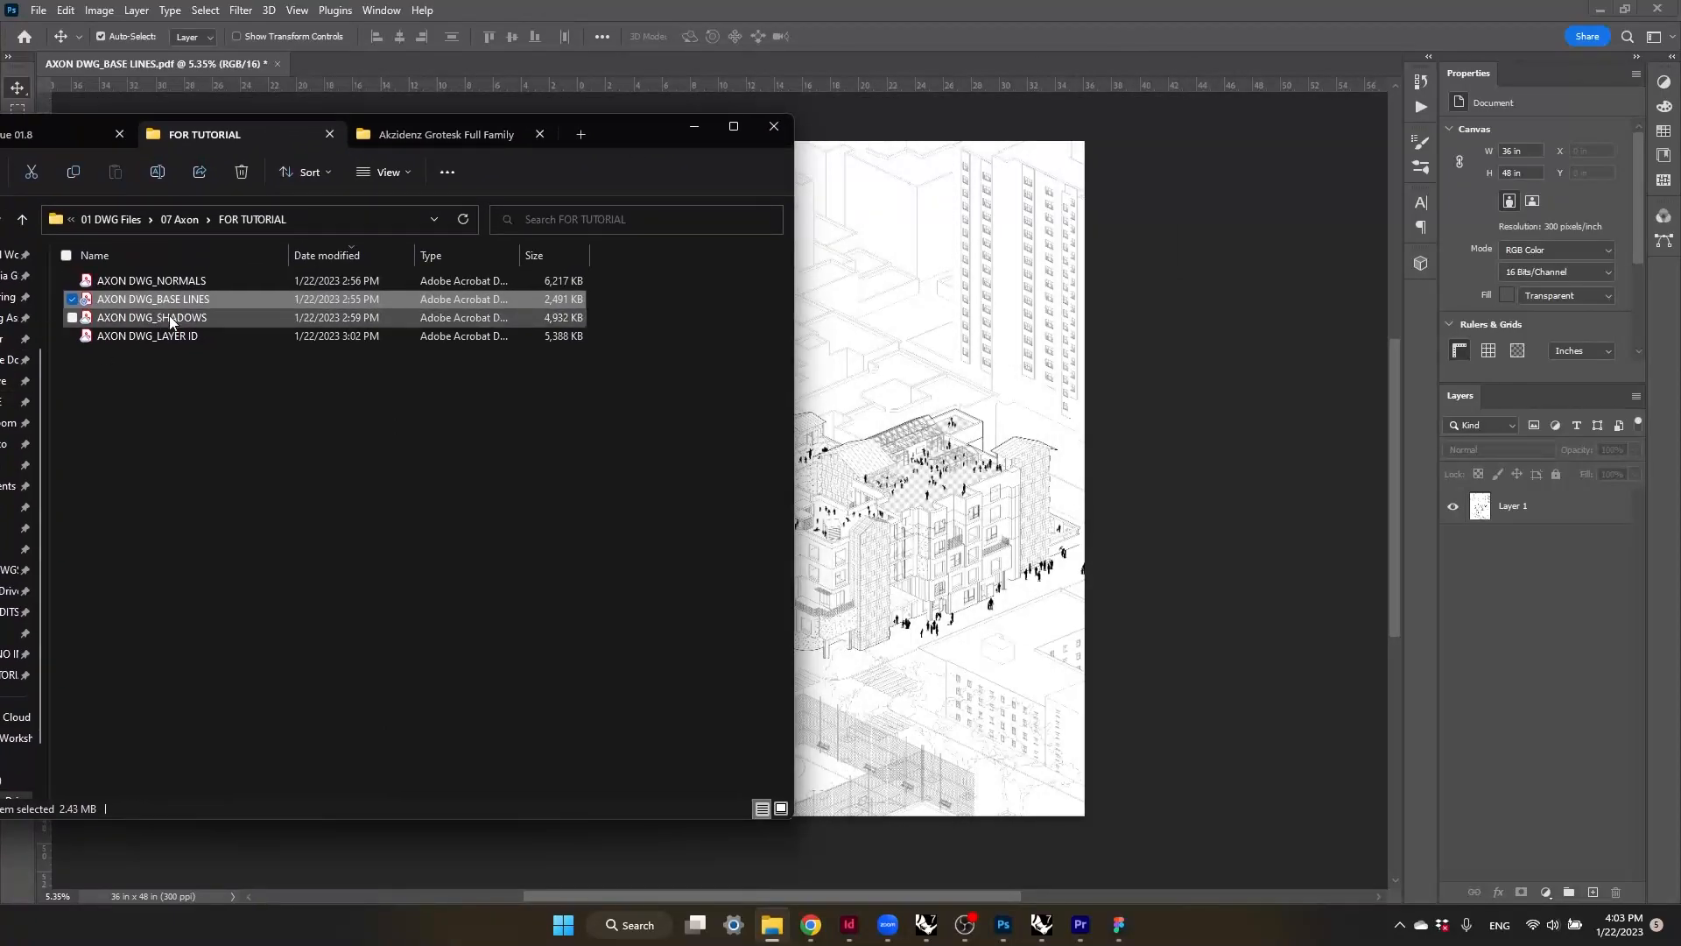
click(195, 319)
drag(194, 282, 920, 368)
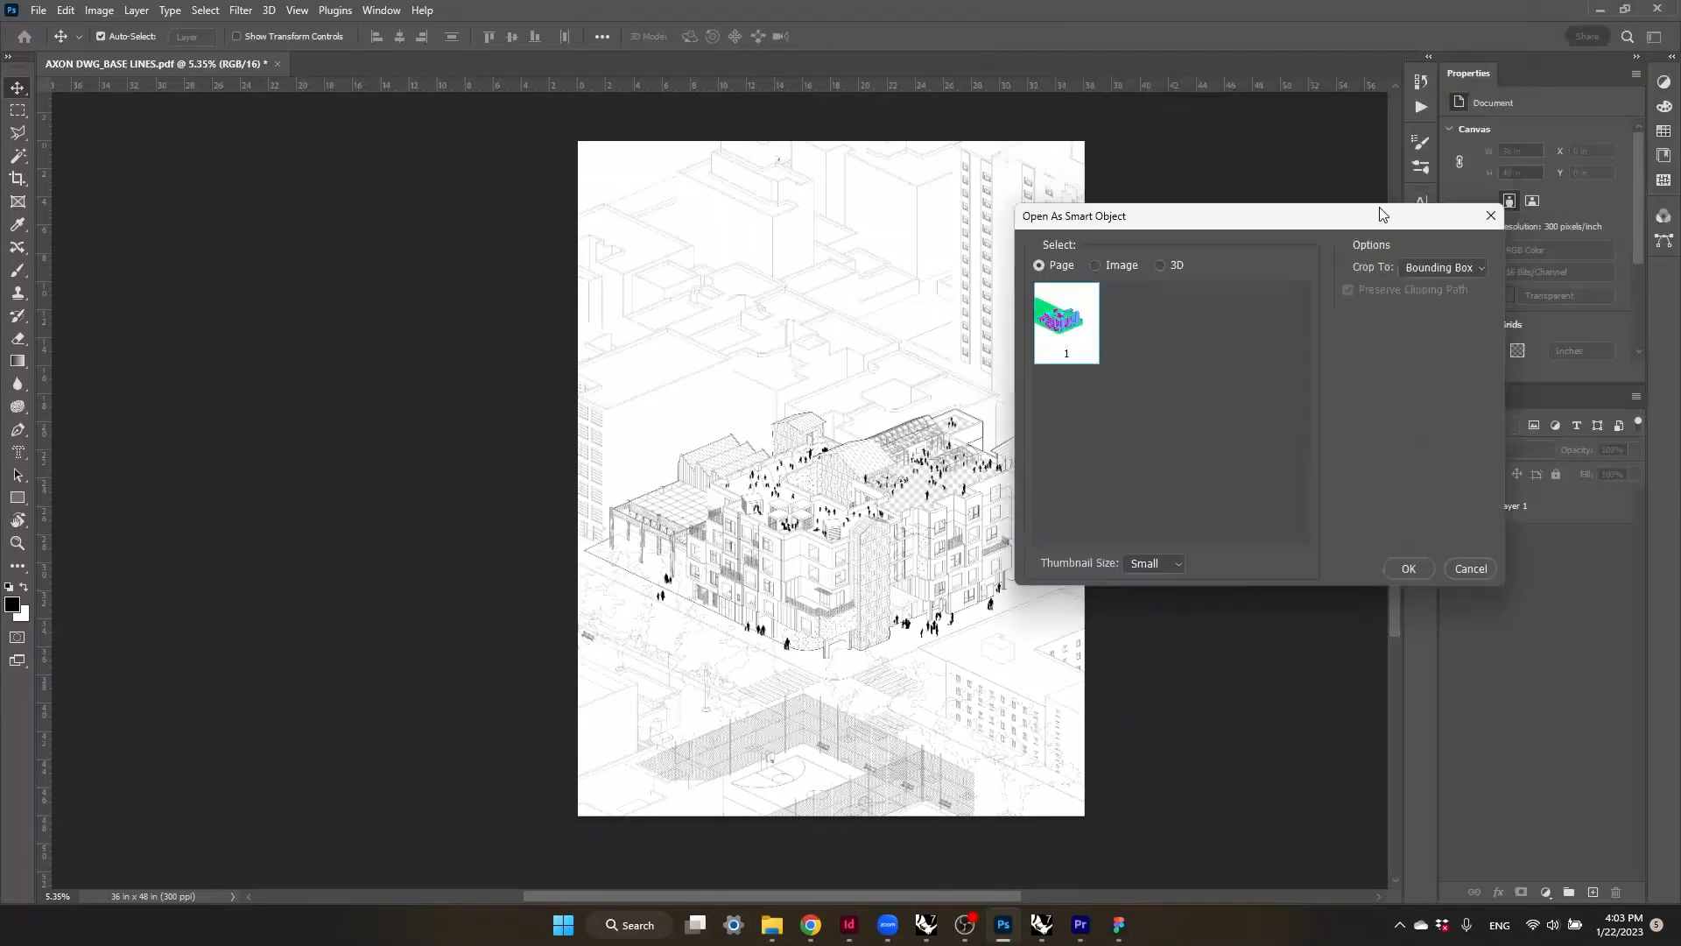
click(1297, 595)
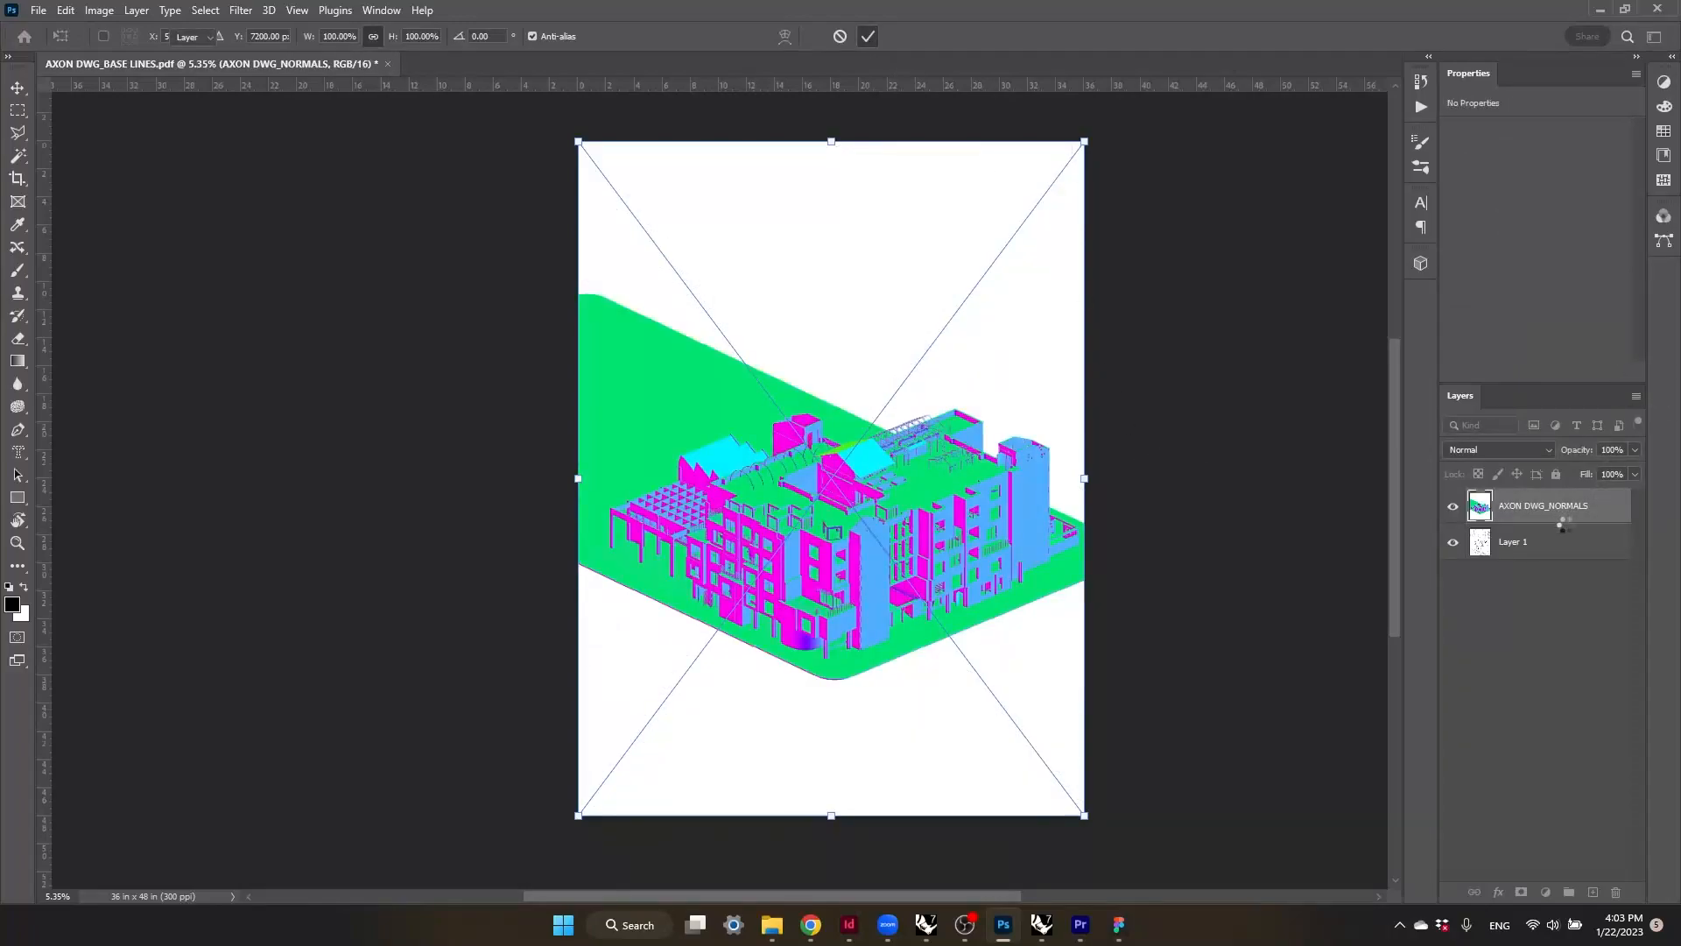
key(Return)
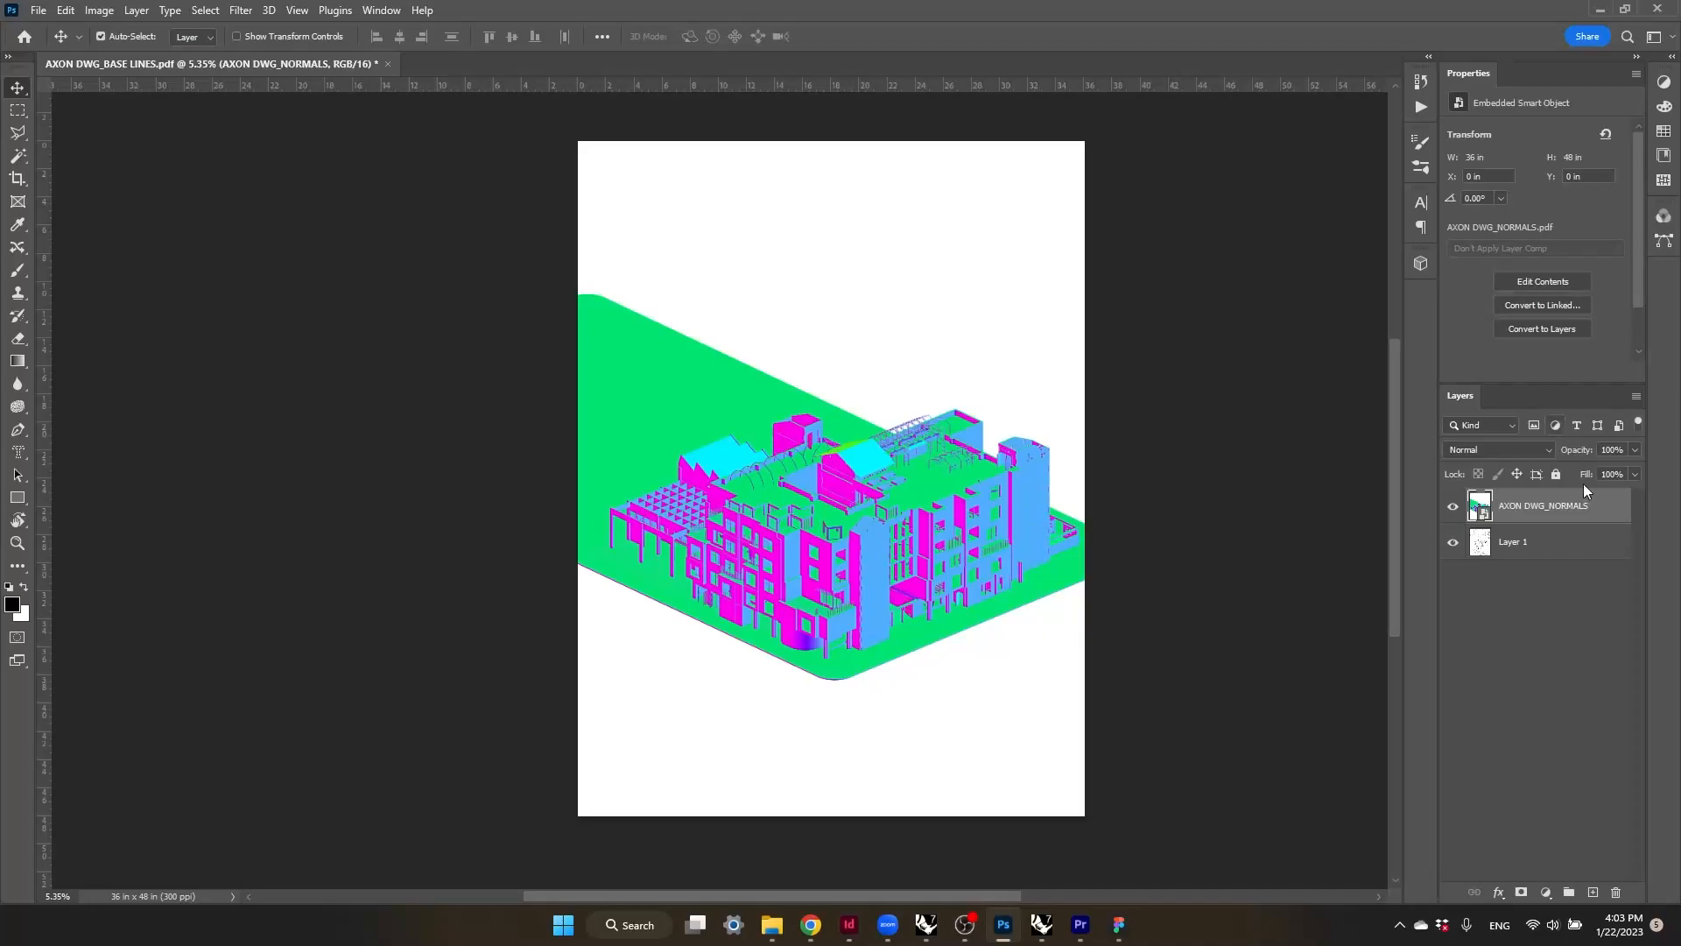
- Move the linework in Layer 1 above AXON DWG_NORMALS and isolate the normals layer's visibility
drag(1513, 550, 1506, 501)
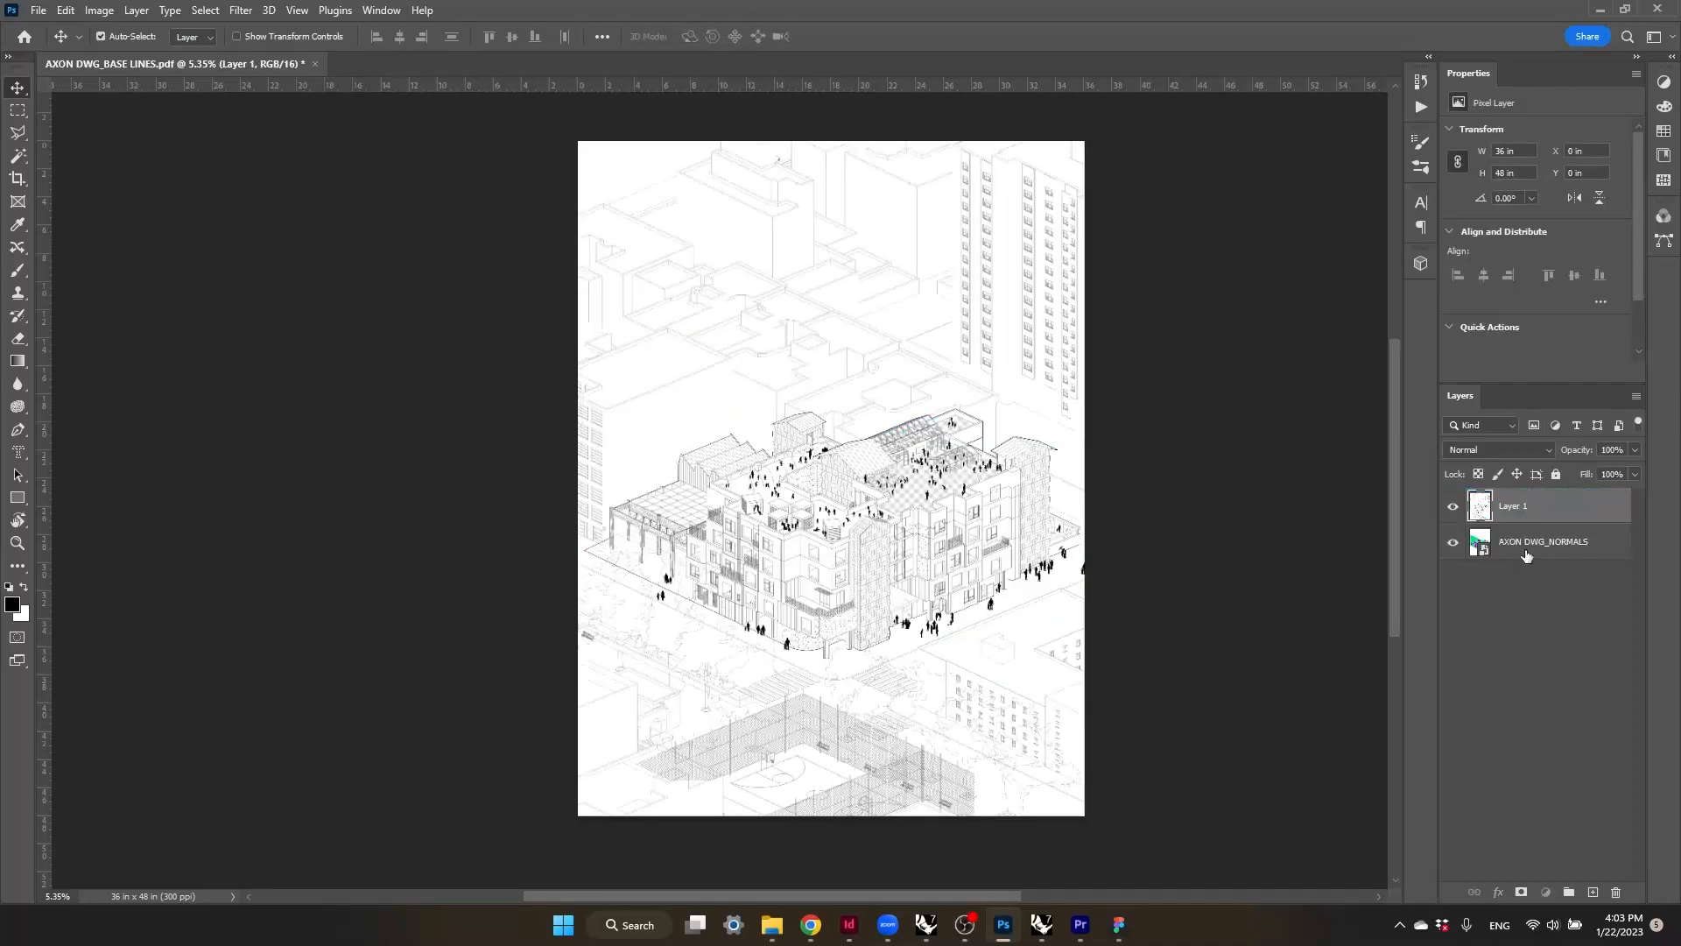
click(1480, 548)
alt+click(1453, 544)
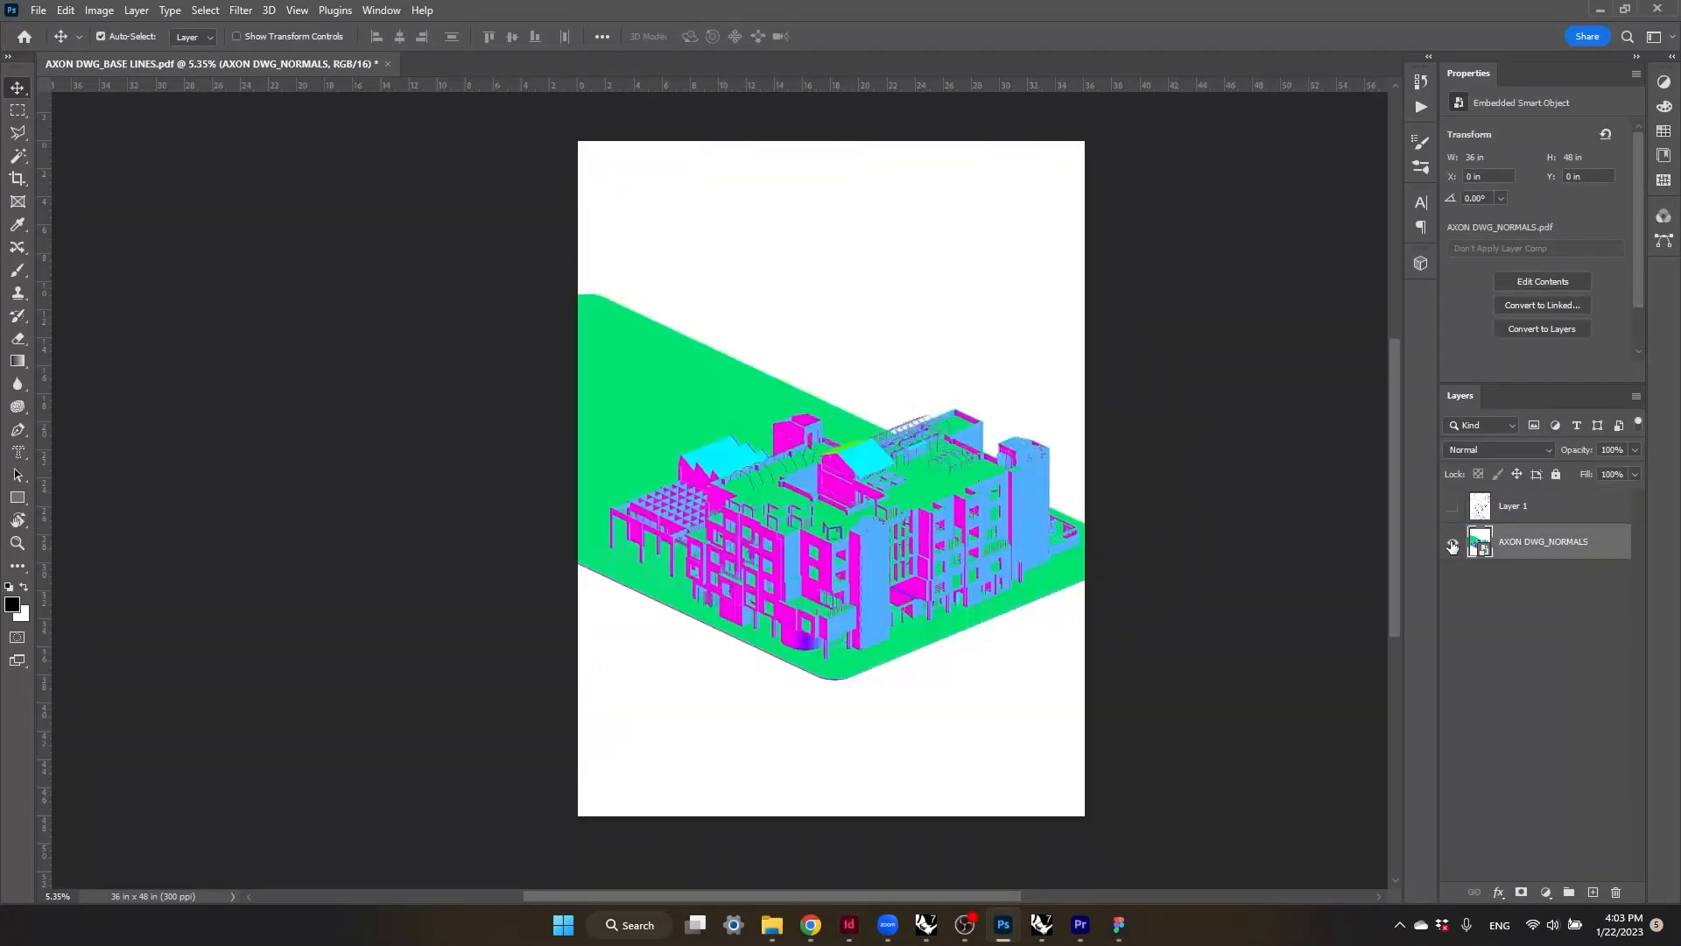
- Select all magenta faces on AXON DWG_NORMALS with the Magic Wand, and show Layer 1 again as the active layer
alt+scroll(912, 690, up, 5)
scroll(810, 543, up, 3)
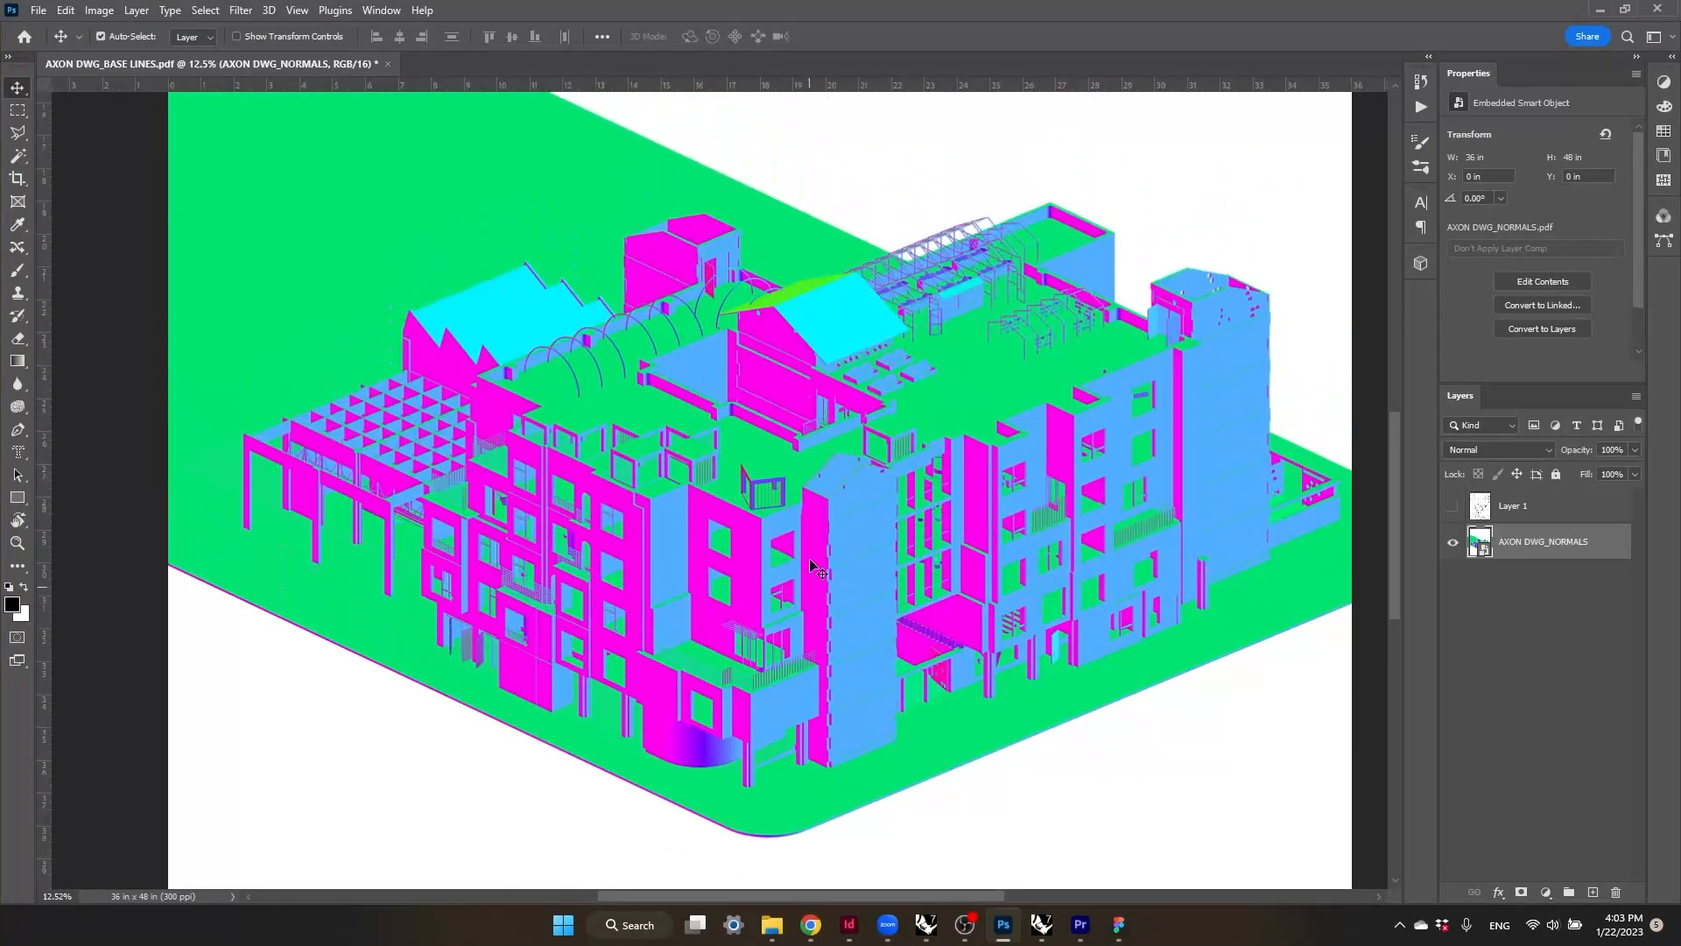
key(w)
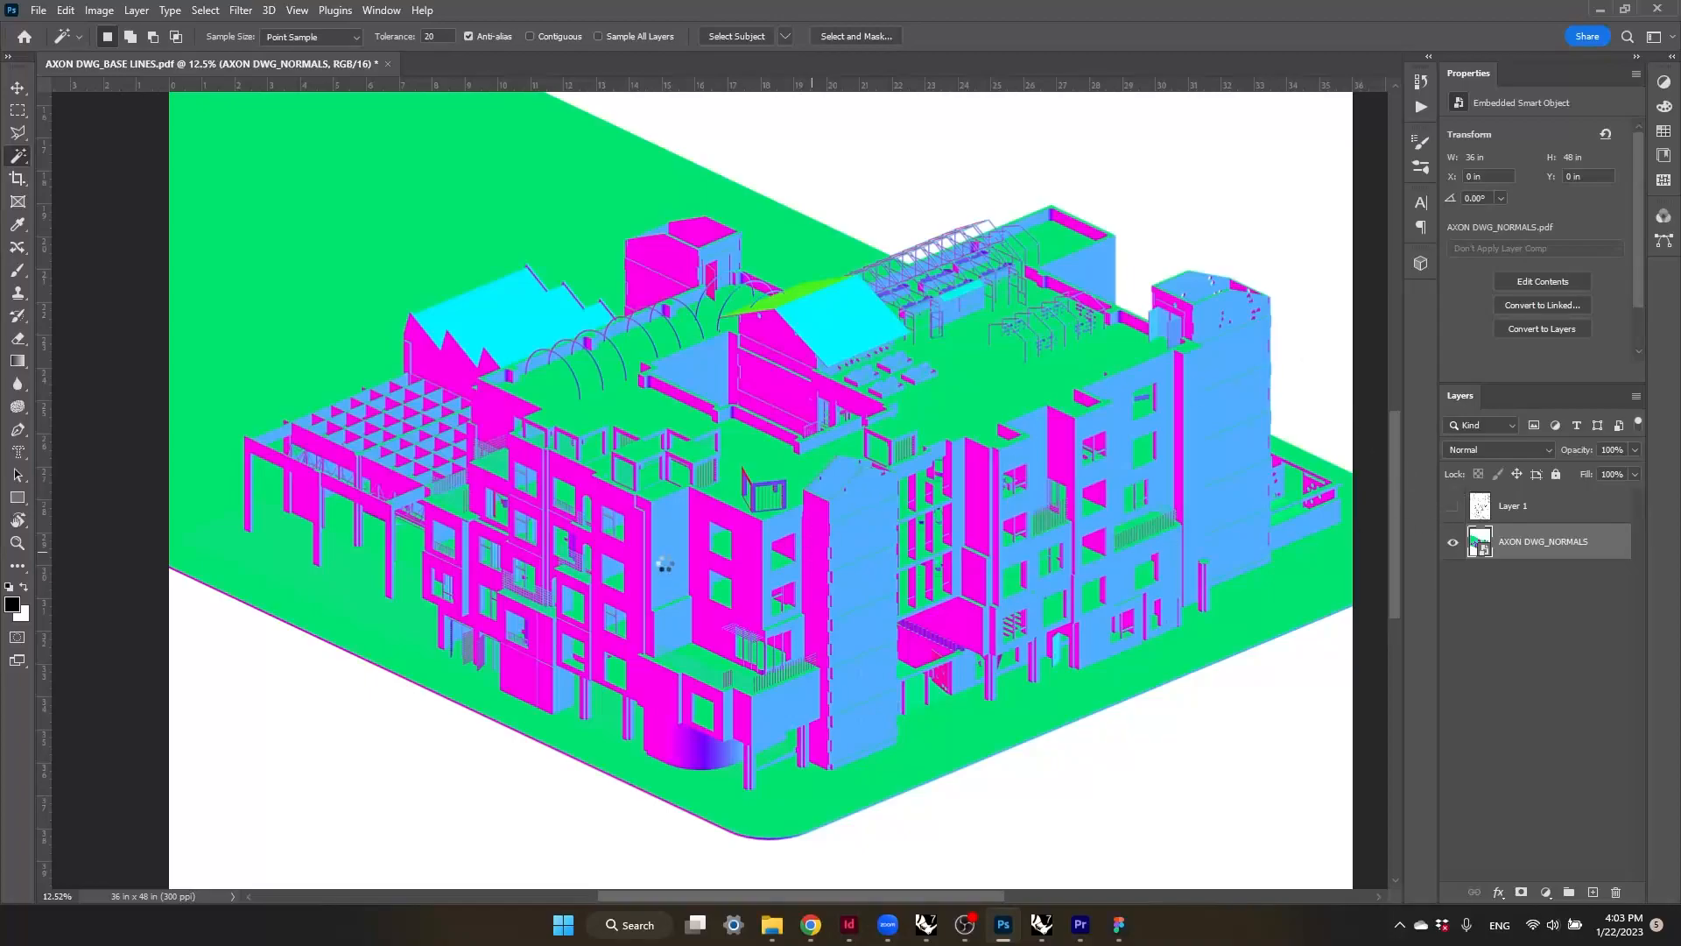
click(1453, 505)
click(1559, 507)
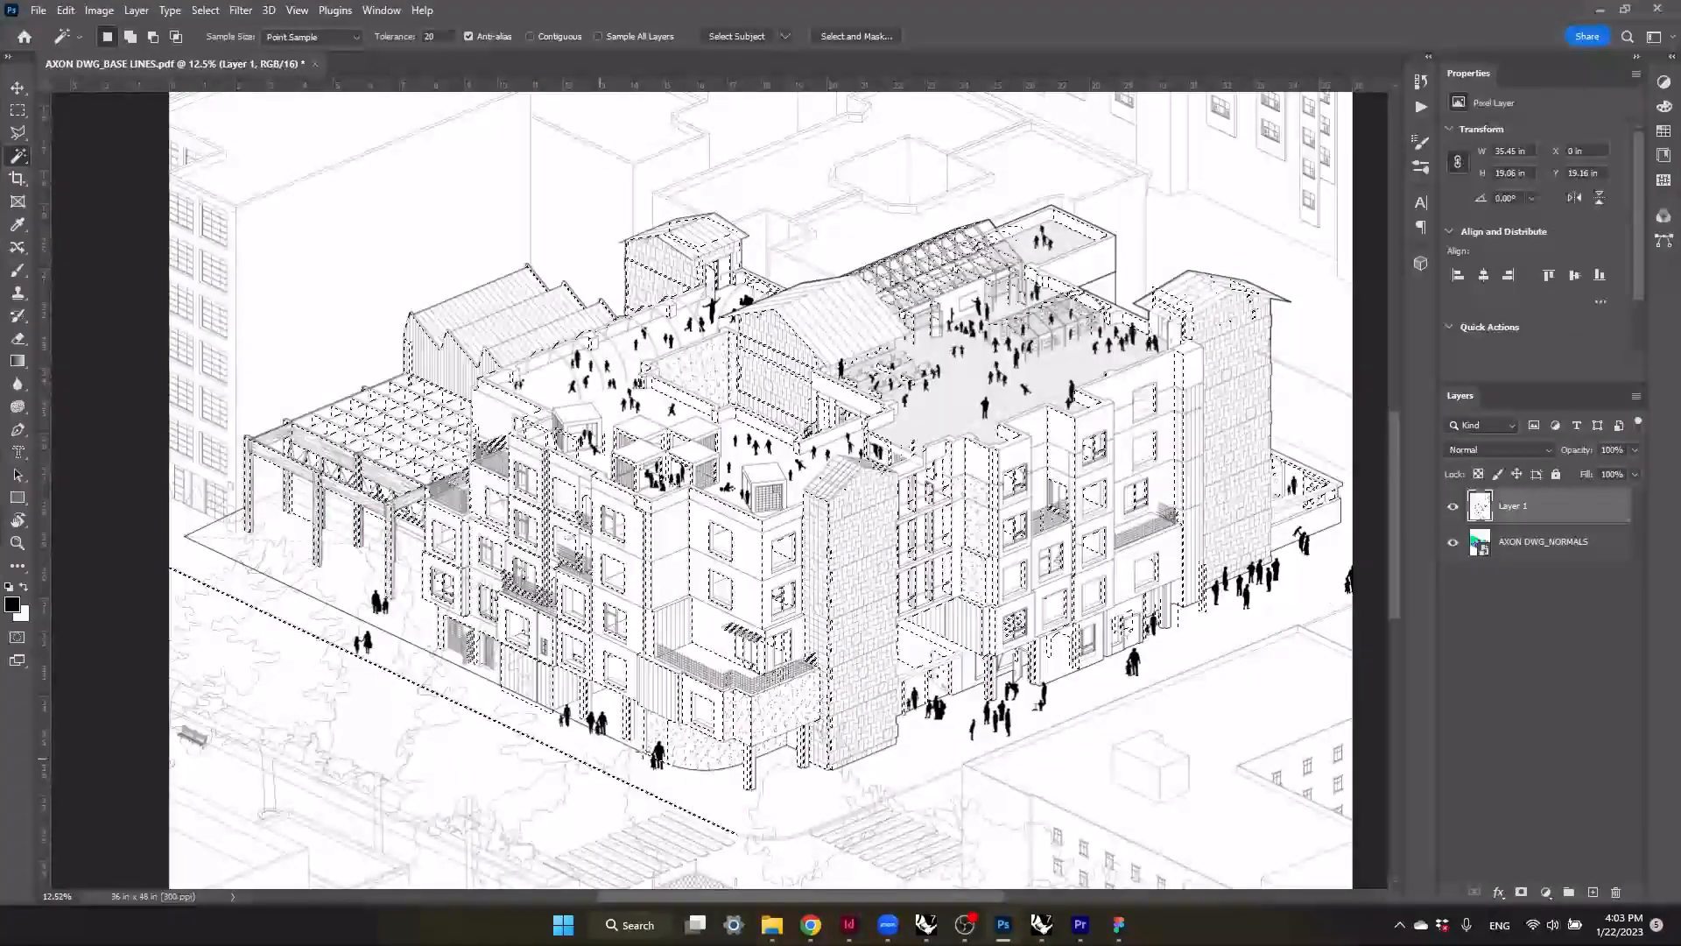
- Add a Solid Color fill layer above Layer 1 from the selection, using dark grey 3b3b3b
key(ctrl+minus)
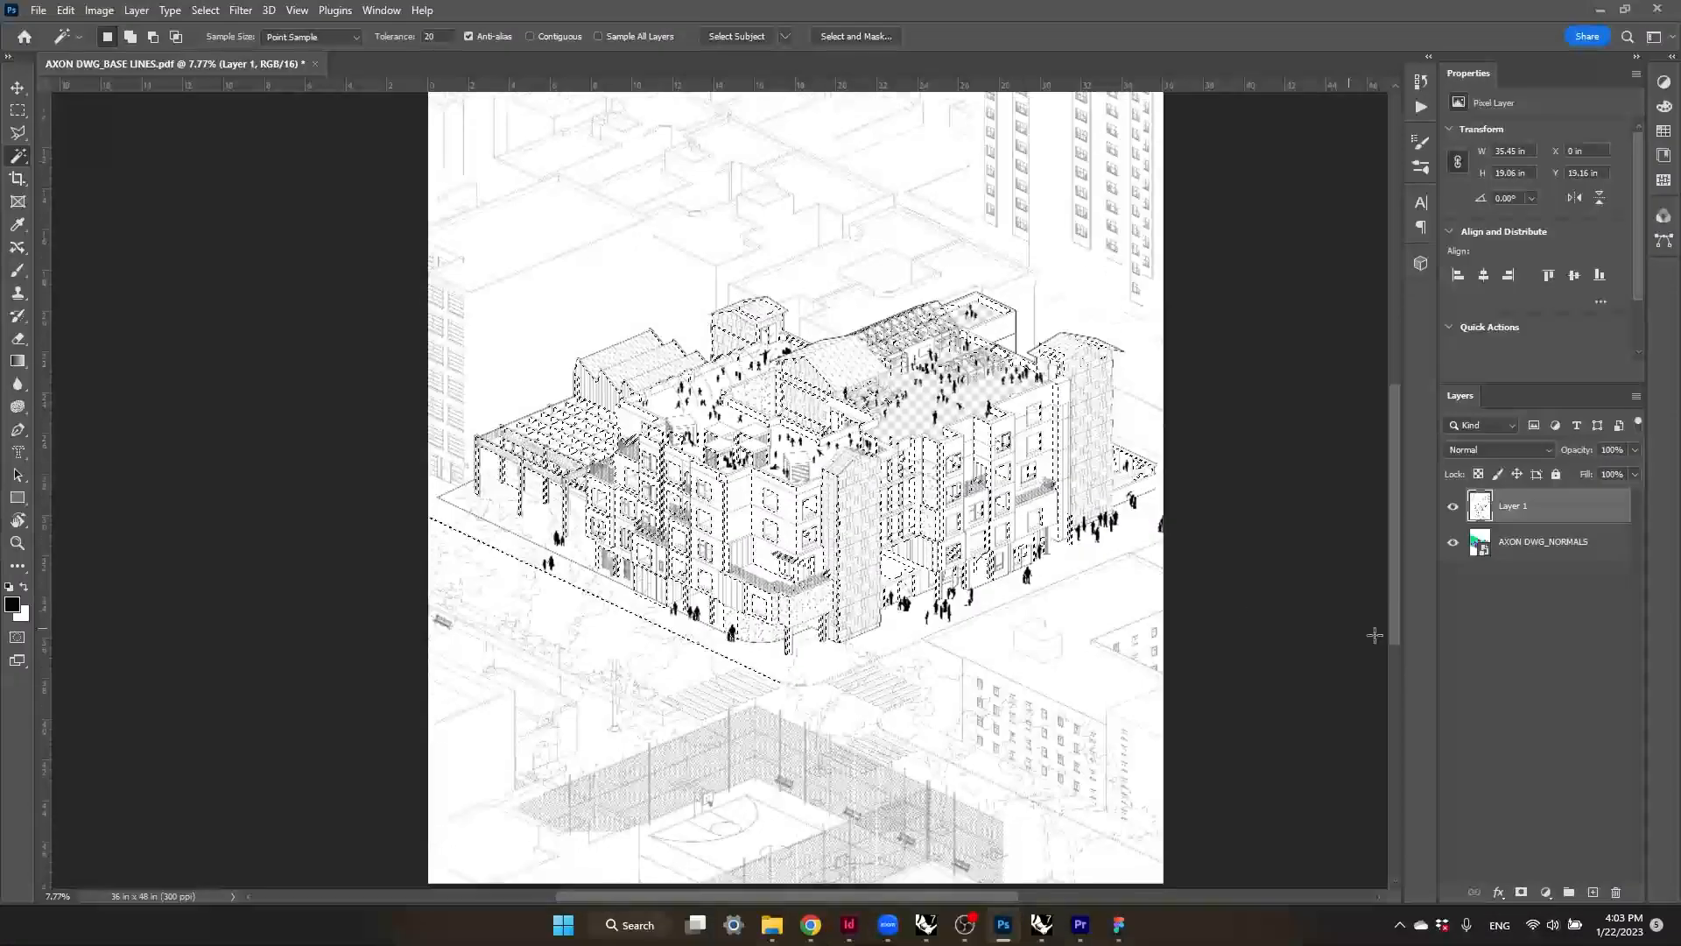
click(1548, 892)
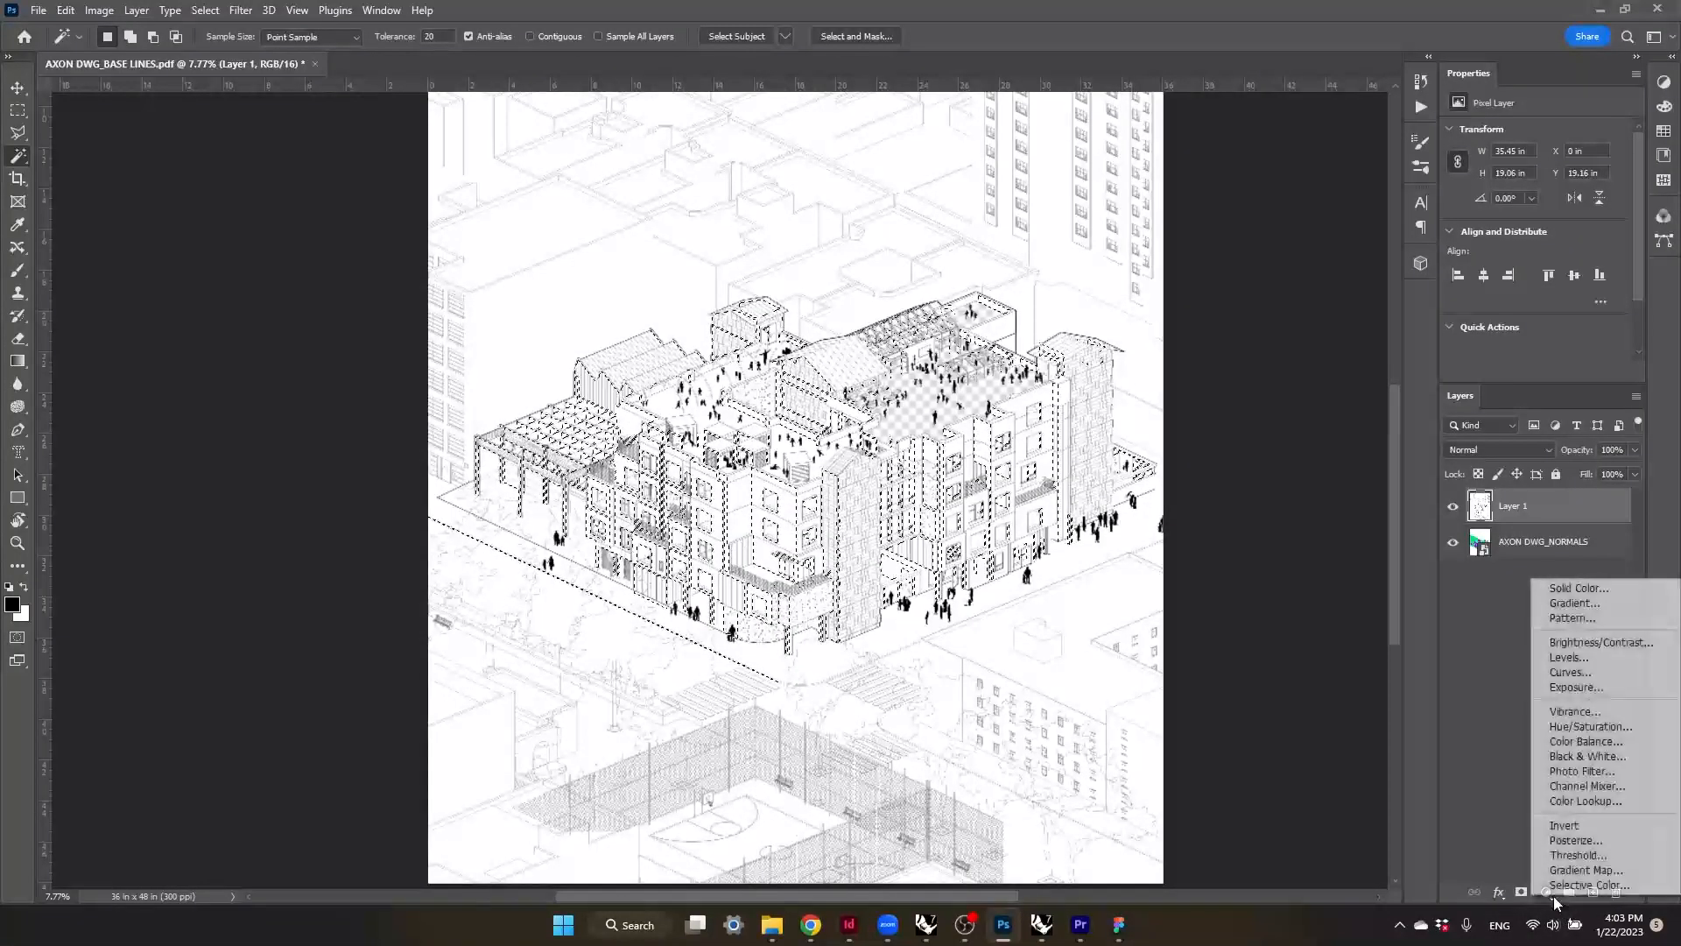
click(1577, 588)
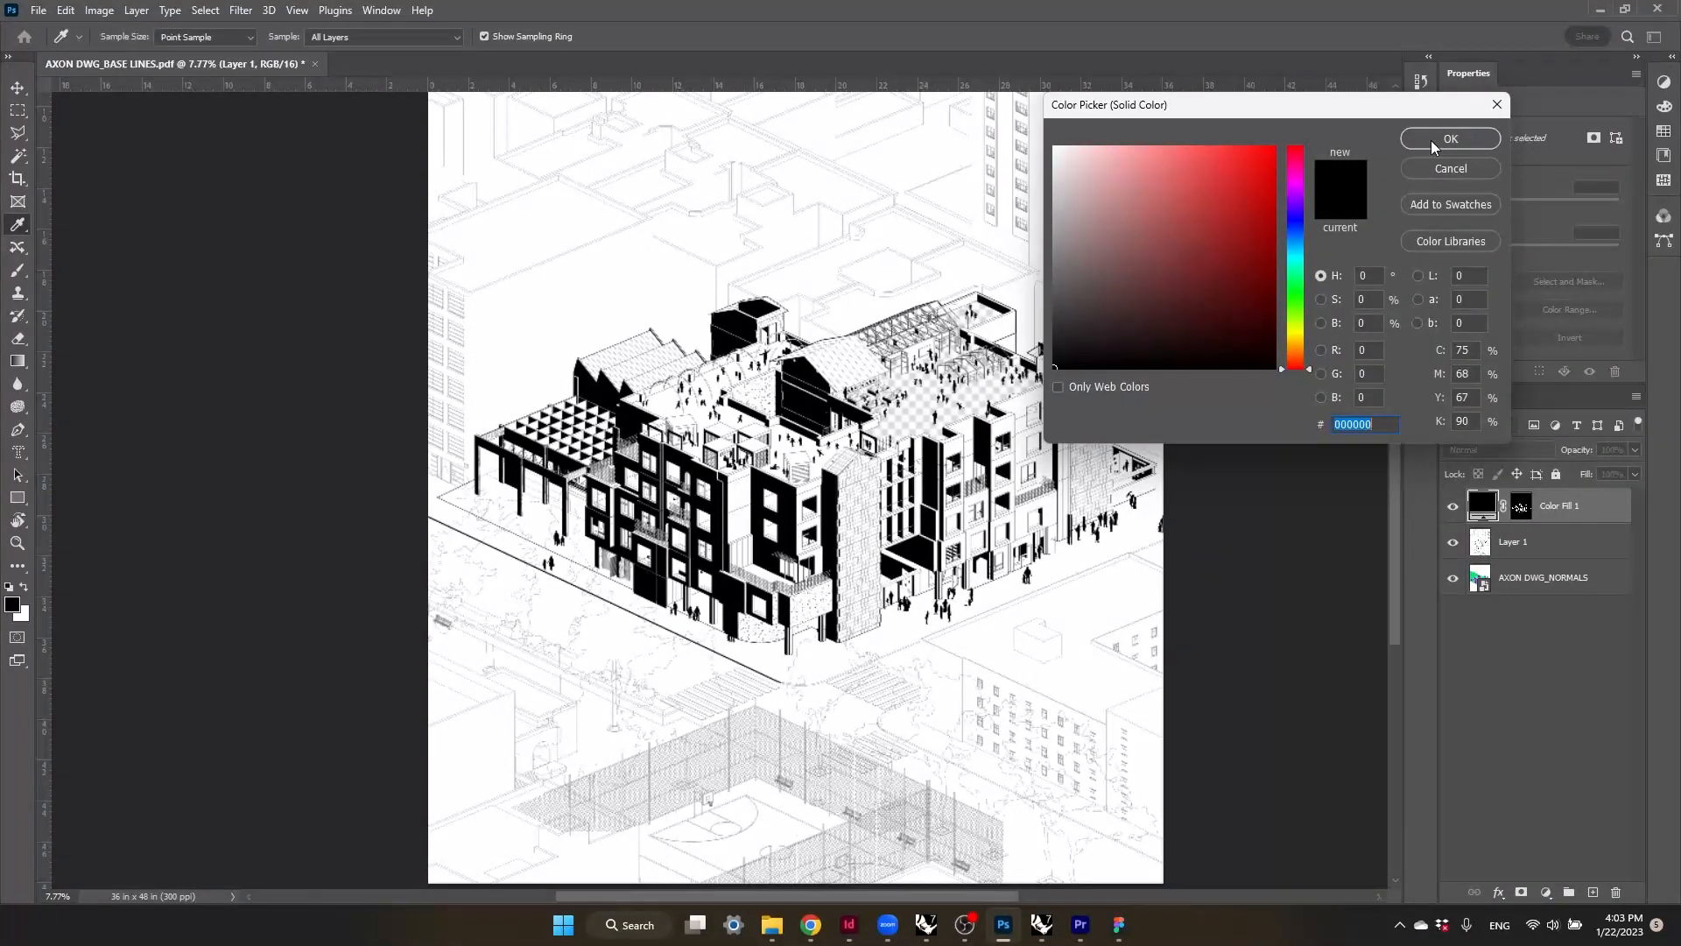
drag(1086, 298, 1052, 317)
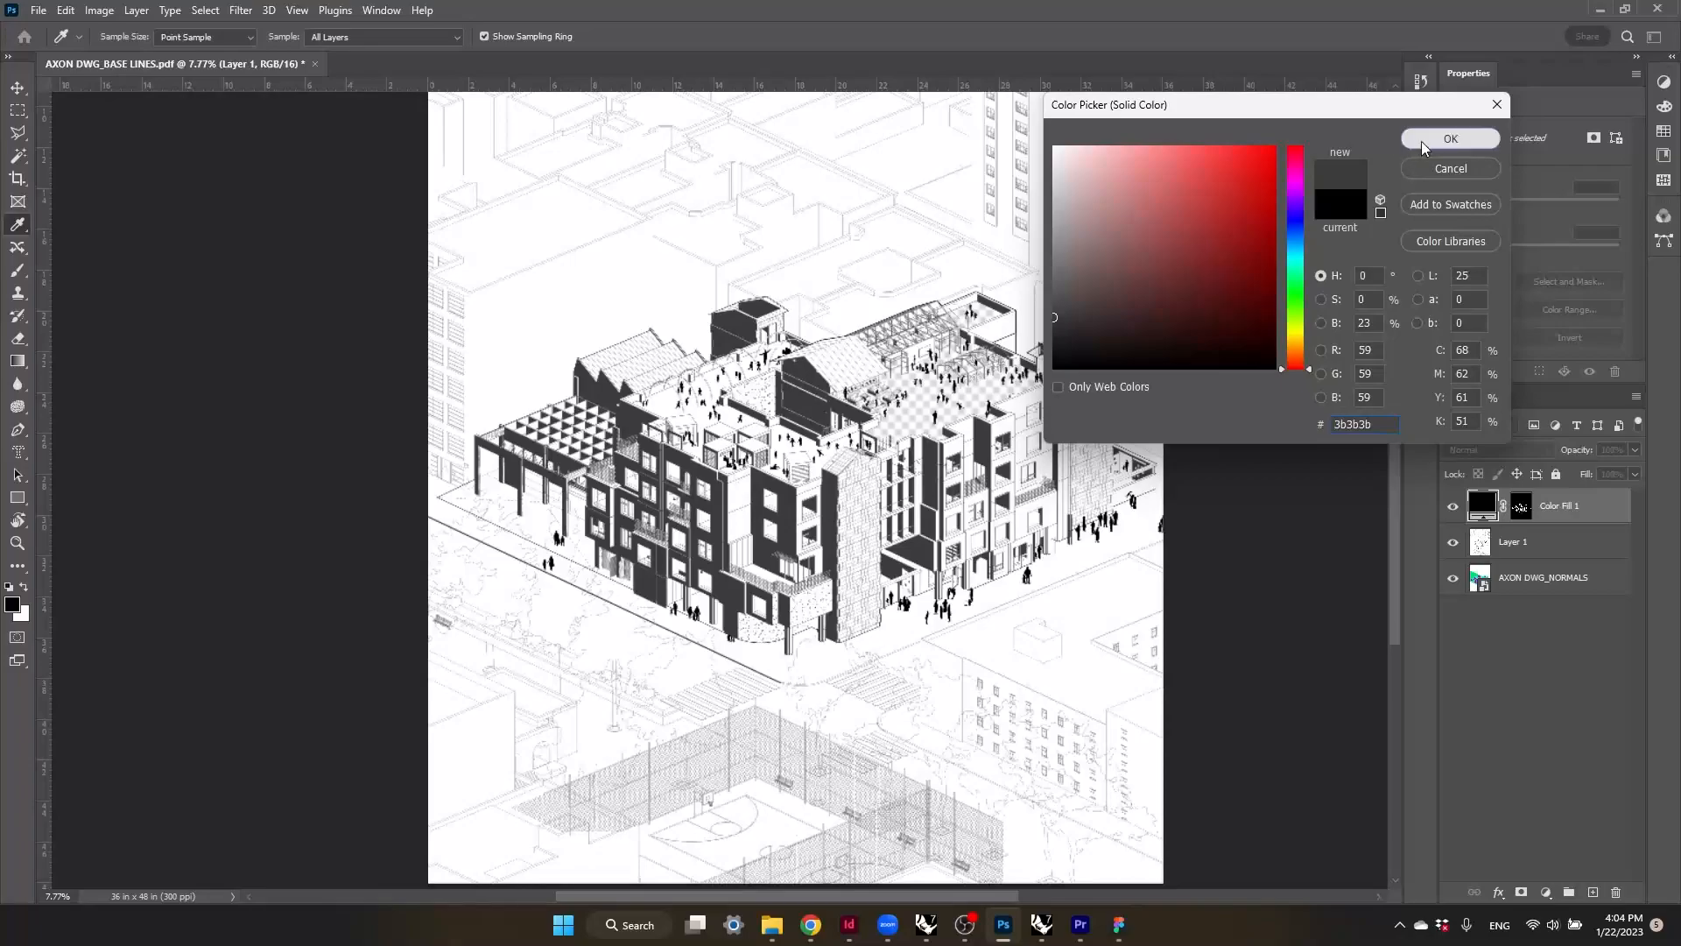
click(1423, 149)
- Lower the new color fill layer's opacity to 21% and check the facade shading against the linework
click(1634, 450)
drag(1592, 467, 1560, 468)
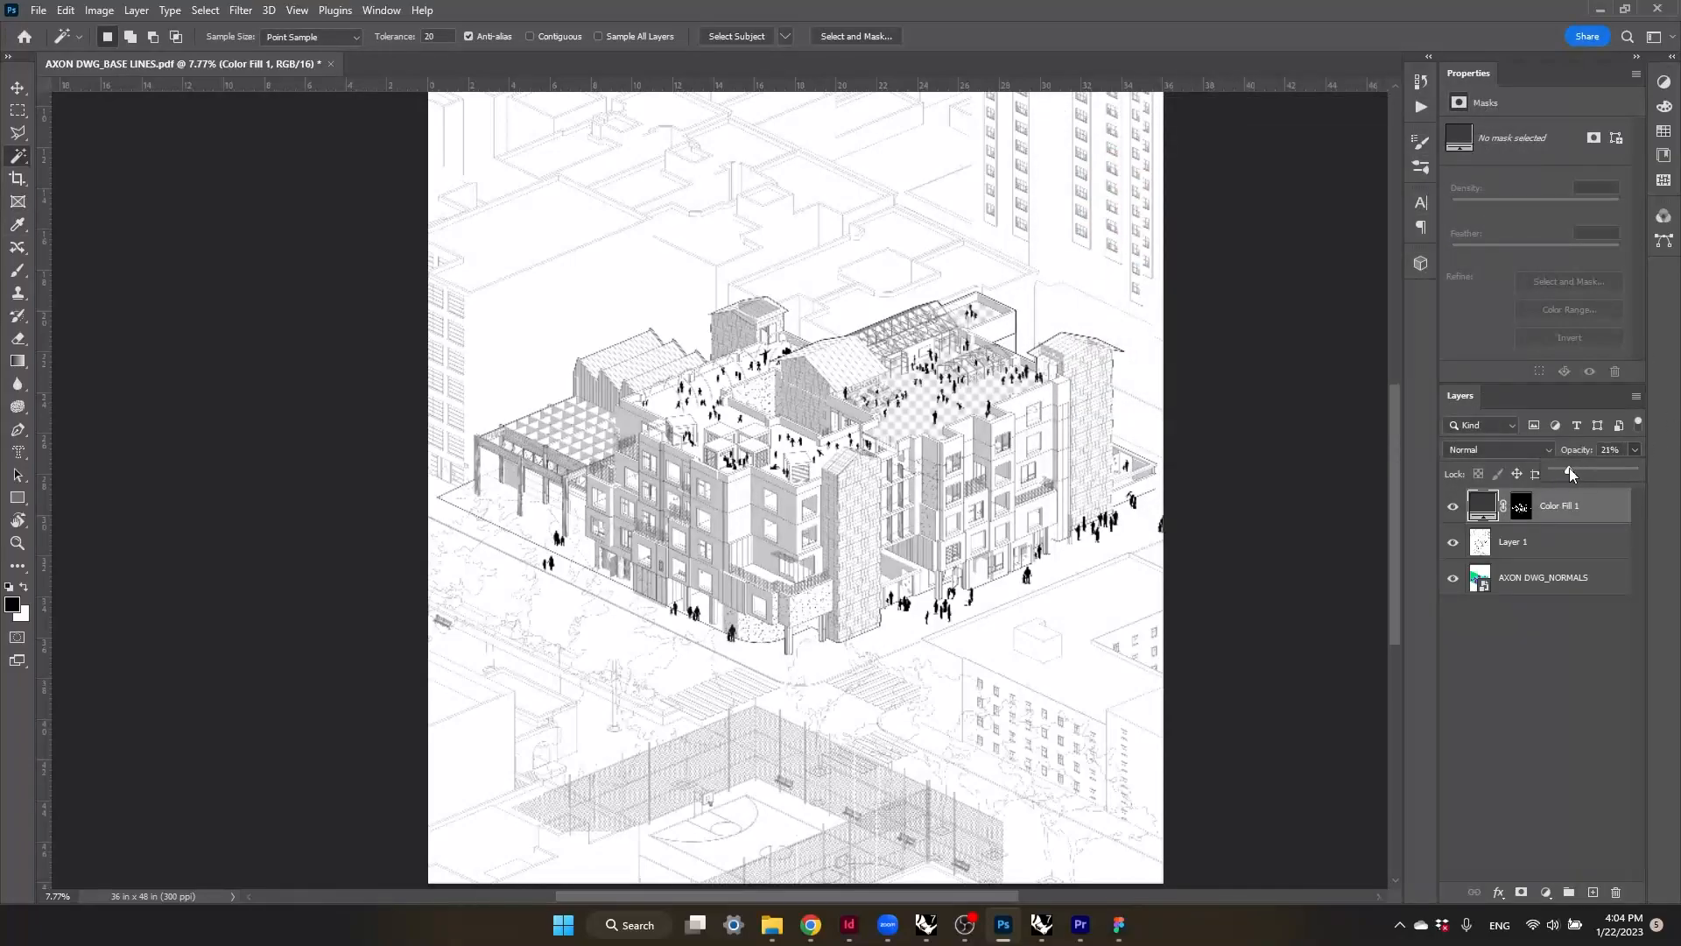
alt+scroll(978, 549, up, 5)
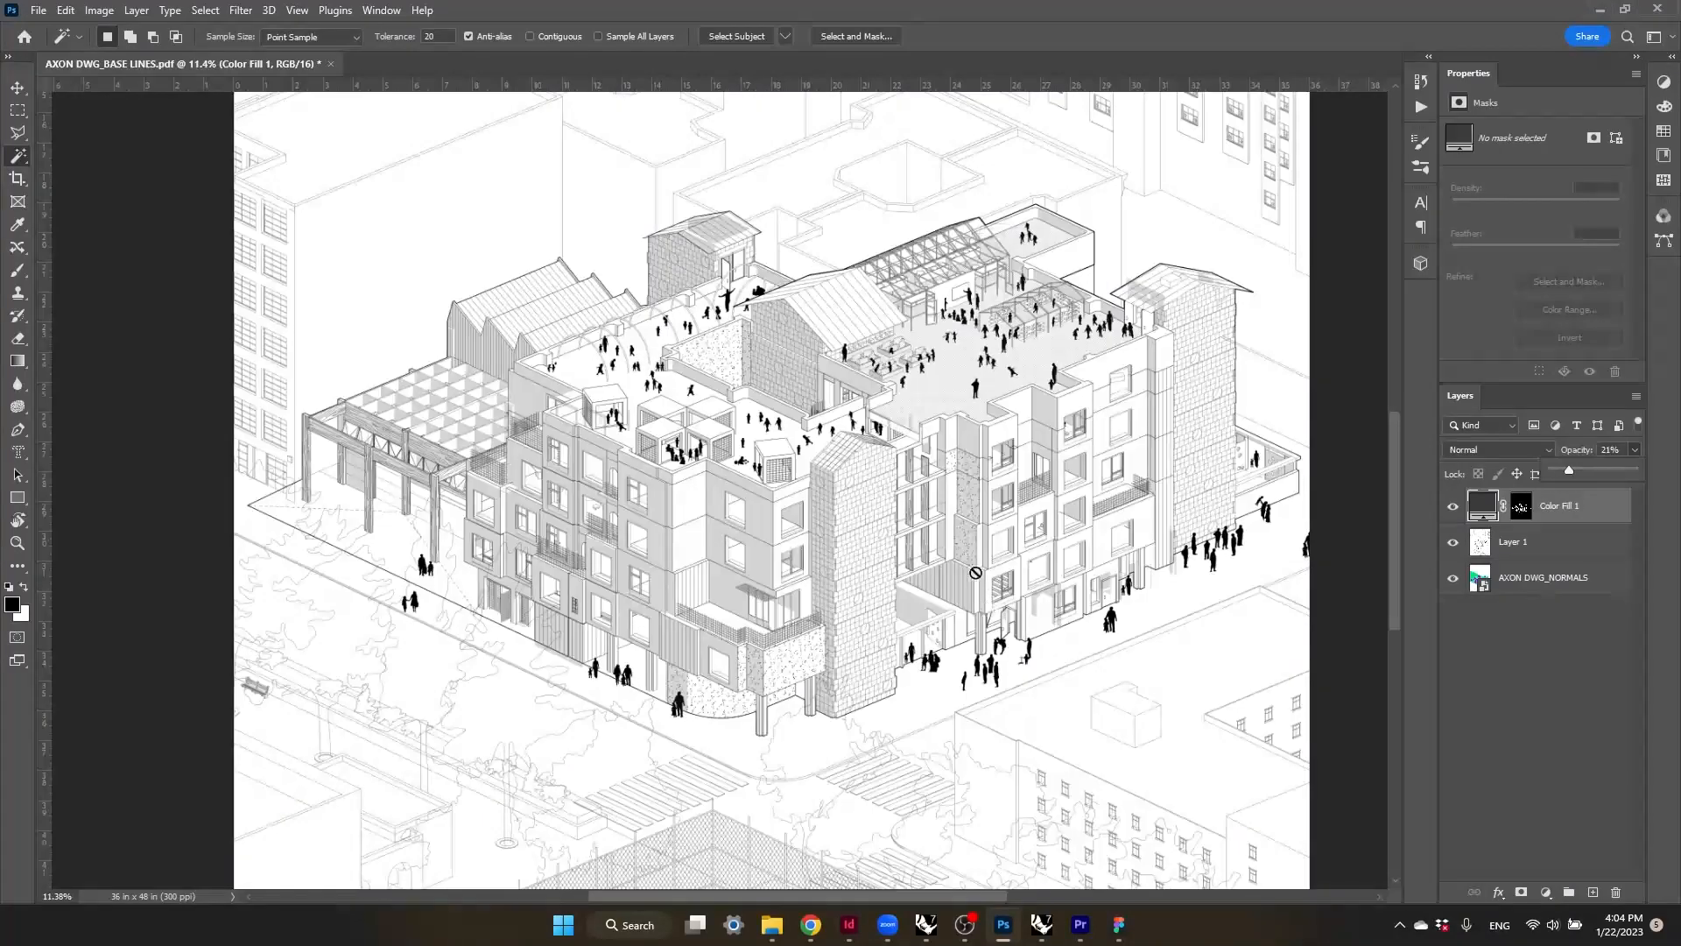
alt+scroll(978, 549, down, 5)
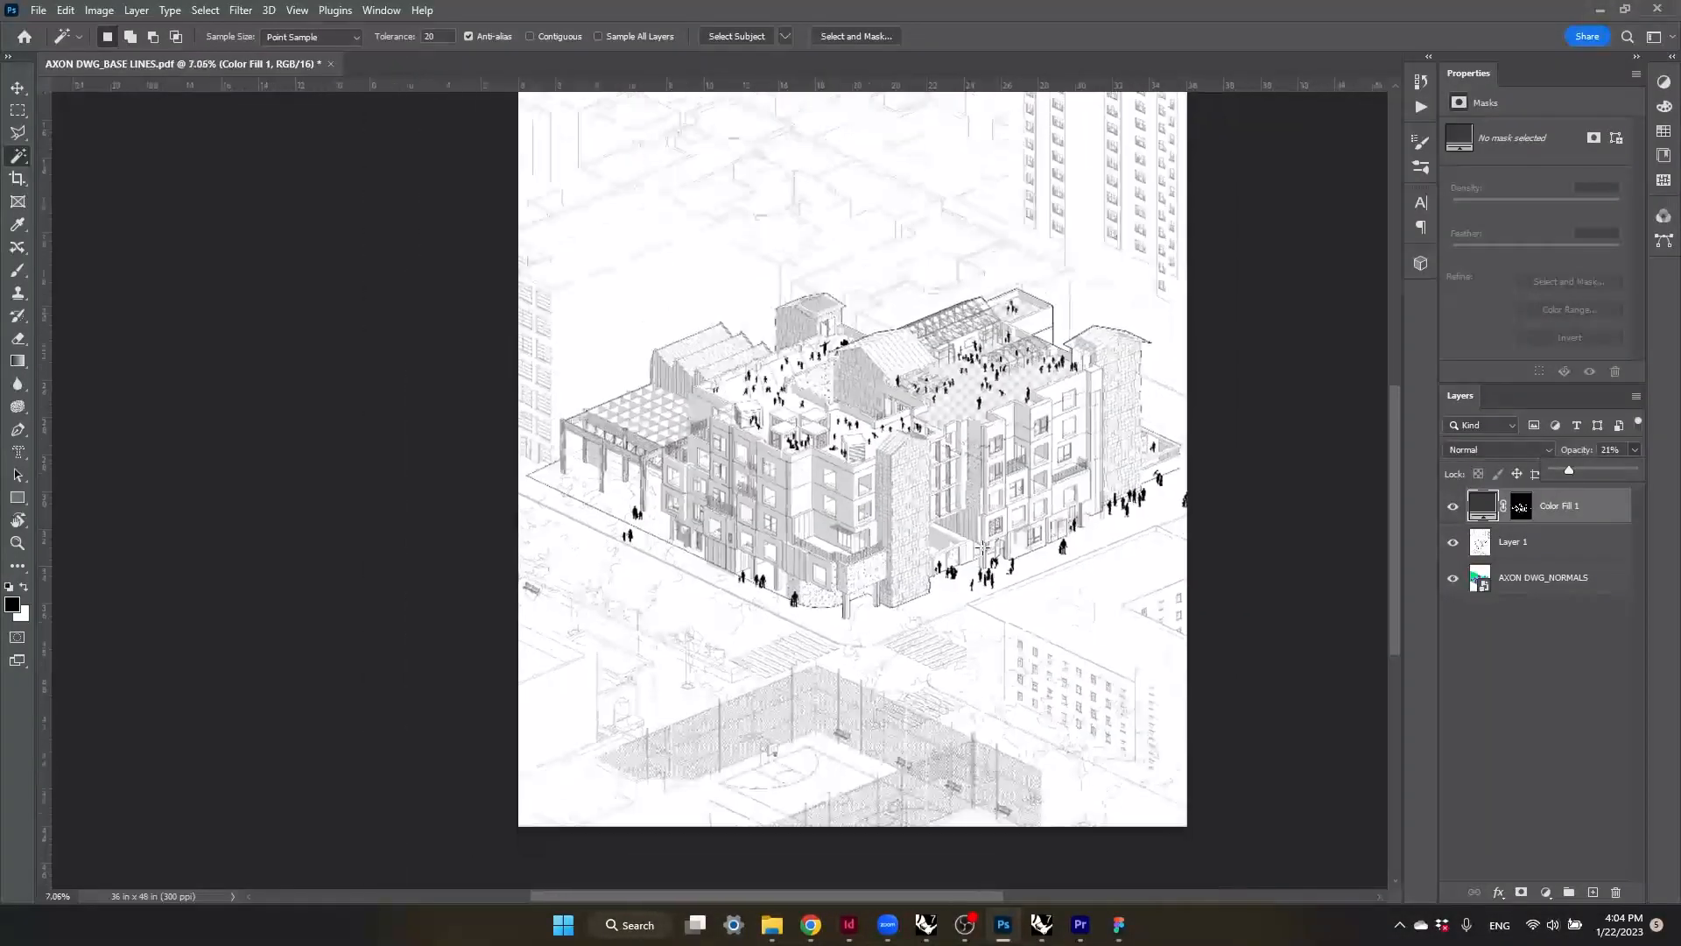
- Examine the grey facade shading against the linework across the whole axonometric, with no layer selected
scroll(985, 560, up, 3)
alt+scroll(819, 734, up, 5)
alt+scroll(607, 784, down, 3)
scroll(796, 688, down, 2)
alt+scroll(805, 681, down, 3)
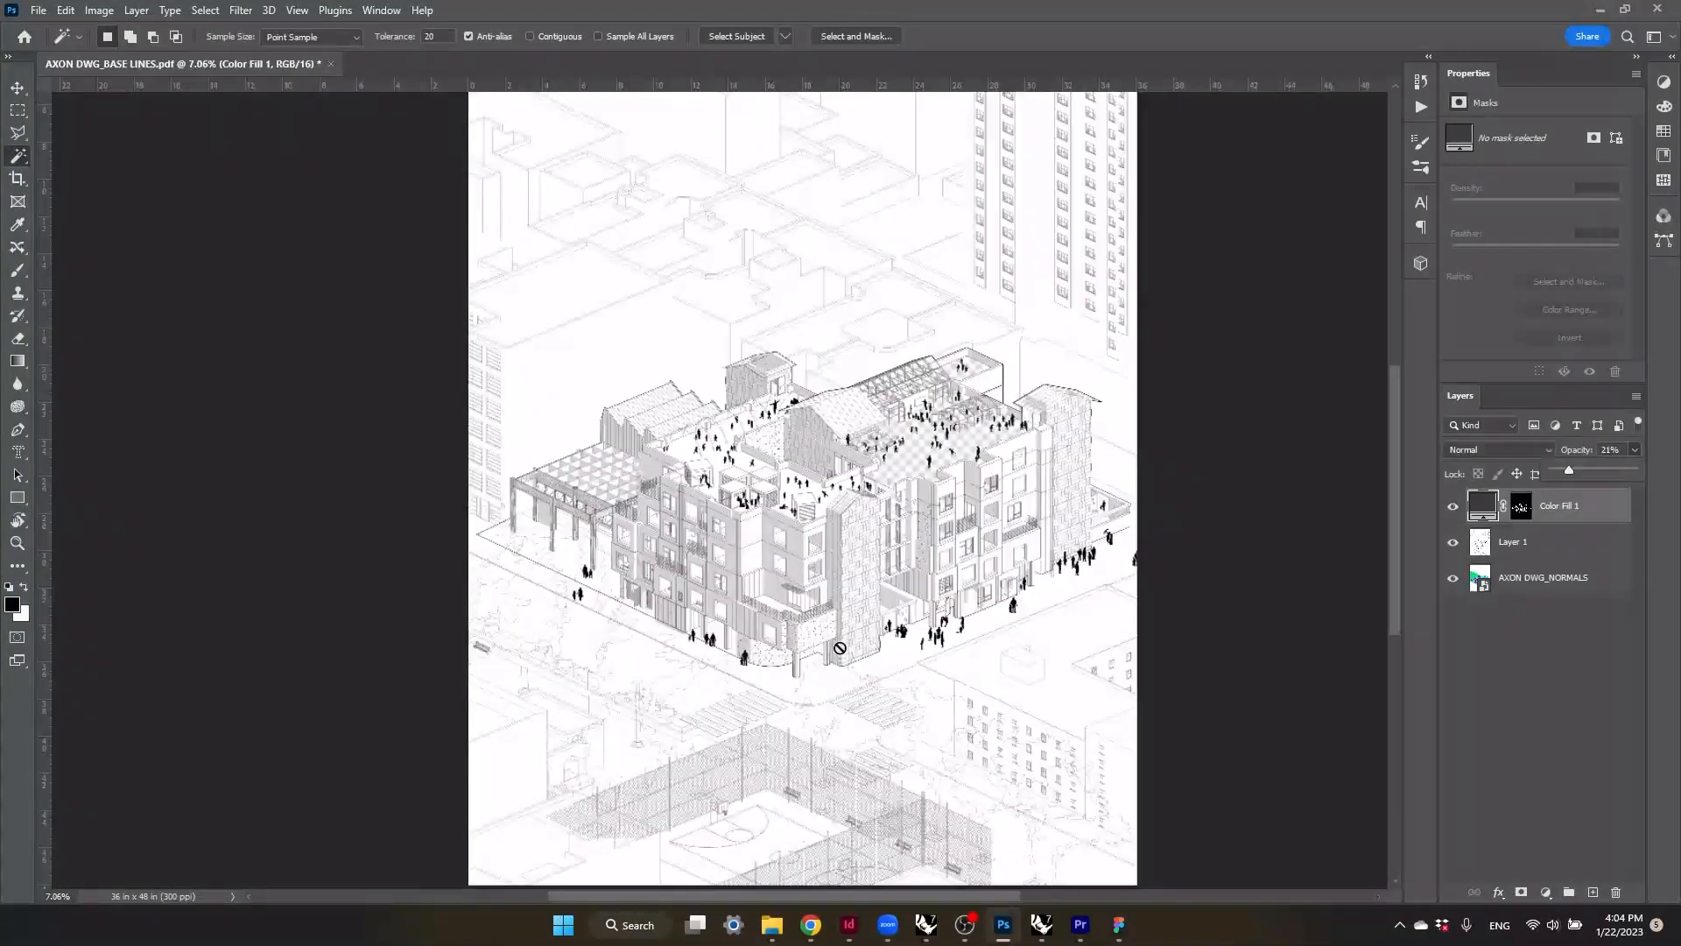
scroll(839, 646, down, 2)
scroll(812, 557, up, 2)
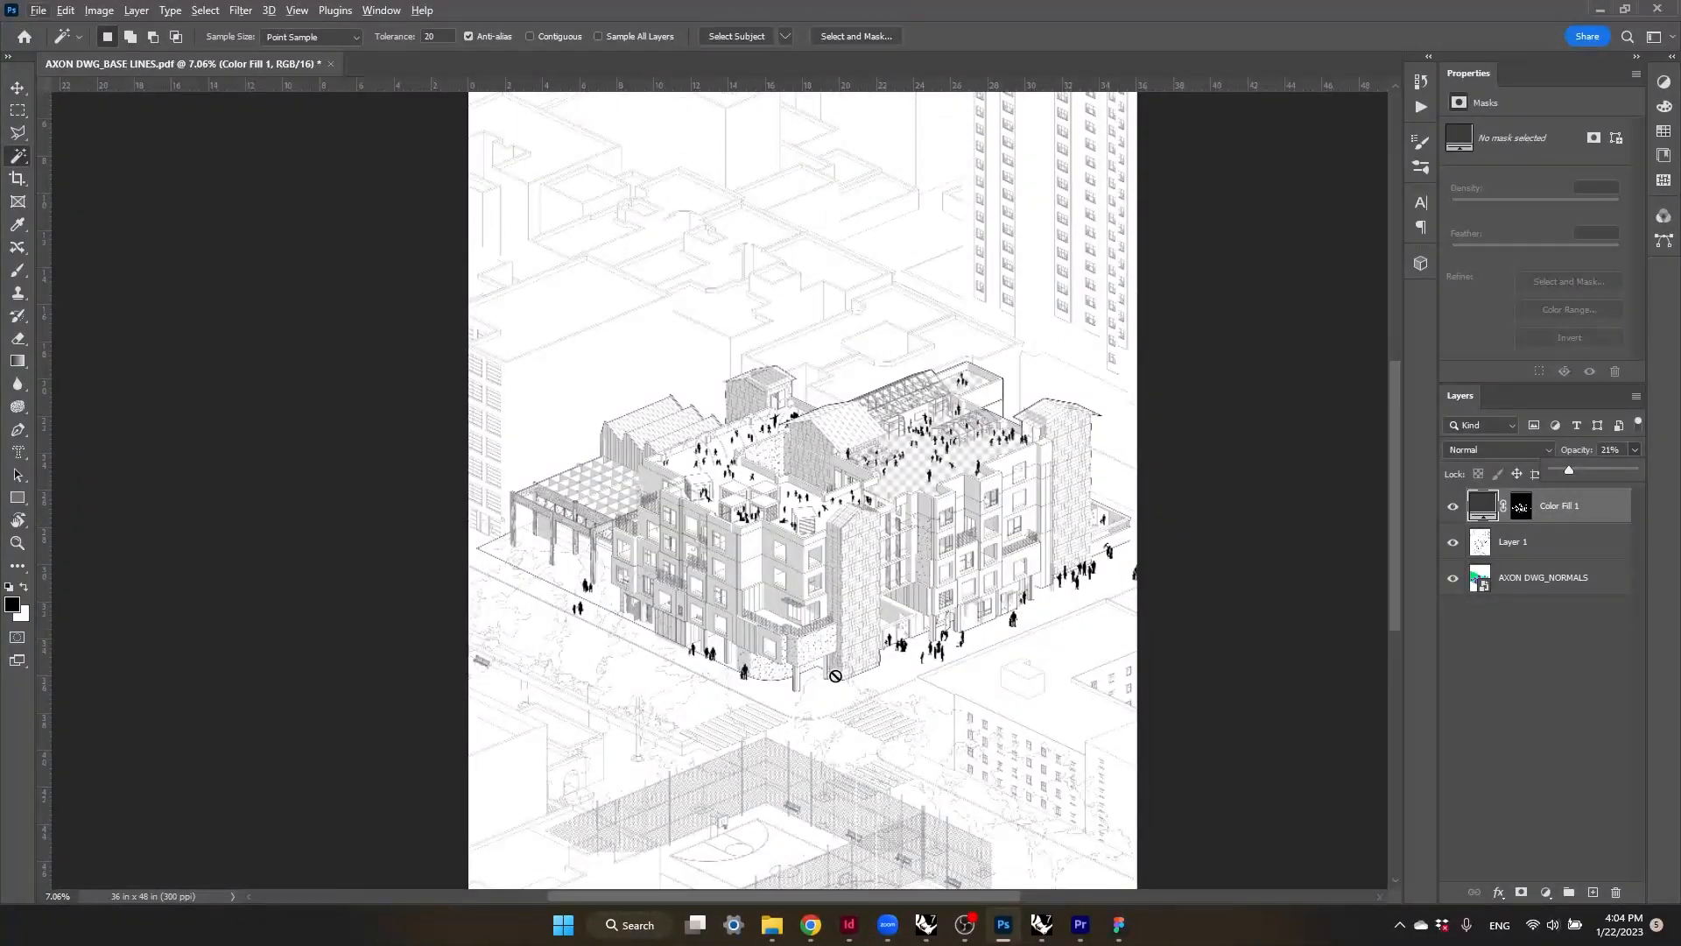
alt+scroll(801, 666, up, 3)
alt+scroll(905, 665, down, 2)
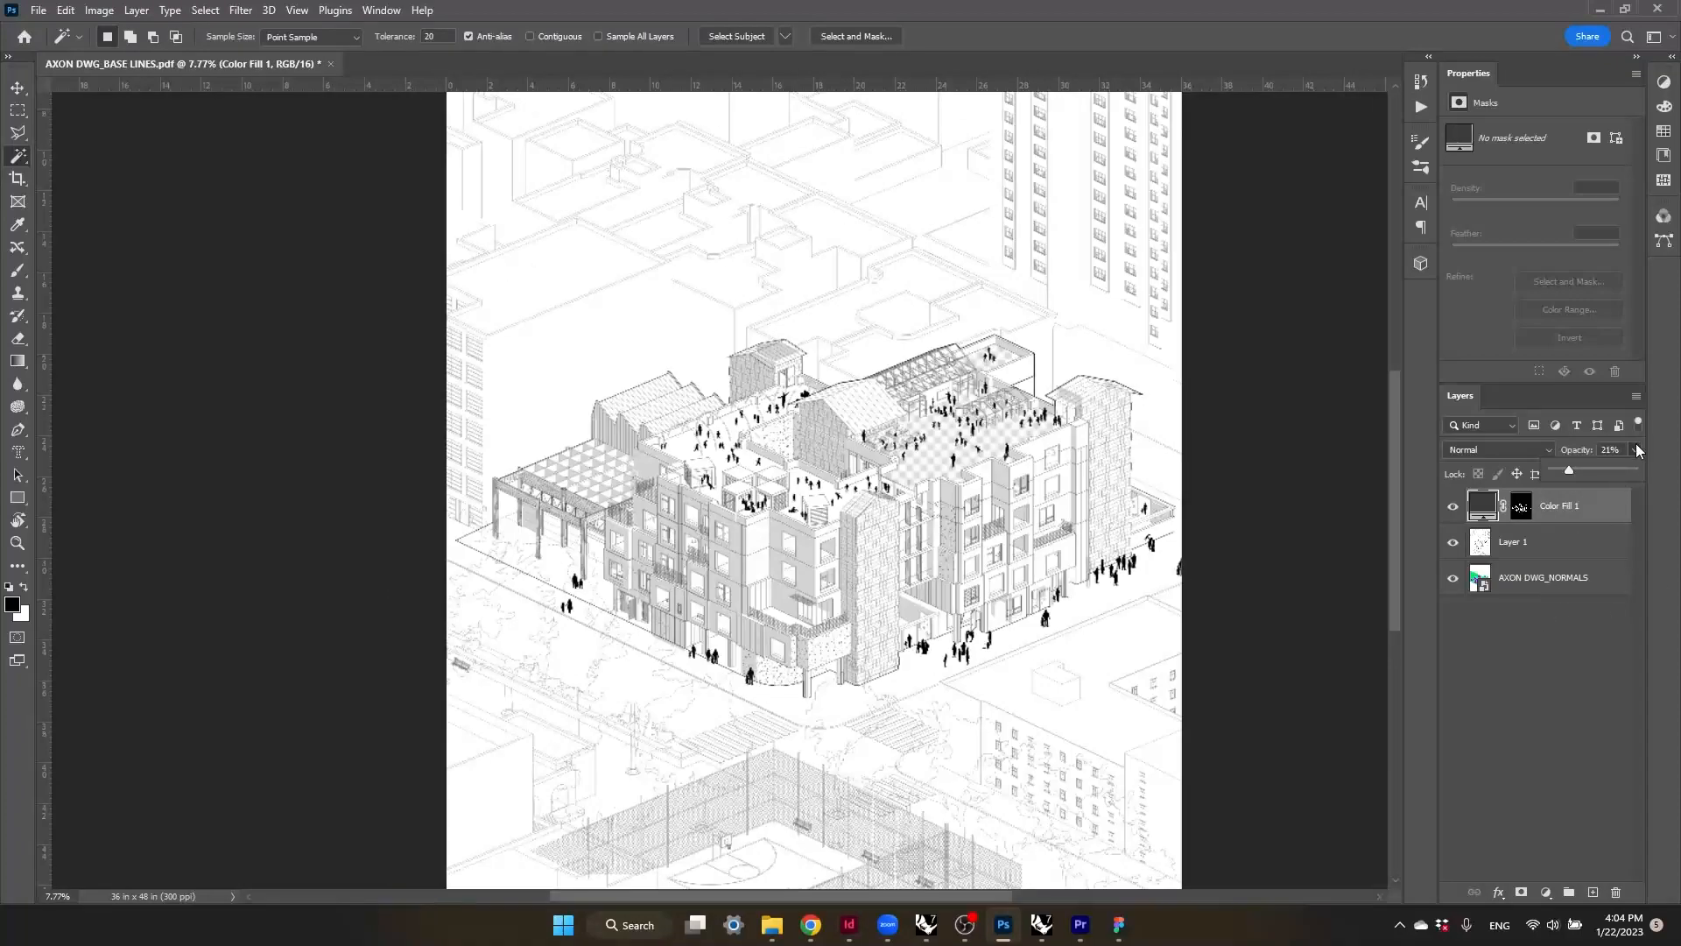
click(1526, 718)
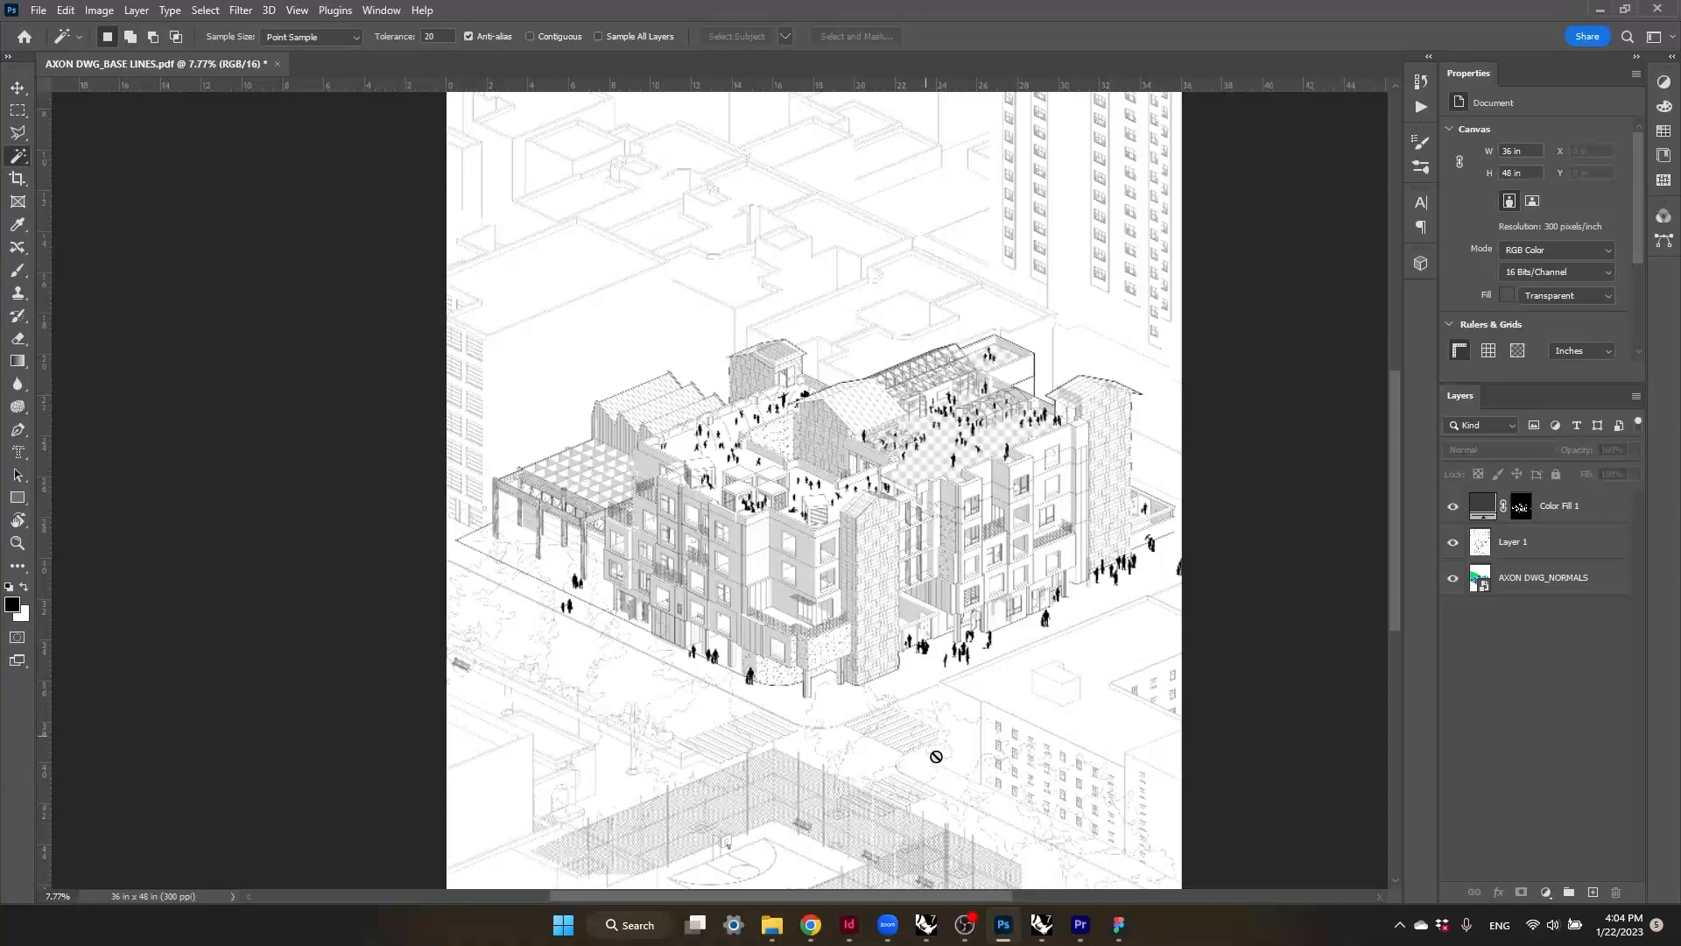
alt+scroll(869, 588, down, 2)
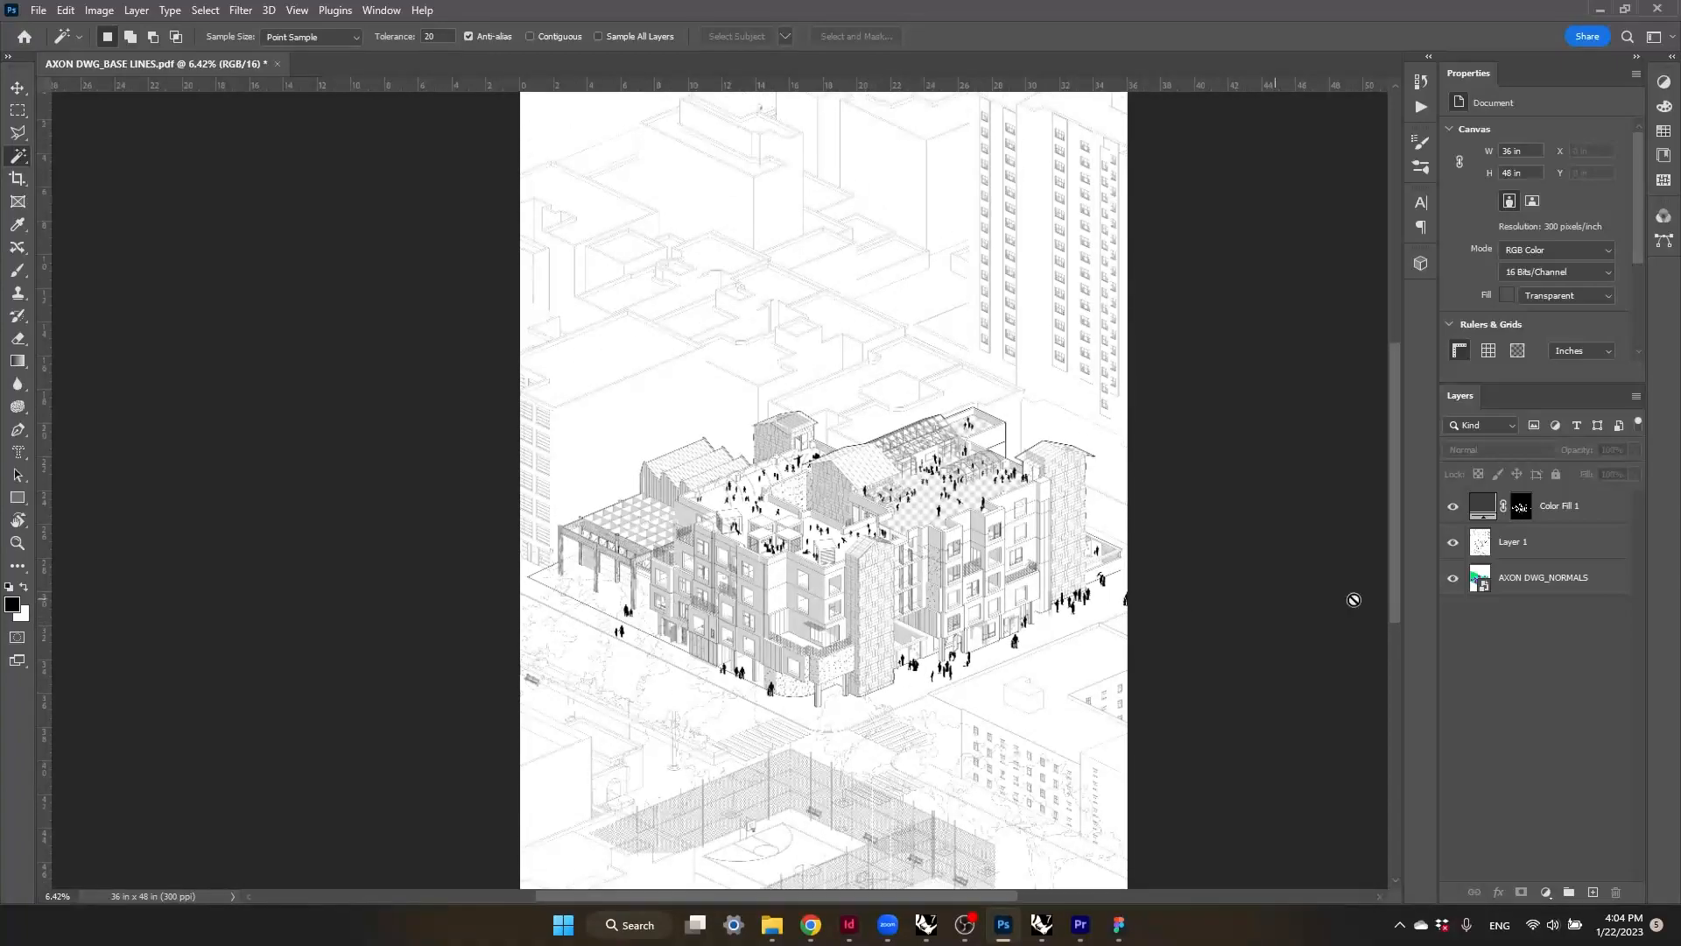
- Place the AXON DWG_SHADOWS_2 PDF as a smart object at full page size and move its layer above Color Fill 1
click(1501, 537)
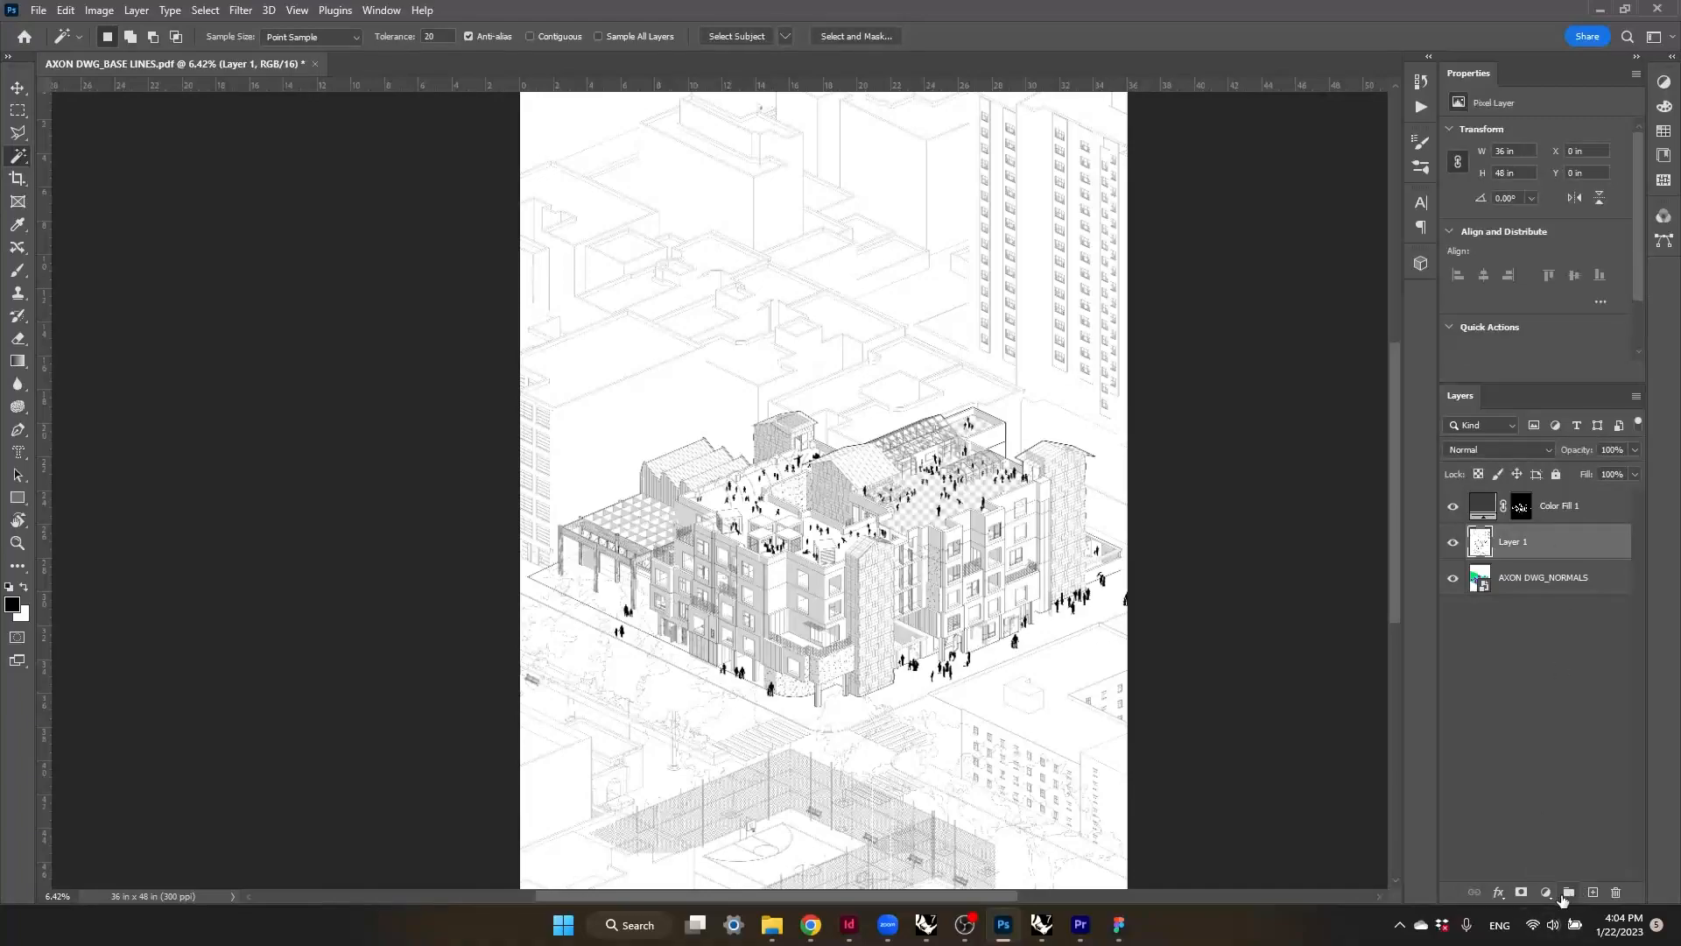
click(772, 924)
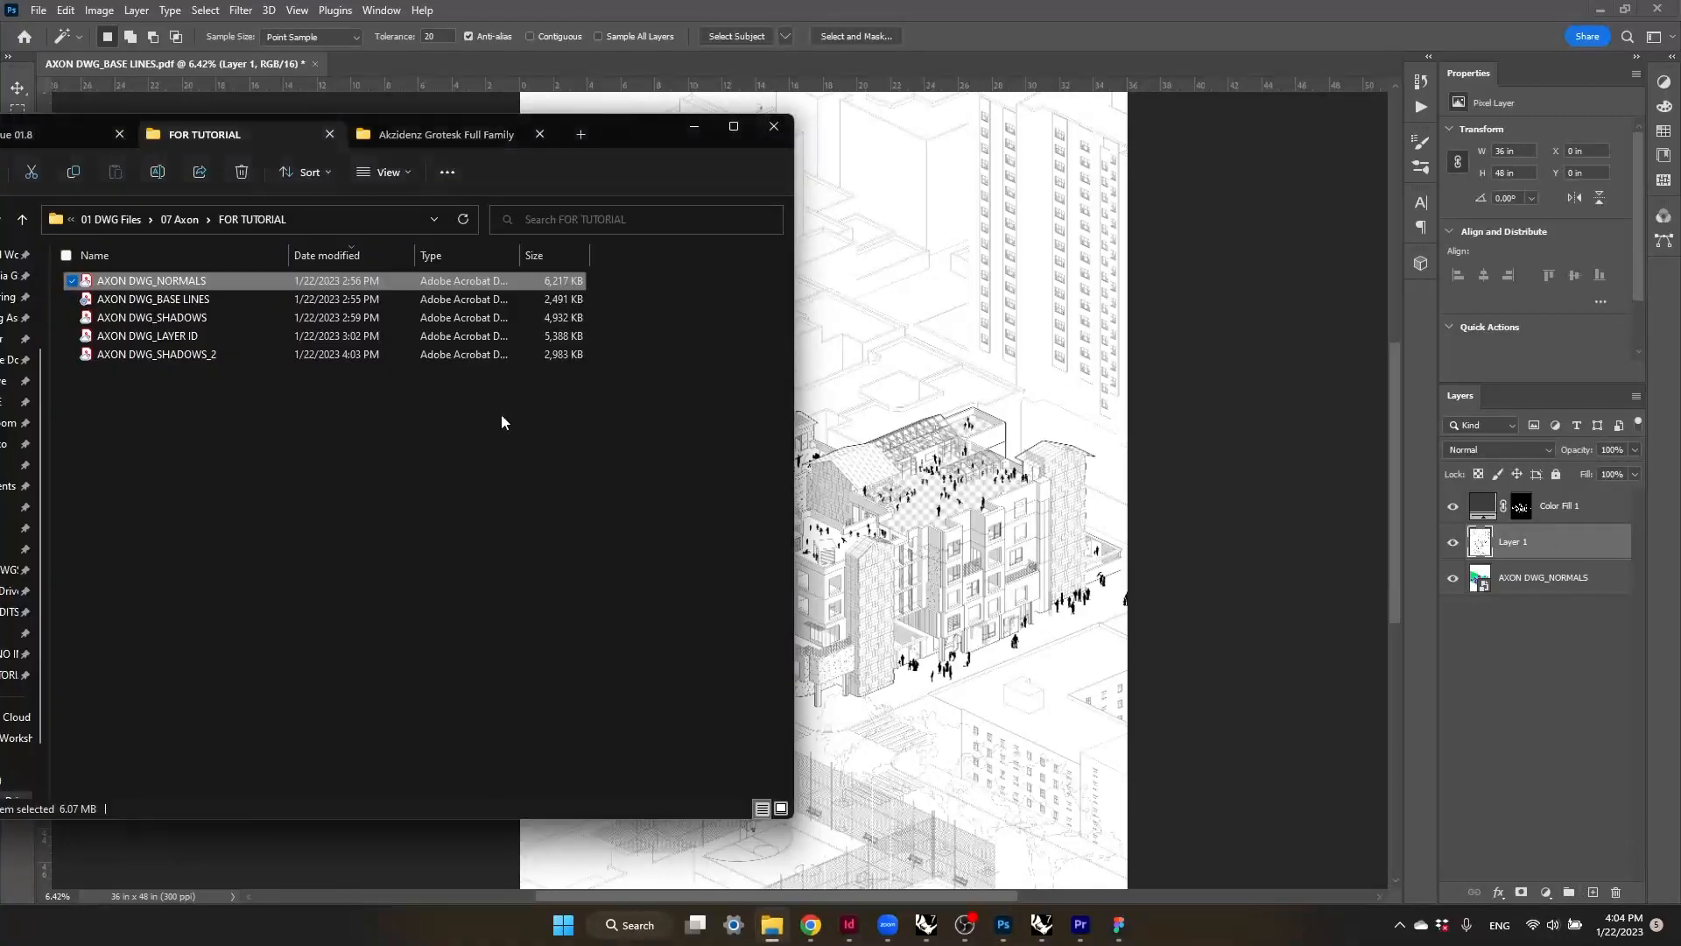
click(363, 357)
drag(364, 356, 942, 394)
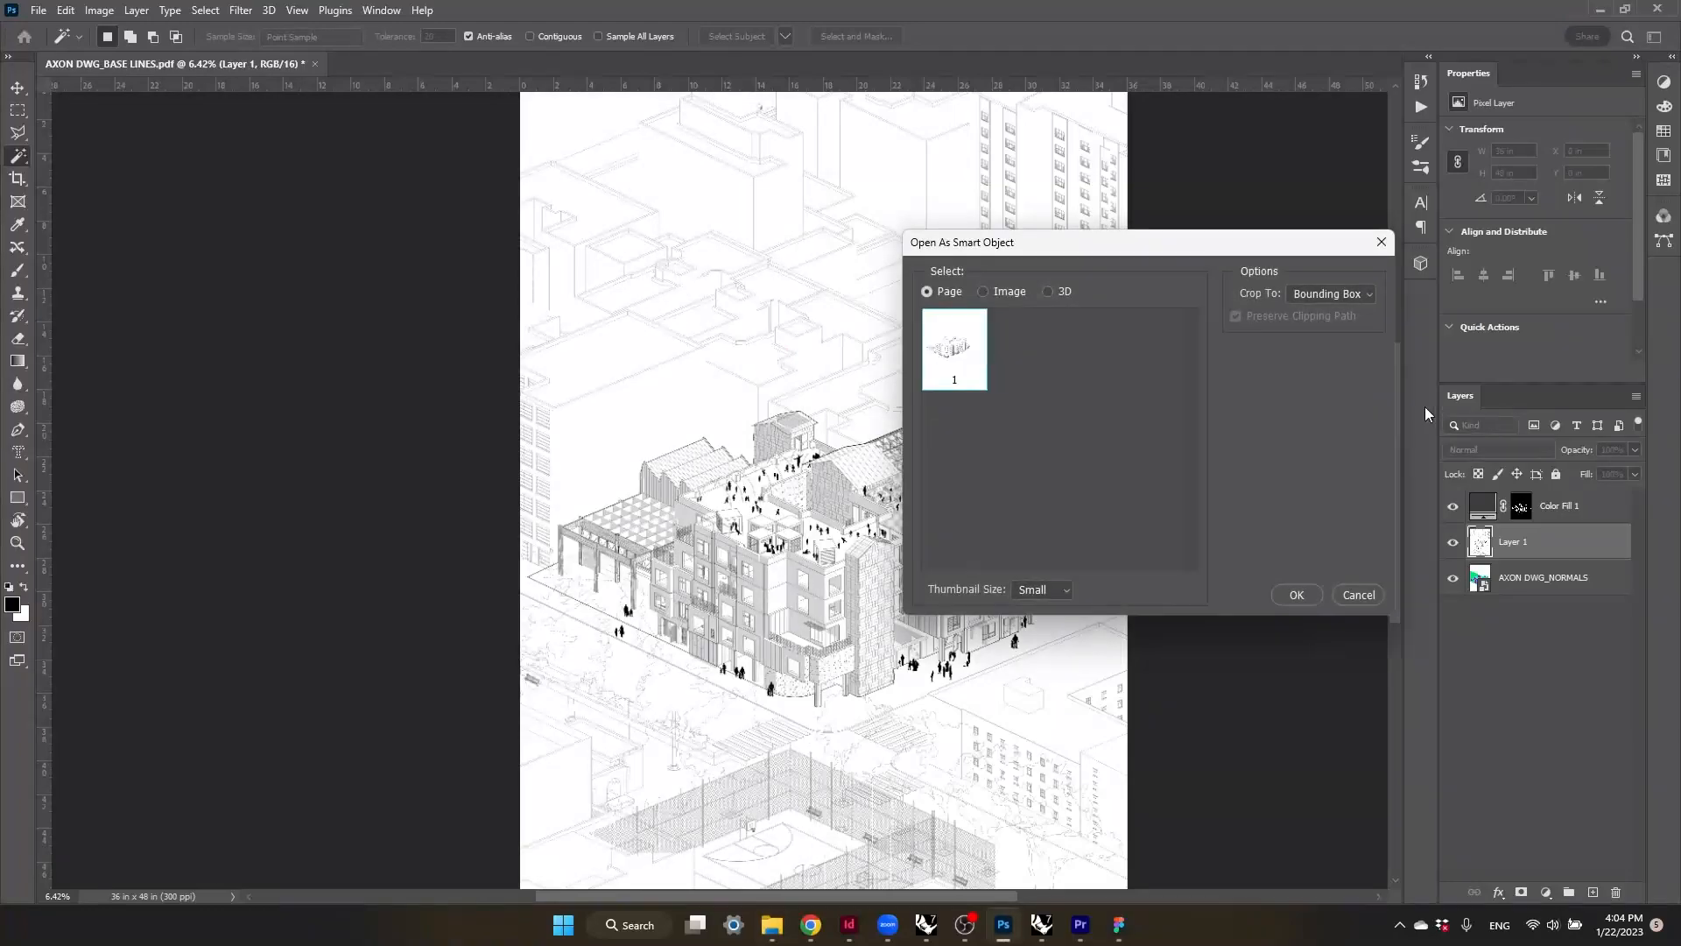
click(1289, 595)
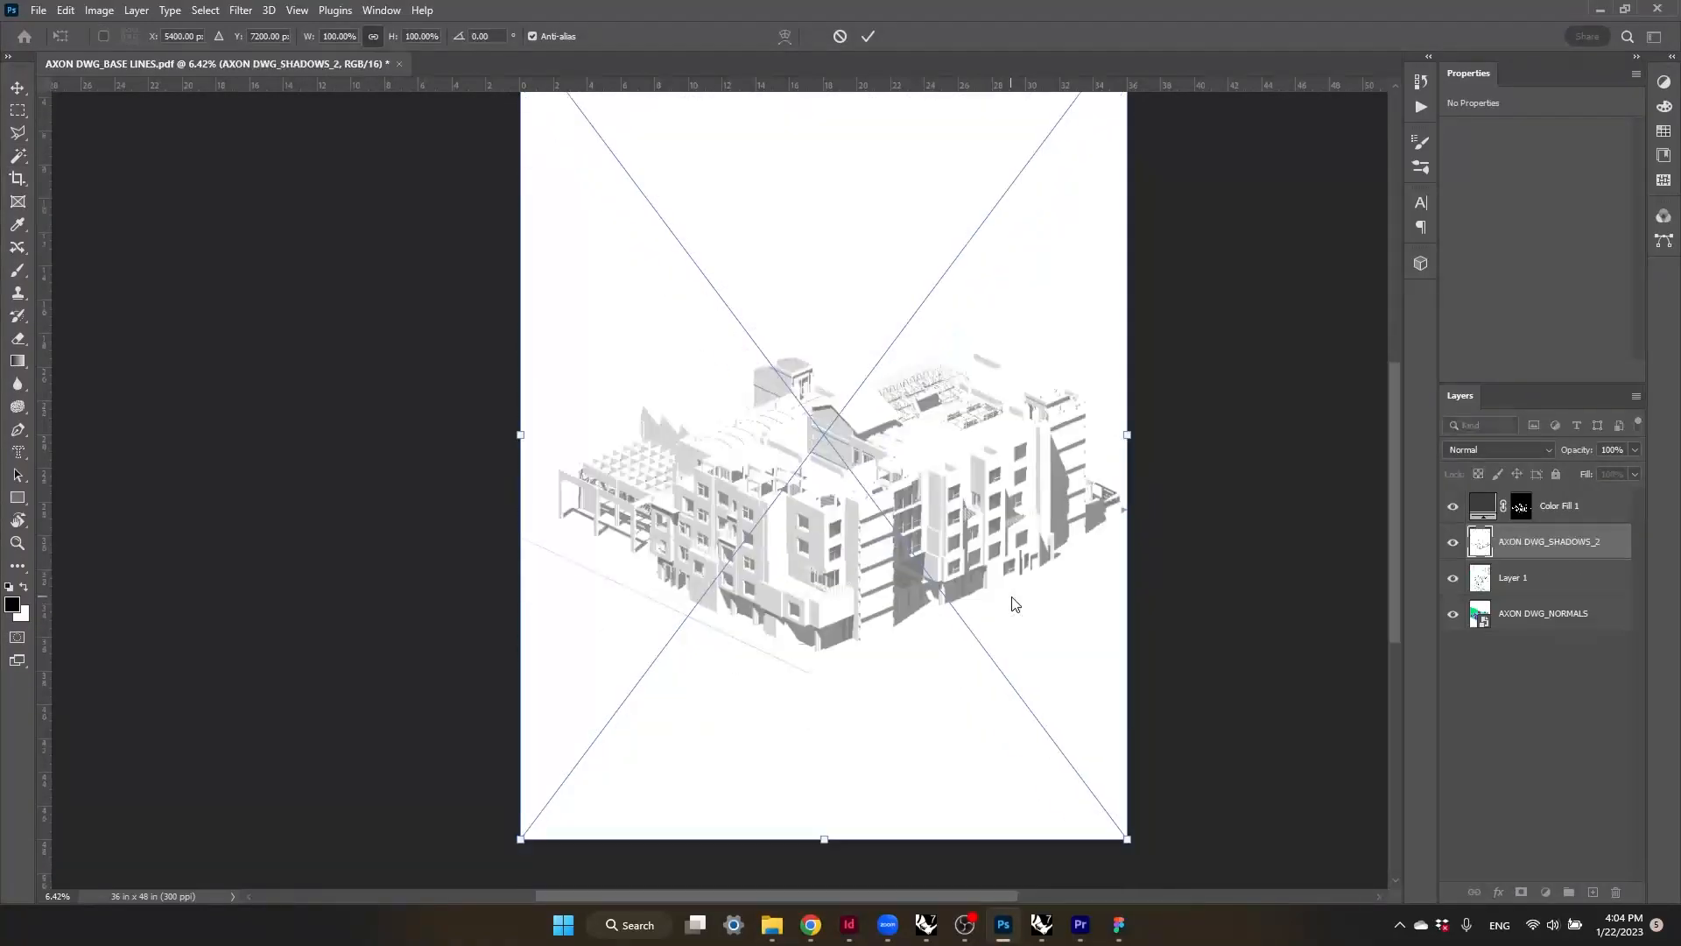
alt+scroll(1007, 580, down, 1)
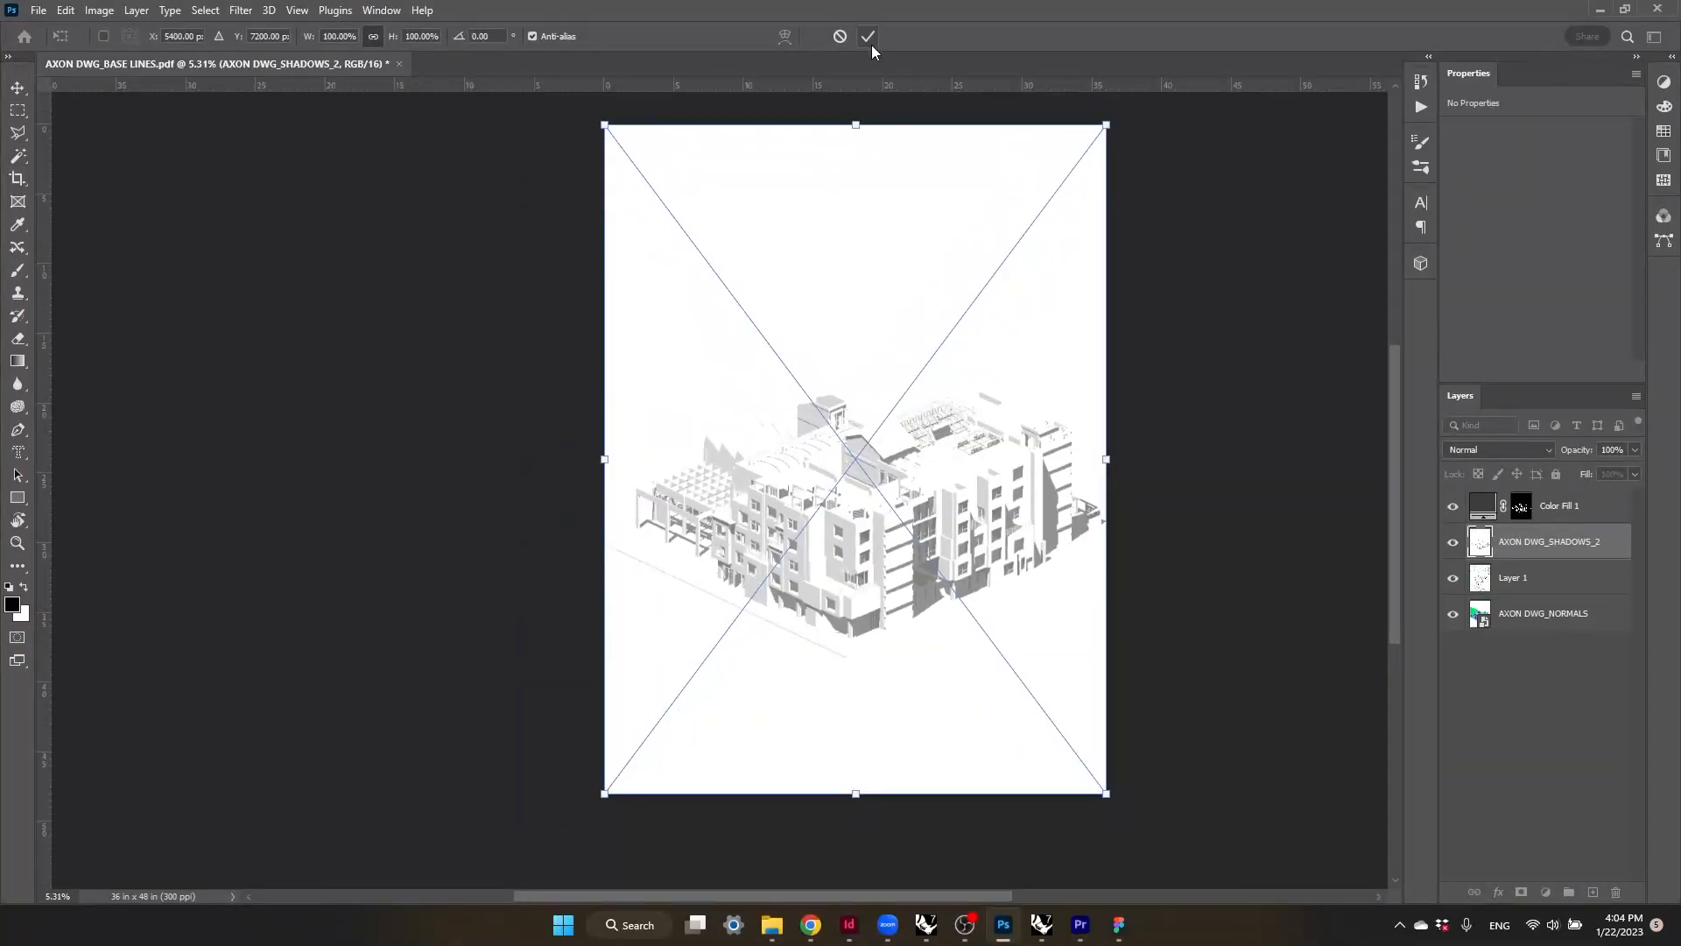
key(Return)
drag(1568, 541, 1554, 498)
alt+scroll(1156, 578, up, 1)
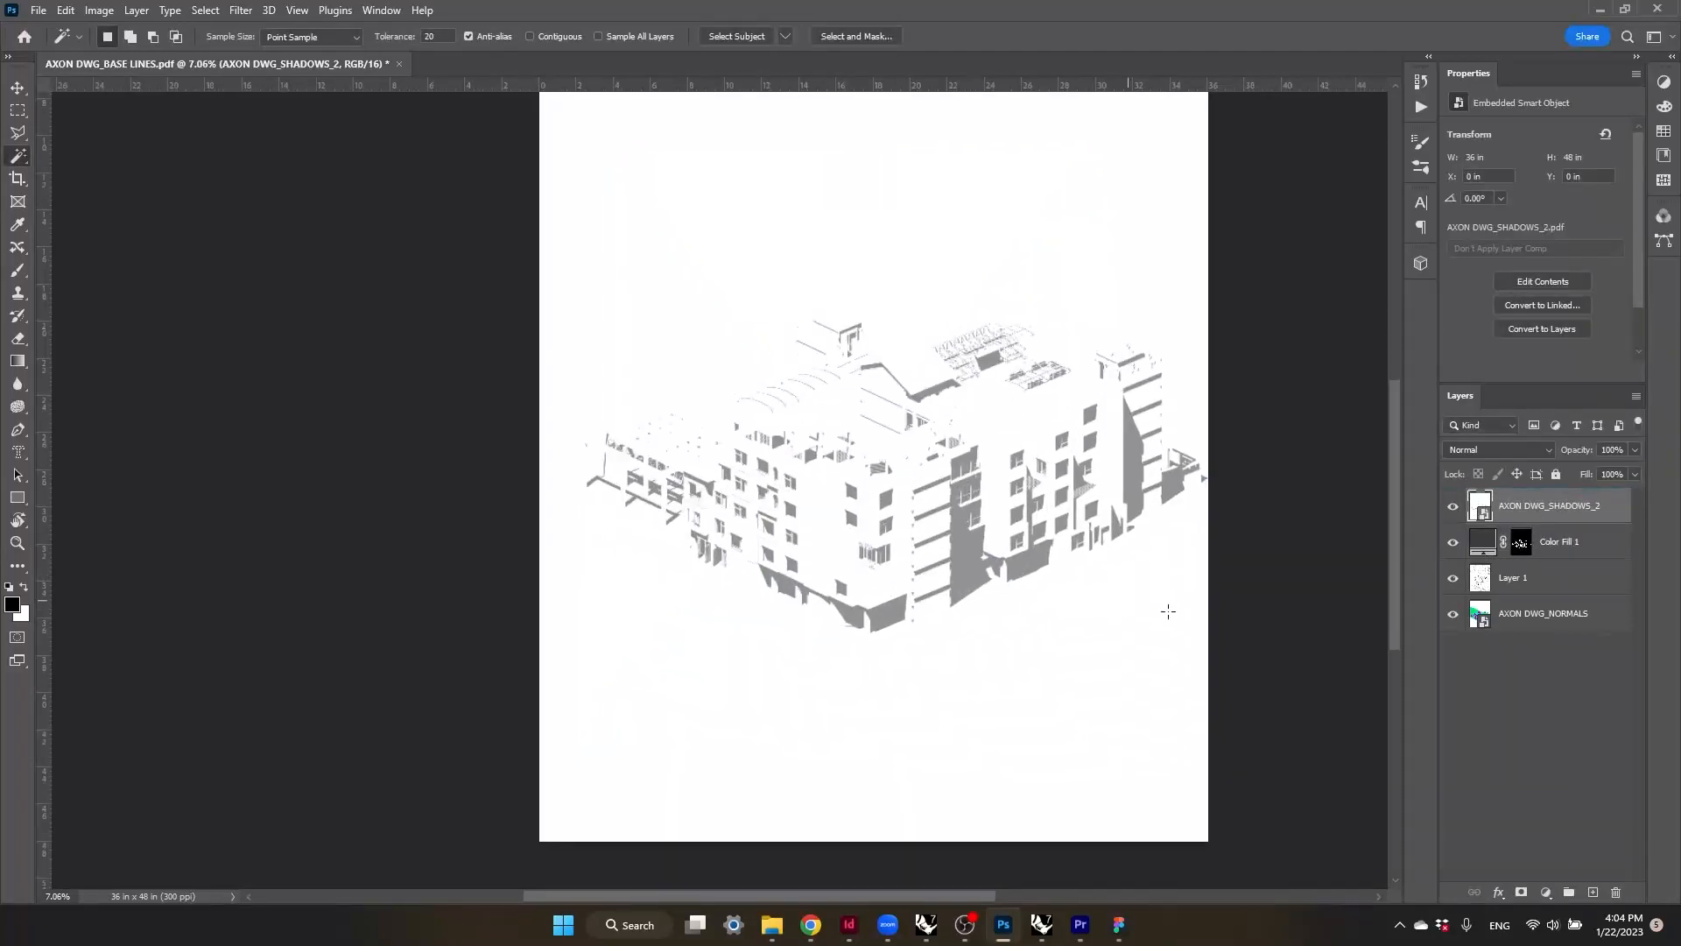
- Set the blend mode of the AXON DWG_SHADOWS_2 layer to Linear Burn
click(1499, 450)
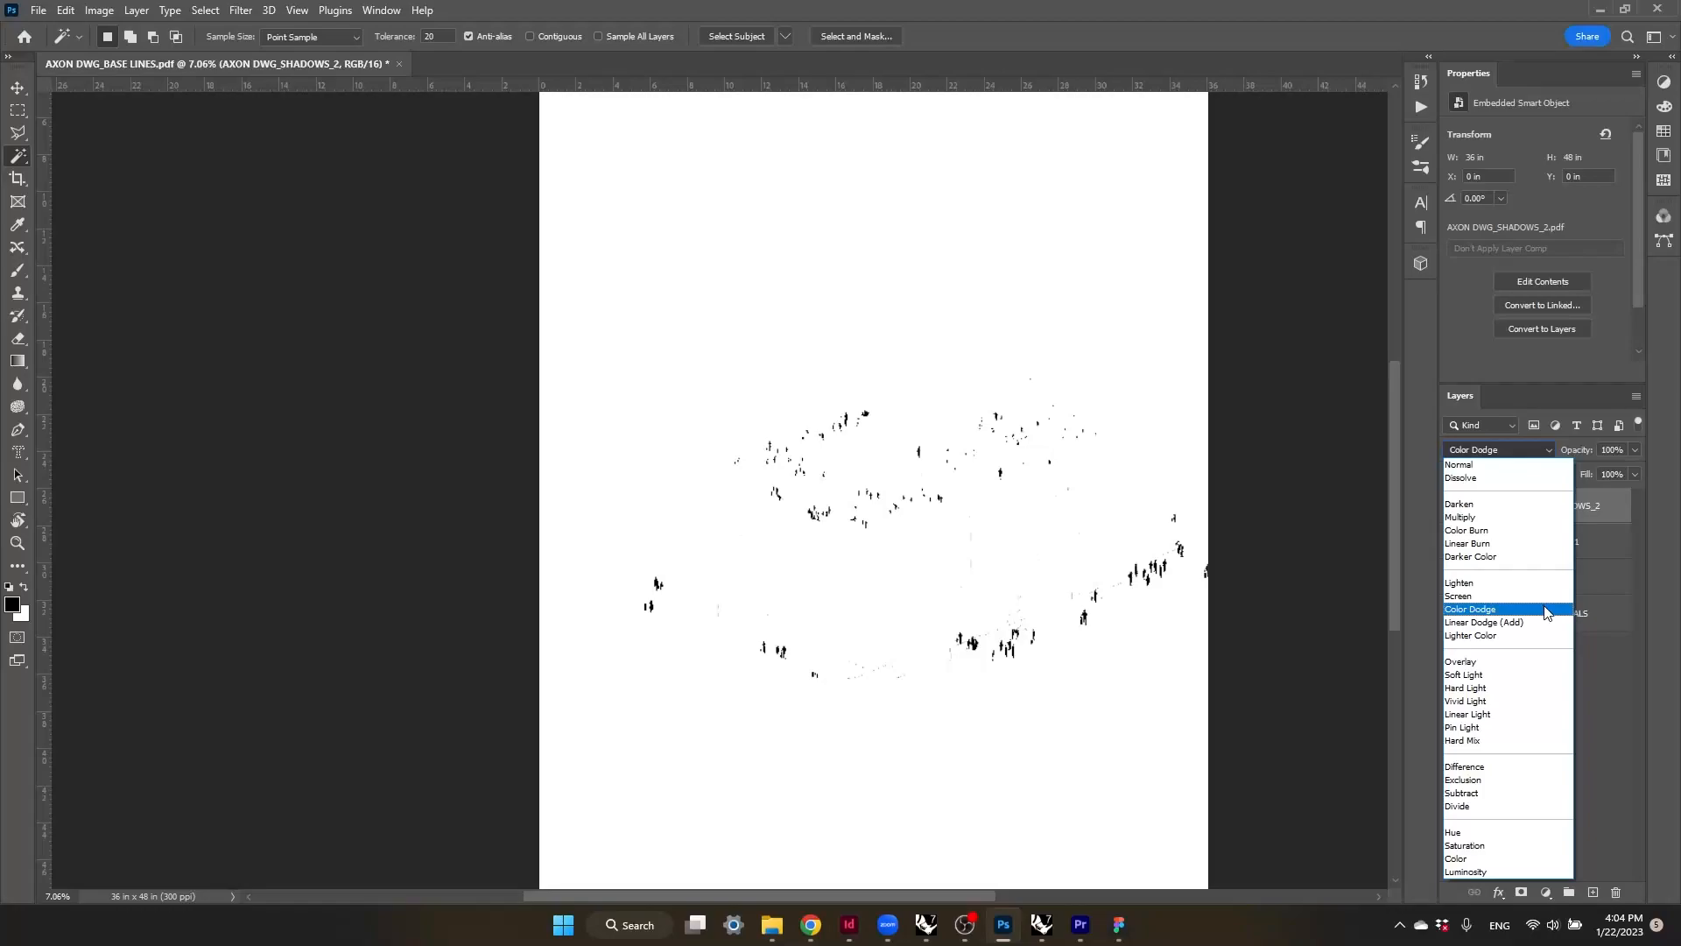
click(1541, 550)
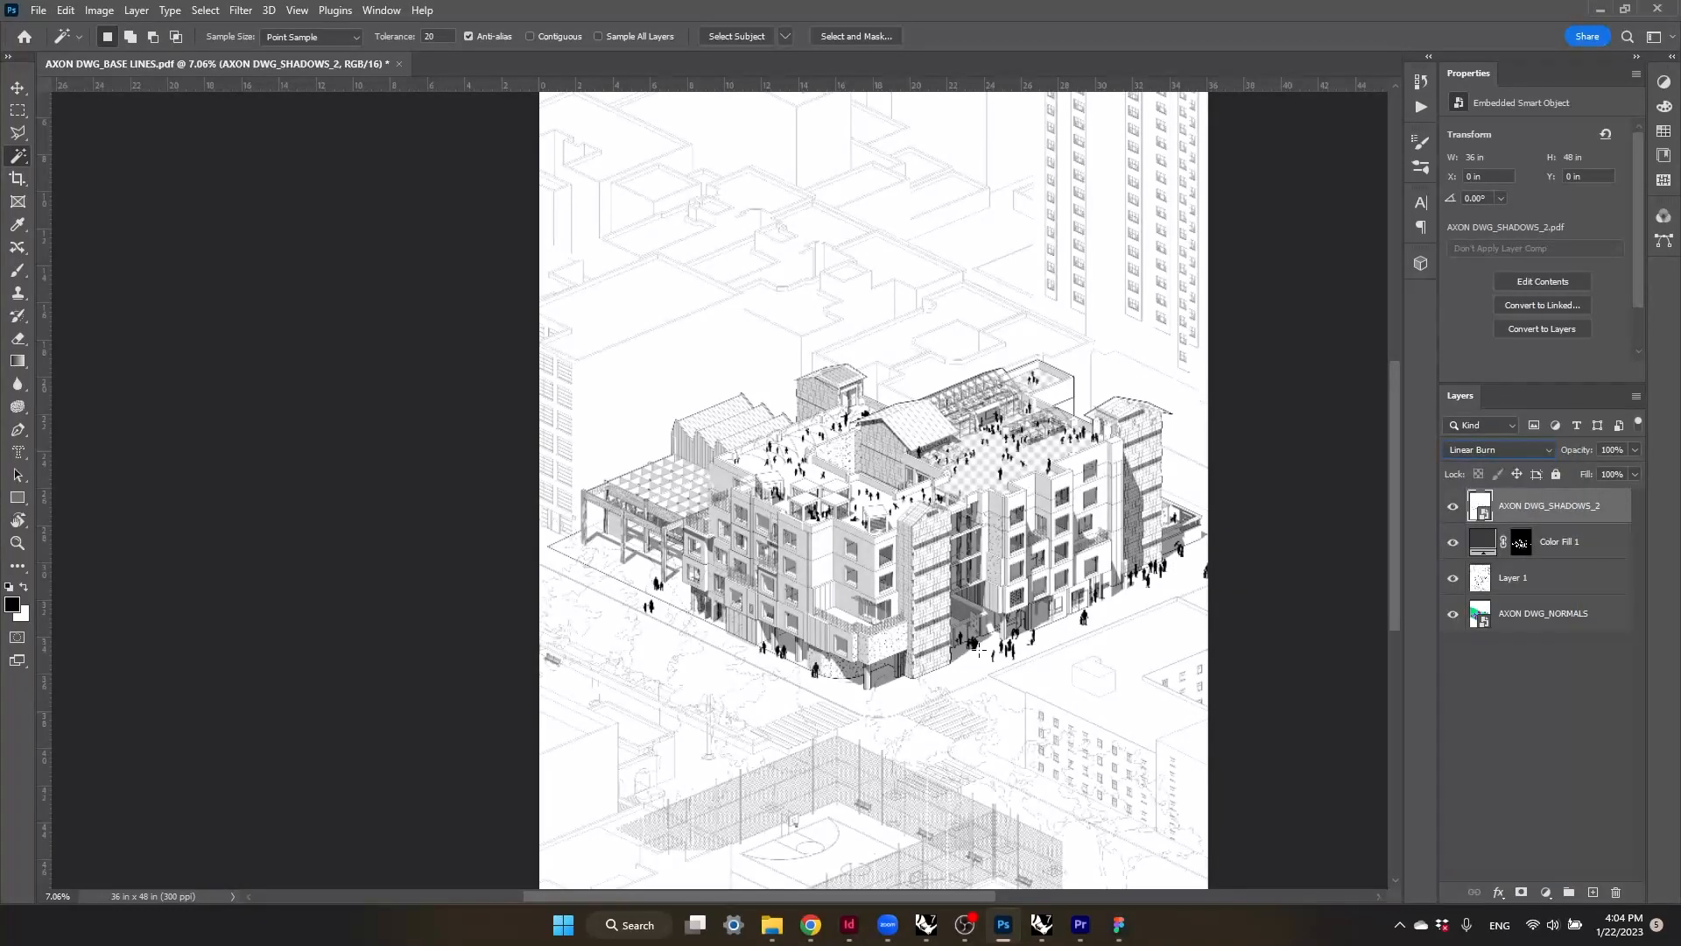
click(1499, 450)
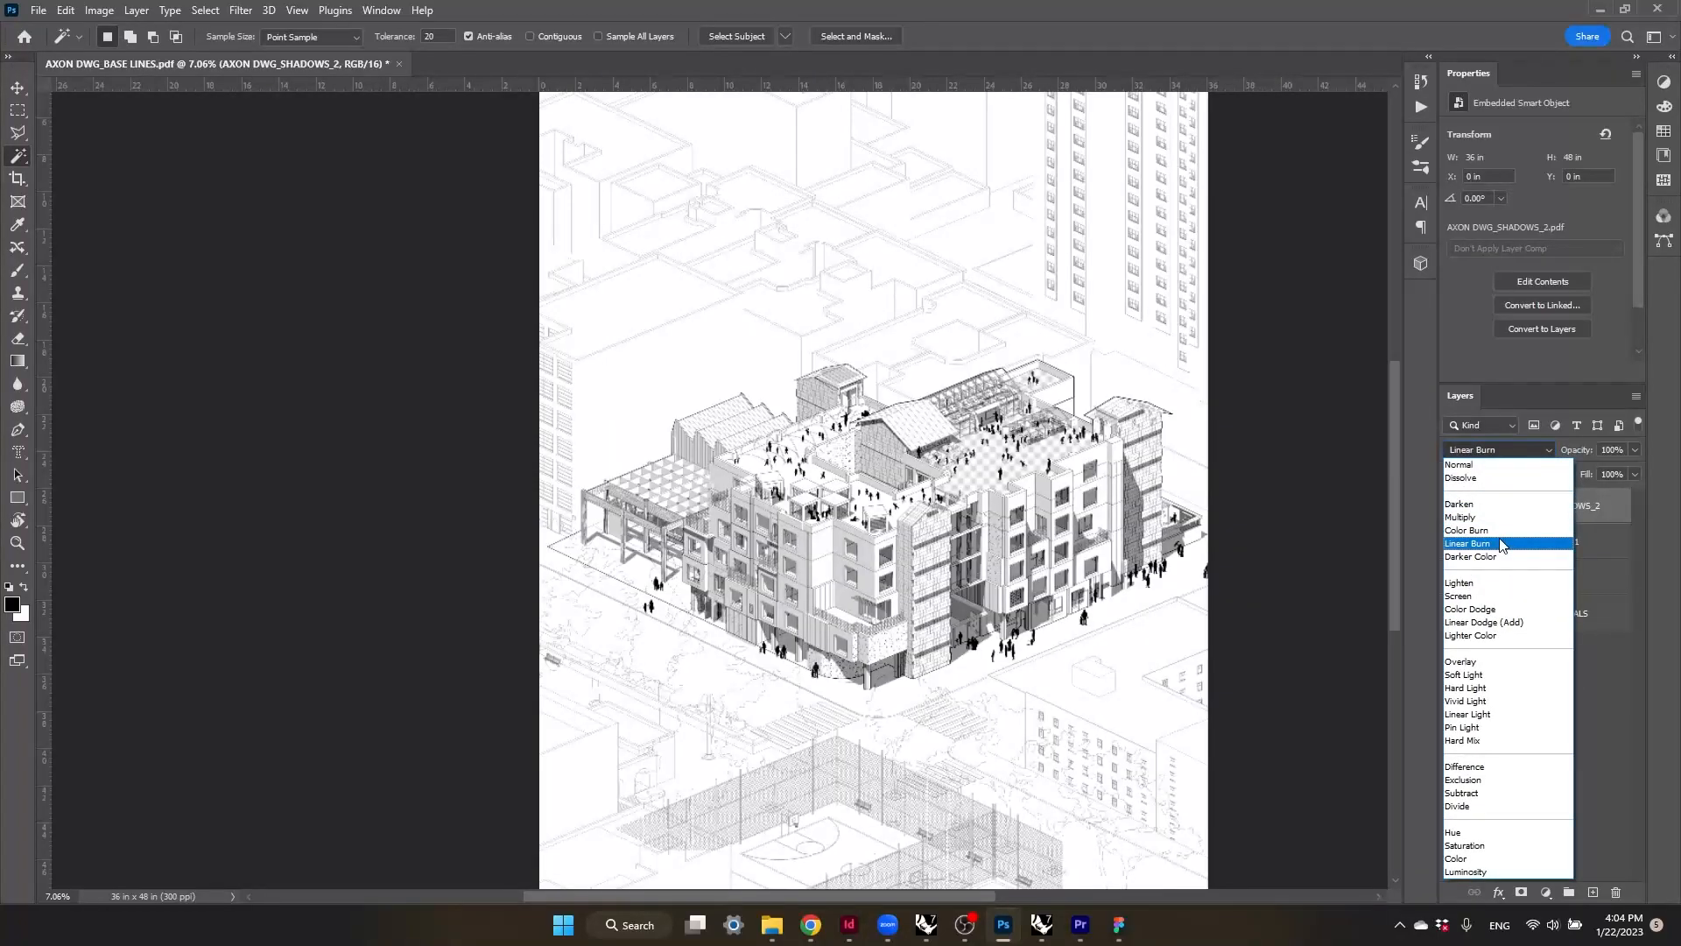
click(1501, 545)
click(1553, 734)
click(1535, 508)
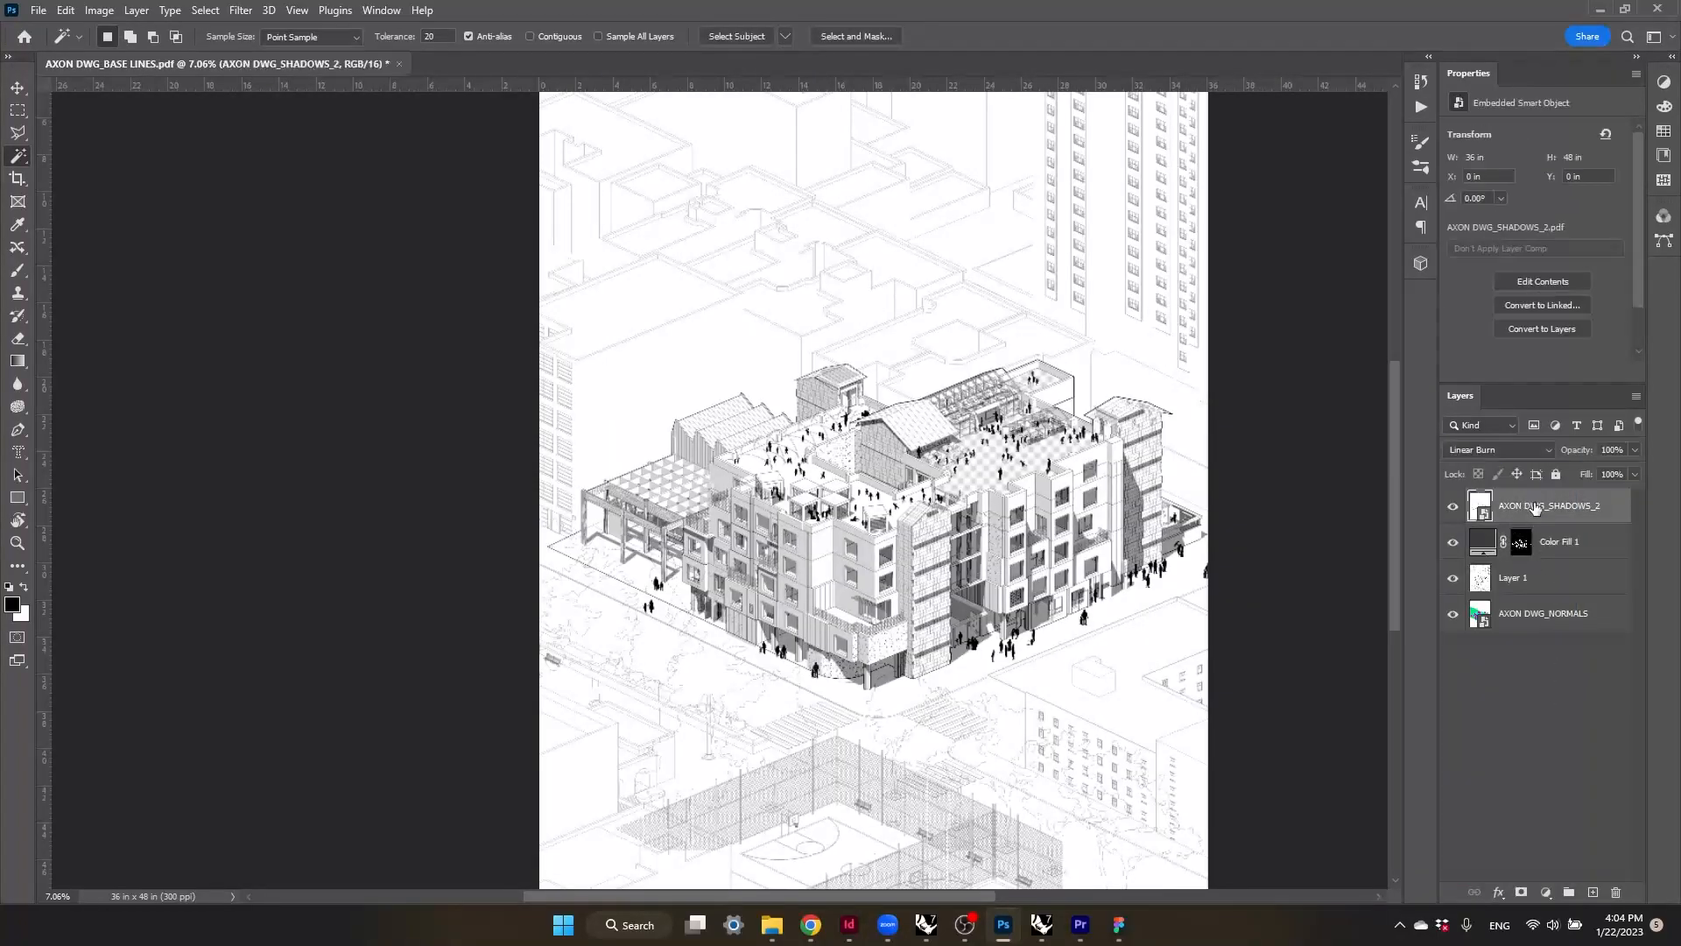
- Isolate AXON DWG_SHADOWS_2, select all its grey shadow areas with the Magic Wand, and show every layer again
alt+click(1455, 506)
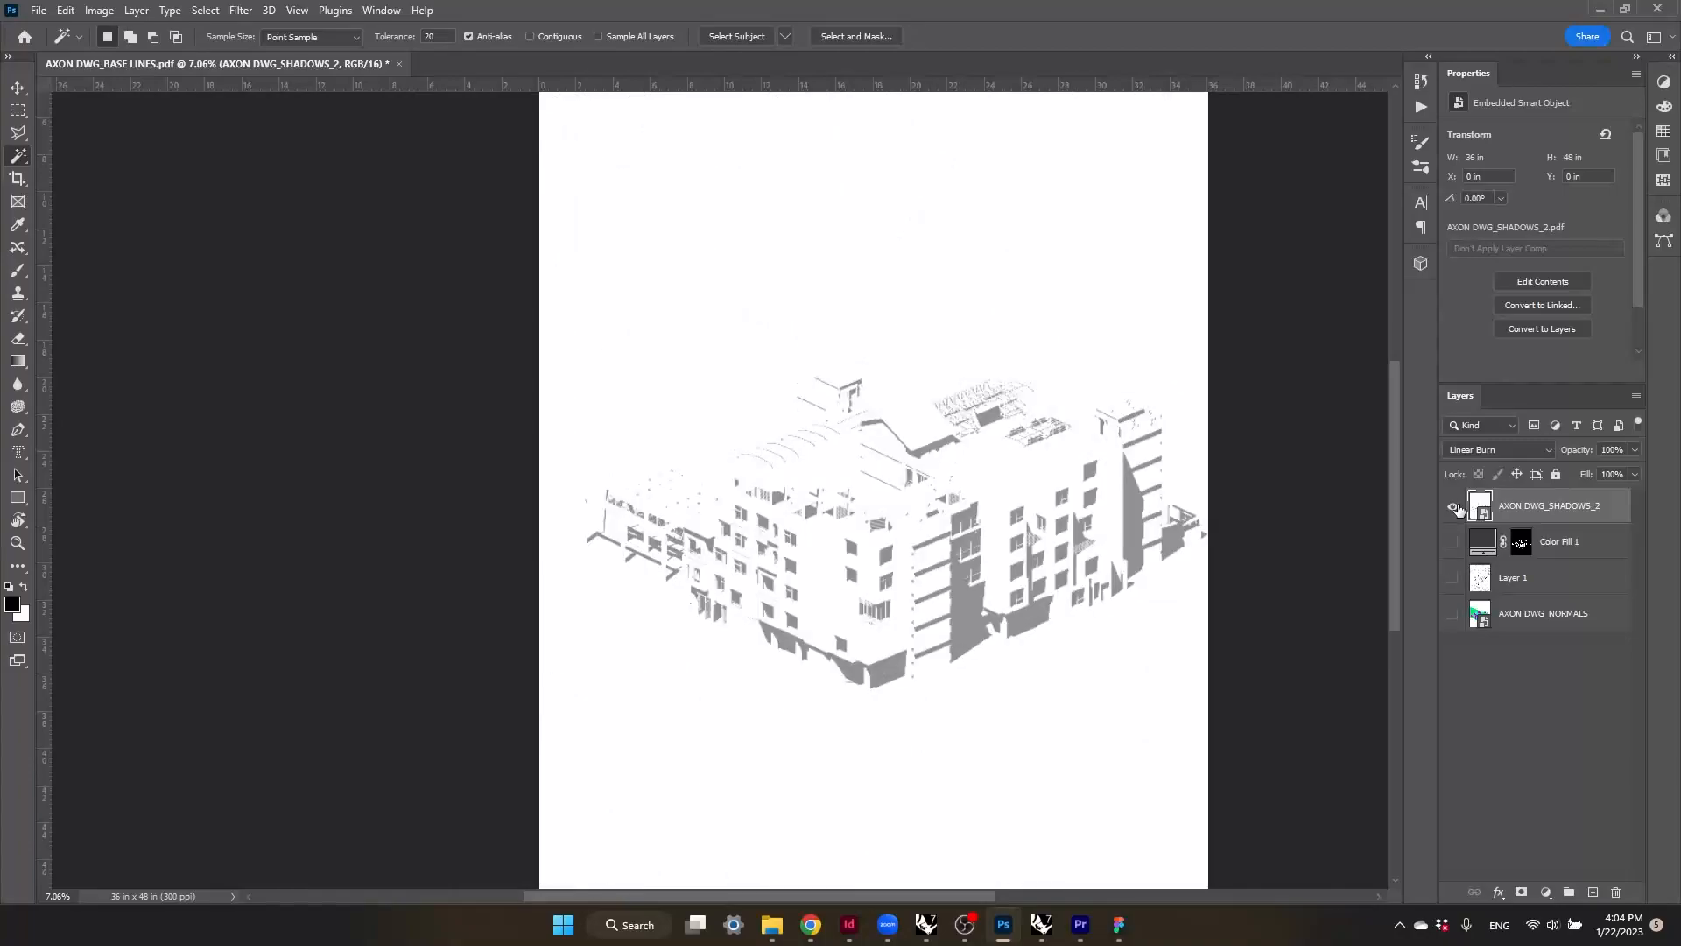
alt+scroll(916, 671, up, 5)
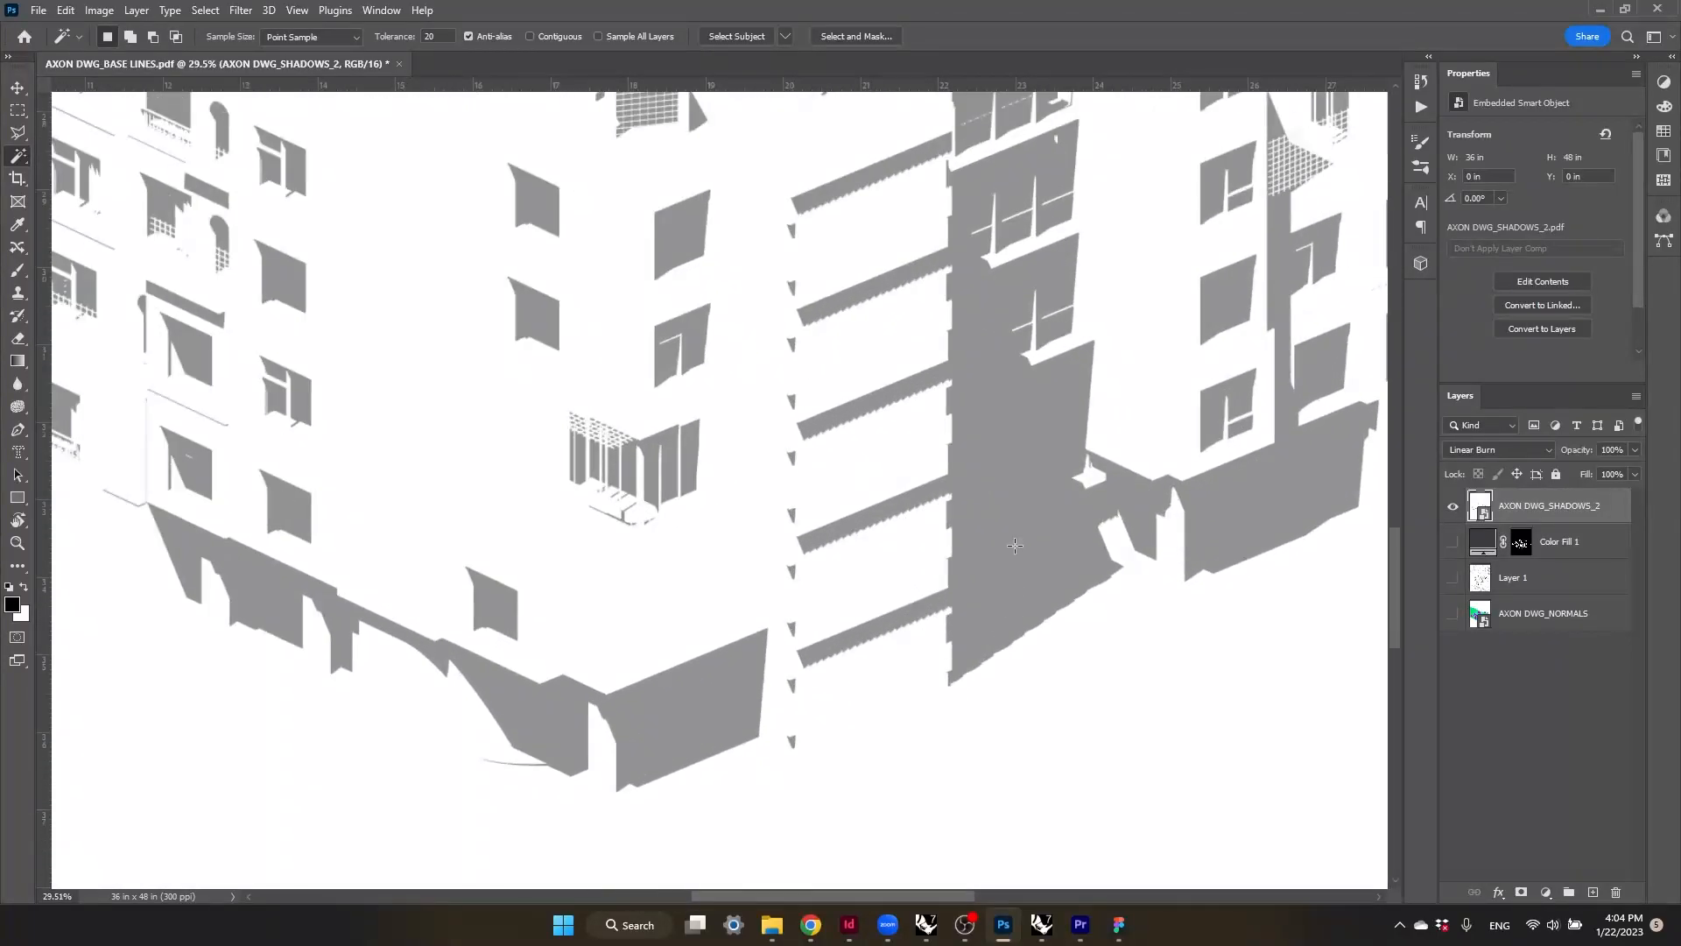
alt+scroll(1015, 546, down, 2)
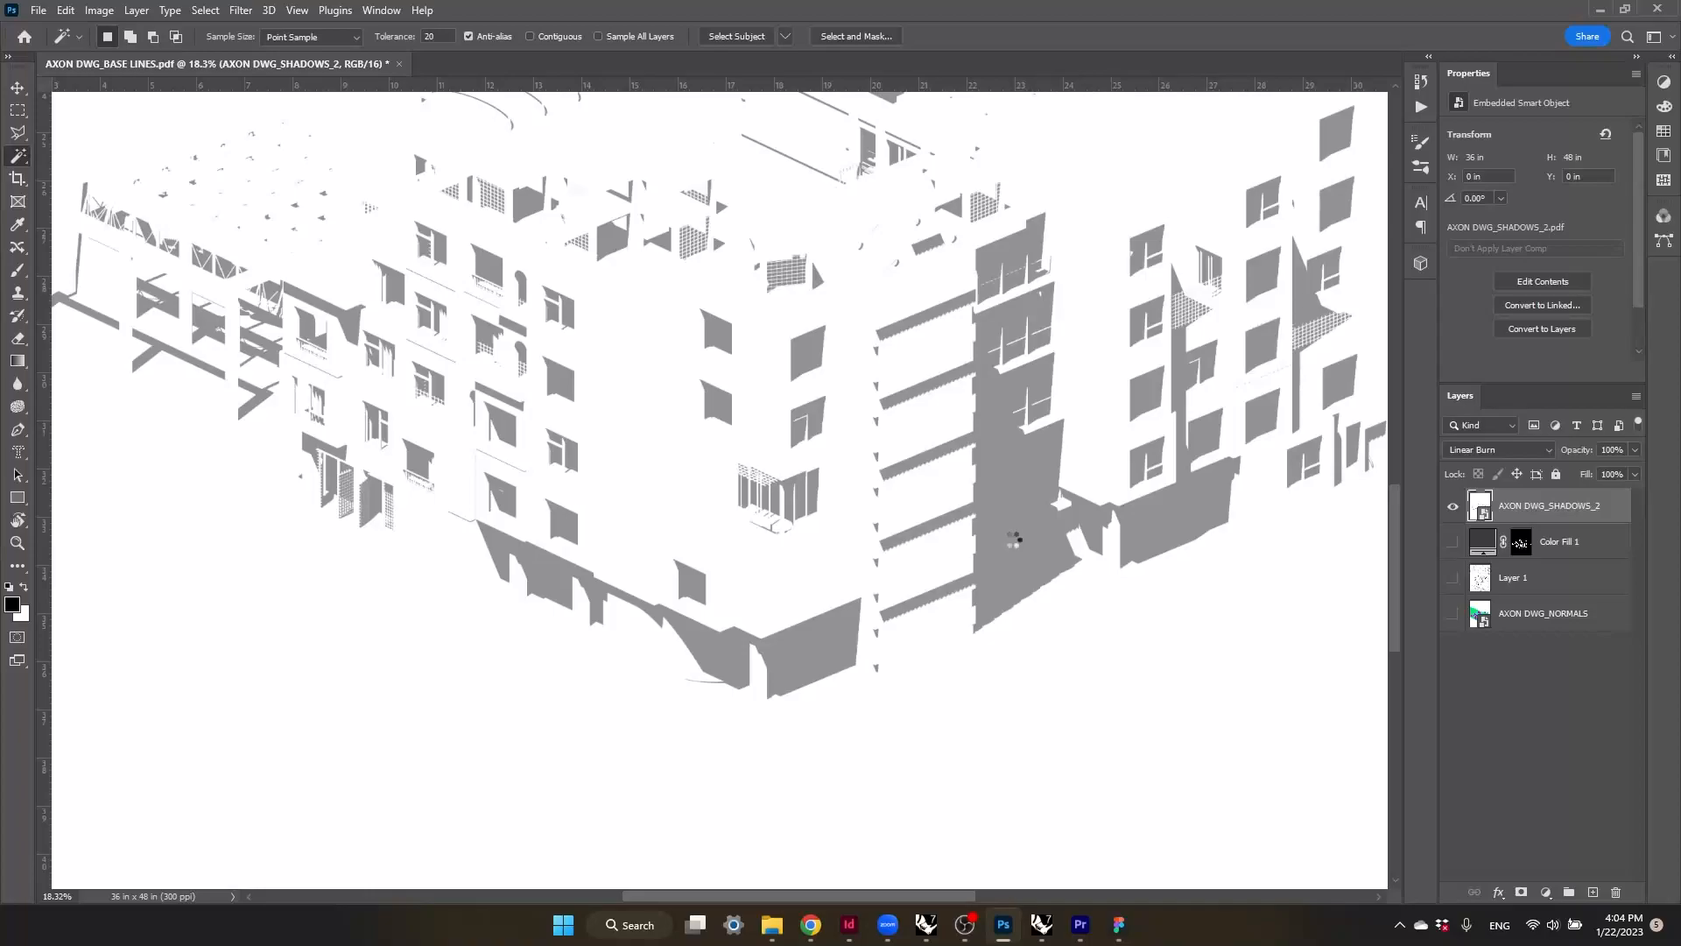
alt+scroll(1007, 540, down, 4)
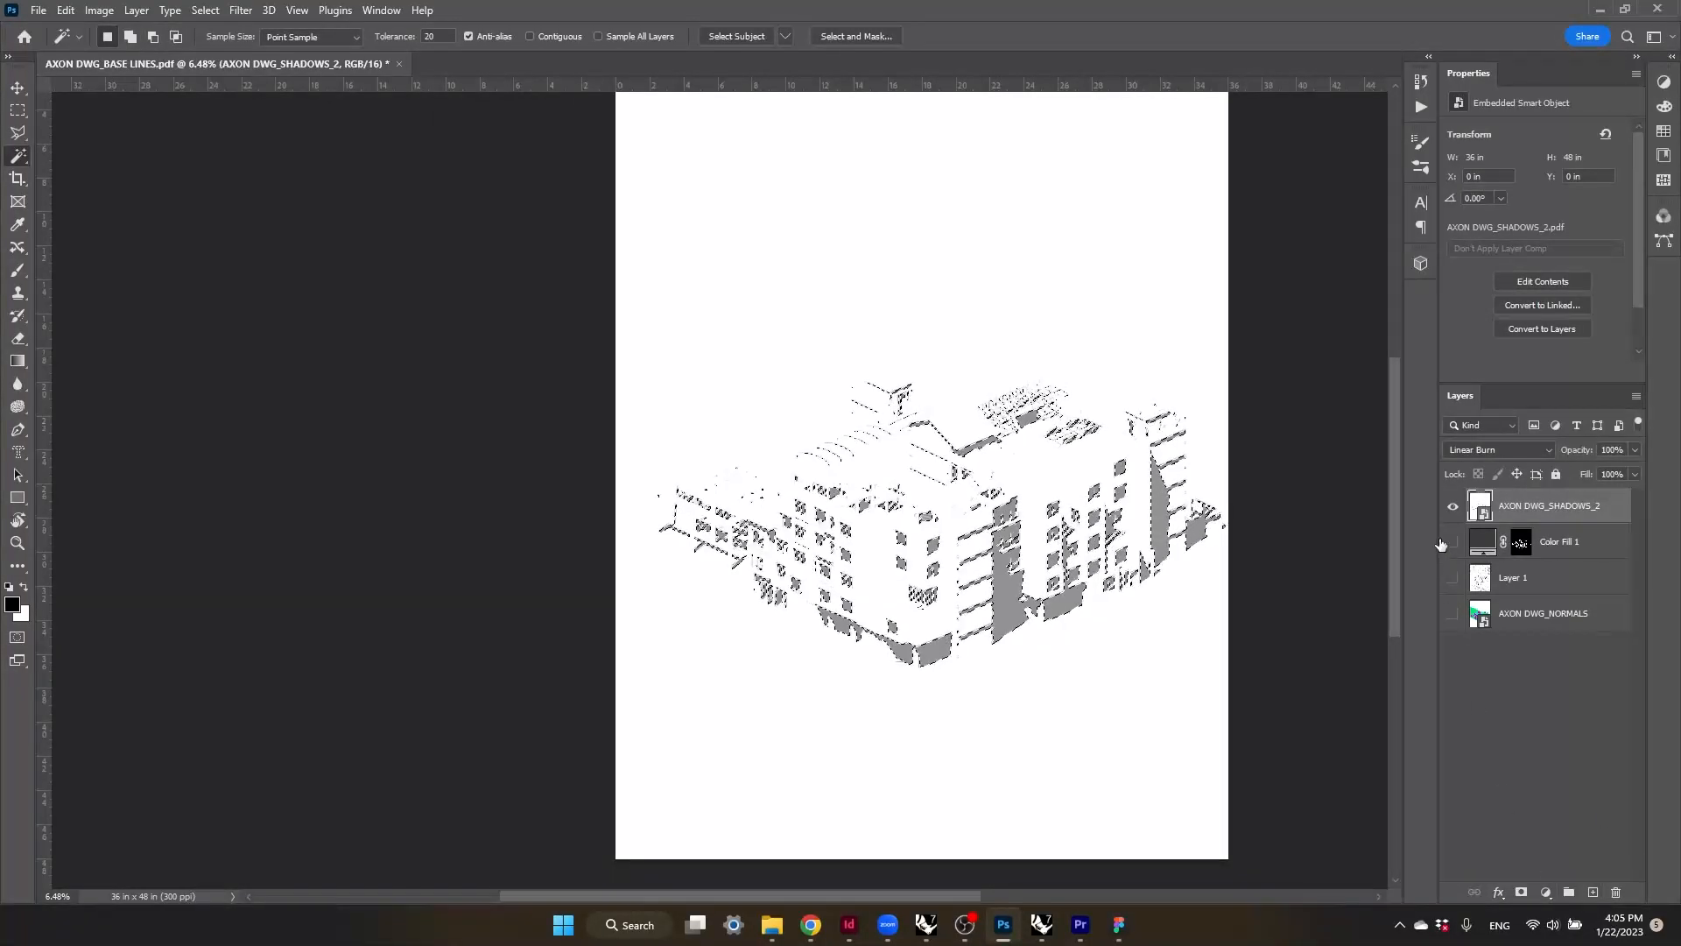
alt+click(1452, 508)
- Add a black Solid Color fill layer from the shadow selection above AXON DWG_SHADOWS_2 and check the shadows on the building
click(1546, 891)
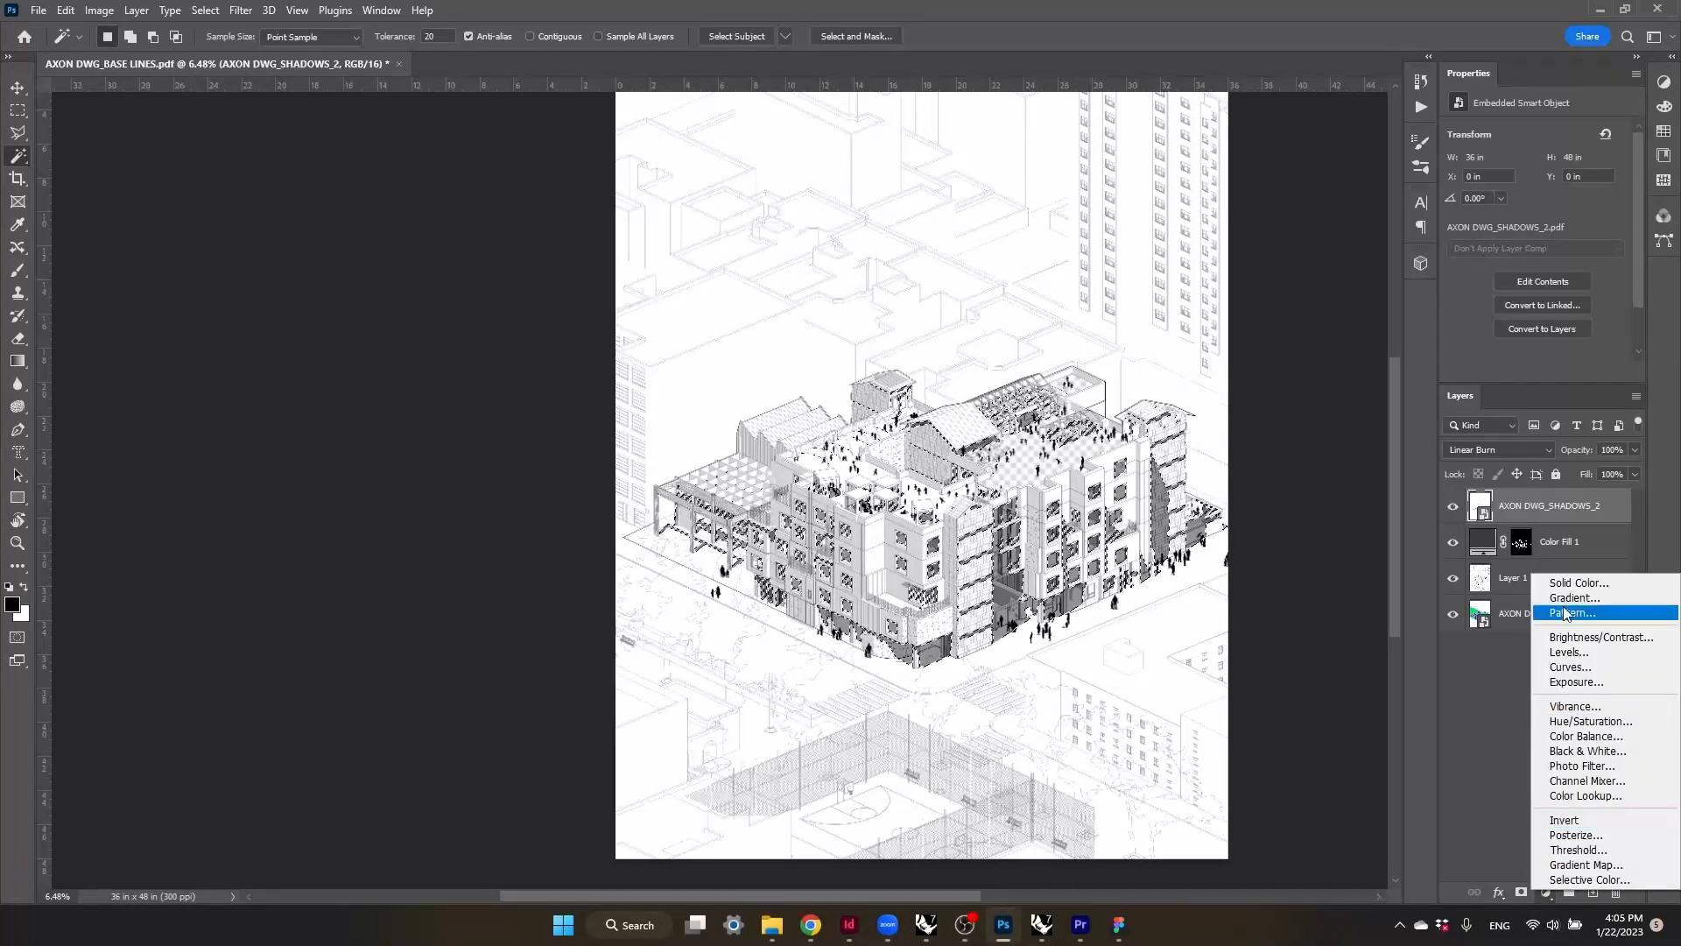
click(1563, 583)
click(1465, 139)
scroll(1016, 692, up, 1)
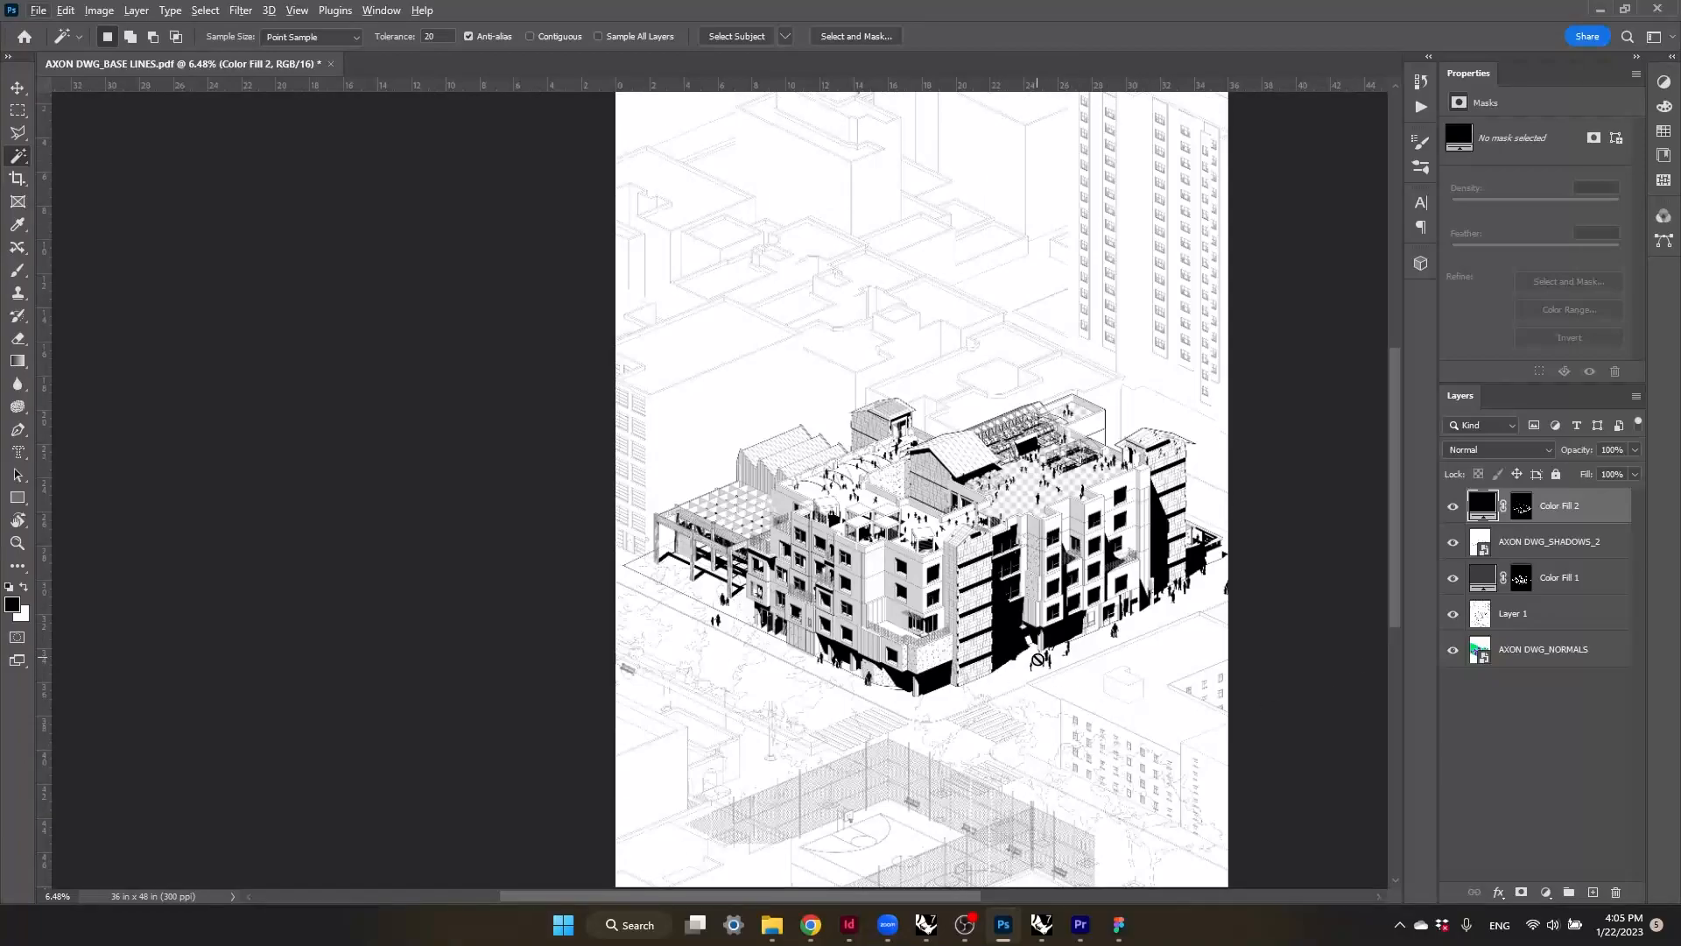
alt+scroll(1053, 674, up, 4)
alt+scroll(1054, 673, down, 5)
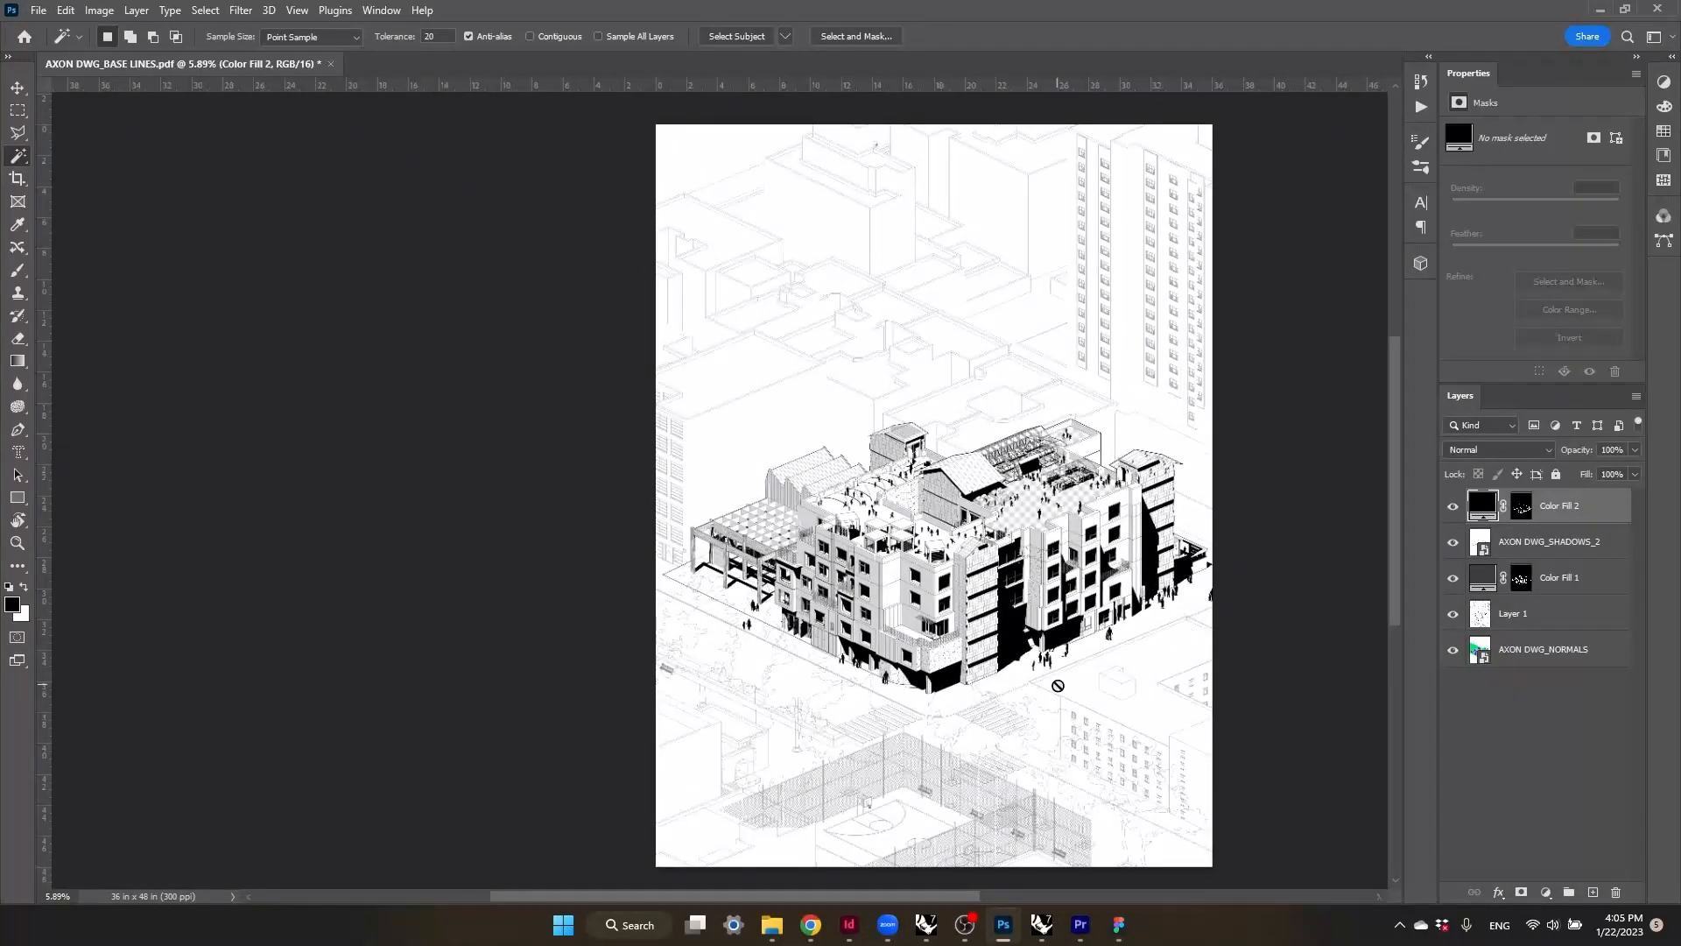
scroll(1053, 673, down, 2)
scroll(1060, 679, up, 1)
- Switch to Rhino and examine the building's roof terraces, facades and surrounding context in the Top viewport
key(alt+Tab)
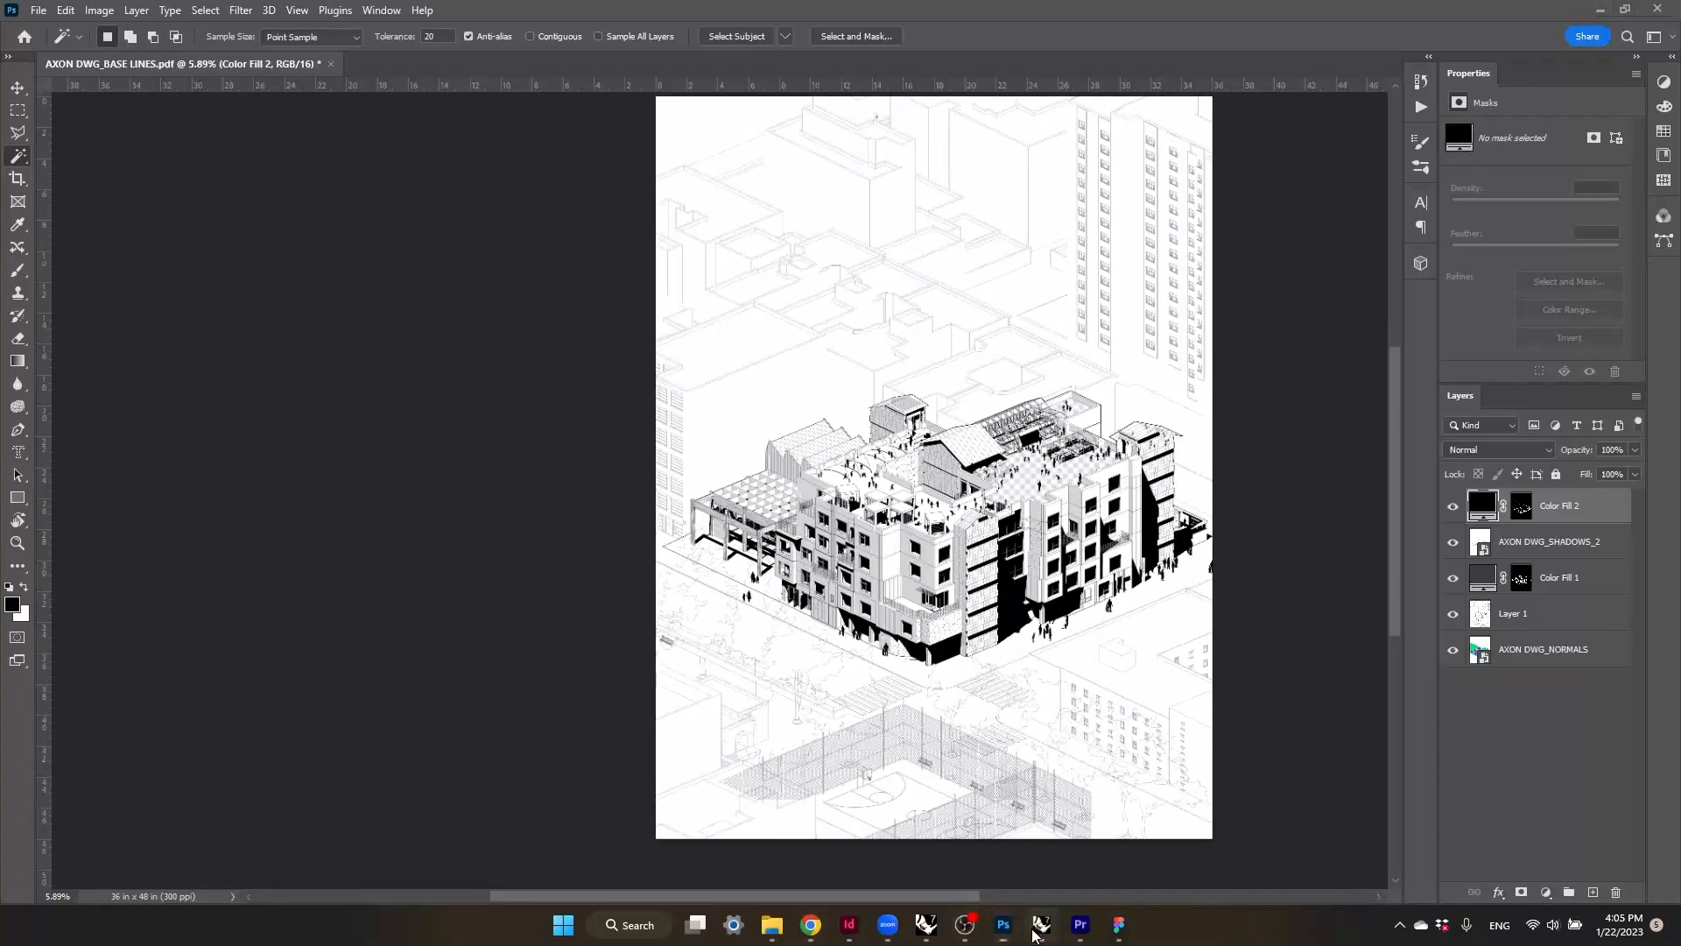
click(109, 842)
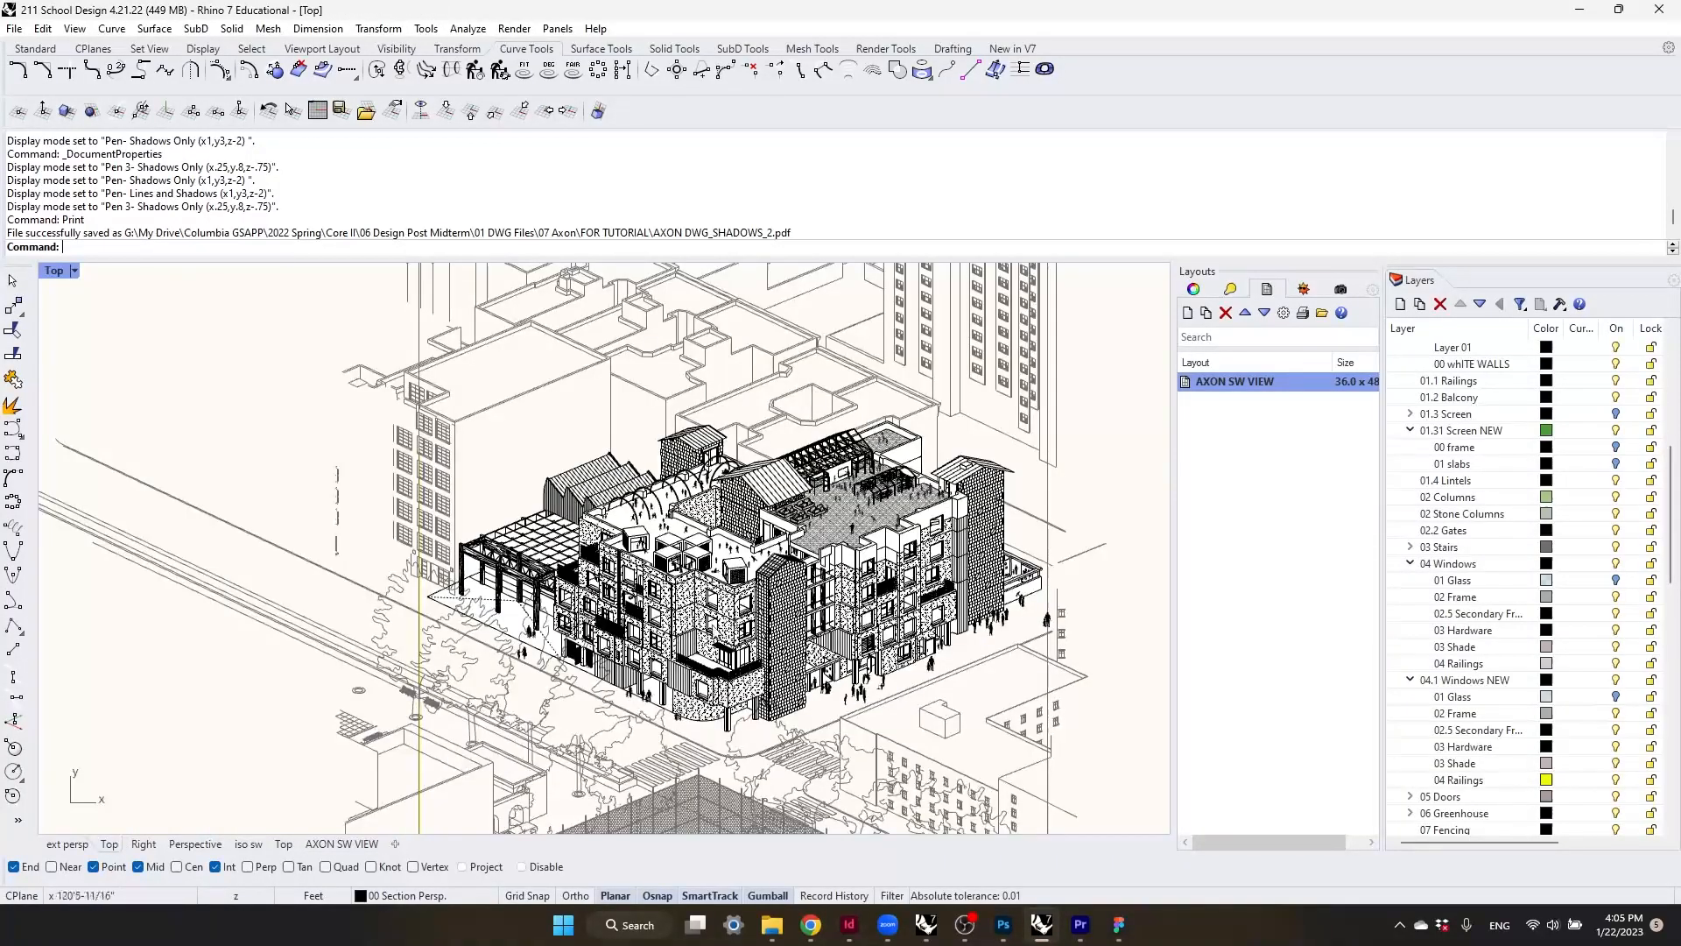
scroll(735, 657, up, 4)
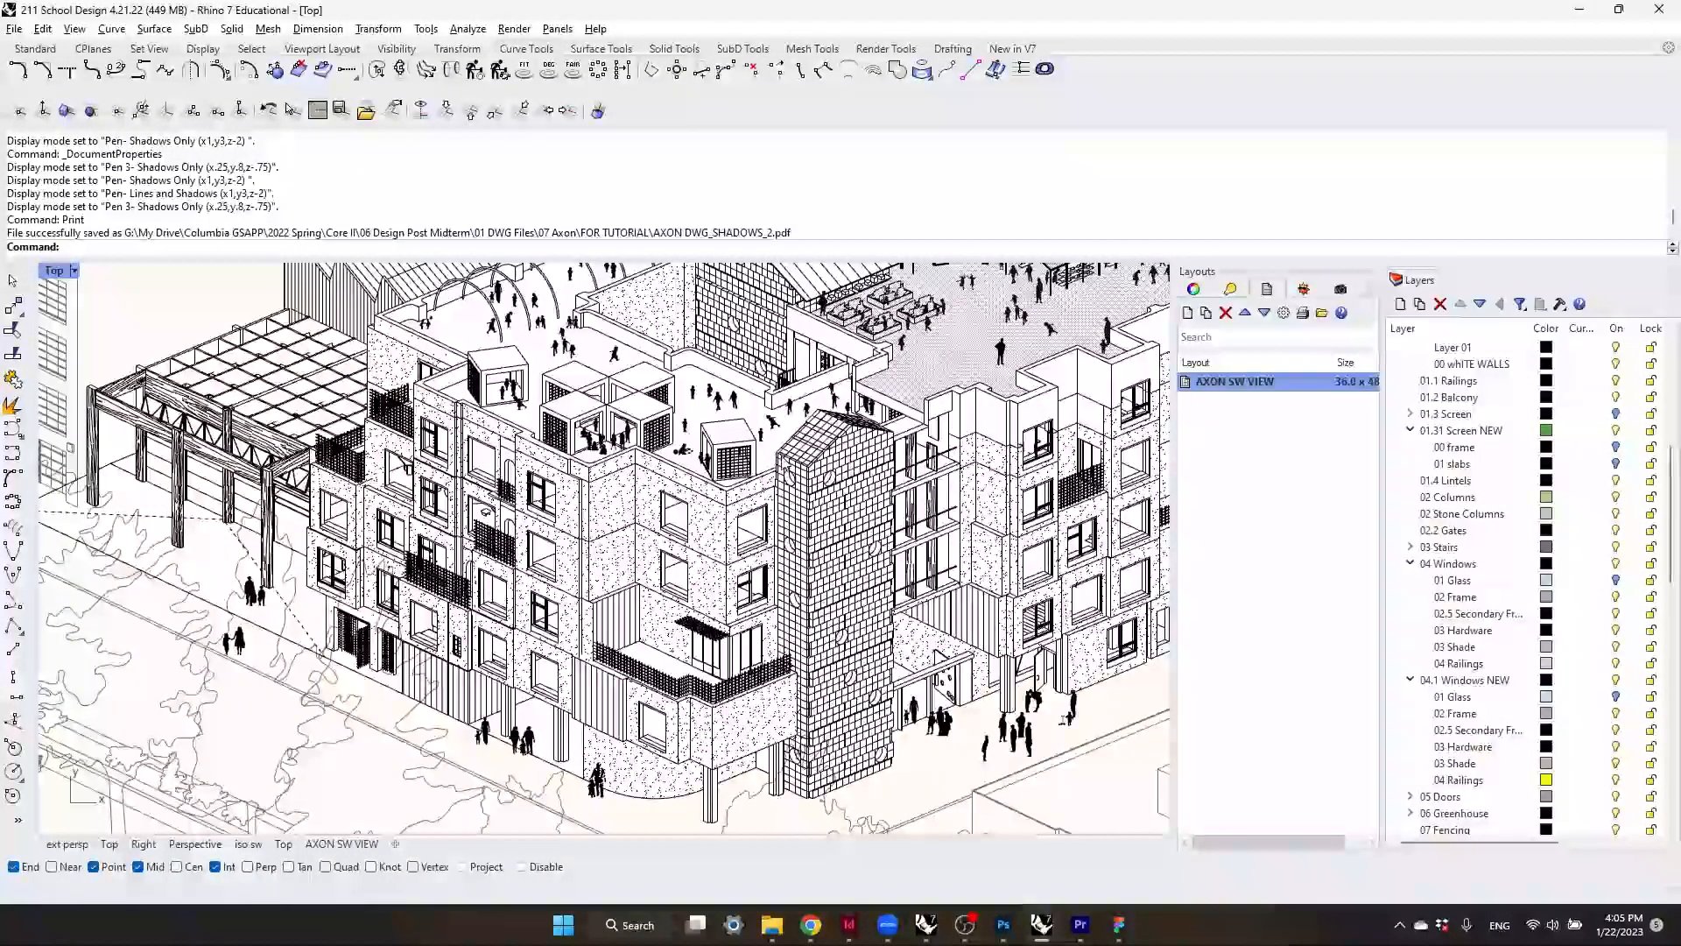
right_drag(928, 385, 806, 523)
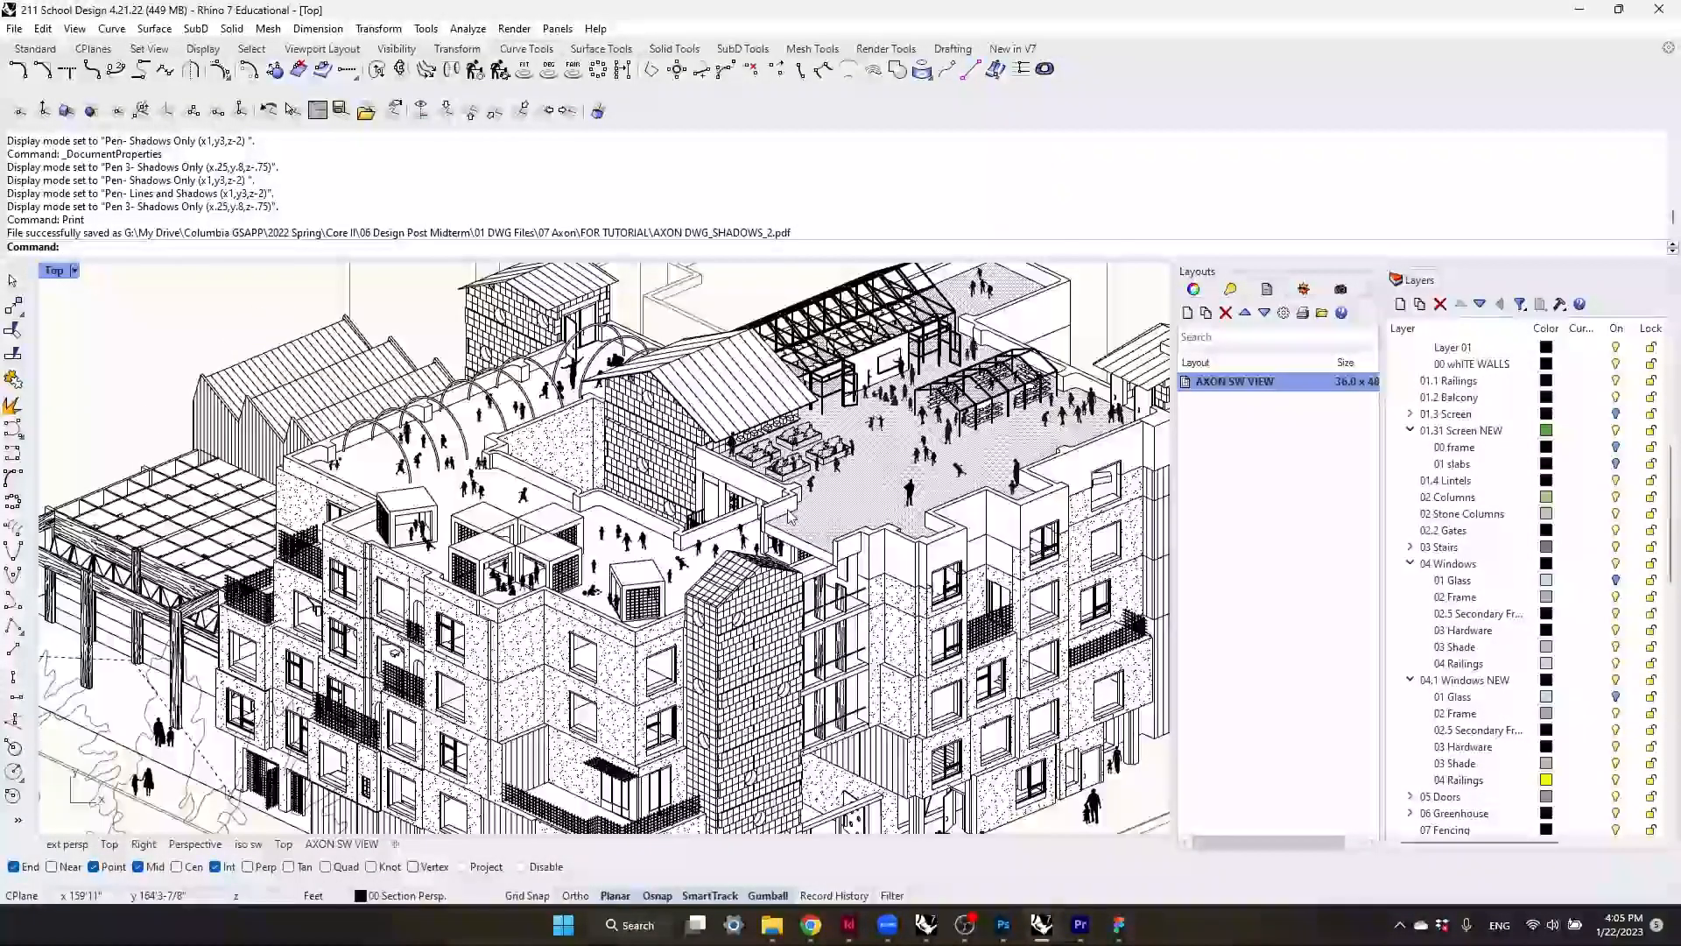
scroll(806, 522, down, 9)
scroll(806, 523, up, 13)
scroll(805, 523, up, 8)
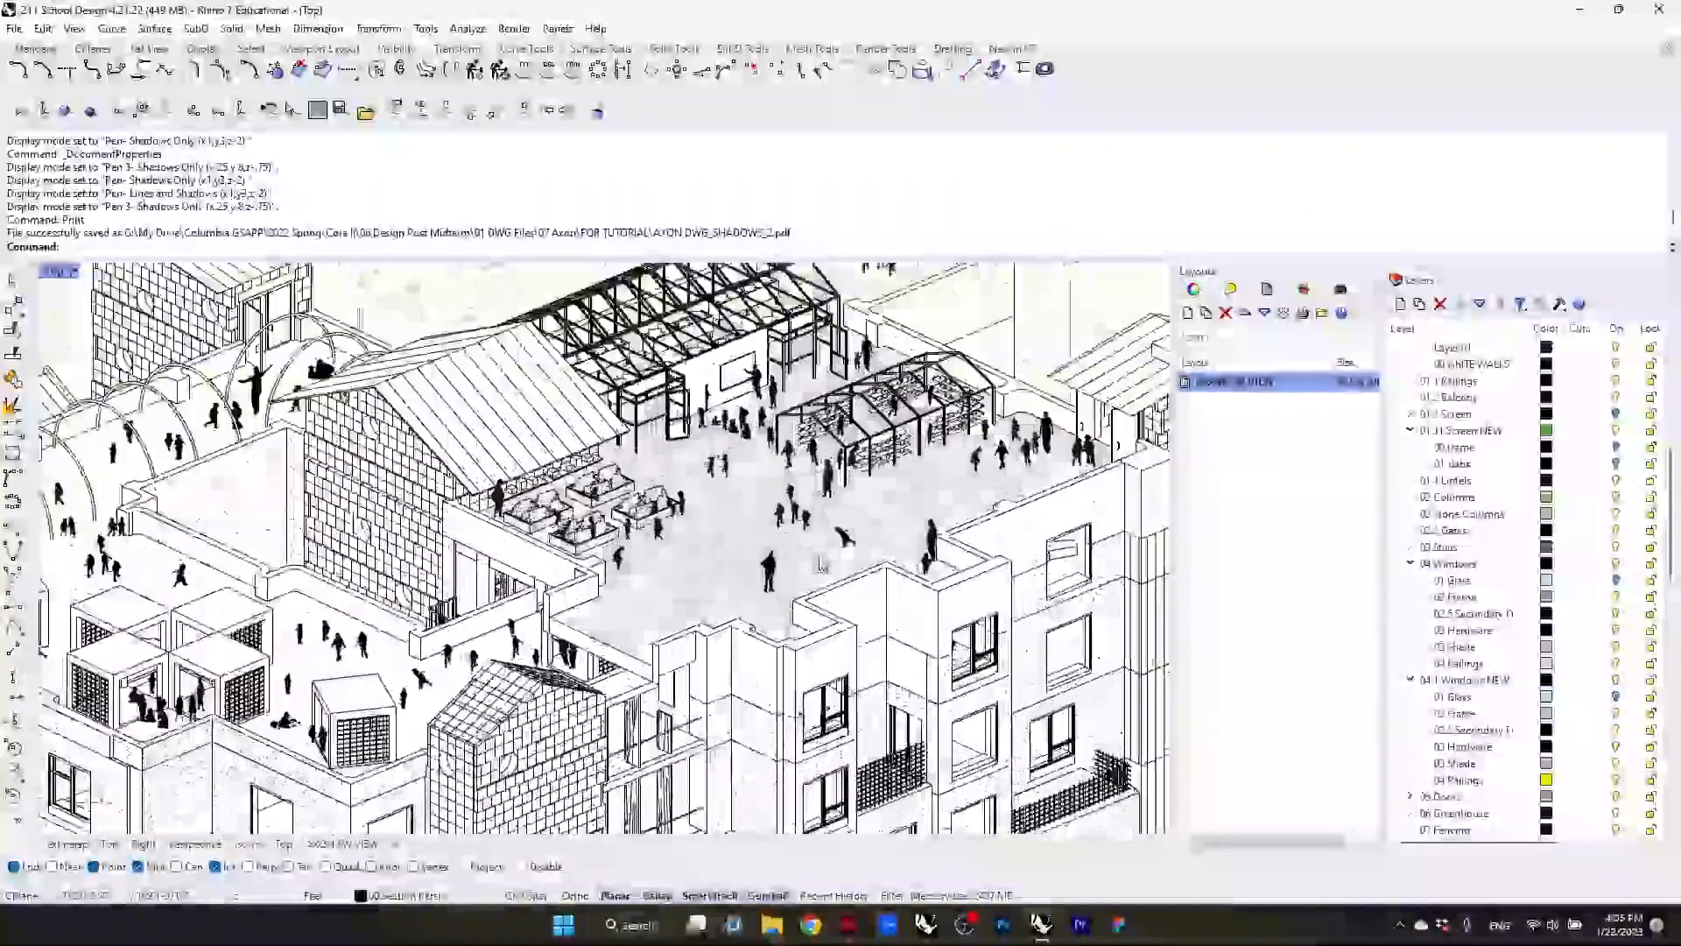
click(777, 583)
click(823, 625)
scroll(823, 625, down, 15)
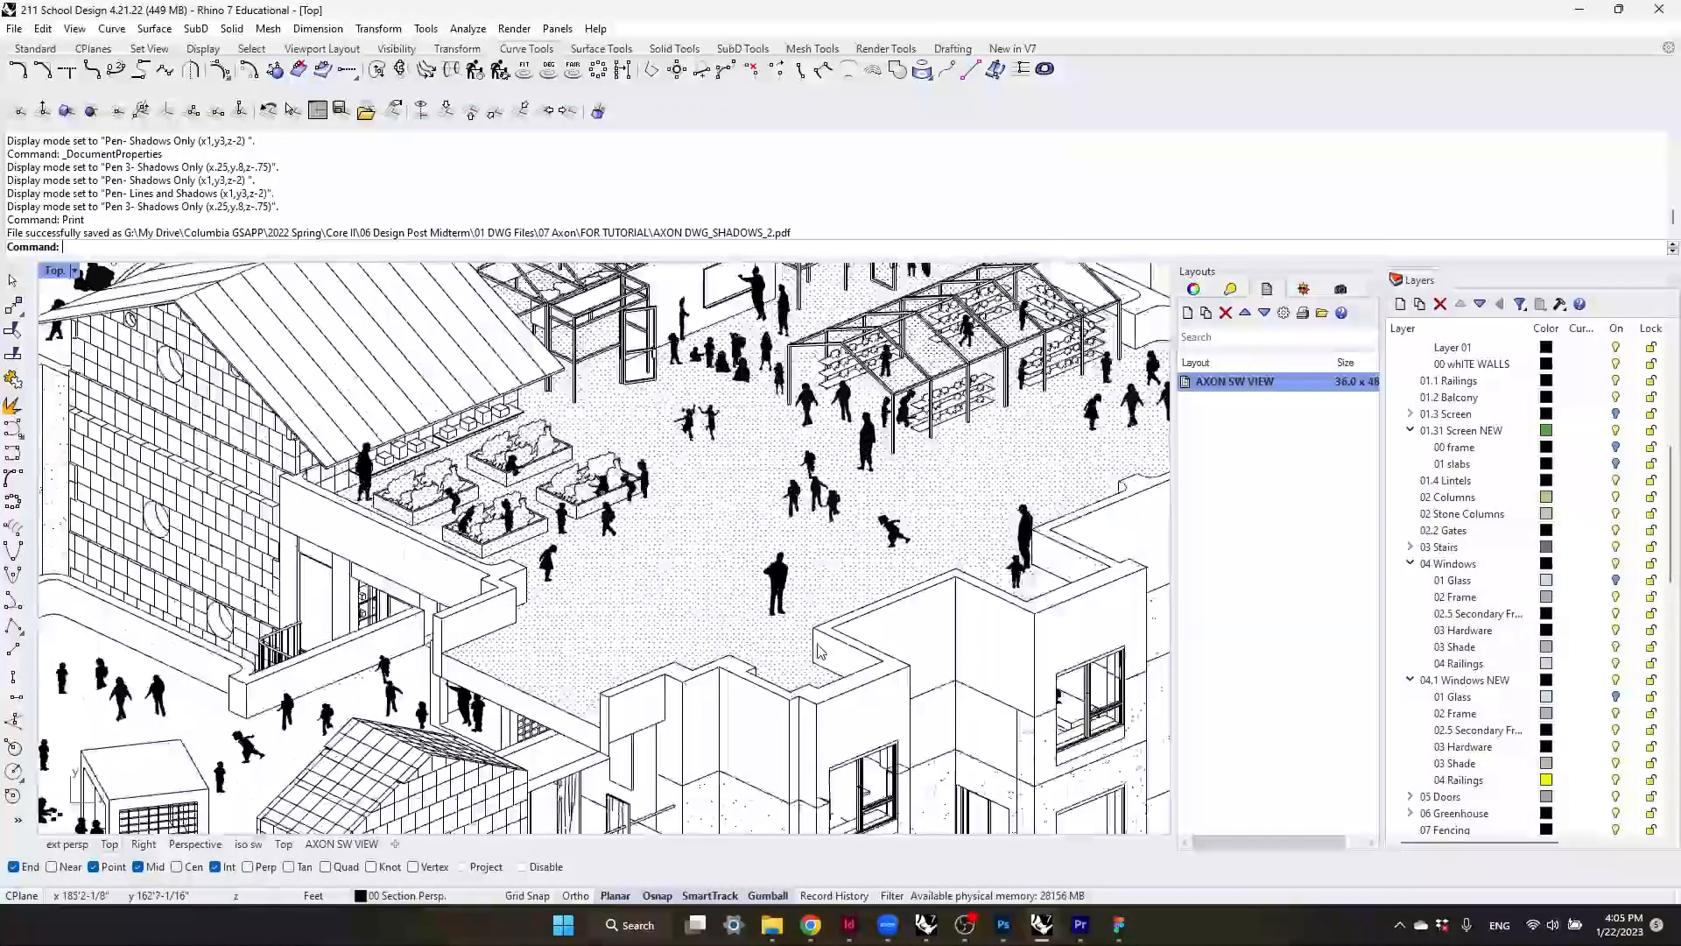
scroll(771, 630, up, 6)
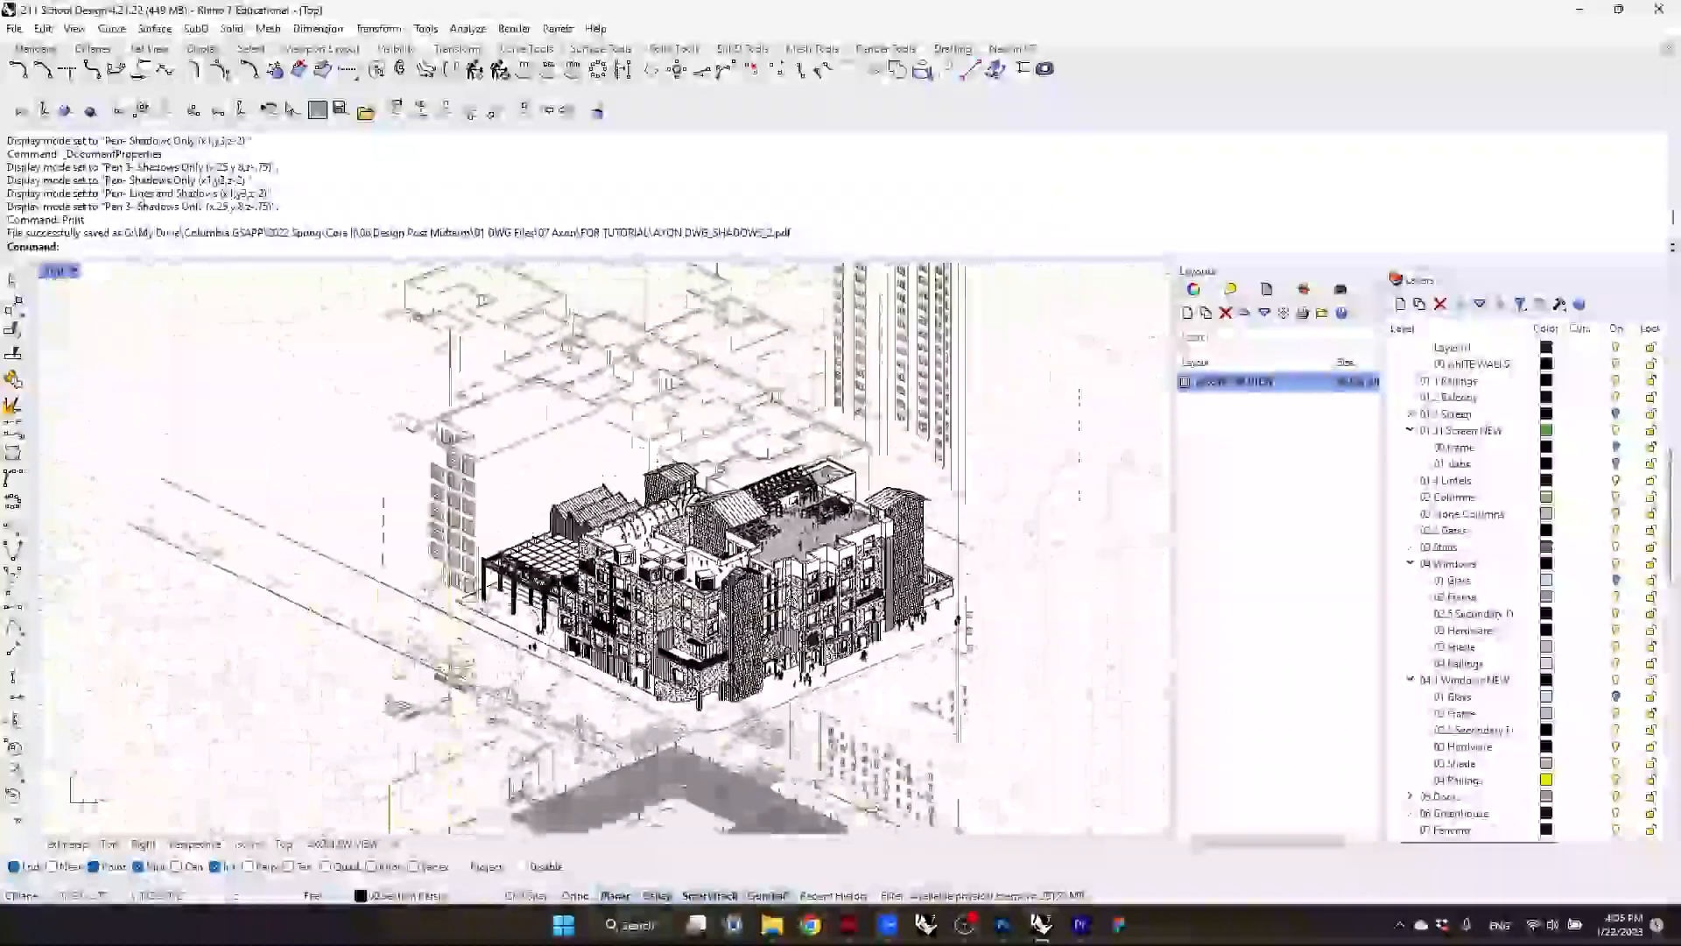
scroll(845, 700, down, 8)
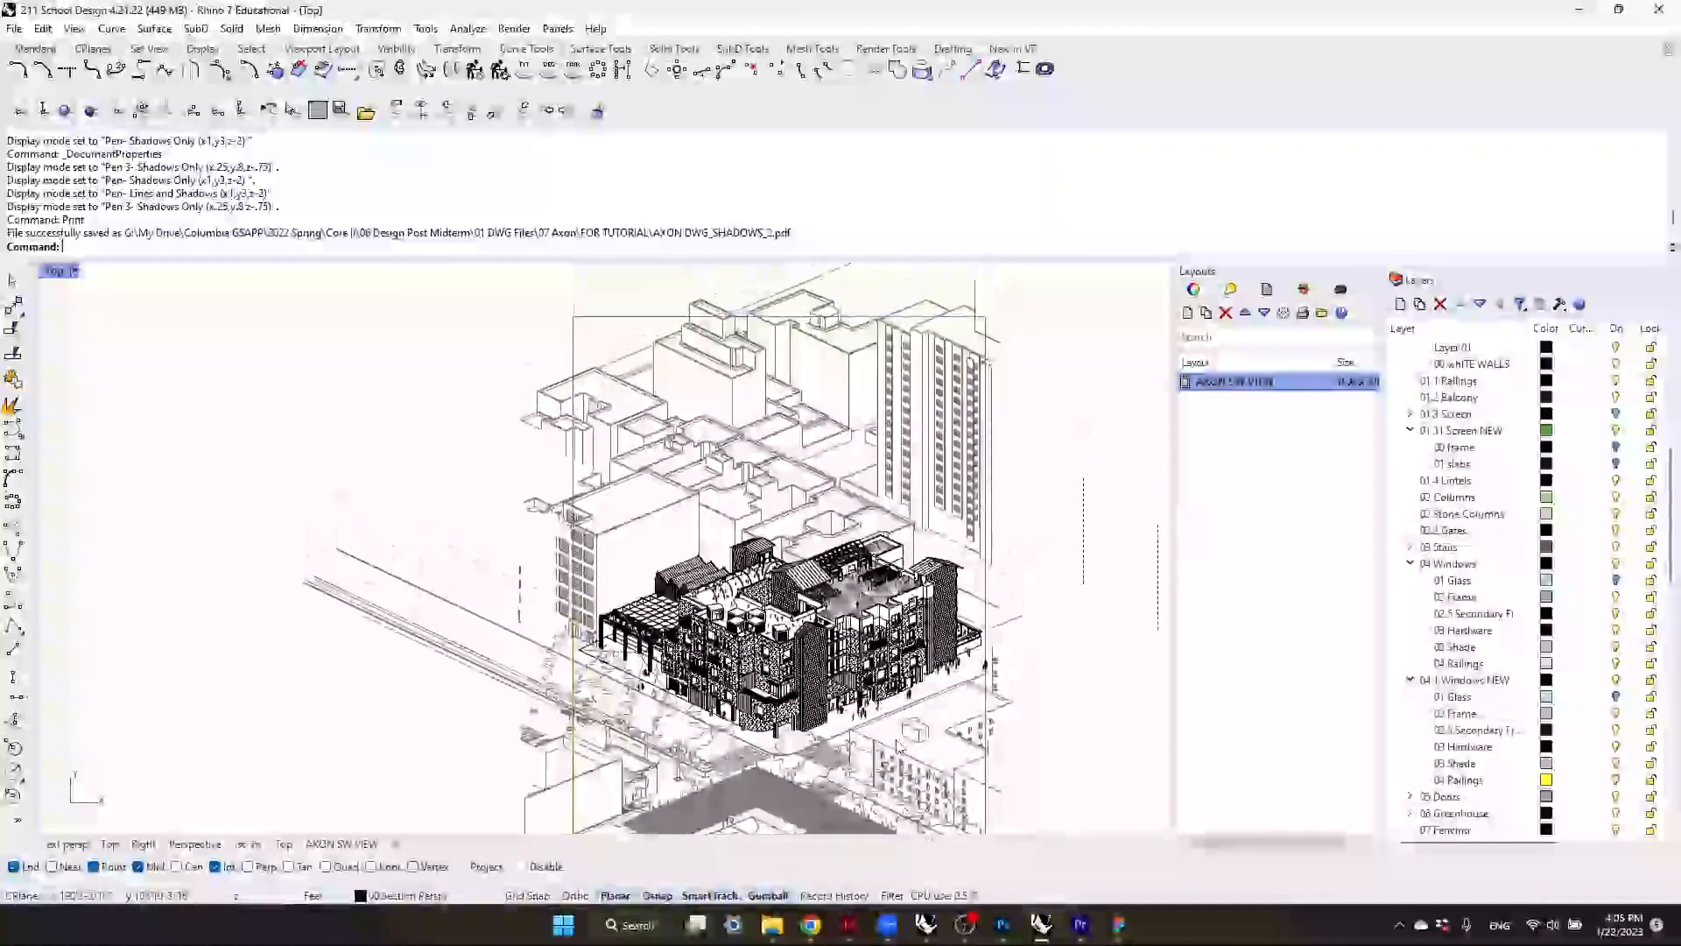
- Return to Photoshop, activate the Move tool, deselect all layers, and examine the black shadows on the axonometric
click(1080, 923)
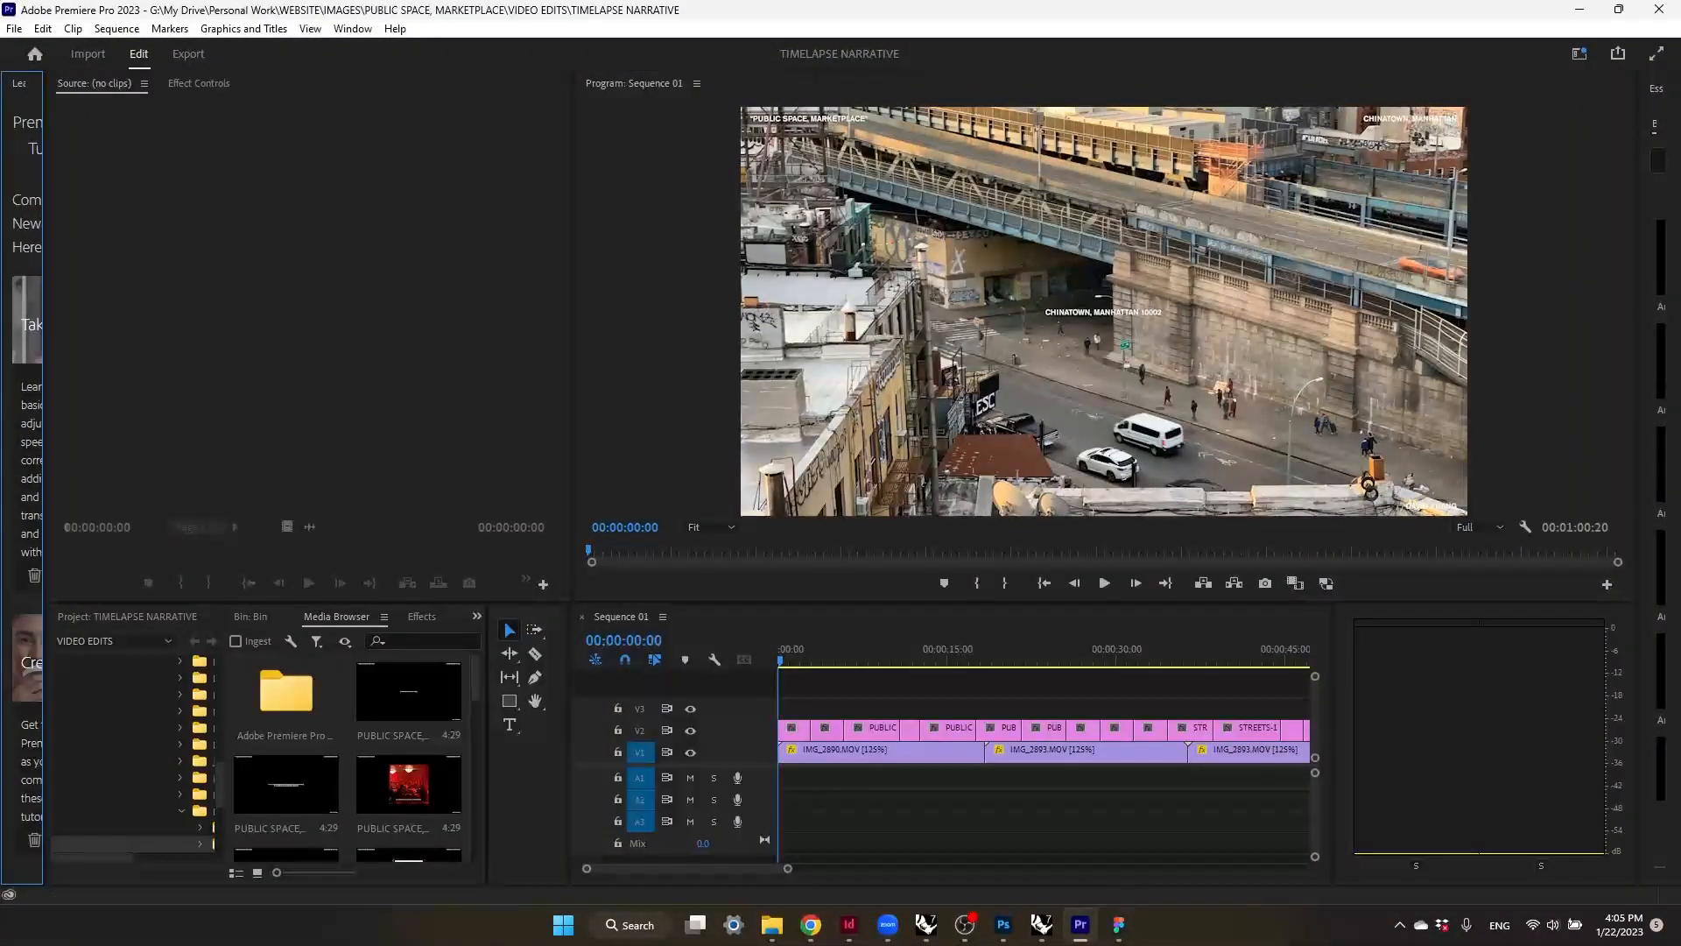
click(1004, 923)
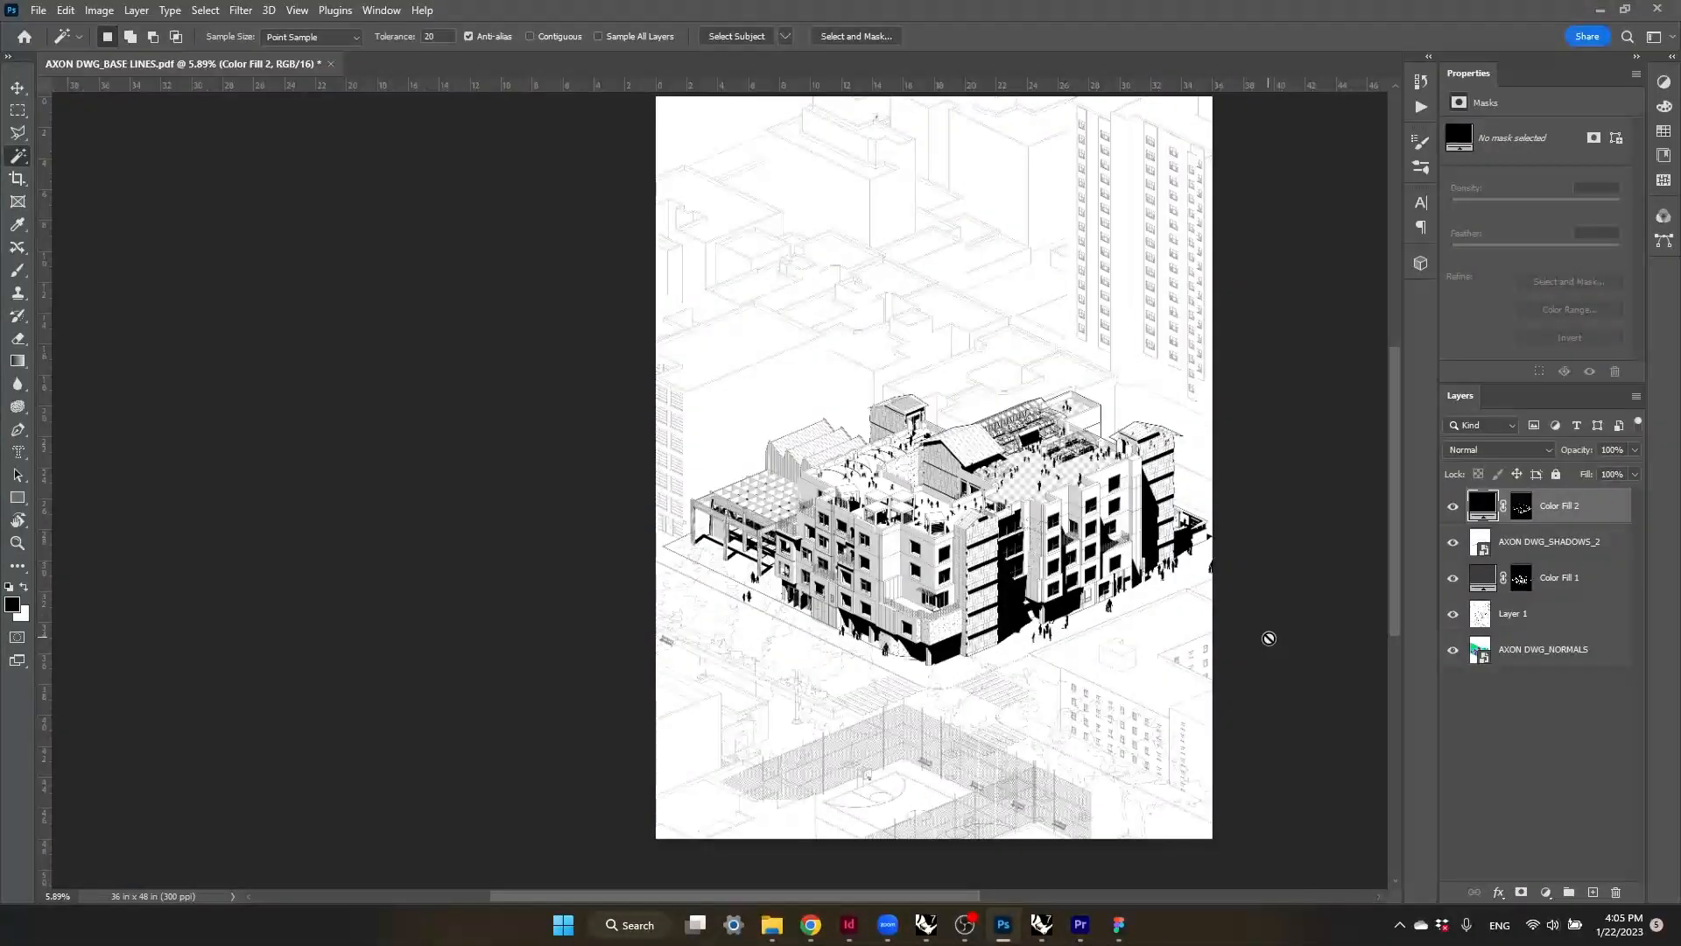
key(v)
click(1279, 609)
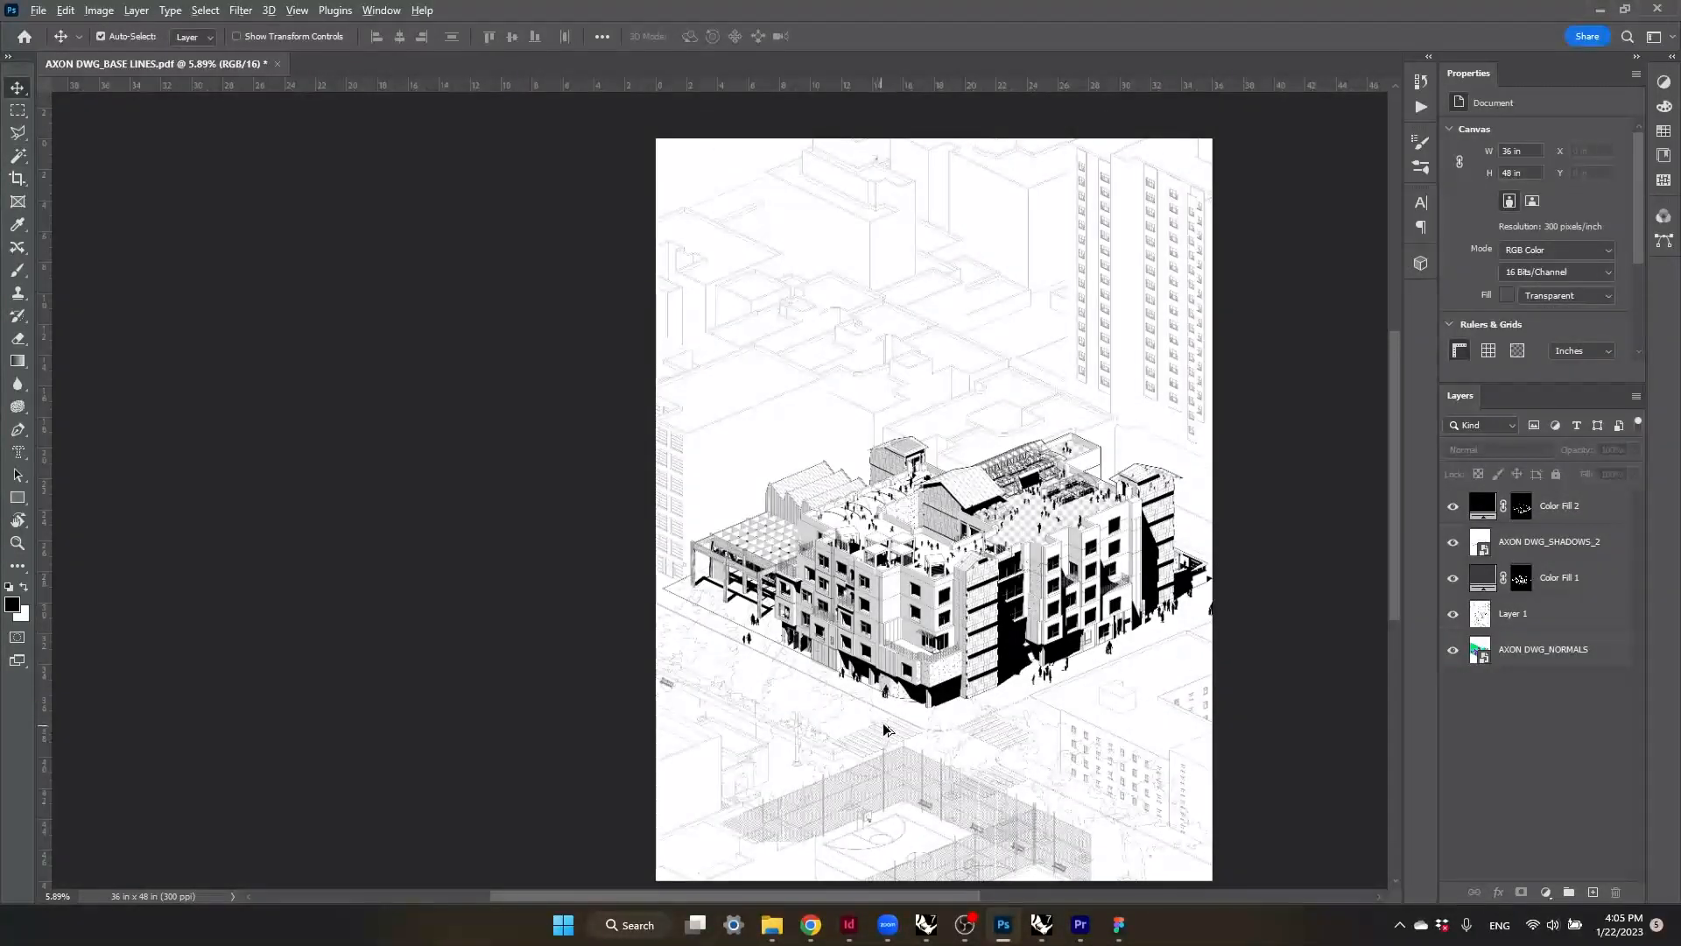
alt+scroll(1037, 661, up, 2)
alt+scroll(1038, 661, up, 2)
alt+scroll(1038, 661, down, 3)
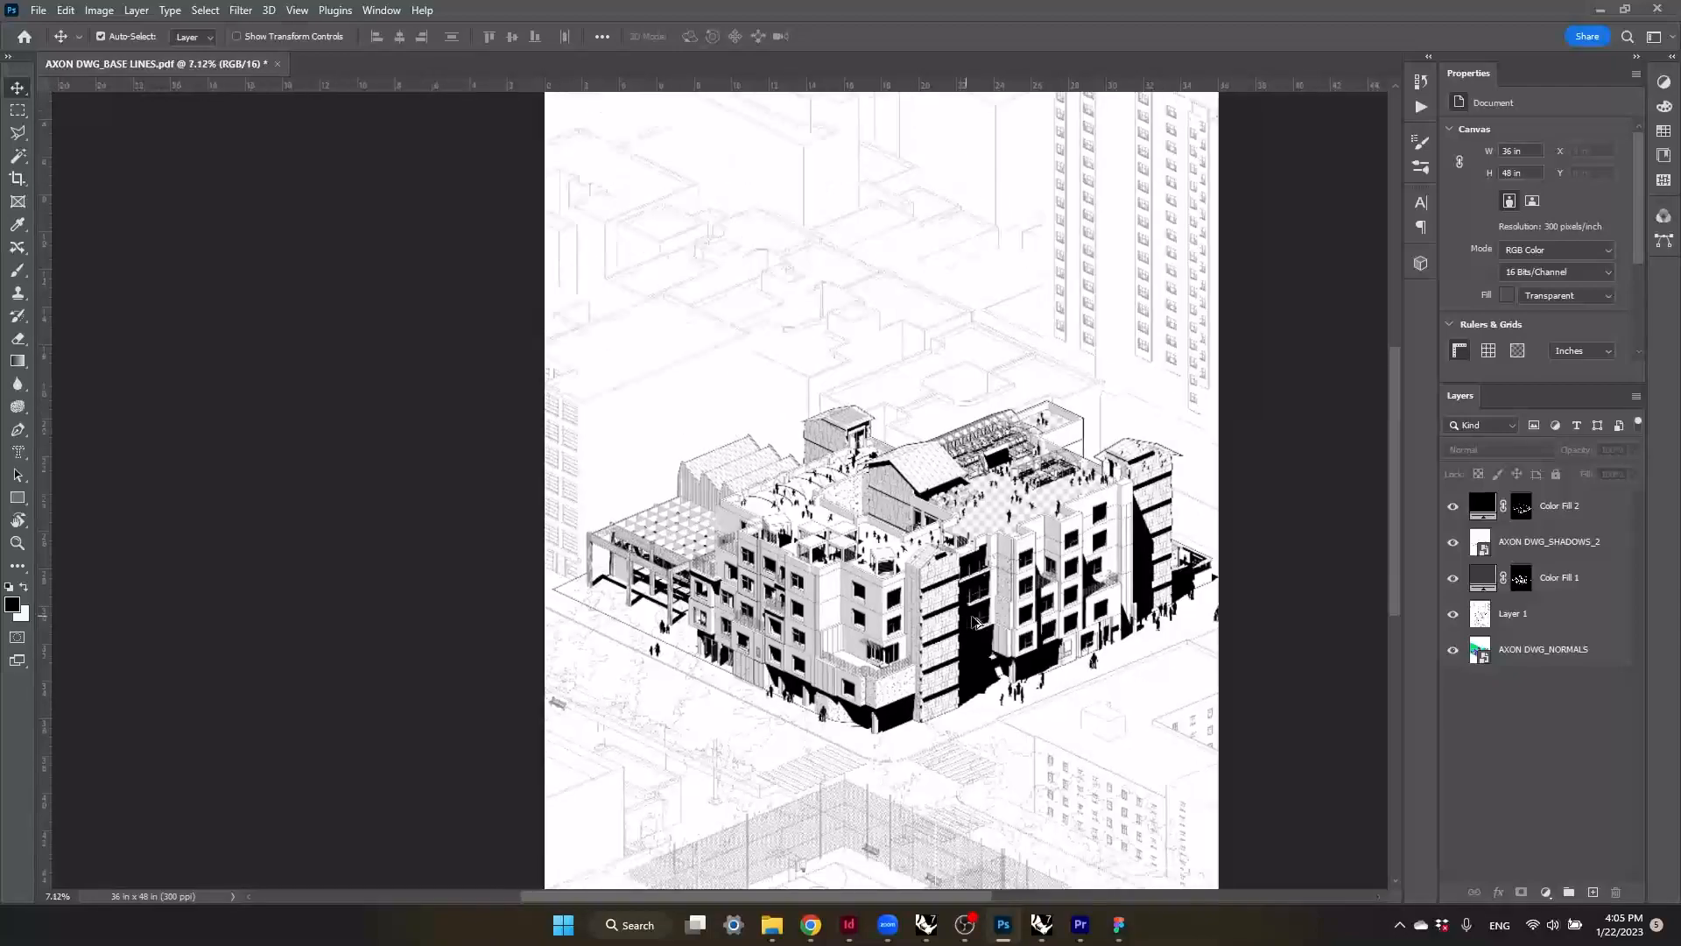
alt+scroll(1038, 666, down, 1)
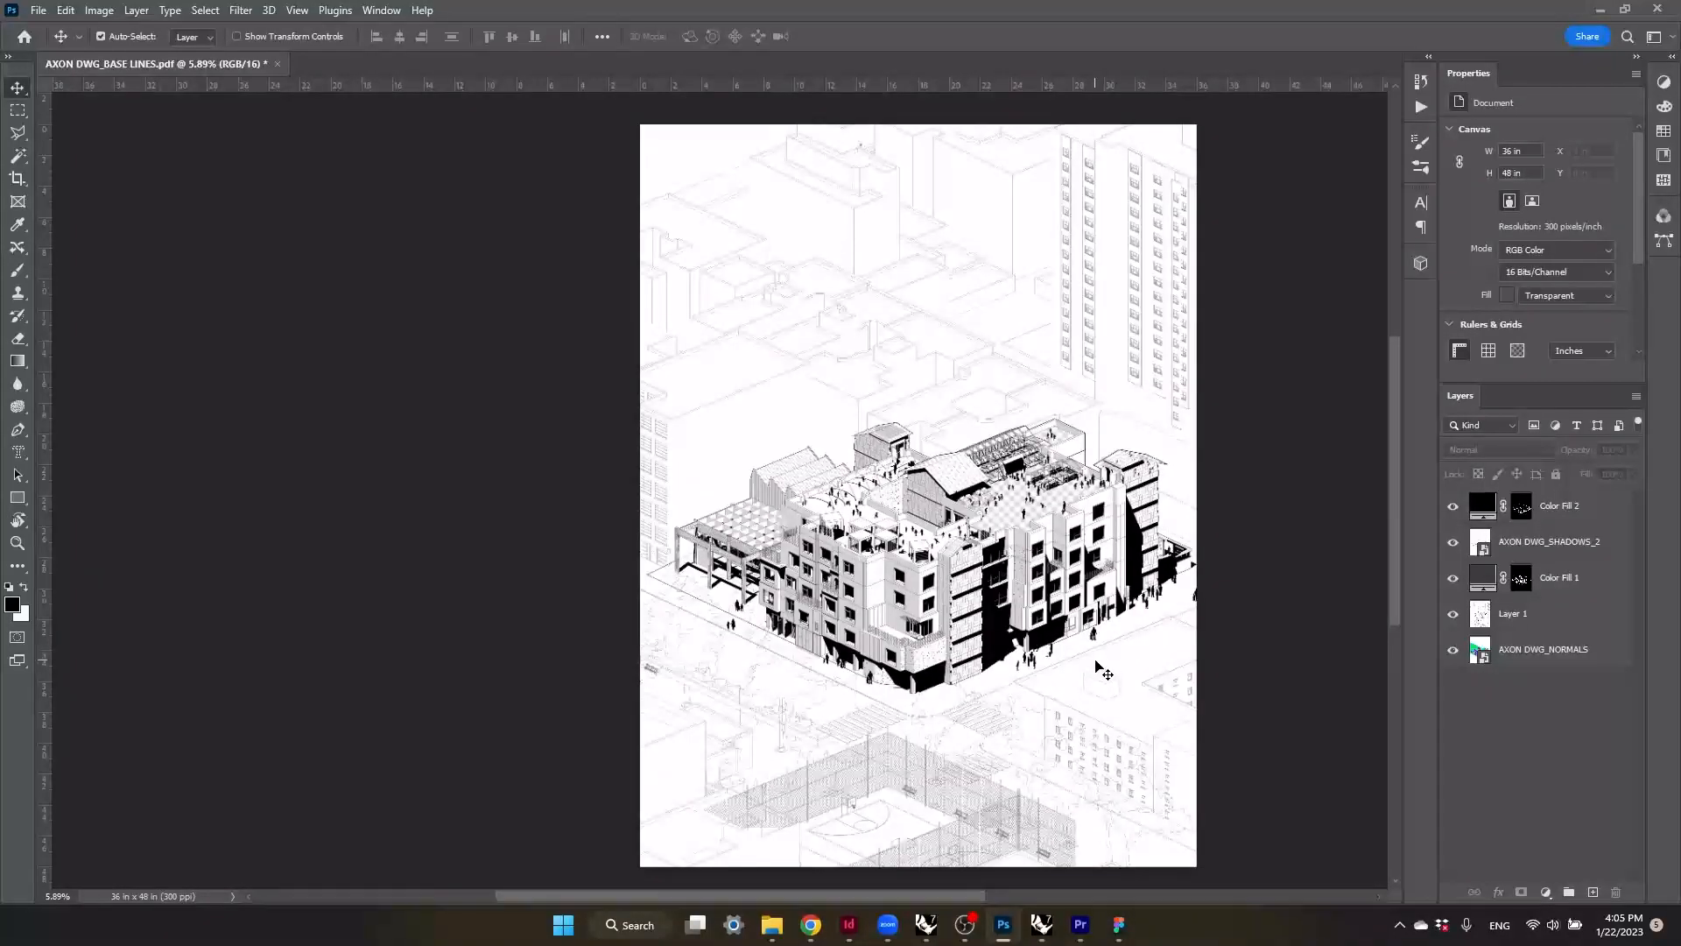
scroll(1104, 670, down, 1)
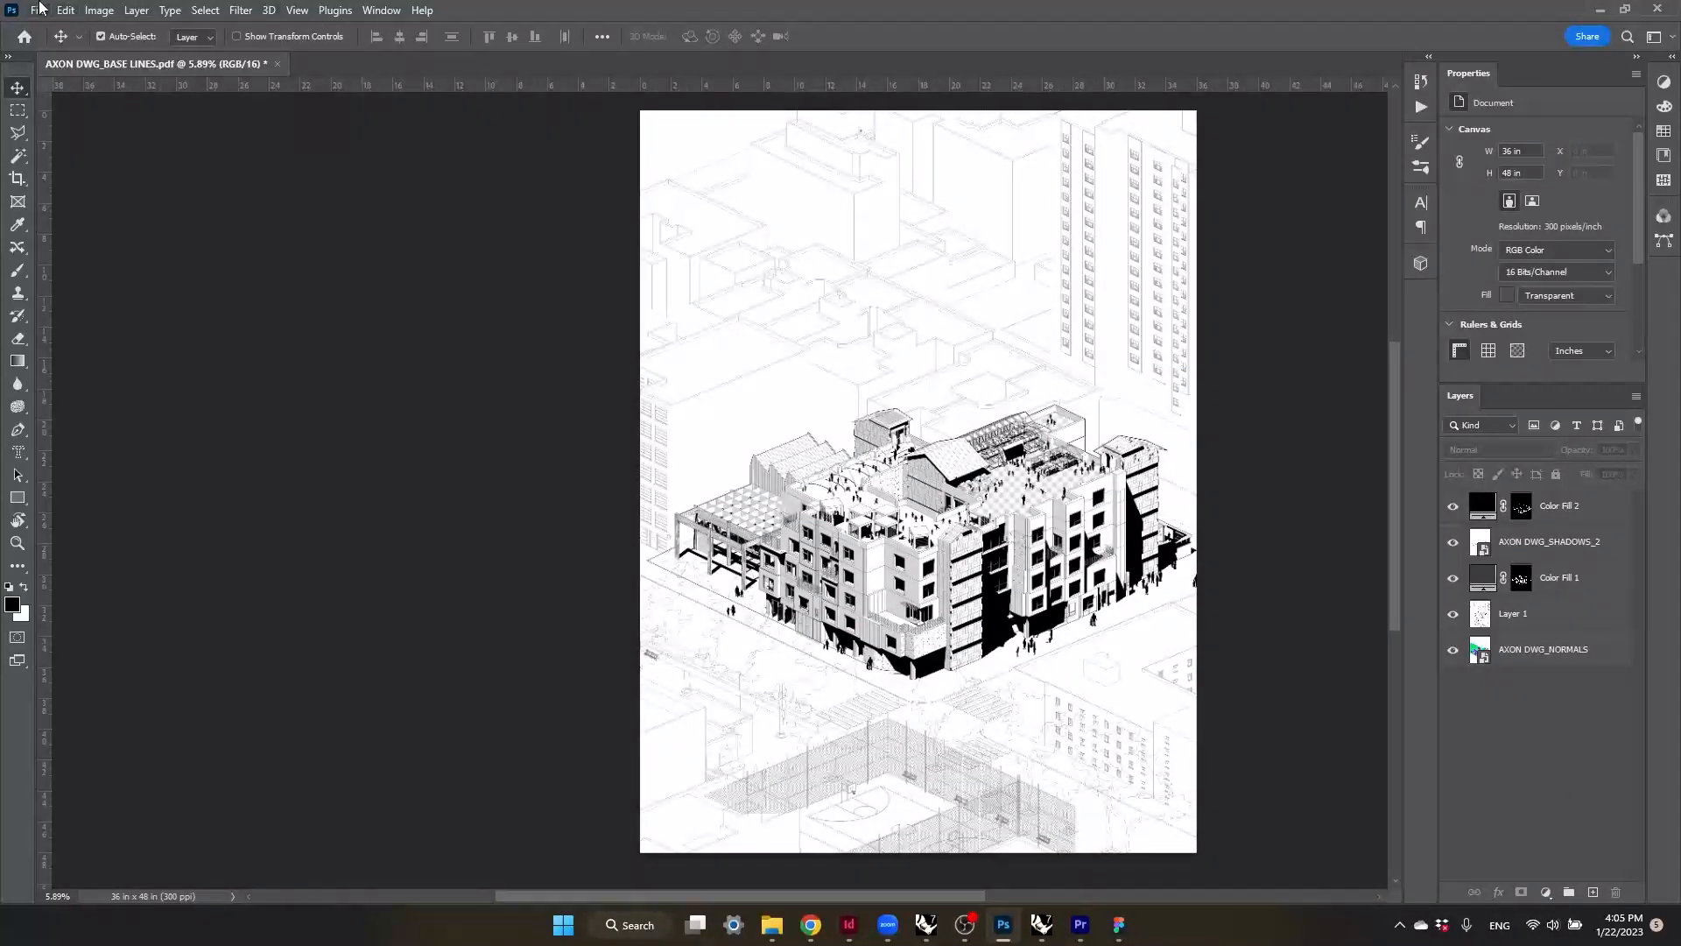
click(38, 9)
mouse_move(104, 10)
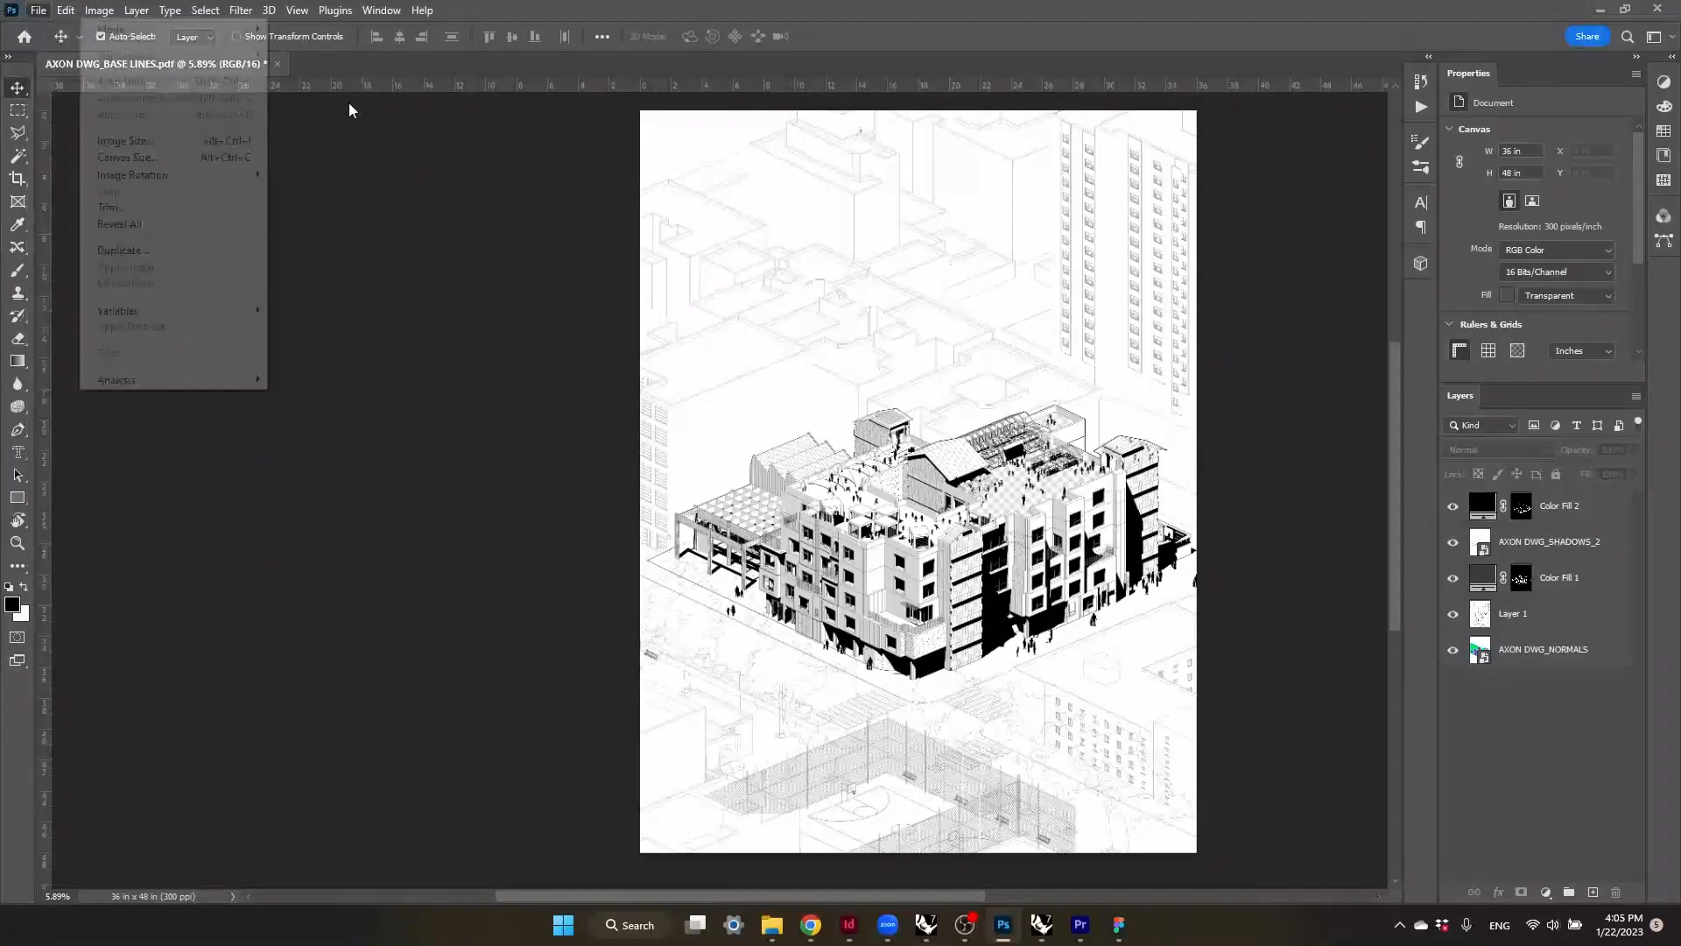
click(1306, 452)
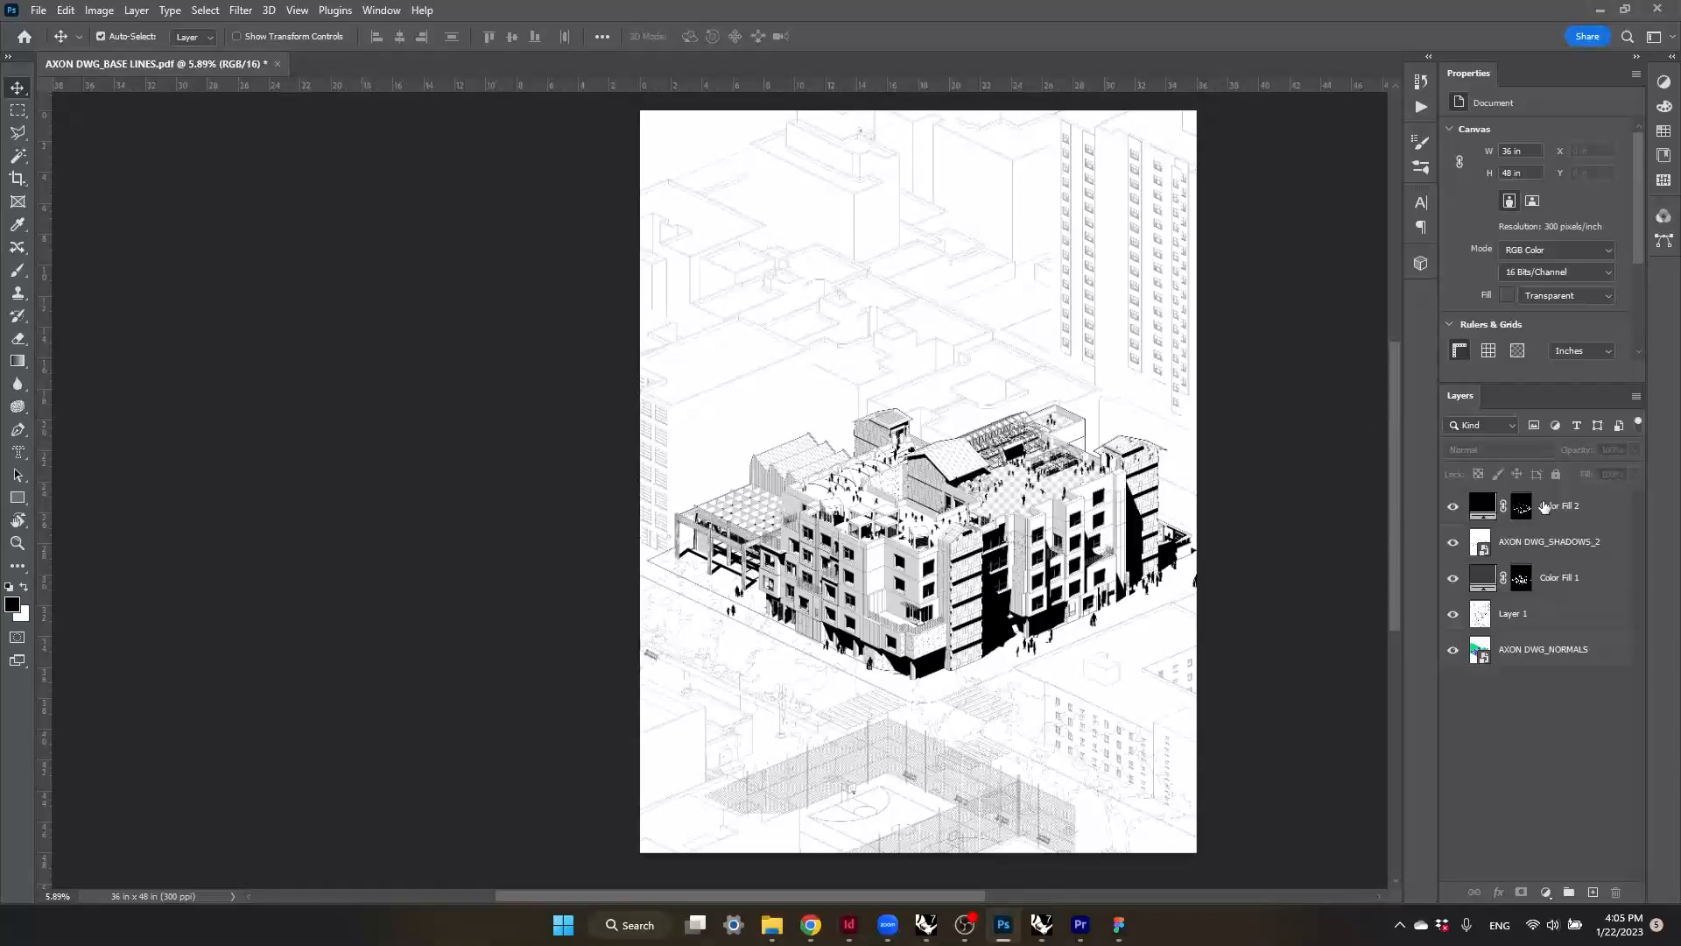
- Group Layer 1 and AXON DWG_NORMALS together and name the group BASE
click(1550, 510)
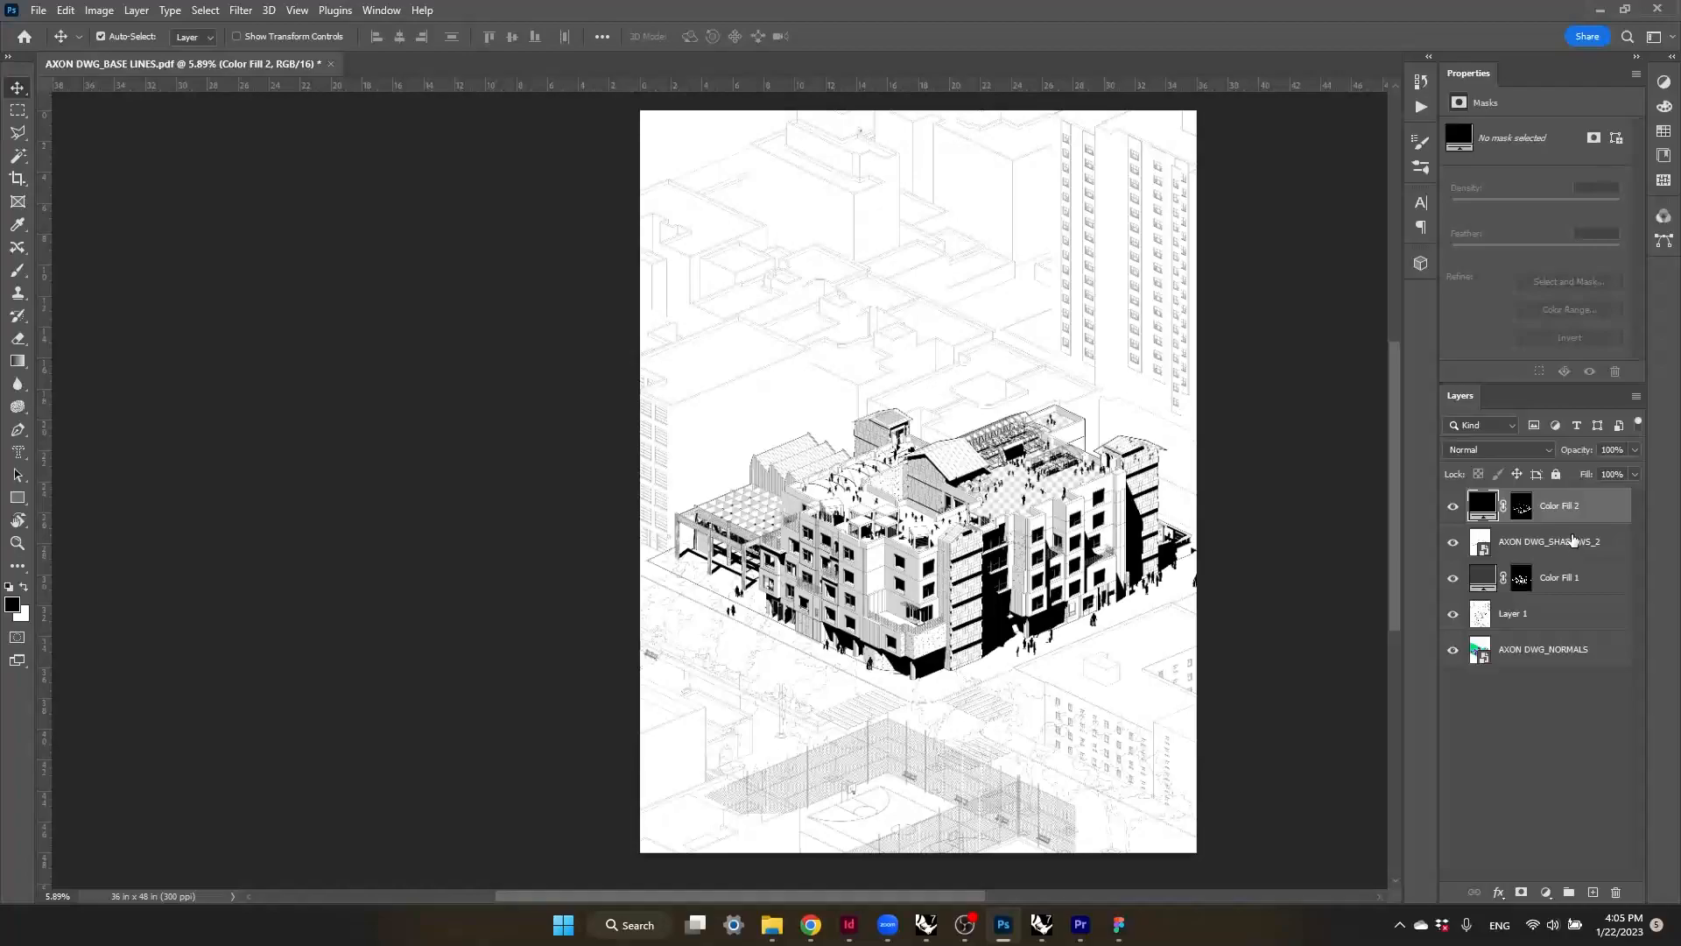
mouse_move(1577, 550)
mouse_down()
mouse_move(1572, 585)
mouse_move(1576, 548)
mouse_up()
click(1562, 620)
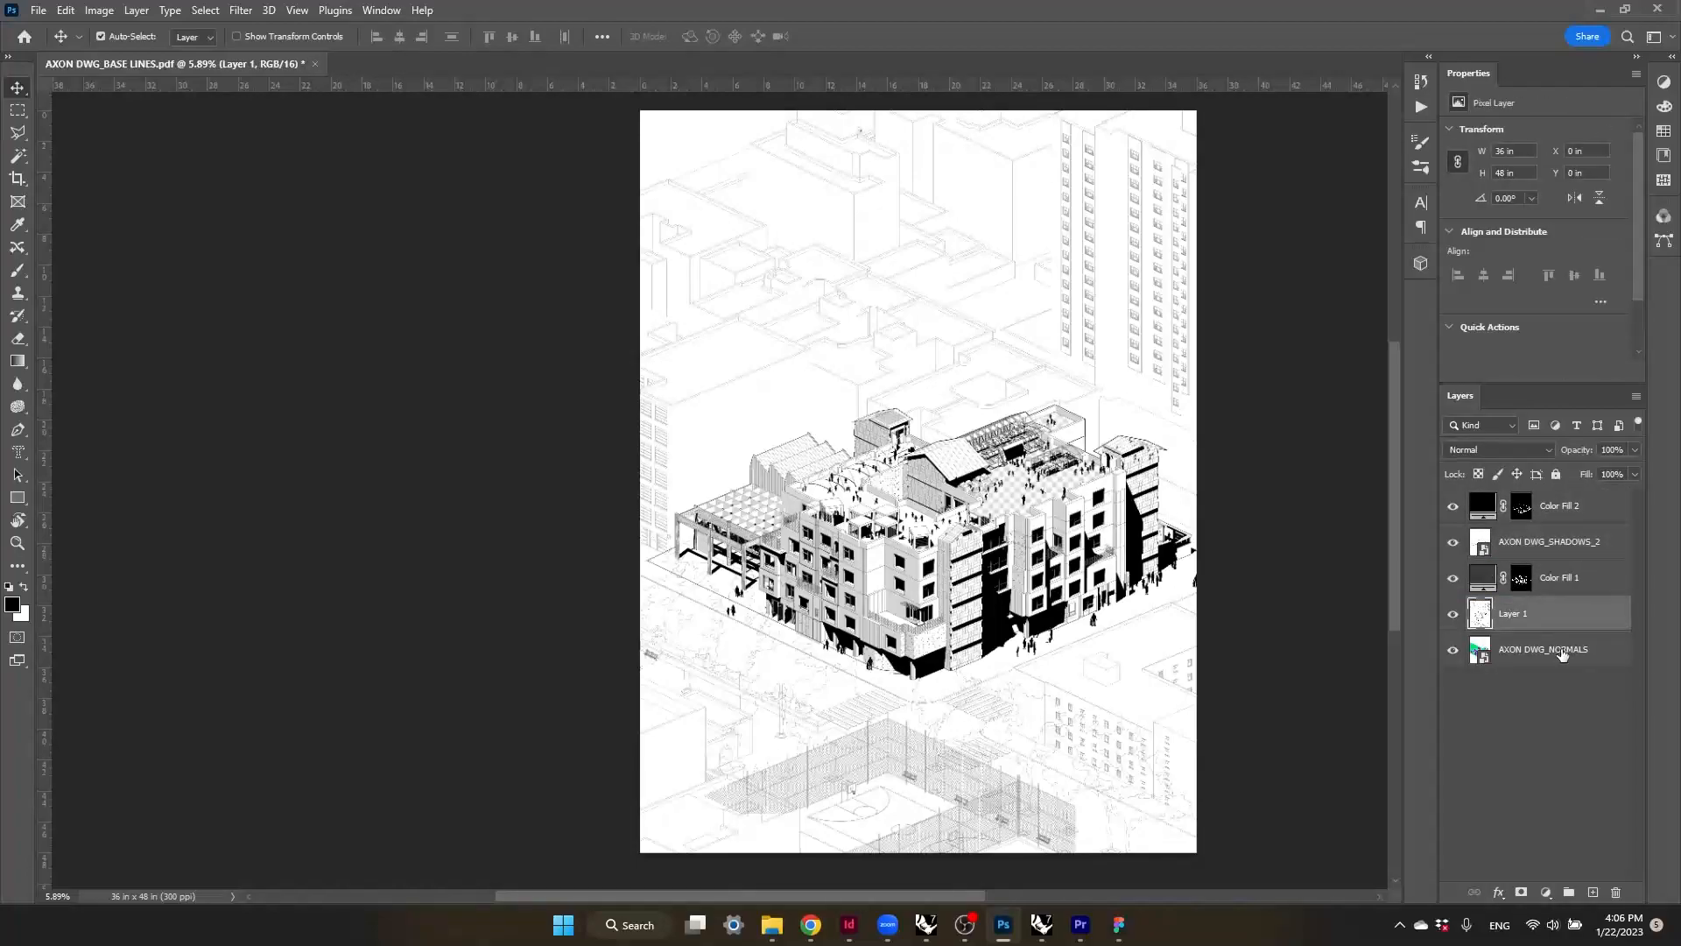
shift+click(1563, 653)
click(1568, 891)
double_click(1527, 608)
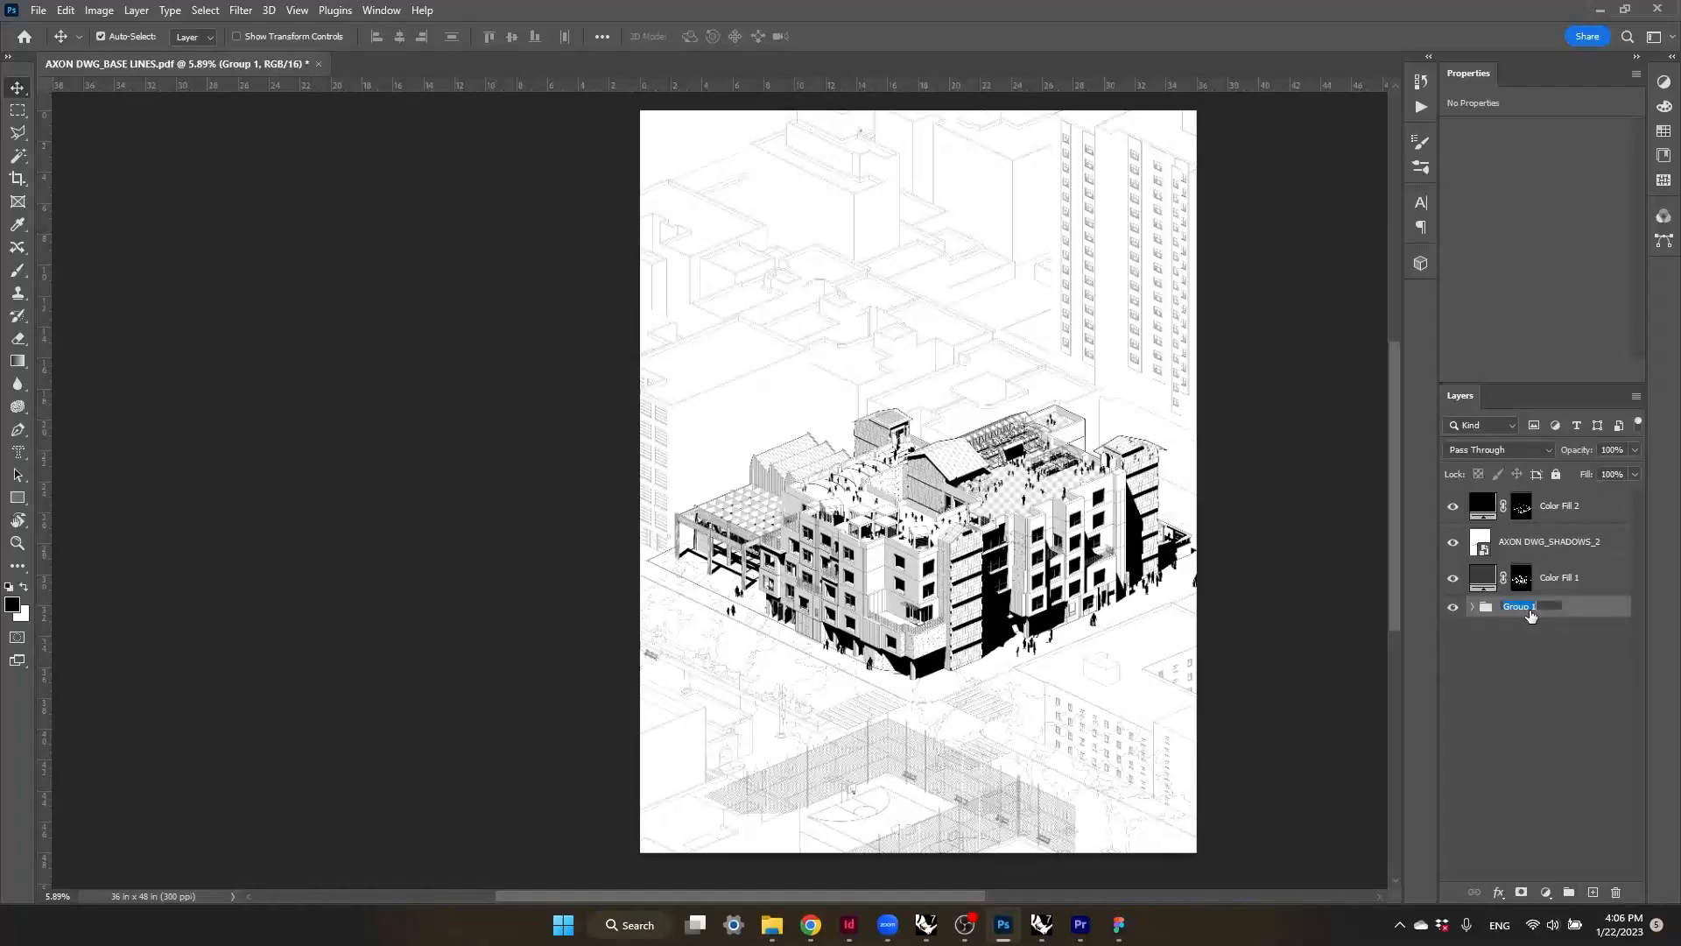
text(BASE)
key(Return)
- Hide and show Color Fill 2 to check its shadows, and deselect all layers
click(1452, 505)
click(1453, 505)
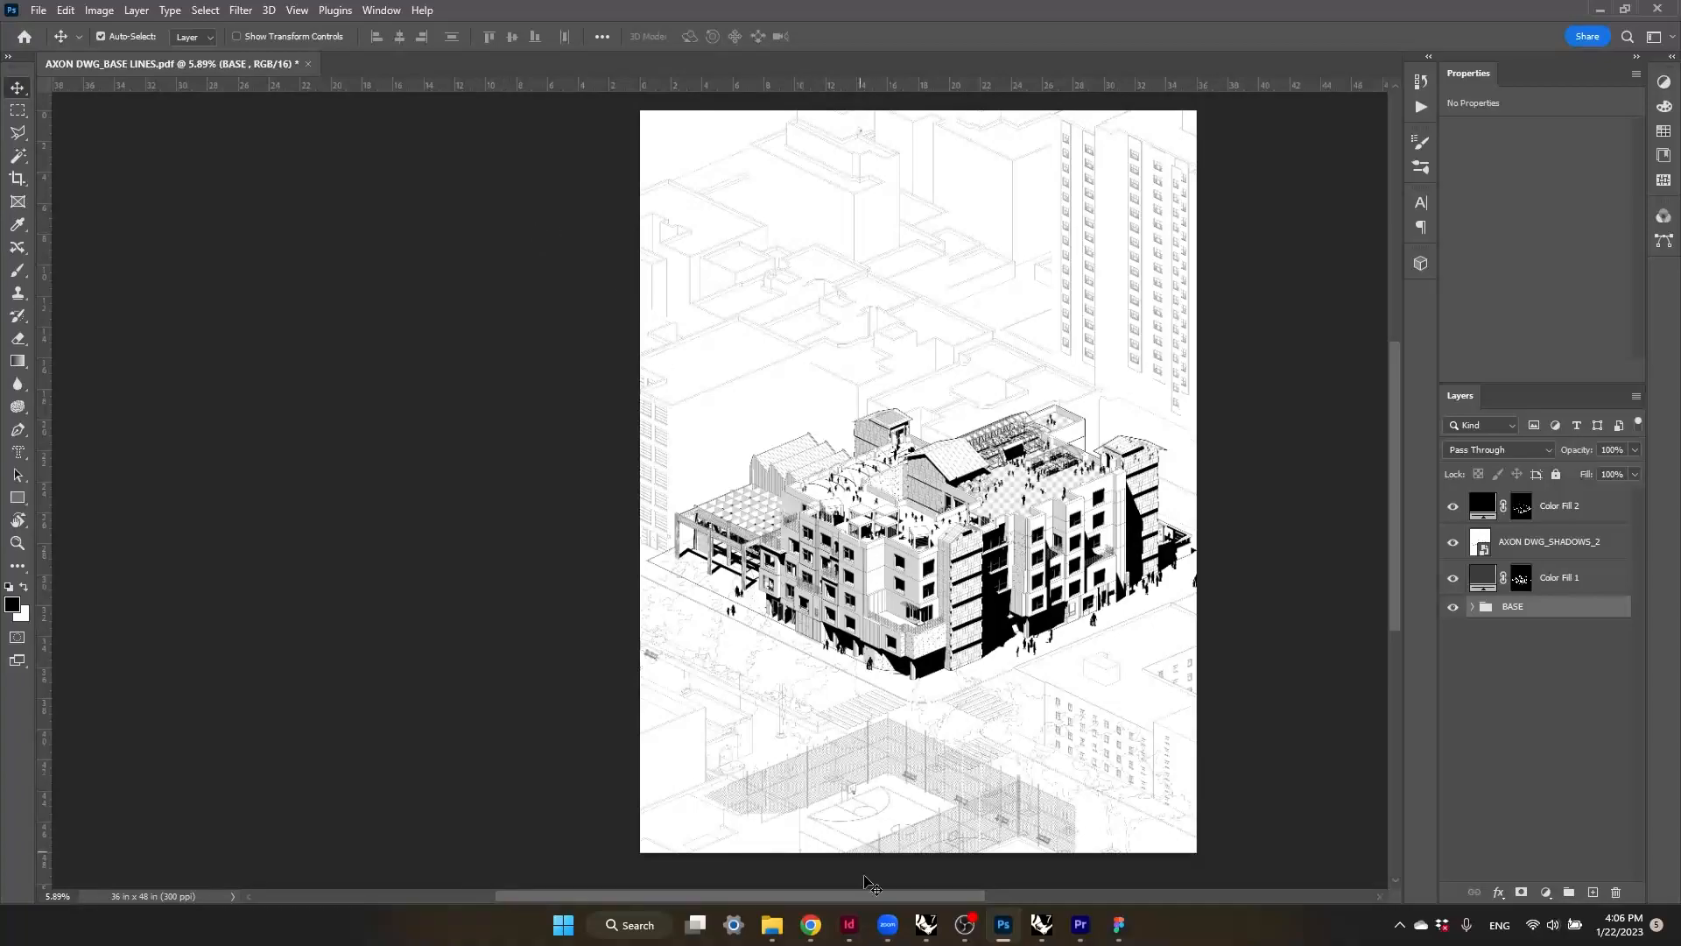
mouse_move(851, 928)
click(1280, 749)
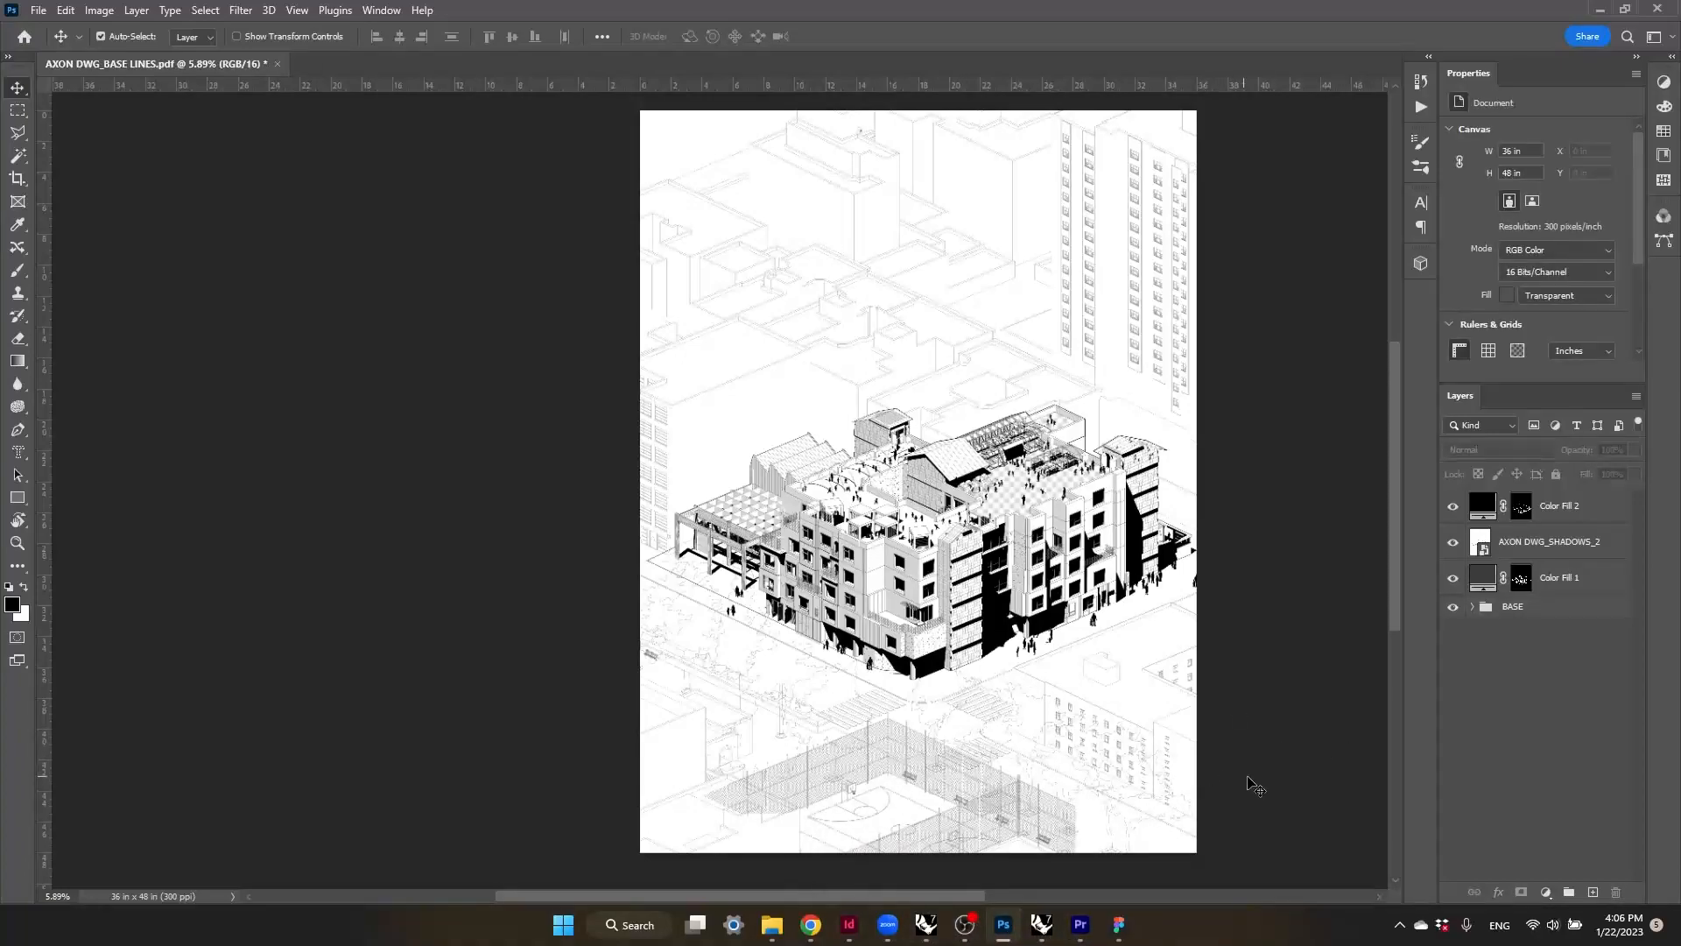
- Switch to Rhino and examine the building's facades, roof terraces and pergola up close and as a whole in the Top viewport
click(1039, 926)
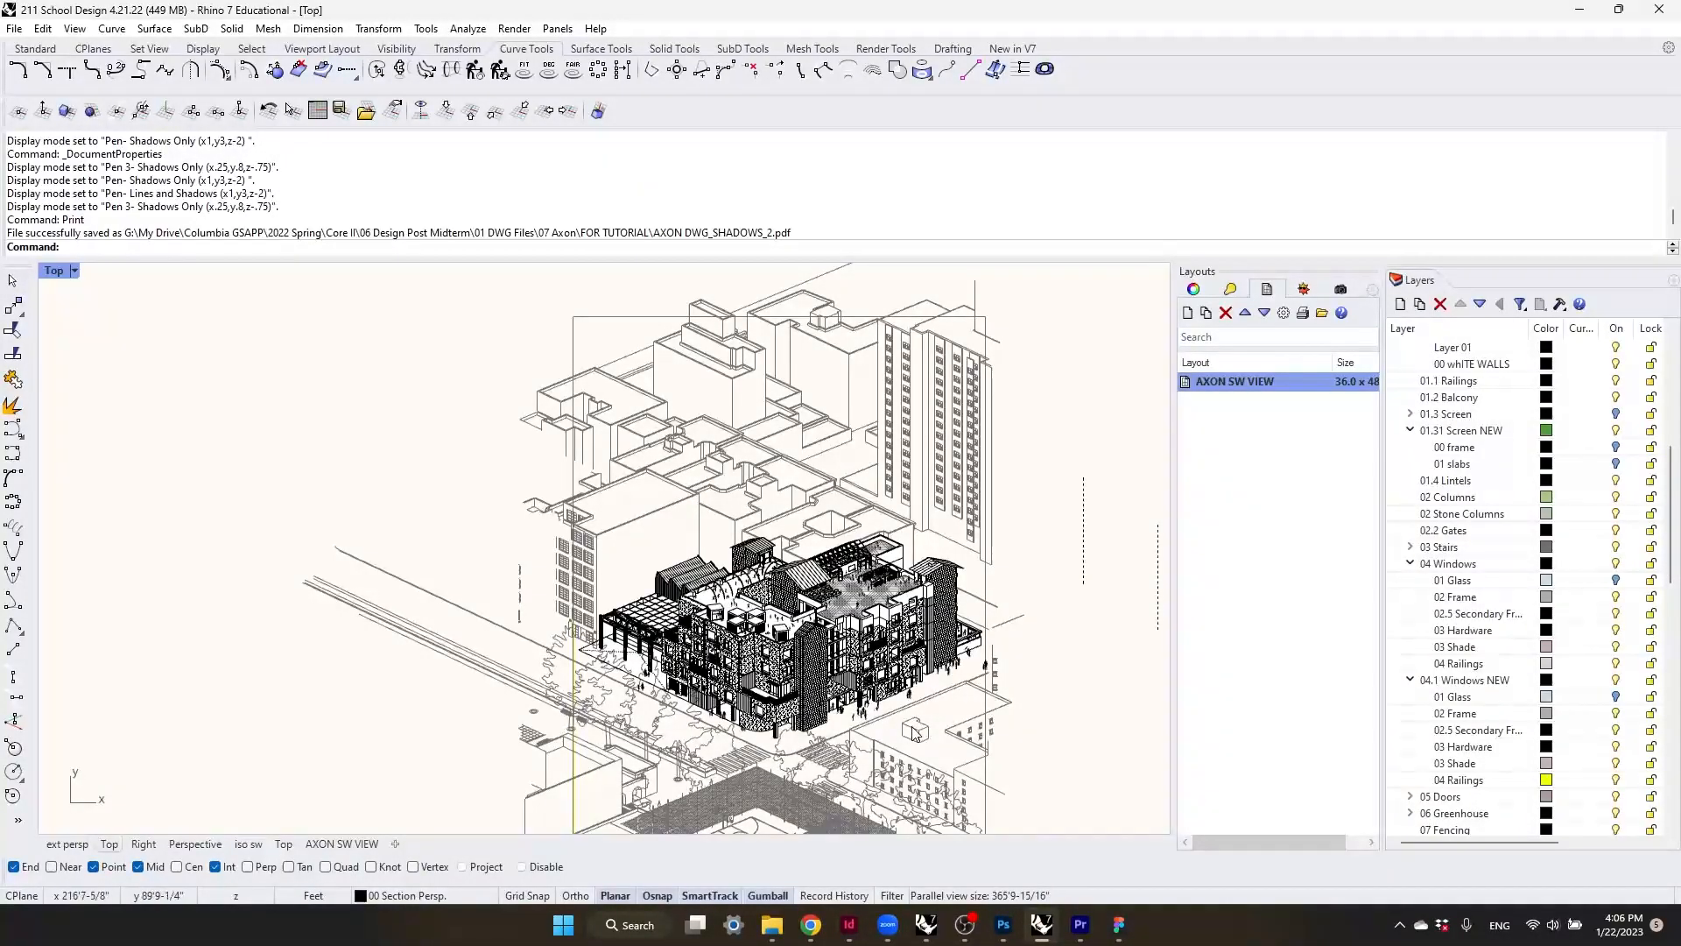
scroll(913, 734, up, 3)
scroll(867, 710, up, 5)
scroll(856, 708, up, 5)
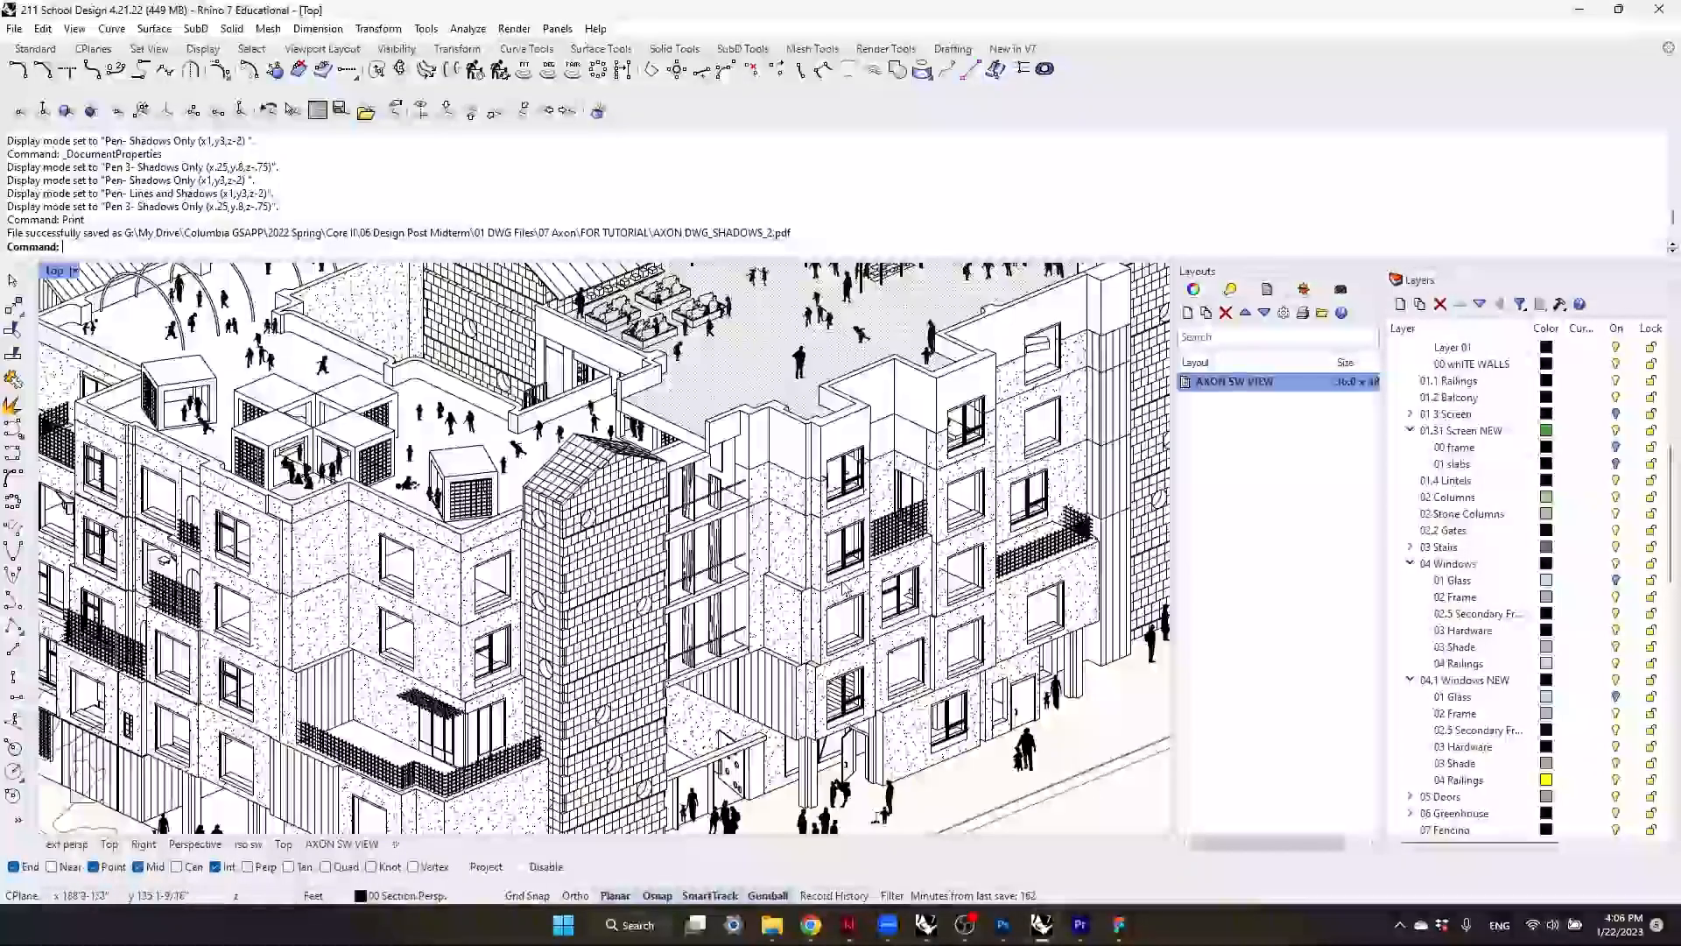
scroll(845, 588, up, 2)
scroll(846, 588, down, 6)
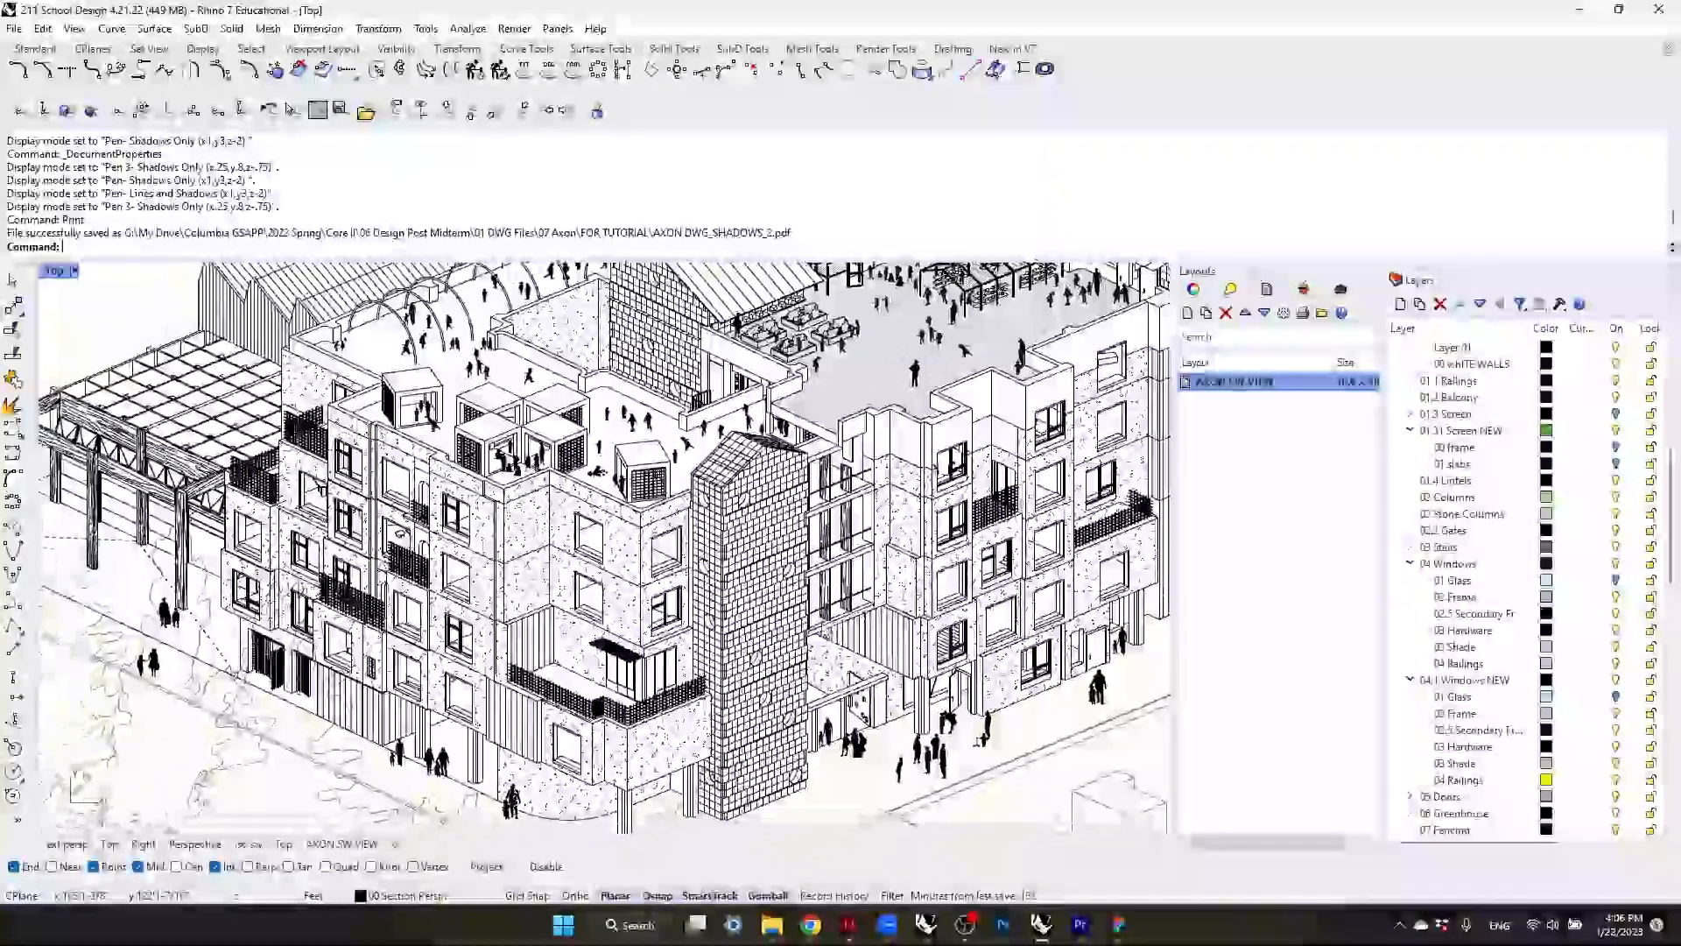
right_drag(434, 593, 643, 661)
right_drag(1027, 611, 721, 629)
scroll(774, 637, down, 8)
scroll(648, 720, up, 5)
scroll(648, 719, down, 6)
scroll(648, 720, up, 4)
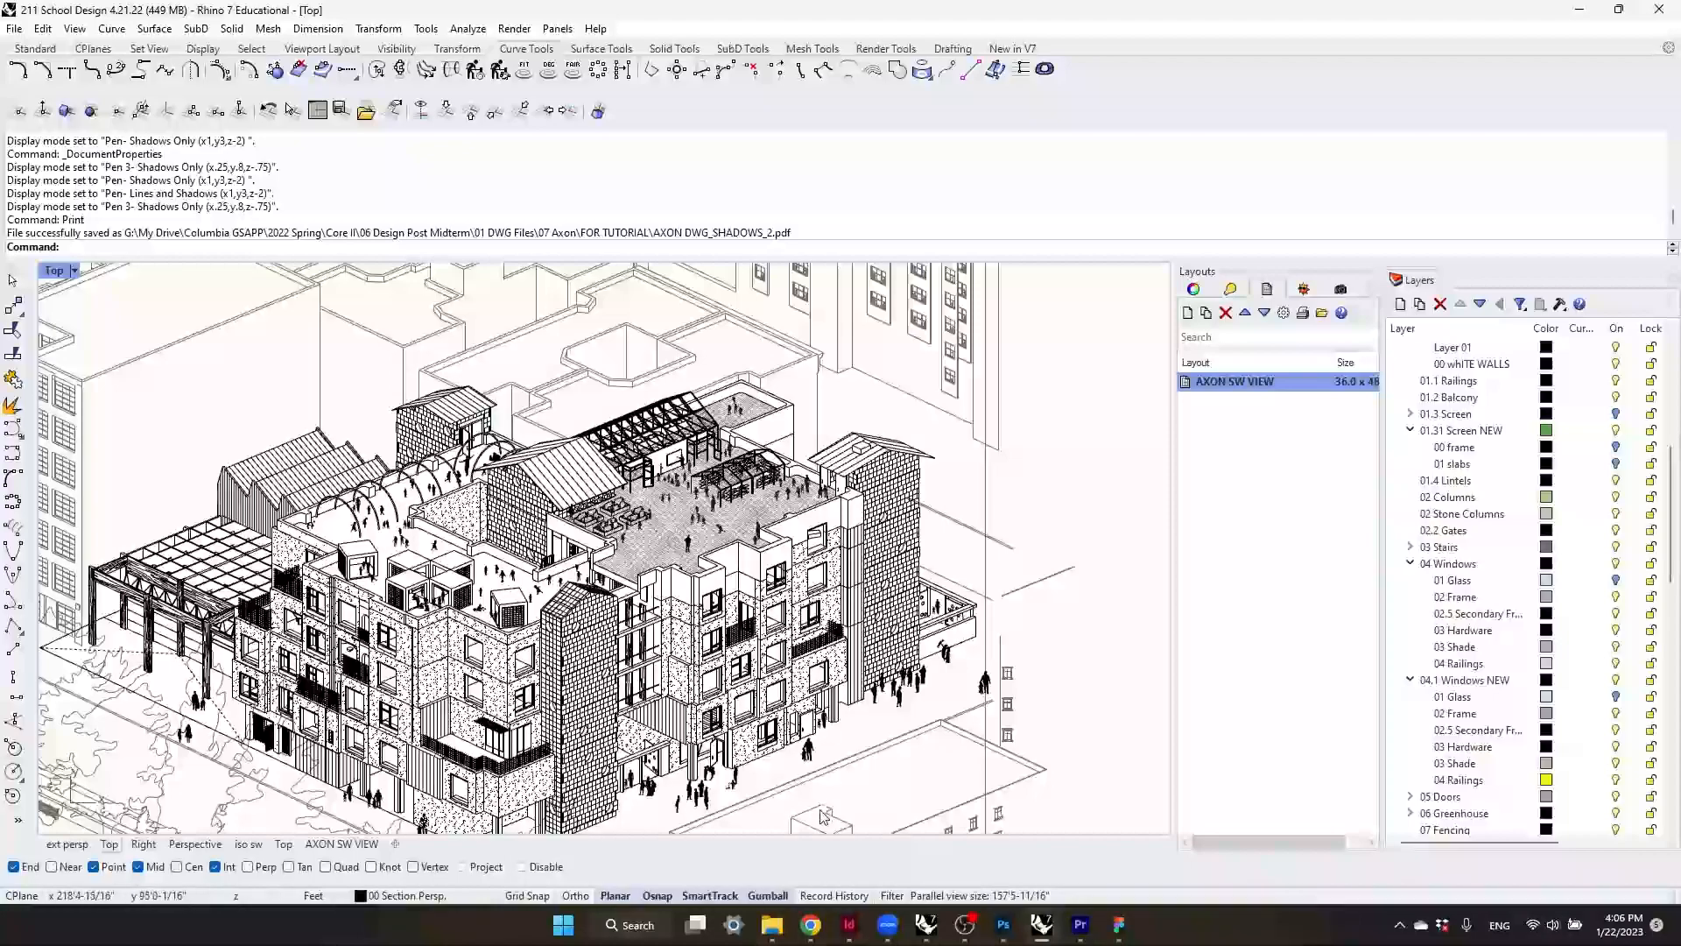
- Switch to Chrome, open the Bamiyan Cultural Centre page, and examine the terrain shading and black shadows in its axonometric drawing
mouse_move(1034, 828)
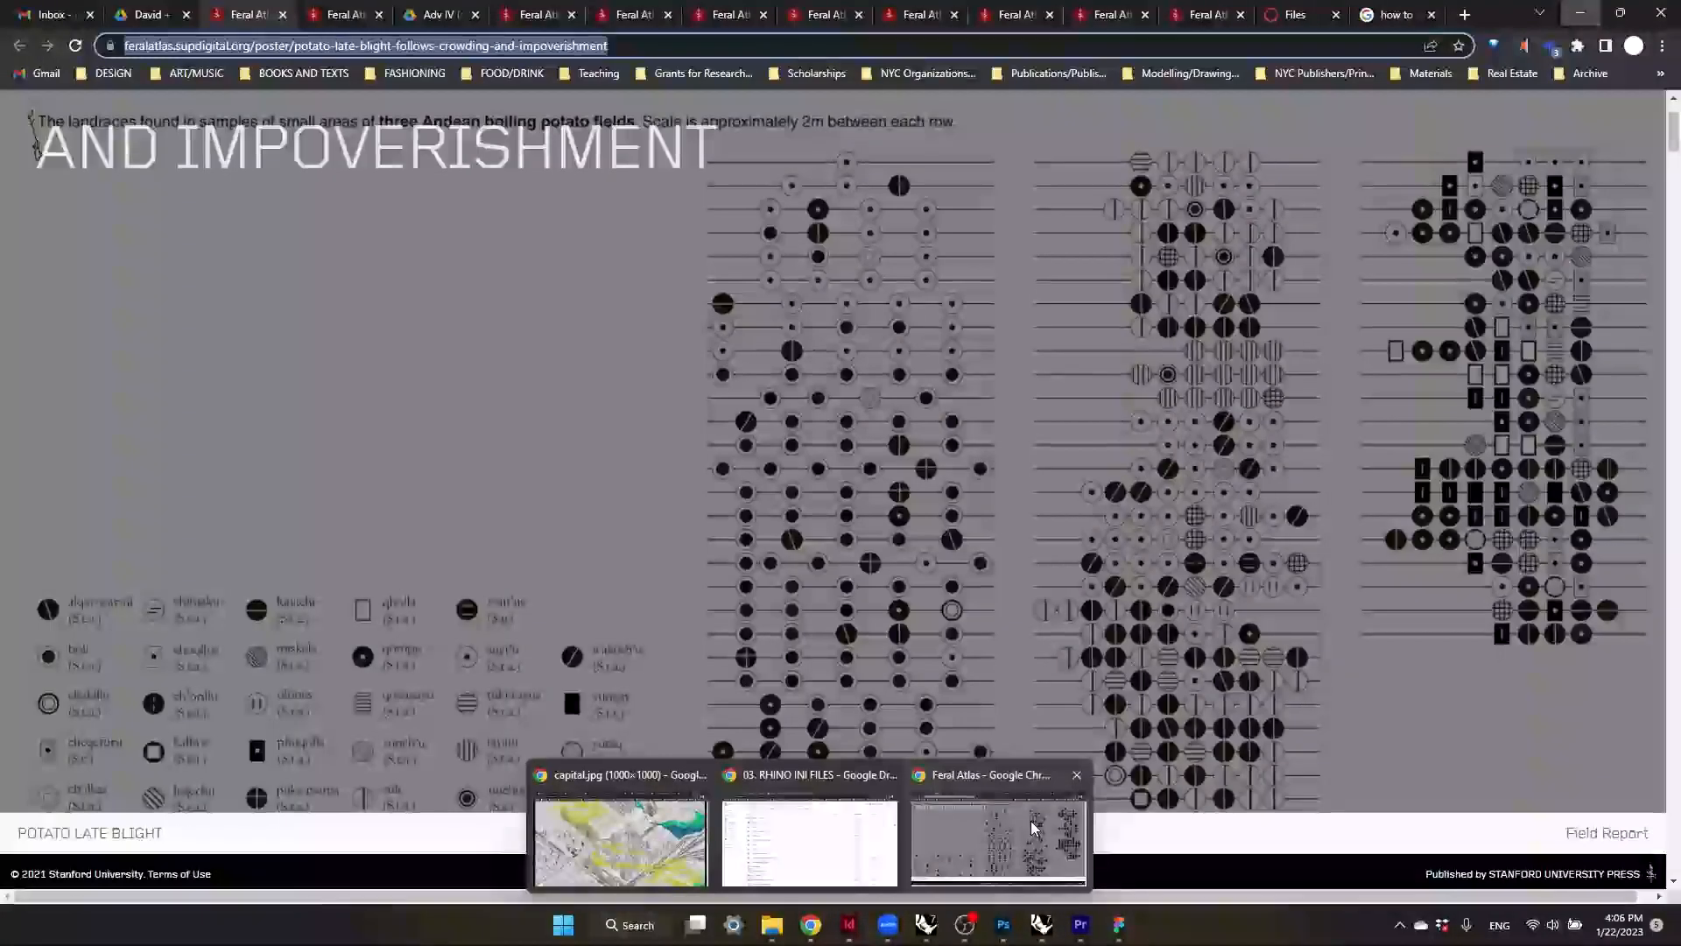
click(1075, 927)
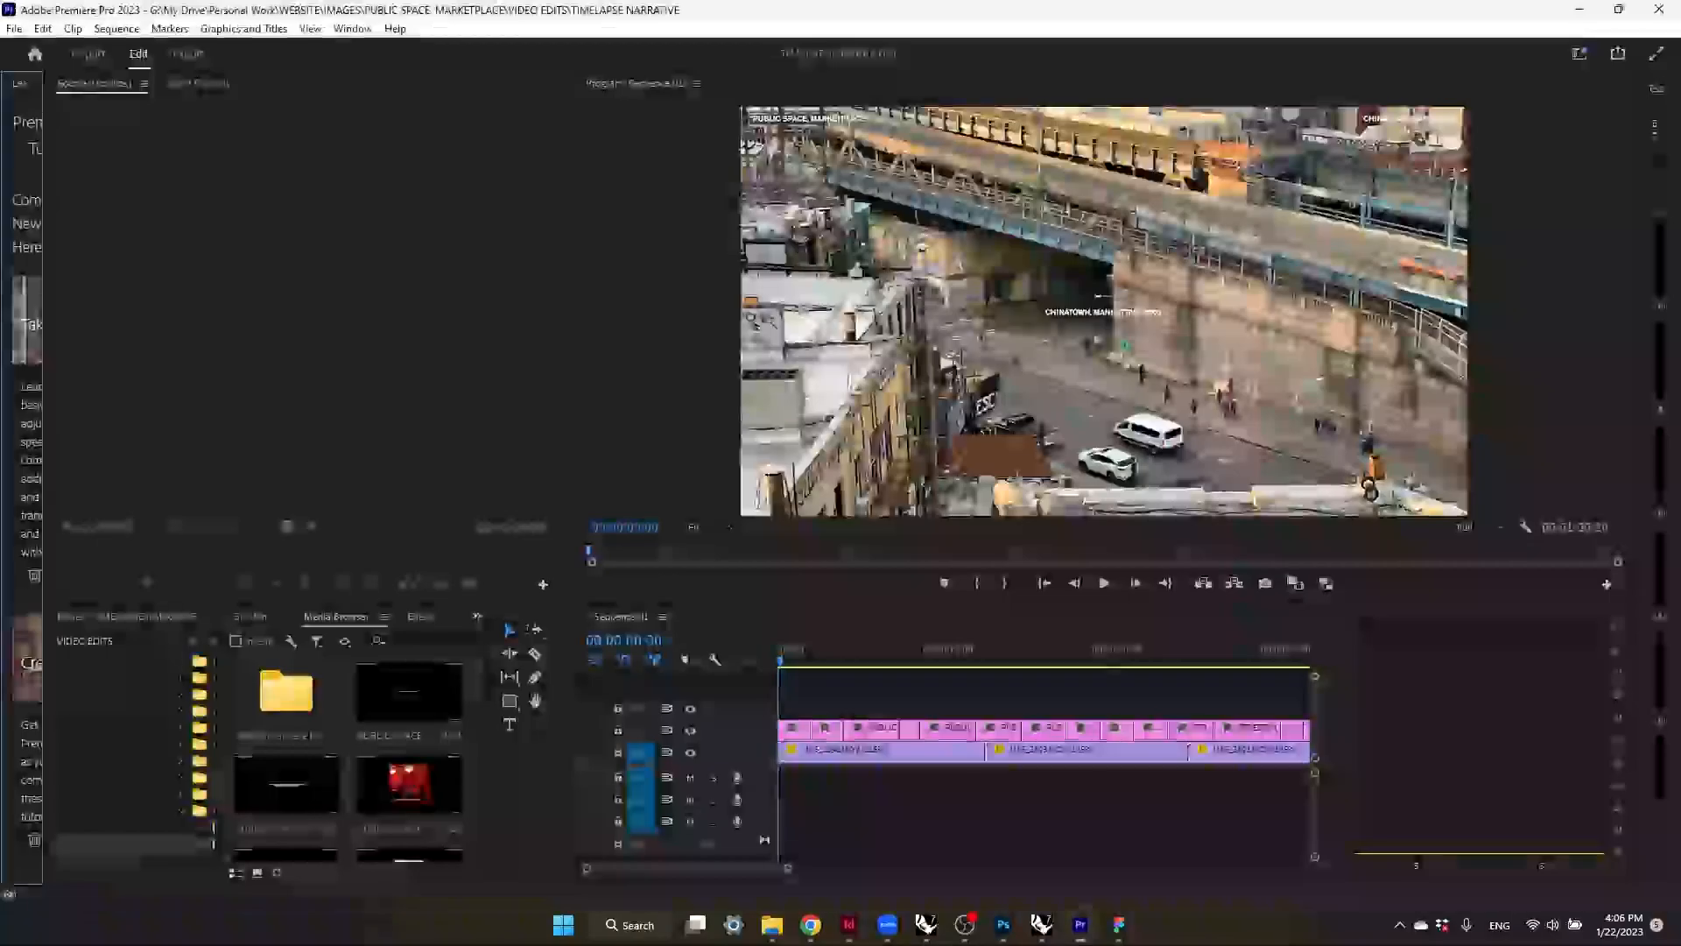
click(1005, 926)
mouse_move(811, 924)
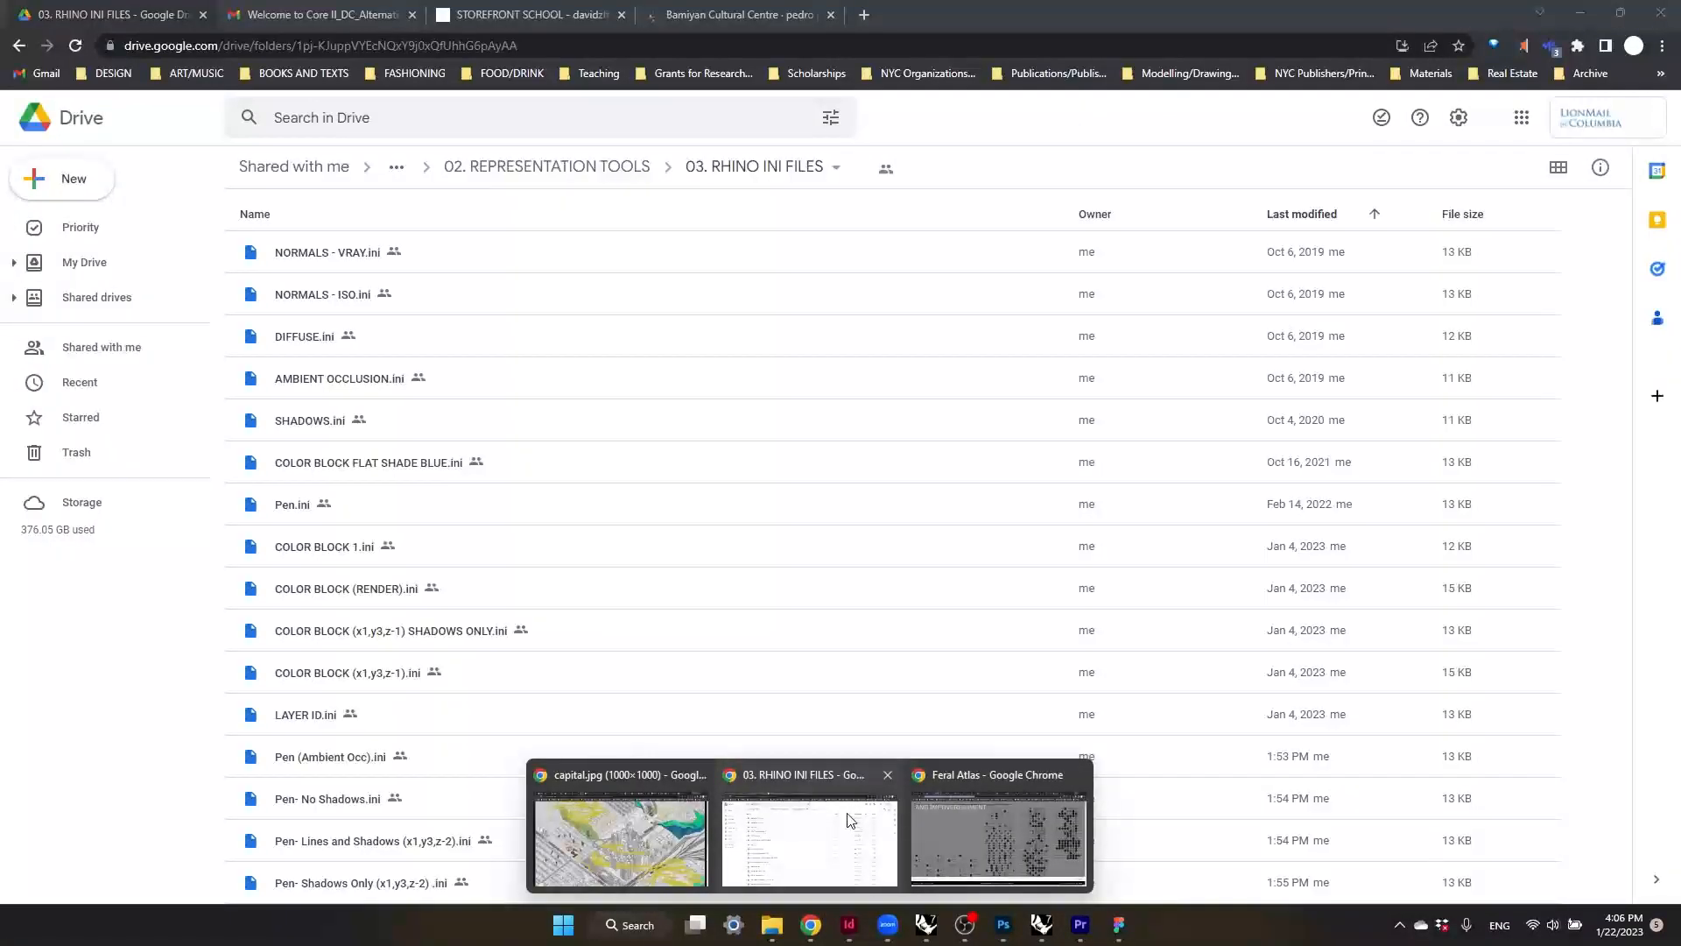
click(855, 818)
click(745, 12)
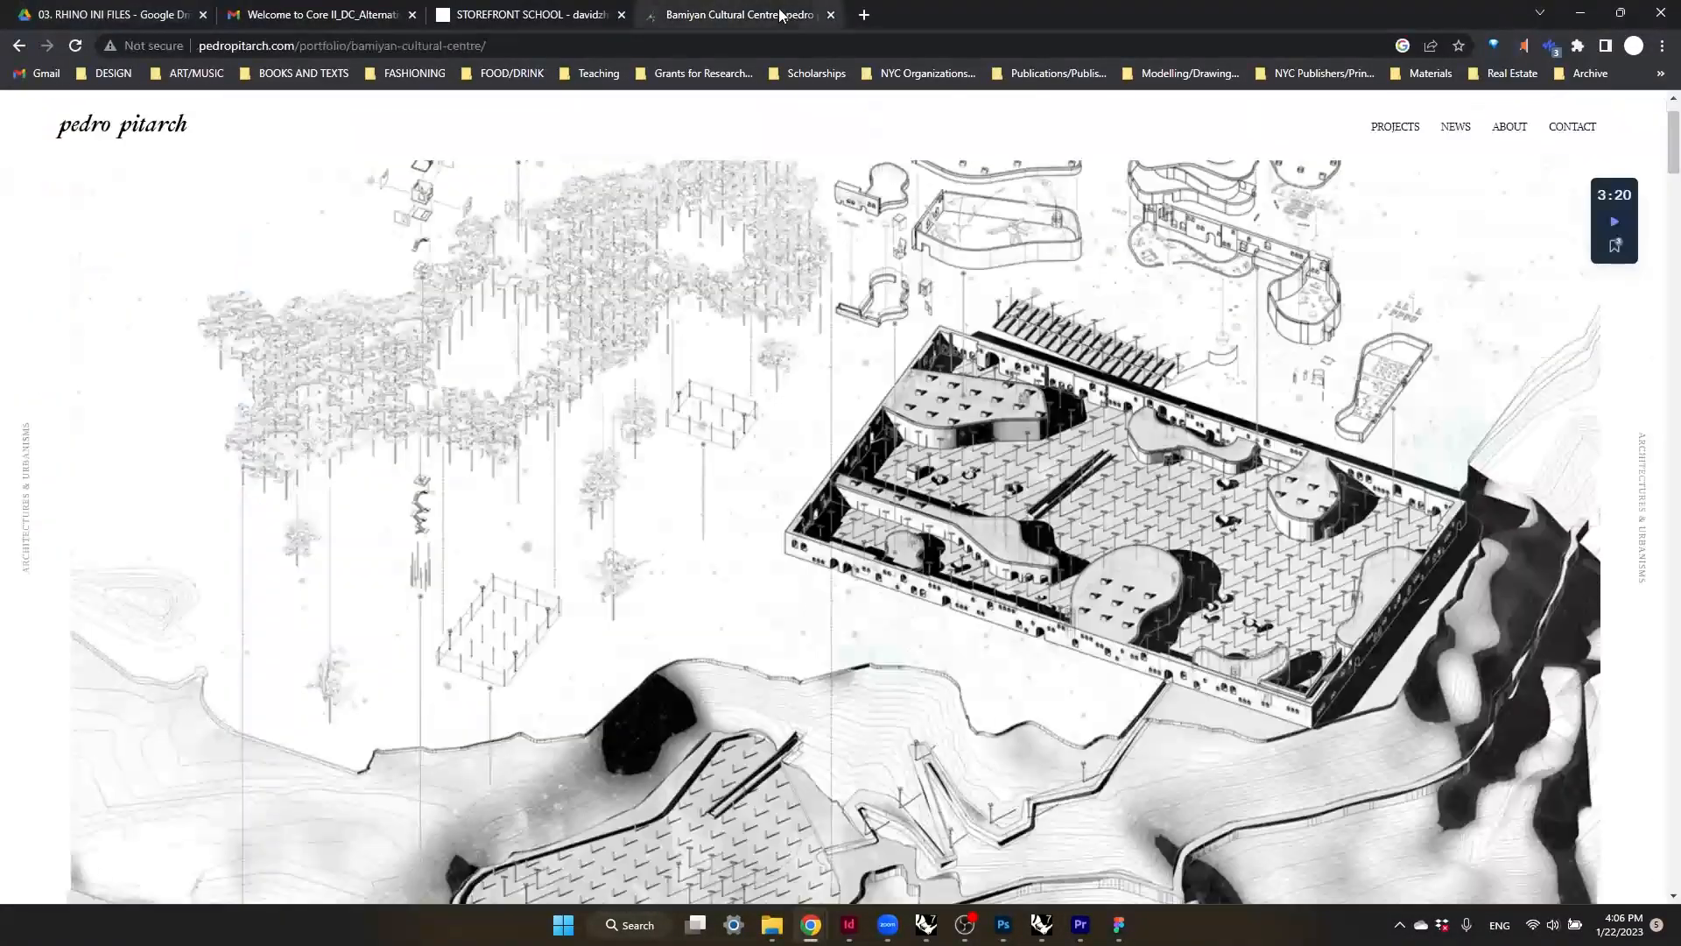
scroll(1063, 636, down, 5)
scroll(1063, 636, up, 3)
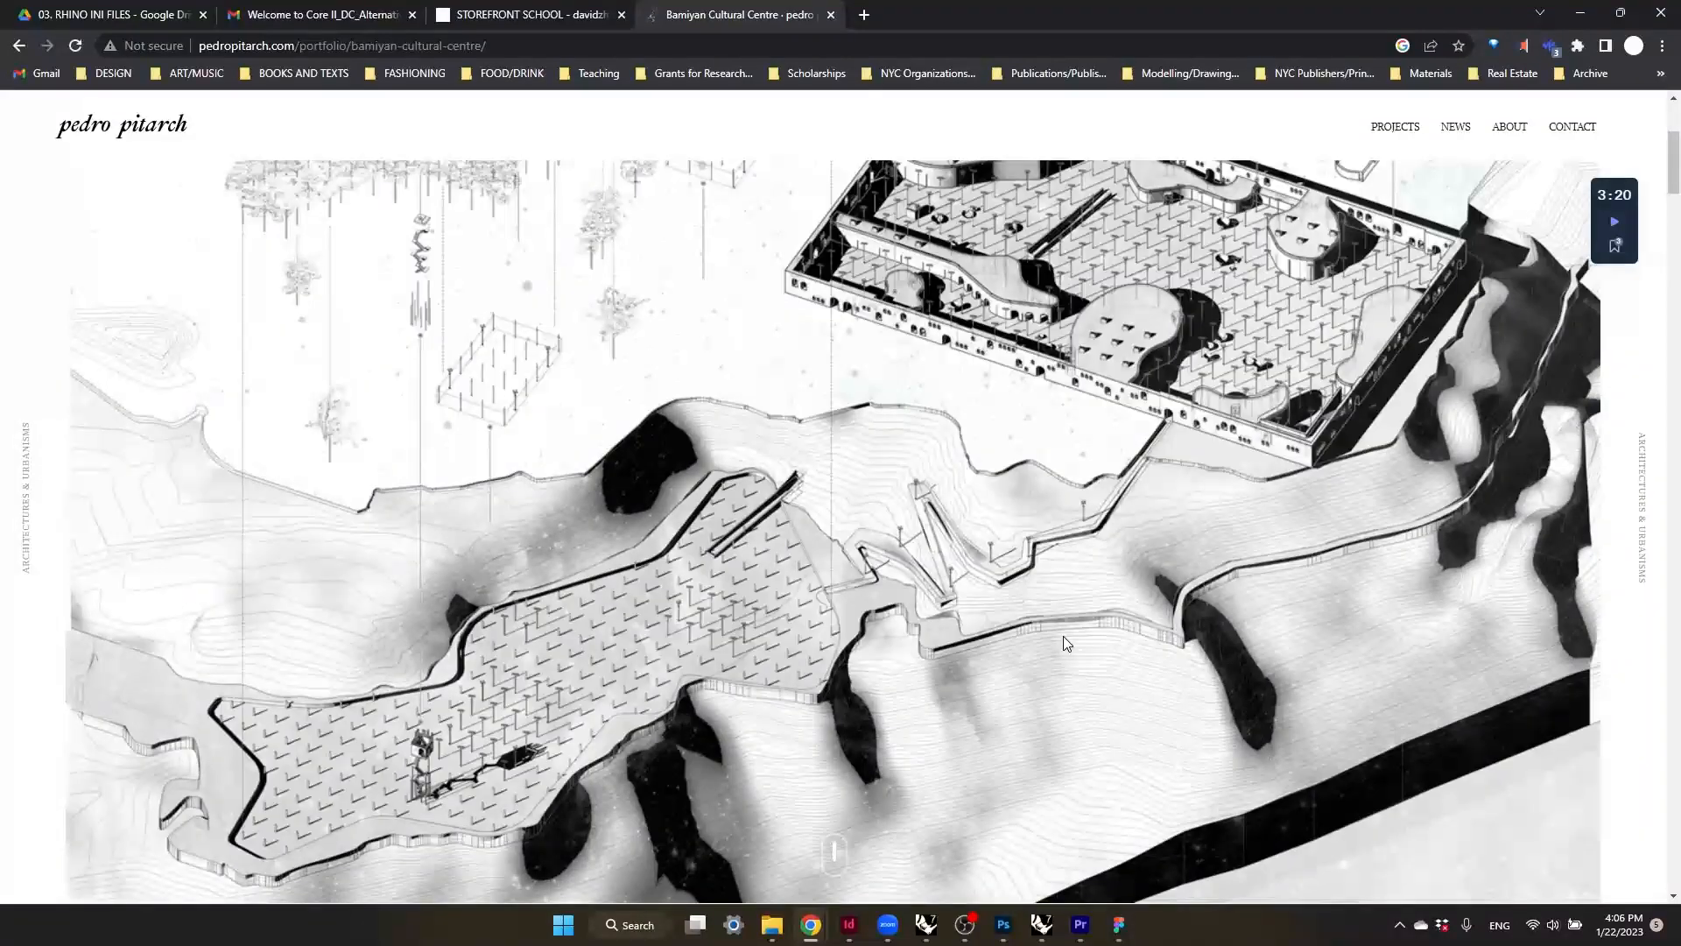
scroll(1081, 650, down, 2)
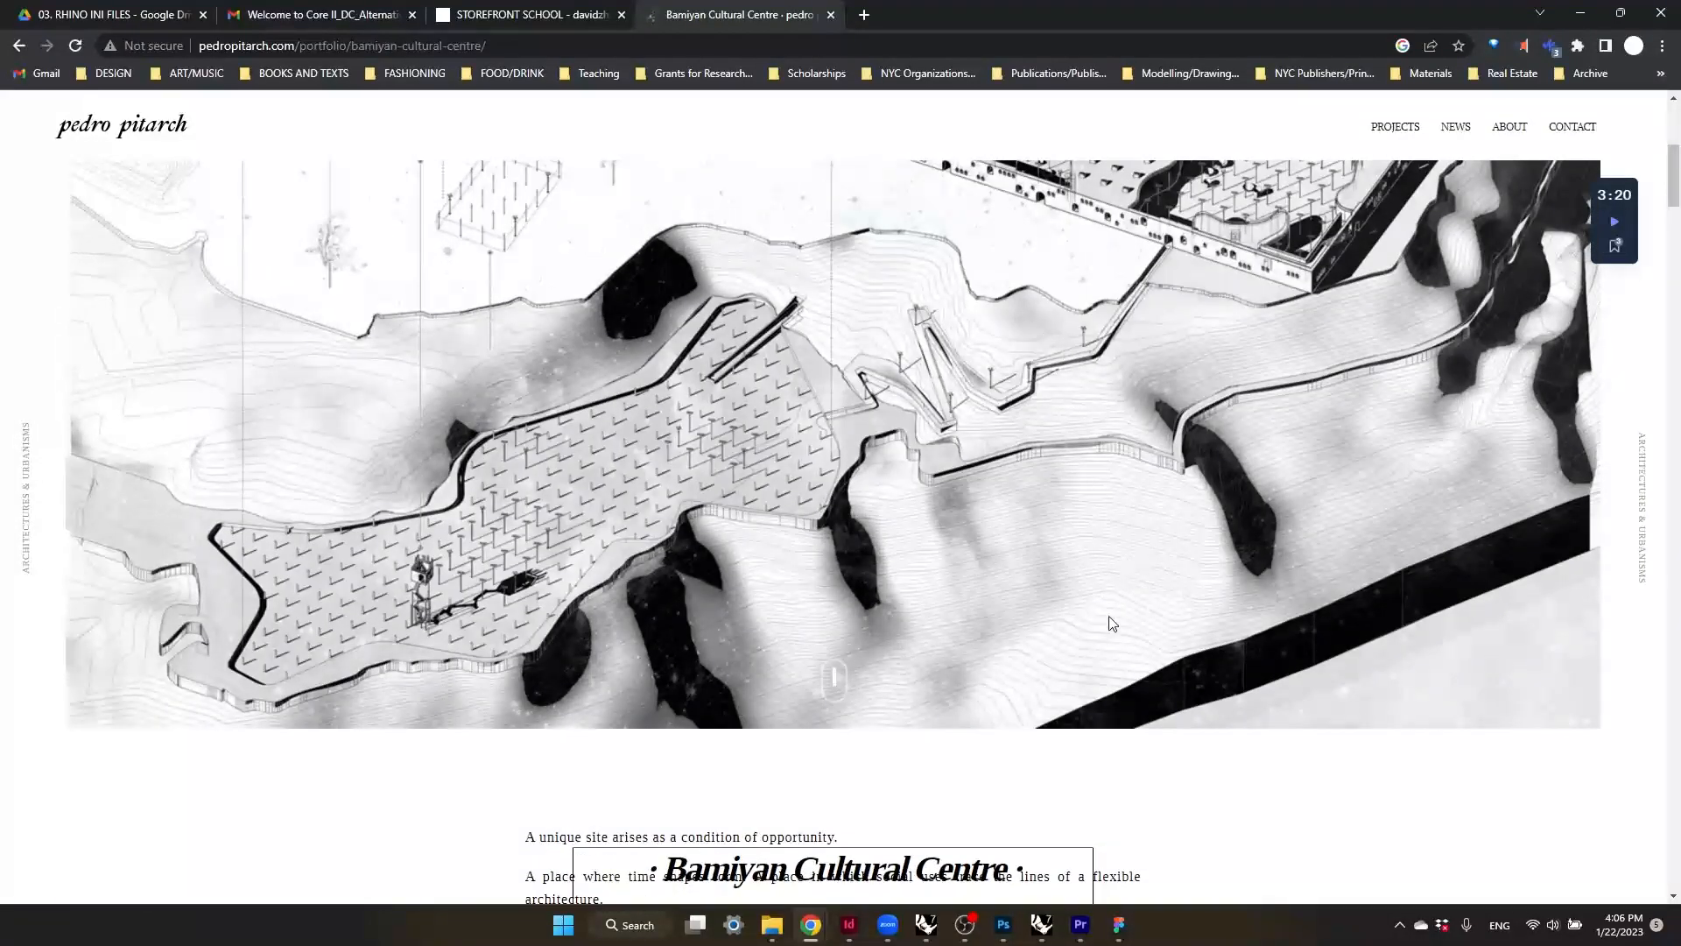
scroll(1076, 660, up, 2)
scroll(1076, 660, down, 2)
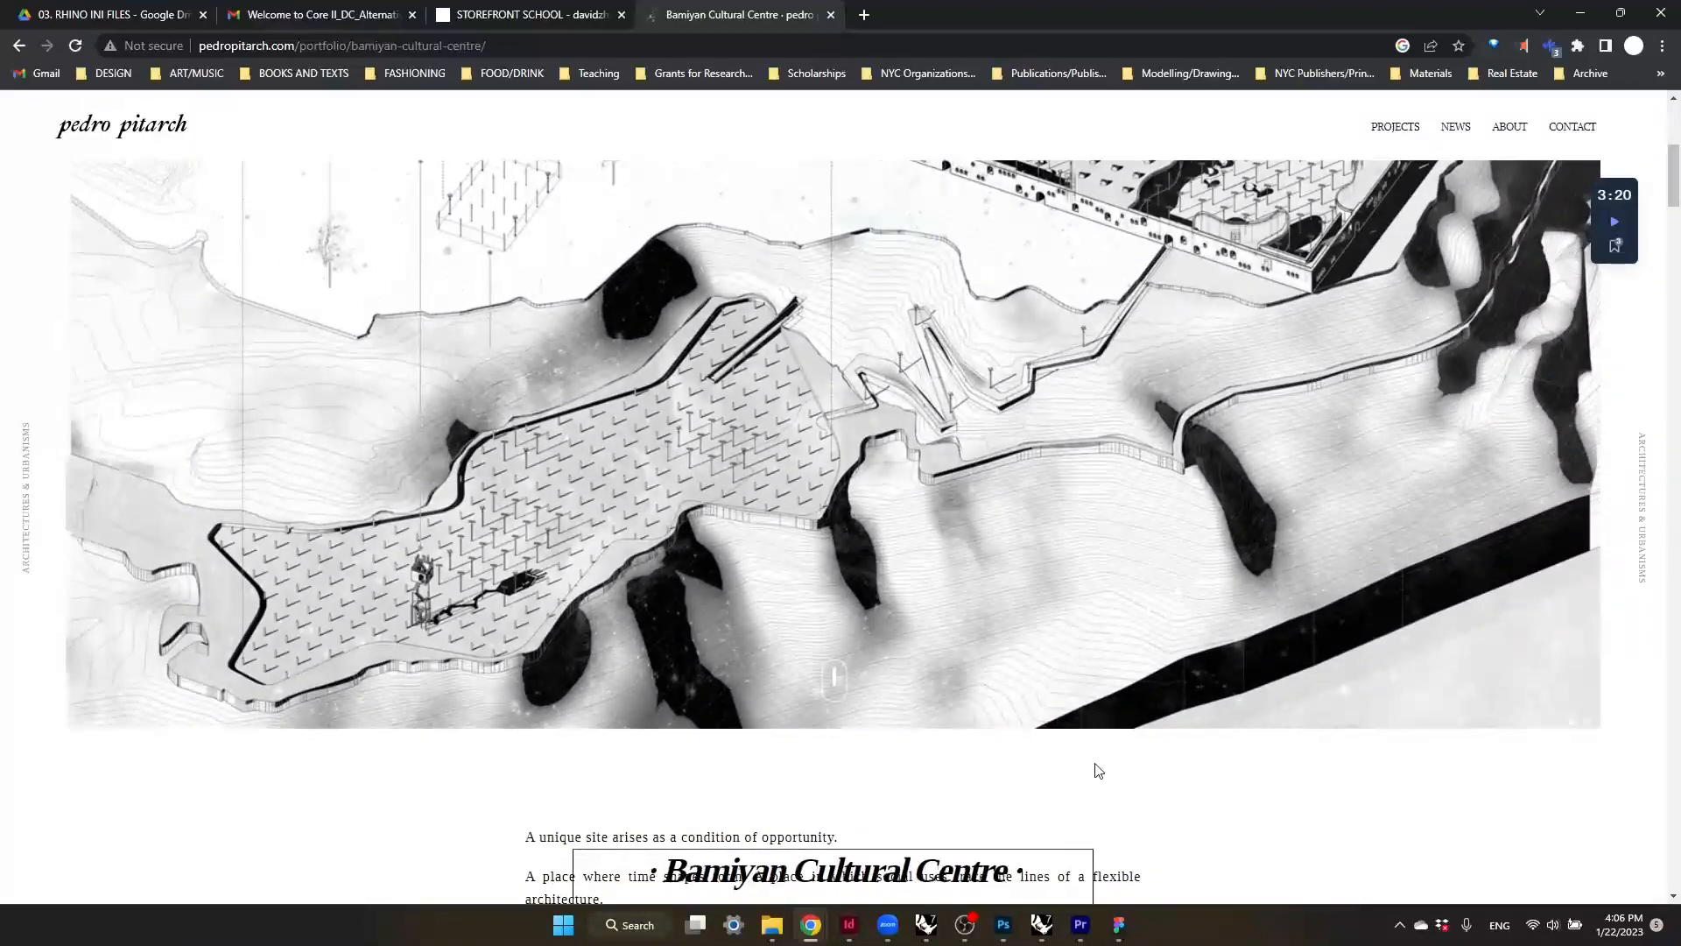
scroll(1050, 611, up, 4)
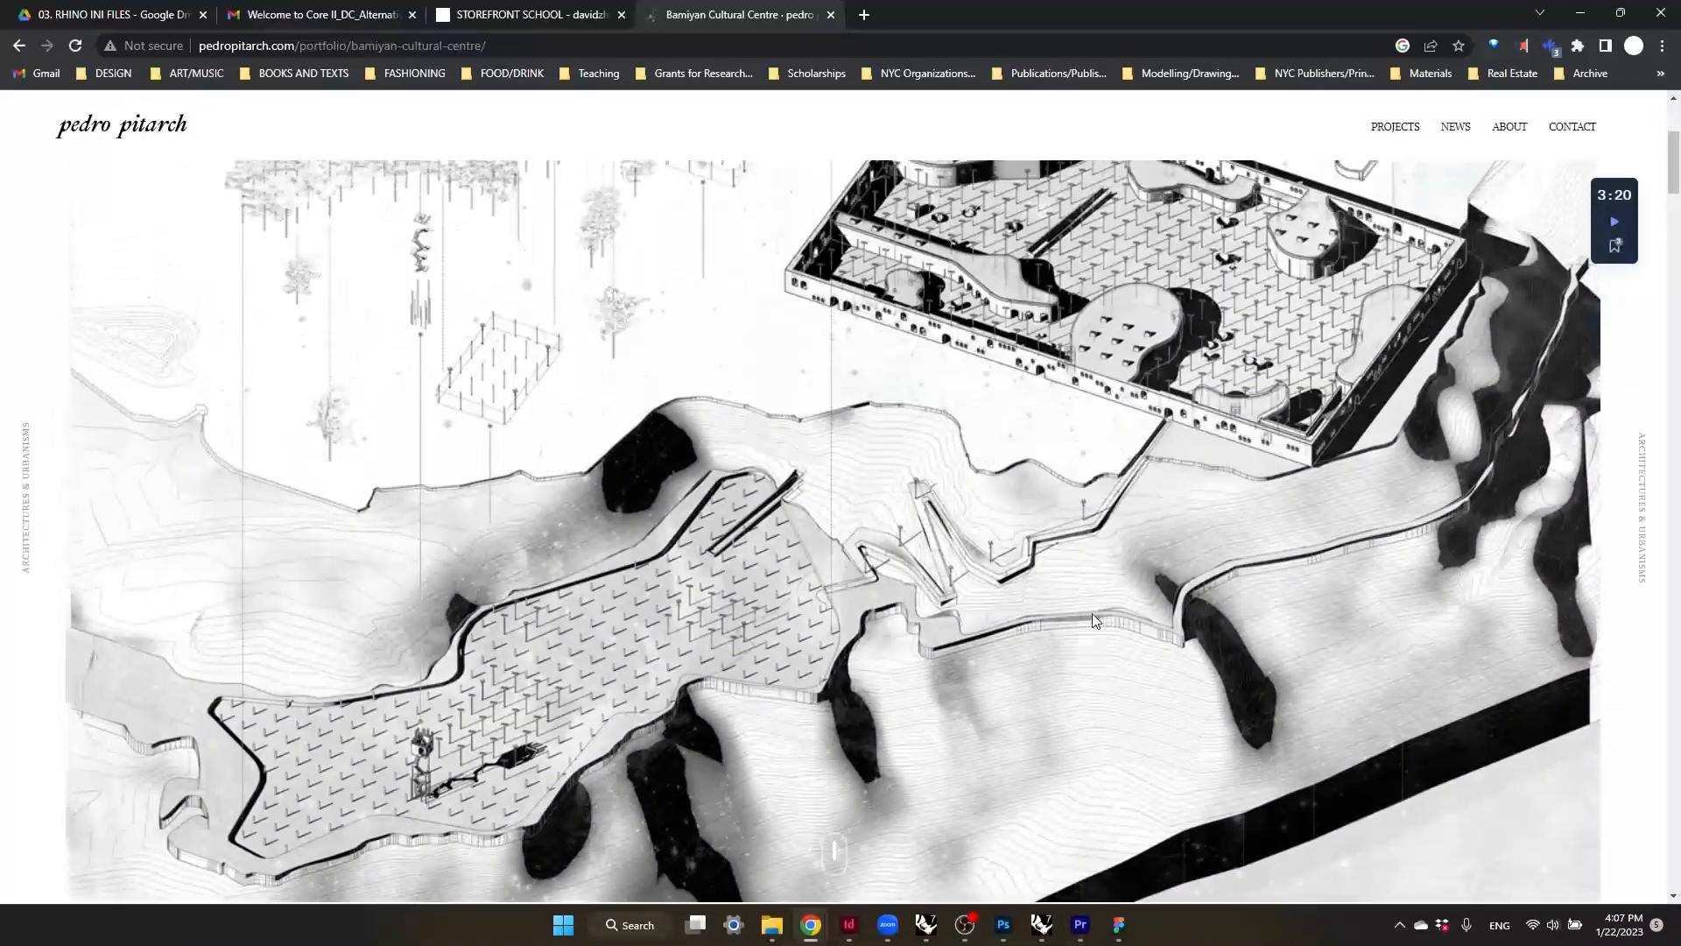
scroll(1177, 628, down, 2)
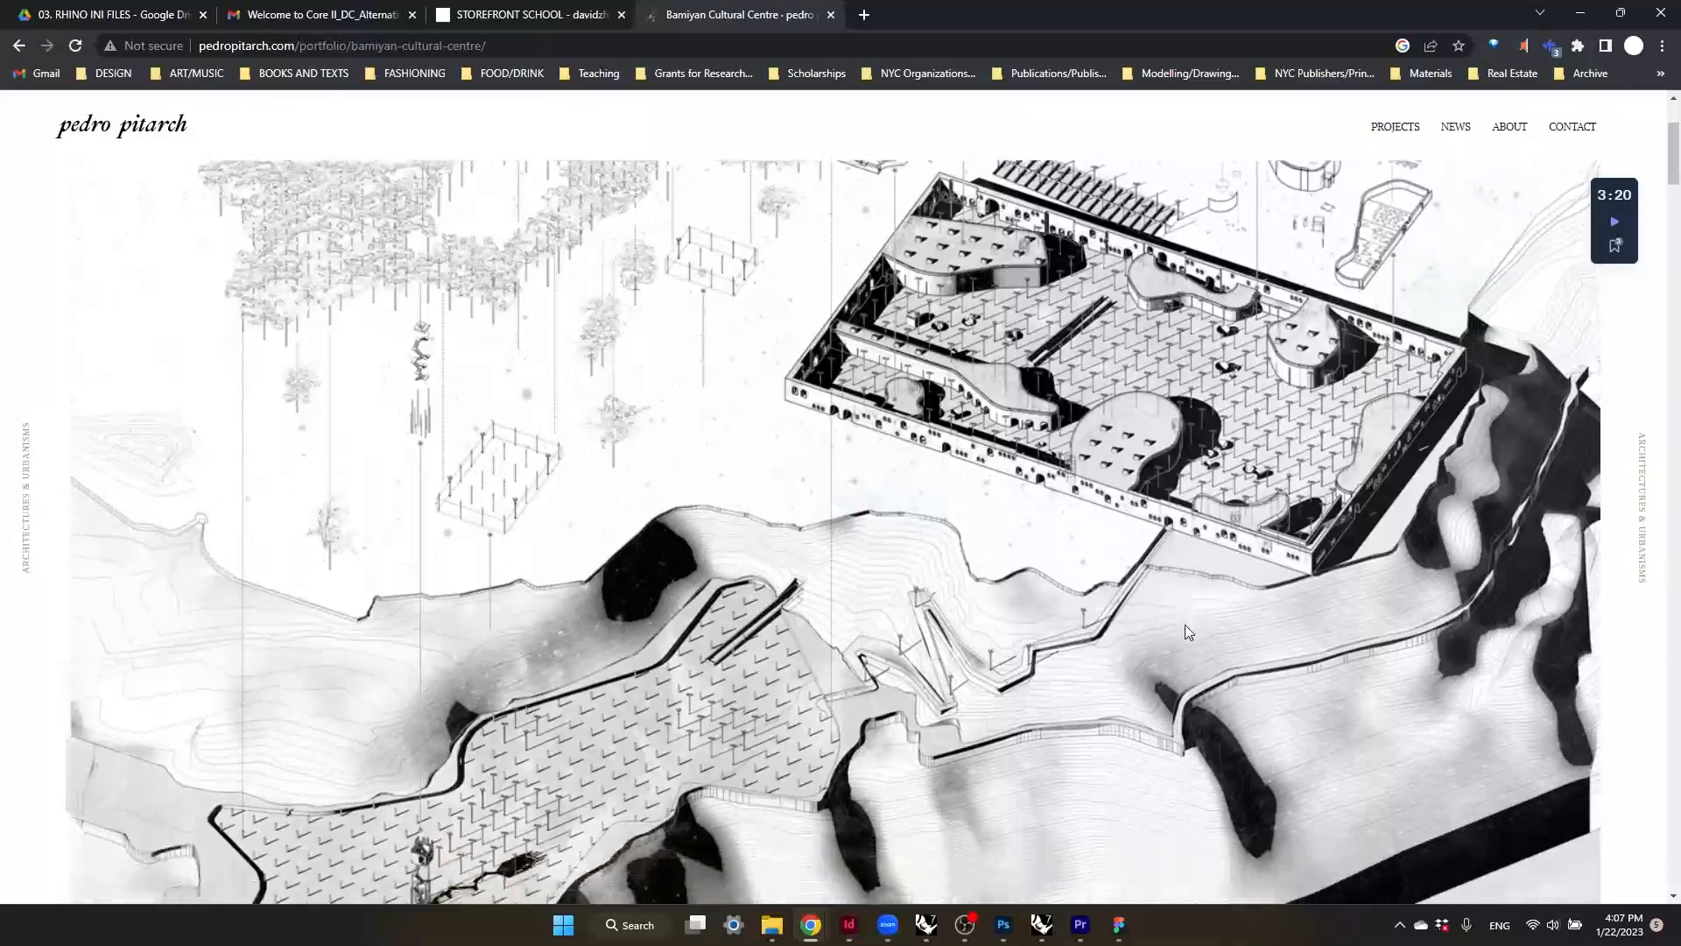
- Check the axonometric in Photoshop, return to the Bamiyan Cultural Centre page in Chrome, and examine its project text and exploded axonometric
click(1004, 924)
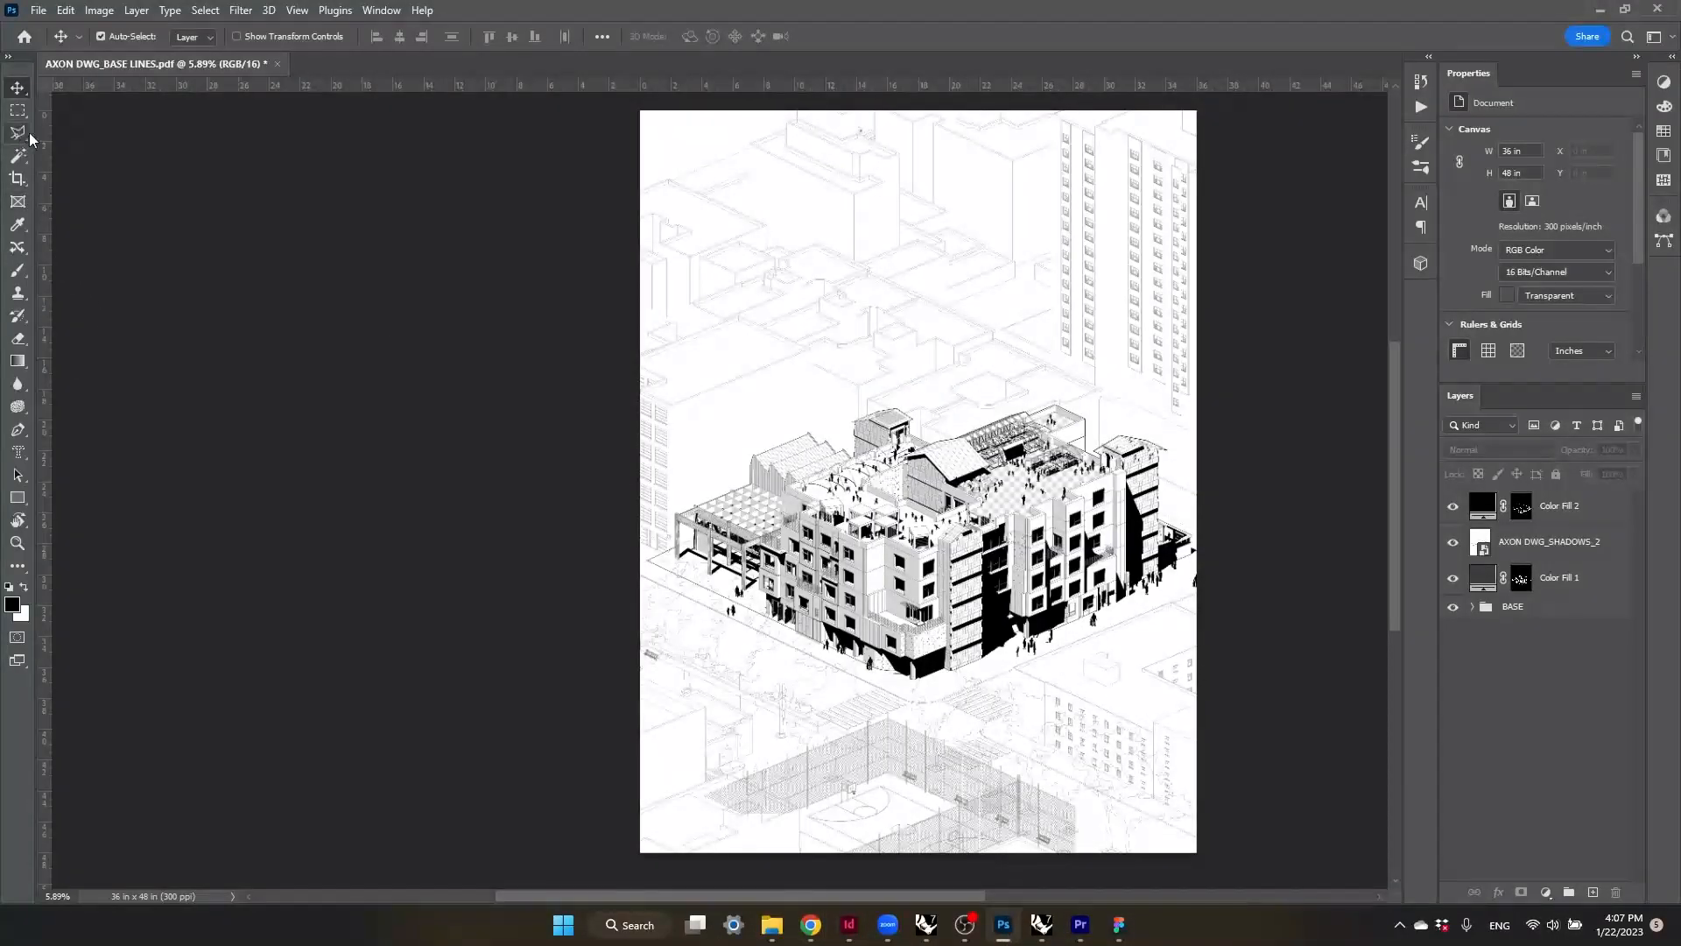
mouse_move(964, 926)
mouse_move(854, 936)
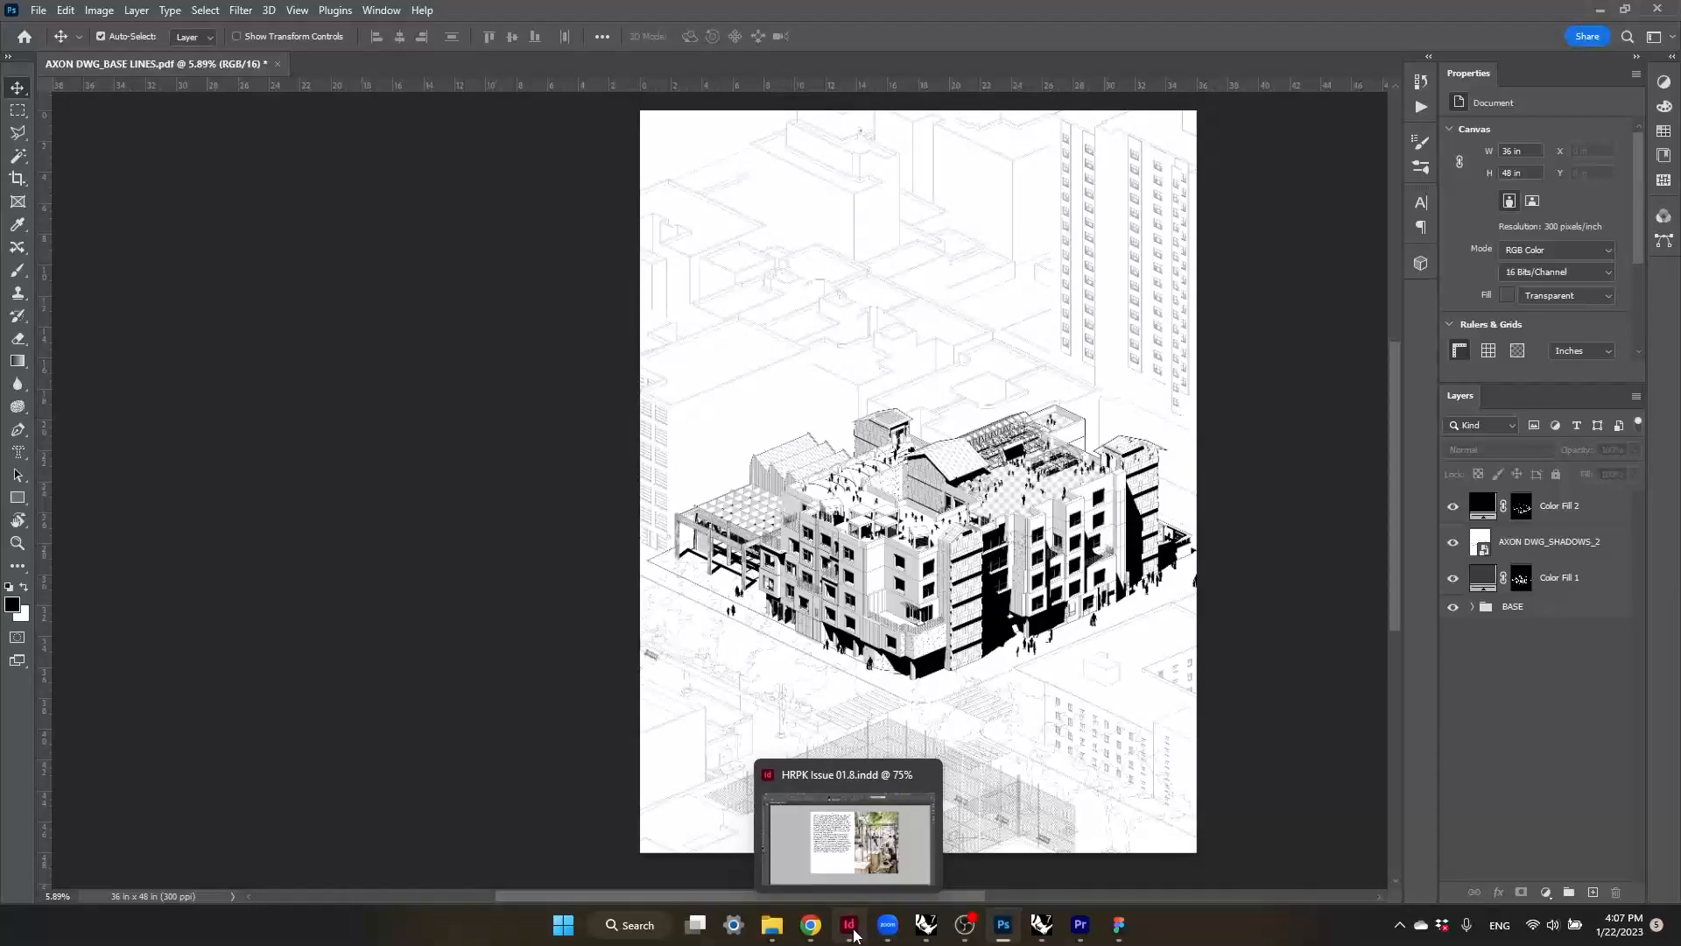
click(827, 844)
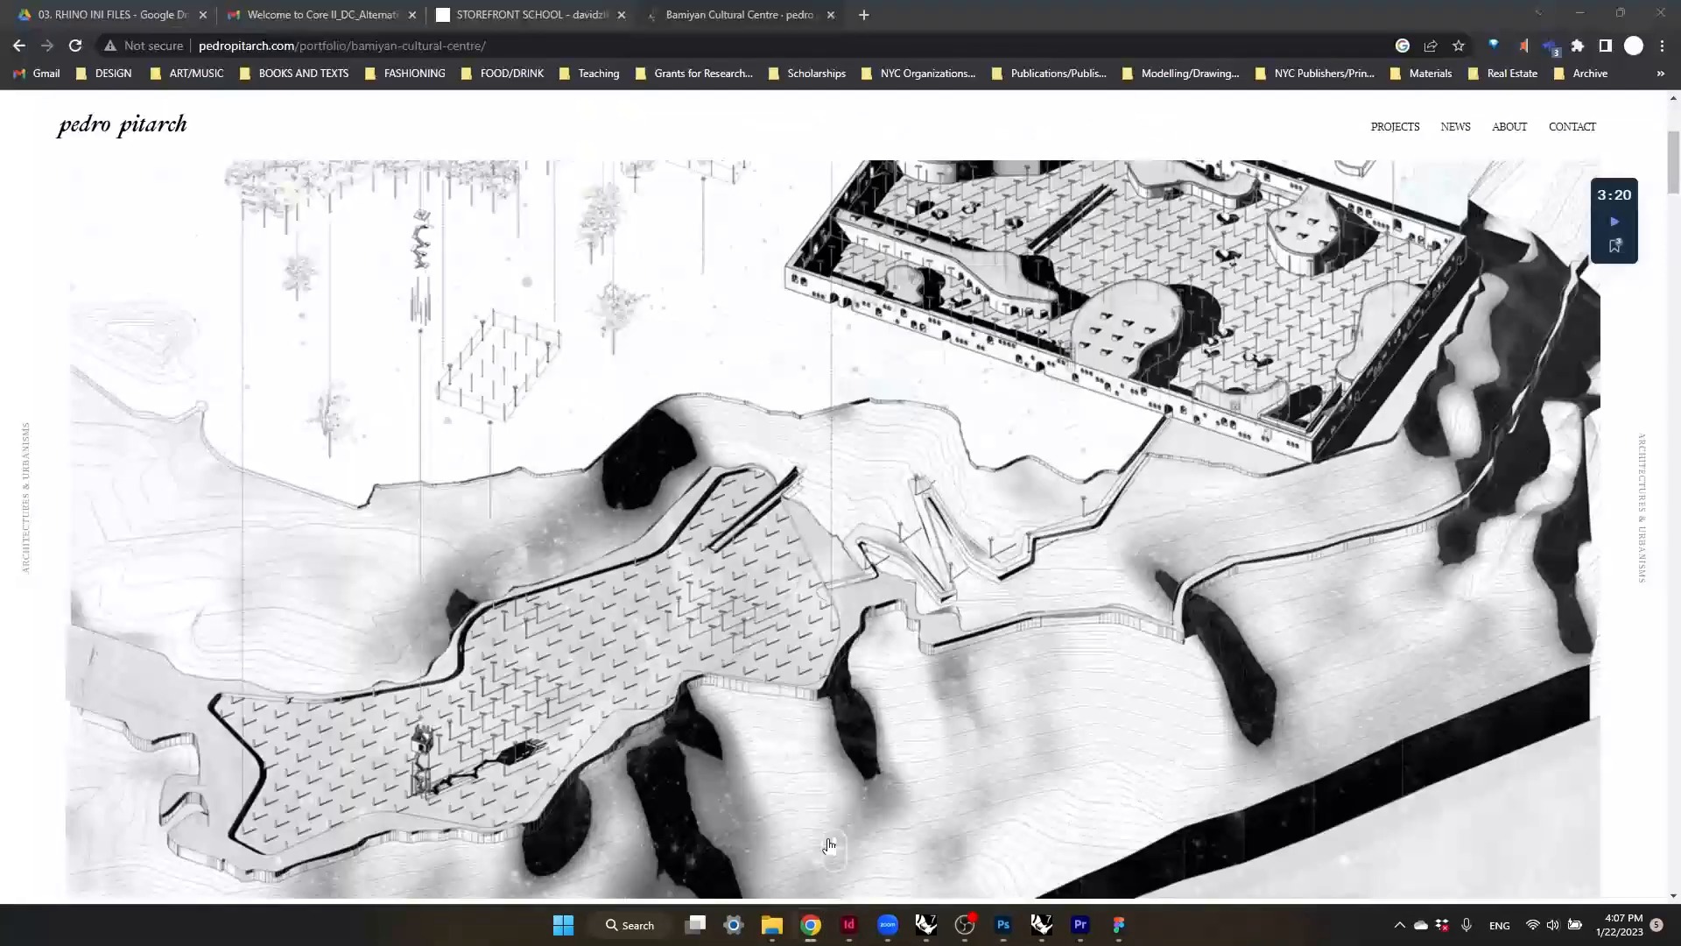
scroll(827, 632, down, 10)
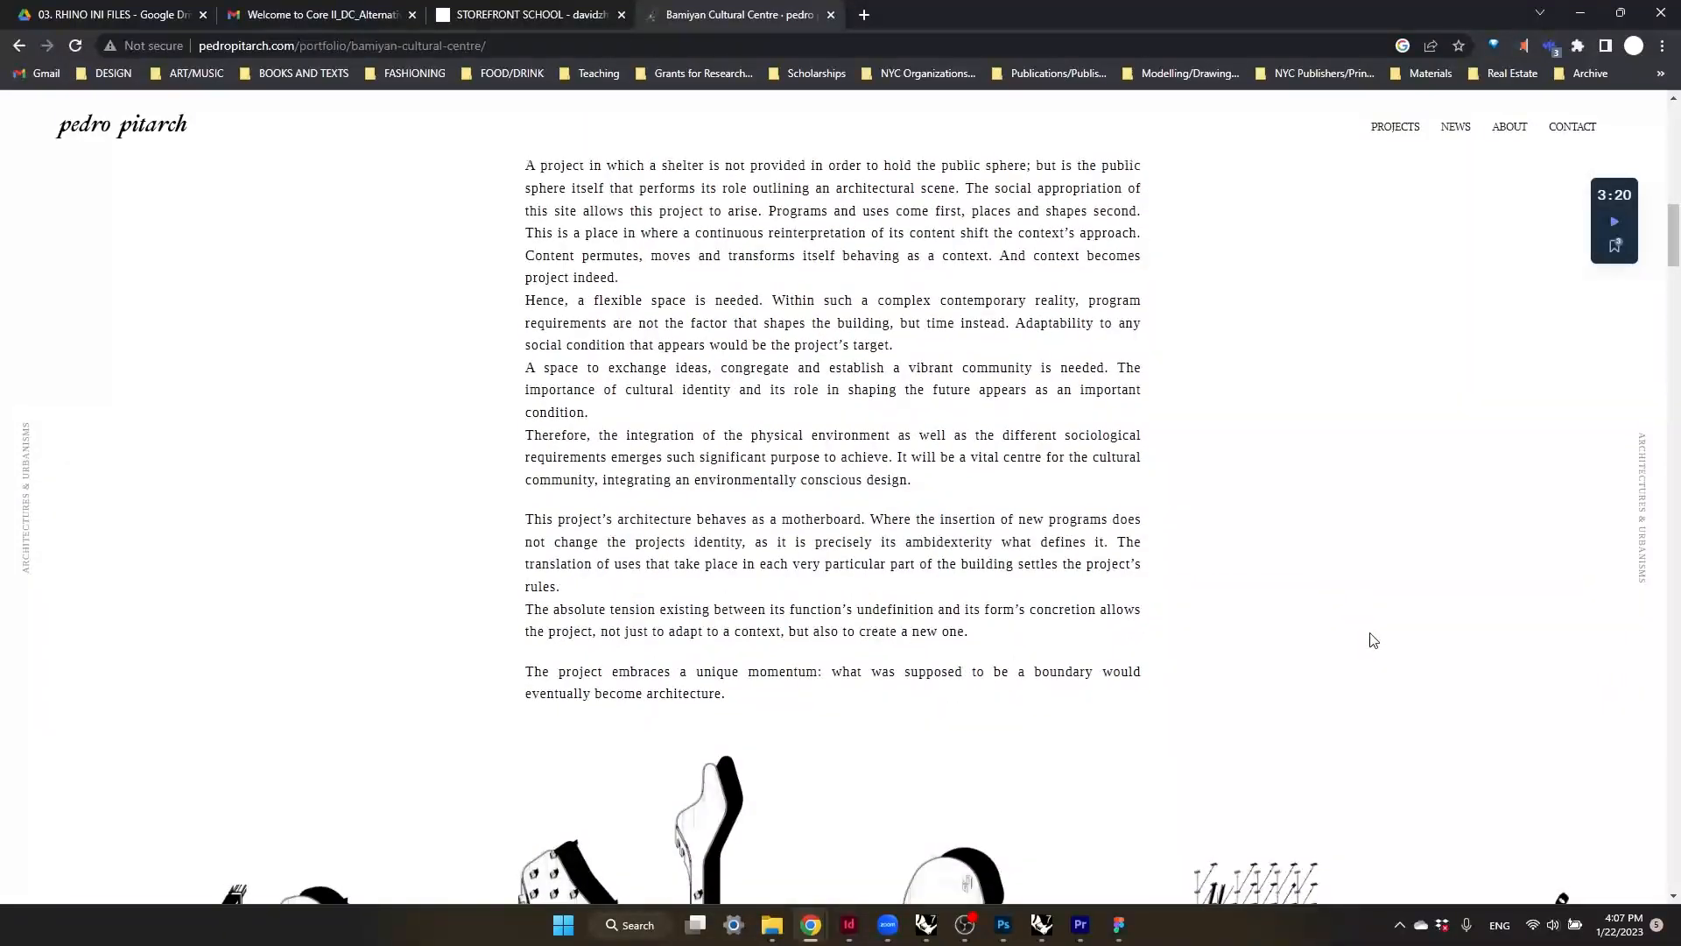
scroll(1369, 637, up, 12)
scroll(1337, 623, up, 3)
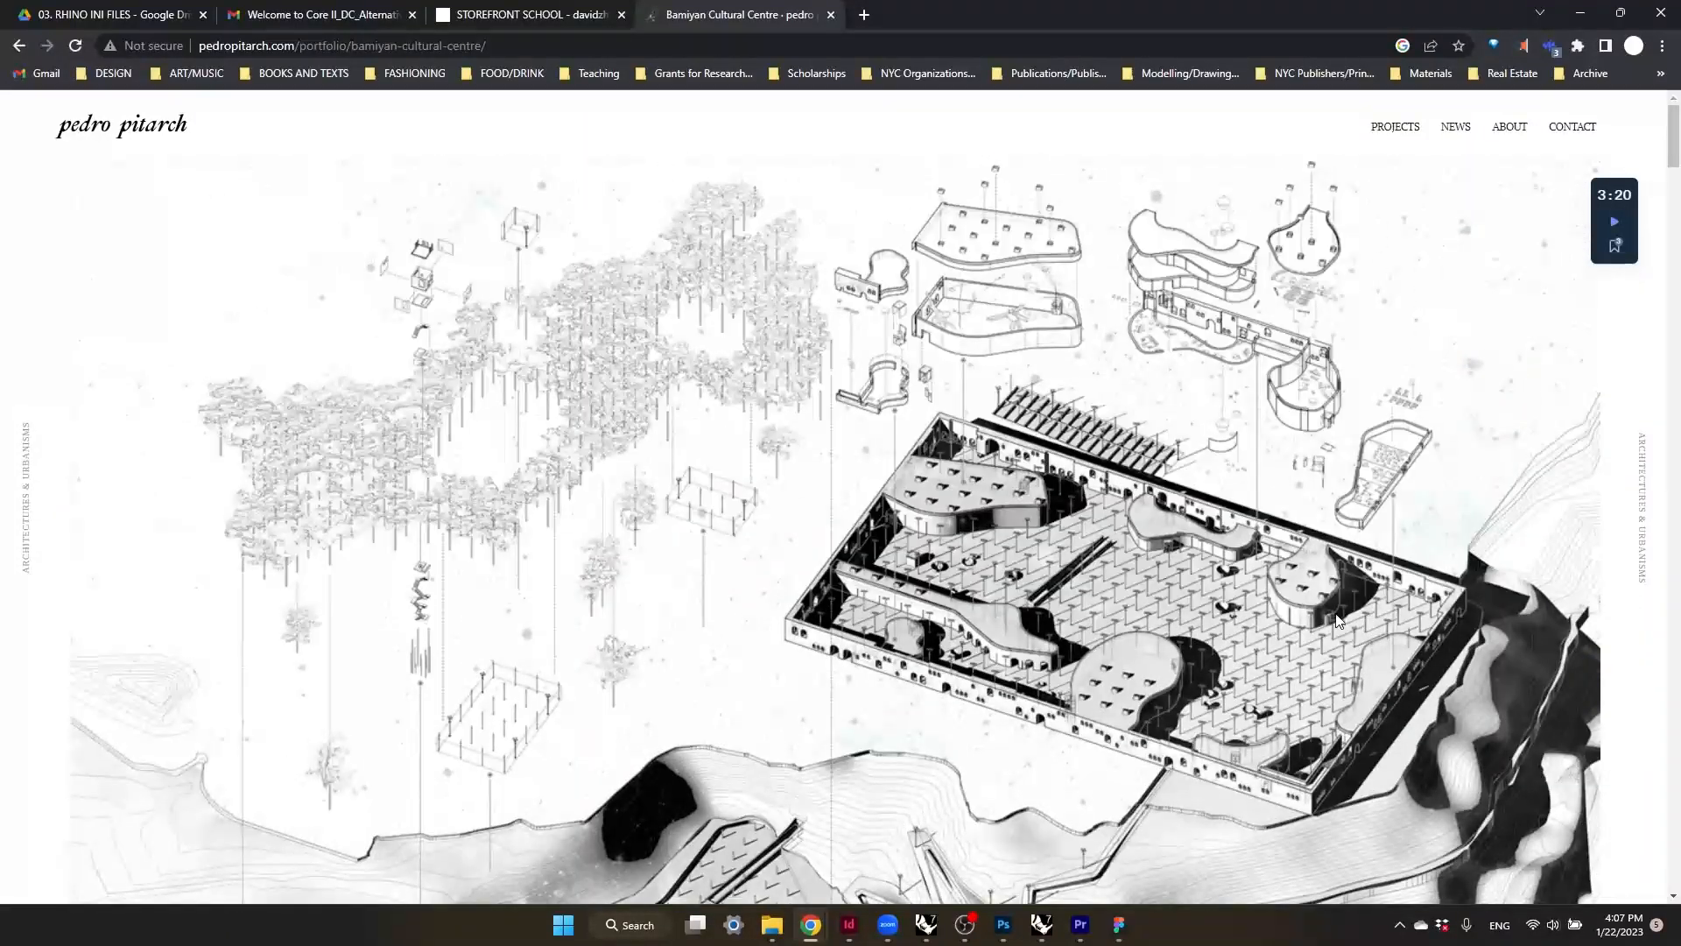
scroll(1332, 623, down, 6)
scroll(1329, 627, up, 6)
- Go to the Storefront School portfolio page, close the enlarged section drawing, and open the exploded axonometric image
mouse_move(1081, 926)
click(565, 11)
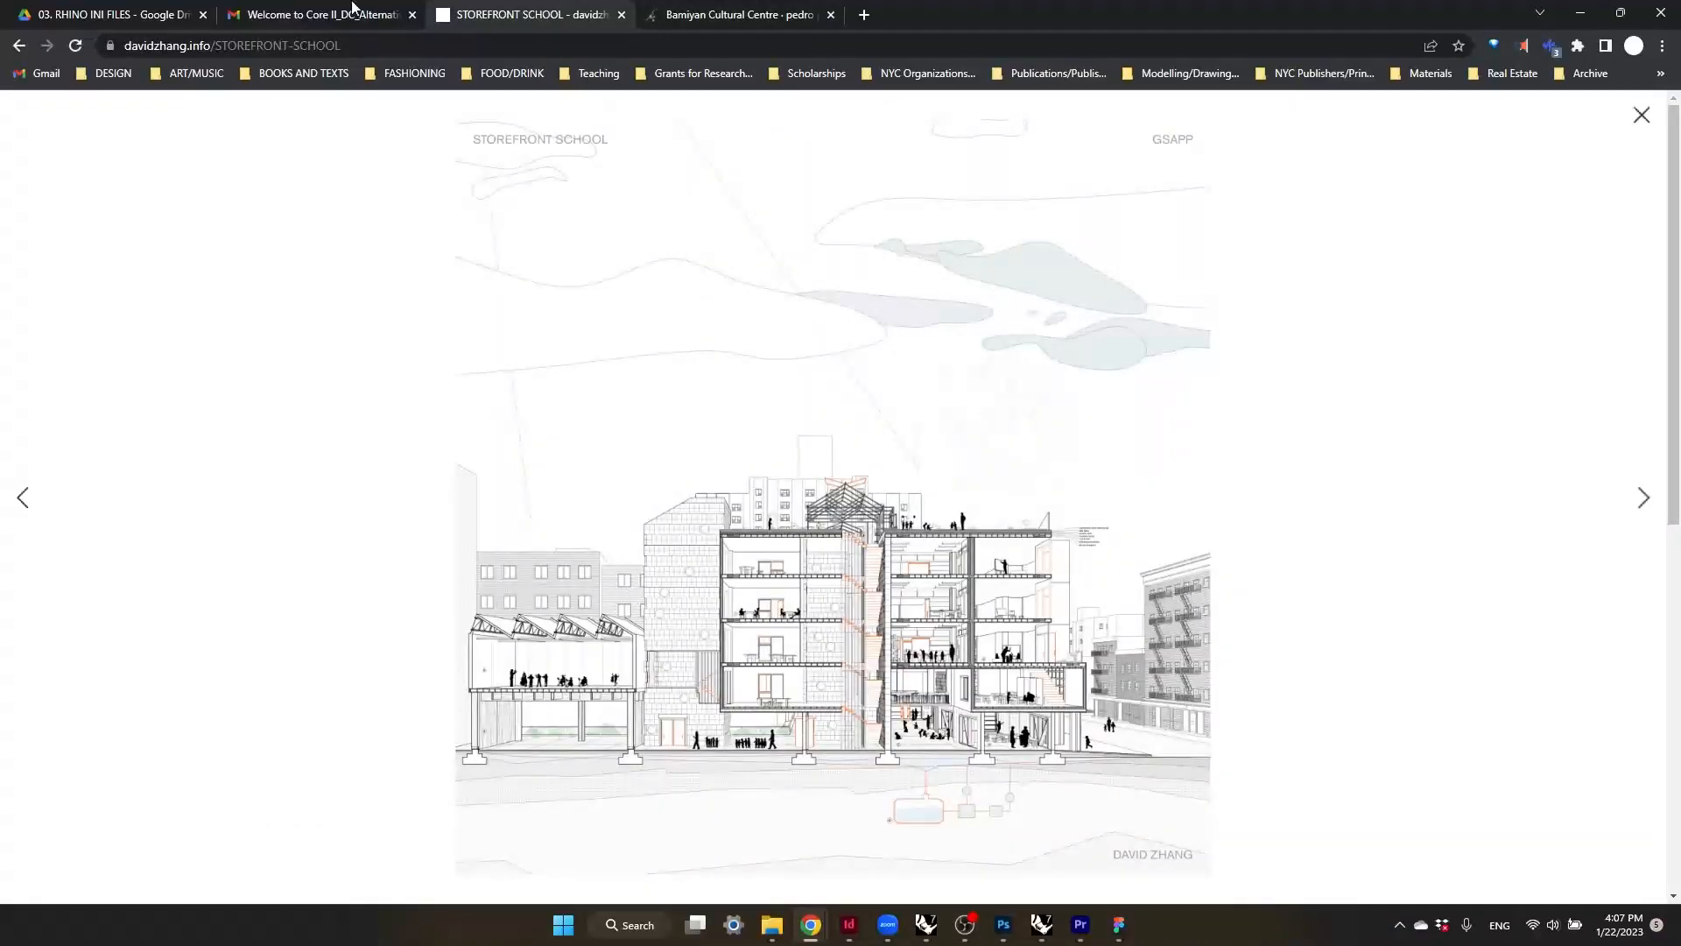
click(1642, 115)
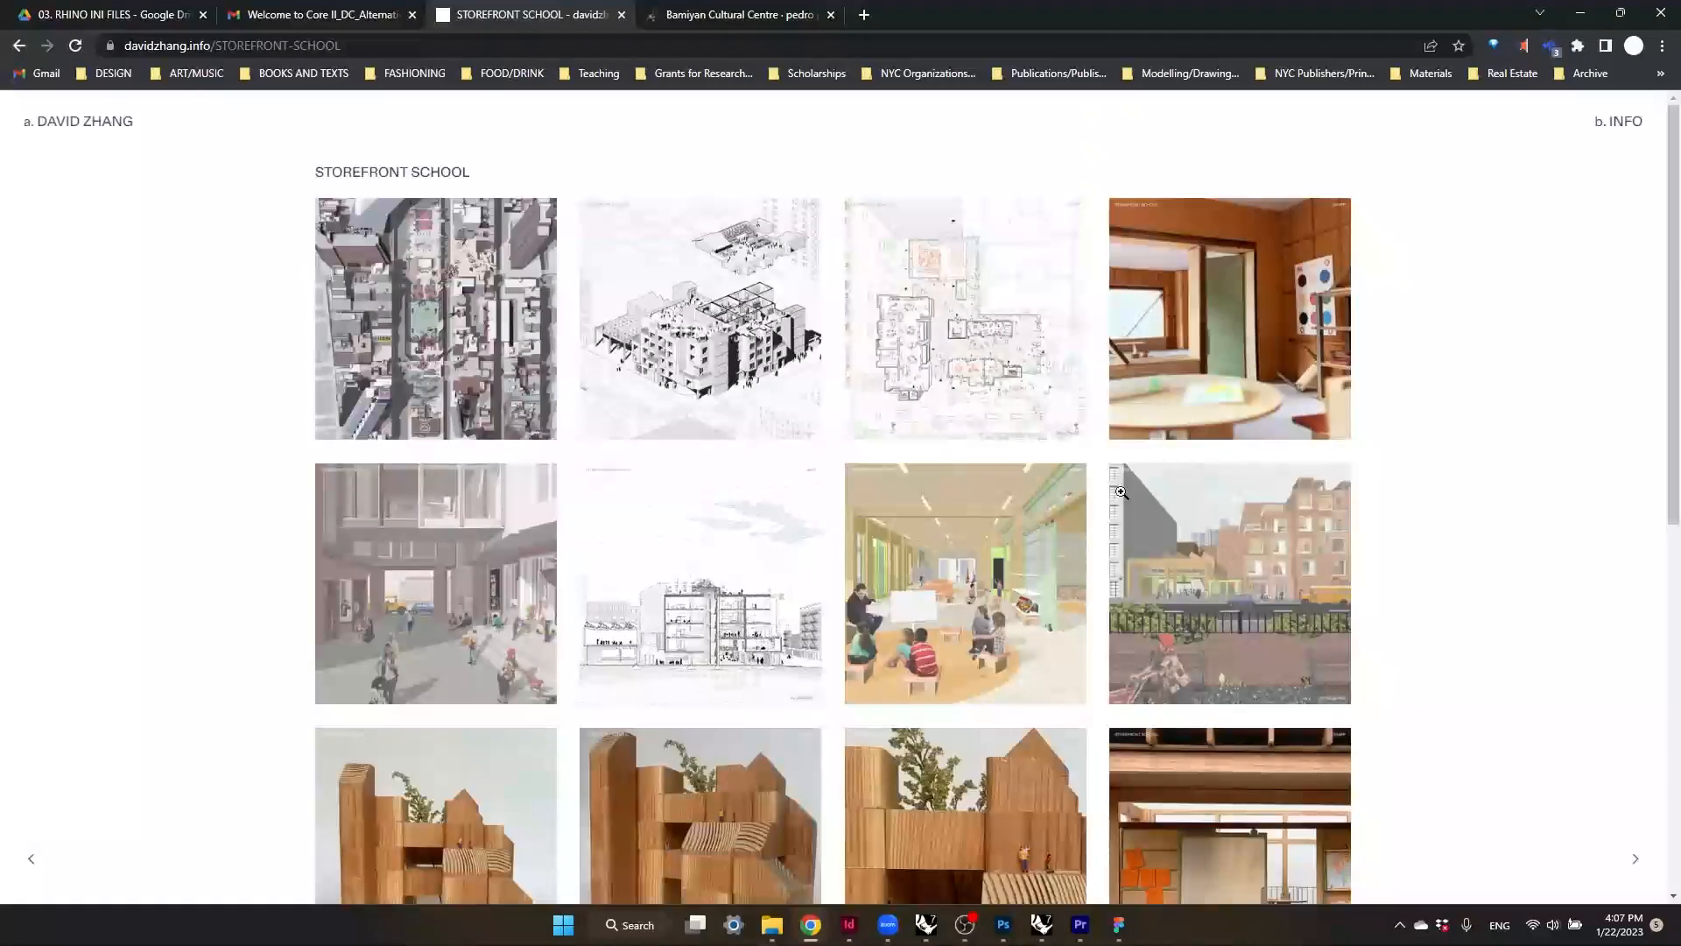
click(744, 263)
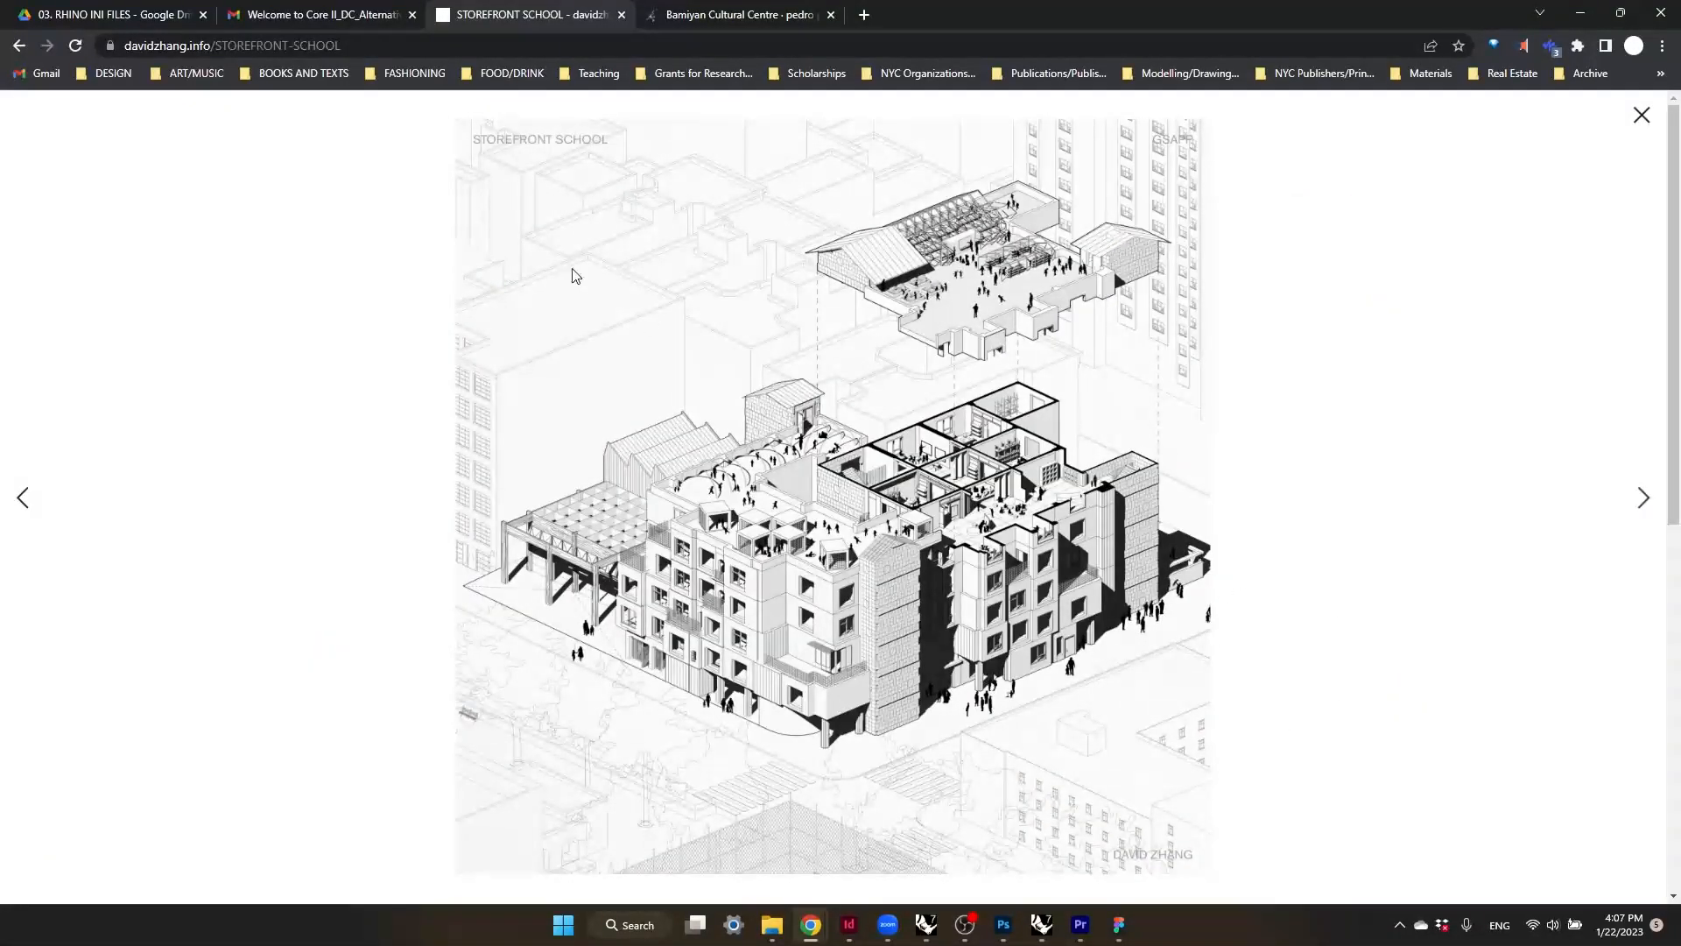